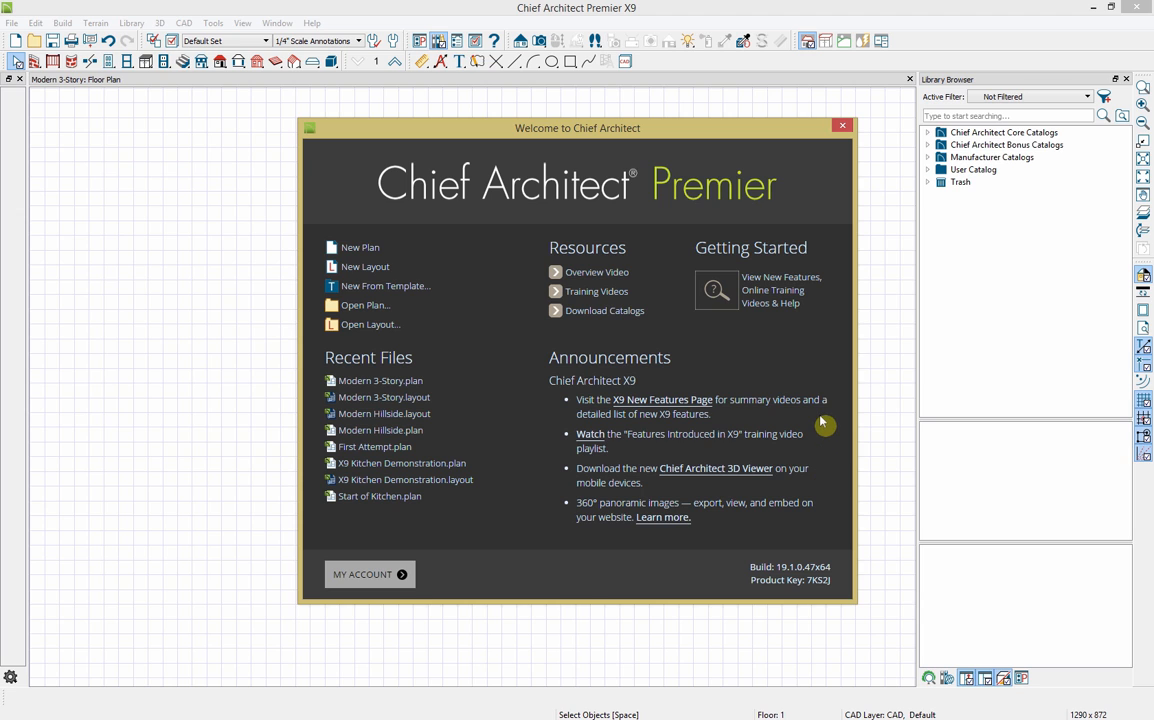
Step: Close the Welcome screen, look over the Build and Terrain menus, and show the Straight Wall Tools
click(842, 126)
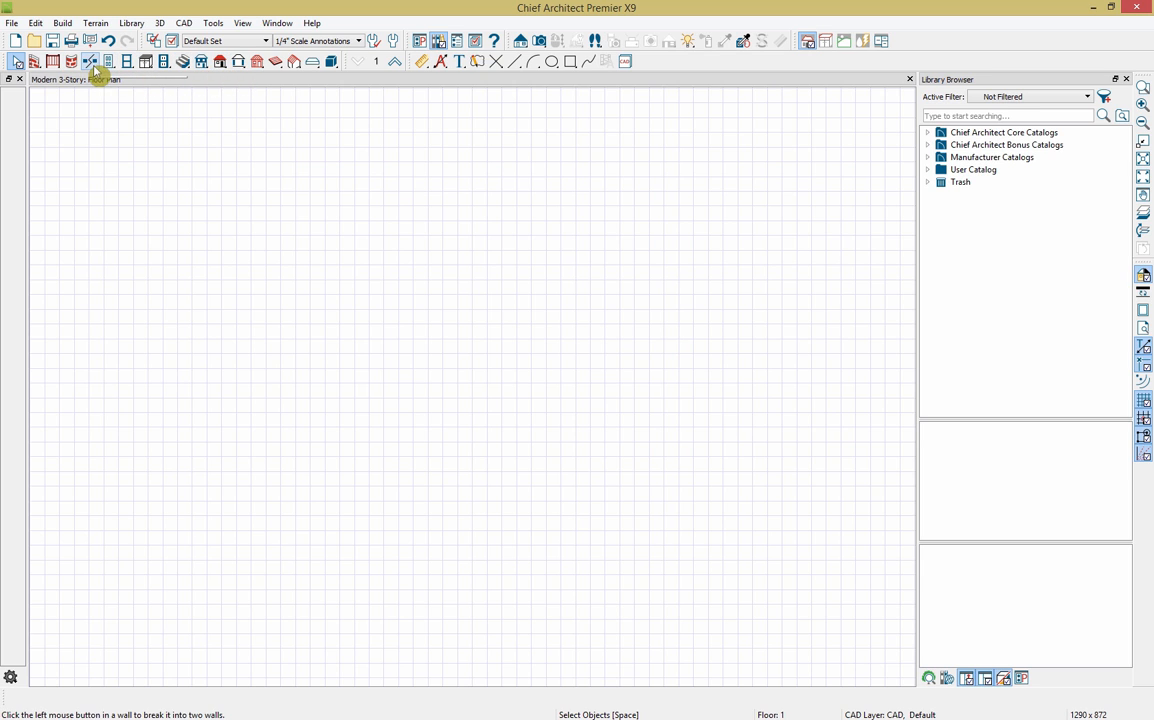
click(62, 22)
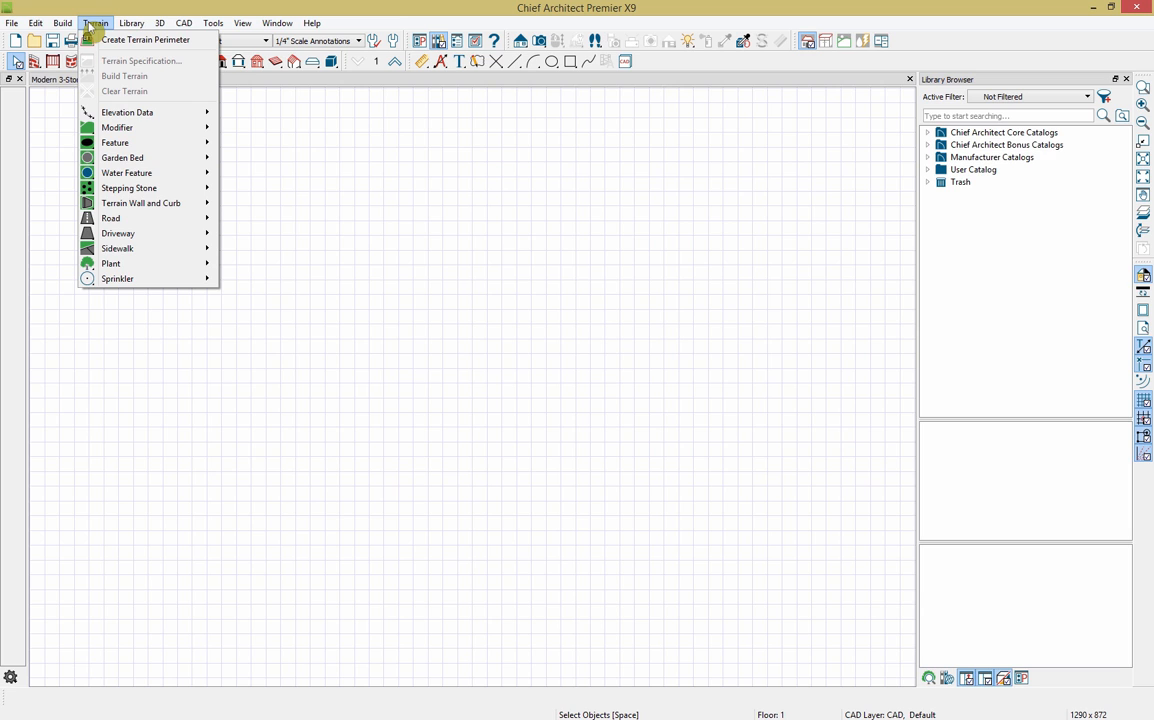
click(92, 25)
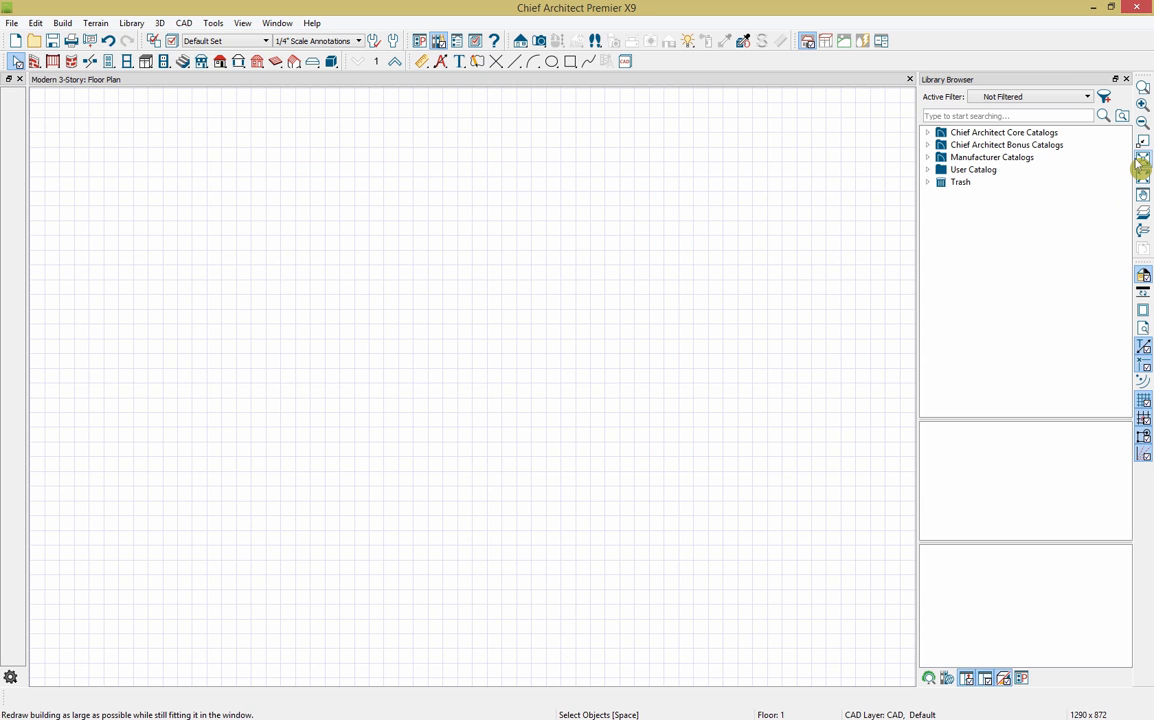
click(34, 62)
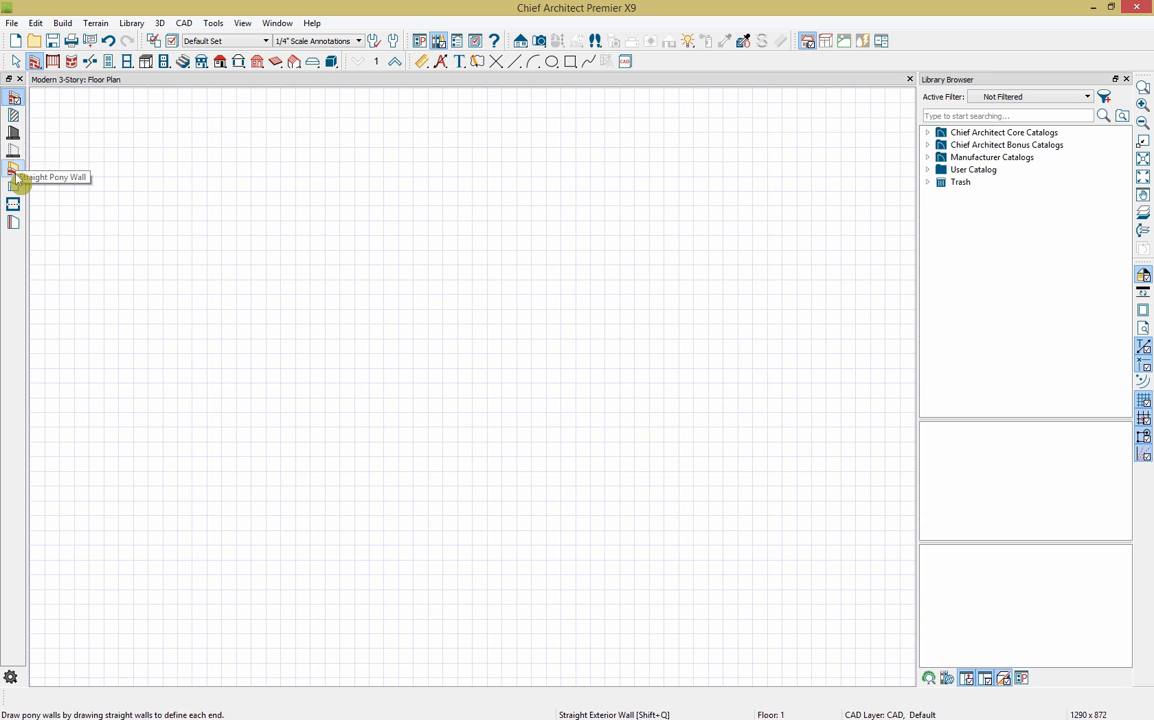
Step: Draw straight exterior walls from a 54'-1" top wall into a closed 2053 SQ FT outline
click(15, 100)
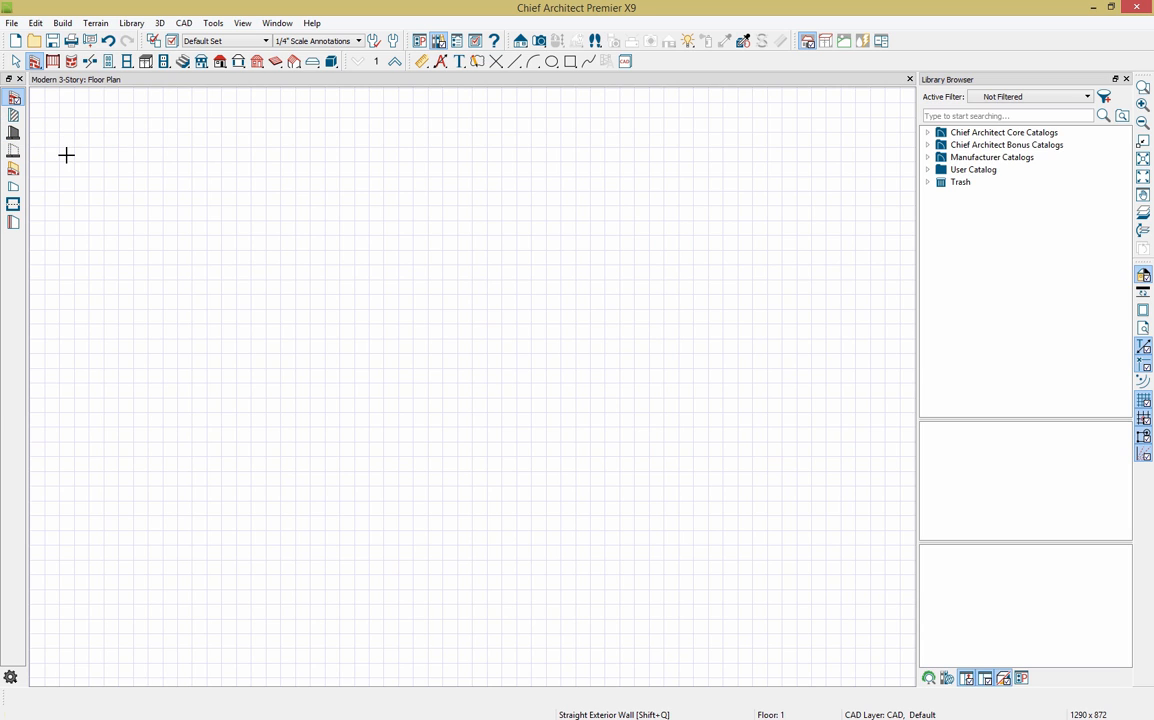
mouse_move(67, 138)
mouse_down()
mouse_move(464, 150)
mouse_move(878, 132)
mouse_up()
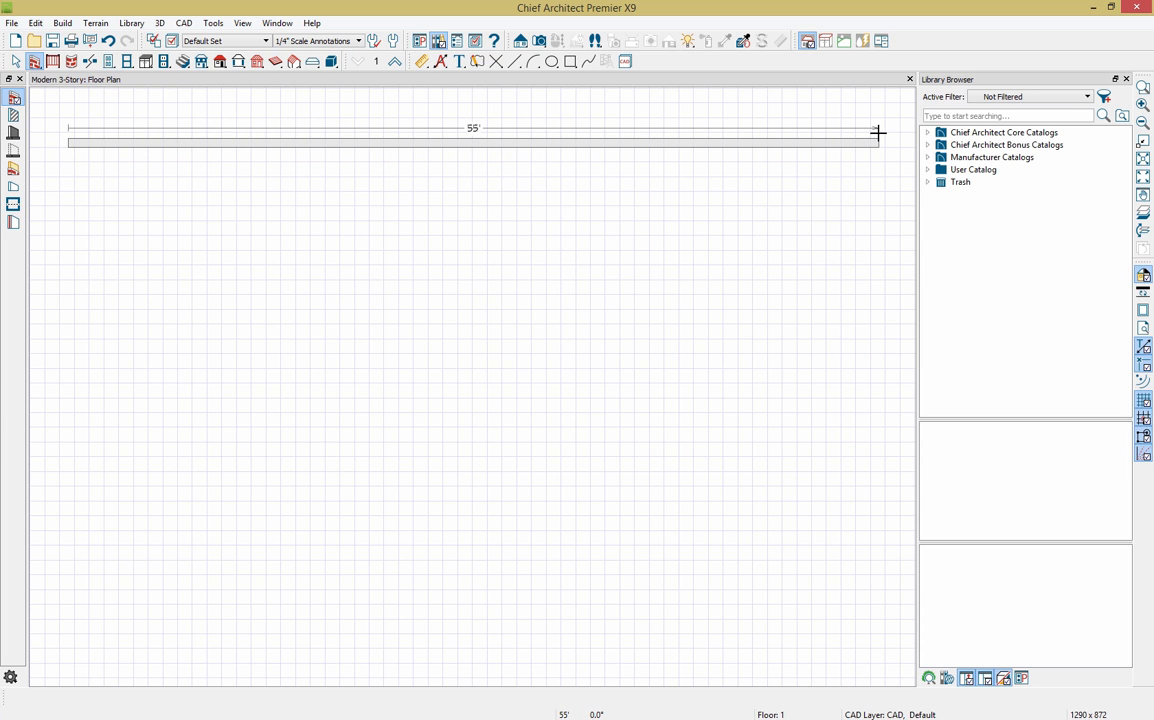
drag(878, 132, 865, 133)
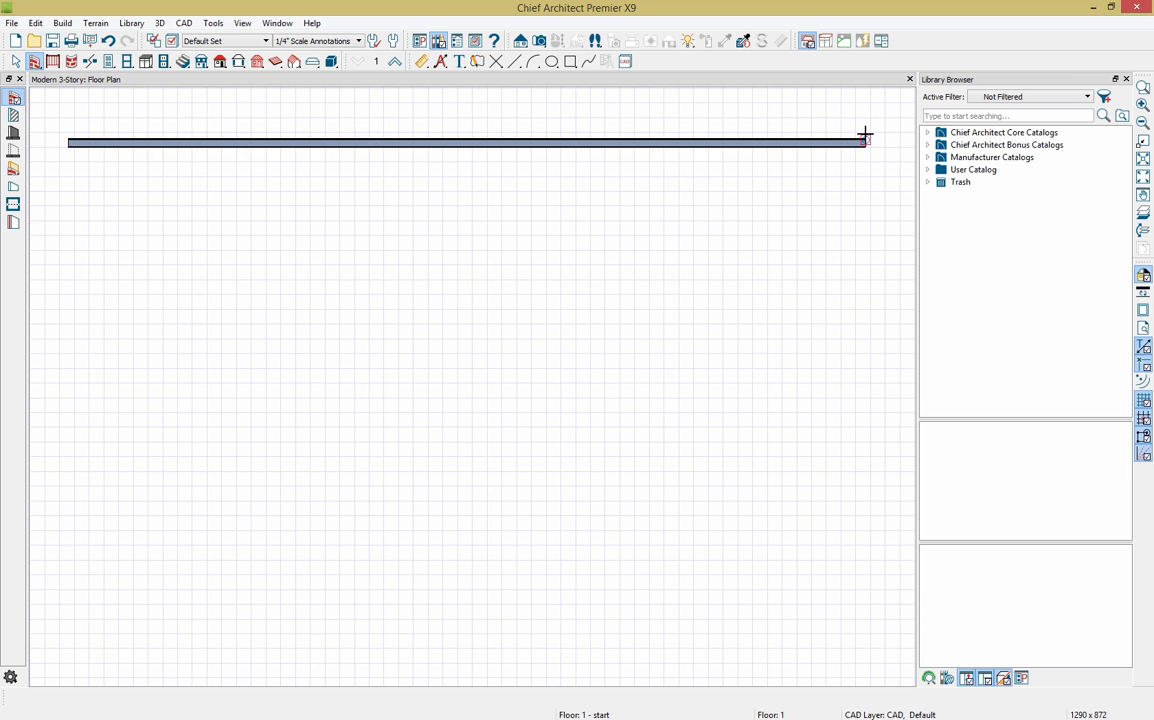
click(1126, 80)
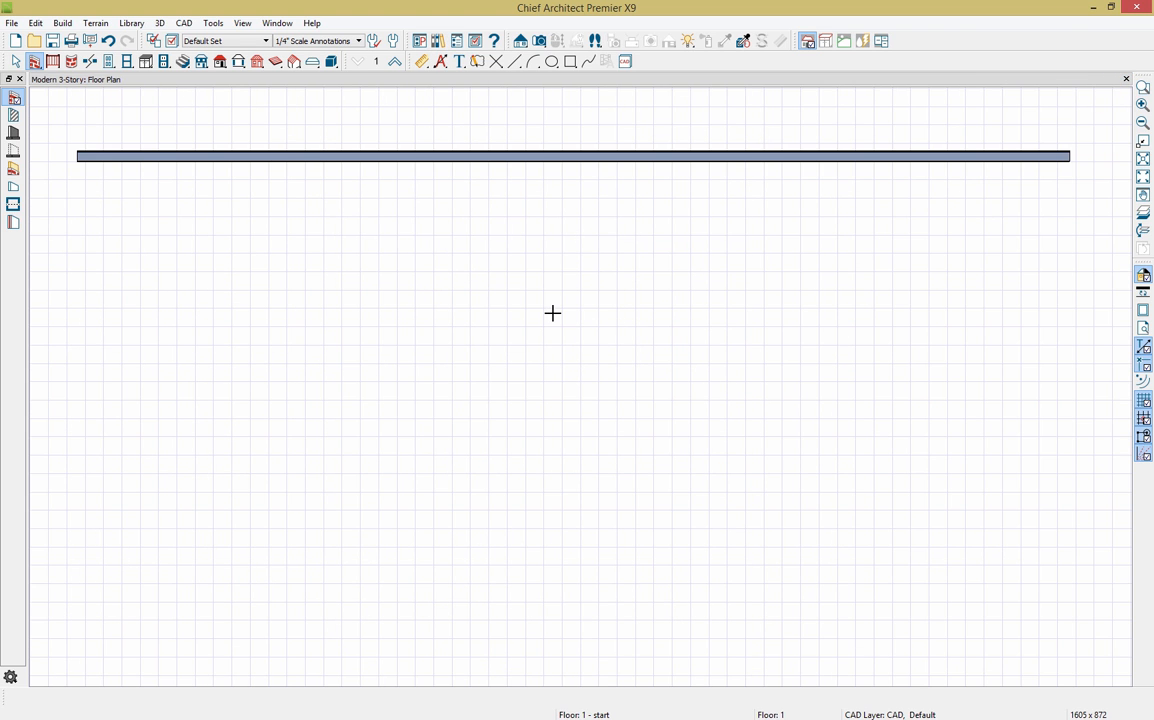
scroll(552, 313, down, 5)
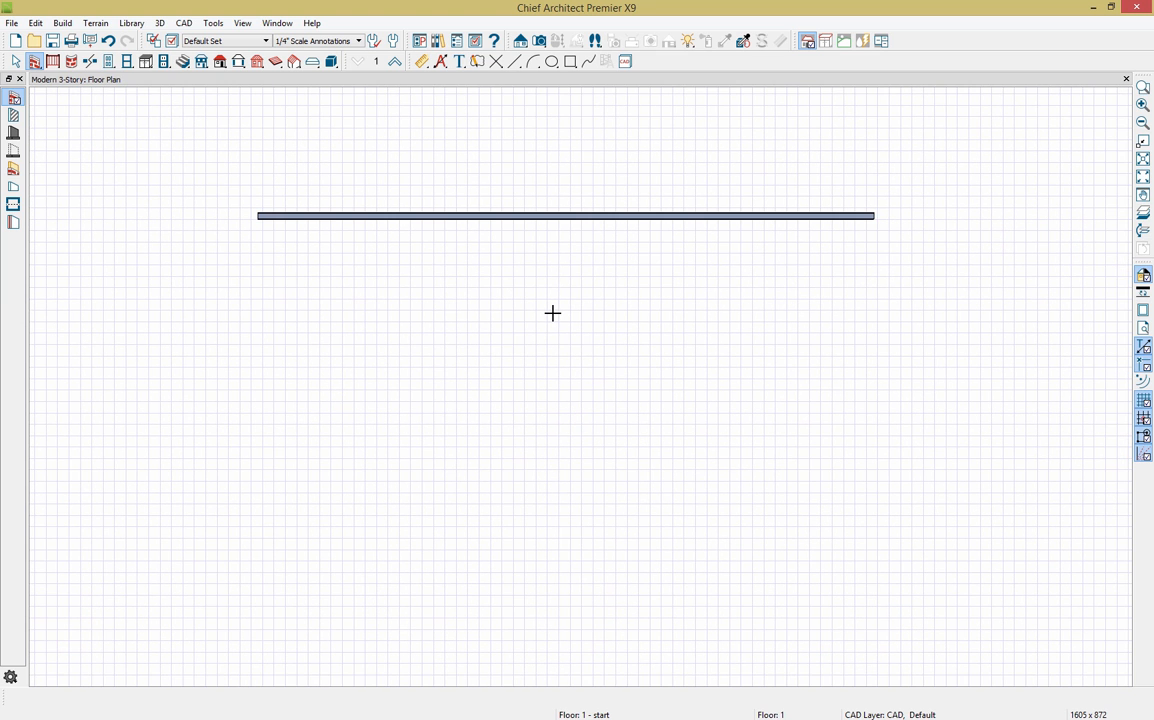
middle_drag(552, 313, 514, 240)
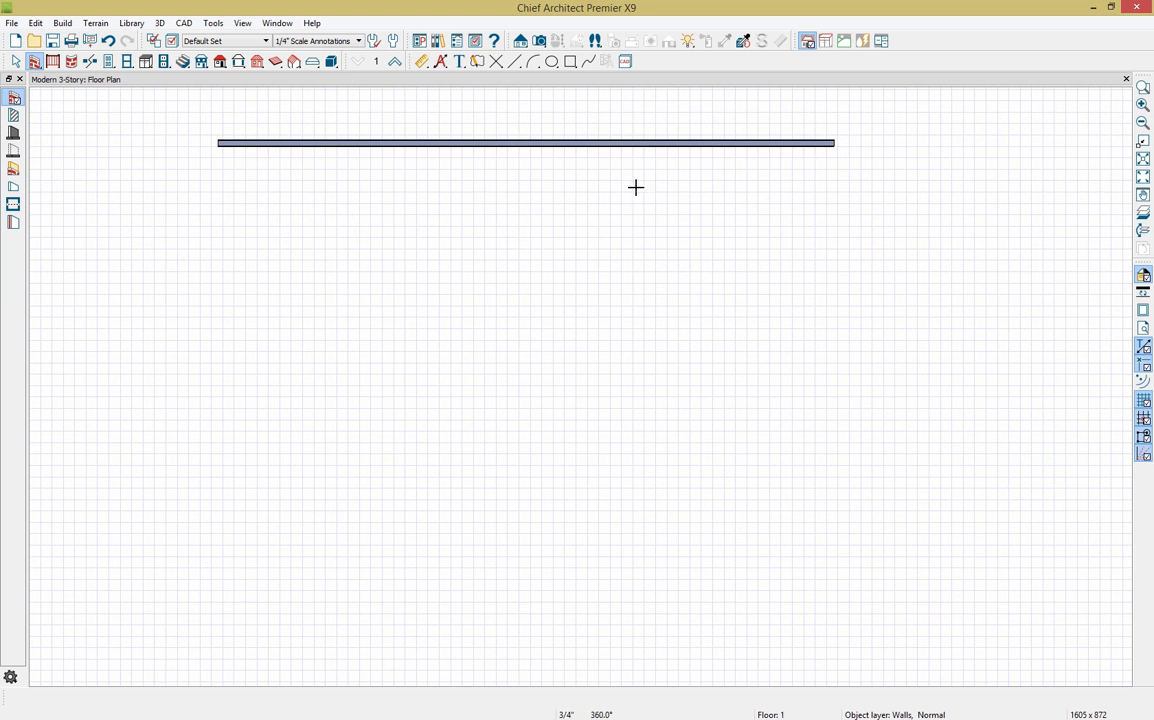
drag(833, 143, 202, 133)
middle_drag(448, 445, 450, 398)
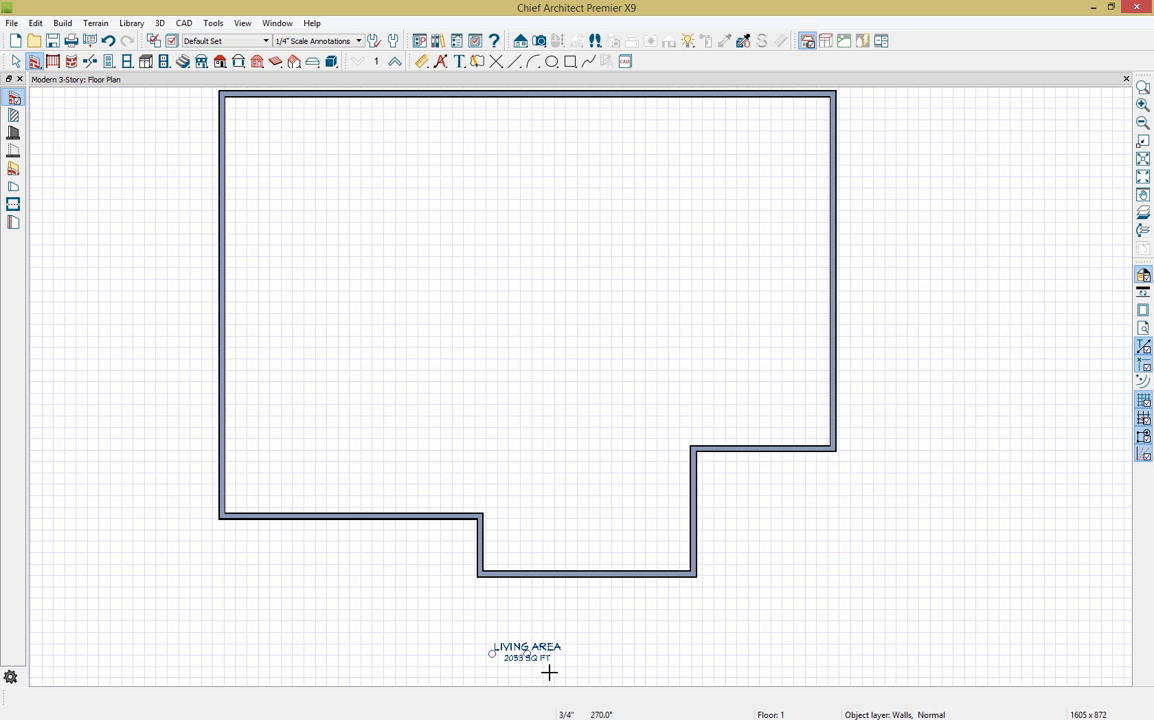
Step: Open a Perspective Full Overview of the first floor and tilt it to a steeper angle
click(539, 42)
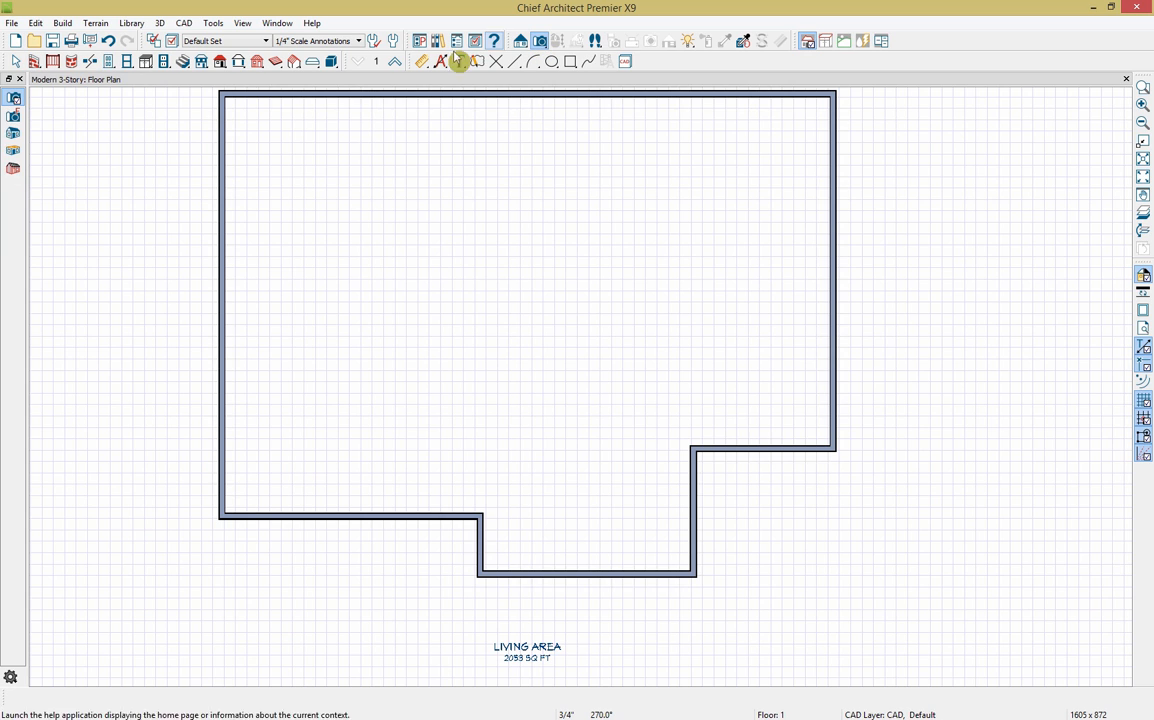
click(14, 151)
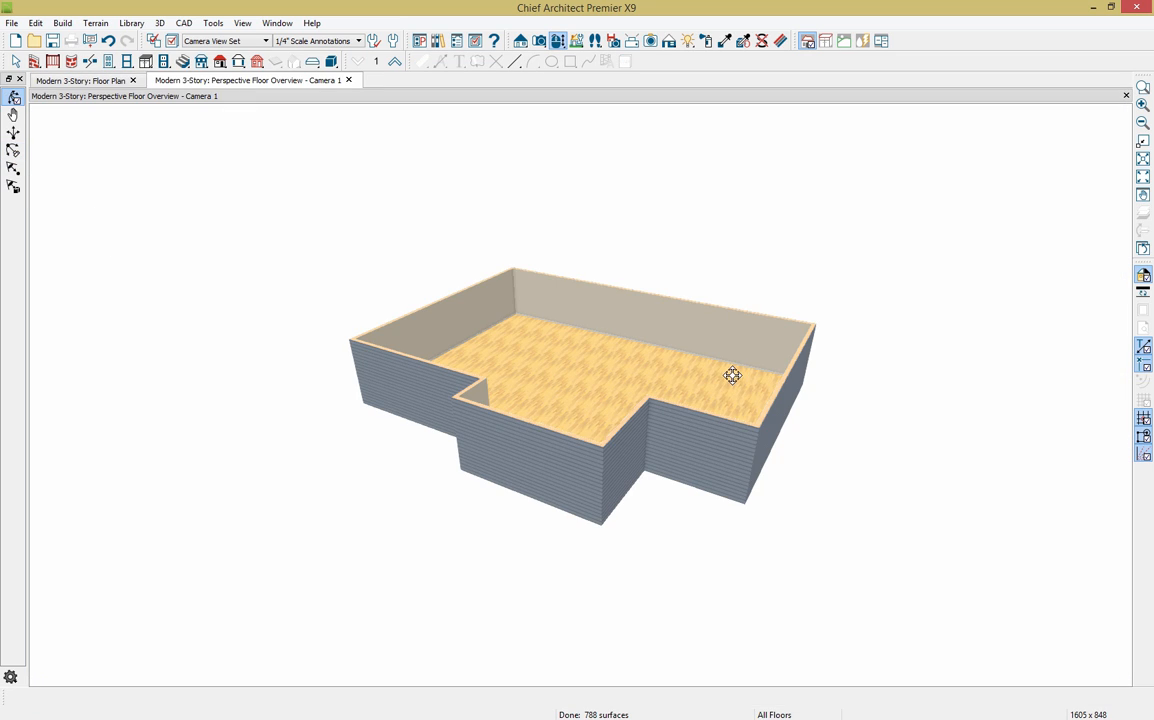
drag(546, 371, 547, 399)
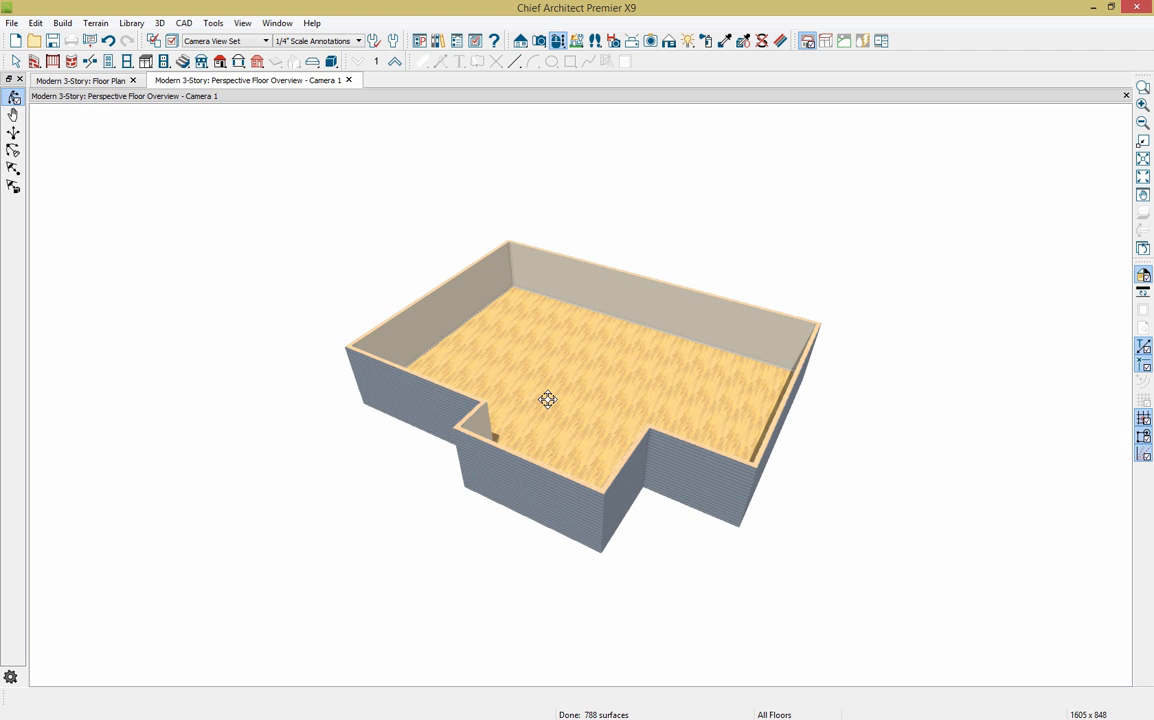
scroll(580, 368, up, 3)
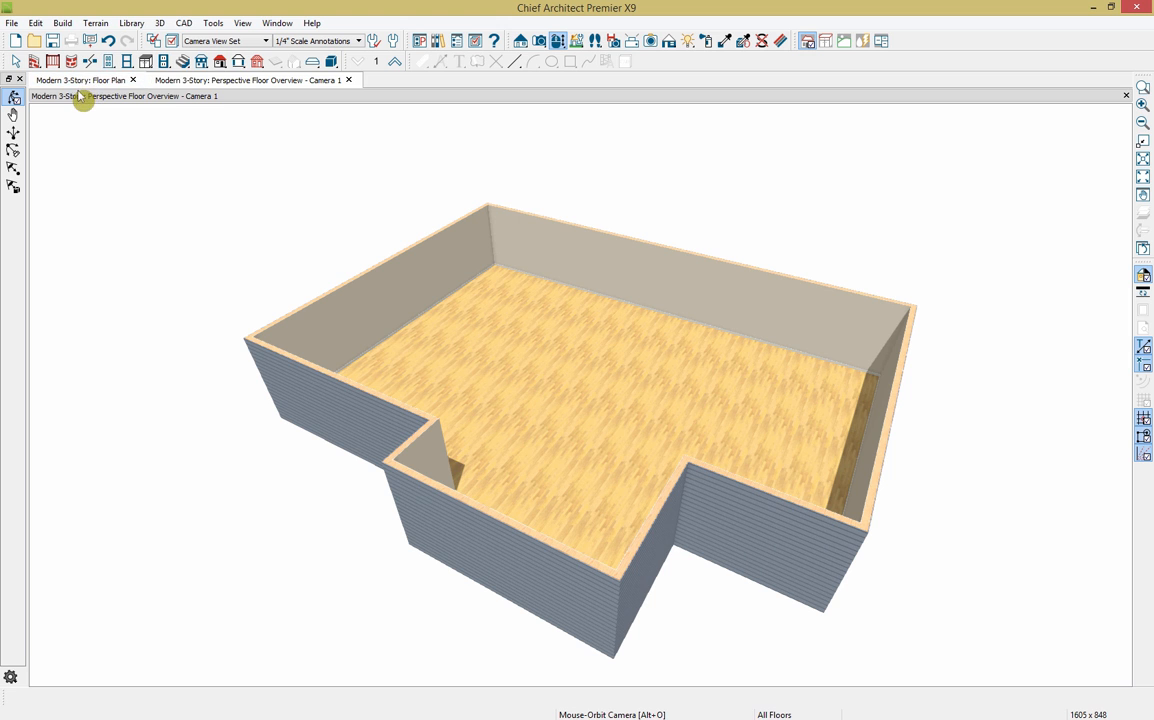
Step: Dock the Floor Plan tab beside the 3D overview so both show side by side, zoomed in
drag(92, 84, 60, 106)
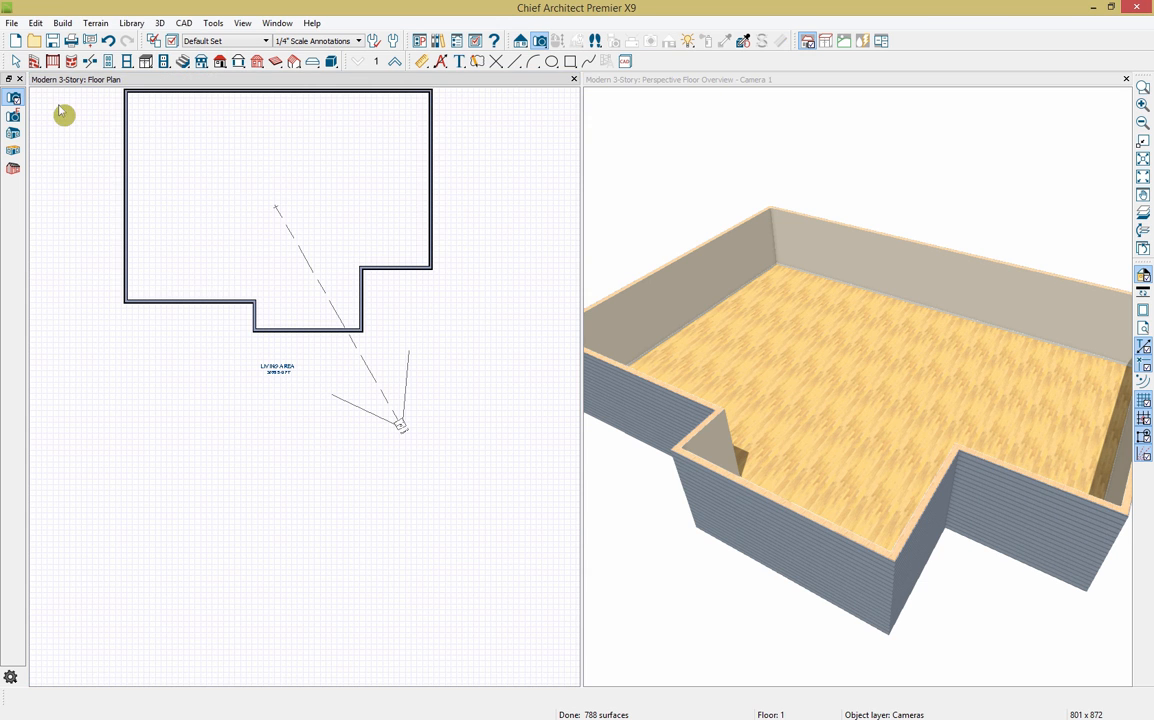
middle_drag(190, 165, 192, 257)
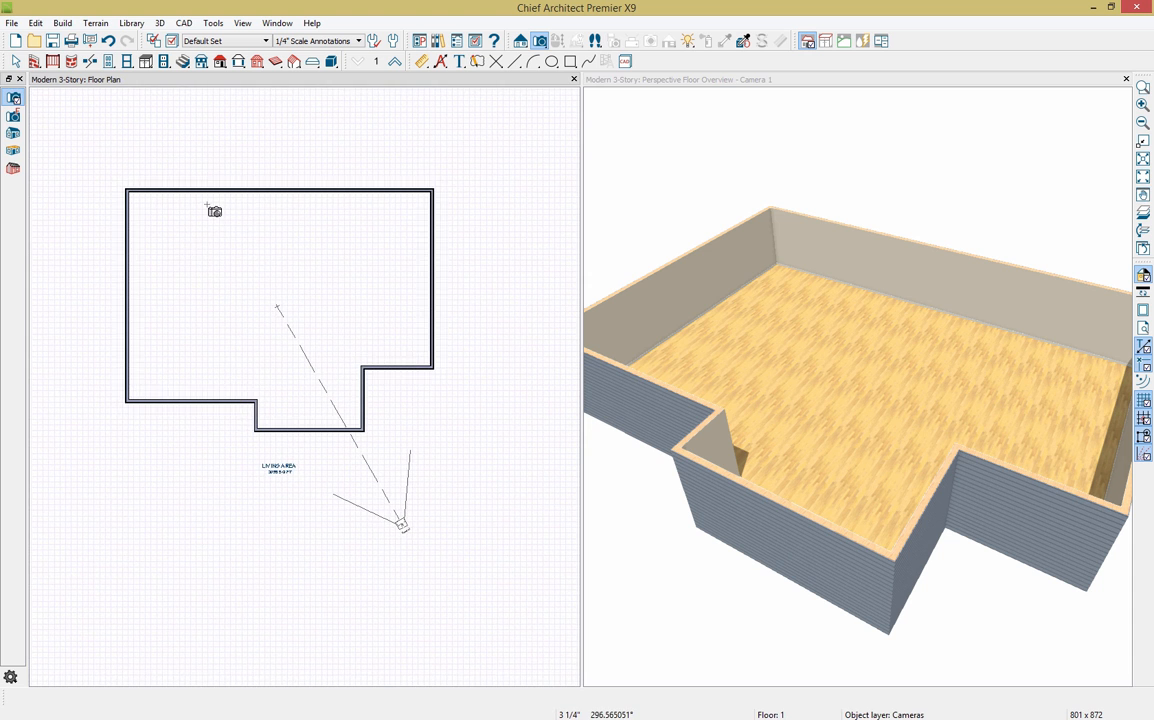
scroll(212, 214, up, 1)
scroll(285, 250, up, 1)
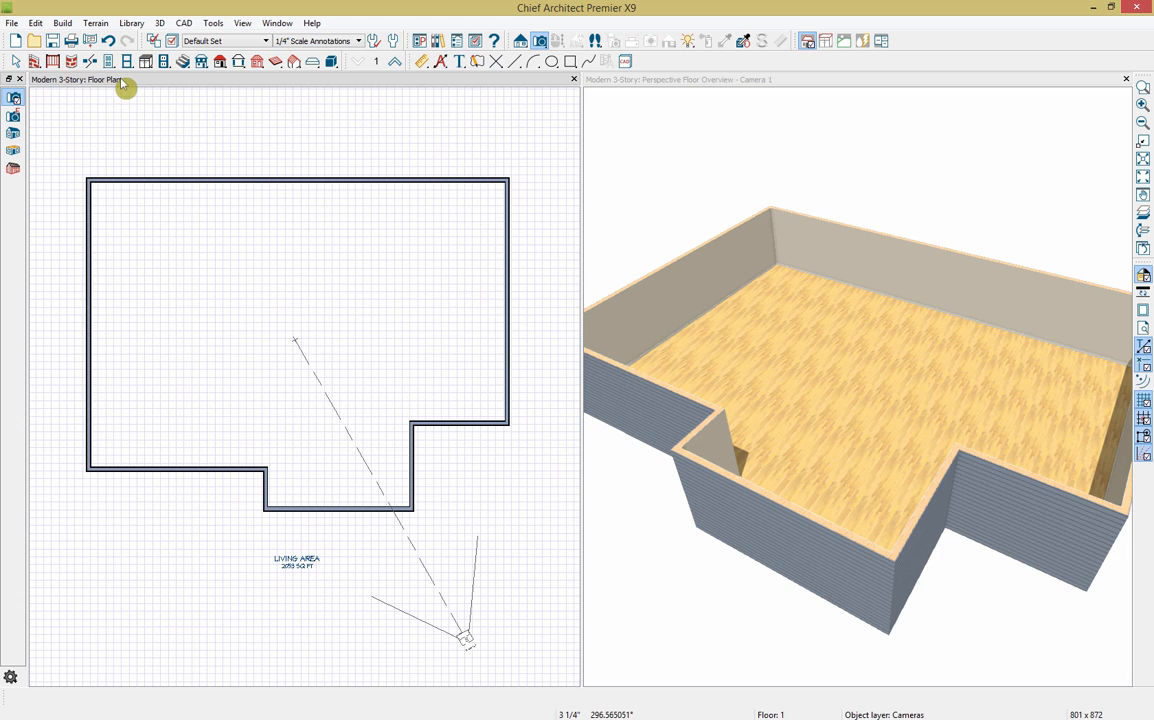
click(423, 62)
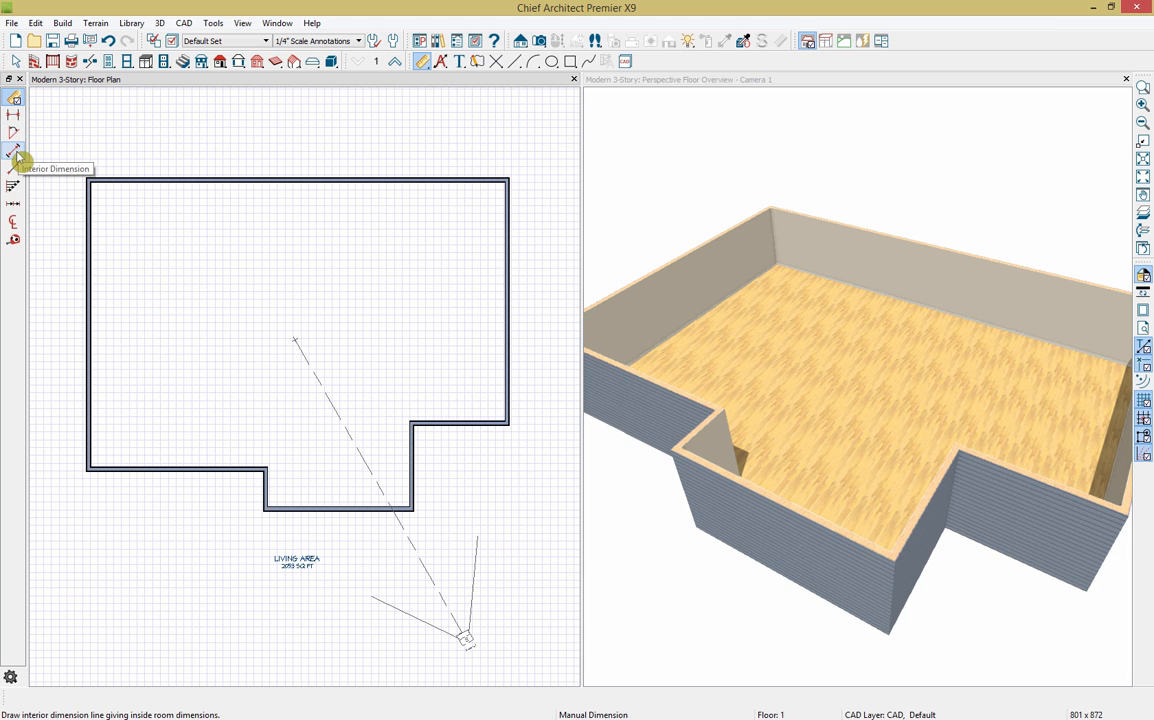
Step: Add Auto Exterior Dimensions around the wall outline, showing 54'-1" wide by 42'-7" deep
click(441, 63)
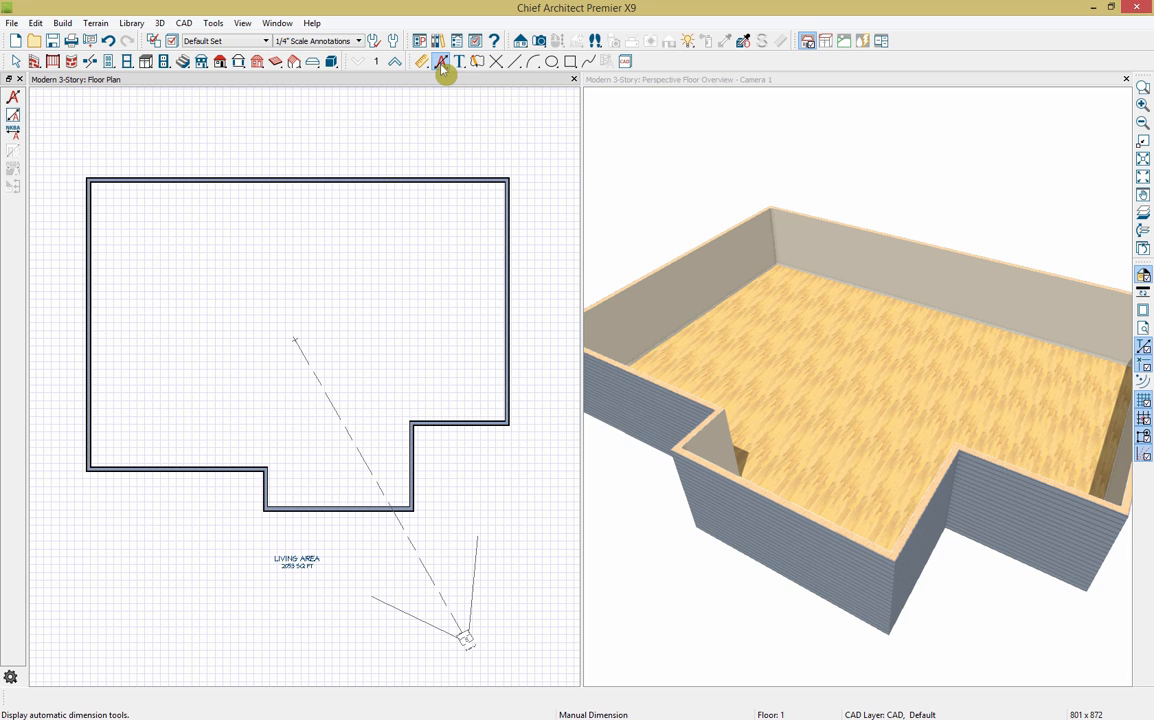
click(14, 97)
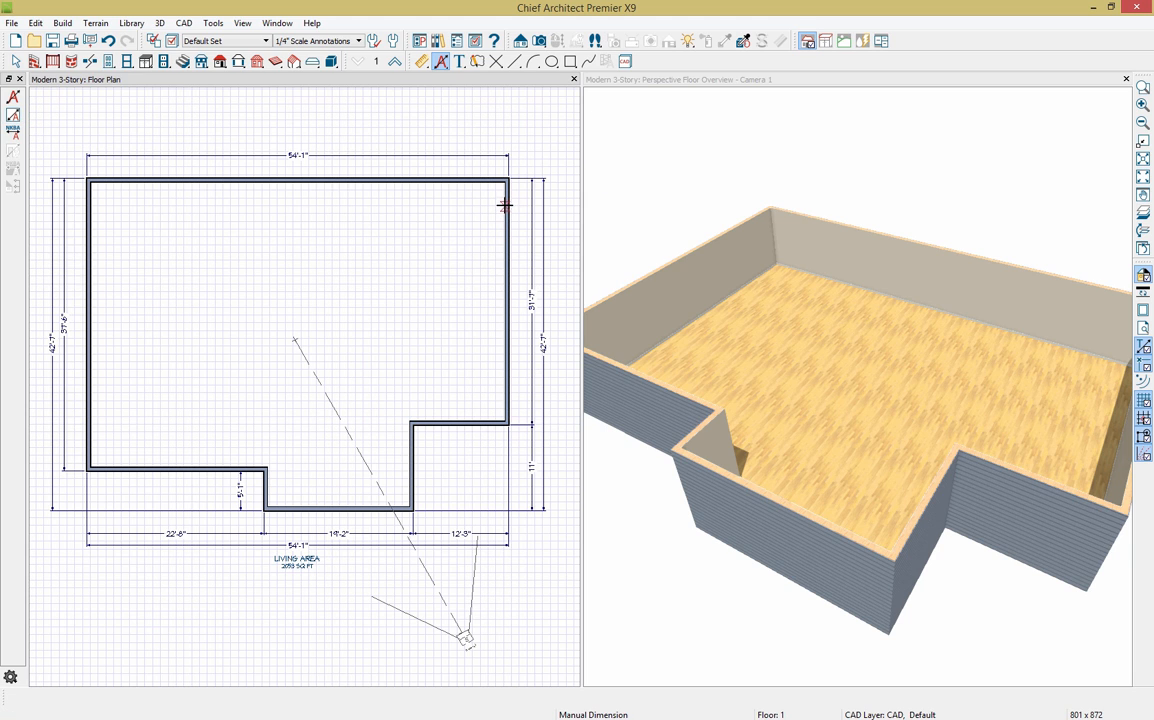
click(507, 204)
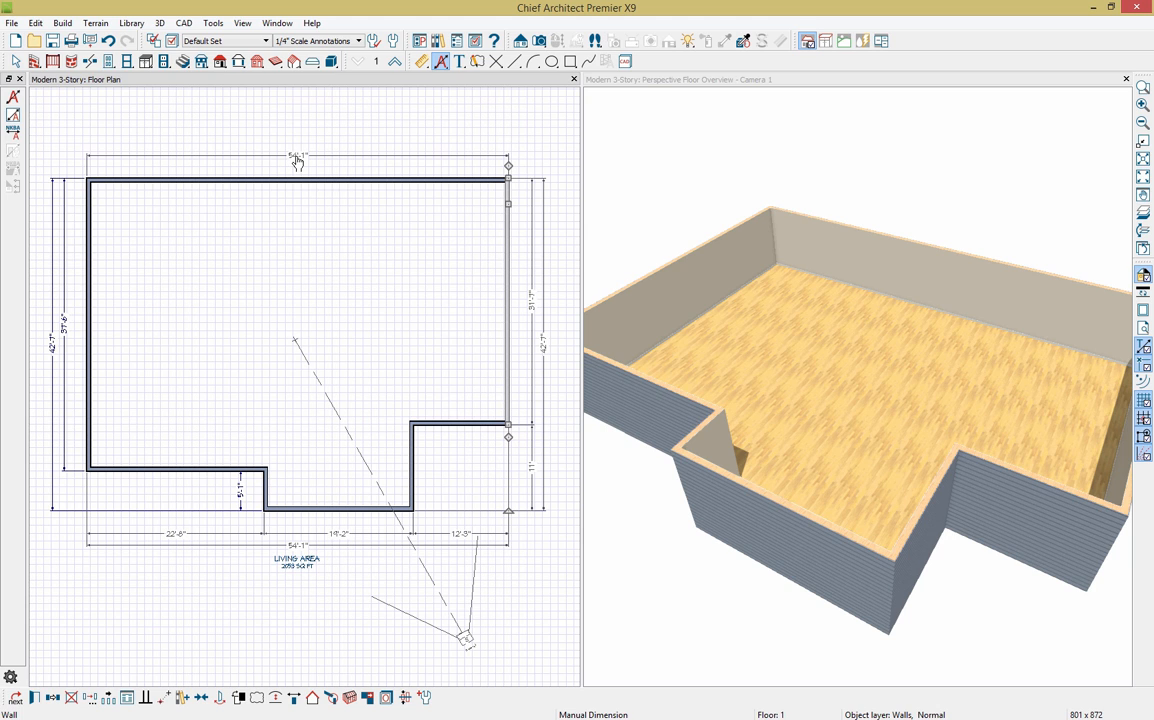
Step: Set the overall width dimension to 54' and the right exterior wall to 34'
click(297, 158)
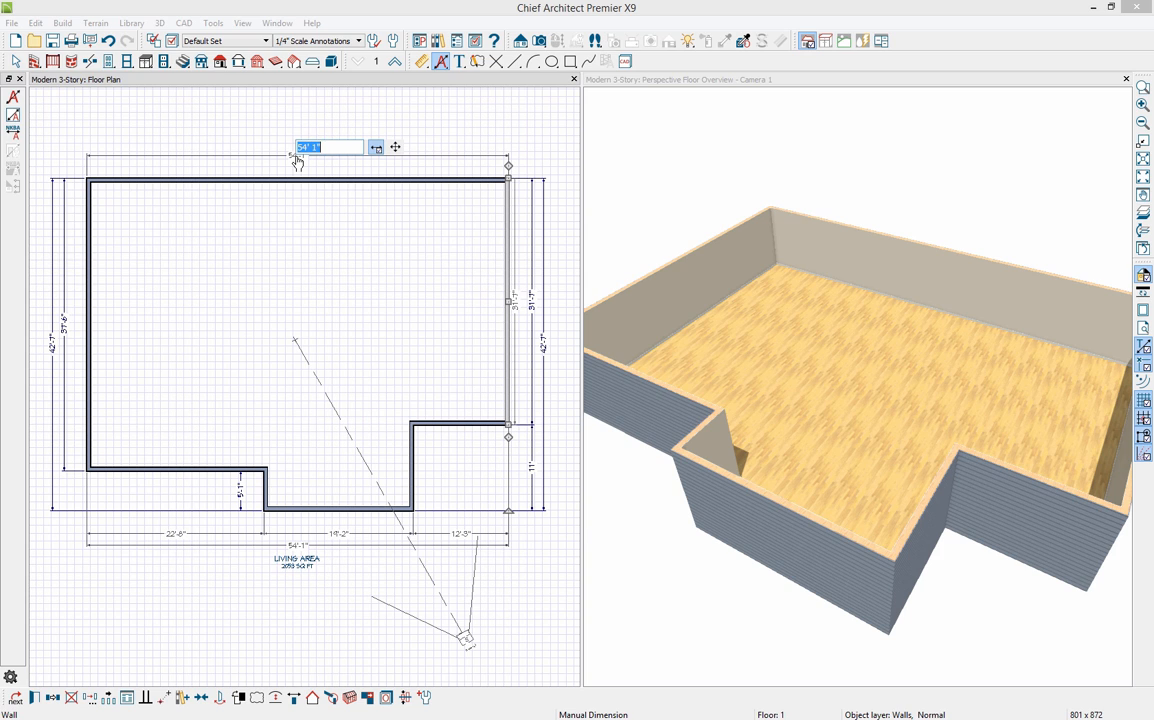
text(54)
key(Return)
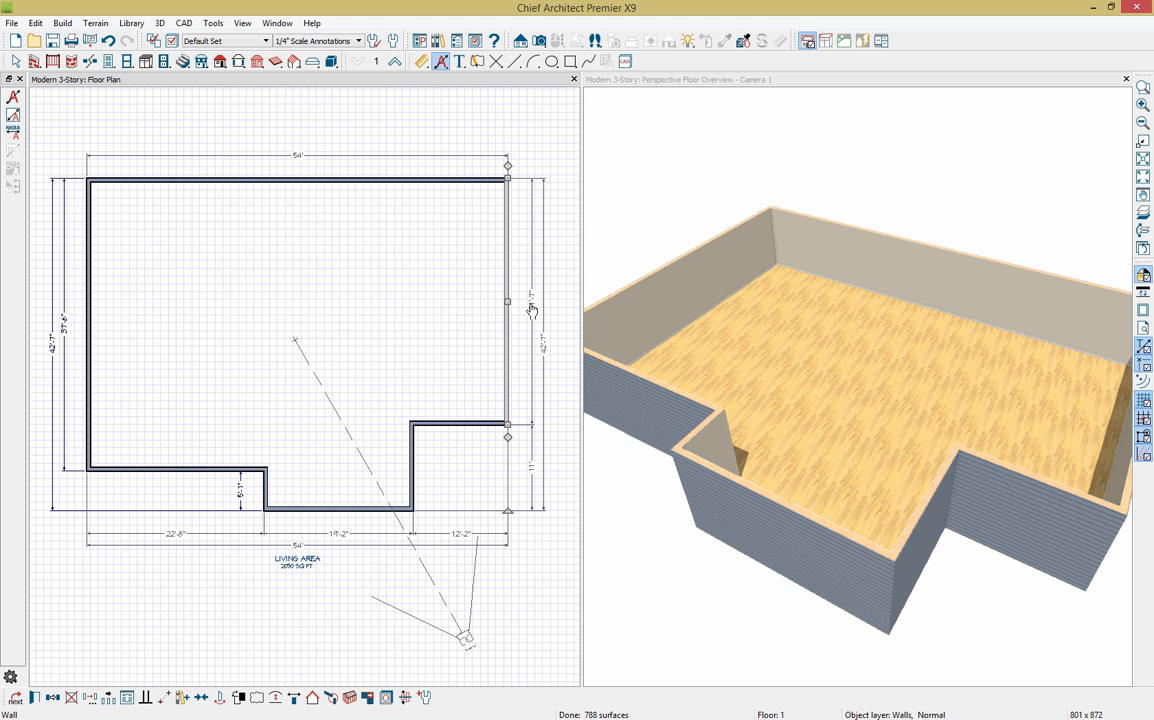
click(531, 310)
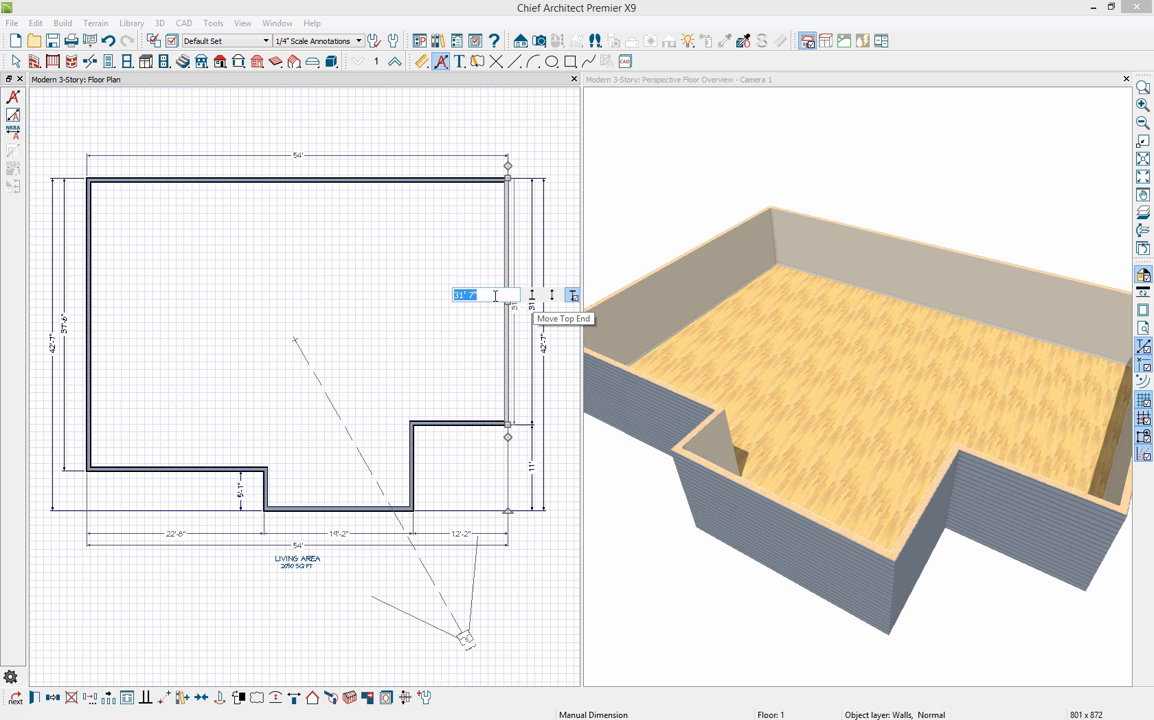
text(34)
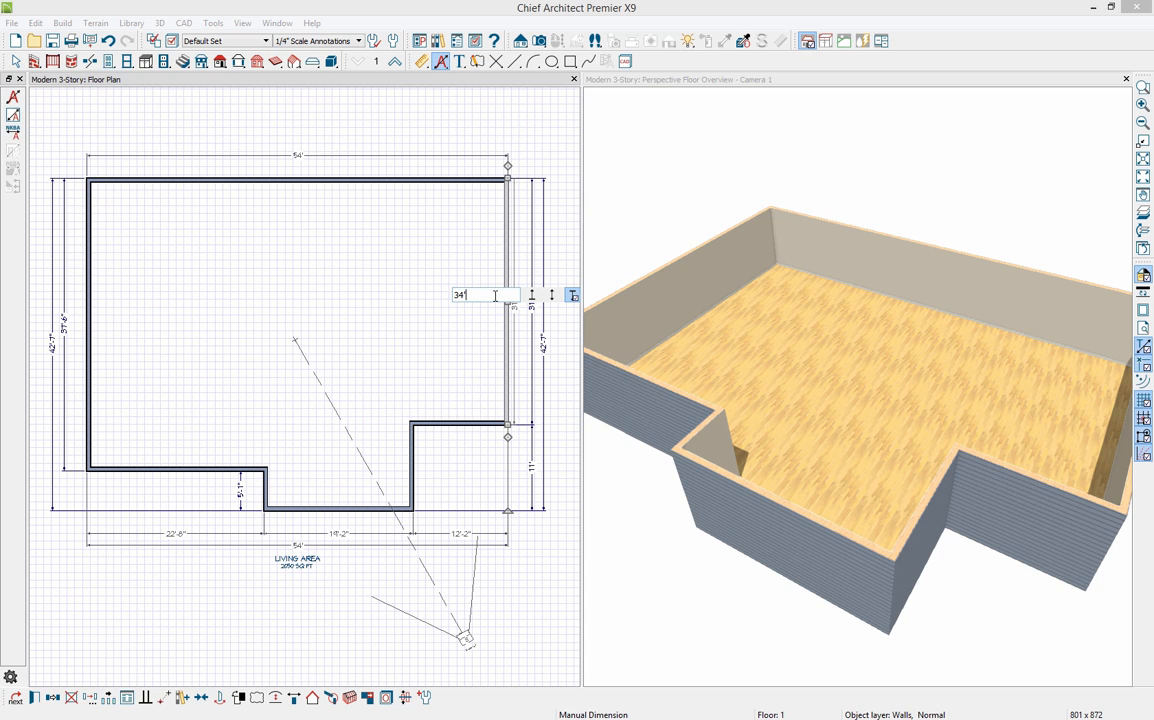
text(')
key(Return)
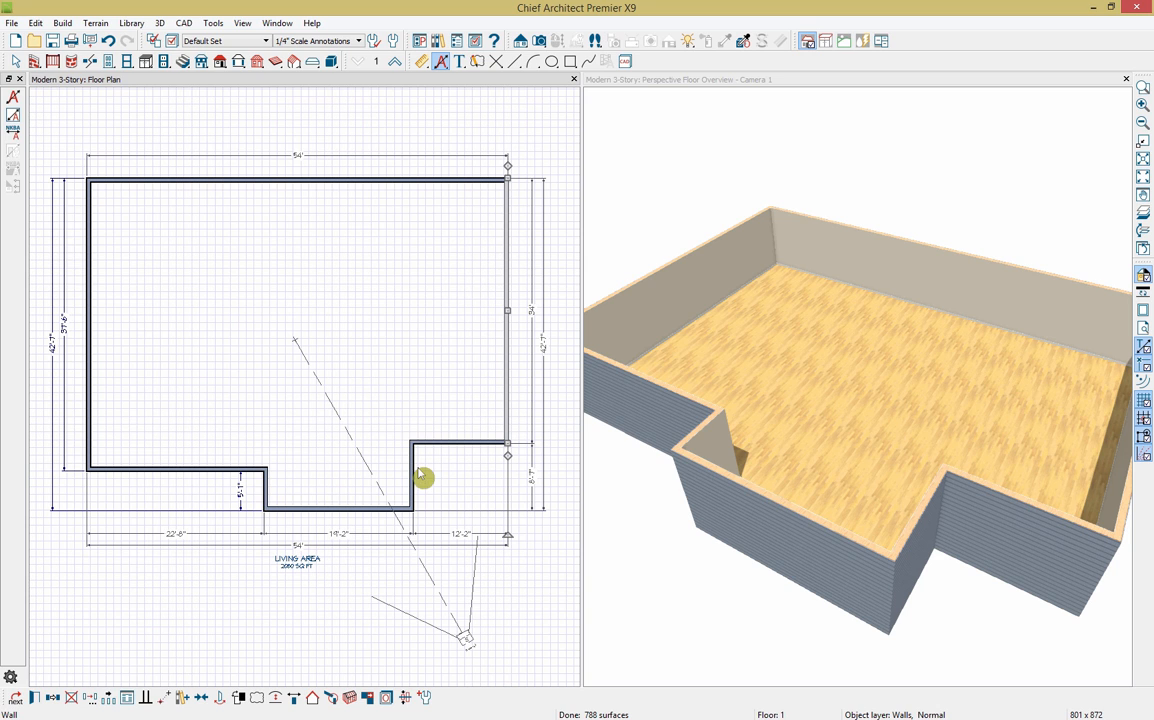
Step: Make the front right segment 14' long and lengthen the short front wall to 10'
click(414, 488)
click(413, 478)
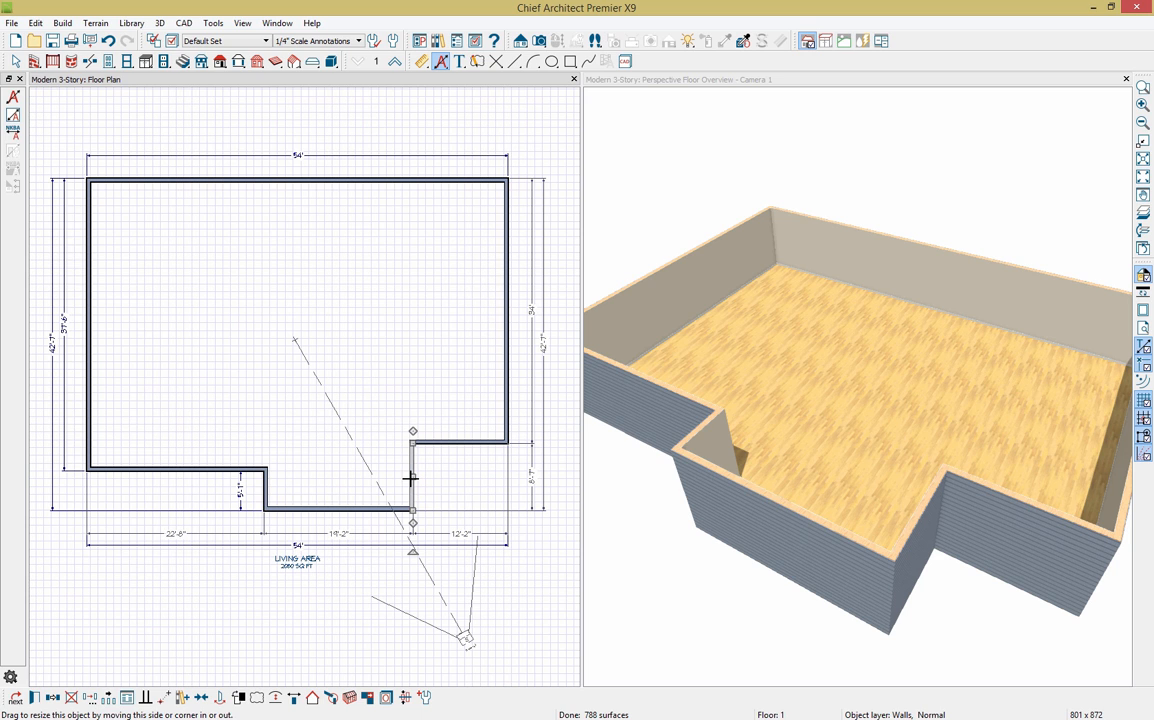
click(459, 538)
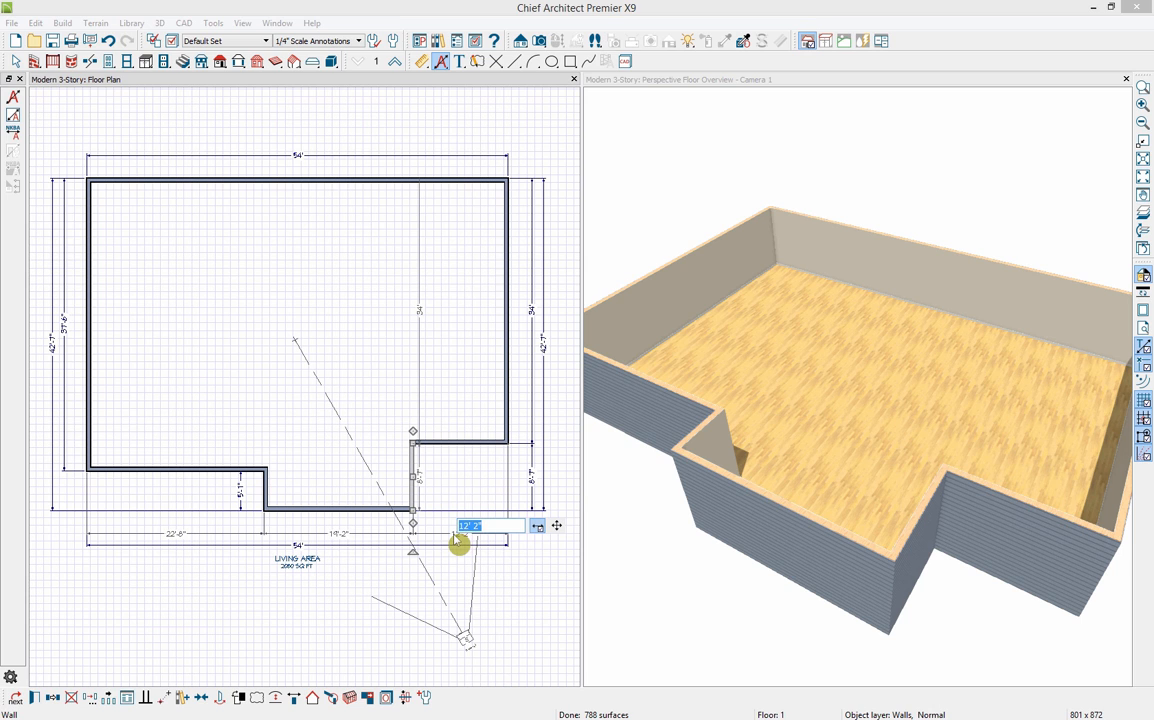
key(Escape)
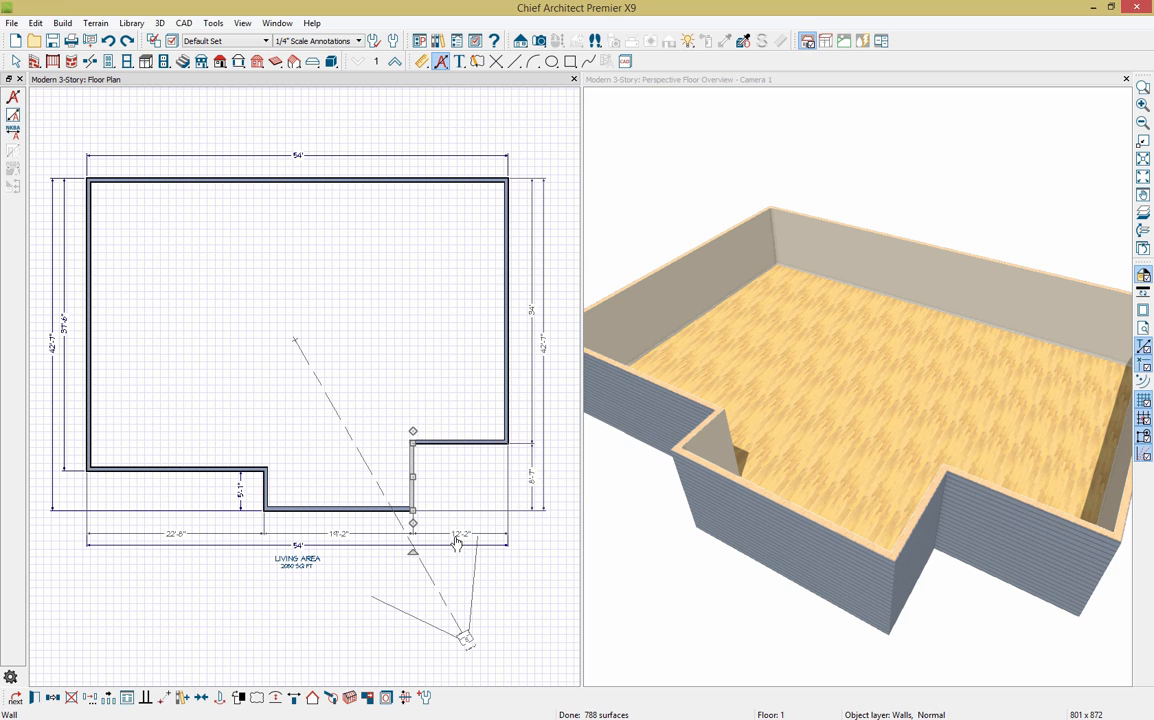
click(459, 541)
click(459, 541)
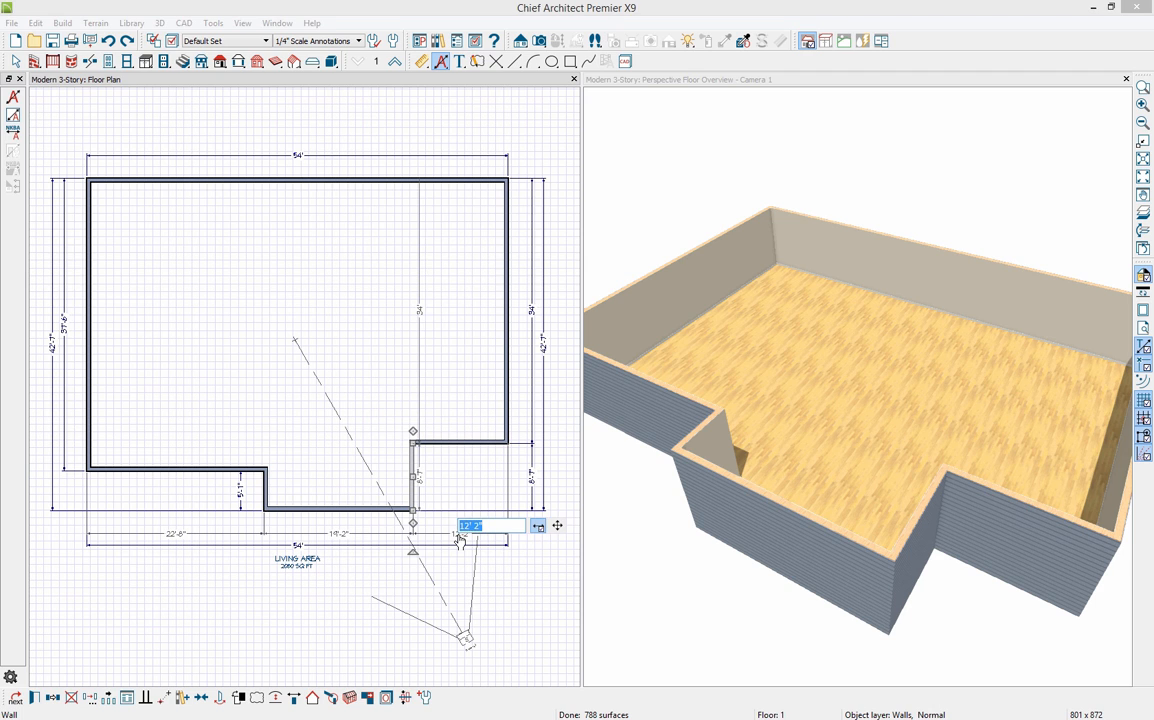
text(14')
key(Return)
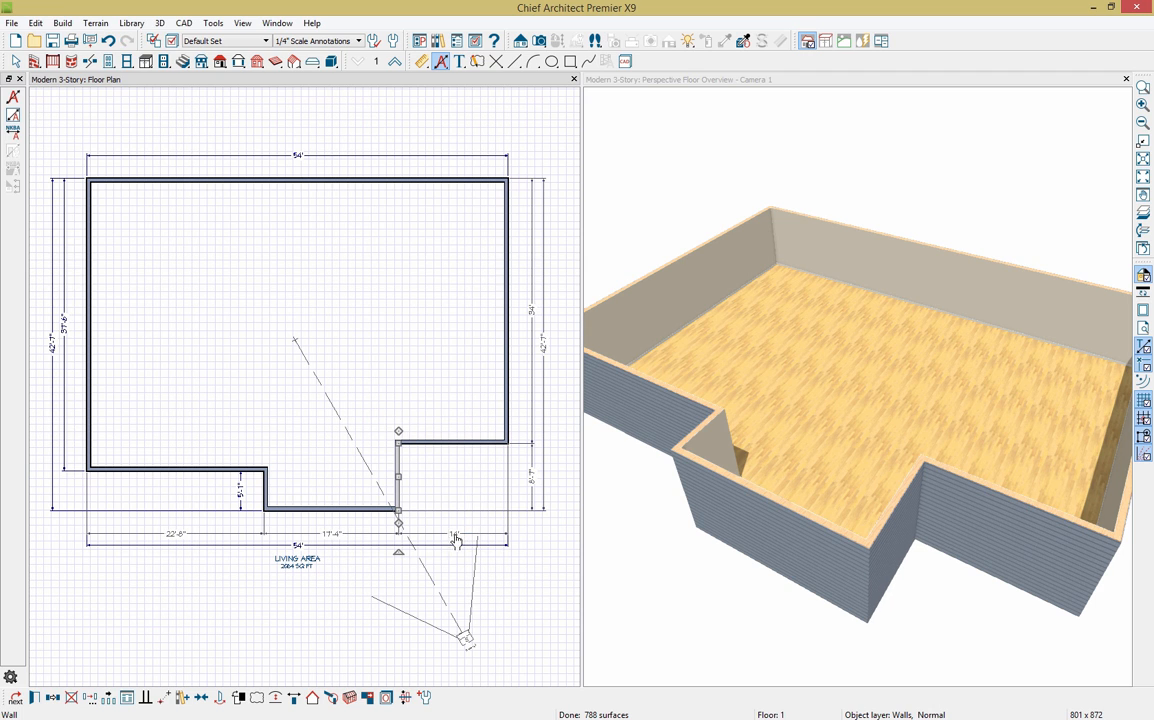
click(534, 487)
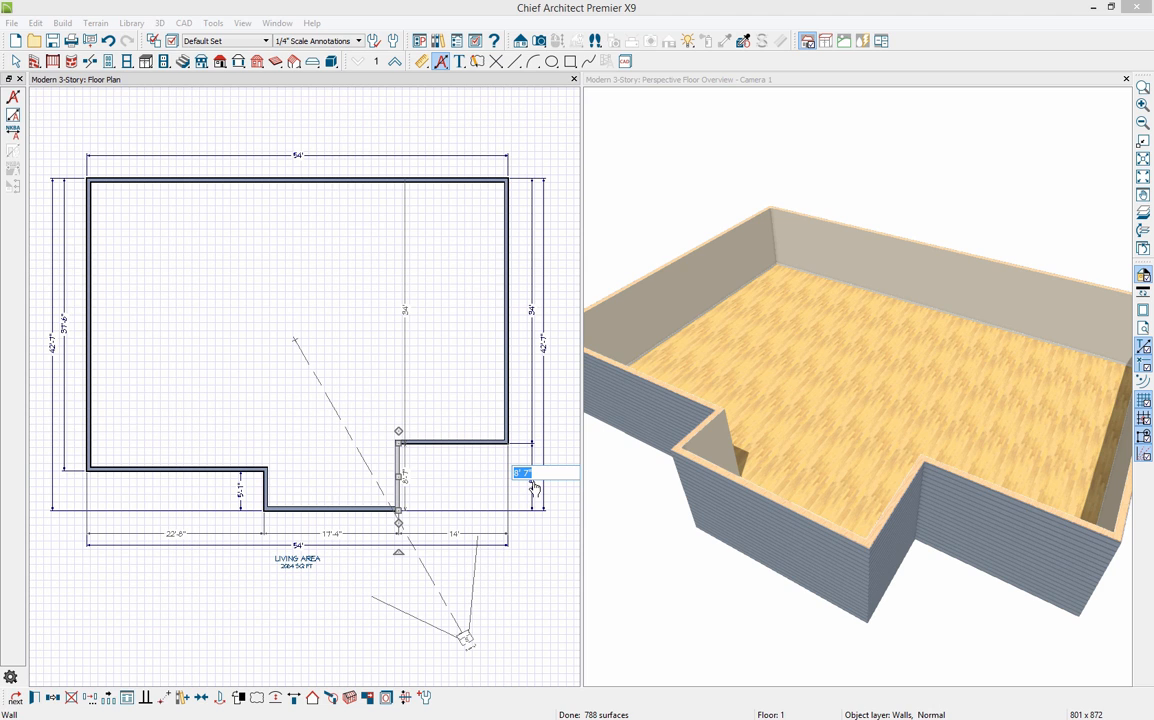
text(10')
key(Return)
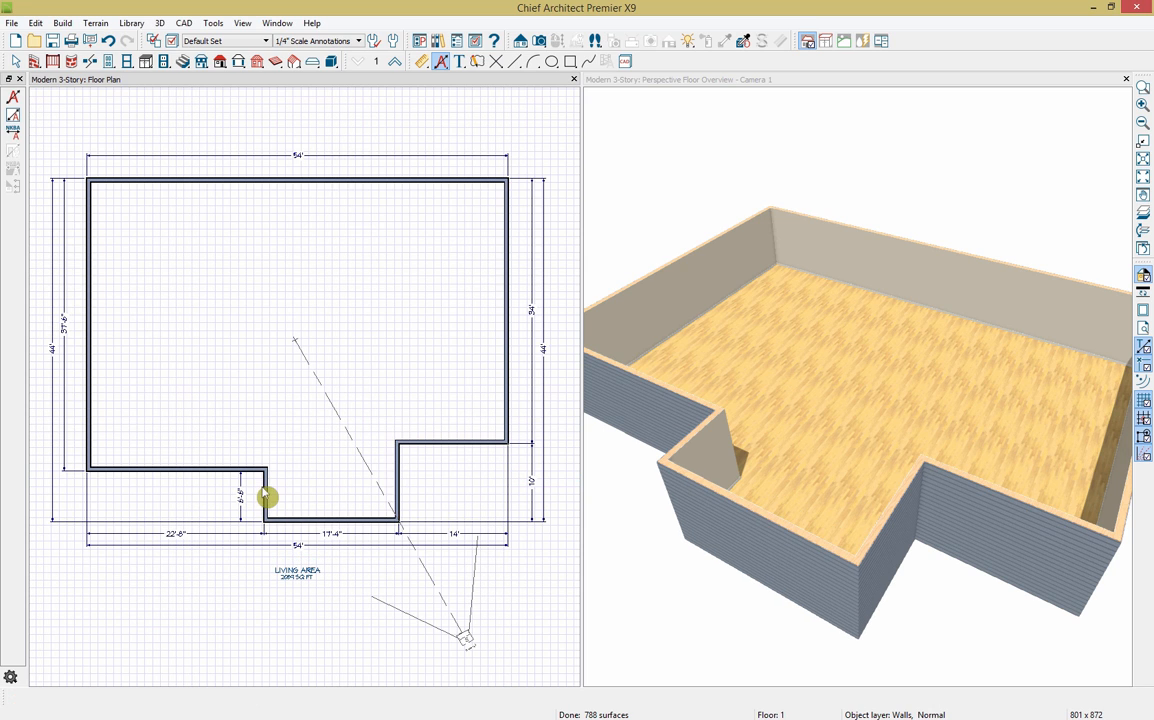
Step: Set the middle front segment to 18' and shorten the left jog to 4'
click(264, 492)
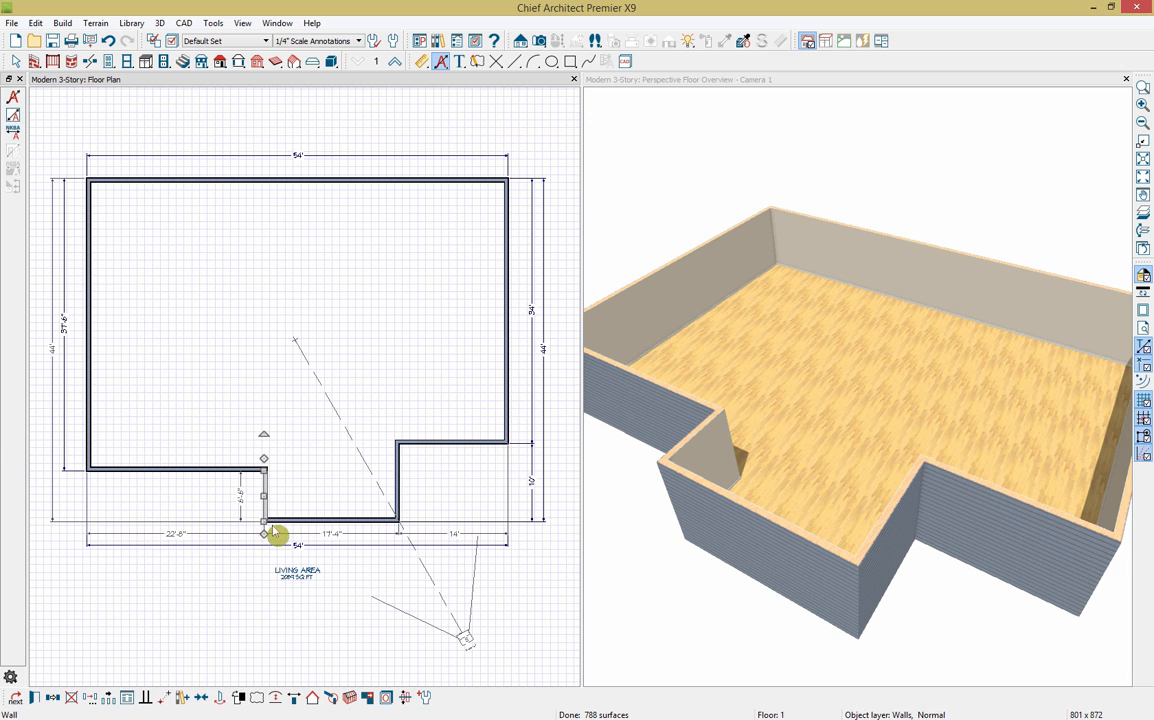
click(326, 535)
text(17)
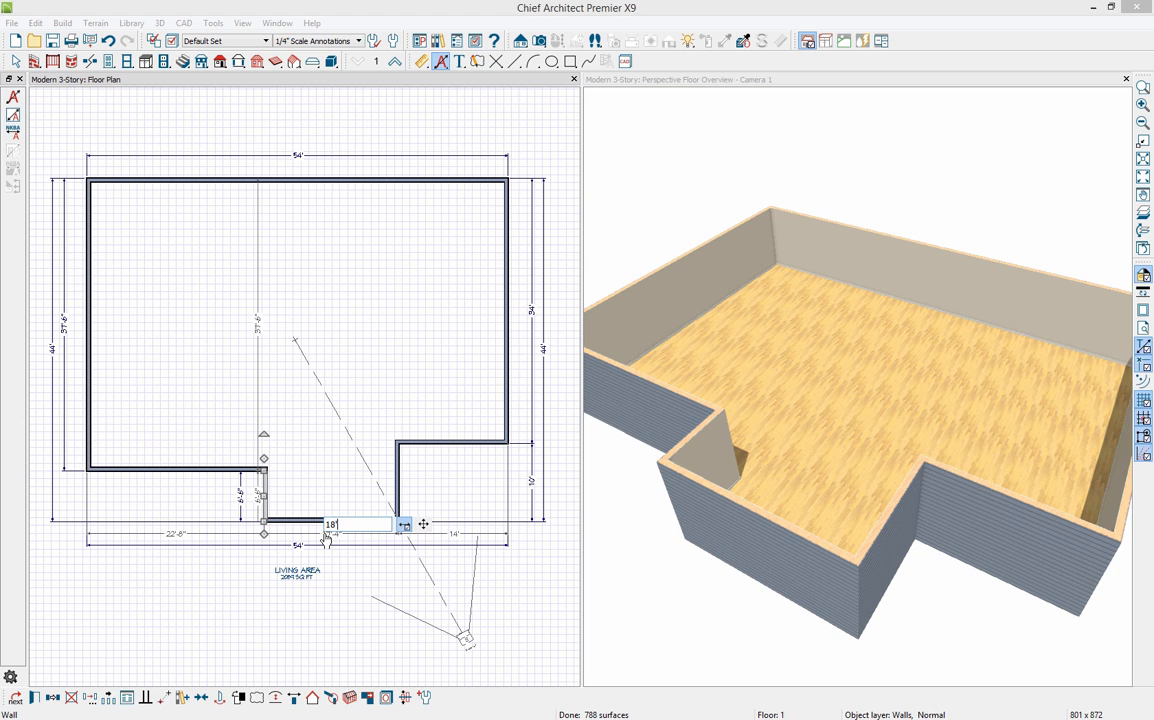
text(')
key(Return)
click(241, 495)
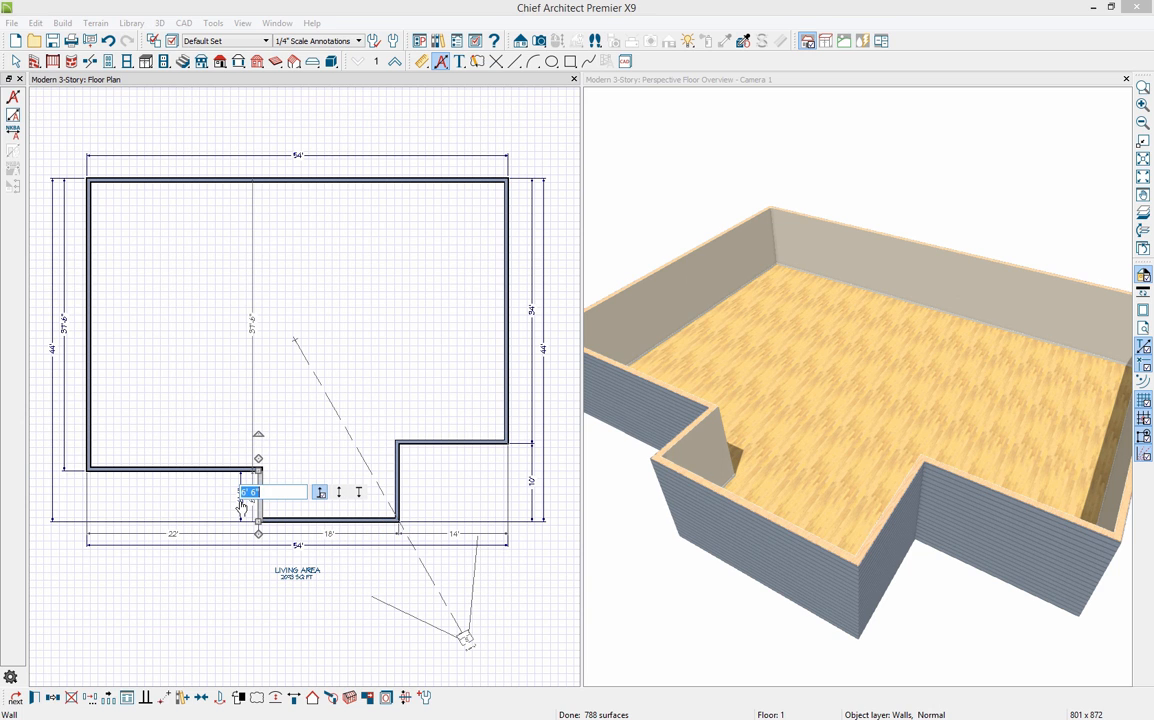
text(4)
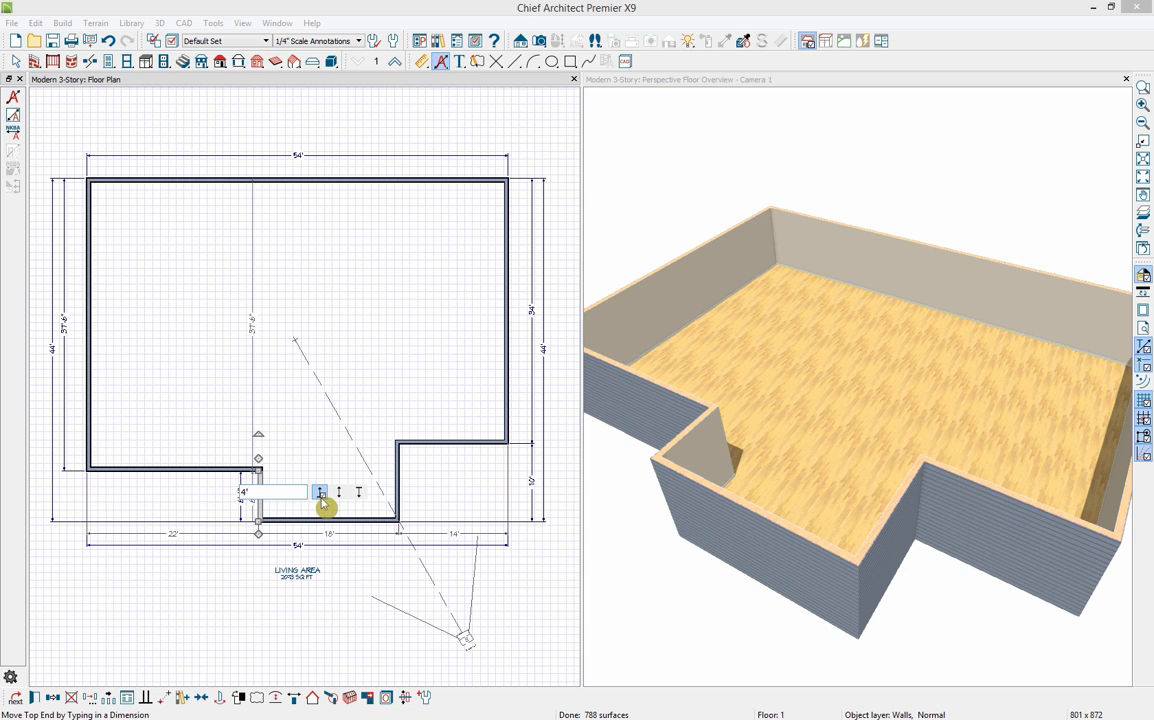
click(321, 496)
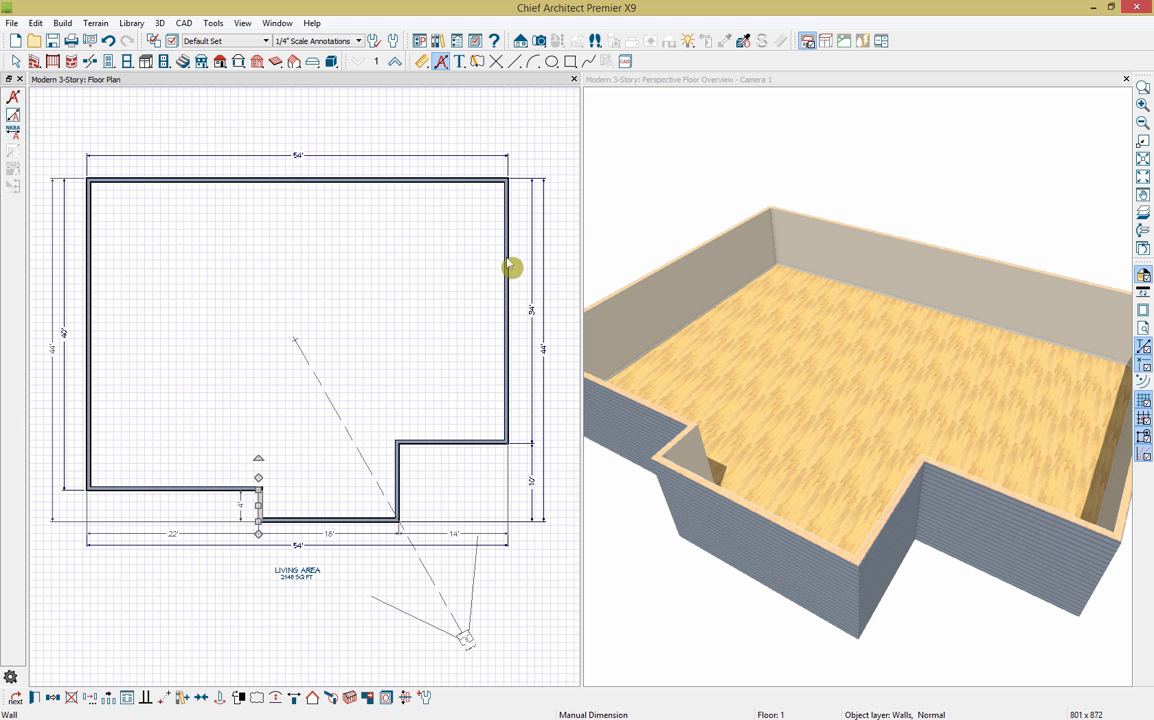
Step: Delete the top 54' dimension line and box-select the remaining dimension lines around the plan
click(172, 156)
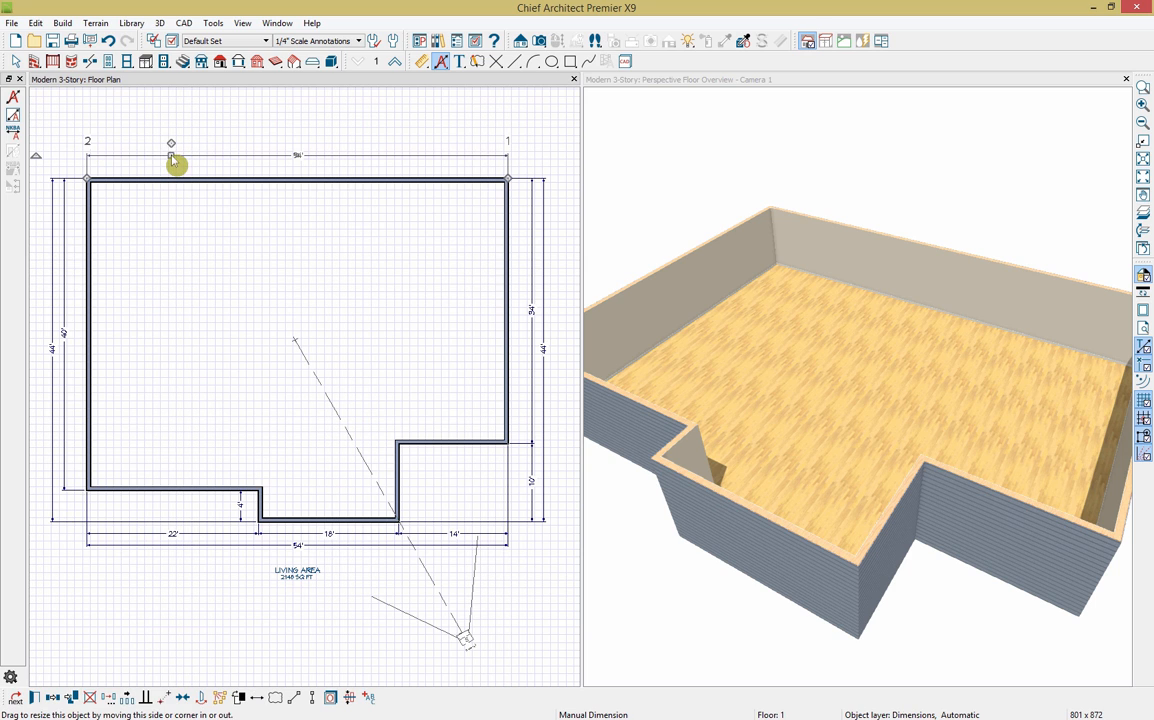
key(Delete)
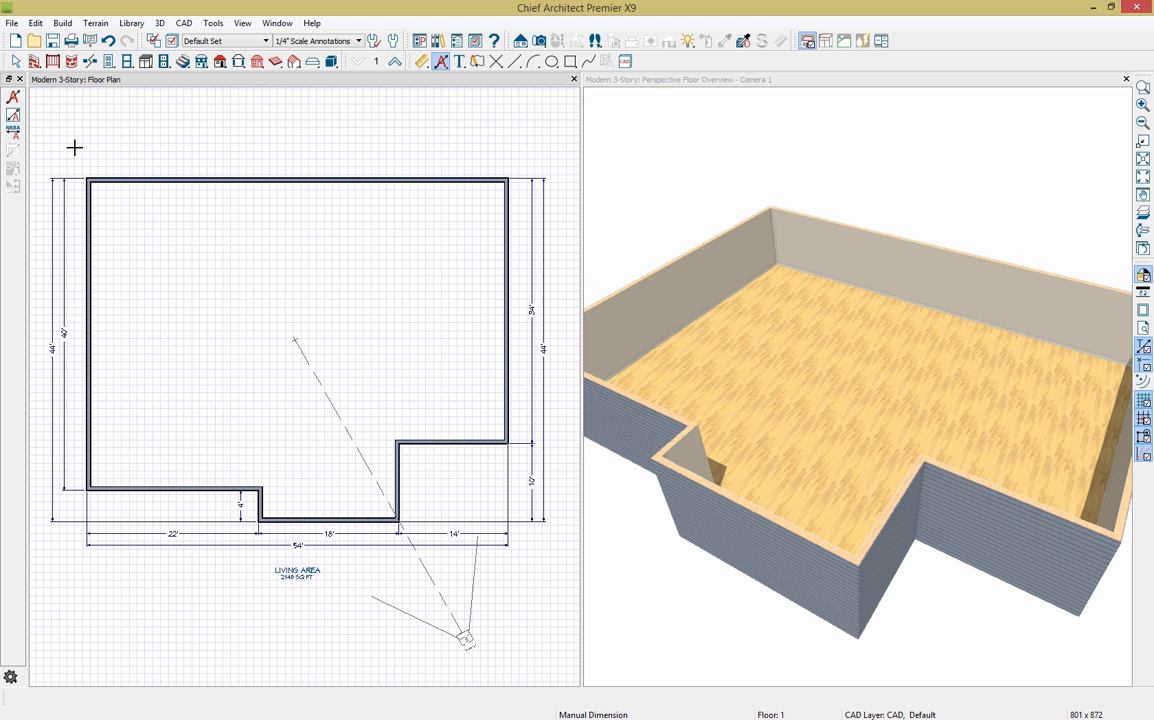
click(424, 63)
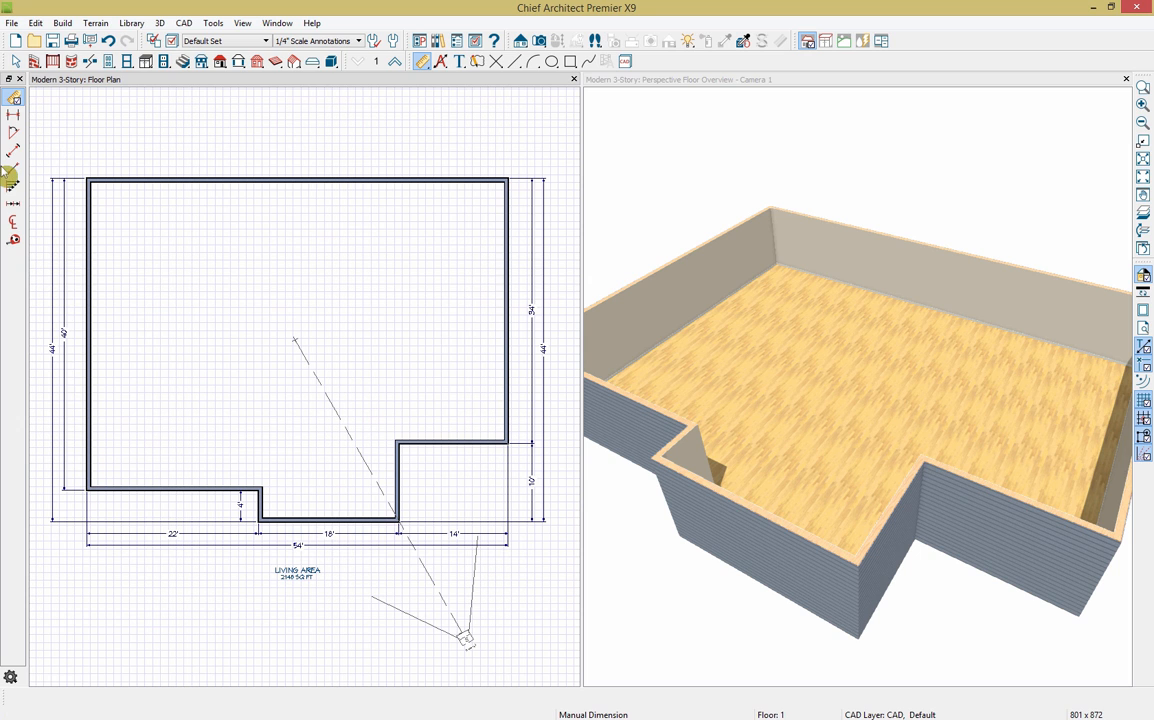
drag(38, 136, 564, 591)
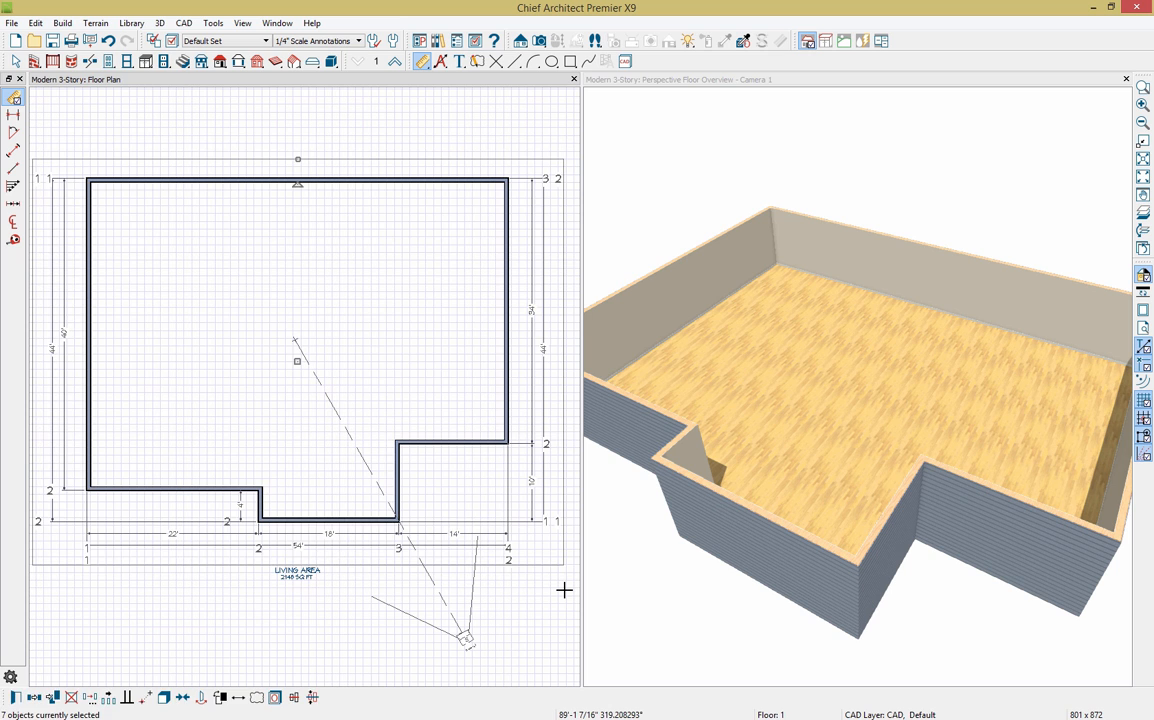
Step: Delete the selected dimension lines, leaving only walls and the 2148 SQ FT label
key(Delete)
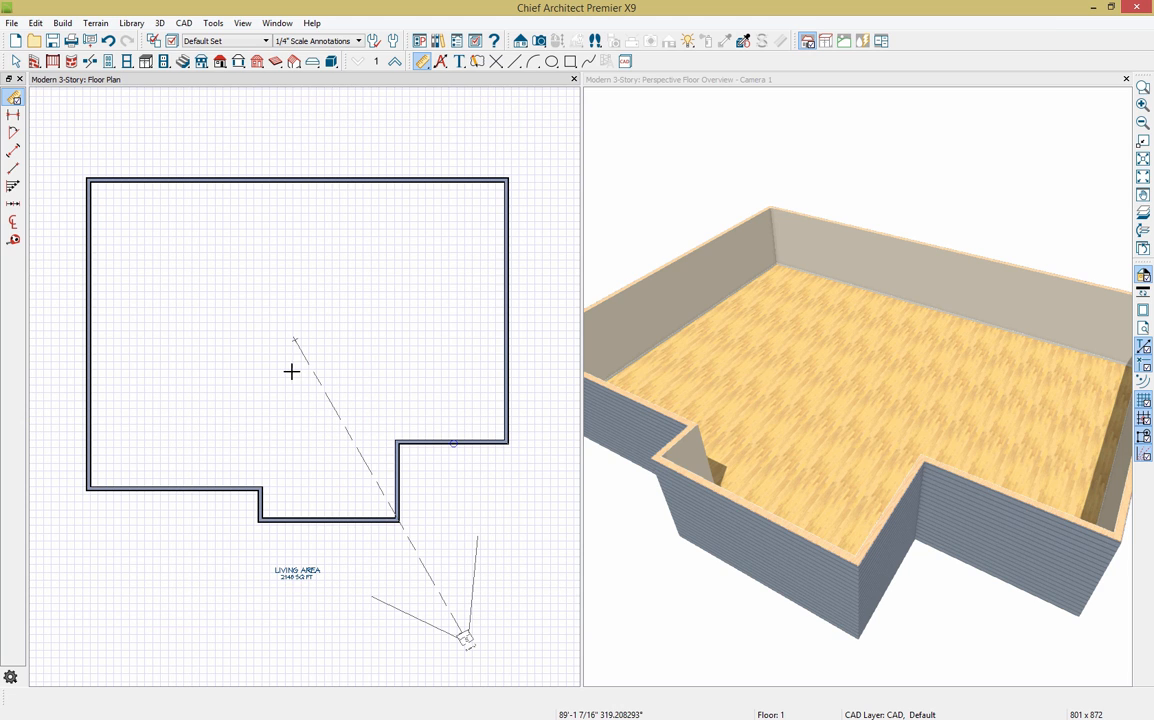
Step: Draw straight interior walls forming a top-left closet, a central space and right-side rooms
click(34, 61)
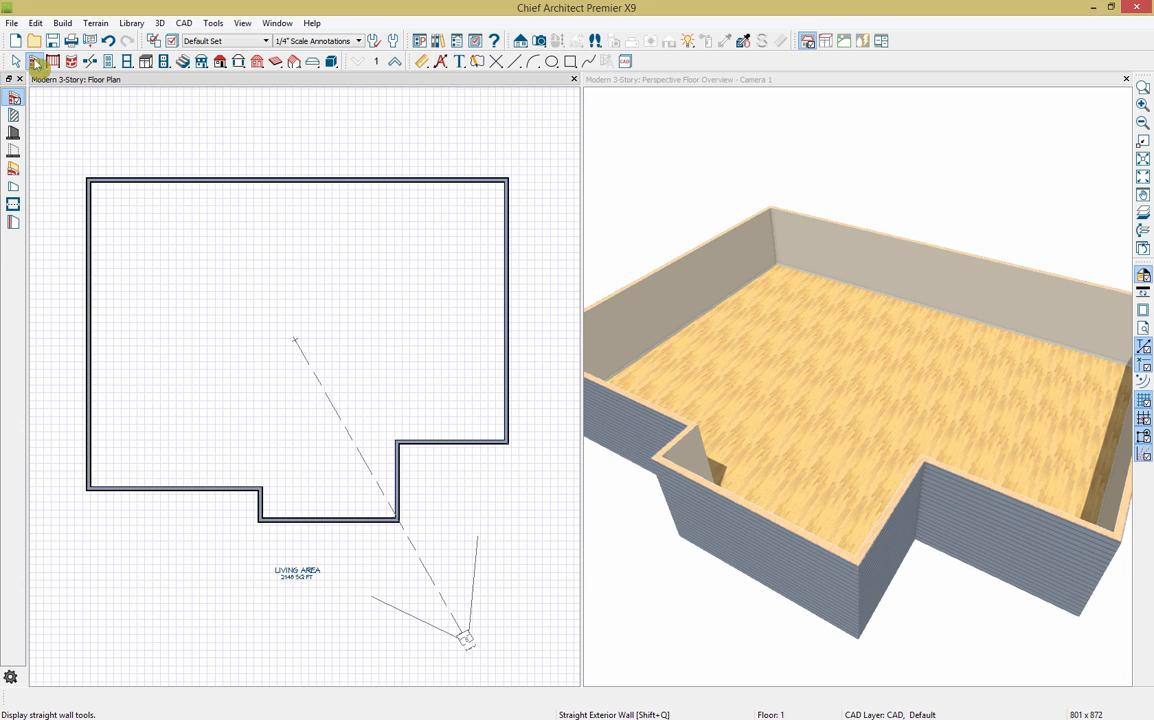
click(15, 116)
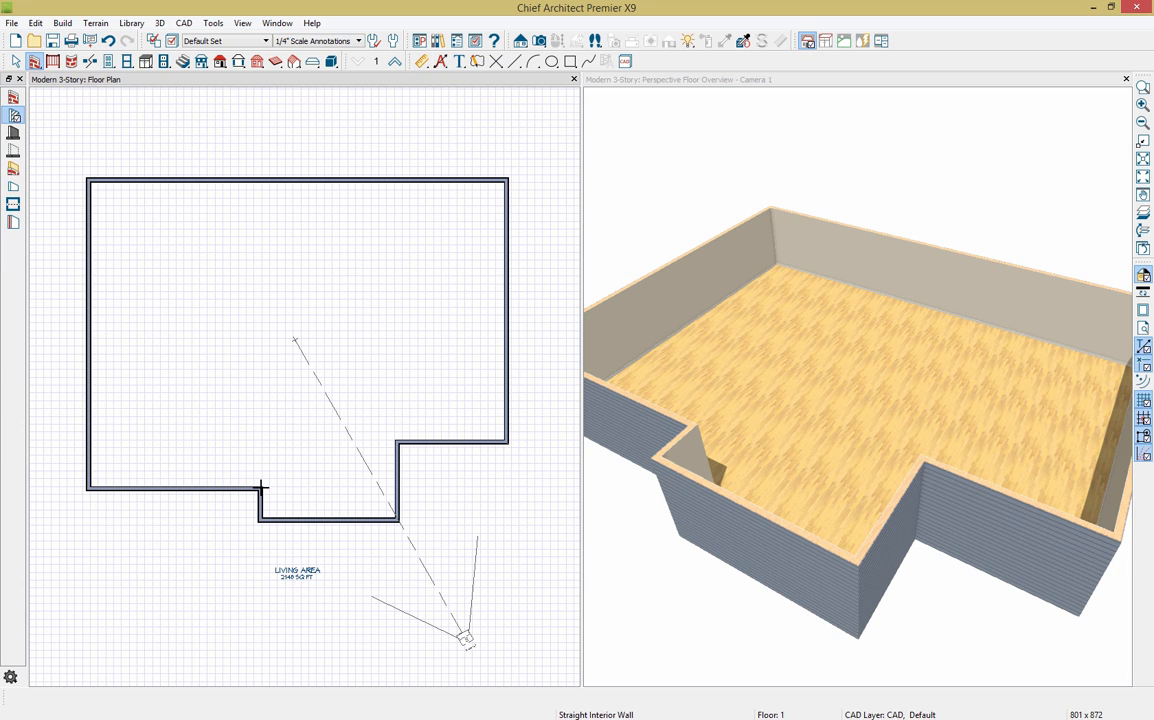
mouse_move(260, 488)
mouse_down()
mouse_move(250, 340)
mouse_move(260, 304)
mouse_move(180, 301)
mouse_move(176, 181)
mouse_move(223, 302)
mouse_up()
drag(185, 210, 221, 216)
drag(398, 441, 399, 182)
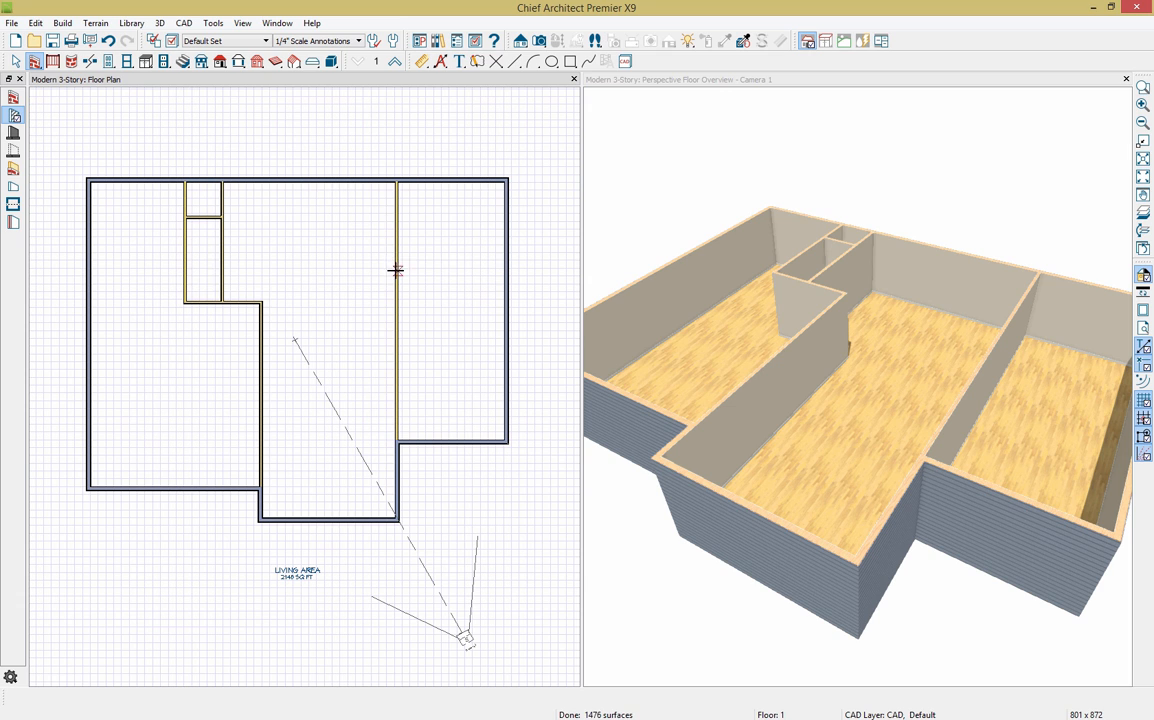
mouse_move(396, 270)
mouse_down()
mouse_move(505, 270)
mouse_move(451, 182)
mouse_up()
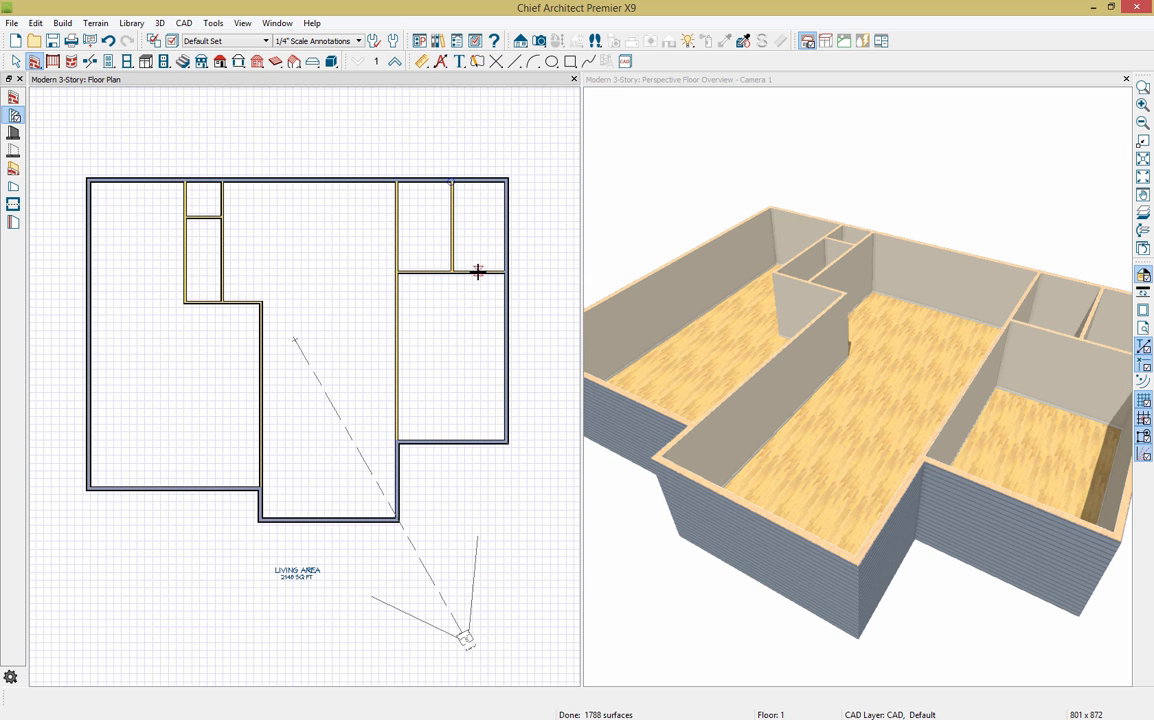
click(478, 271)
drag(479, 266, 477, 289)
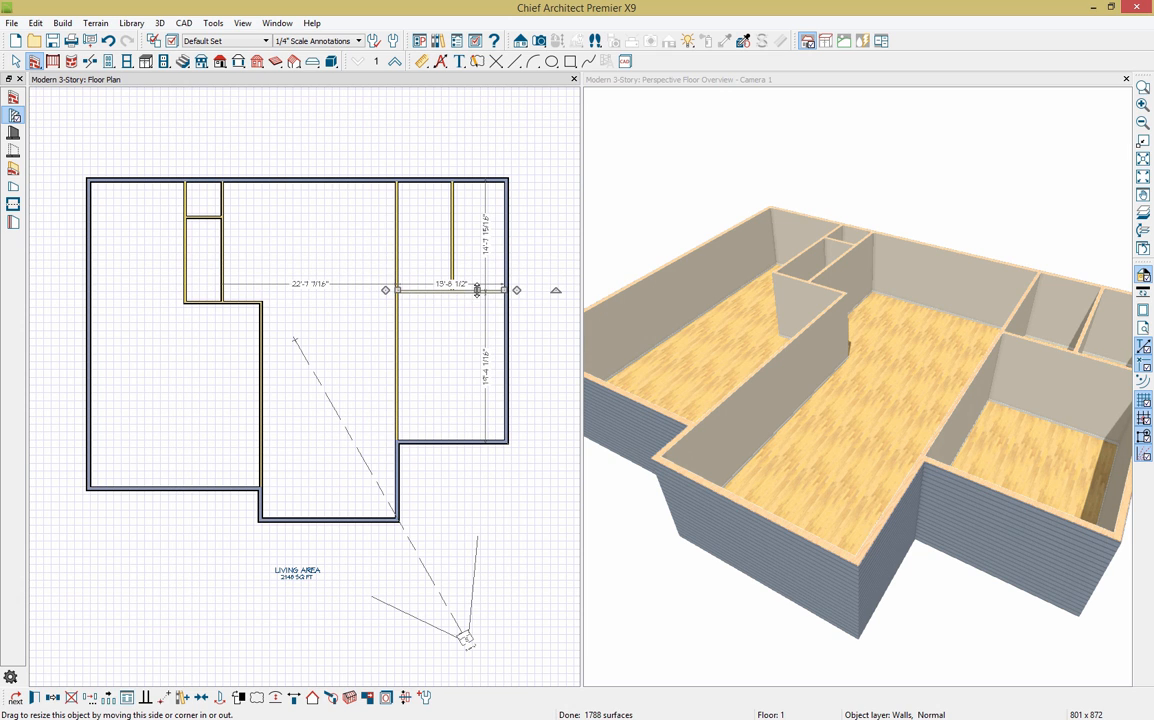
Step: Move the left closet wall to 13'4" from the left wall
drag(186, 265, 188, 265)
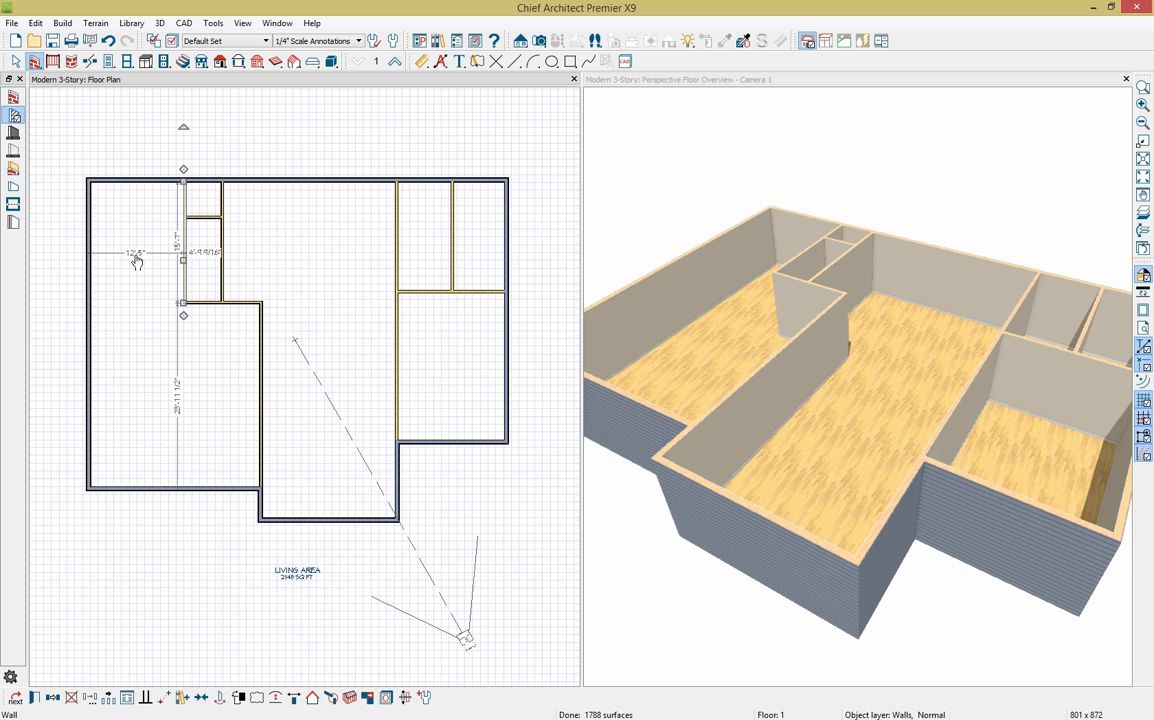
click(134, 256)
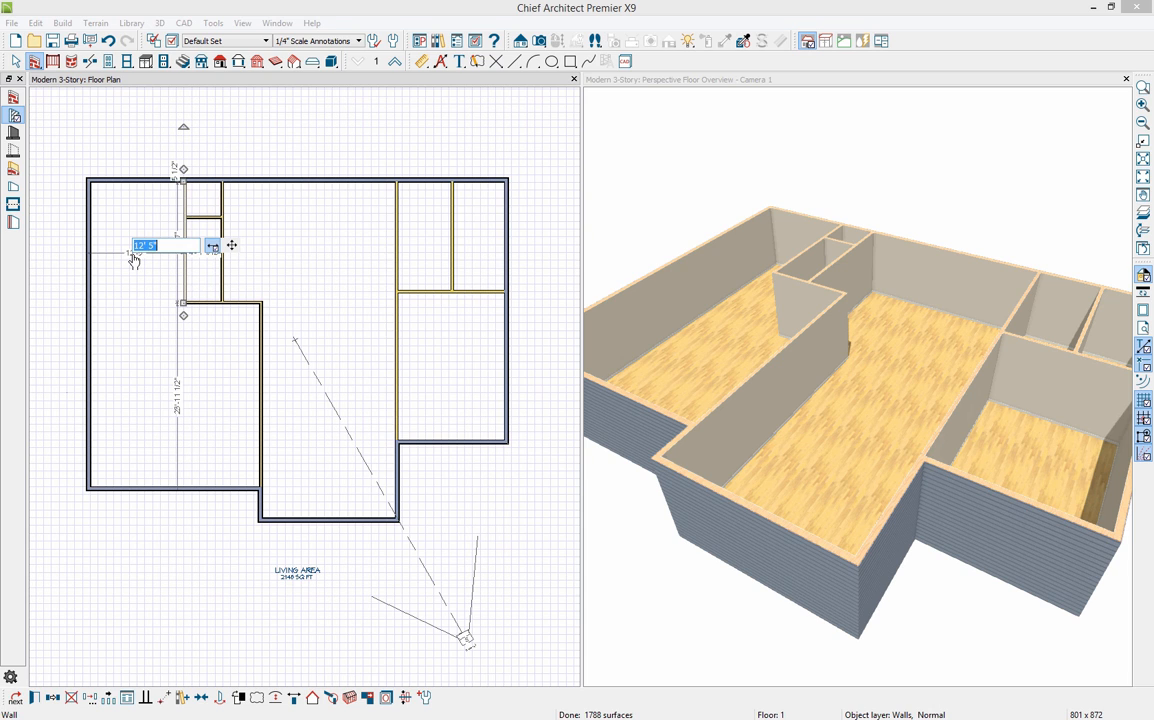
text(13'4)
key(Return)
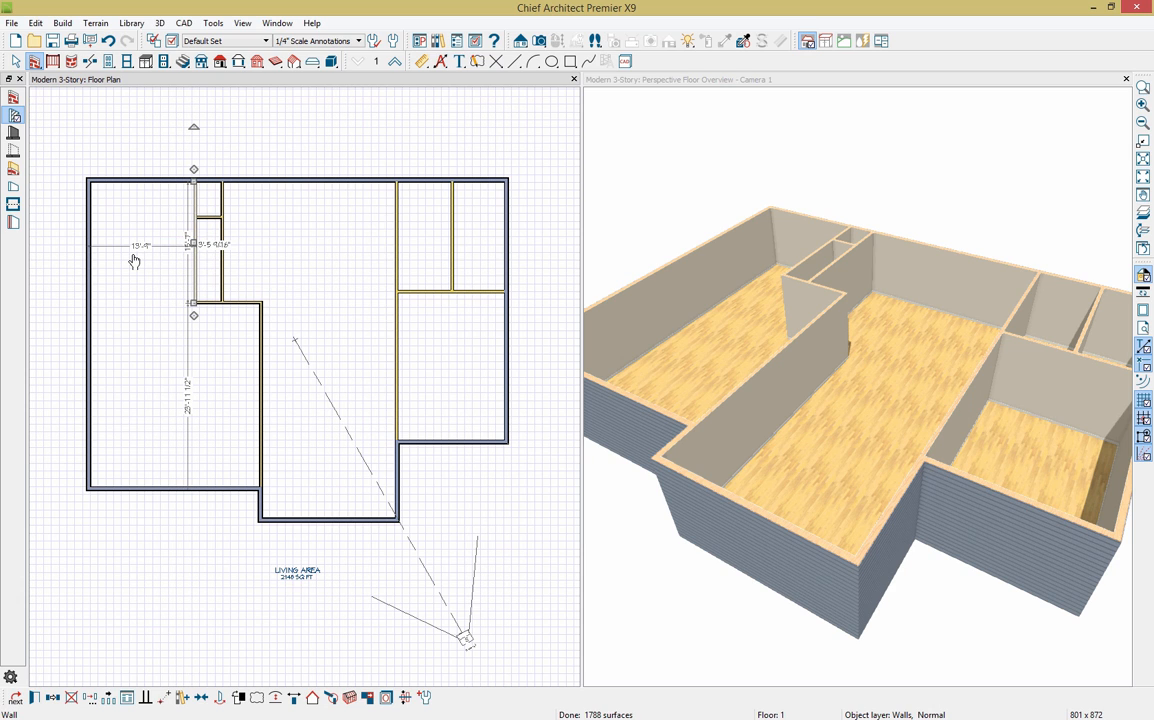
Step: Reposition the closet's vertical wall to a 6' offset
click(227, 297)
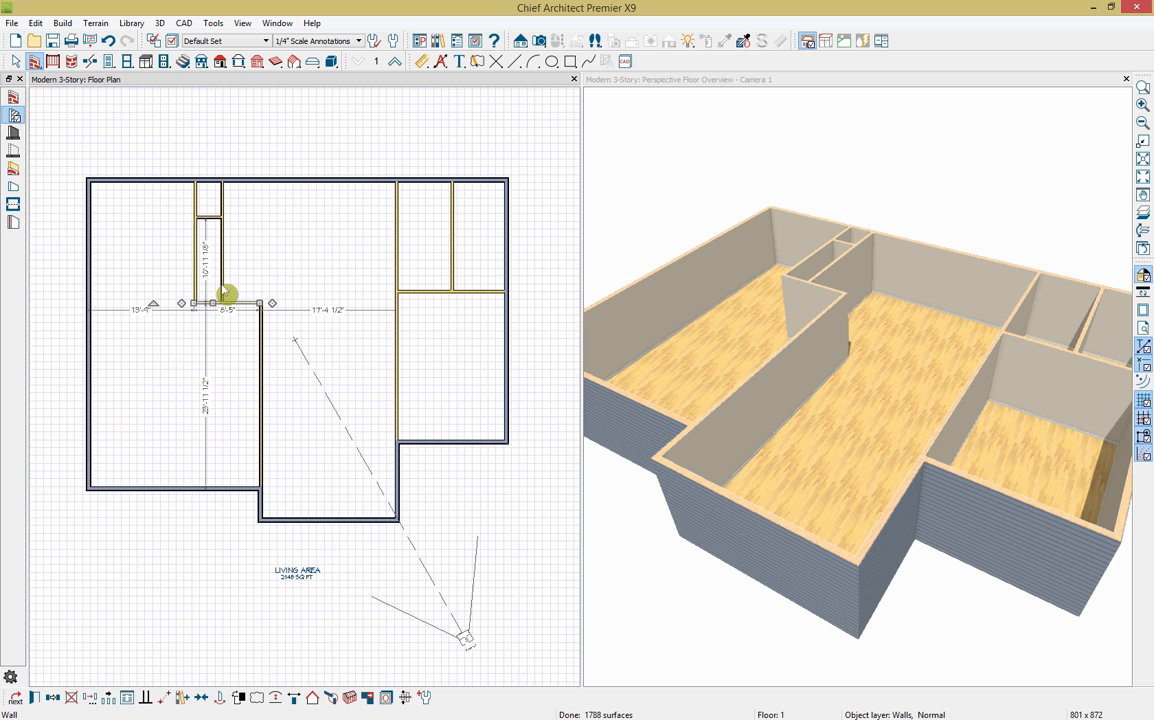
click(222, 284)
click(211, 292)
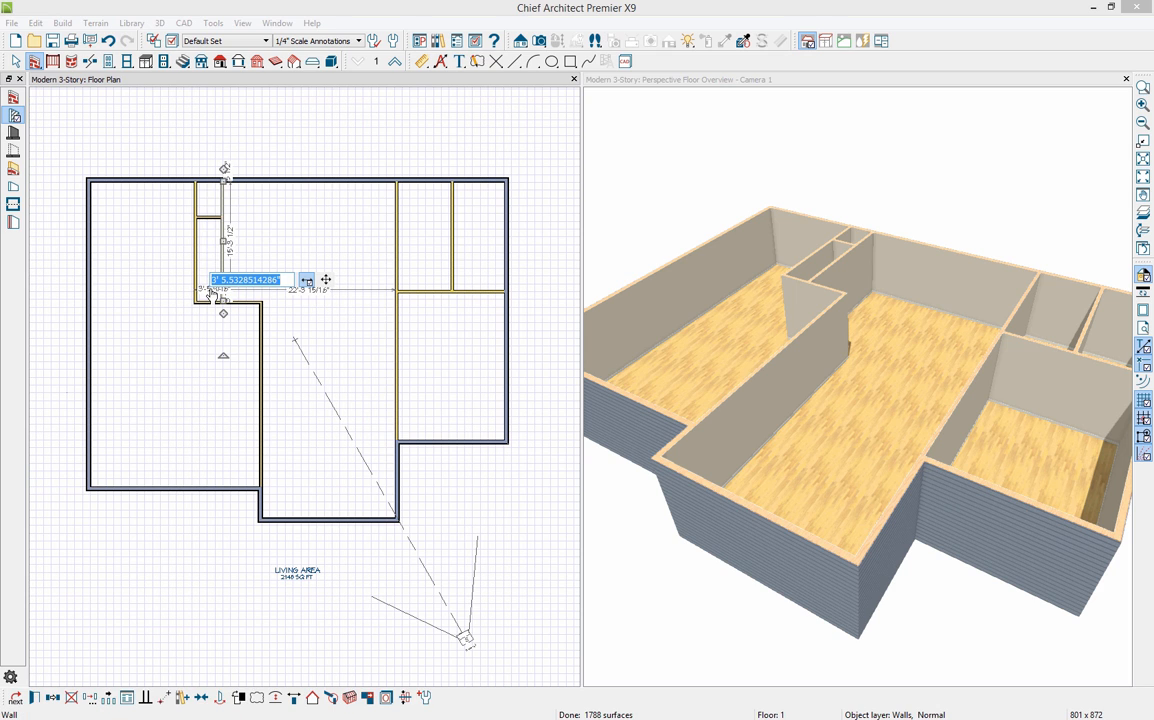
text(6)
key(Return)
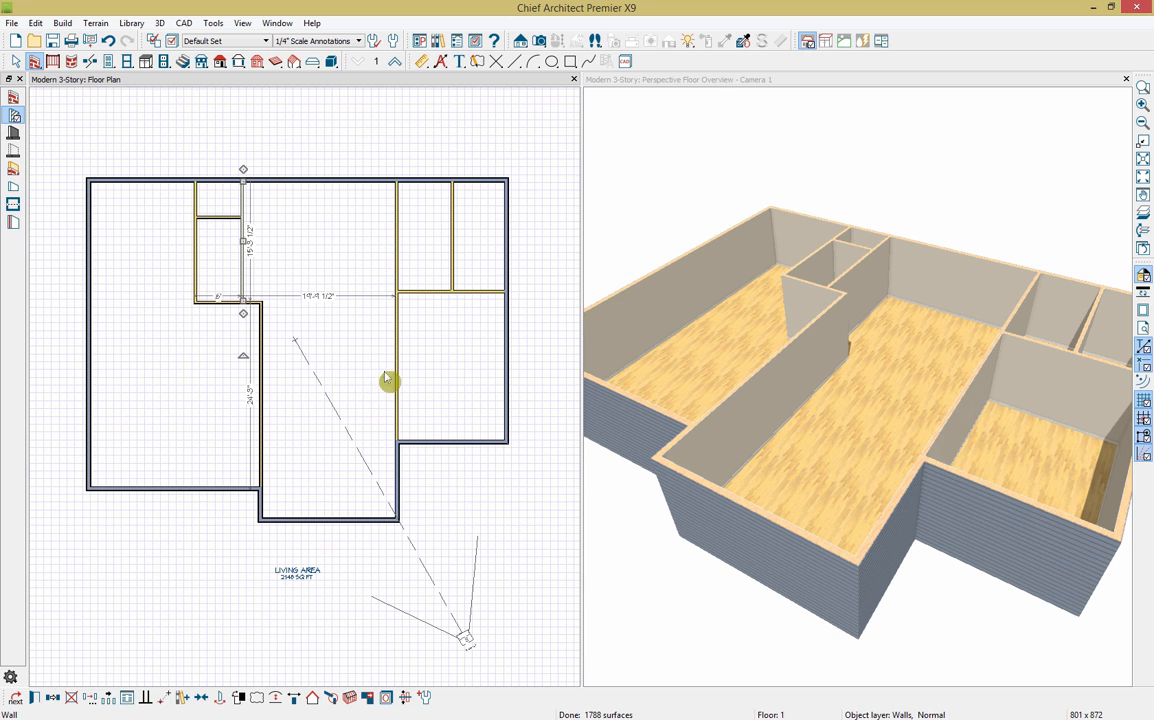
Step: Maximize the 3D overview, orbit to a top-down angle, and select the large left room
double_click(728, 89)
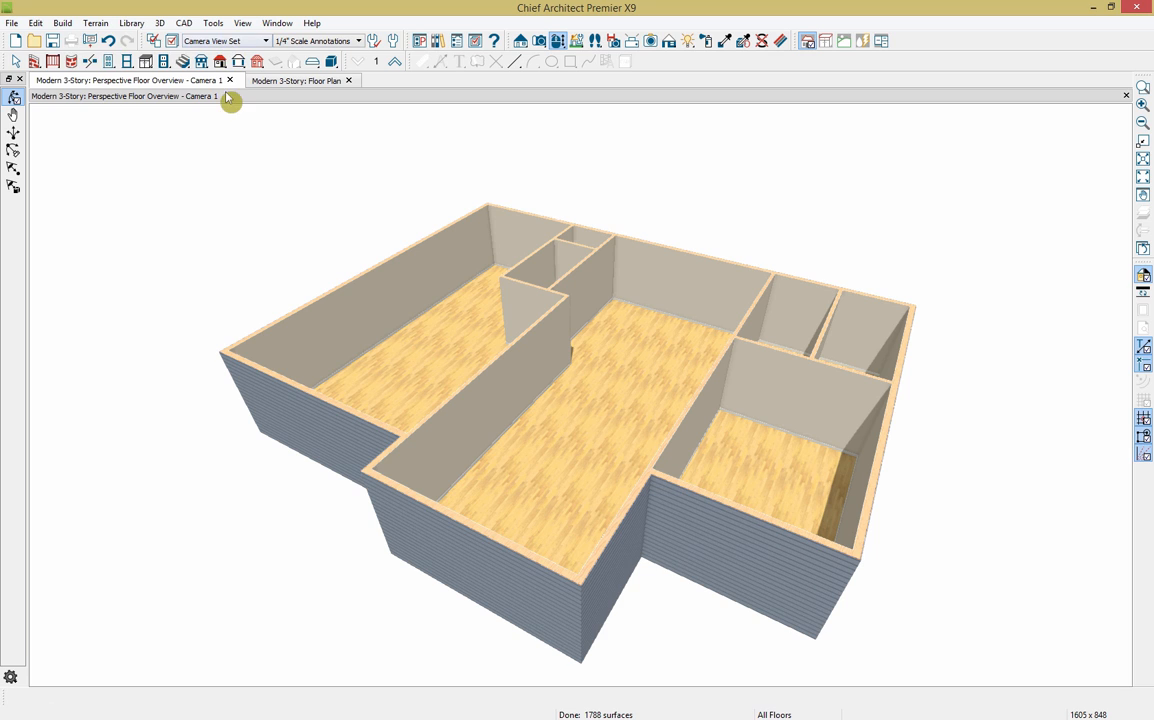
click(557, 41)
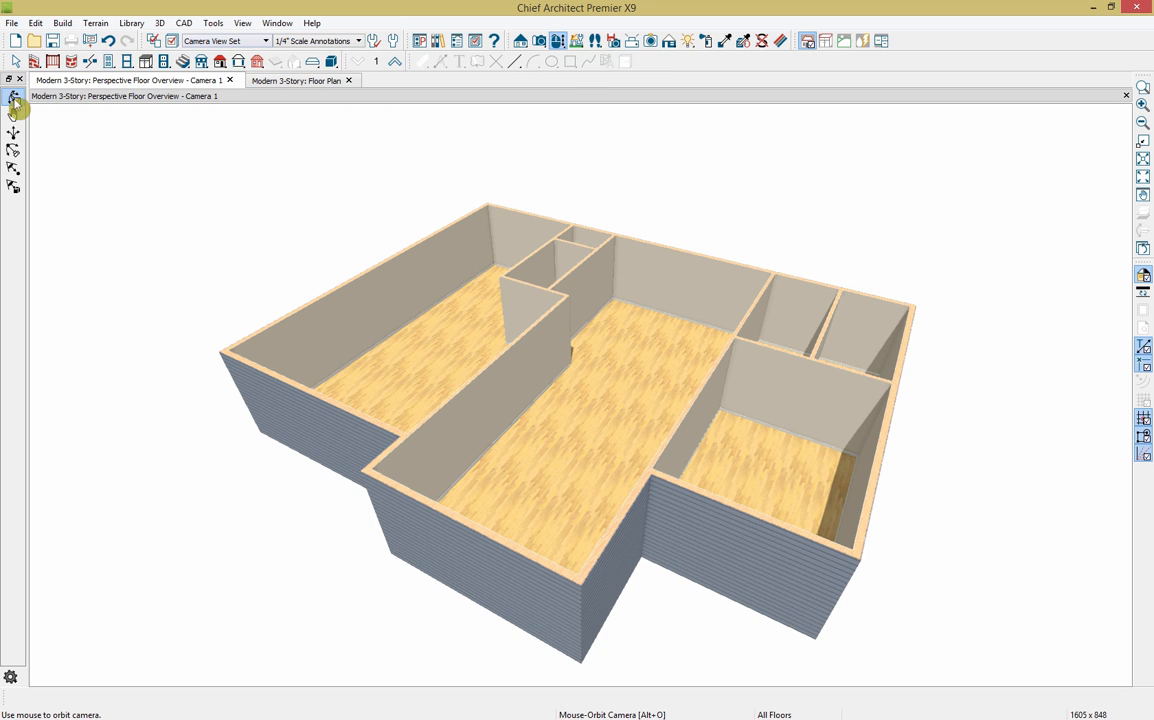
drag(214, 312, 264, 376)
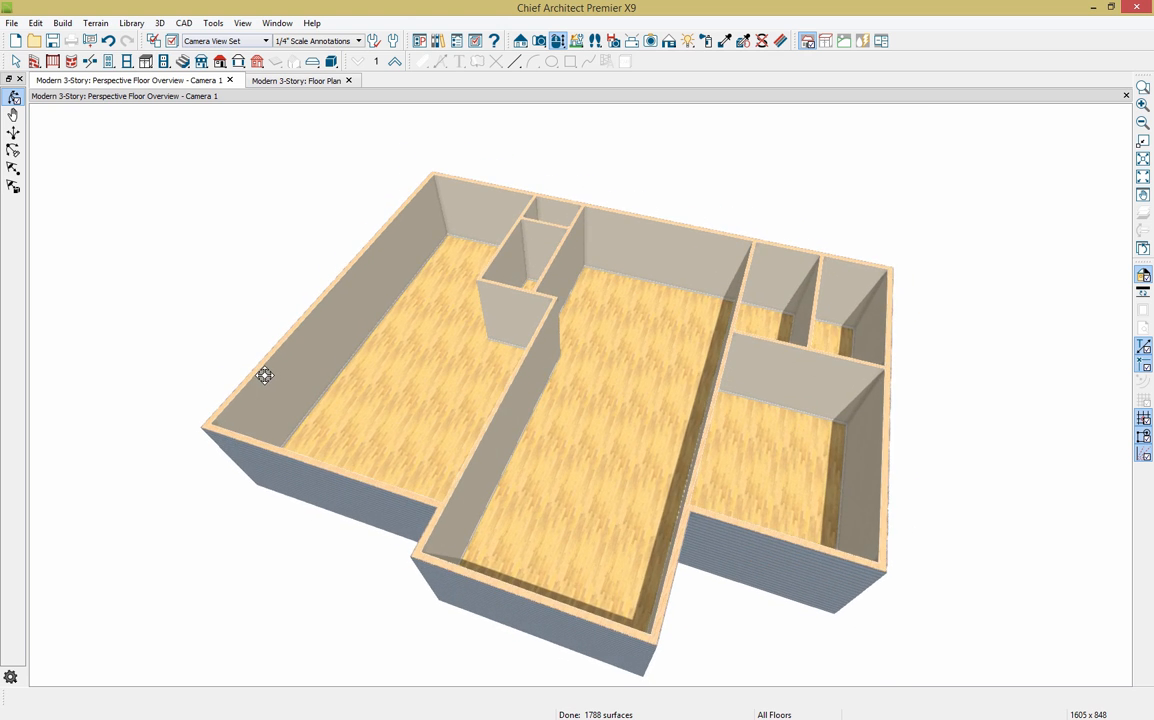
click(418, 413)
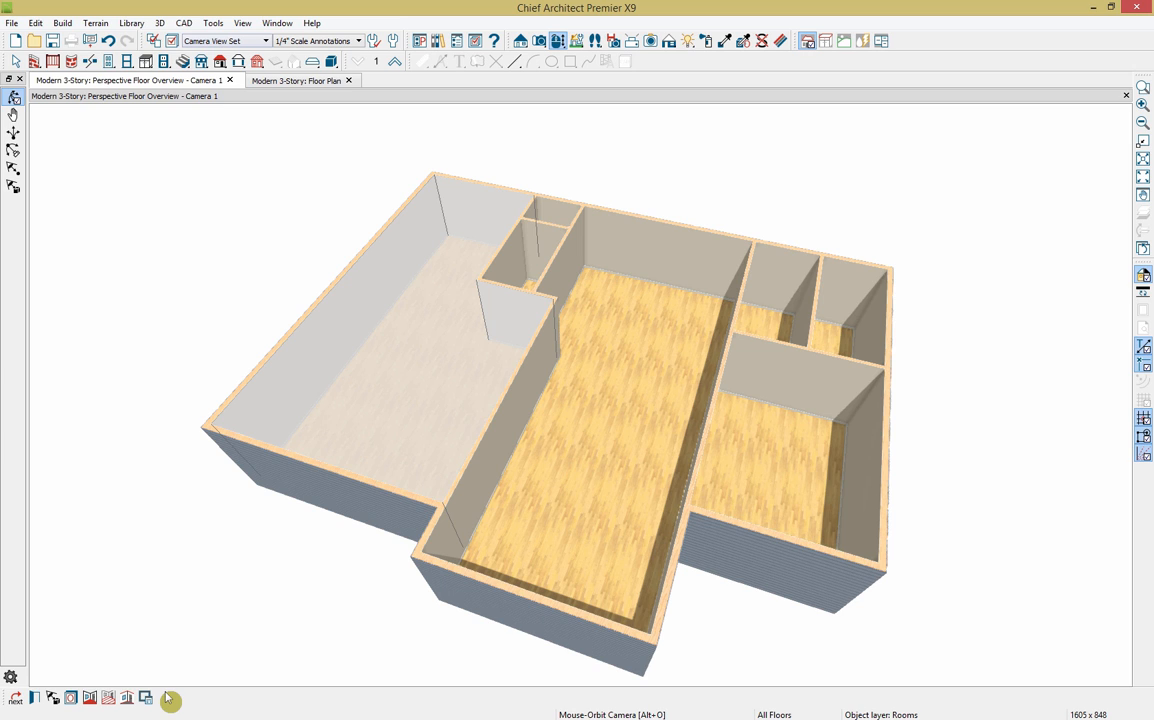
Step: Change the large left room's type to Garage, then select the long central room
click(36, 698)
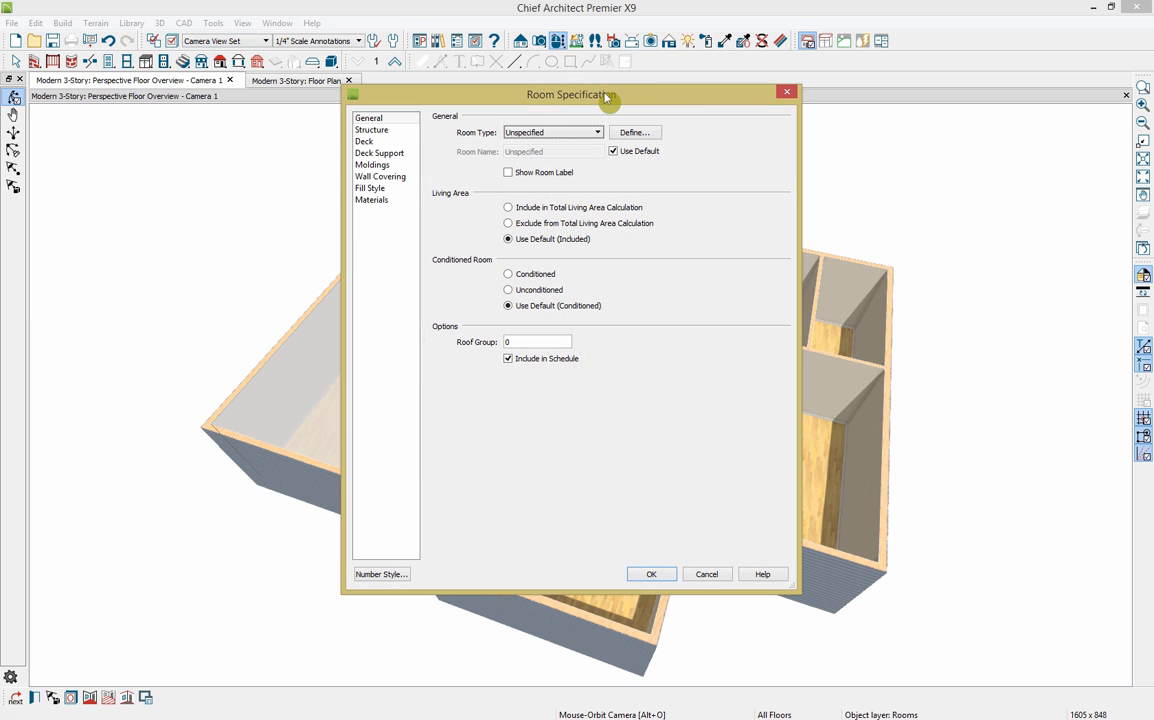
click(596, 134)
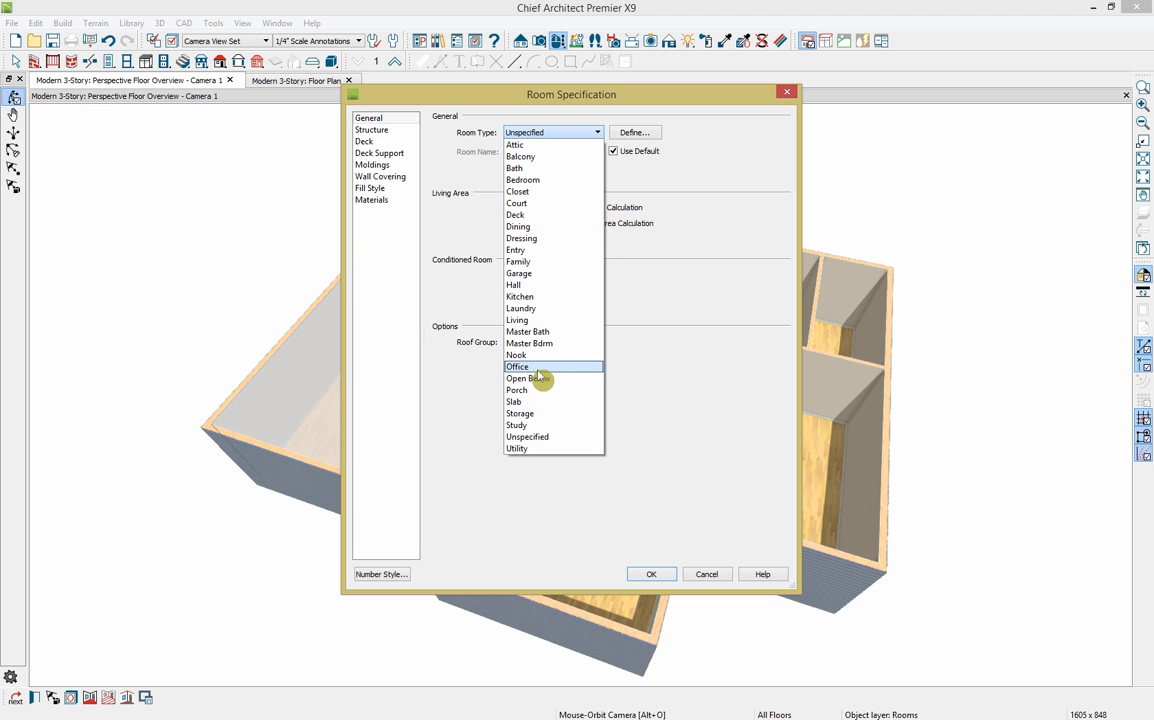
click(545, 276)
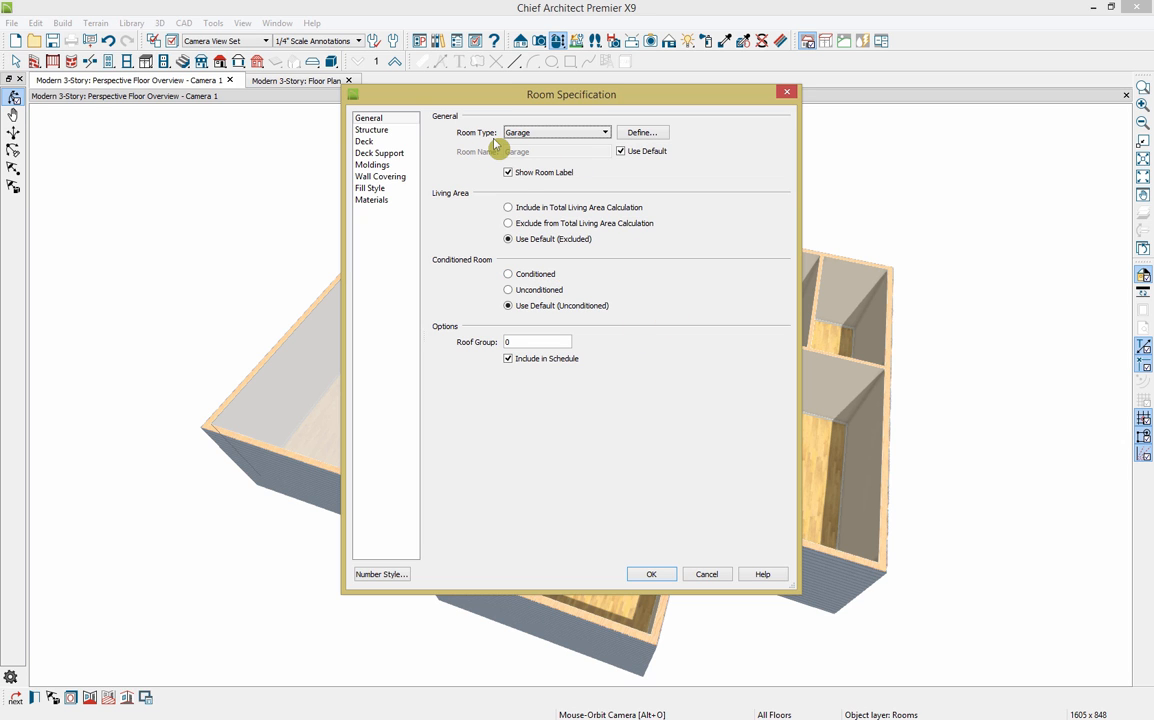
click(652, 574)
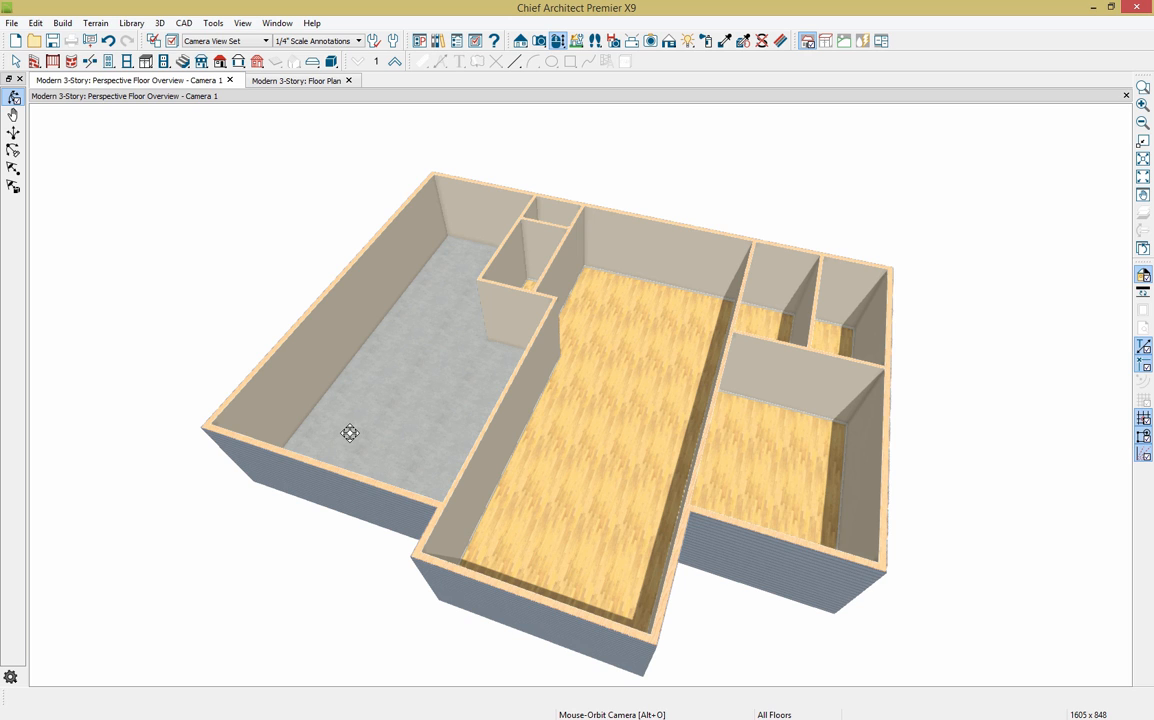
click(608, 376)
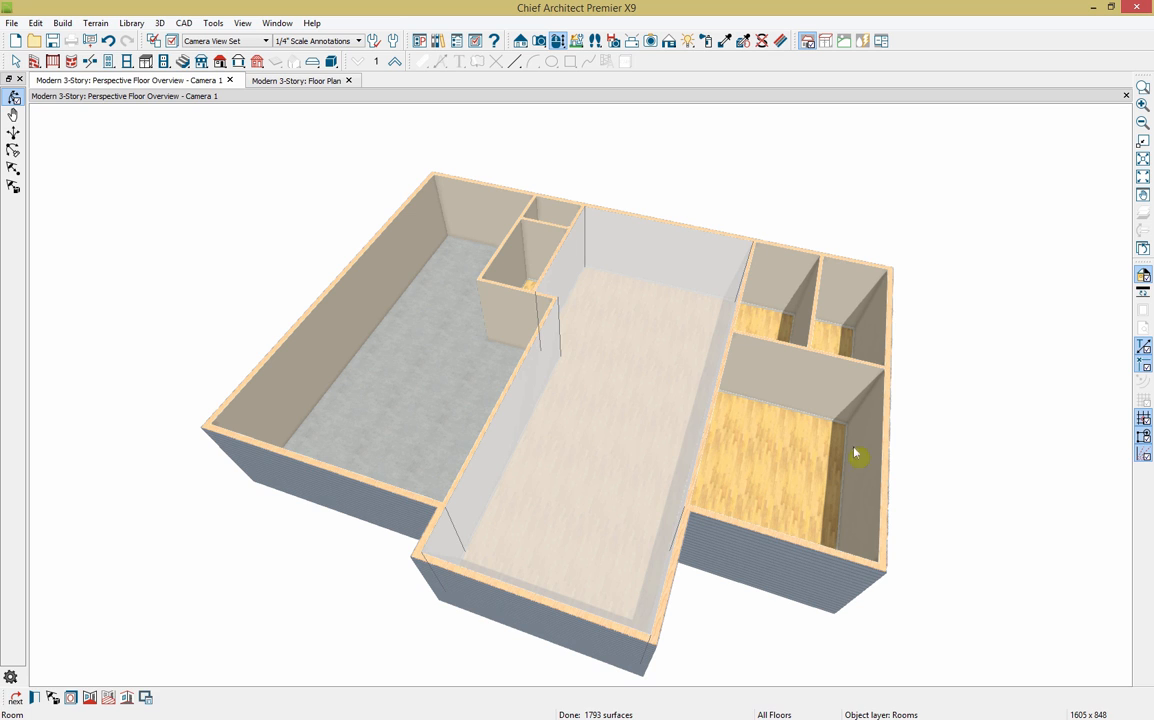
Step: Draw a Room Divider across the central room's upper end and select the new upper room
click(971, 460)
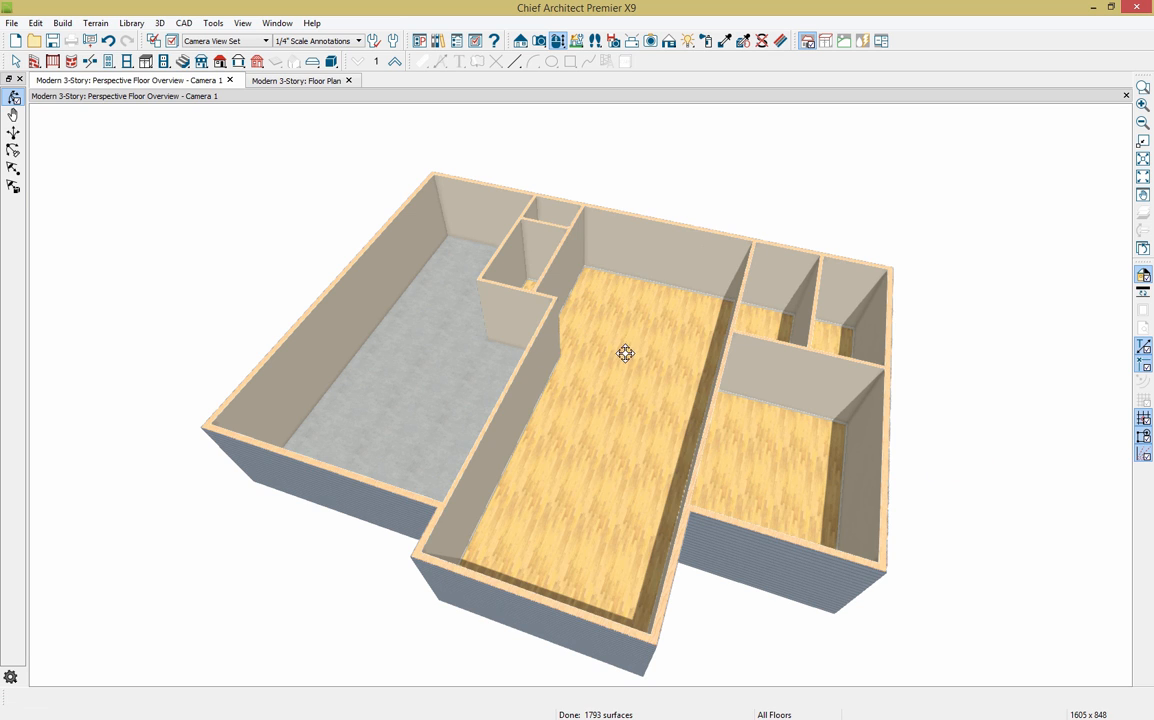
click(584, 447)
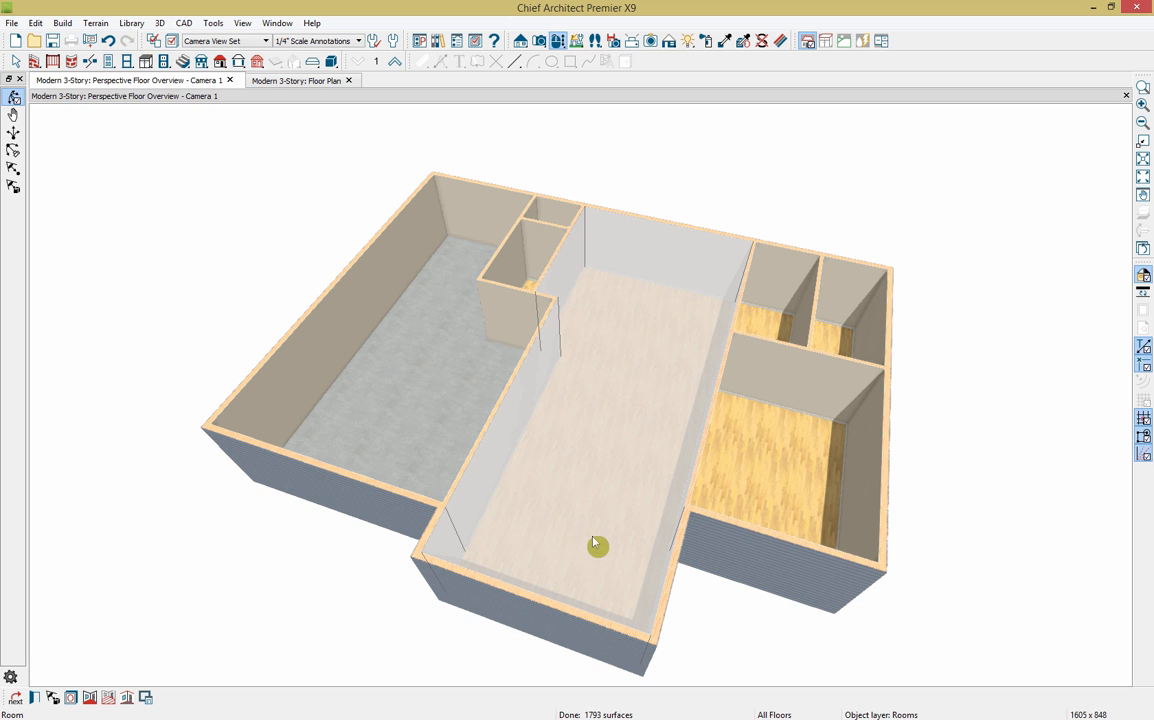
click(33, 61)
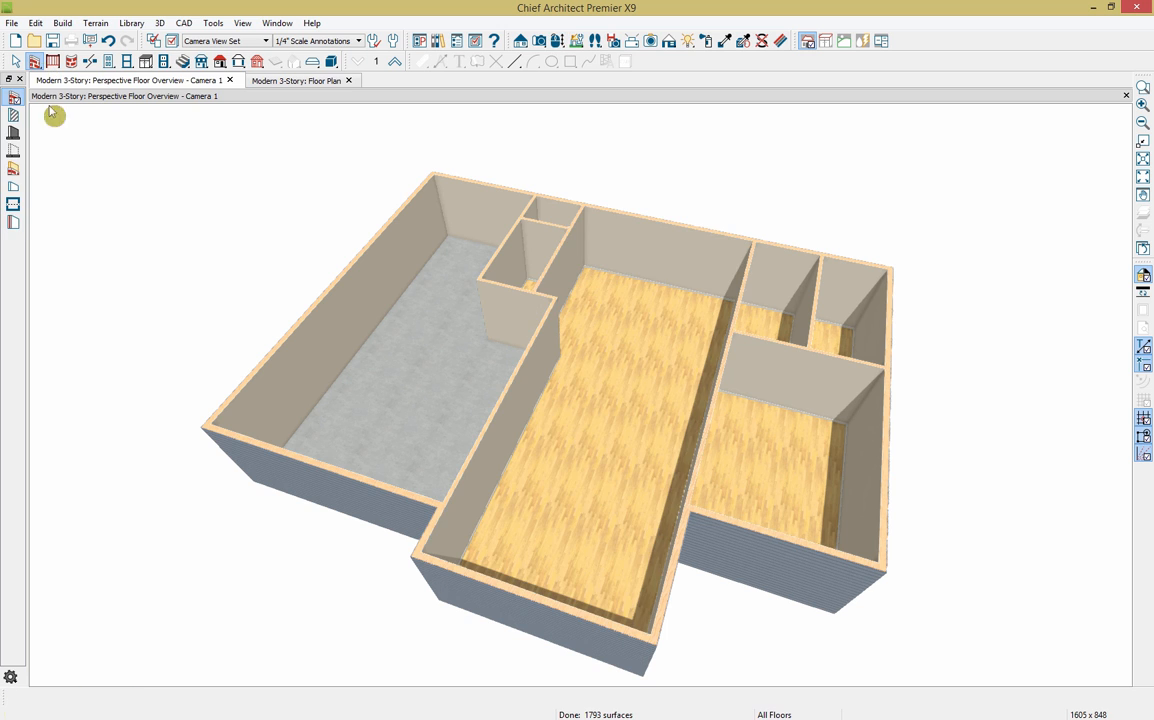
click(14, 204)
drag(554, 299, 728, 343)
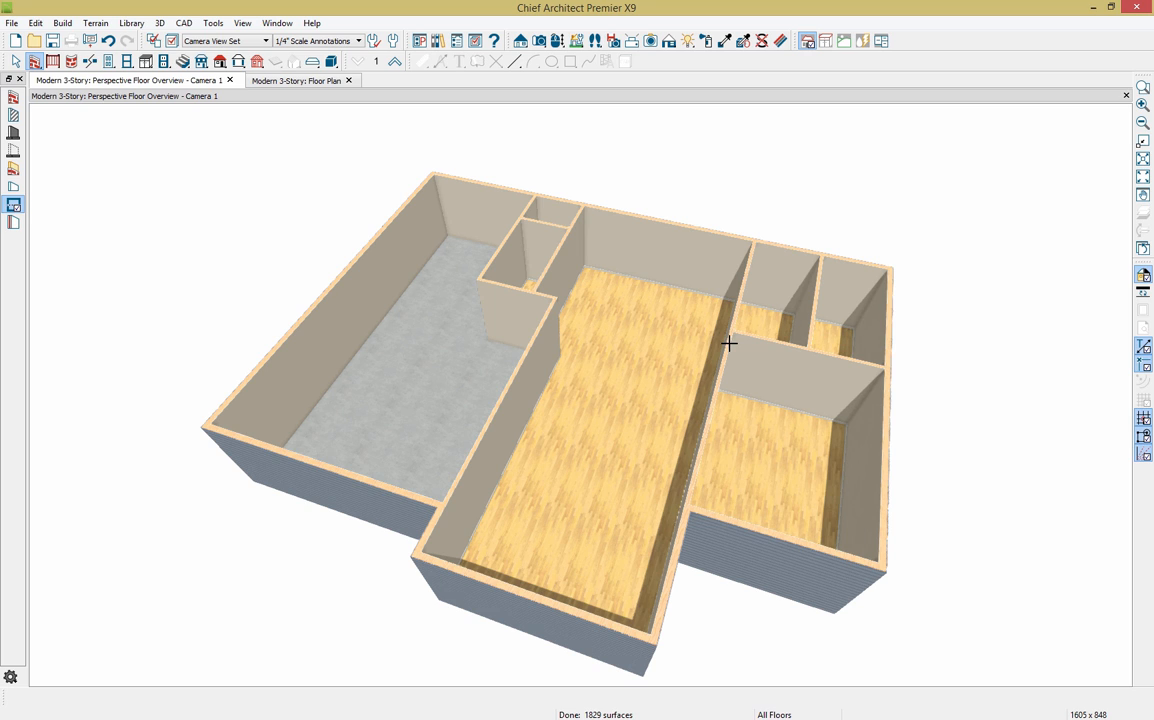
click(634, 316)
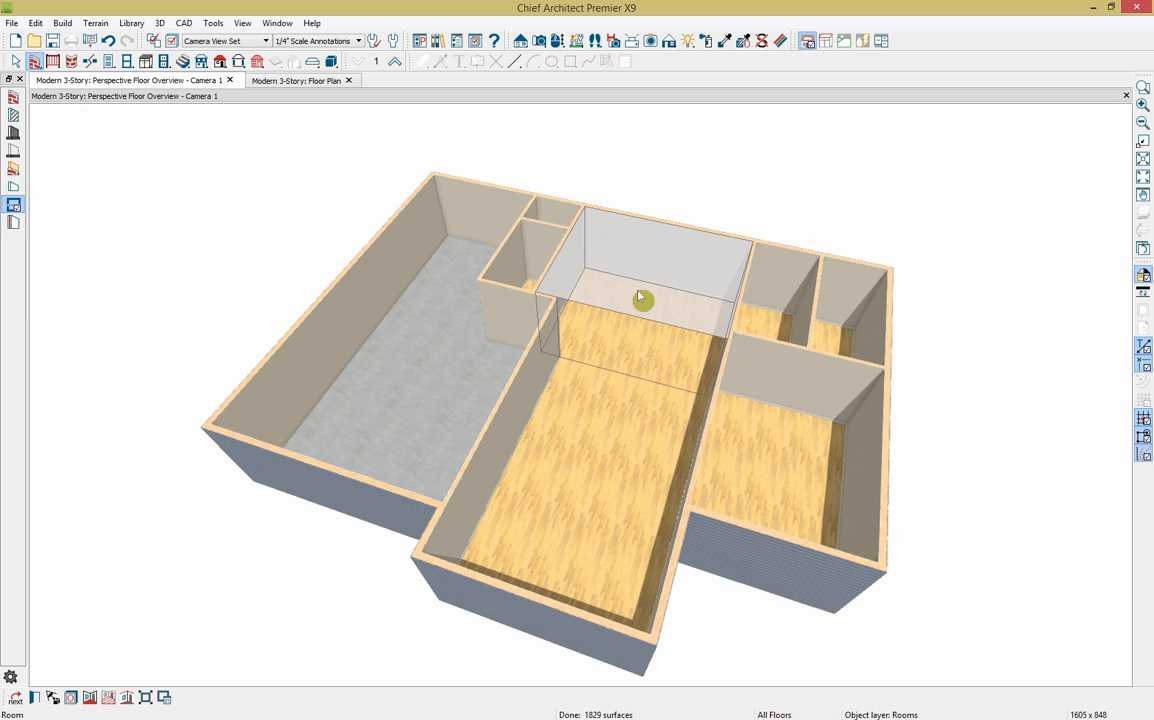
Step: Set the upper room's type to Kitchen, allowing a custom room name, and confirm
click(52, 697)
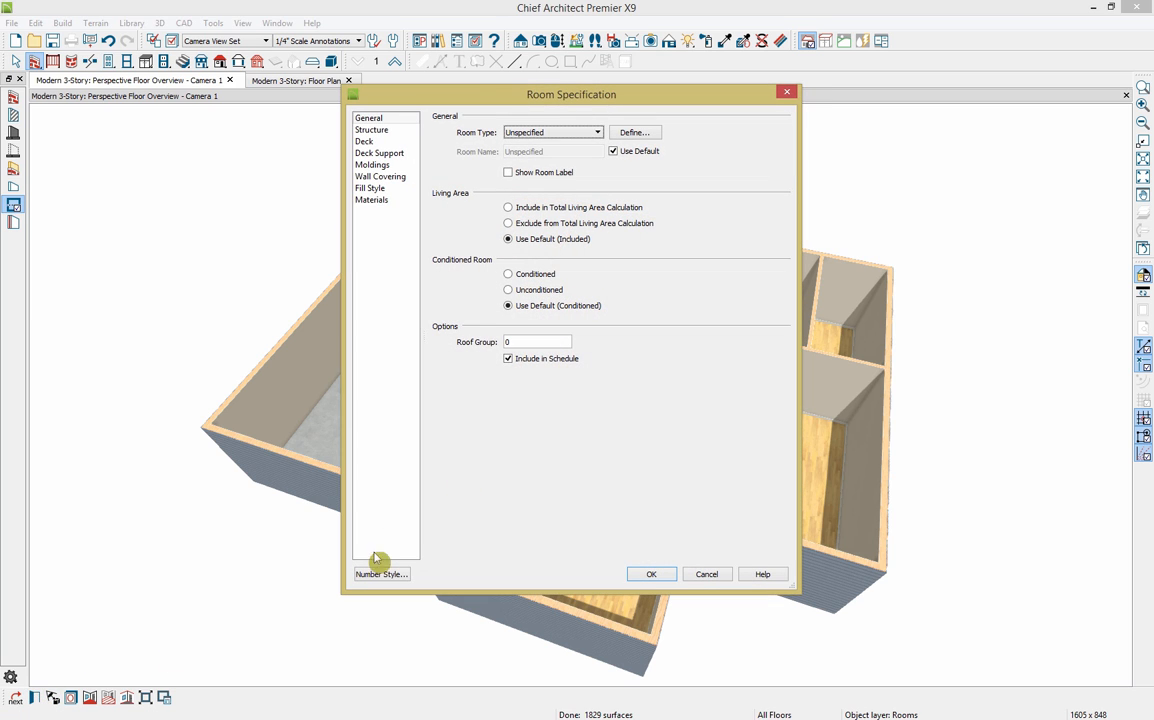
click(554, 134)
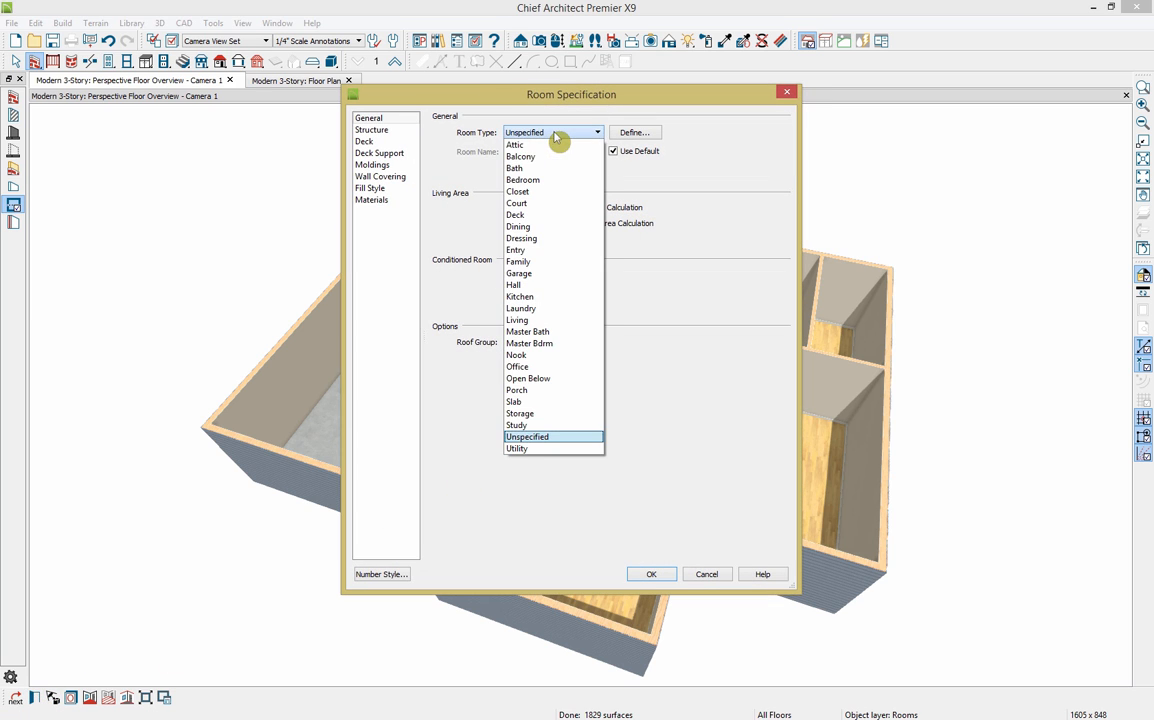
click(552, 298)
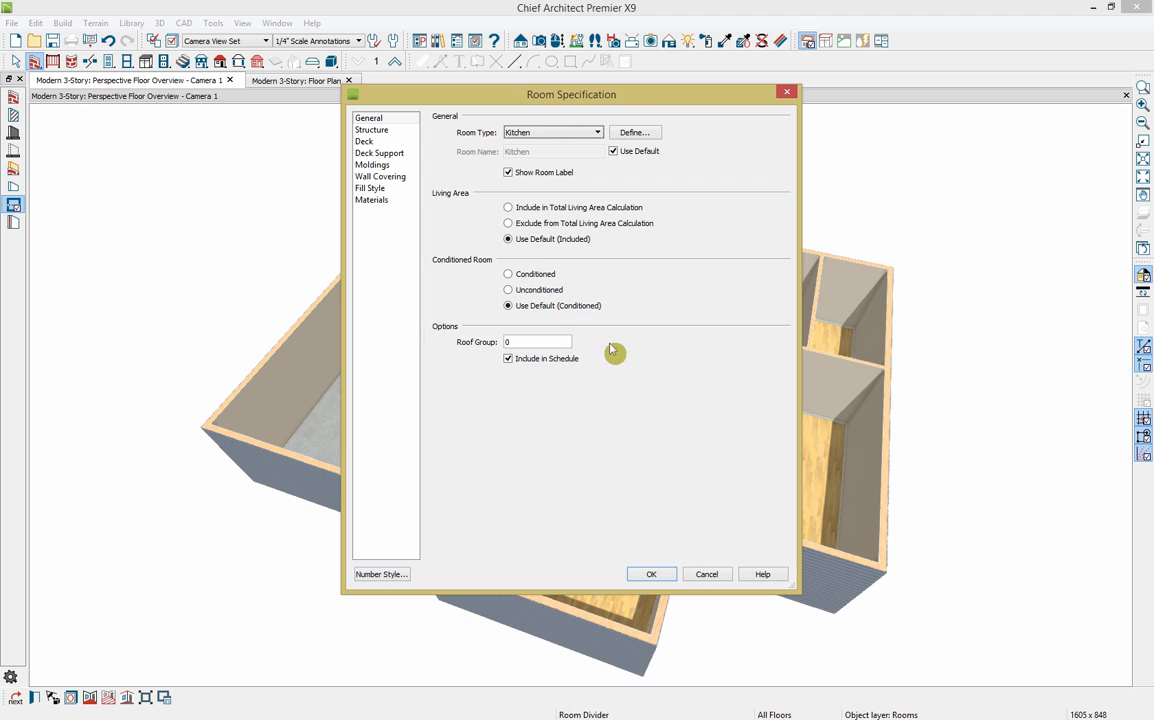
click(613, 151)
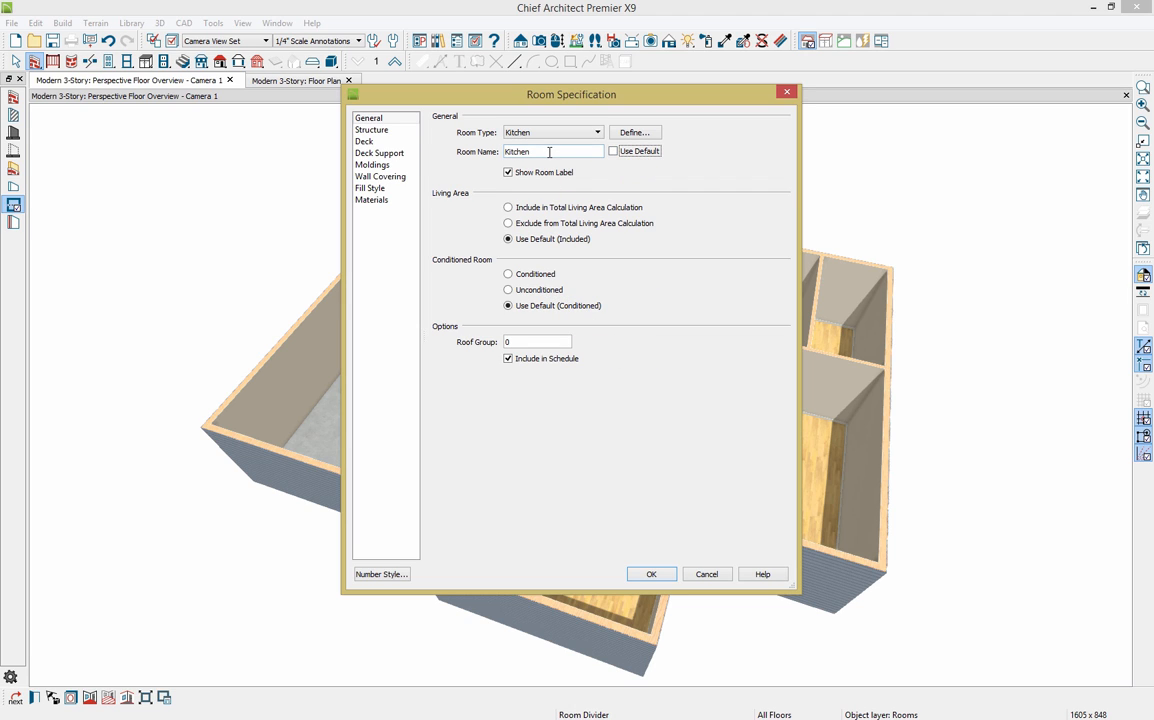
click(371, 129)
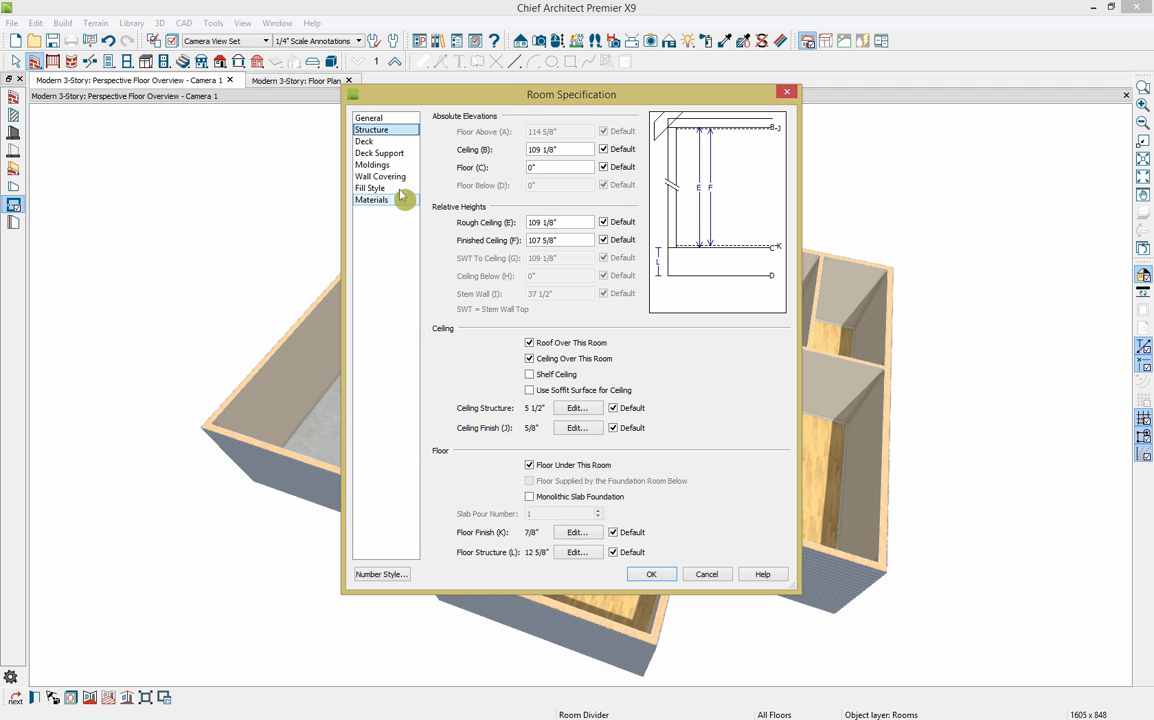
click(664, 574)
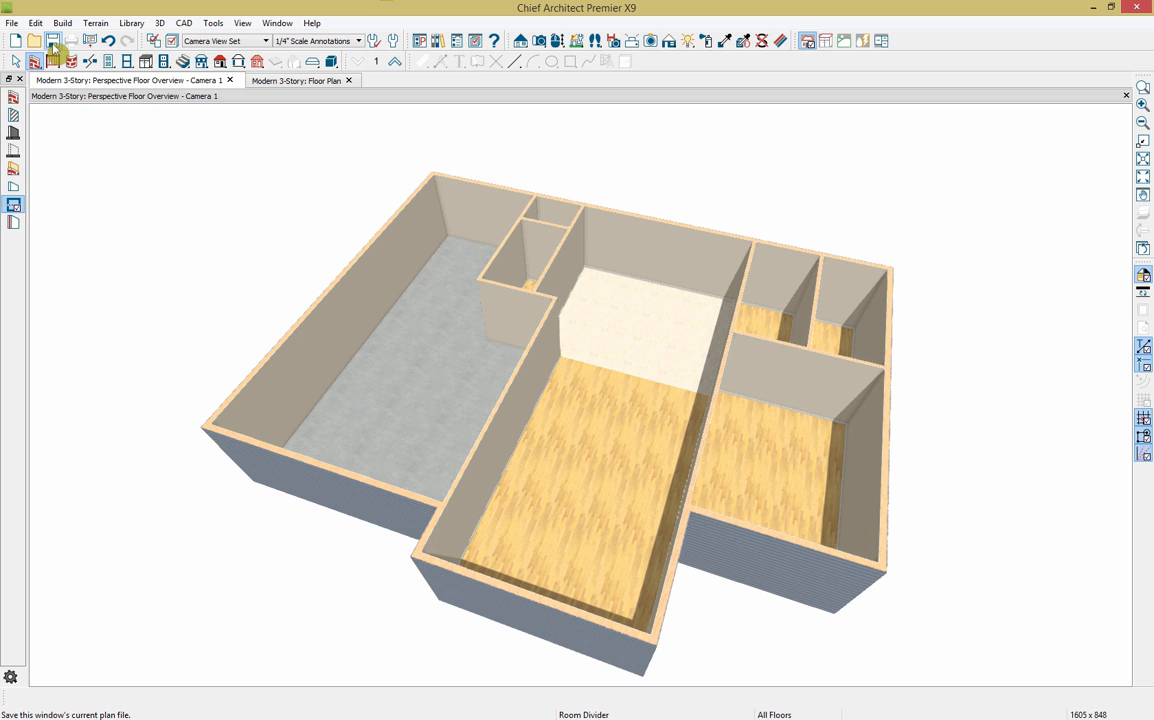
Step: Place a hinged door in the projecting front entry wall
click(109, 62)
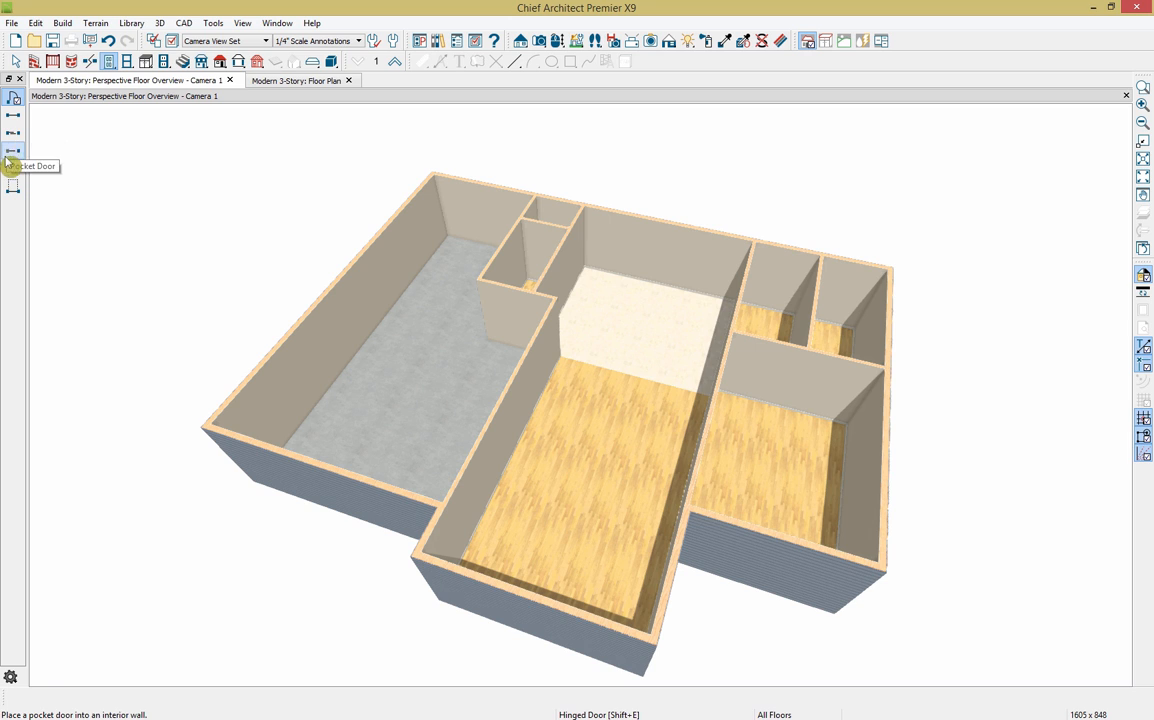
click(12, 103)
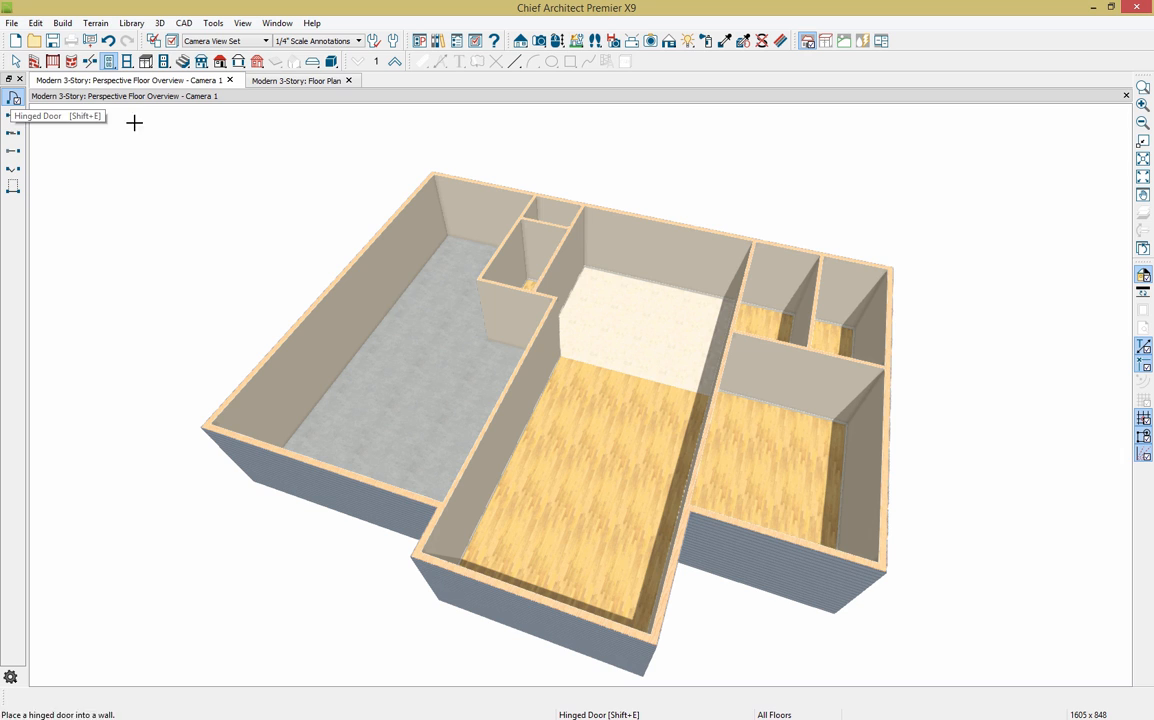
click(462, 587)
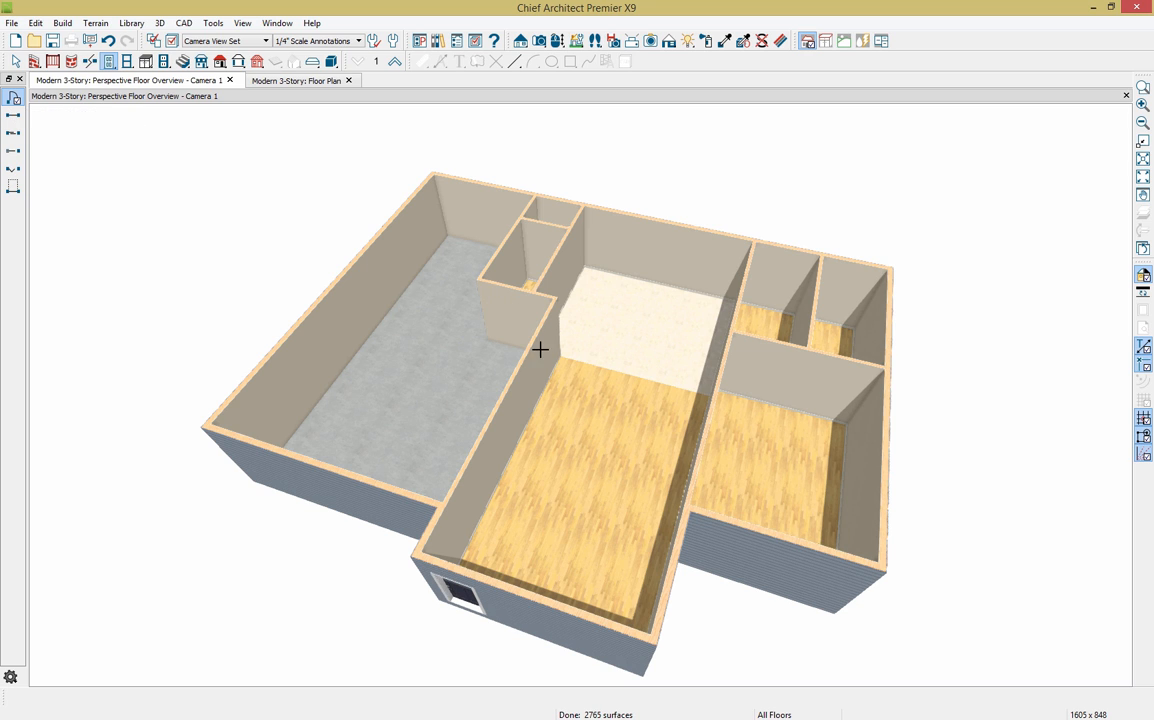
Step: Add hinged doors in the central room's side wall and the garage's inner wall
click(559, 43)
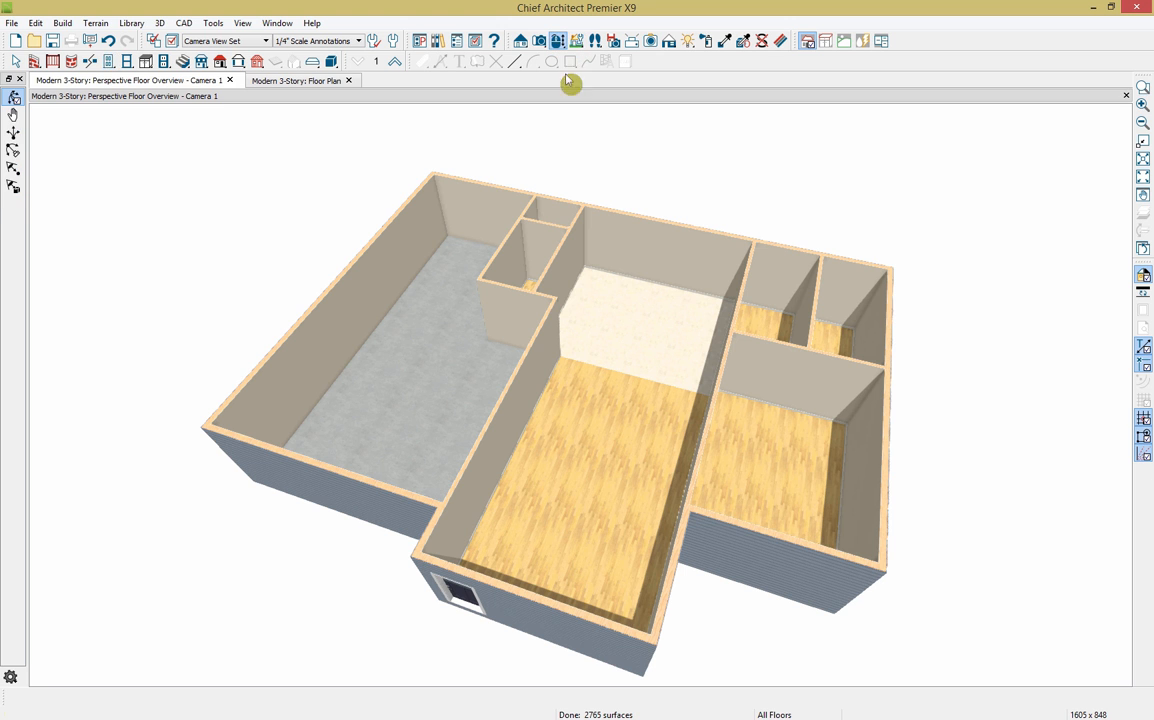
drag(611, 562, 706, 477)
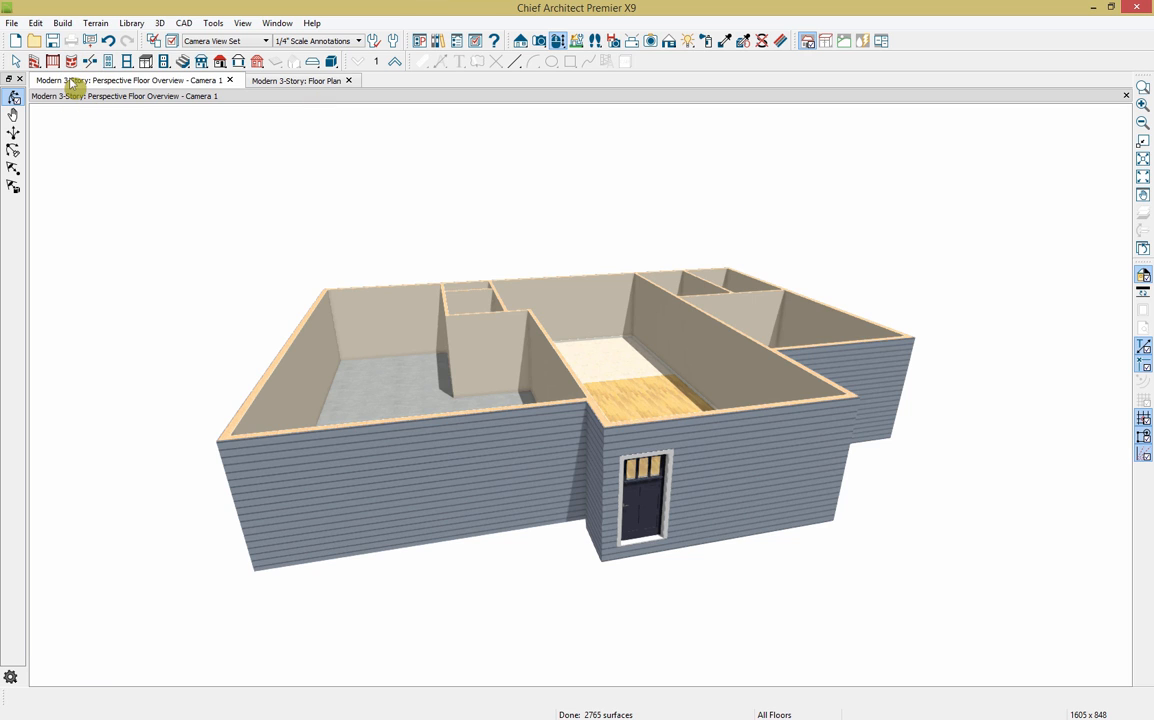
click(110, 62)
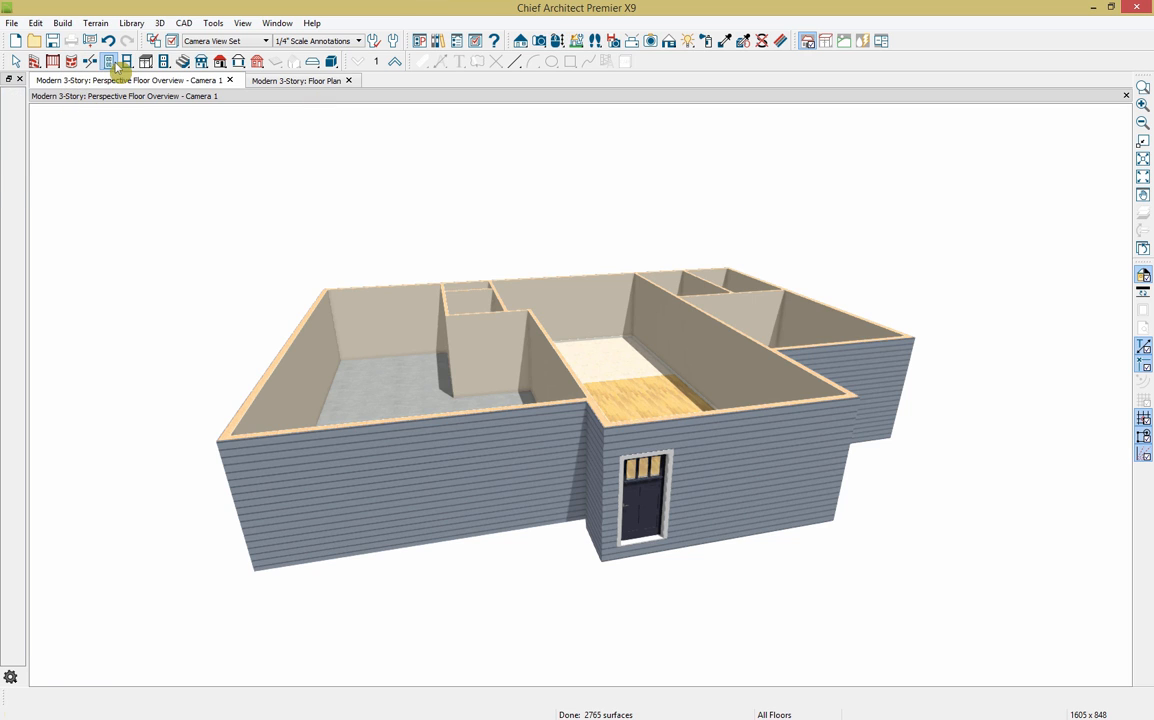
click(16, 99)
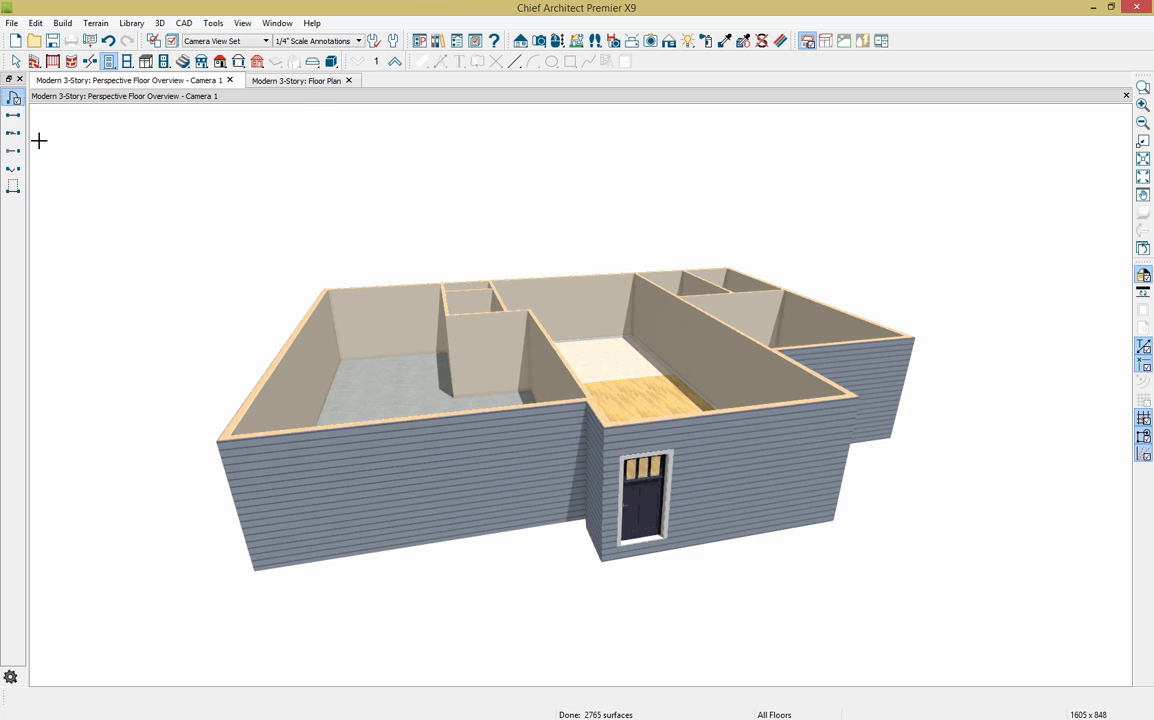
click(715, 343)
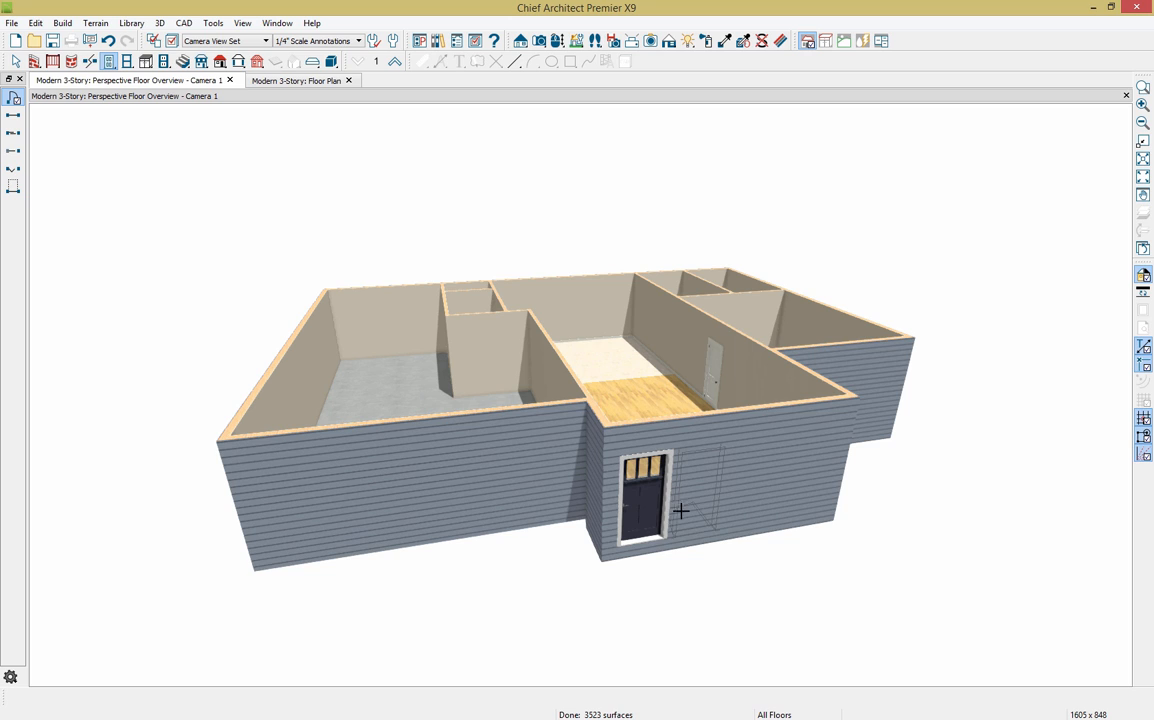
click(467, 369)
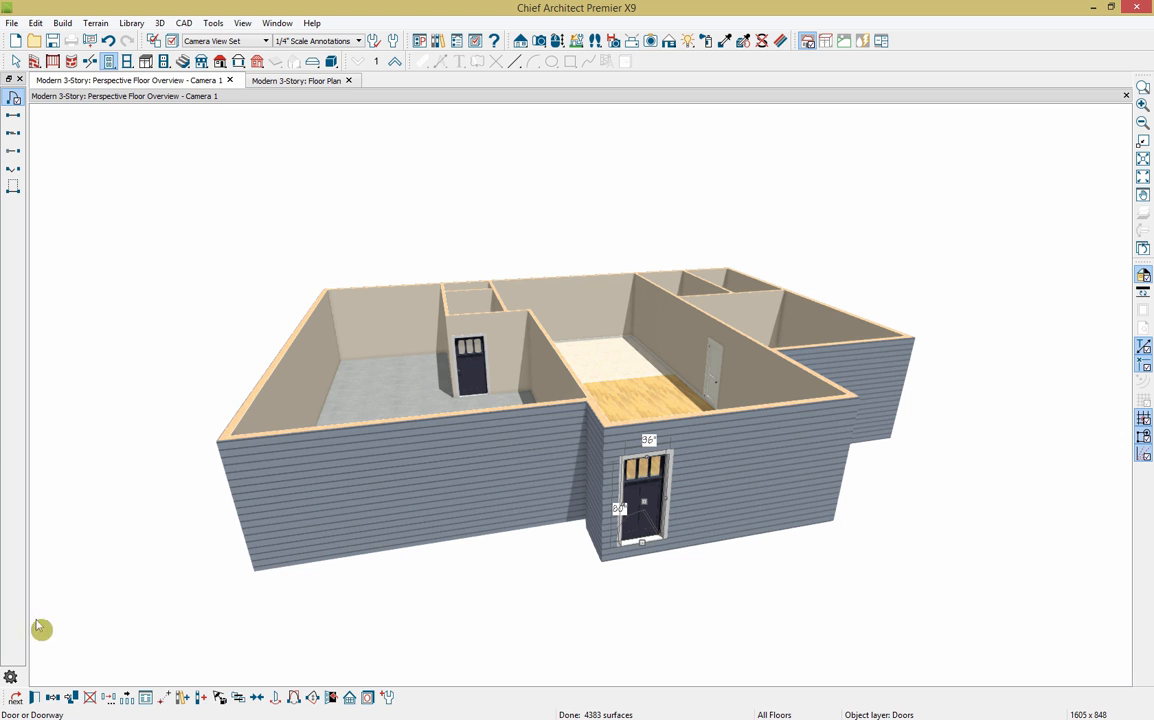
Step: Make the front door a Glass-style door, 42" wide and 96" tall
click(36, 699)
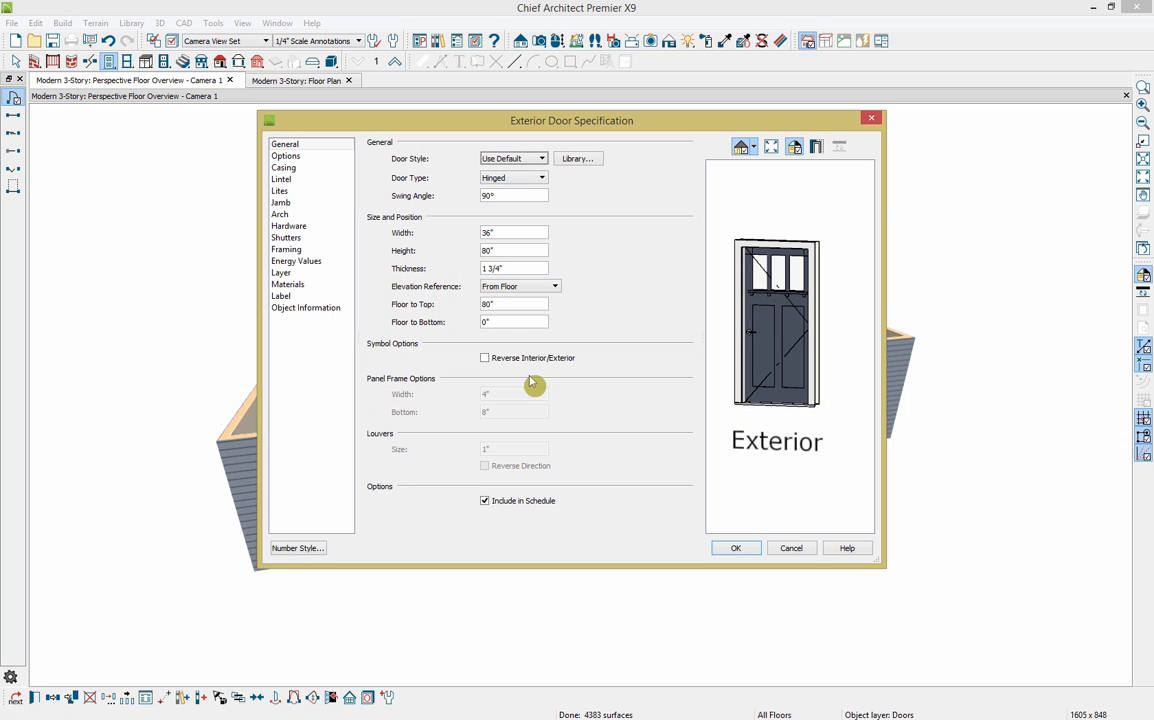
click(541, 160)
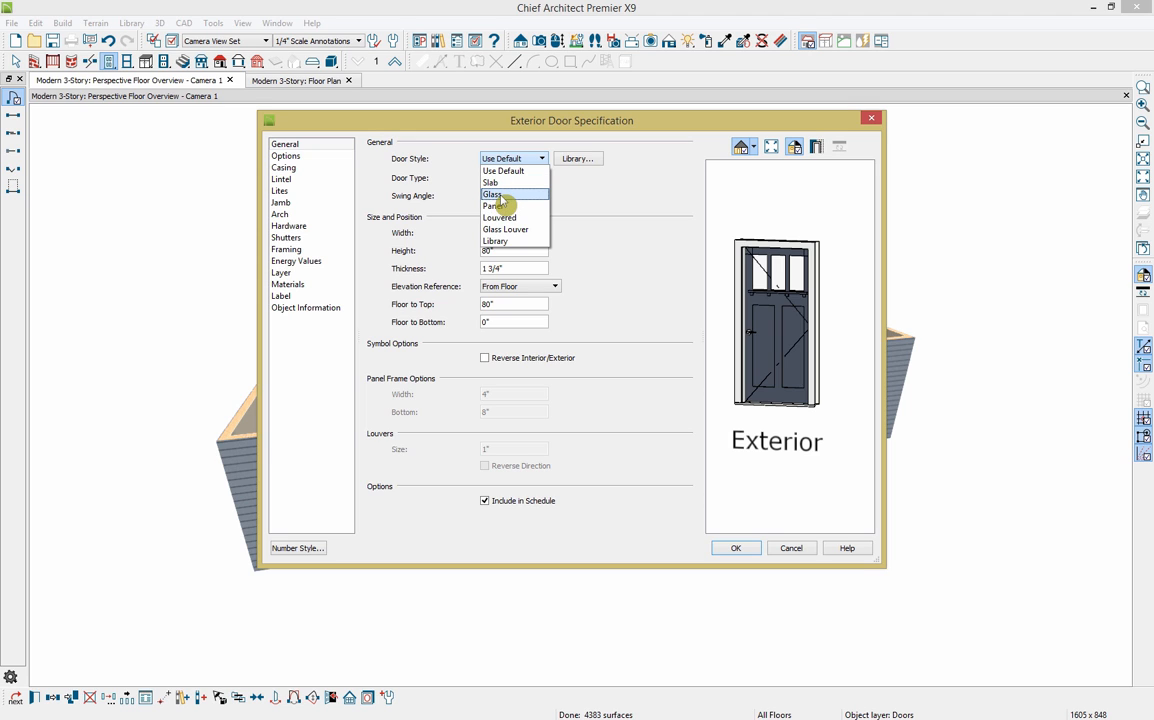
click(505, 195)
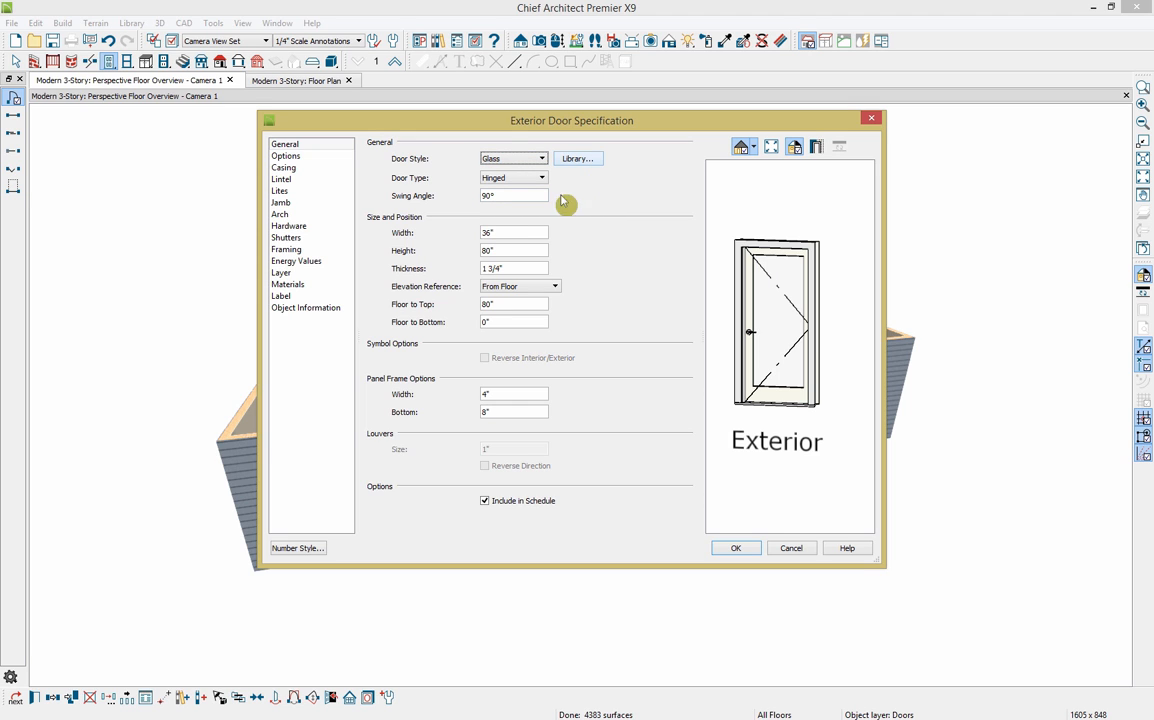
double_click(487, 232)
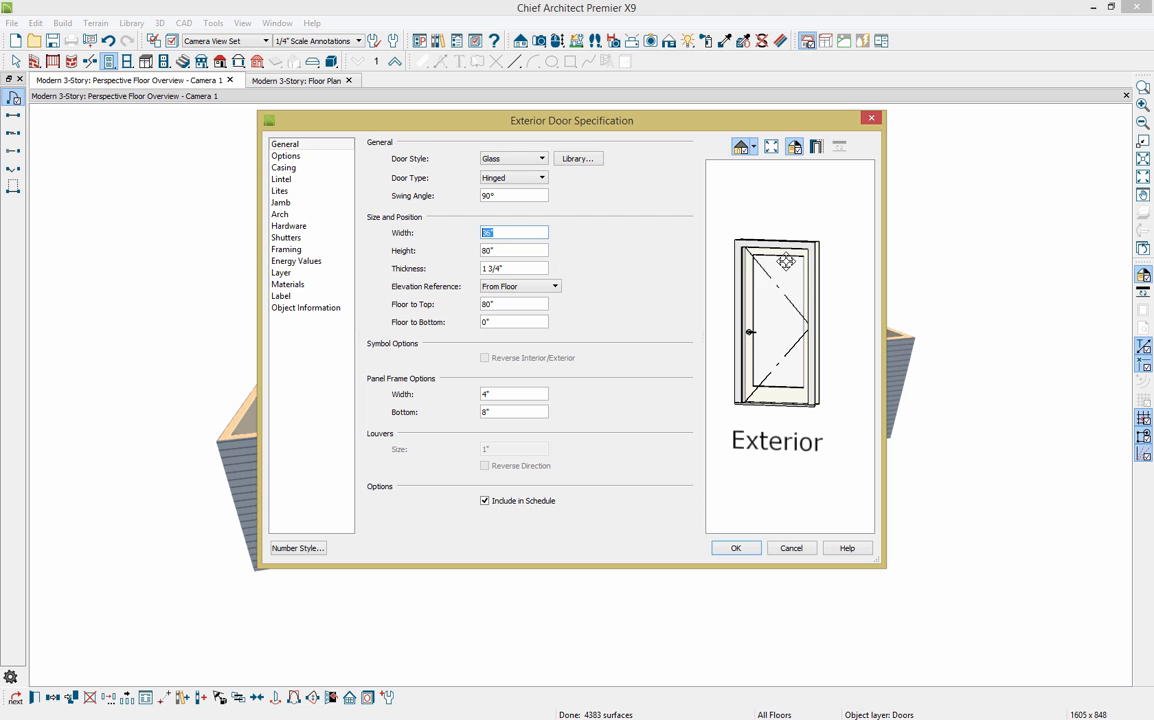
key(Tab)
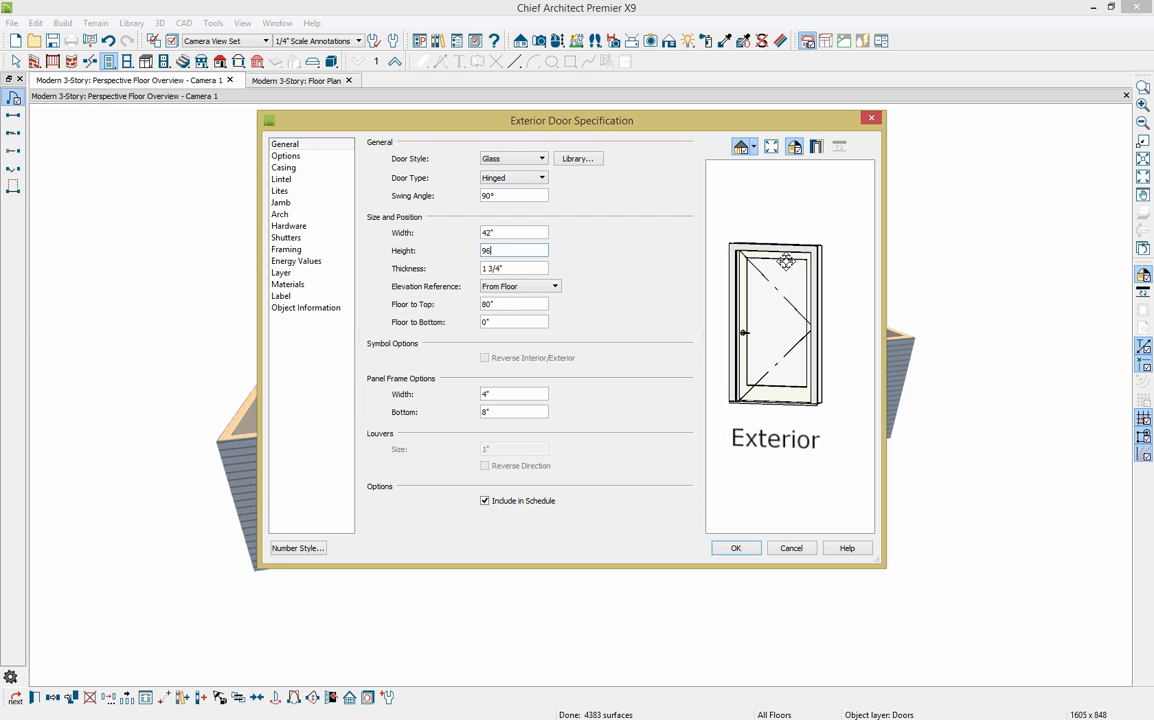
key(Tab)
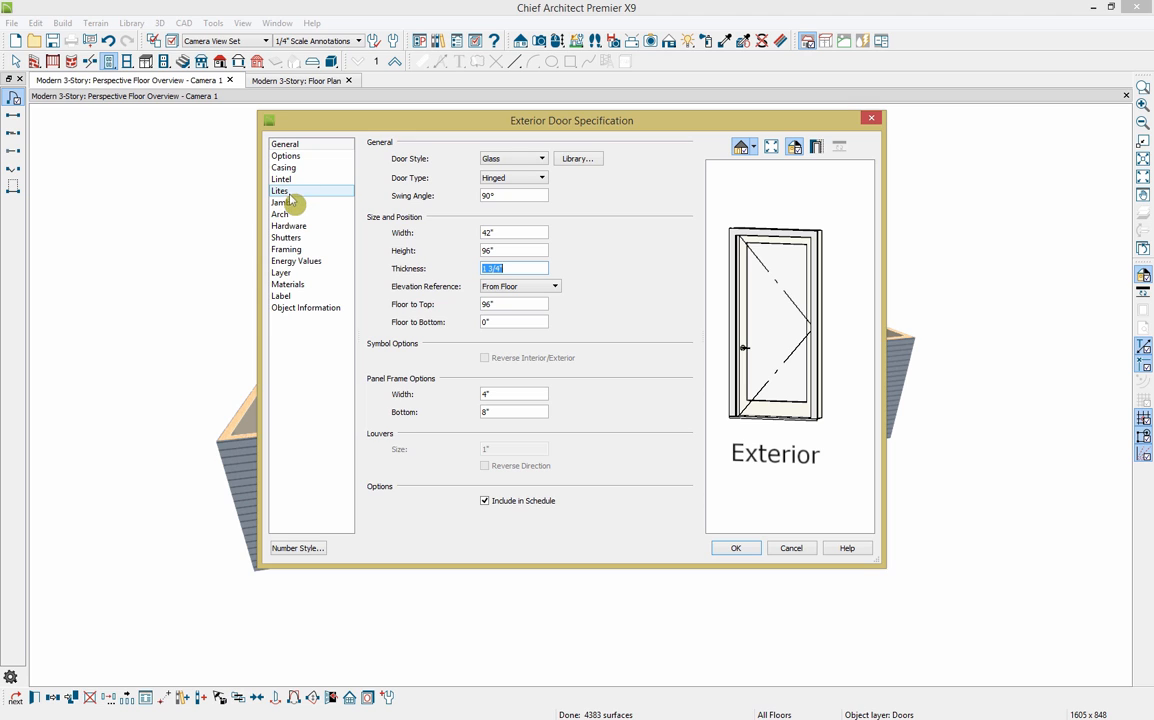
click(304, 250)
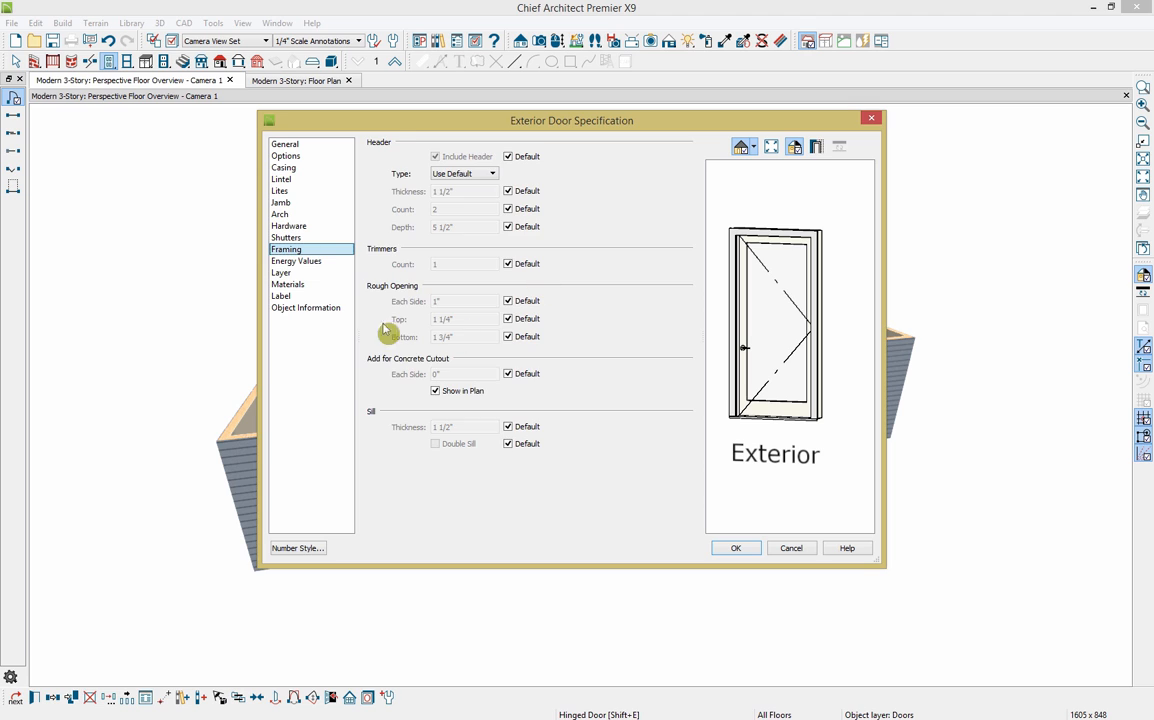
click(291, 309)
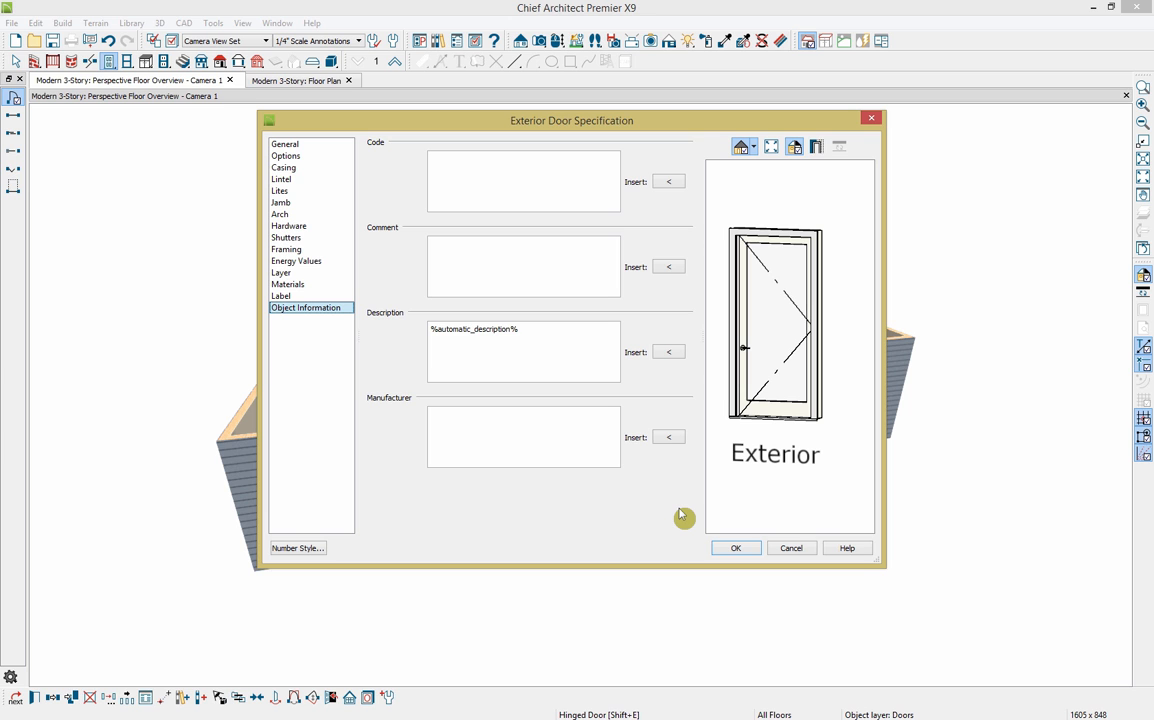
click(740, 553)
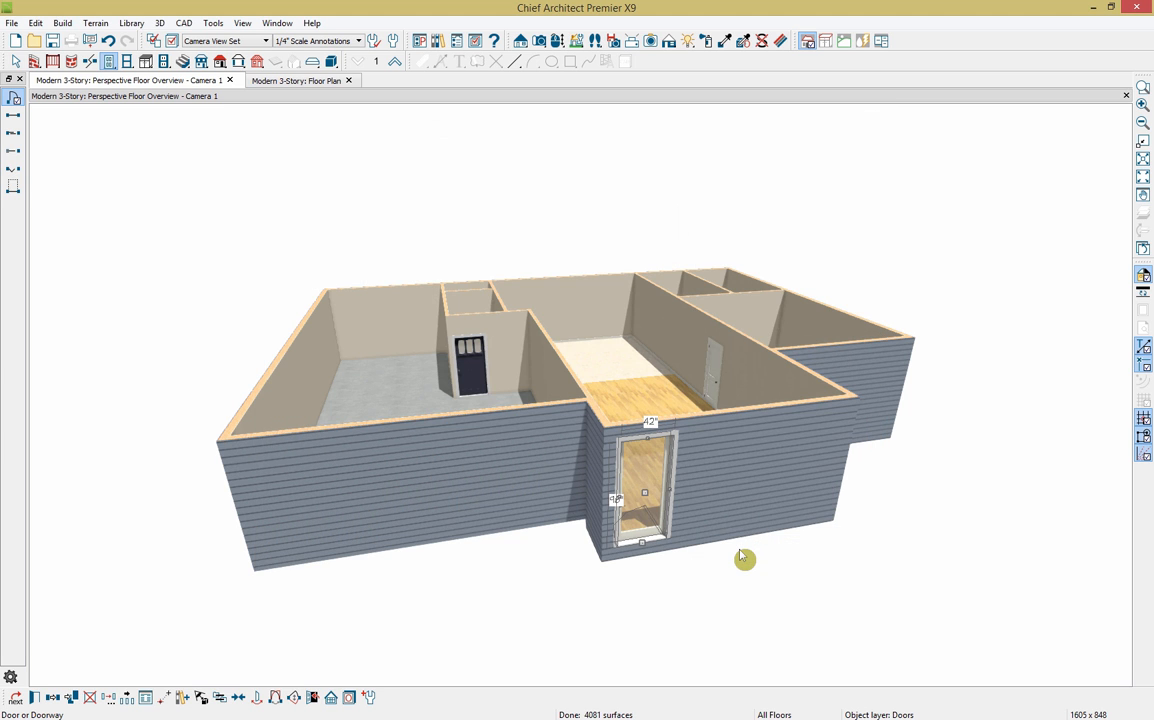
Step: Change the dark interior door to Panel style and mark it as a fire door
click(470, 378)
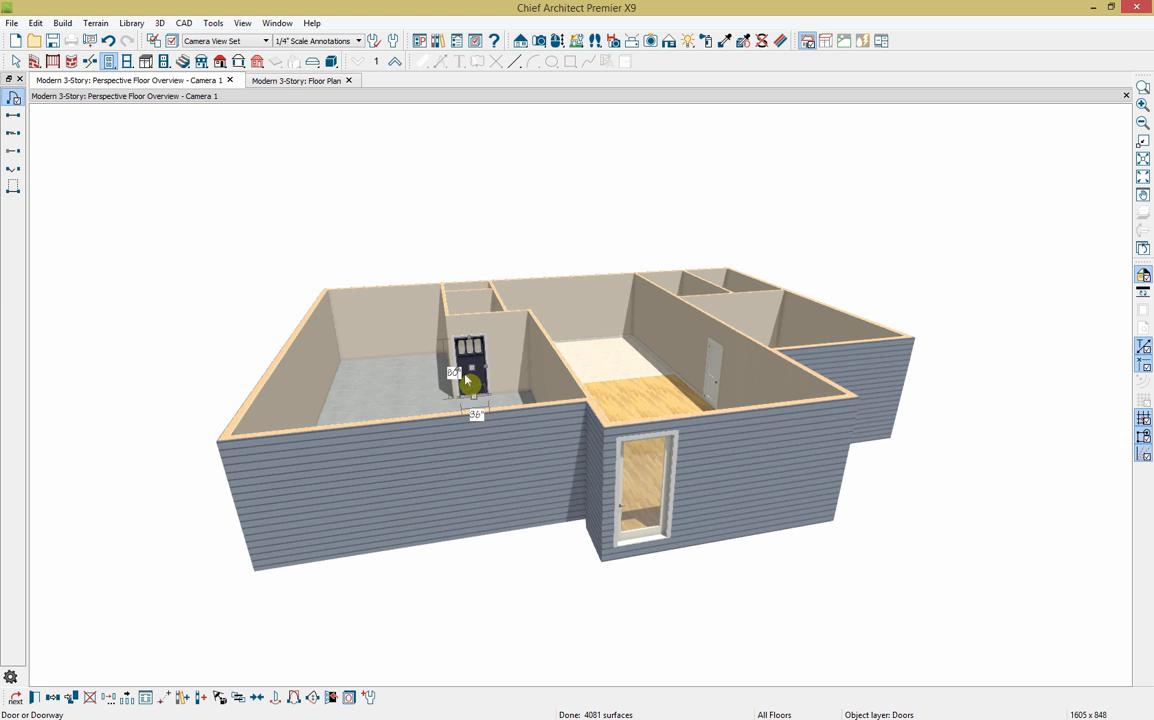
click(35, 697)
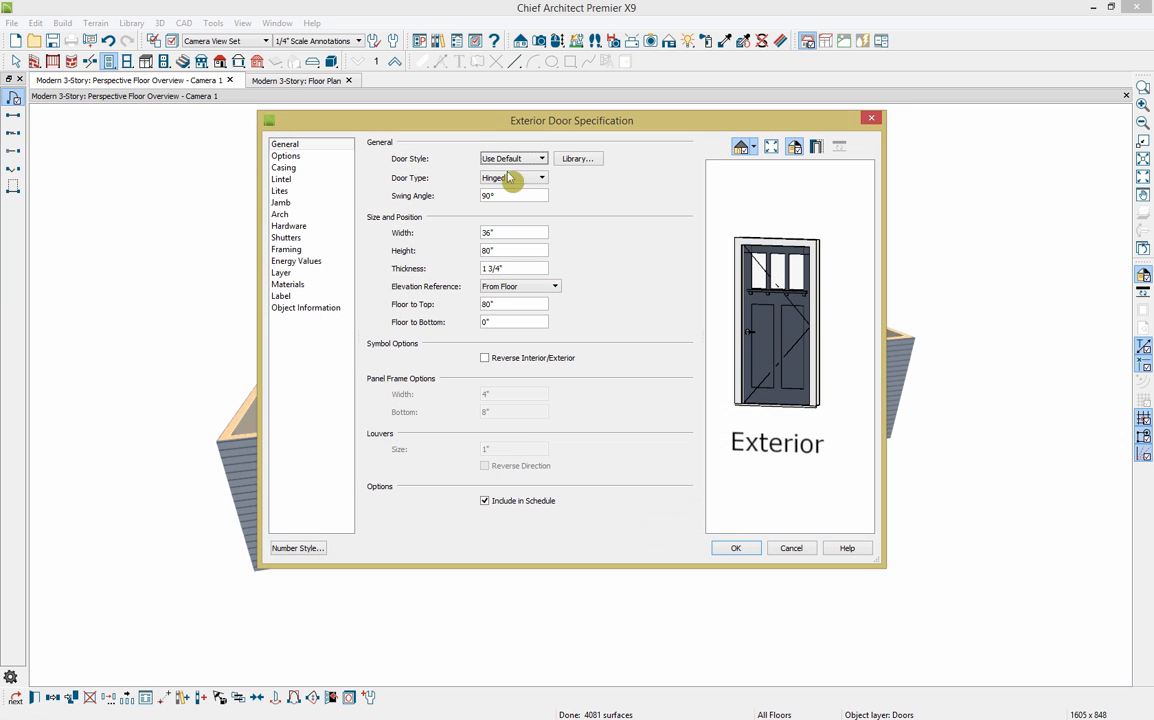
click(512, 160)
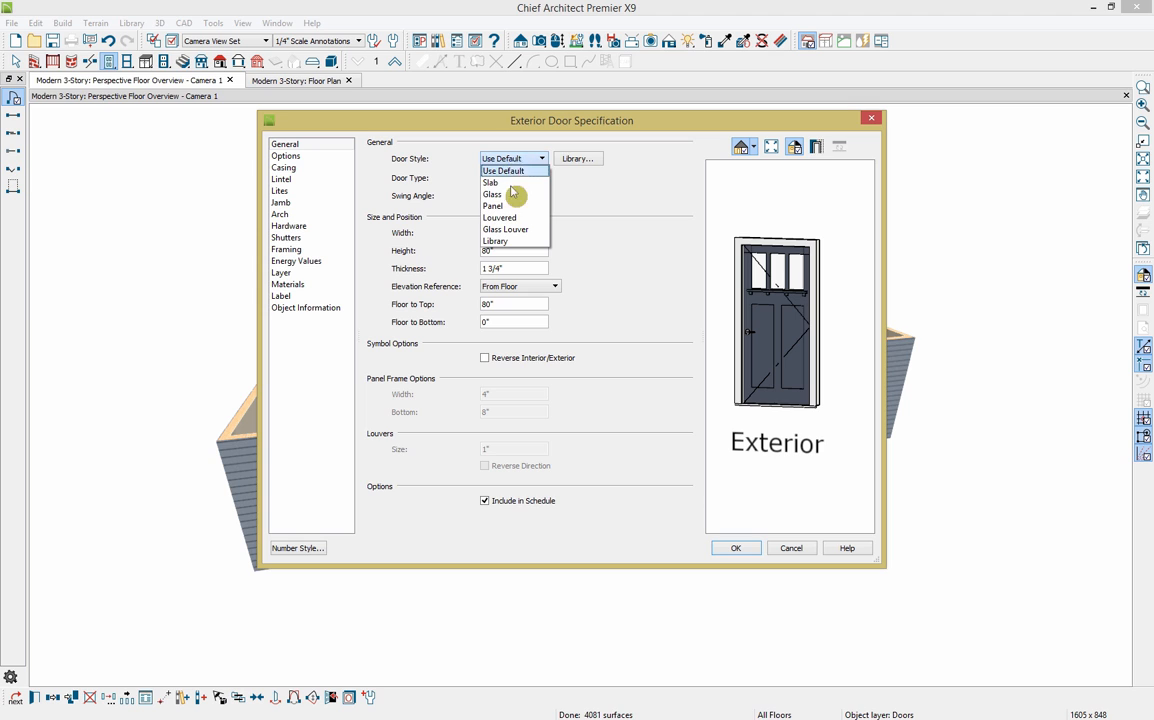
click(510, 207)
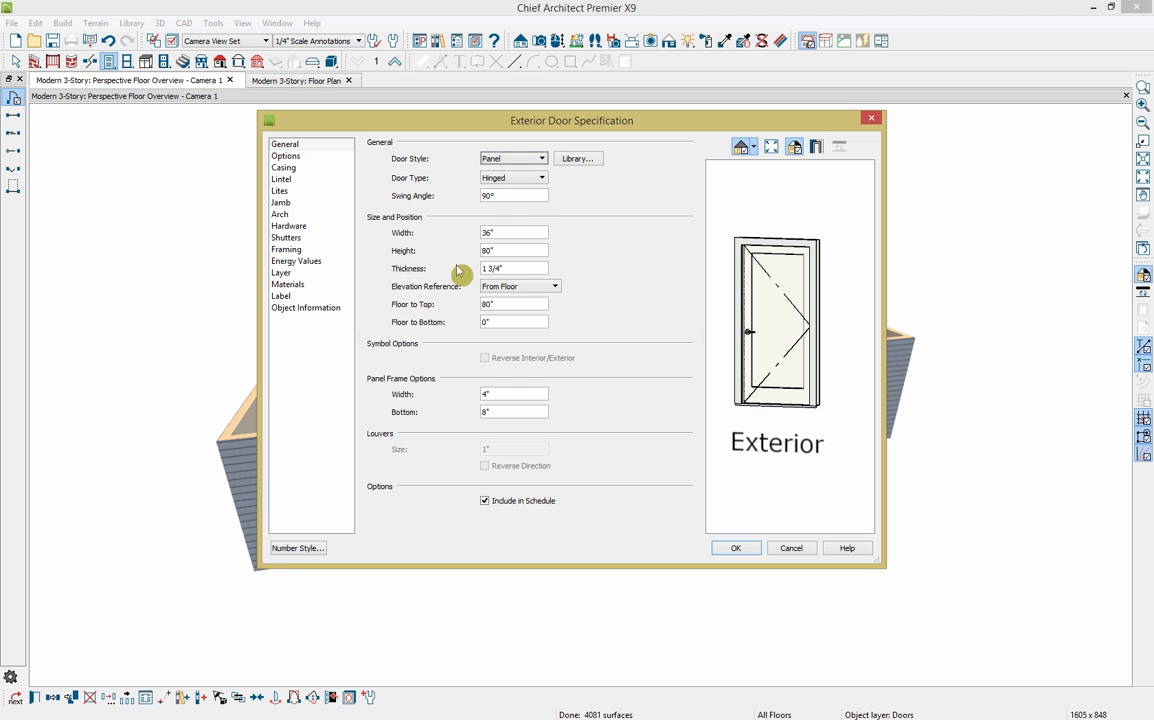
click(313, 160)
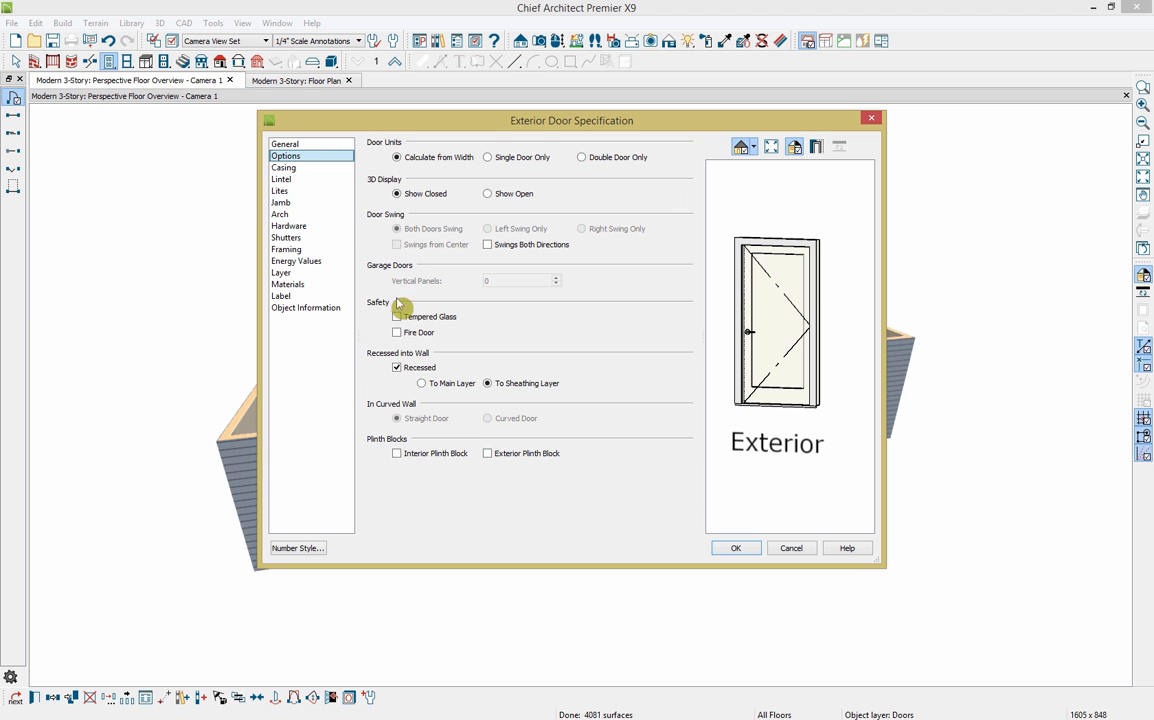
click(403, 333)
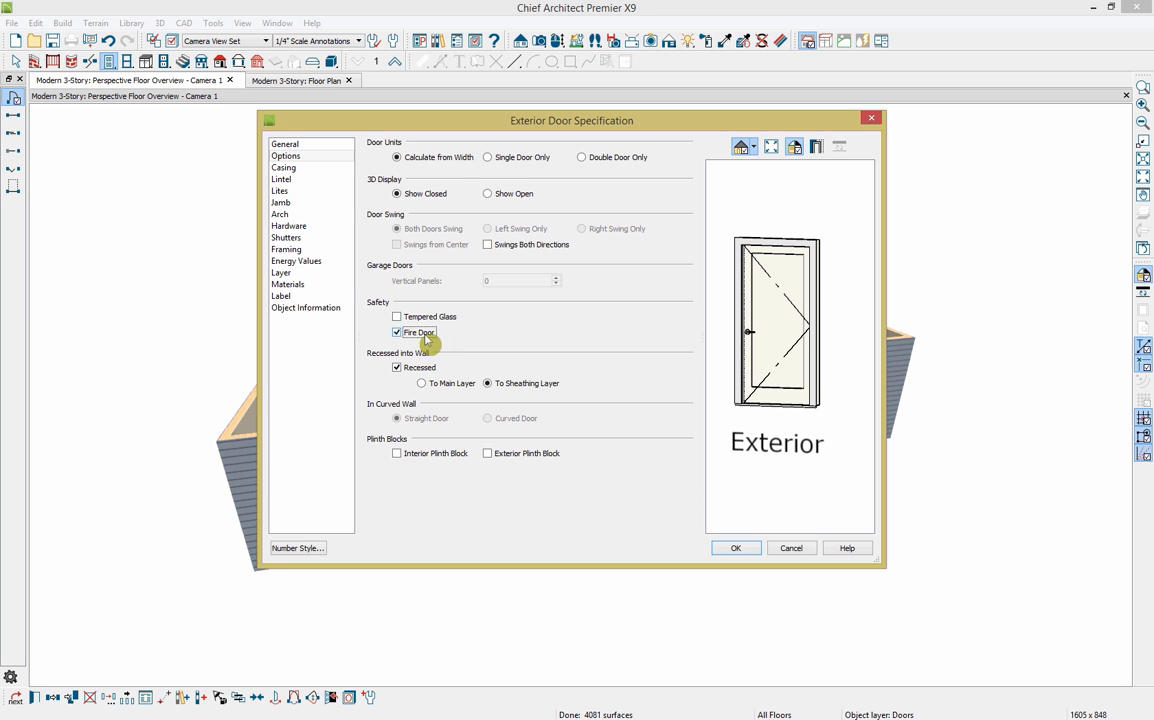
click(736, 550)
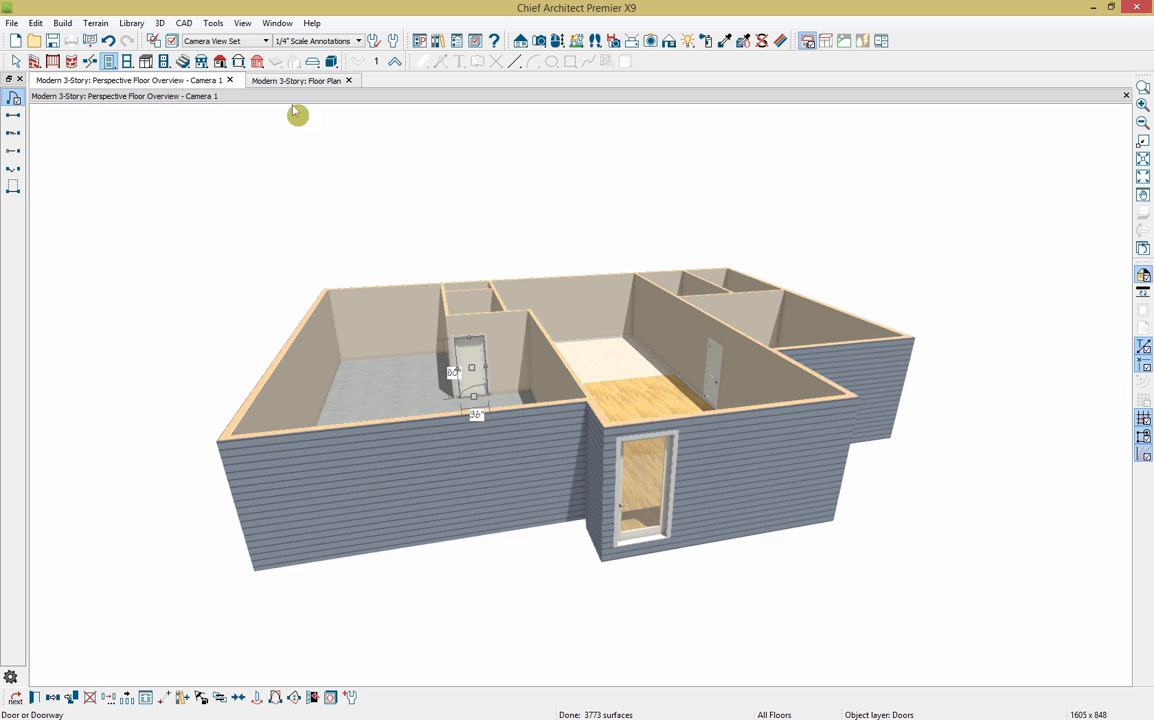
Step: Place a garage door in the garage's left front wall and open its specification
click(16, 186)
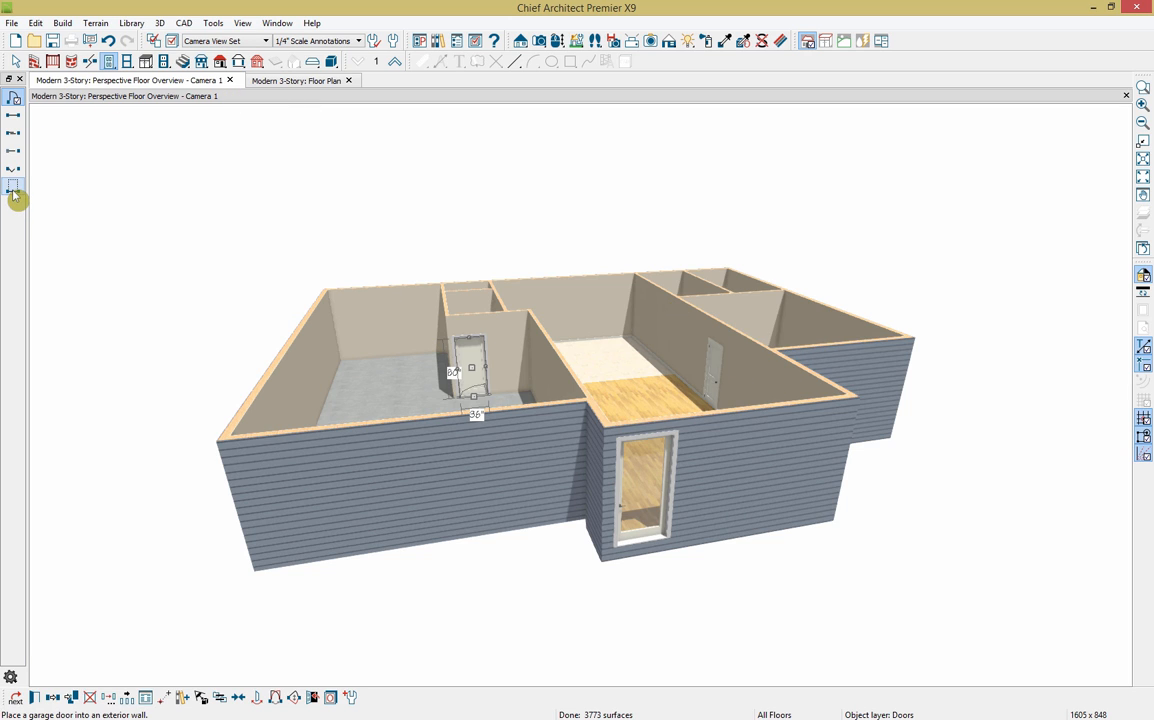
click(351, 489)
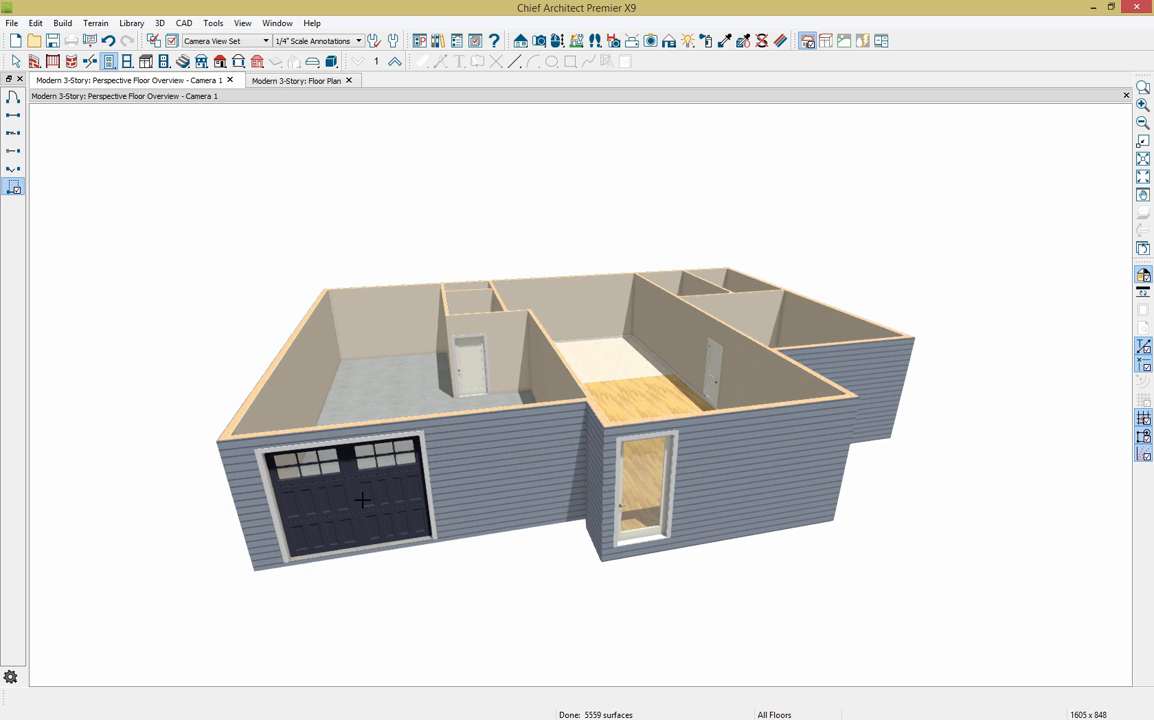
click(362, 500)
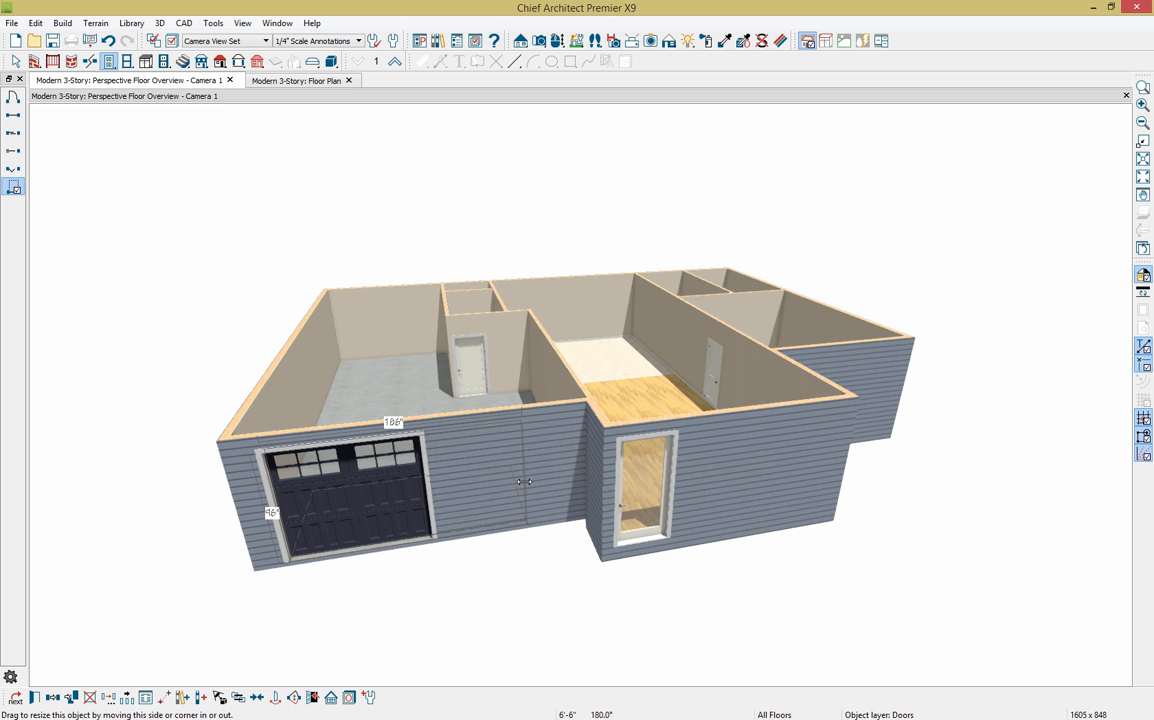
click(34, 699)
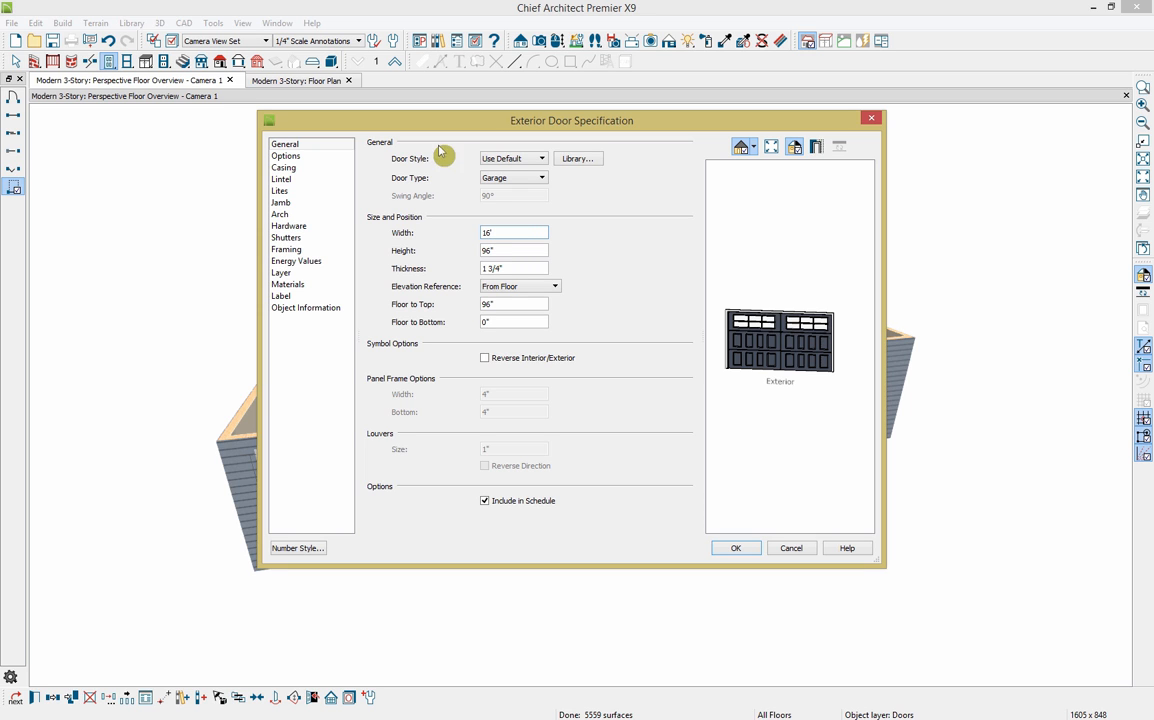
Step: Set the garage door to 16' (192") wide using the Garage Door CHD08 carriage style
click(528, 248)
click(585, 162)
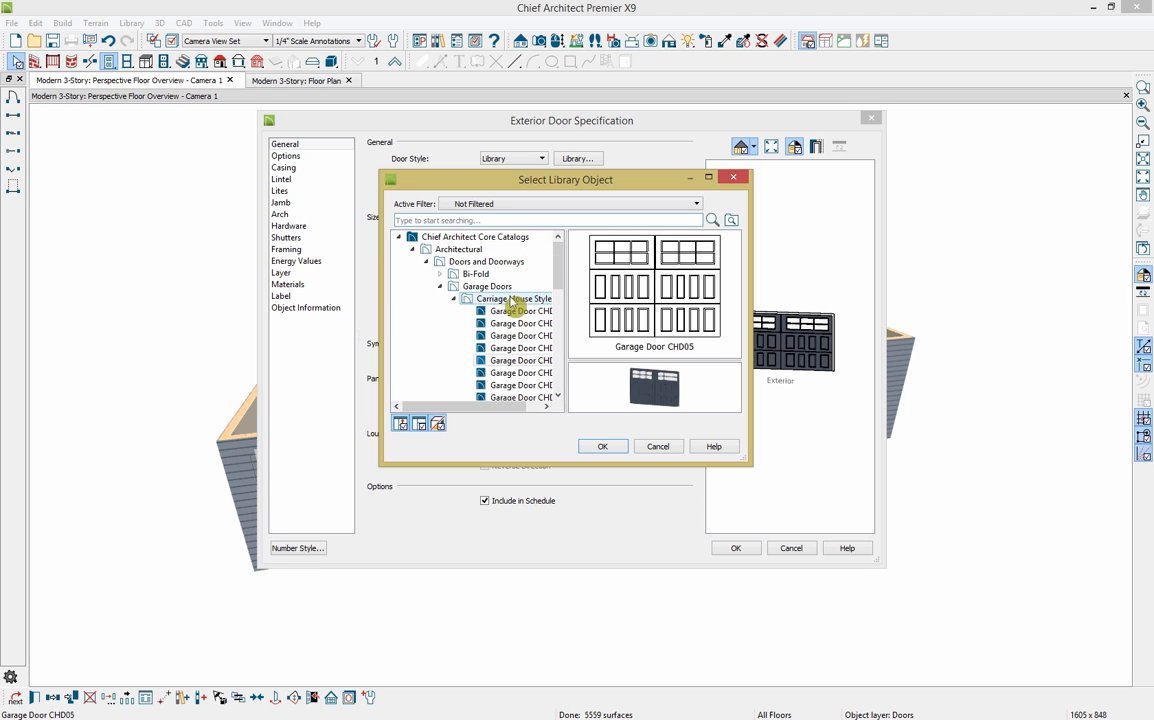
click(525, 386)
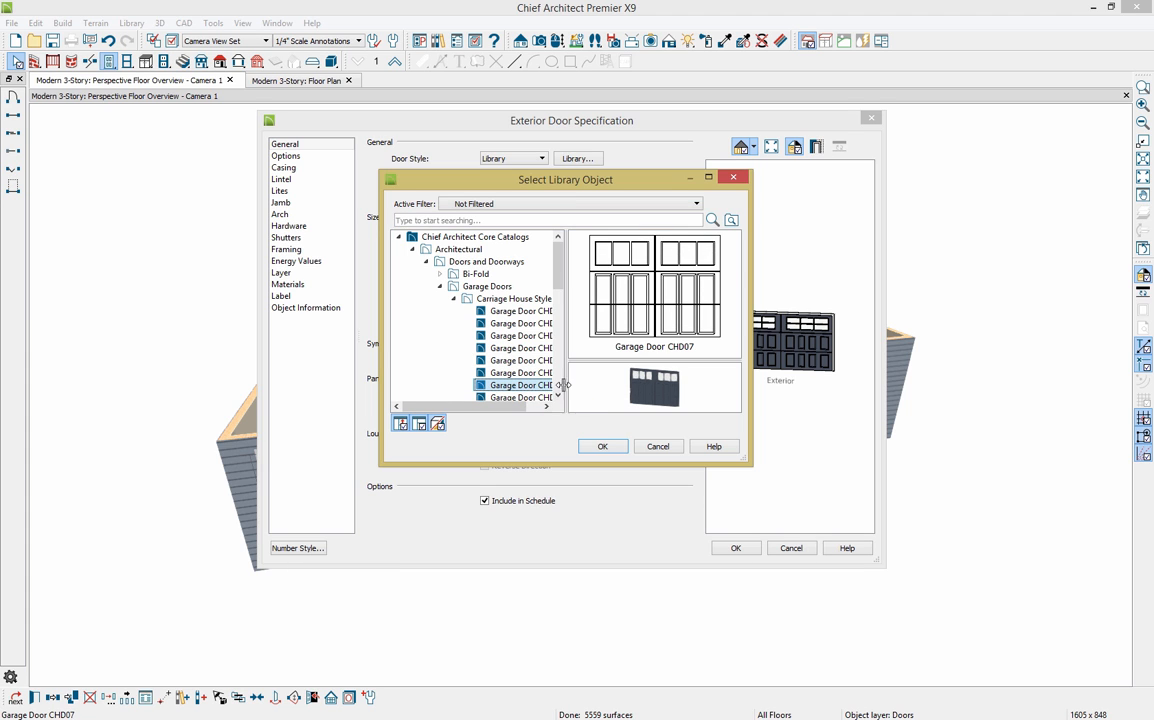
click(525, 397)
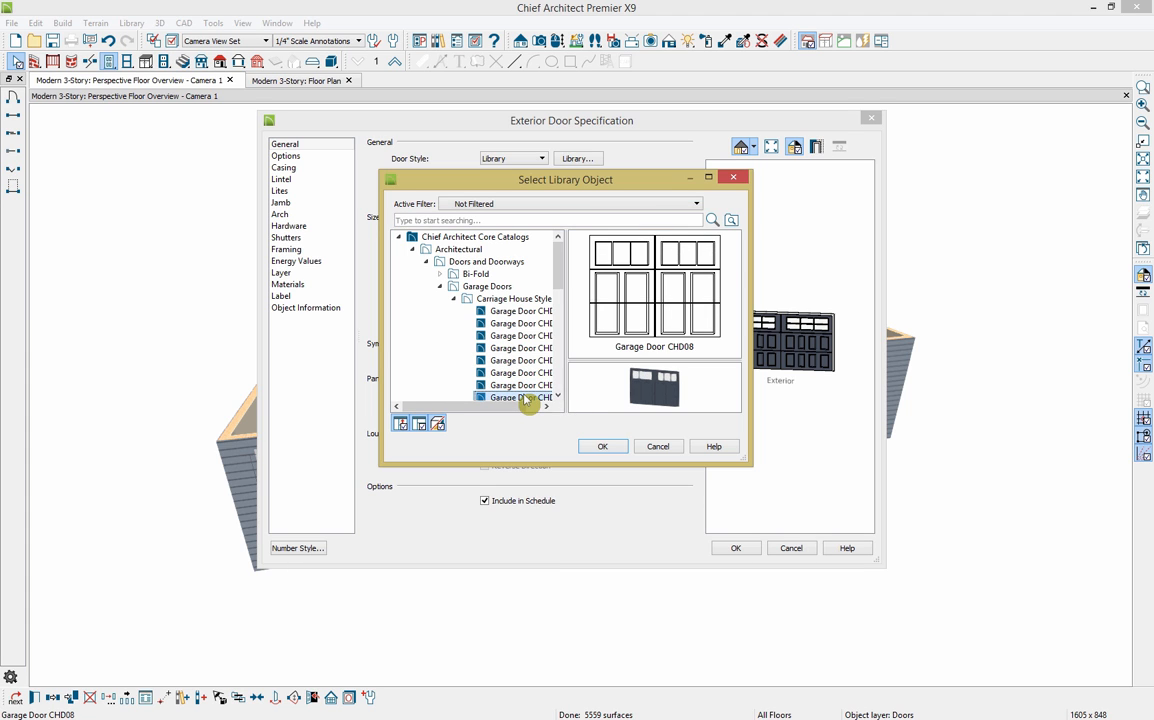
click(612, 449)
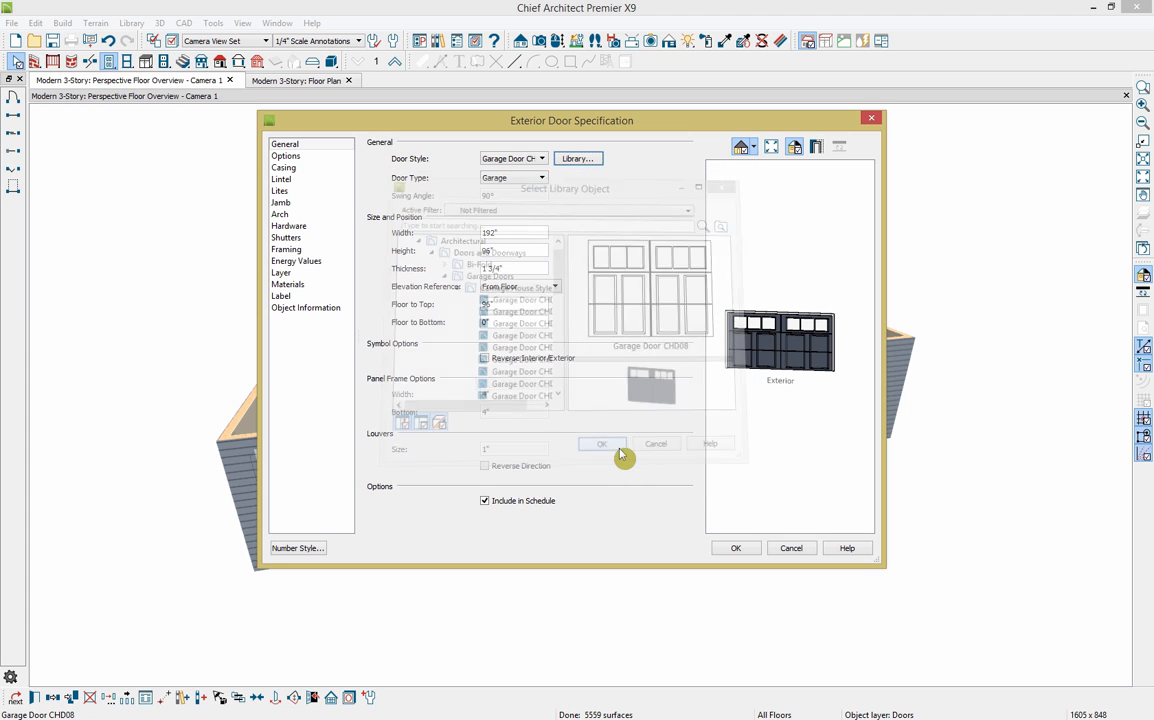
click(736, 548)
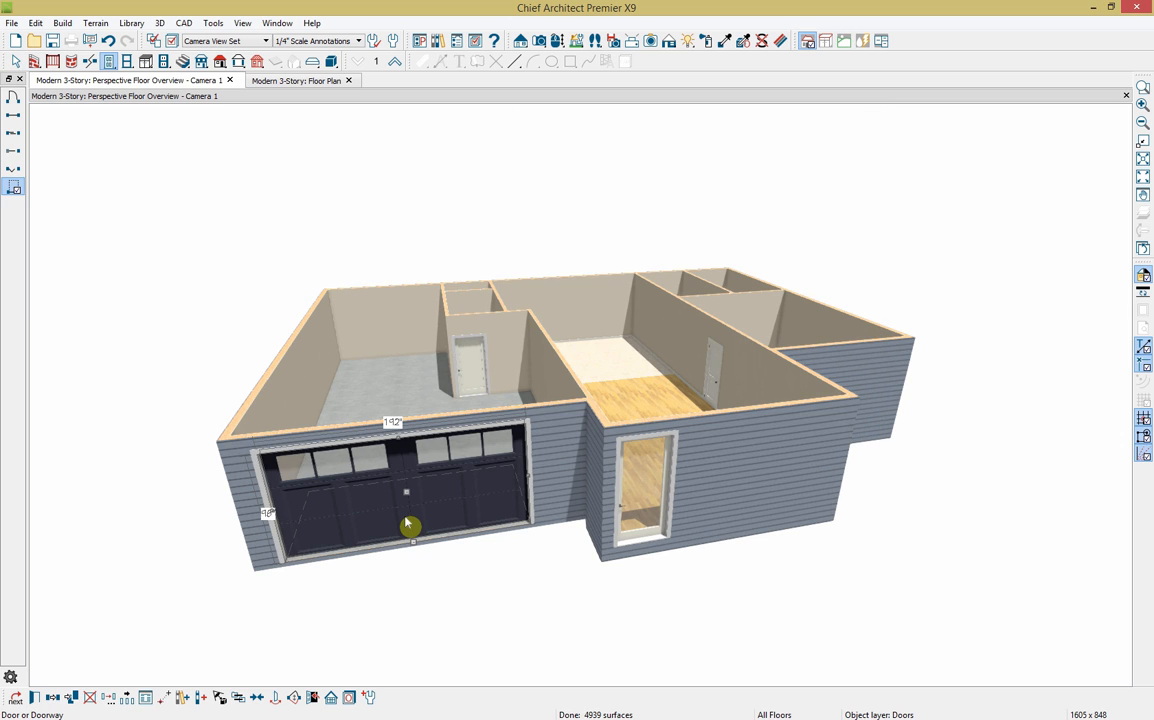
Step: Centre the widened garage door on the garage's front wall, then check the reference render
click(259, 700)
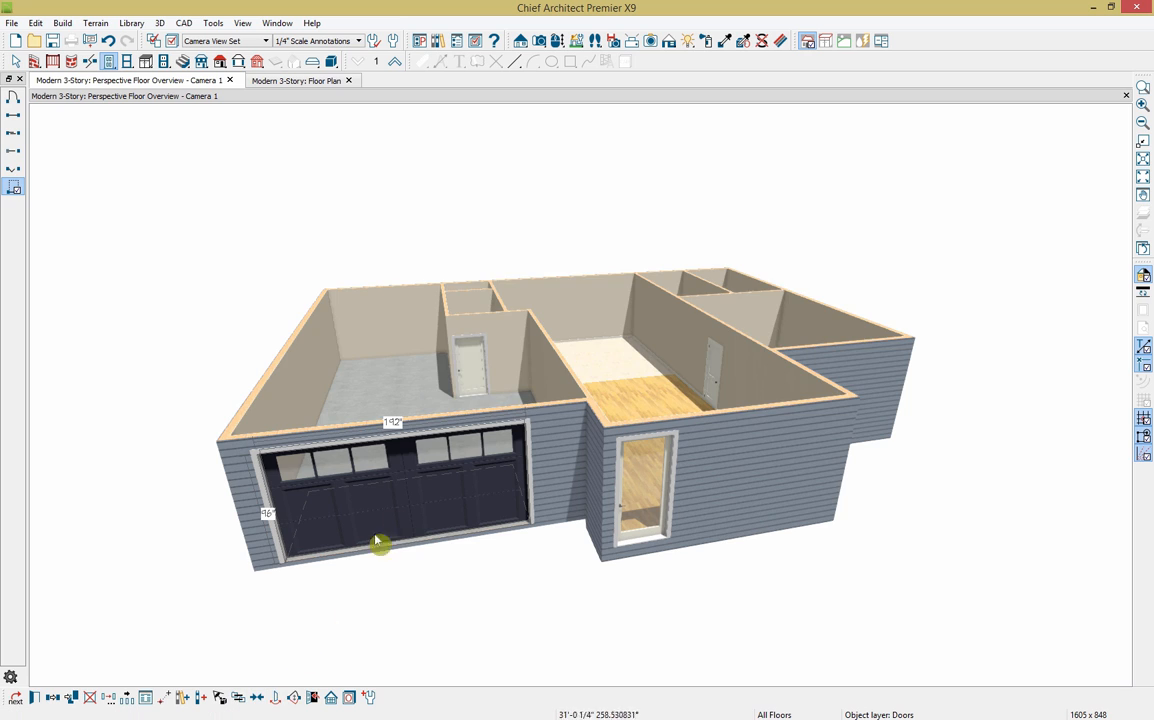
click(393, 432)
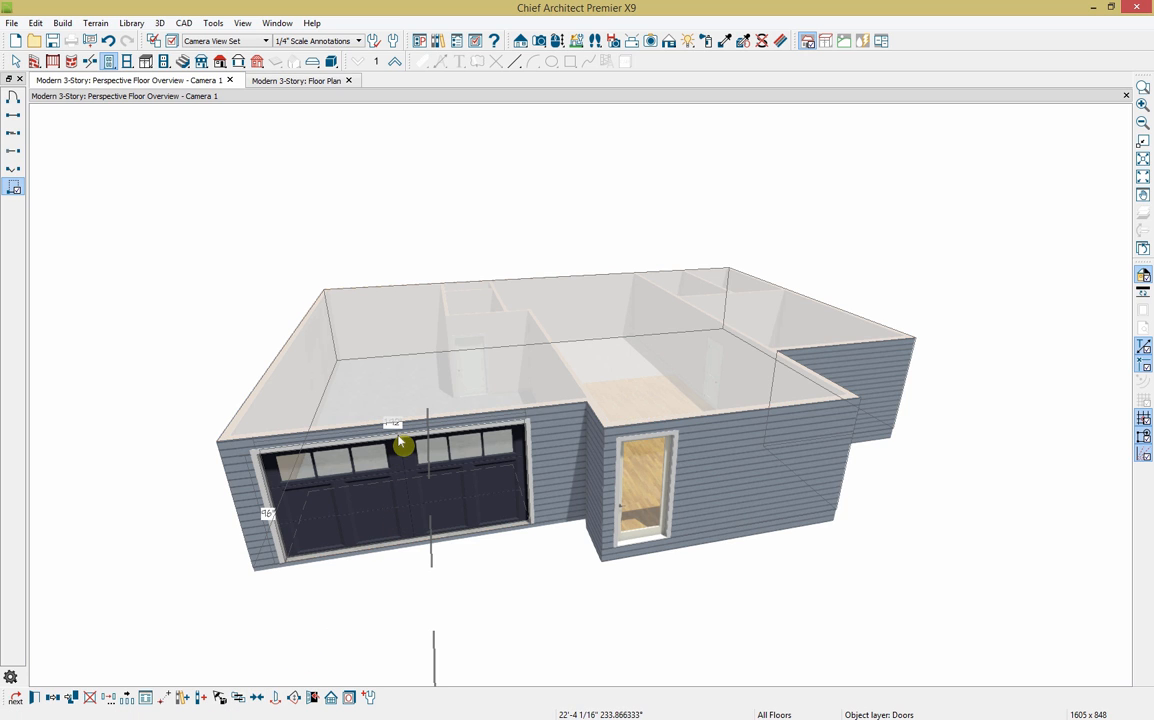
click(399, 438)
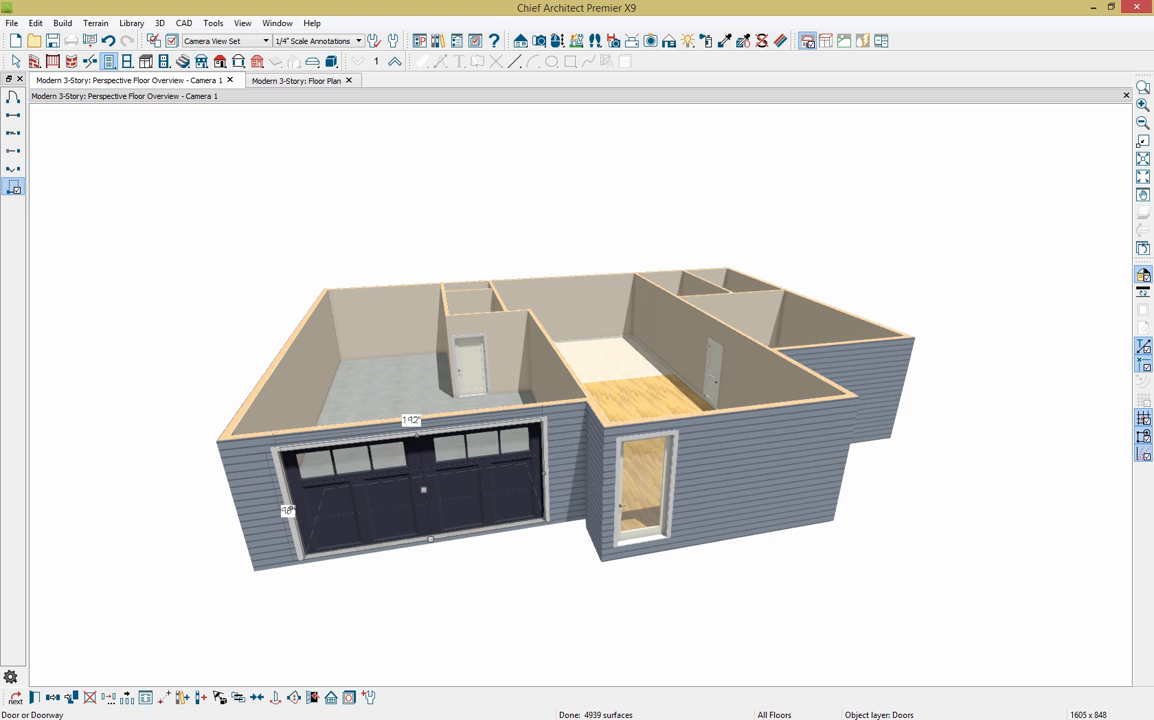
key(alt+Tab)
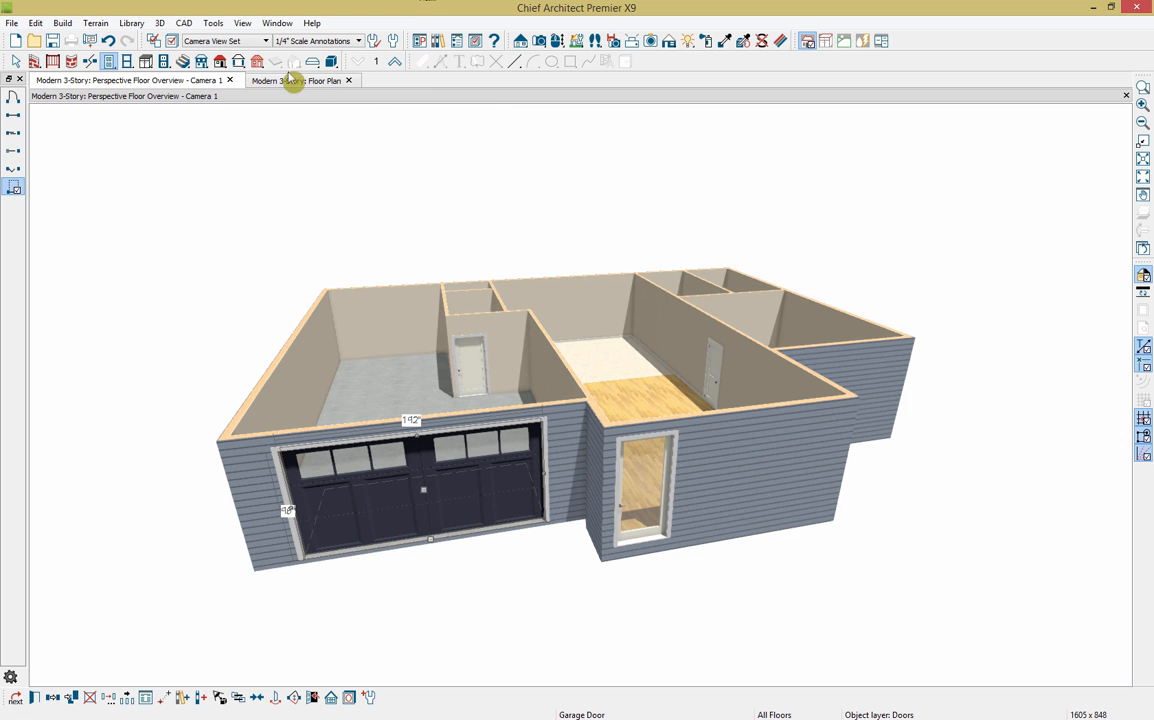
Step: Orbit to the other side and place a sliding door in the right room's front wall
click(557, 41)
drag(700, 250, 585, 257)
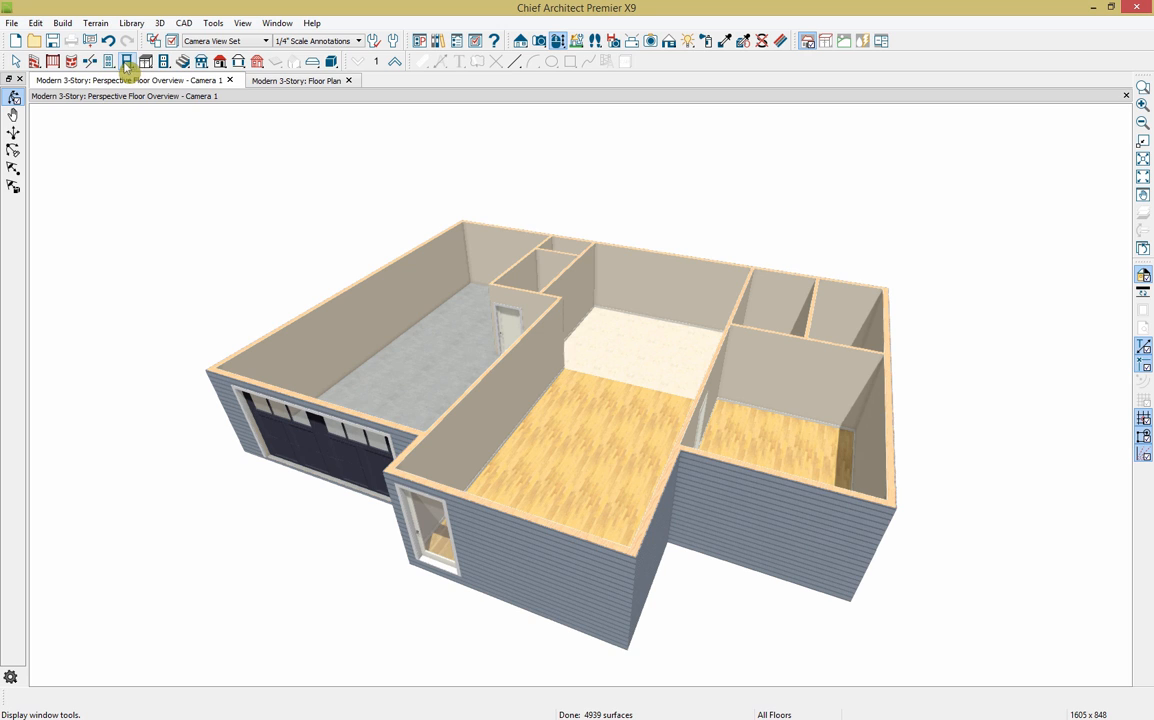
click(109, 61)
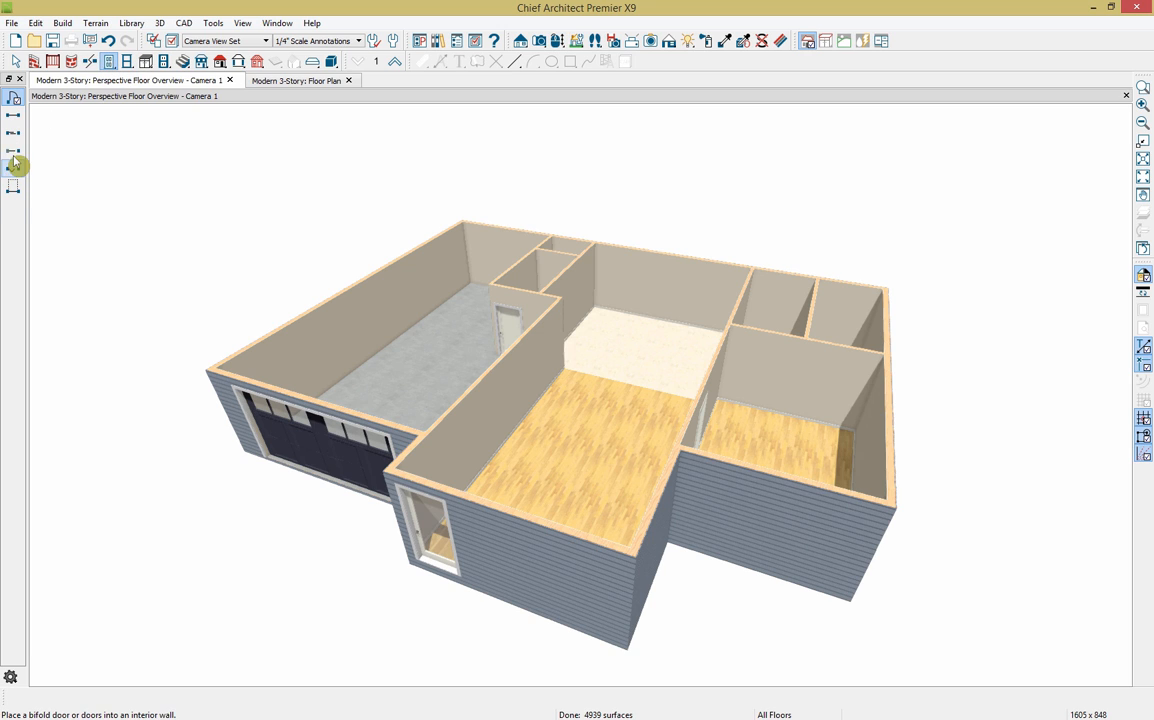
click(13, 133)
click(730, 533)
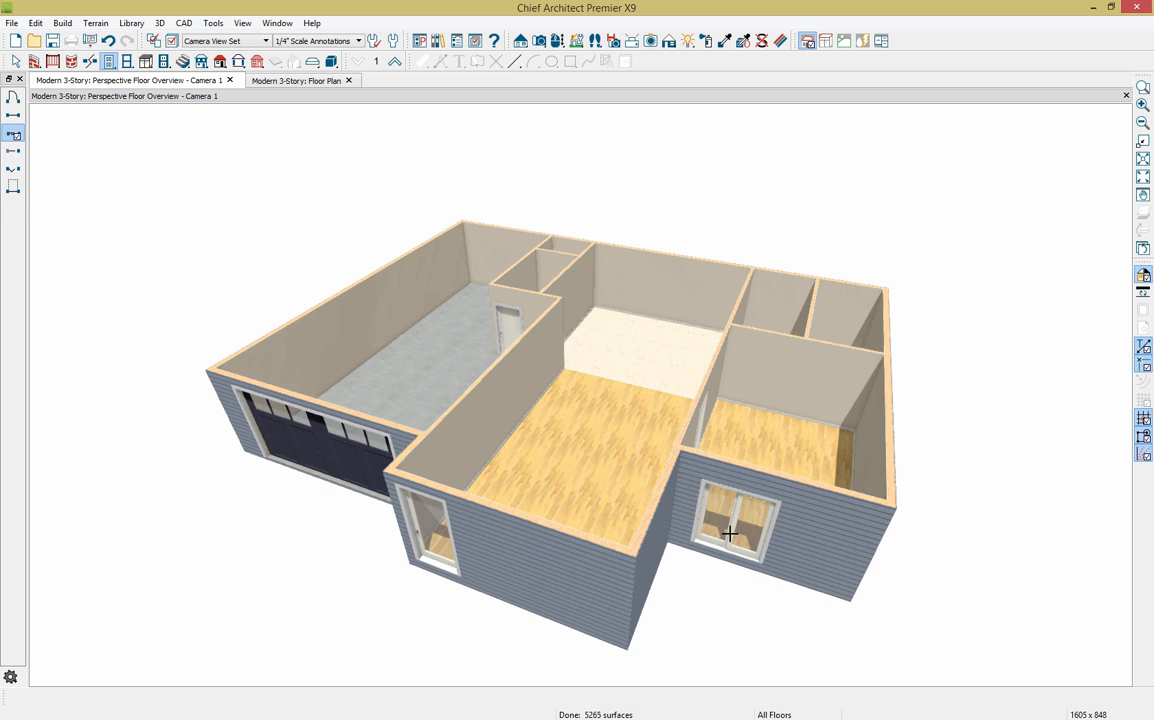
click(739, 528)
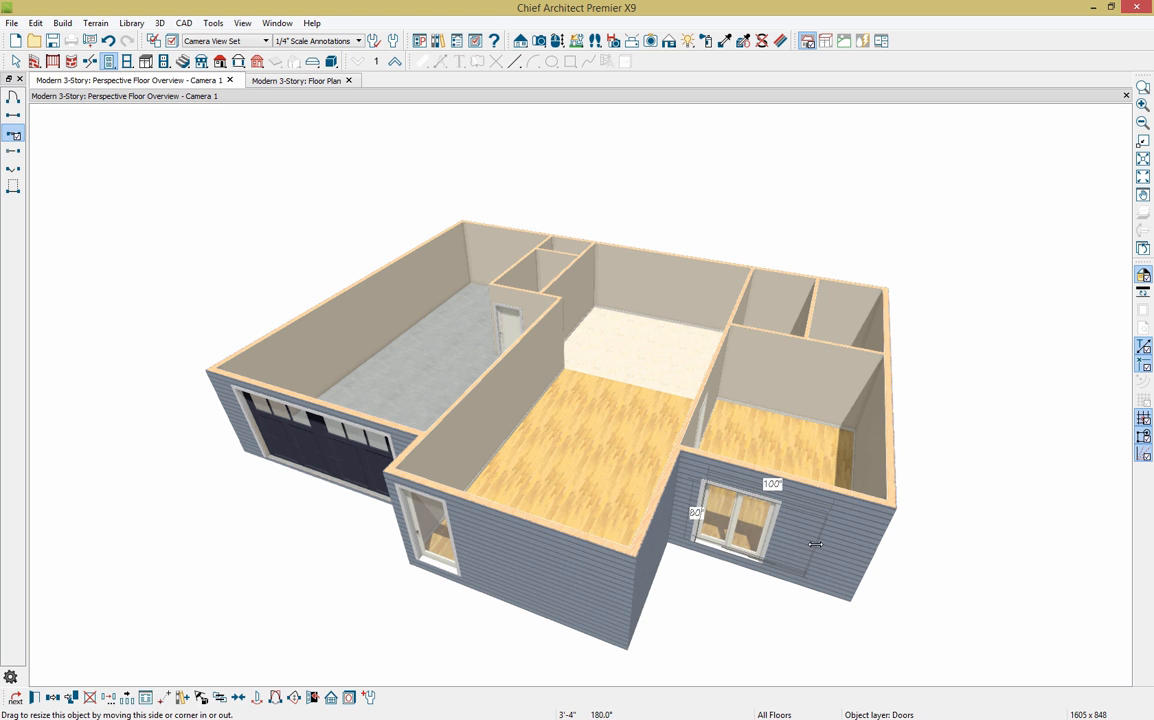
Step: Make the sliding door a three-panel unit and nudge it along the wall
click(34, 697)
click(288, 158)
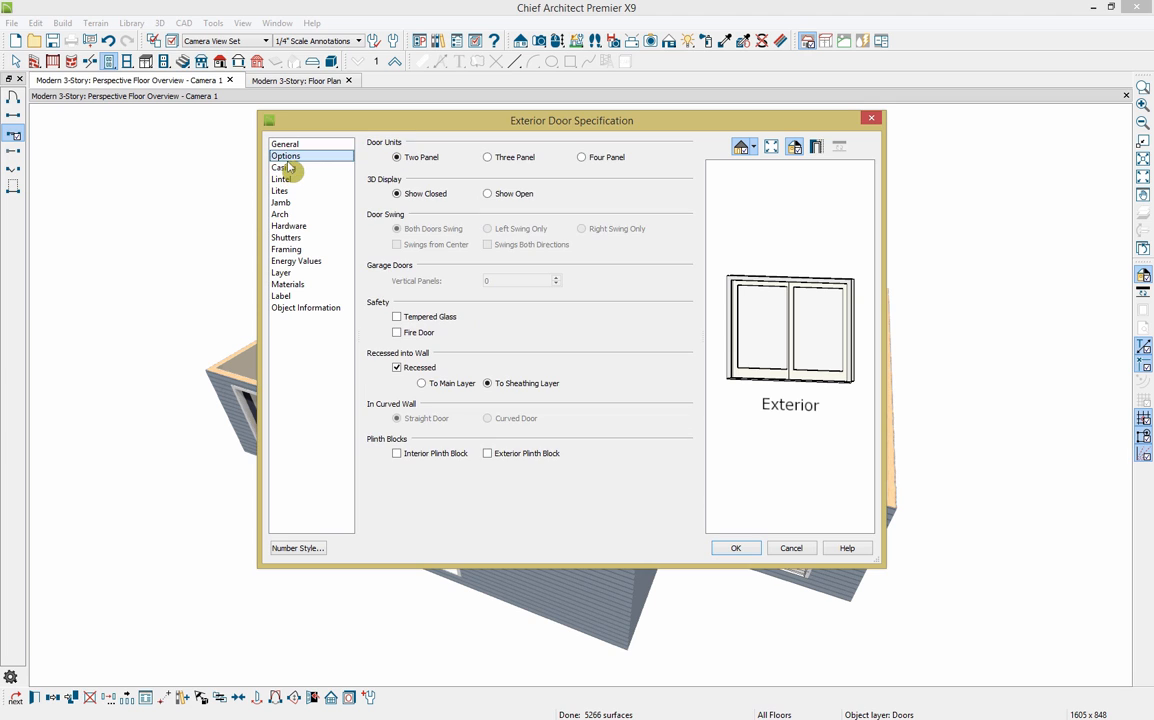
click(497, 157)
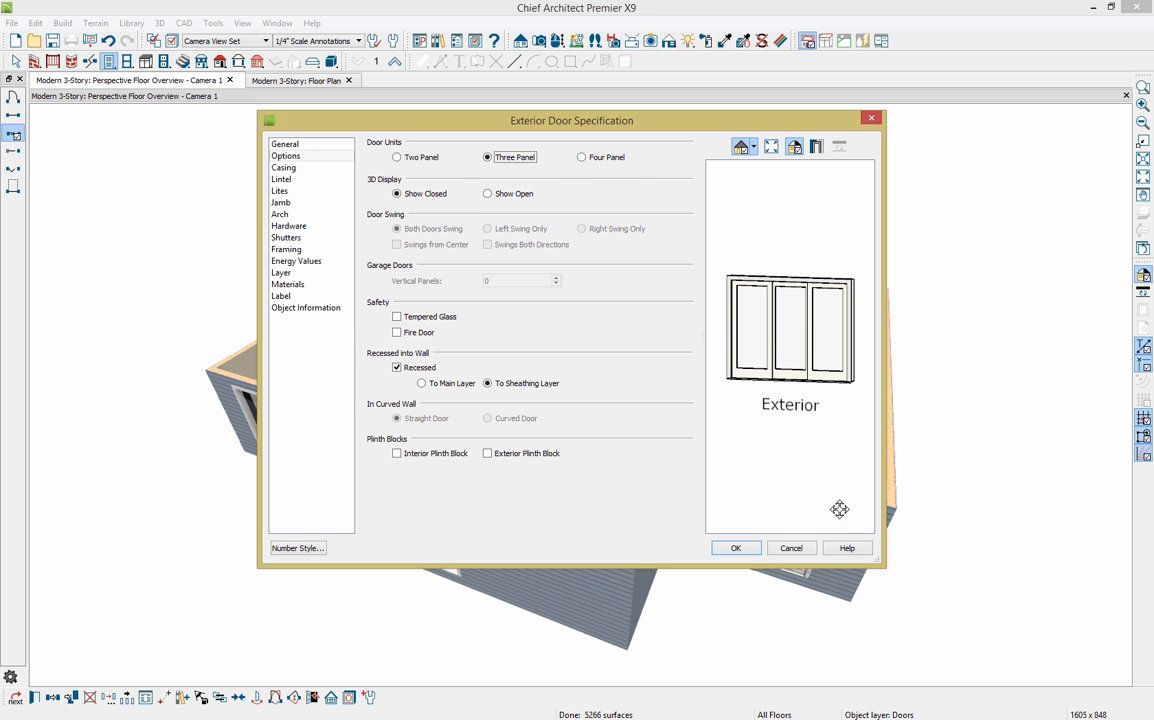
click(735, 548)
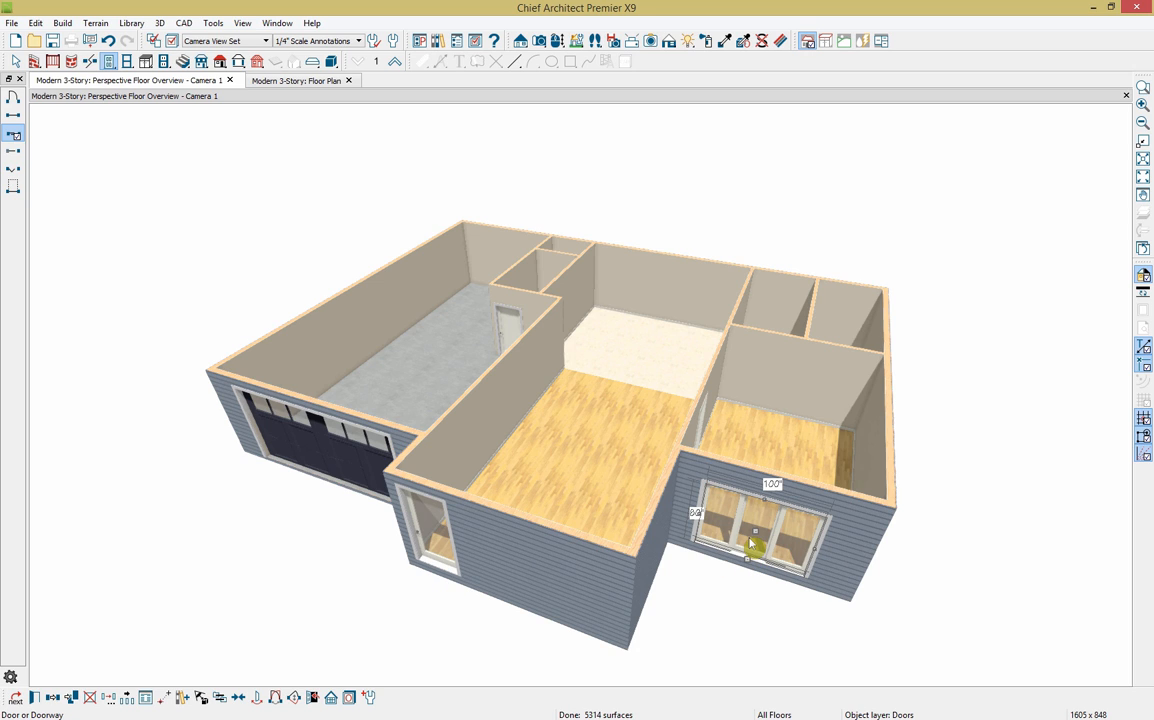
drag(752, 543, 762, 531)
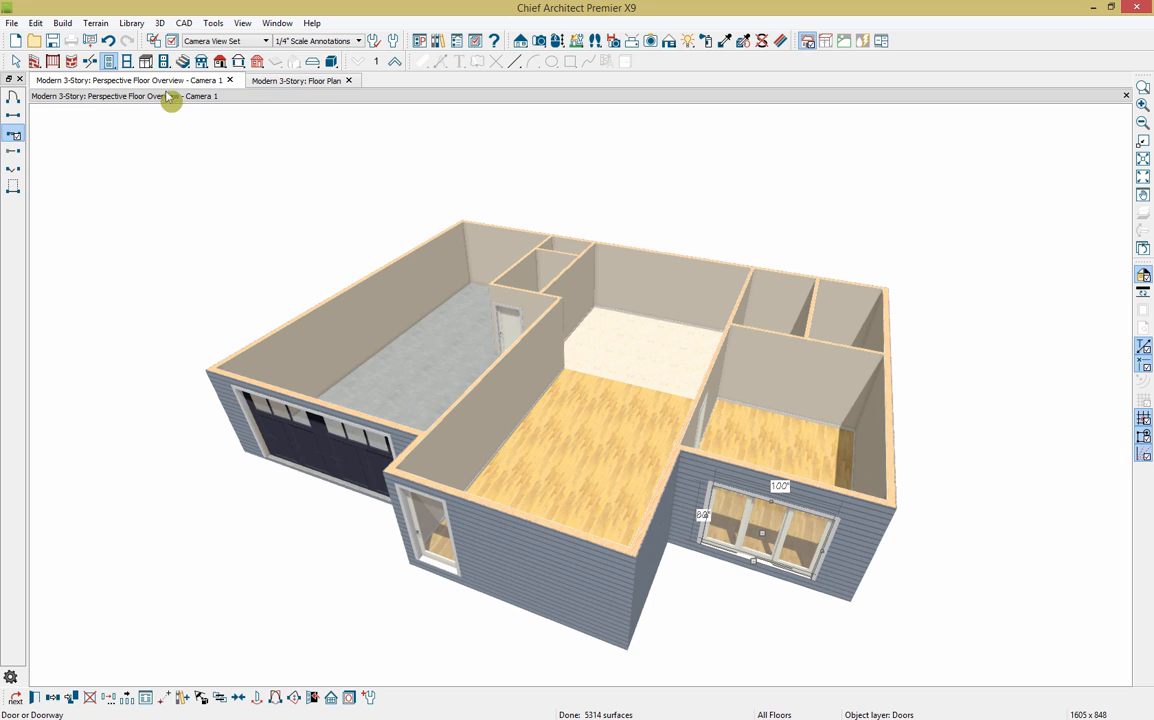
Step: Place a pocket door, a door in the right room's back wall, and a doorway between the back rooms
click(21, 157)
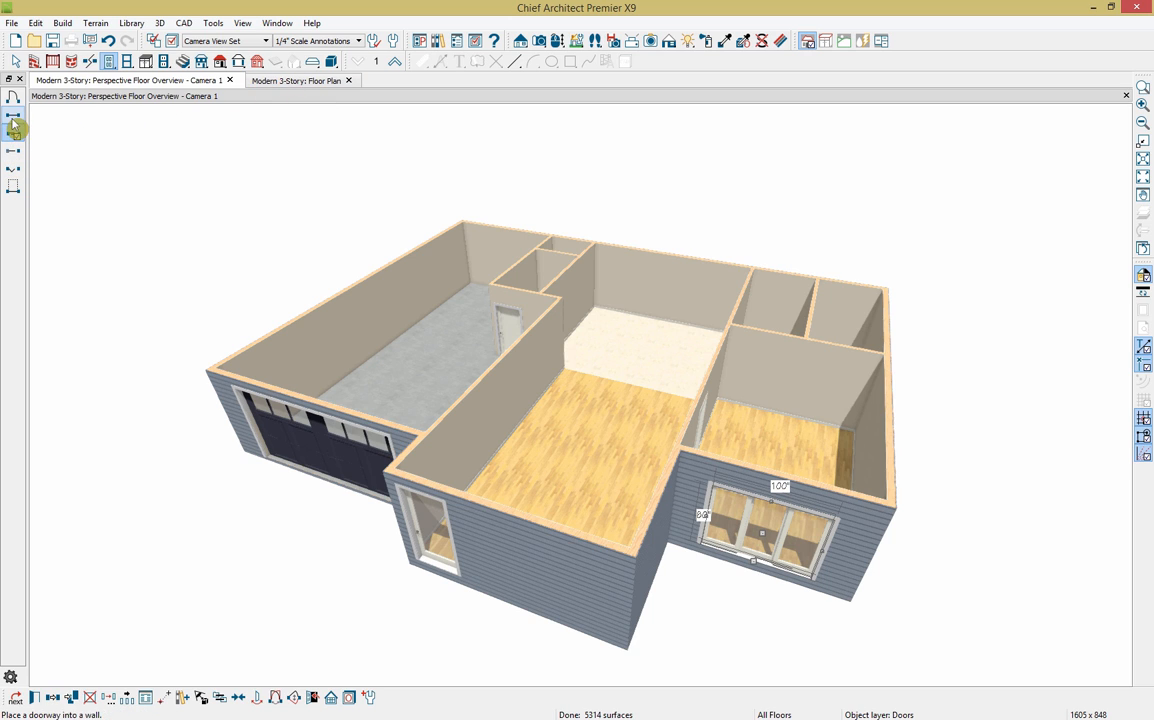
click(557, 296)
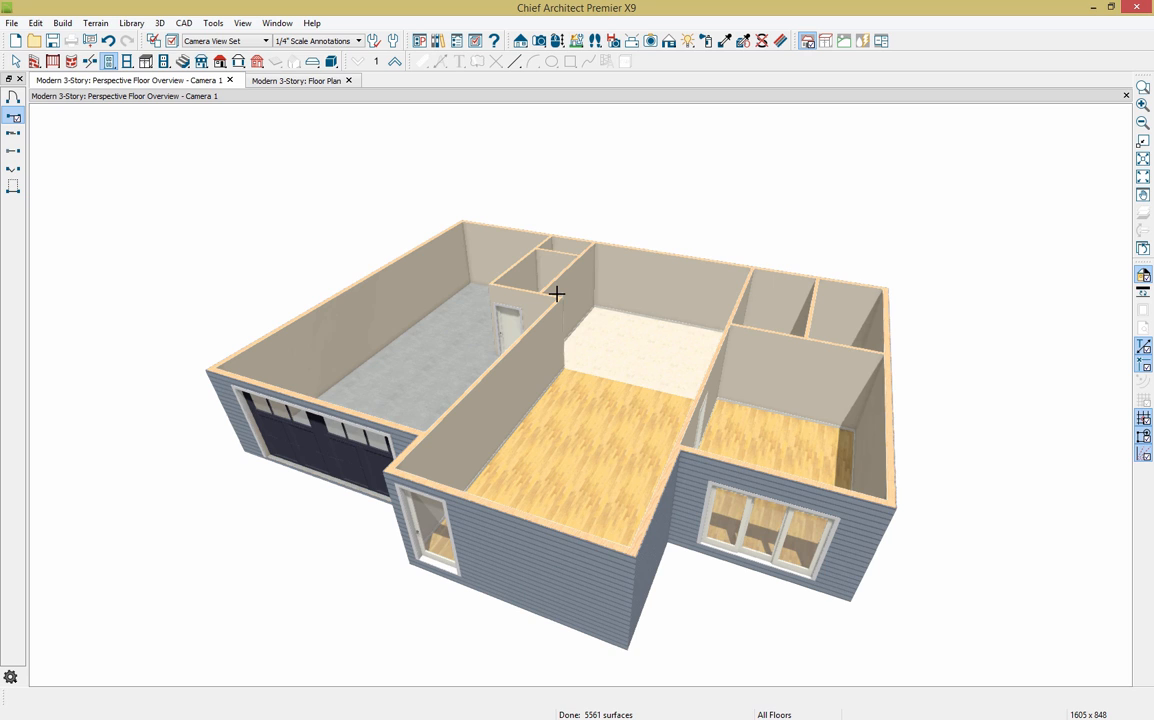
click(15, 155)
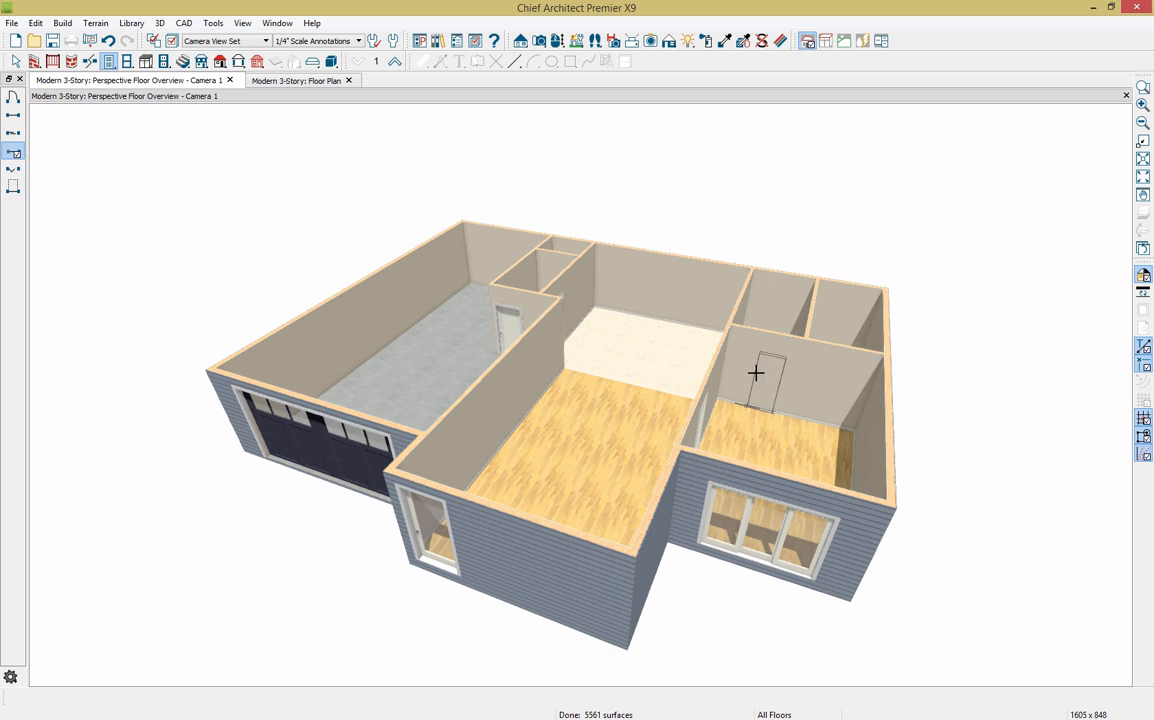
click(762, 377)
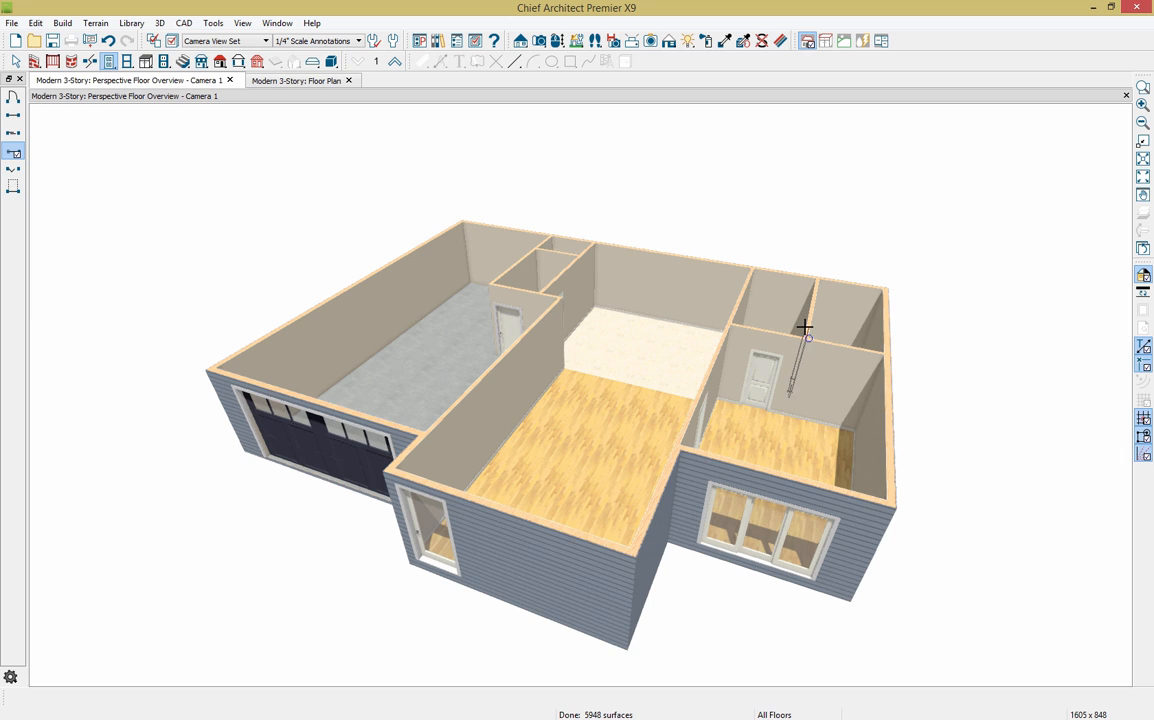
click(806, 322)
Step: Place a window in the front wall and slide it into position just right of the entry door
click(127, 61)
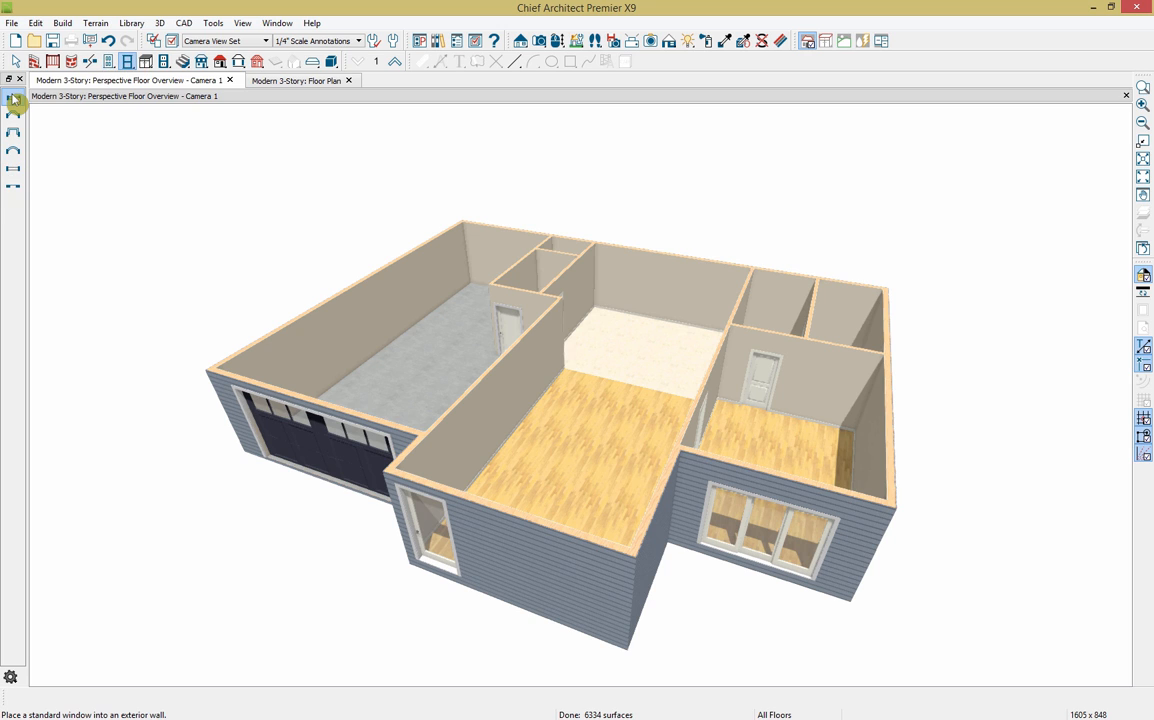
click(469, 545)
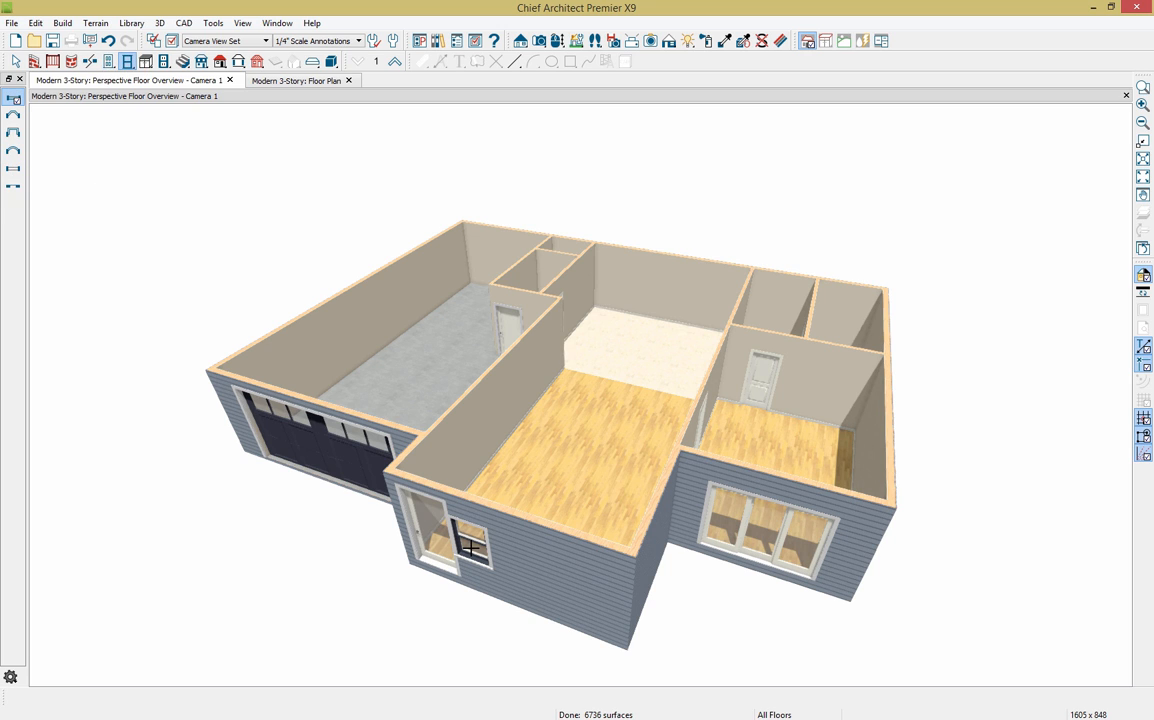
click(557, 40)
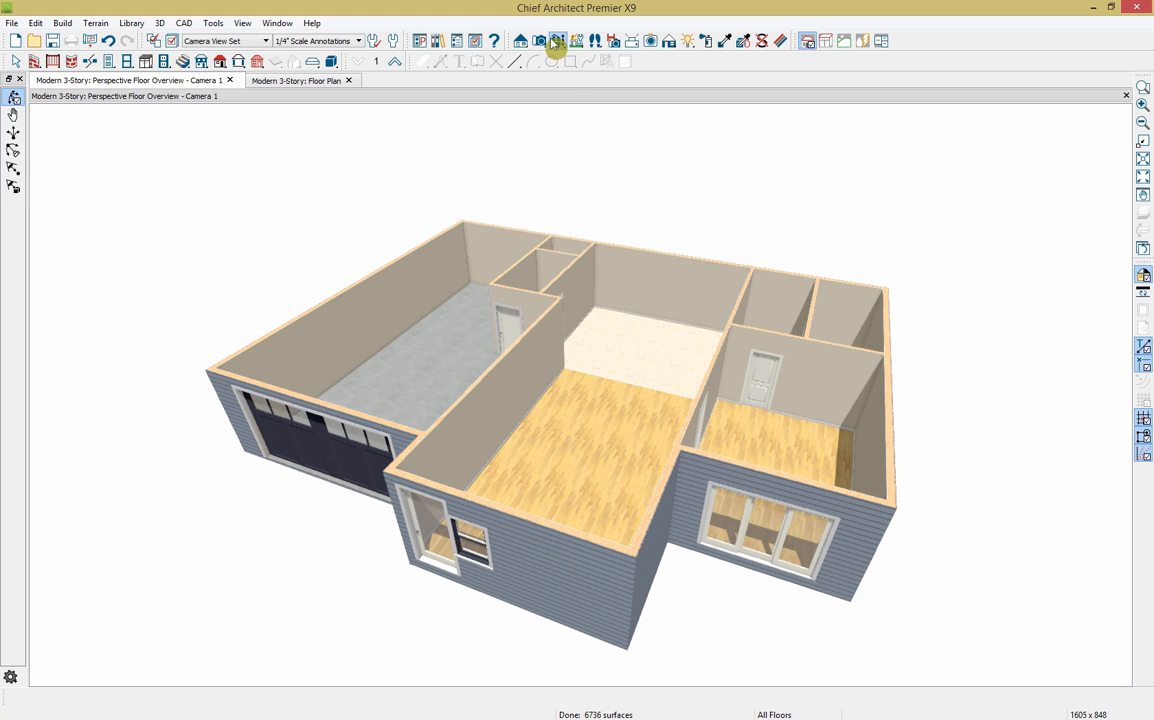
drag(620, 484, 592, 425)
click(507, 410)
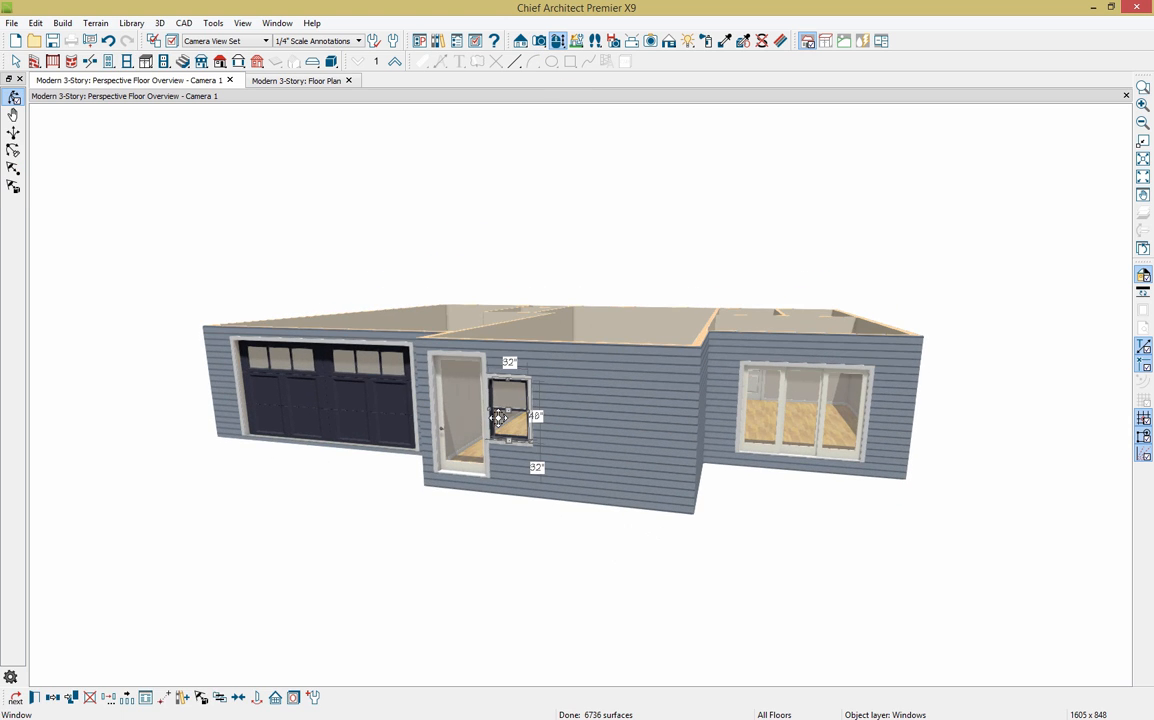
drag(509, 410, 532, 410)
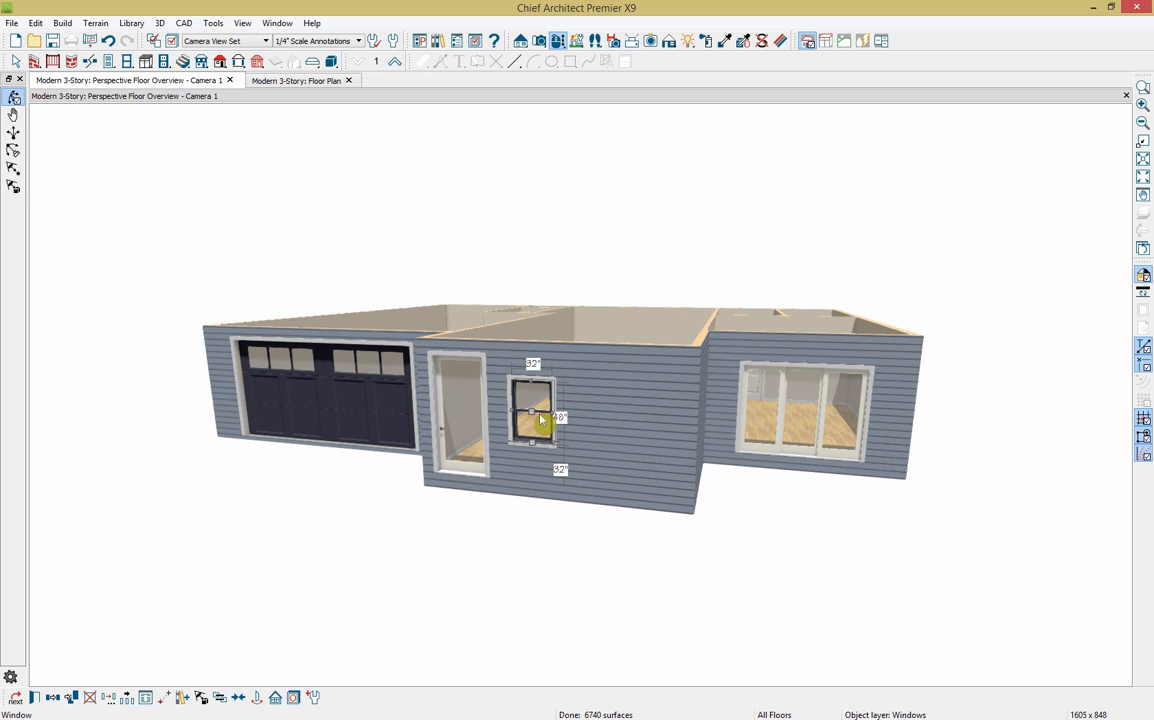
mouse_move(527, 410)
mouse_down()
mouse_move(475, 410)
mouse_move(521, 410)
mouse_up()
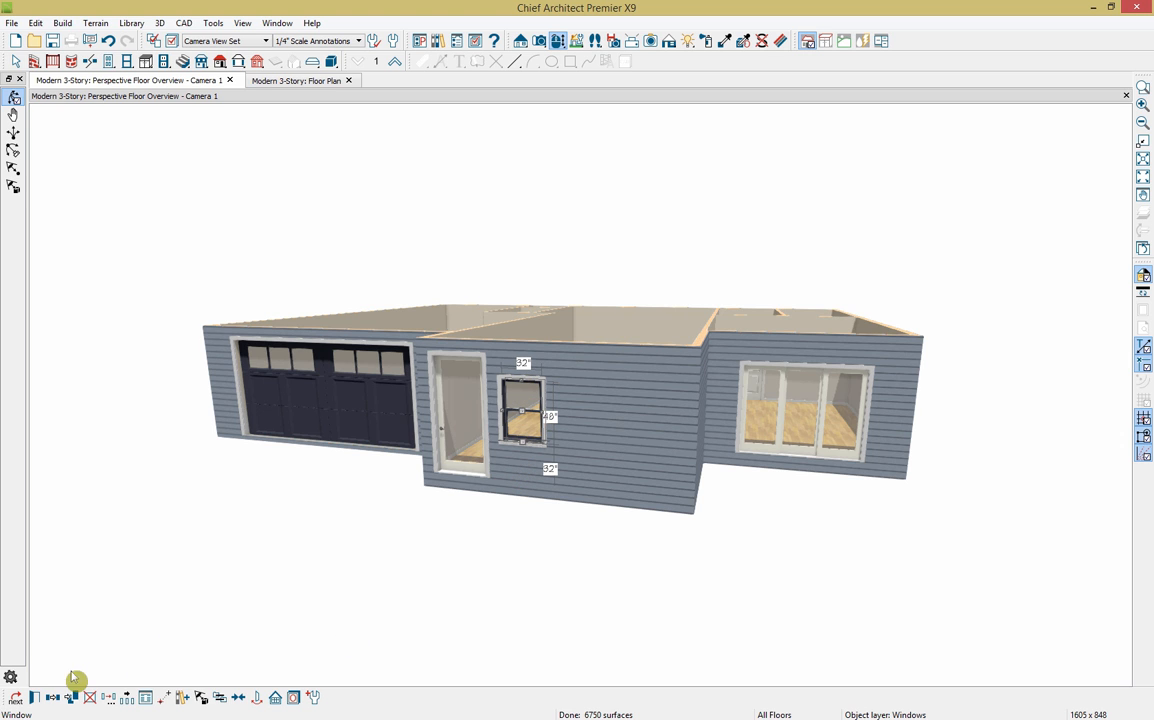
Step: Size the front window to 42 by 87 inches and make it a Double Hopper
click(34, 697)
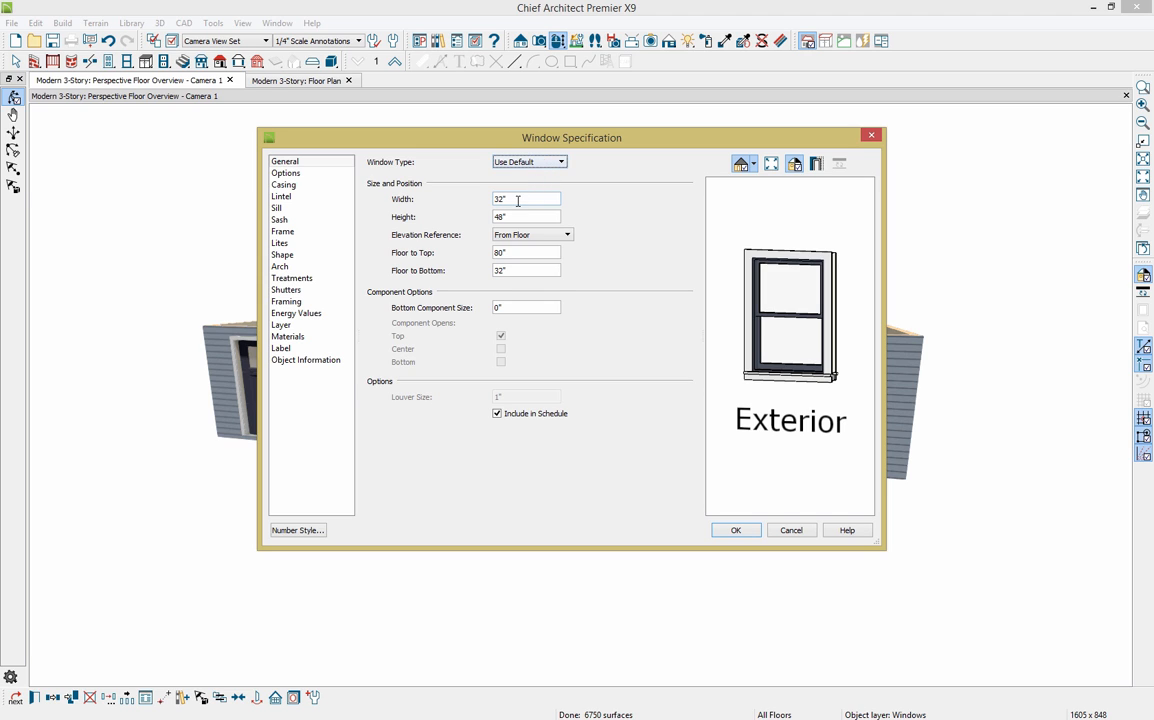
drag(517, 201, 483, 203)
text(42)
key(Tab)
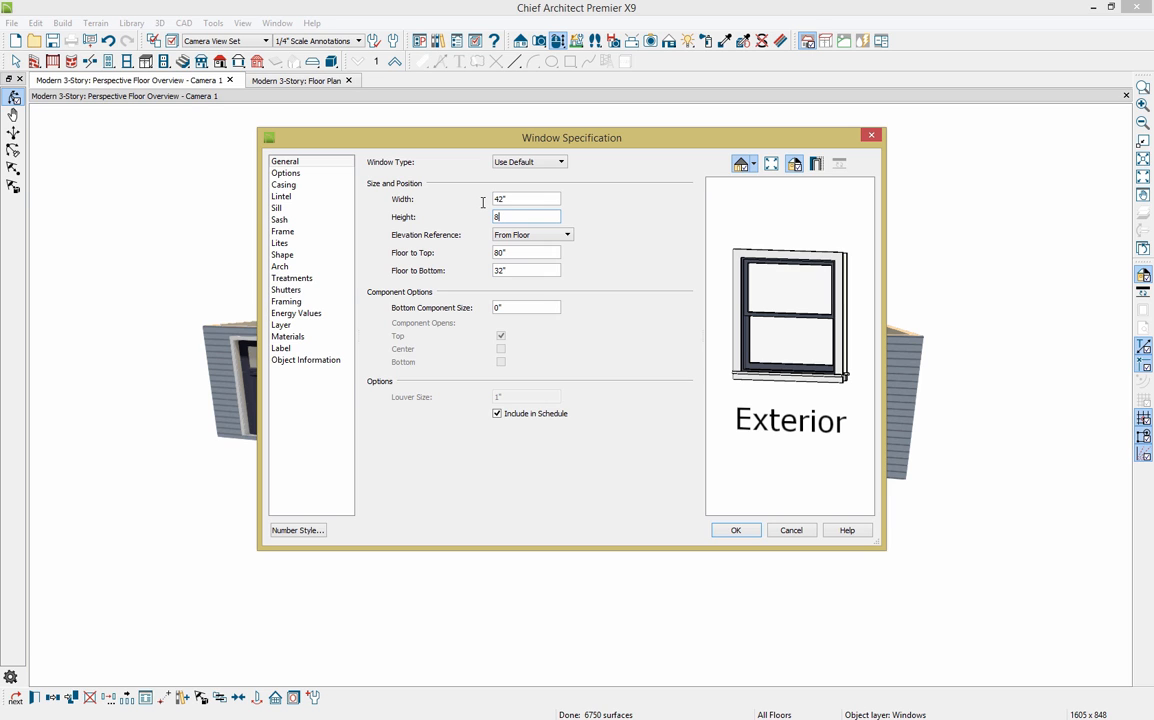
text(87)
key(Tab)
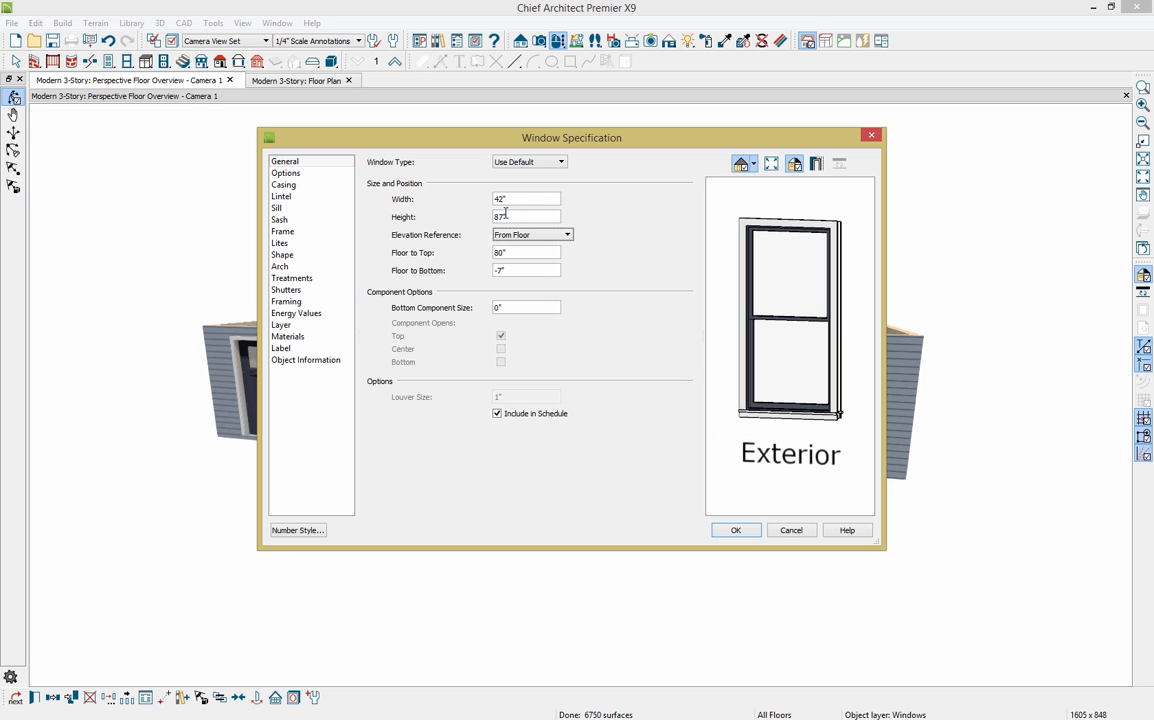
click(530, 163)
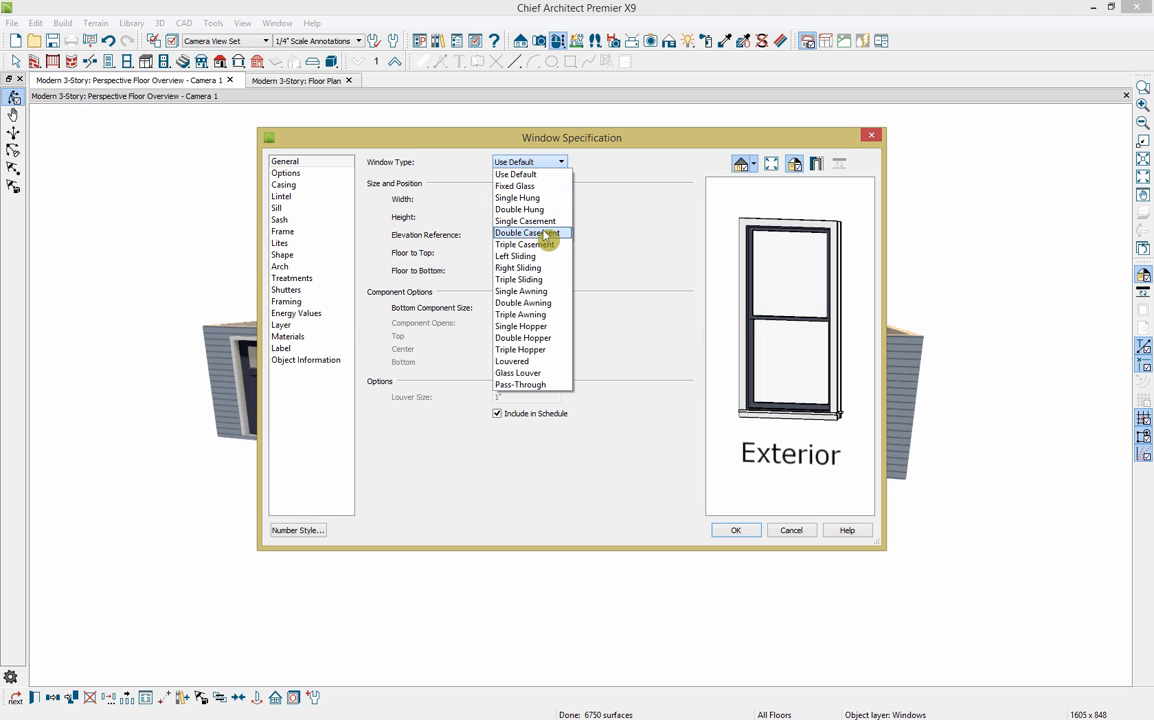
click(561, 342)
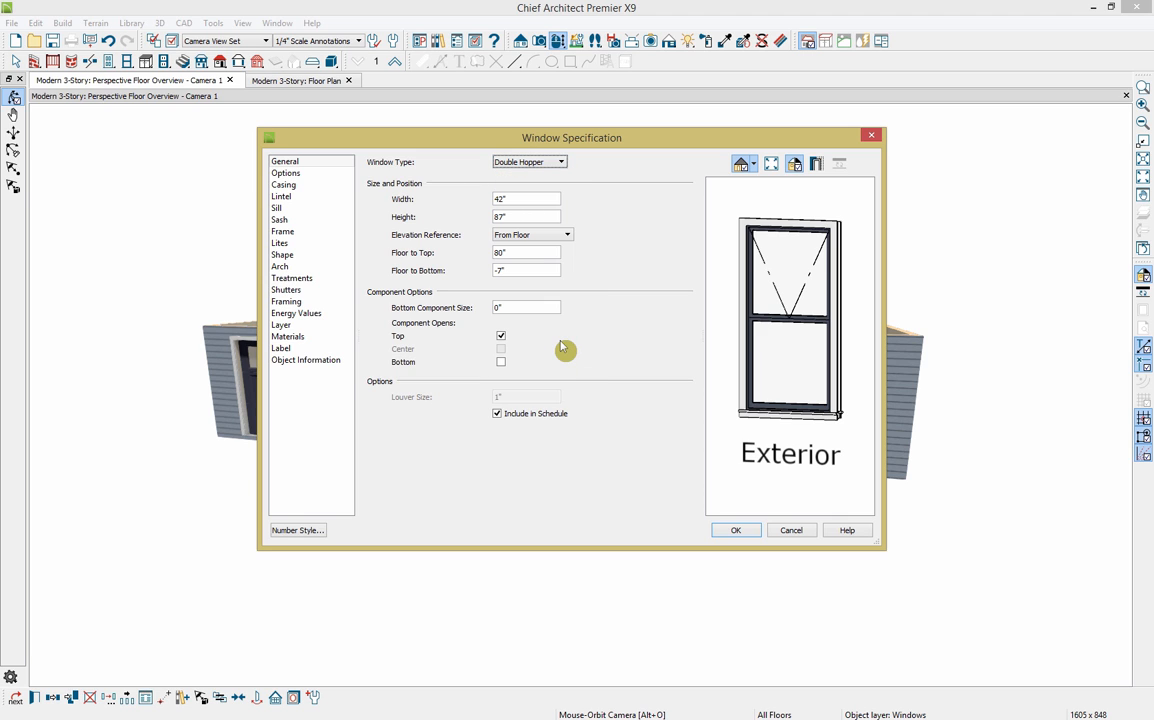
Step: Set Floor to Bottom 0 and a 24-inch opening bottom section with a fixed top, then apply
drag(518, 266, 427, 287)
drag(507, 256, 488, 271)
text(0)
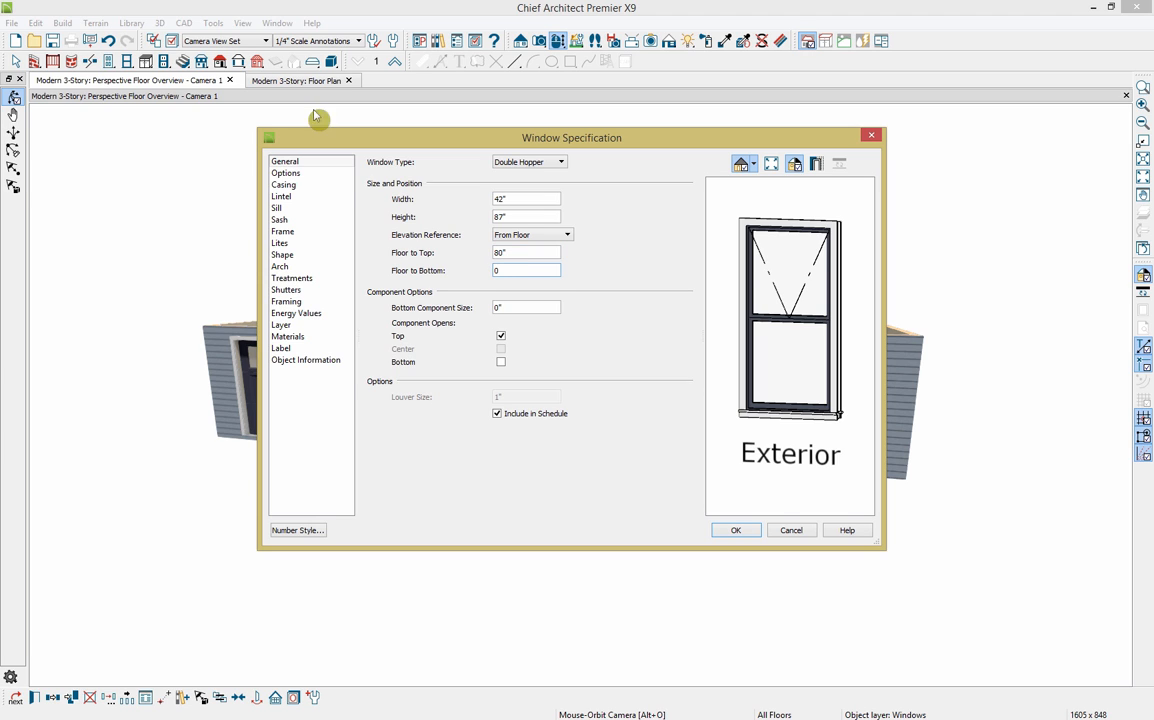
click(515, 306)
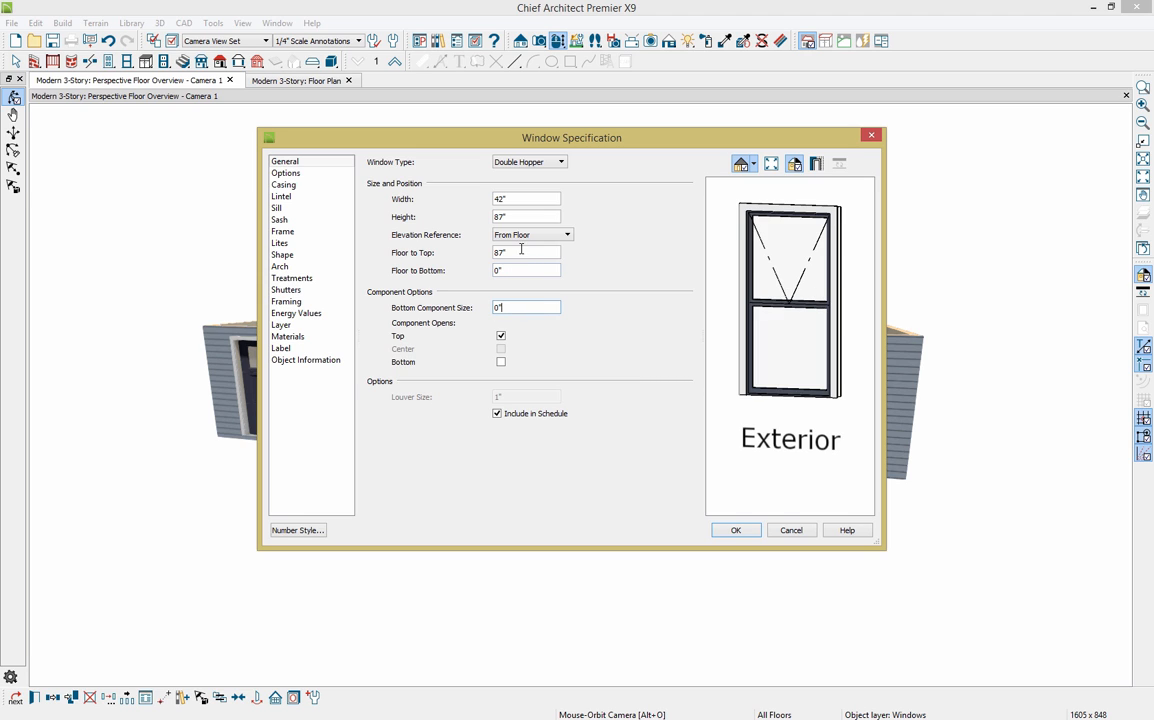
click(517, 268)
click(524, 306)
double_click(494, 311)
key(Tab)
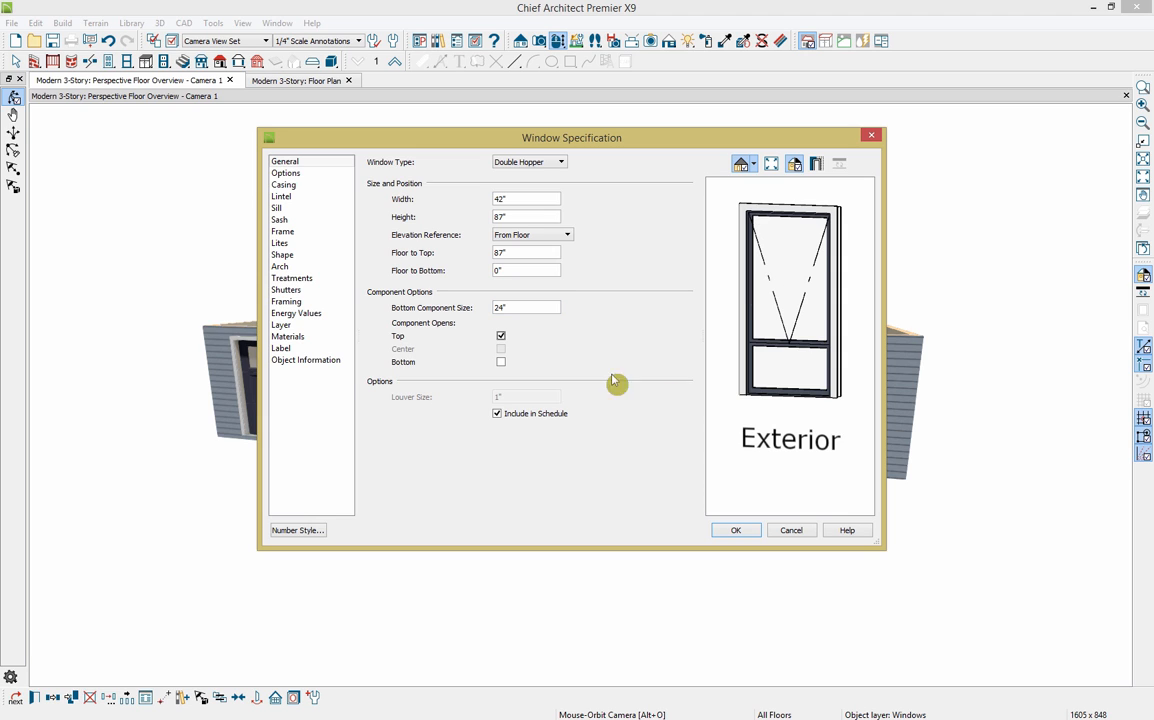
click(501, 363)
click(501, 337)
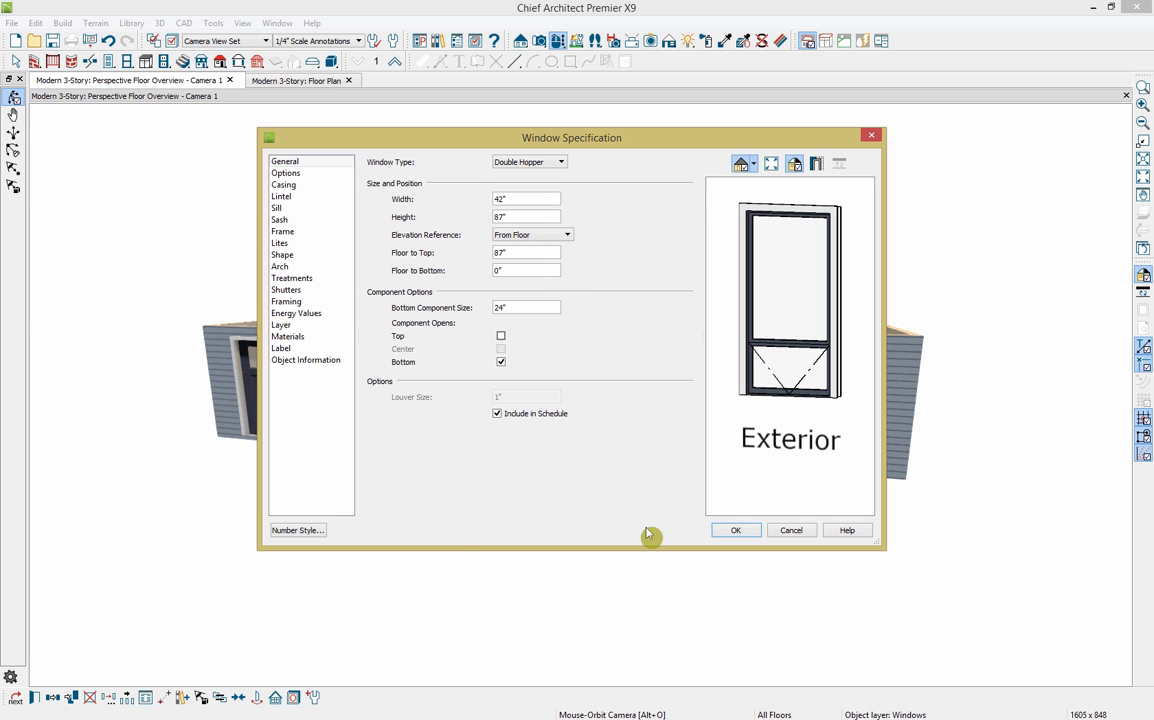
click(746, 532)
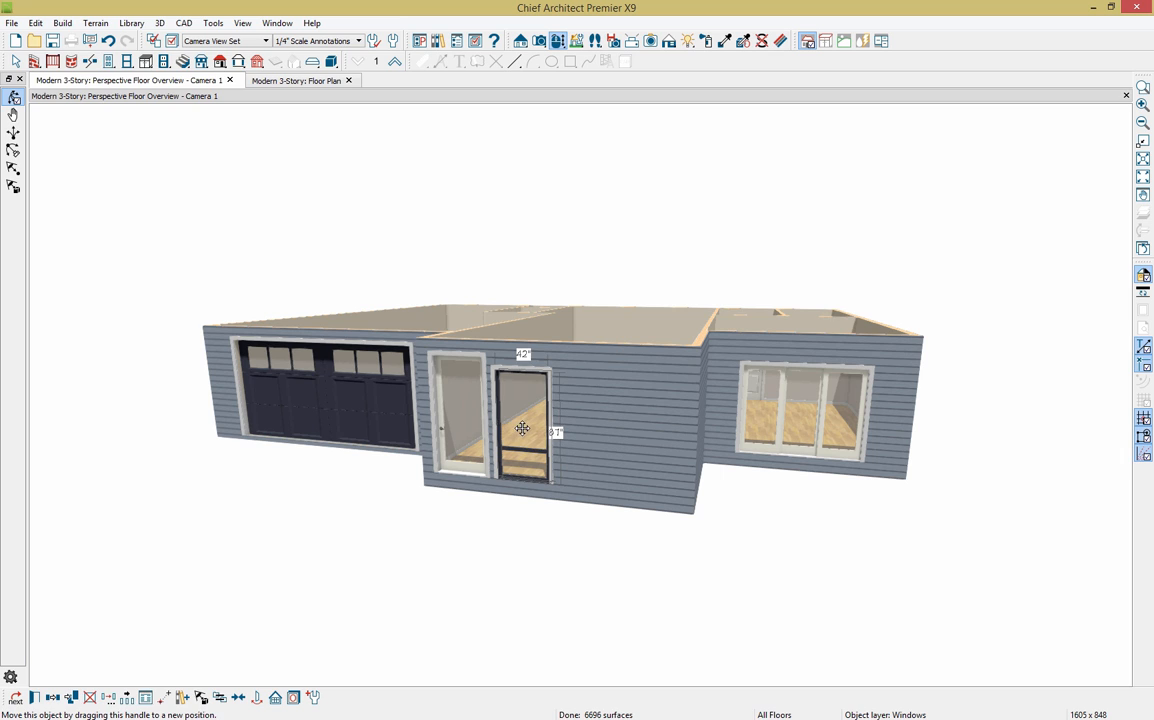
Step: Shift the tall window slightly left and remove its interior and exterior sills
mouse_move(521, 427)
mouse_down()
mouse_move(505, 429)
mouse_move(510, 414)
mouse_up()
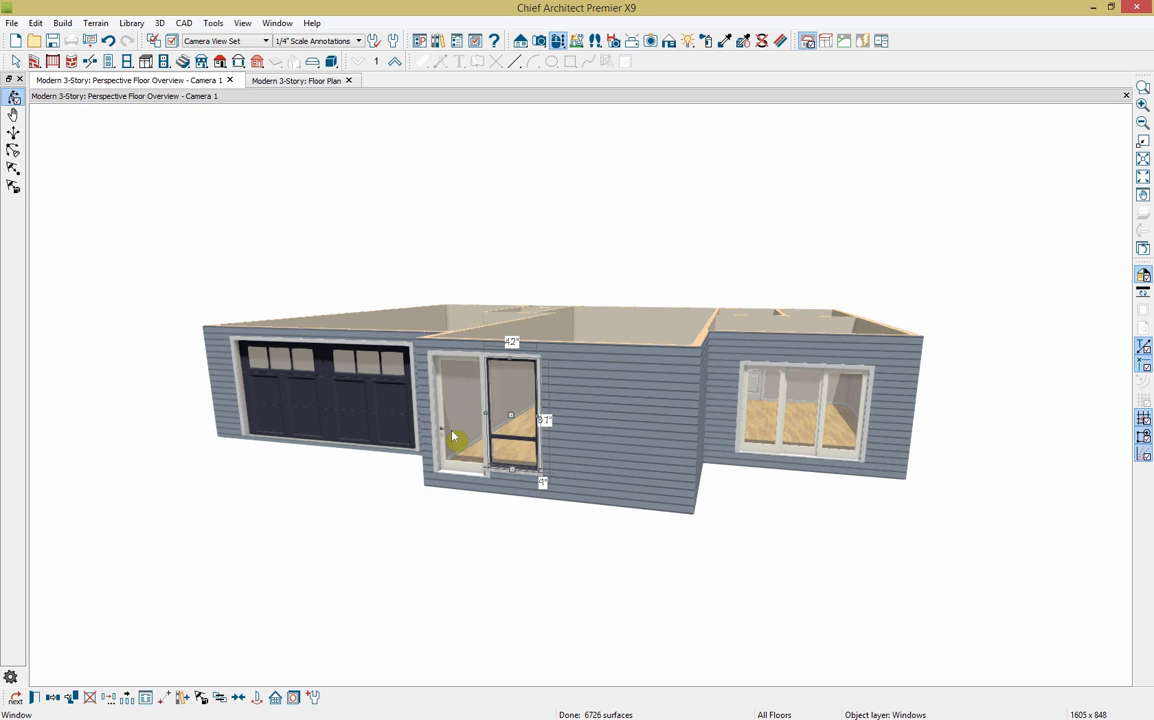
click(36, 700)
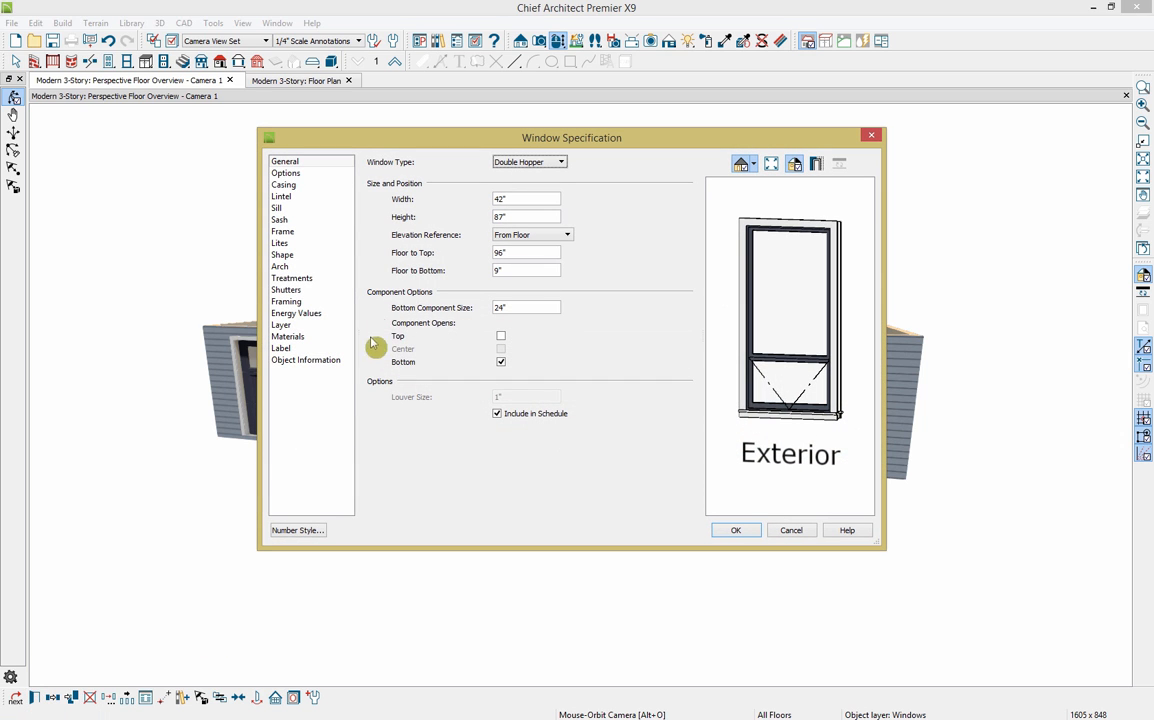
click(300, 208)
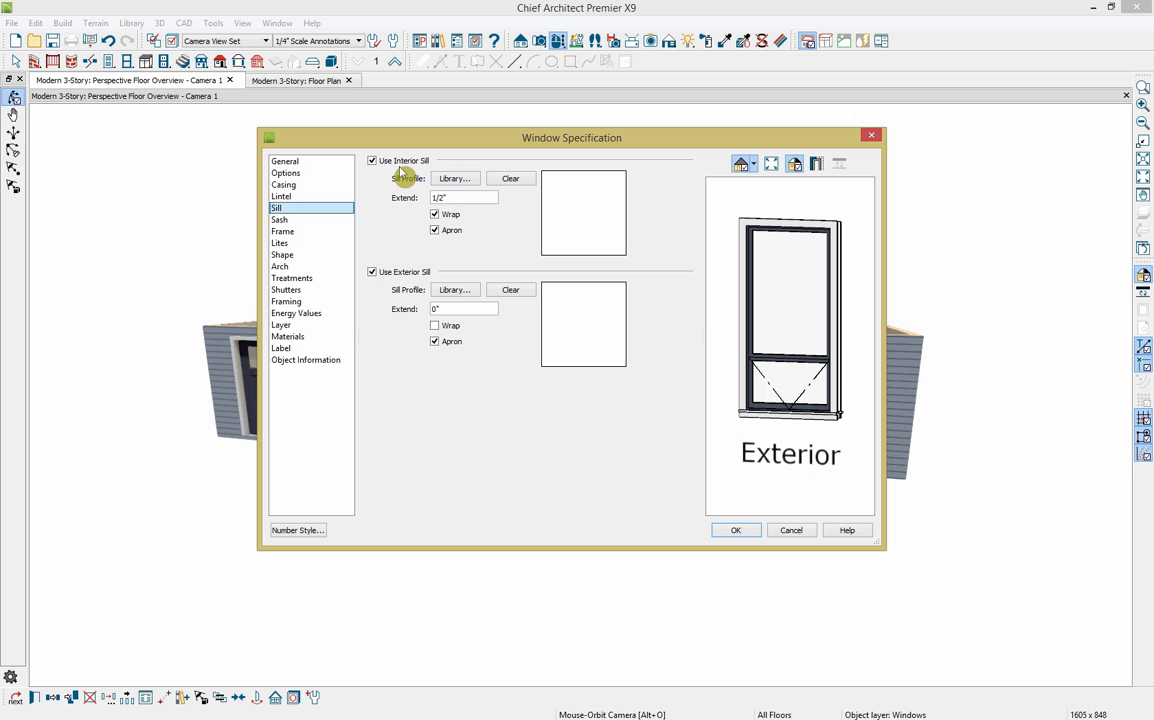
click(372, 160)
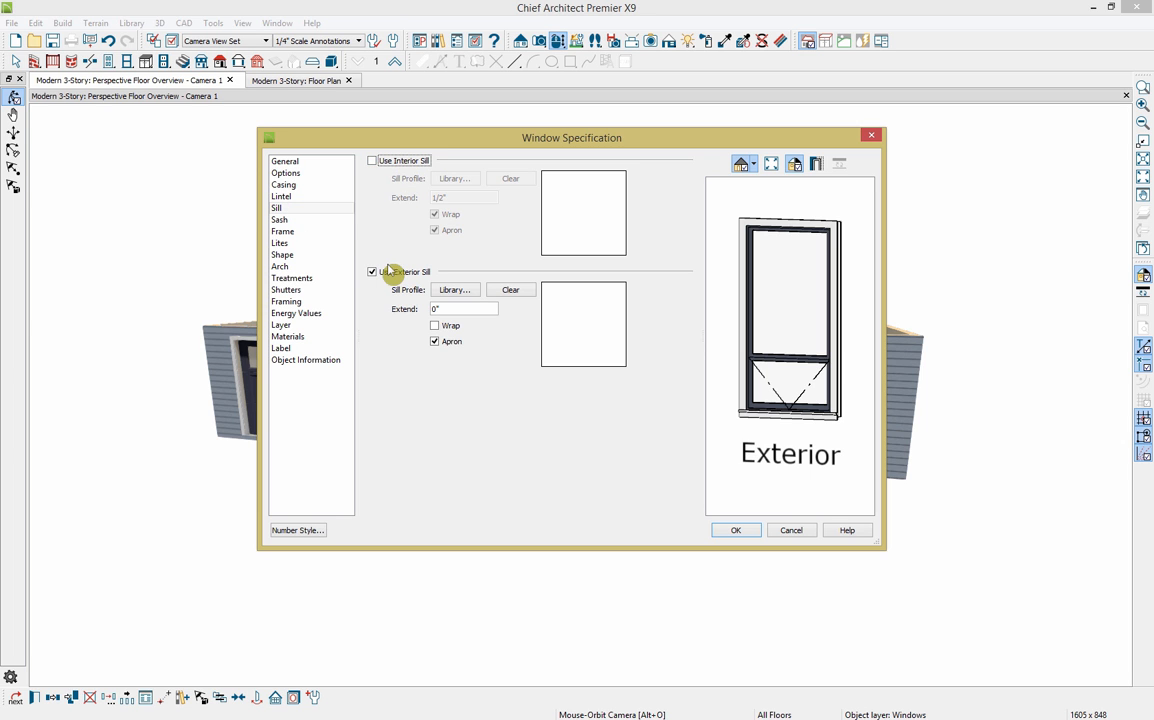
click(372, 271)
click(738, 531)
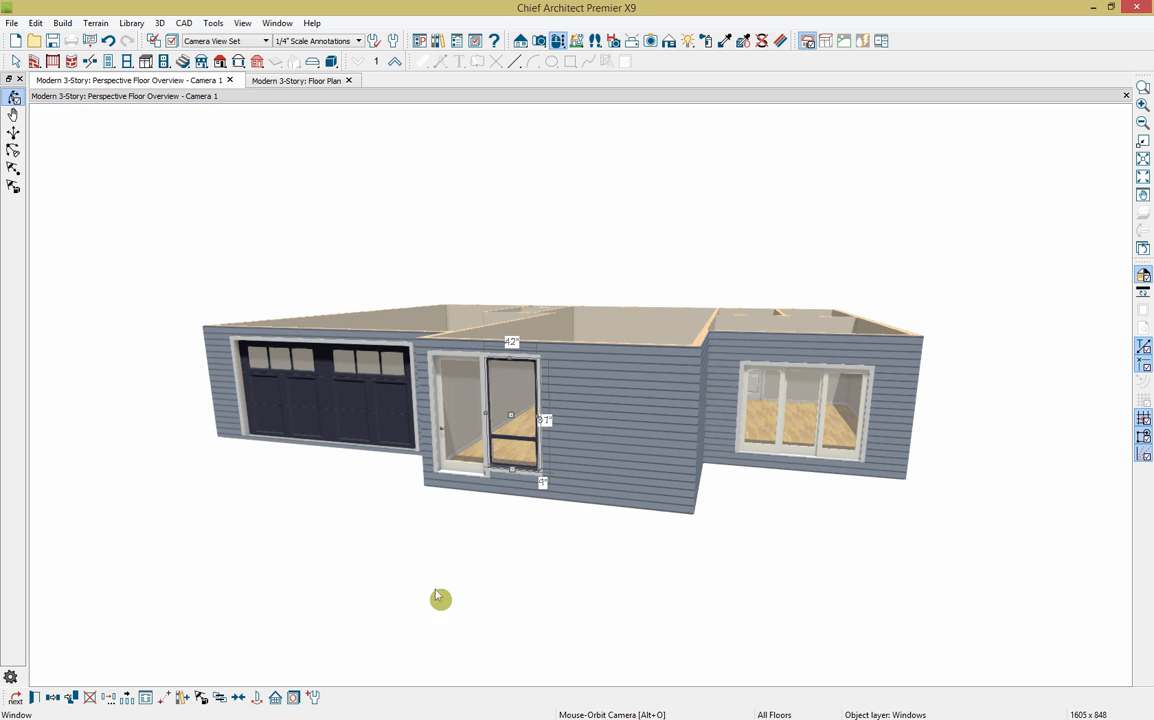
Step: Make the sill-less tall window the default and place two matching windows to its right
click(313, 701)
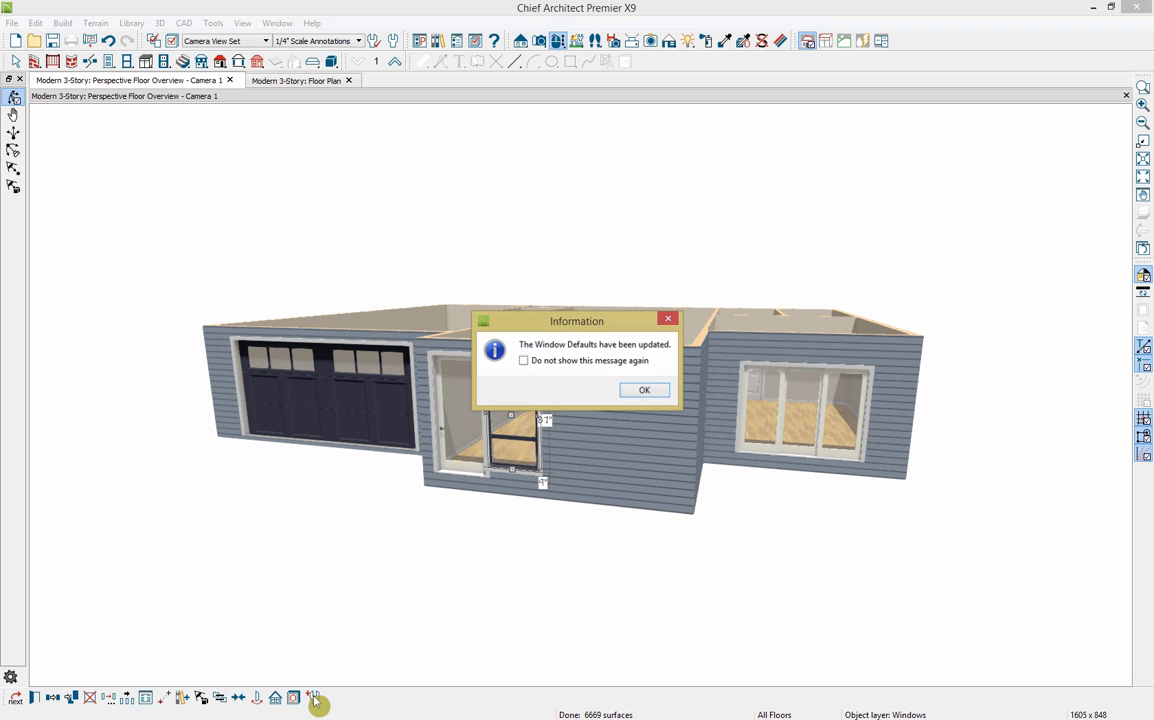
click(654, 394)
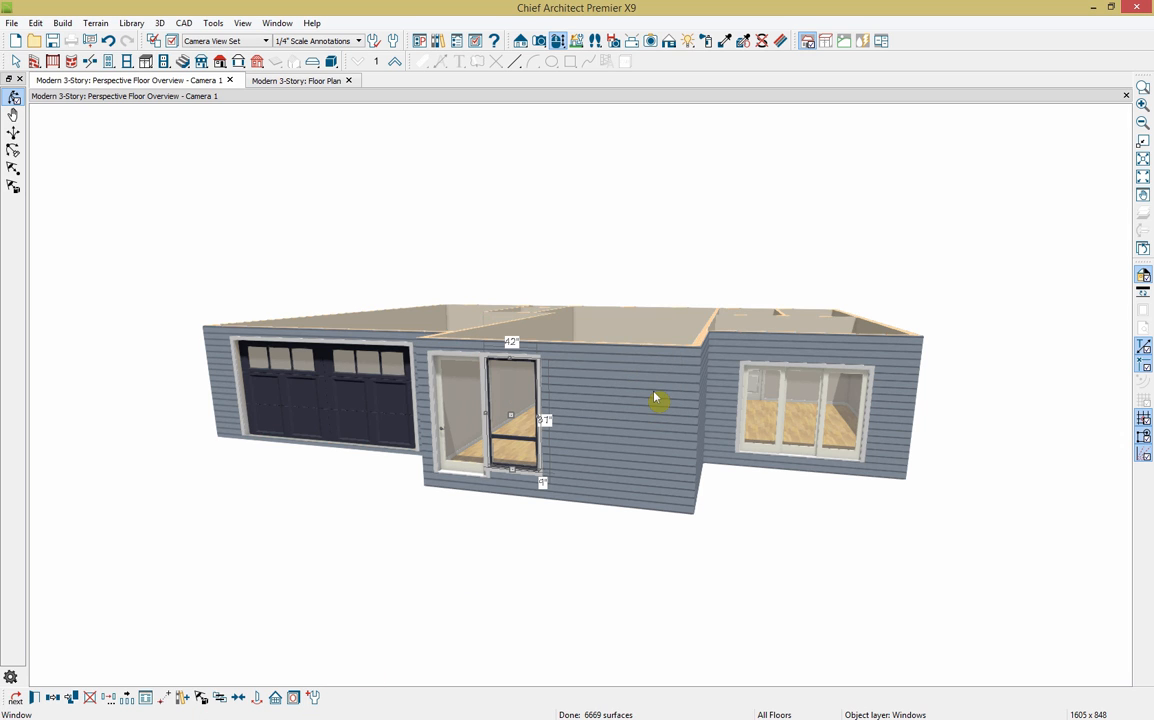
click(127, 61)
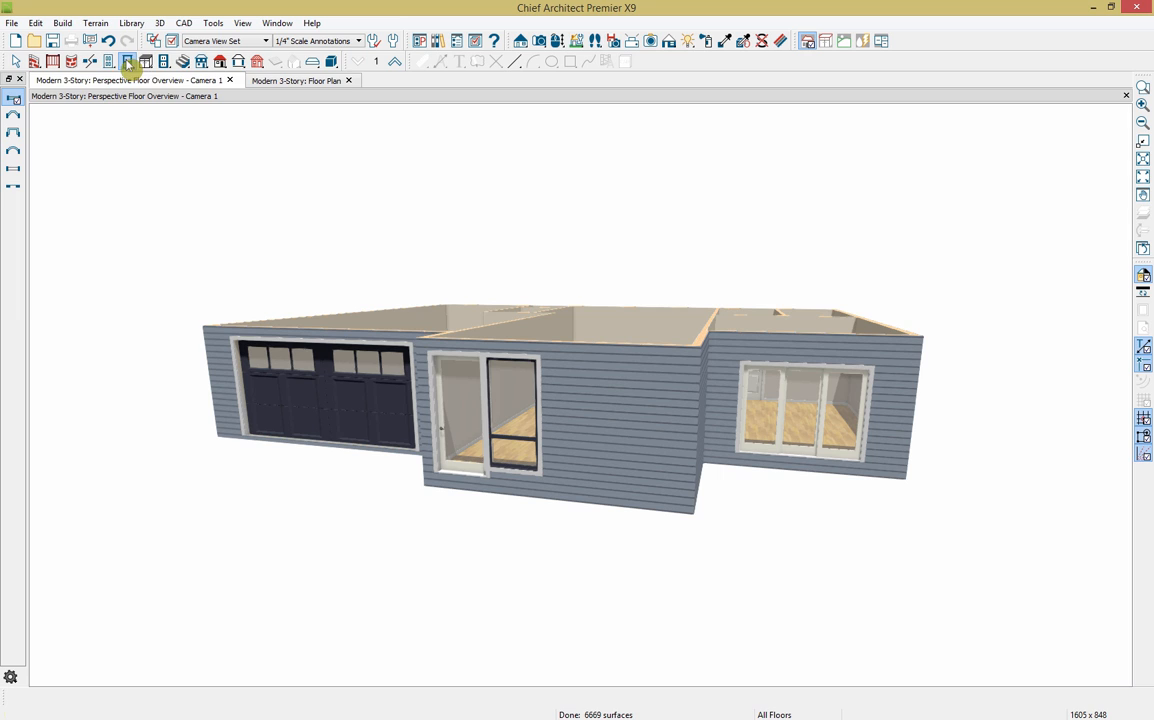
click(554, 394)
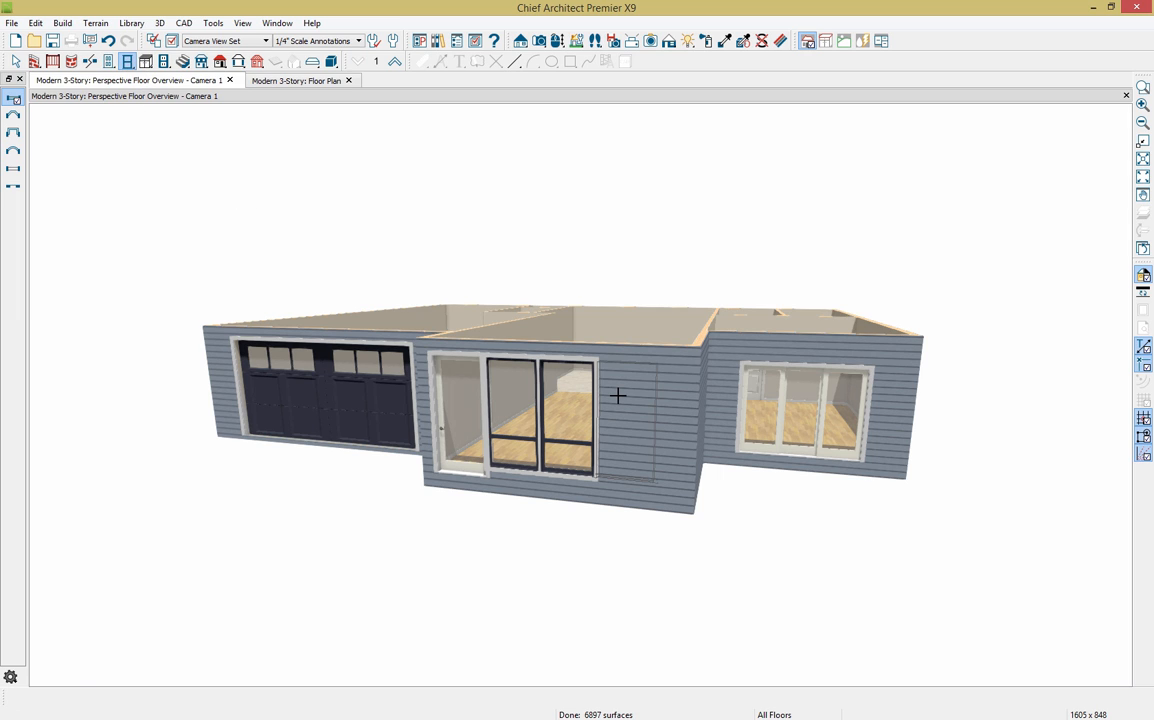
click(618, 396)
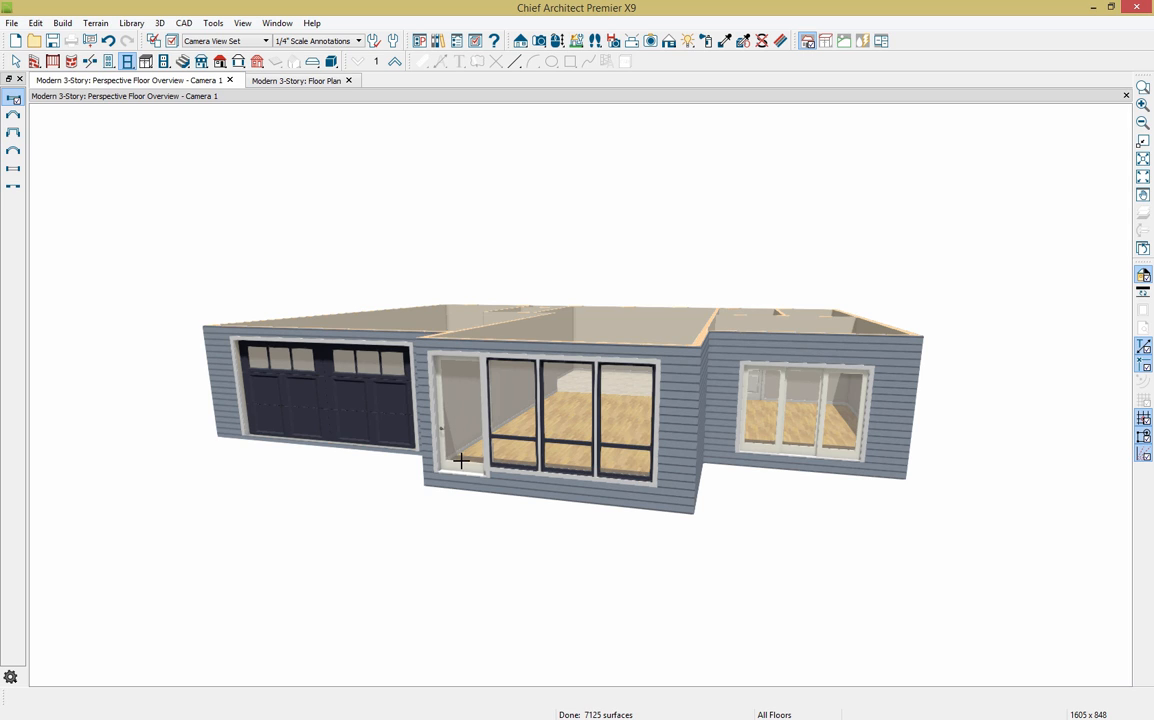
Step: Flip the opening side of the door left of the windows
click(455, 422)
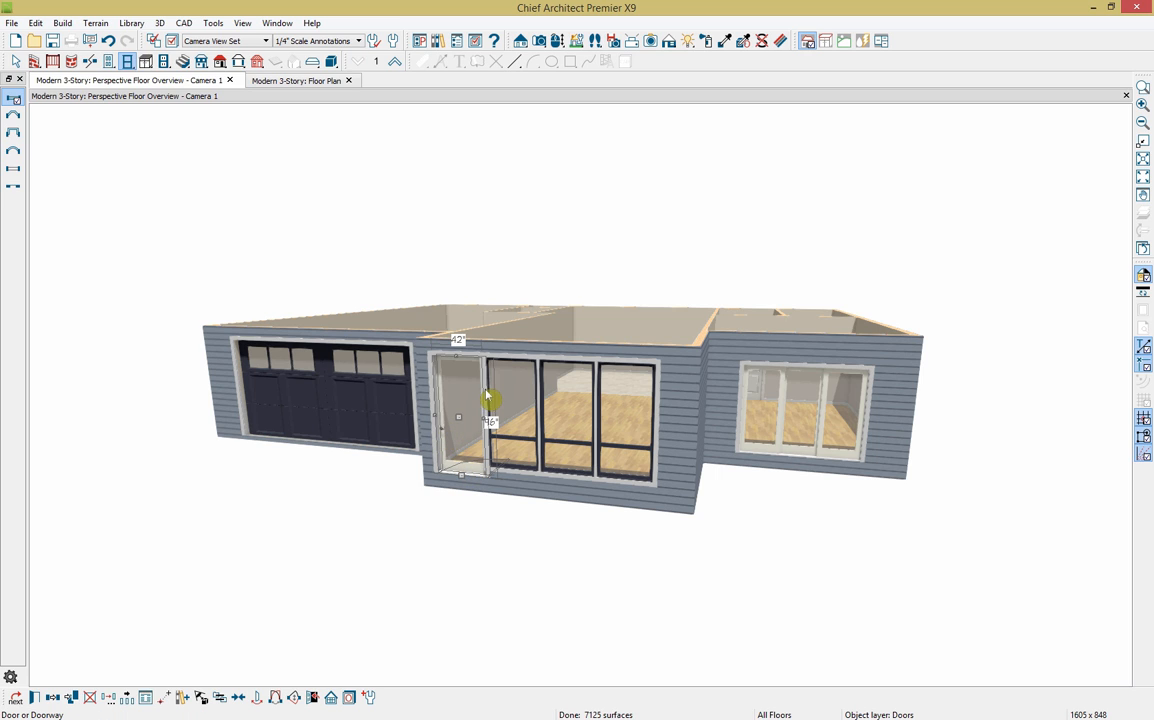
click(277, 699)
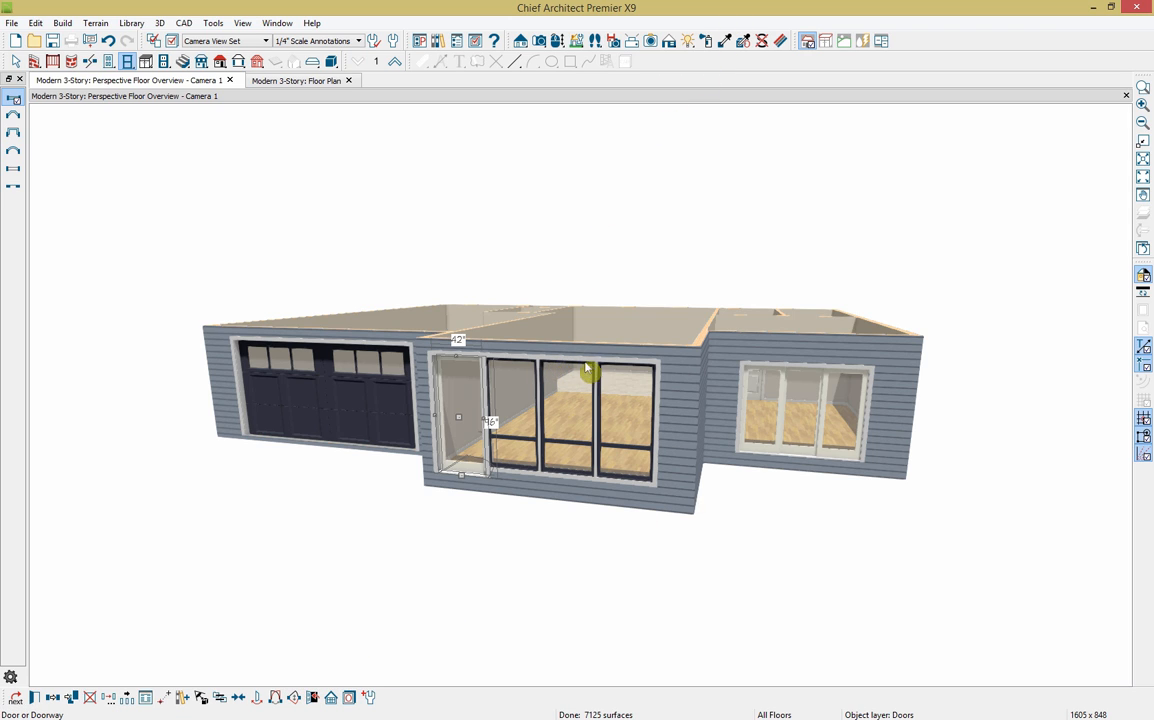
click(729, 44)
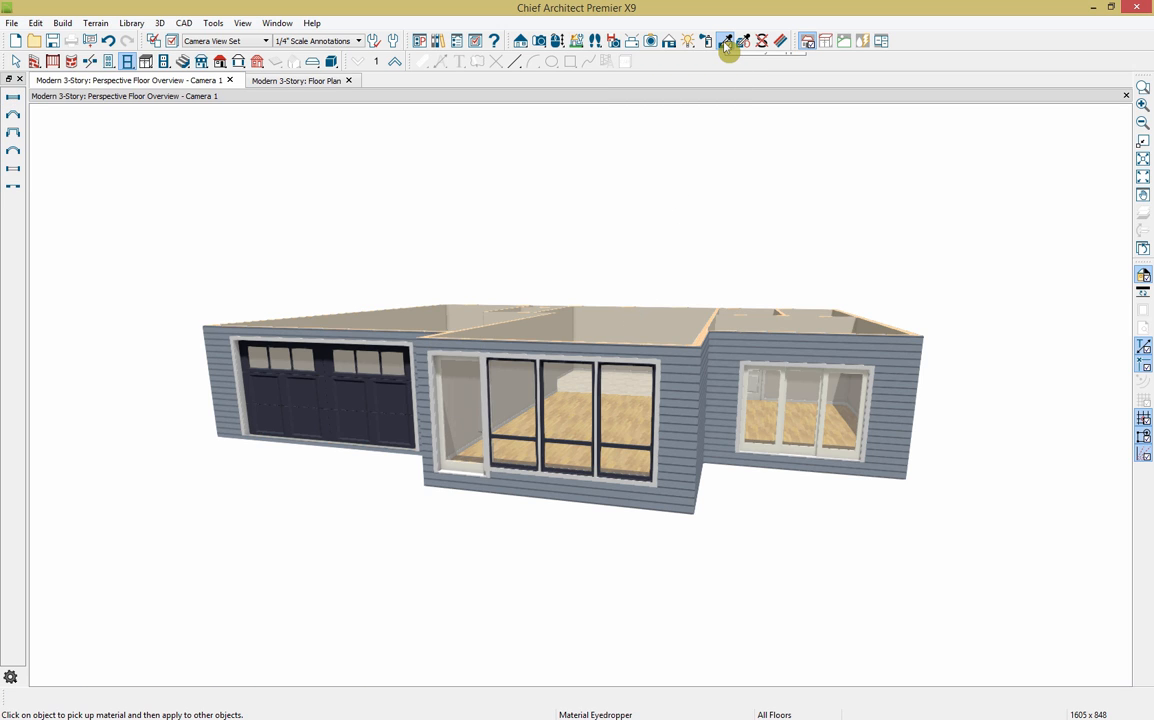
Step: Sample the dark slate frame colour from a new window and paint the door and right window frames
click(609, 437)
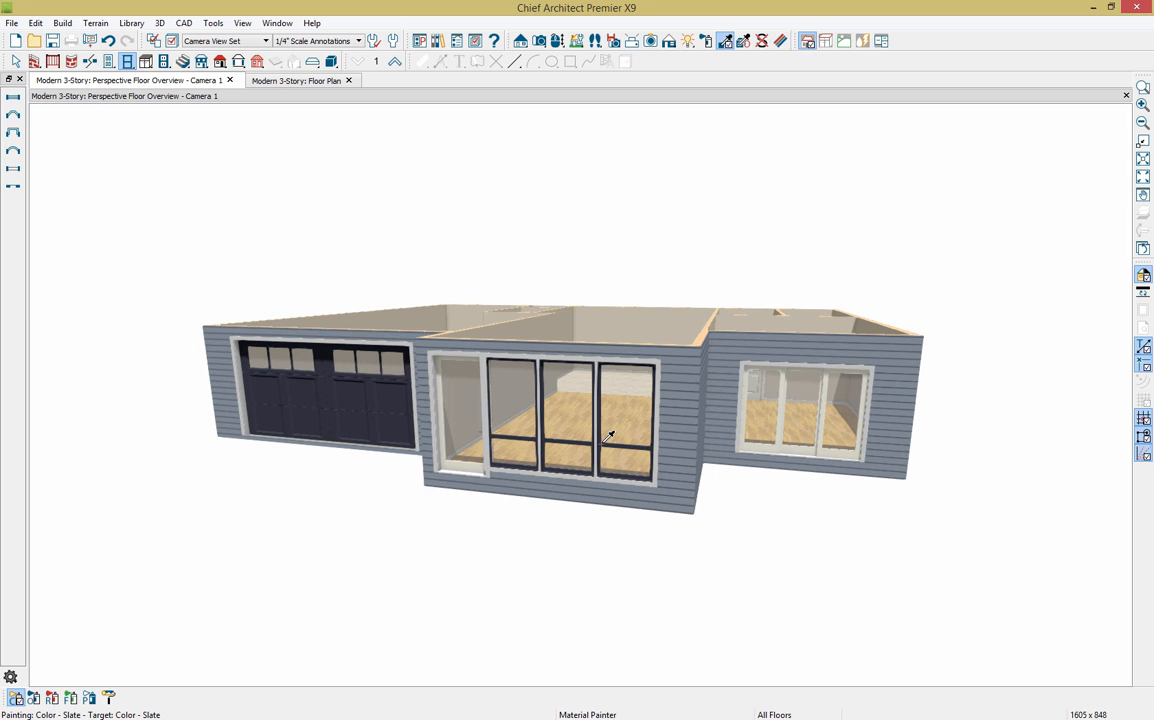
click(470, 470)
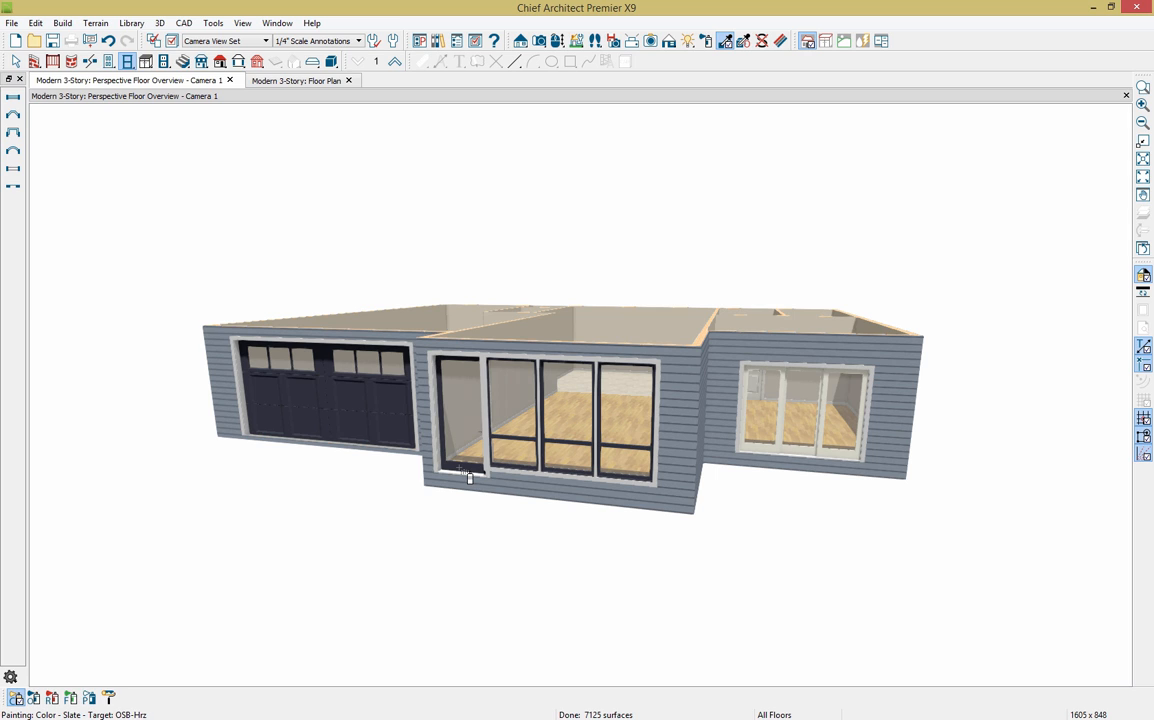
click(763, 453)
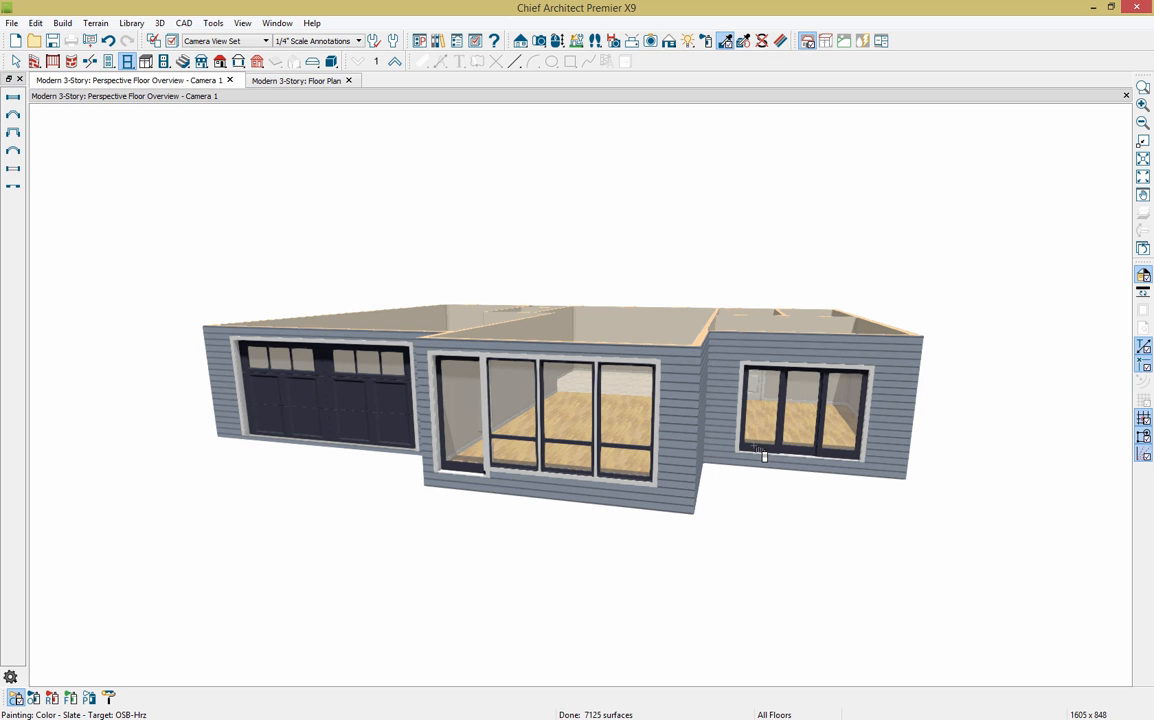
click(1046, 617)
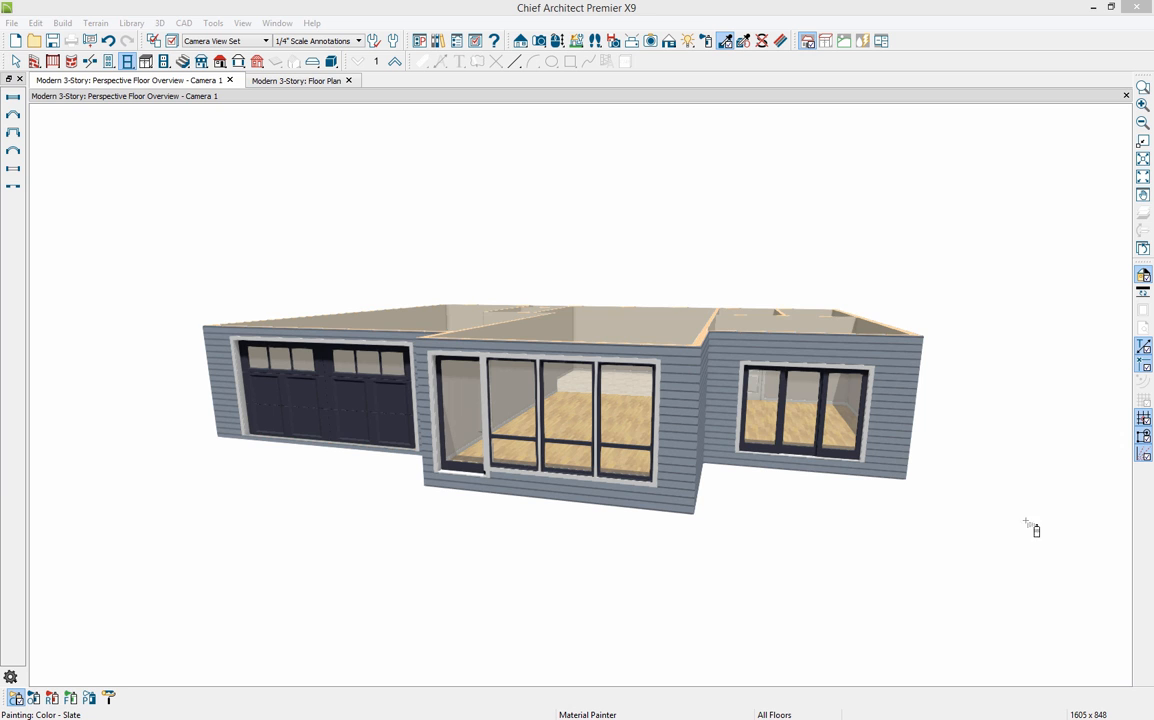
Step: Close the 3D camera view, frame the whole floor plan, and open Build Foundation
click(230, 80)
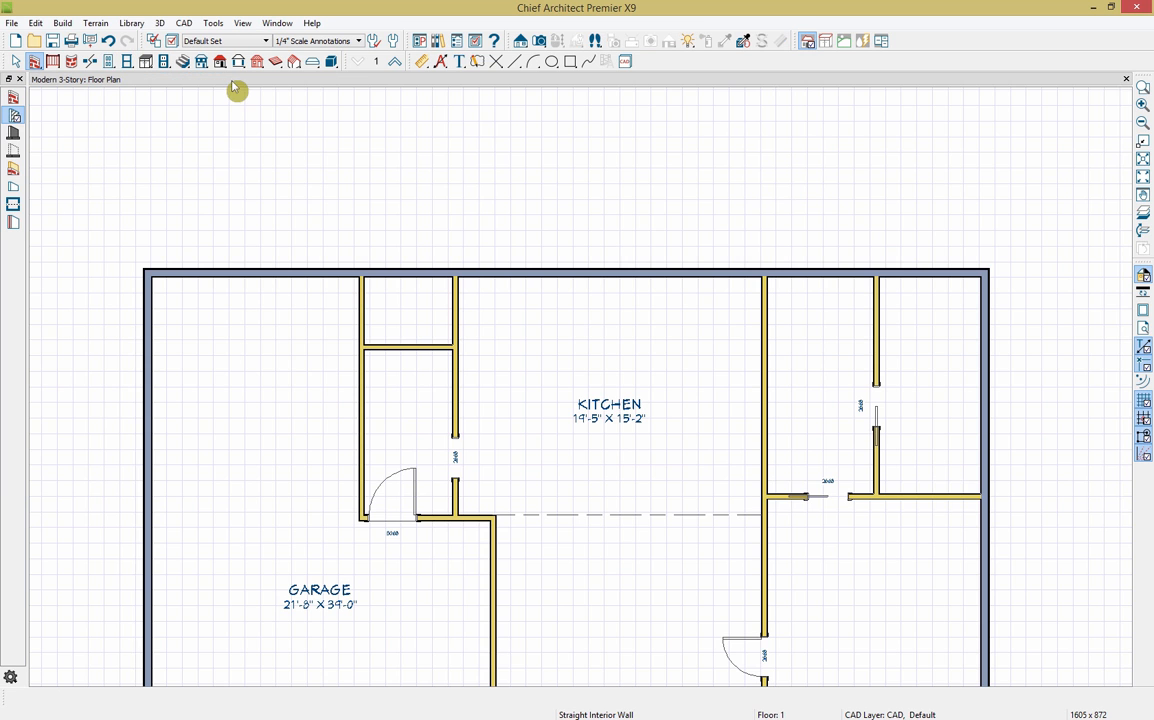
scroll(432, 535, down, 3)
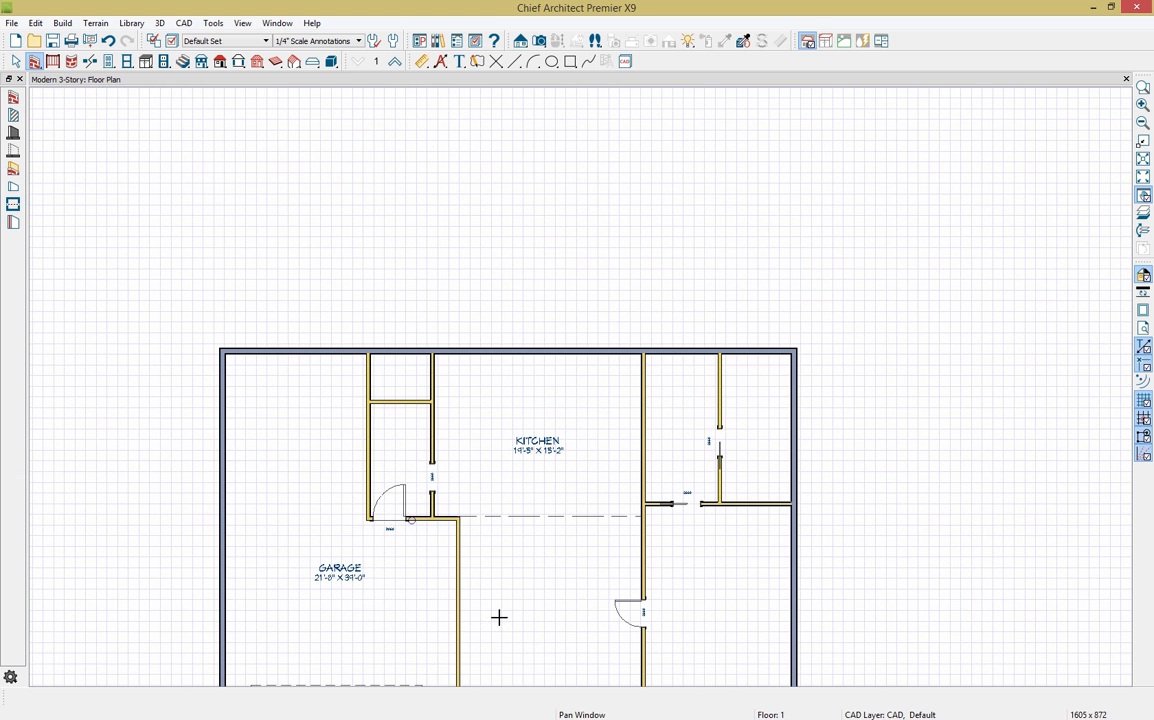
middle_drag(500, 617, 535, 426)
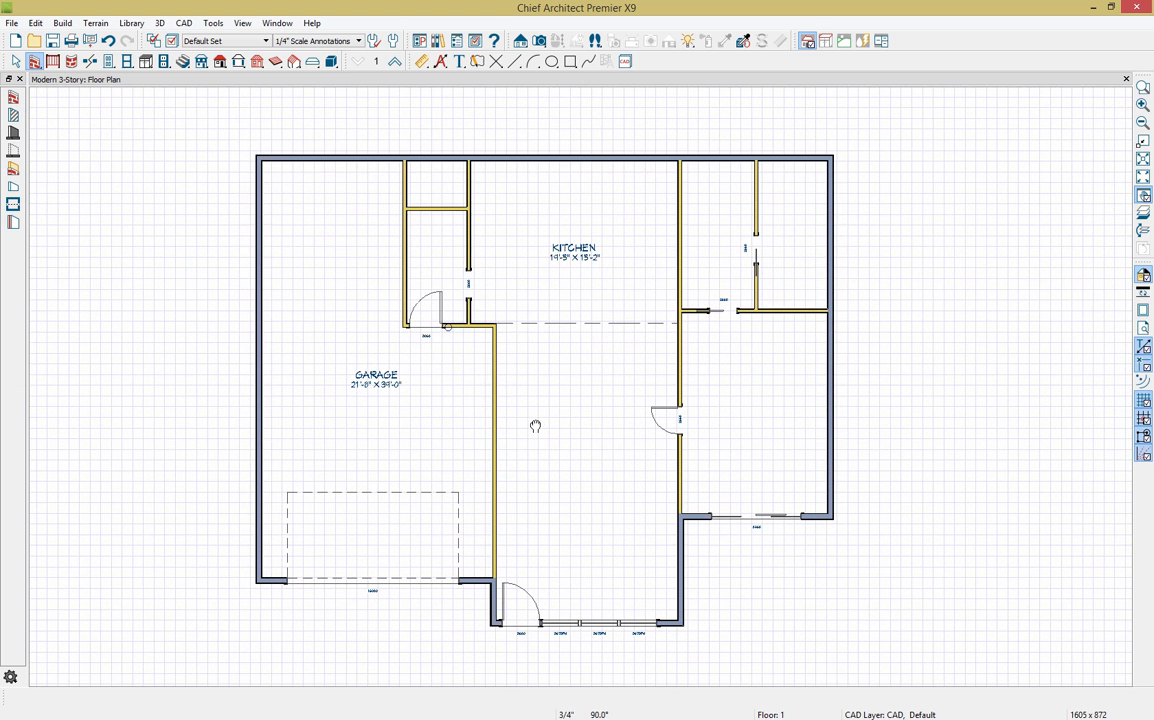
click(201, 62)
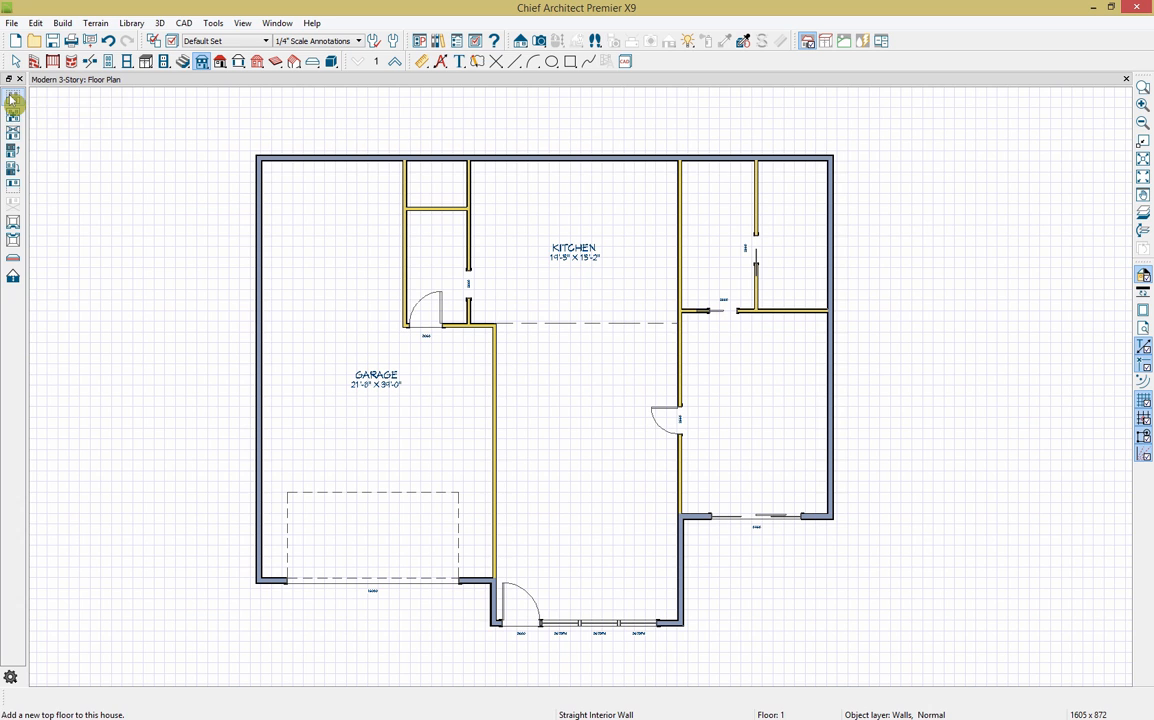
click(15, 198)
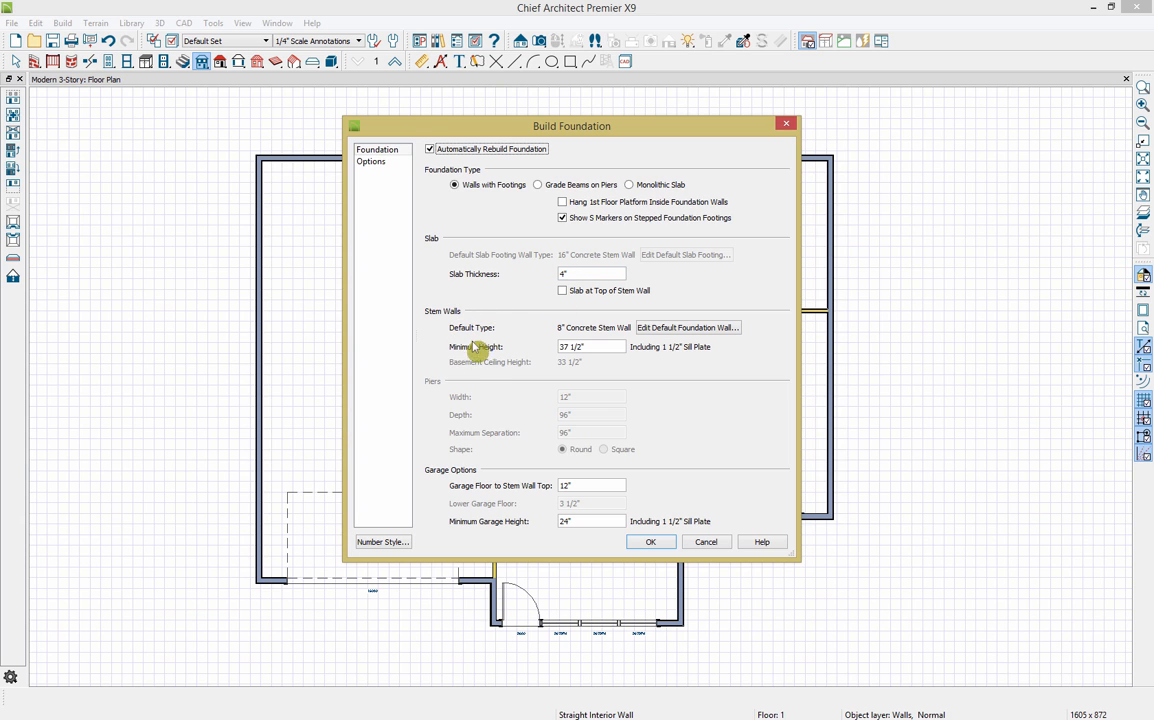
Step: Review the 8" Concrete Stem Wall foundation defaults and options, then build the foundation with footings
click(667, 330)
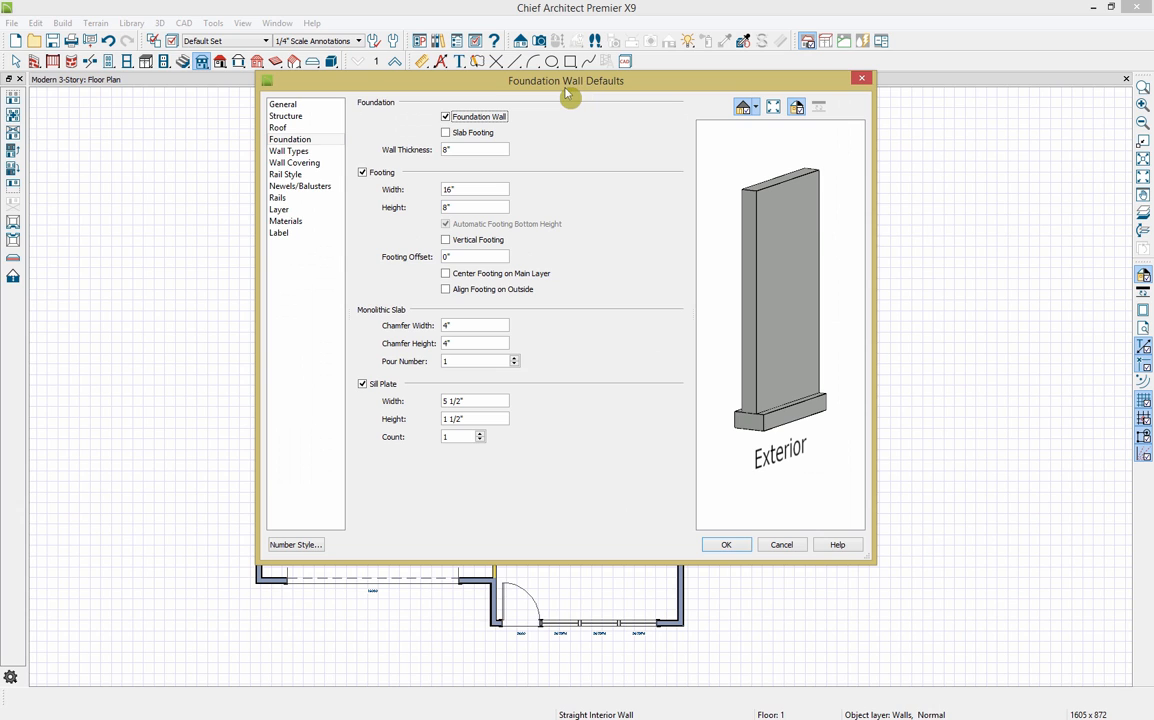
click(291, 152)
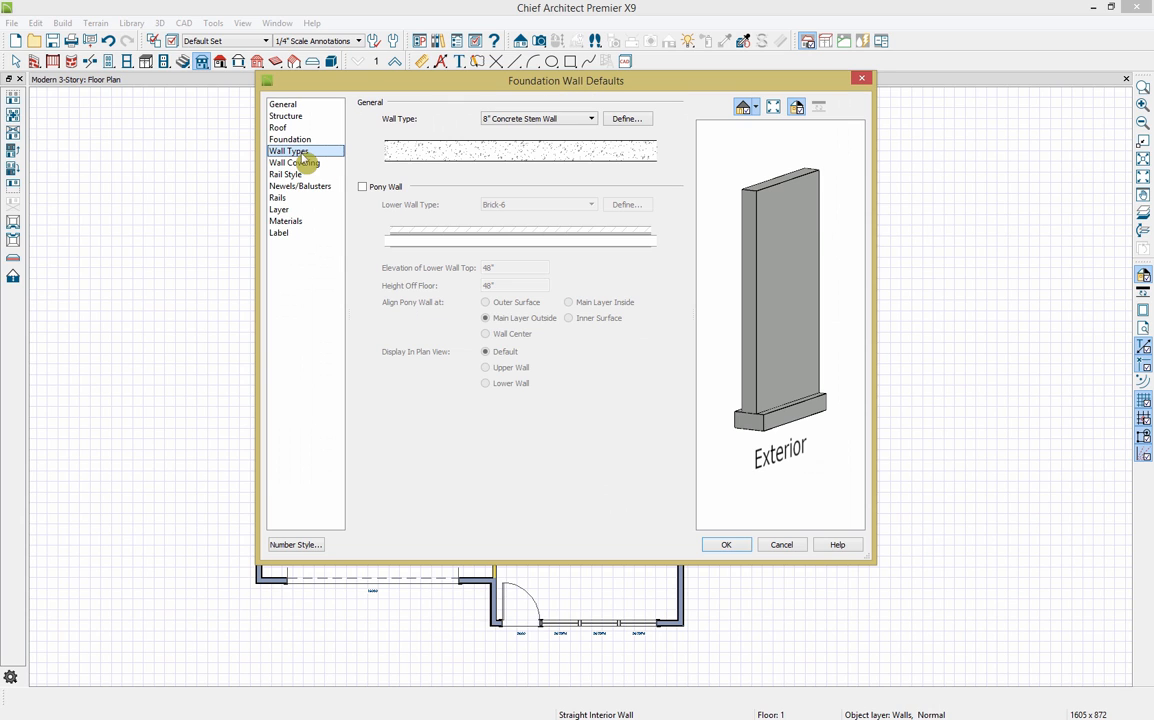
click(588, 119)
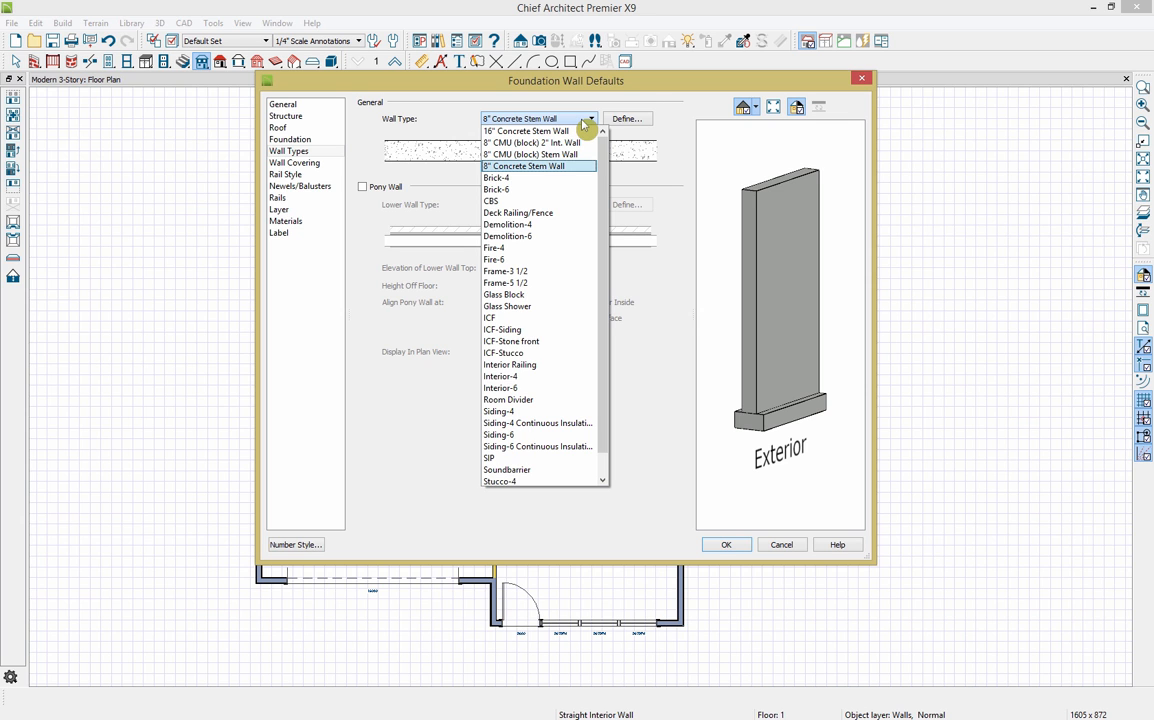
click(625, 120)
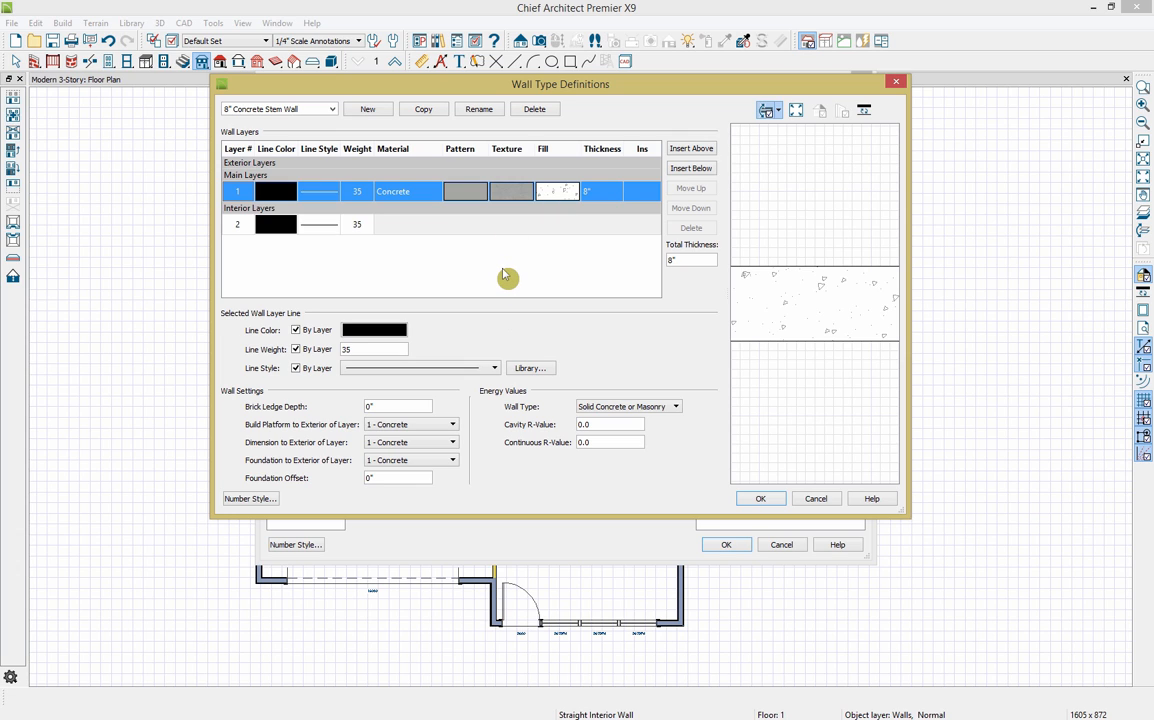
click(818, 499)
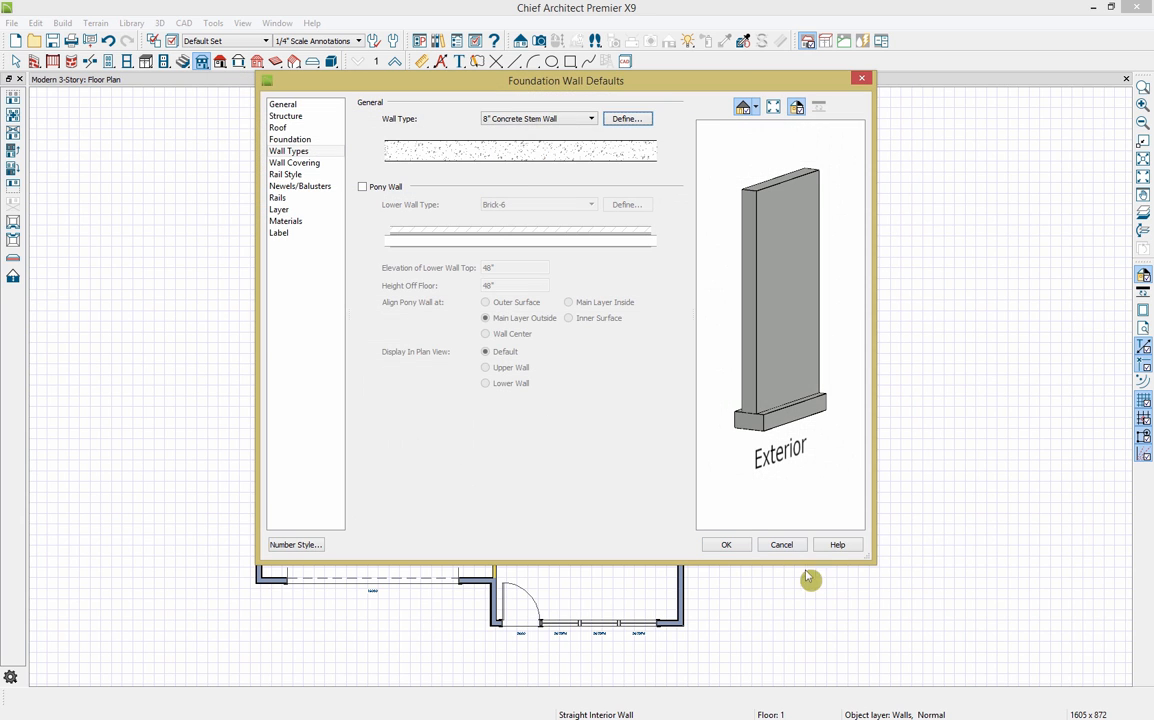
click(783, 545)
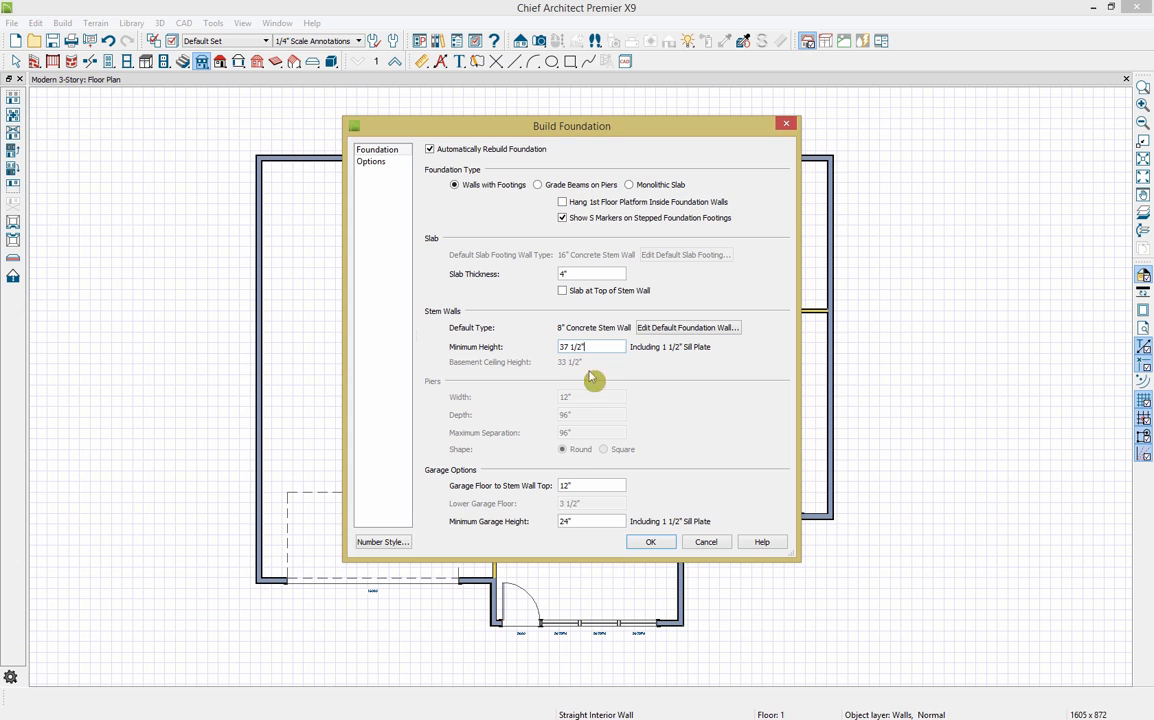
click(392, 165)
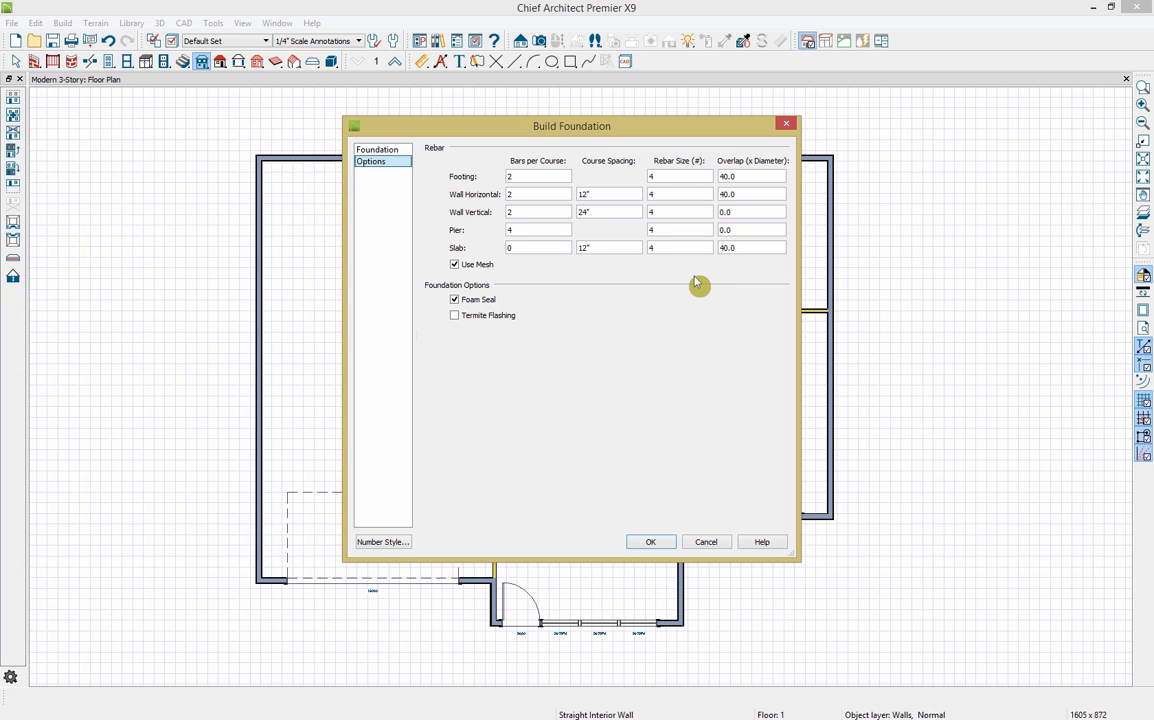
click(652, 543)
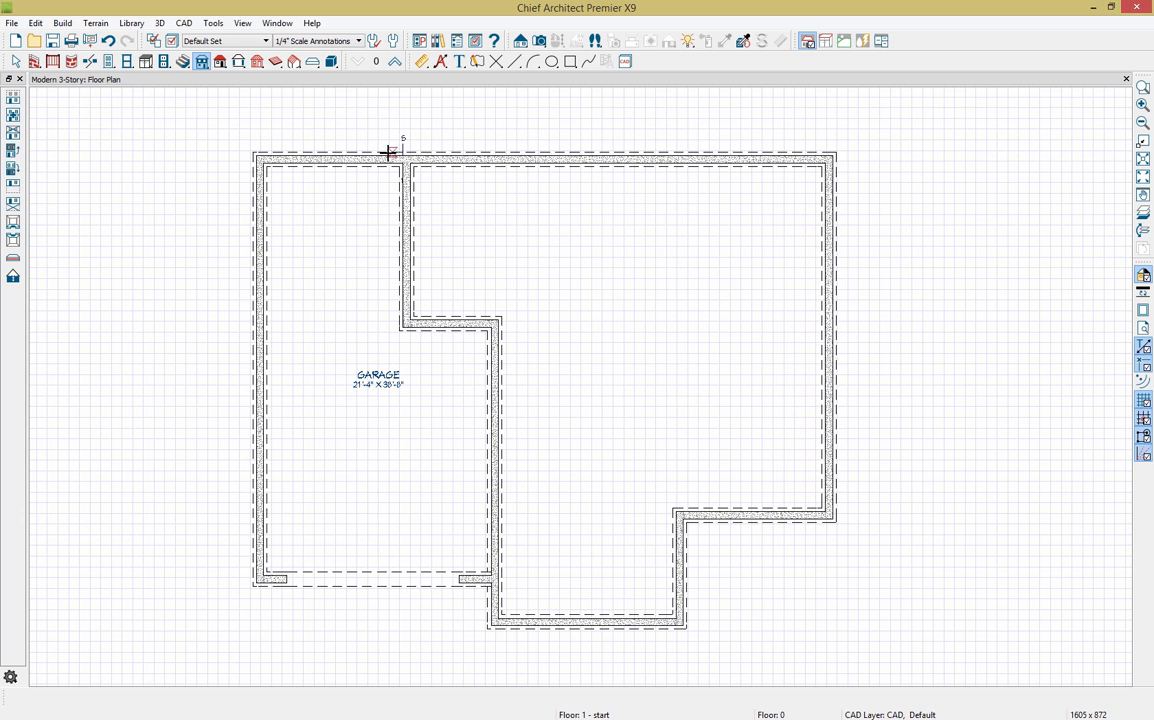
Step: Open a 3D overview of the foundation and dock the floor plan beside it
click(541, 44)
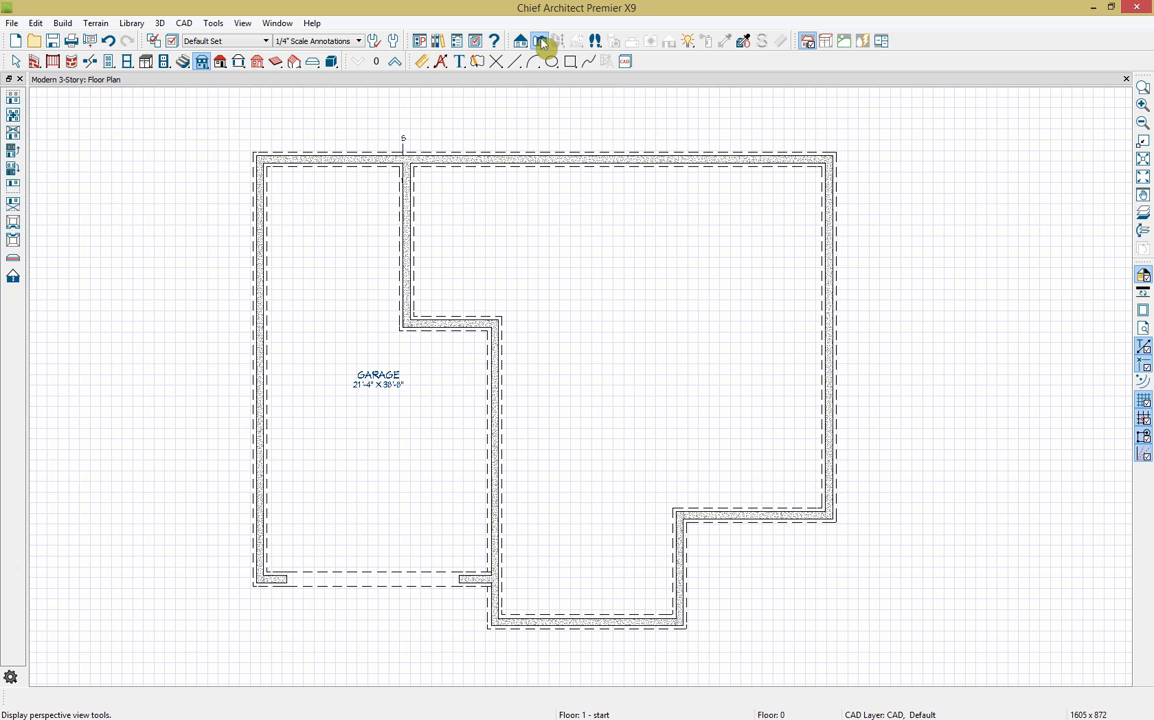
click(13, 158)
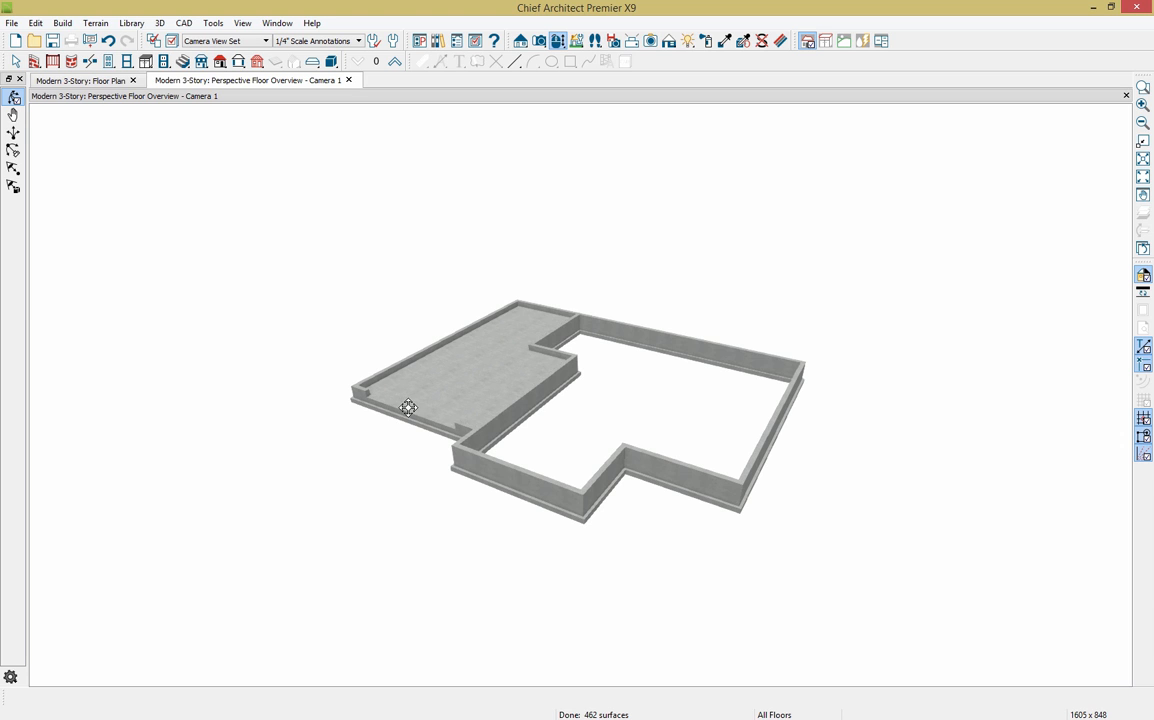
click(119, 100)
drag(117, 93, 101, 124)
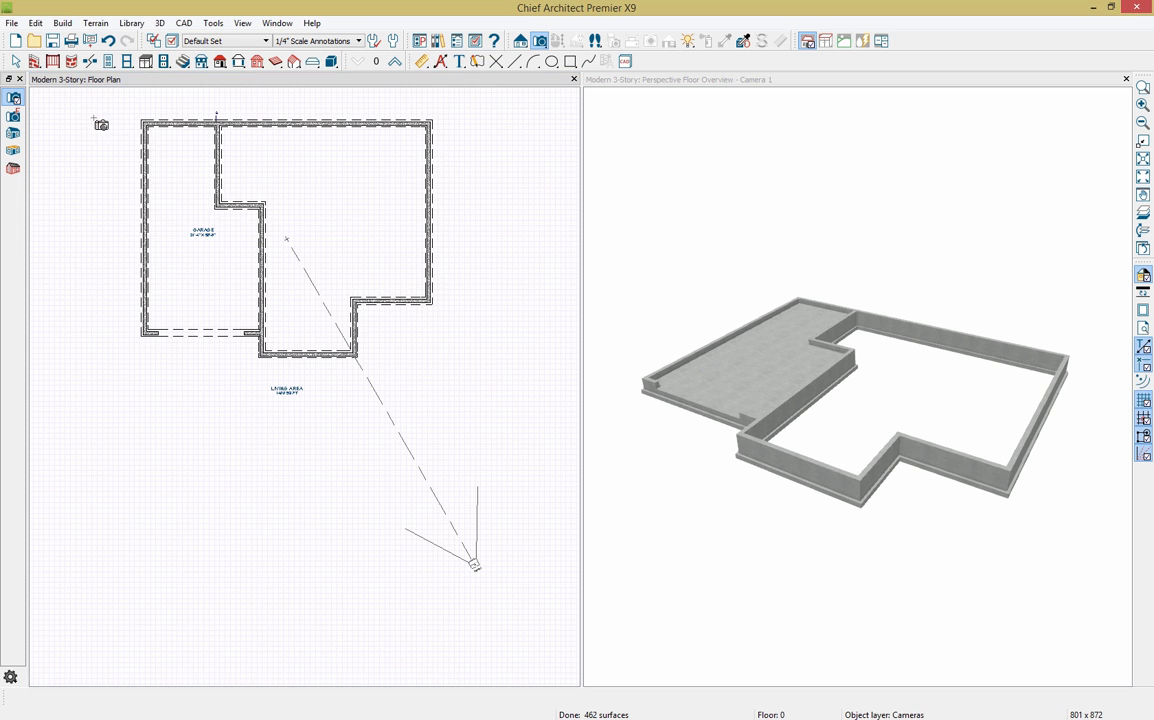
Step: Go up to the Floor 1 plan, frame it, and select the vertical interior wall beside the kitchen
click(395, 63)
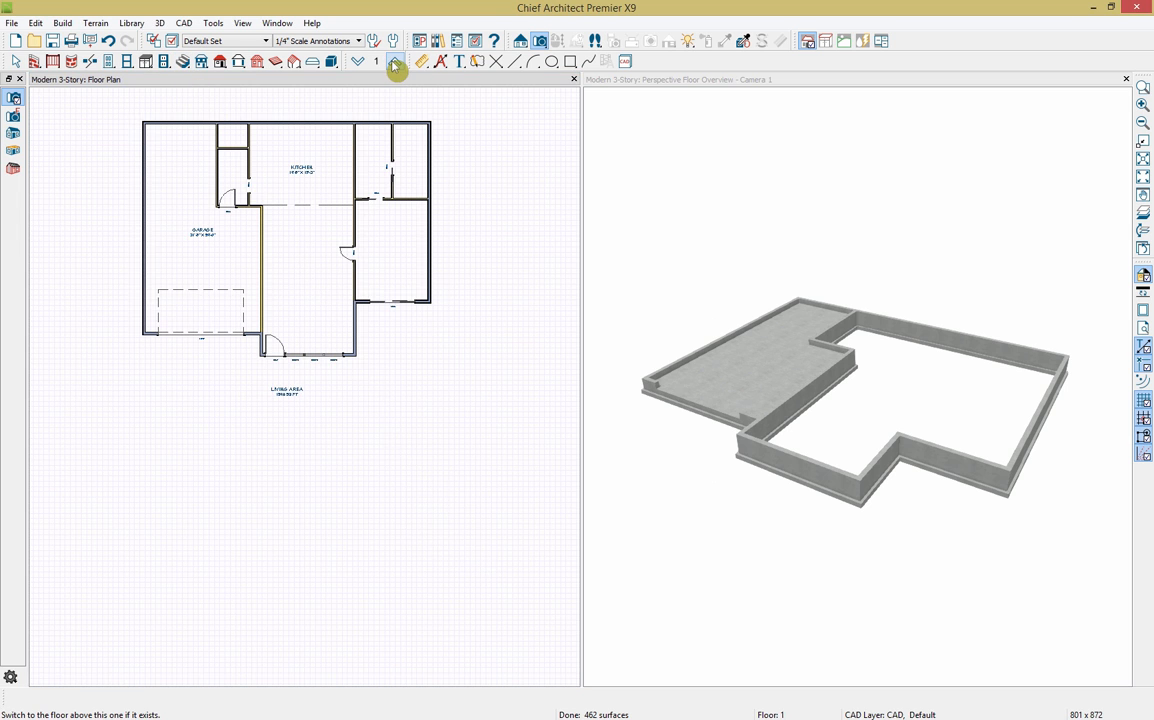
scroll(316, 120, up, 3)
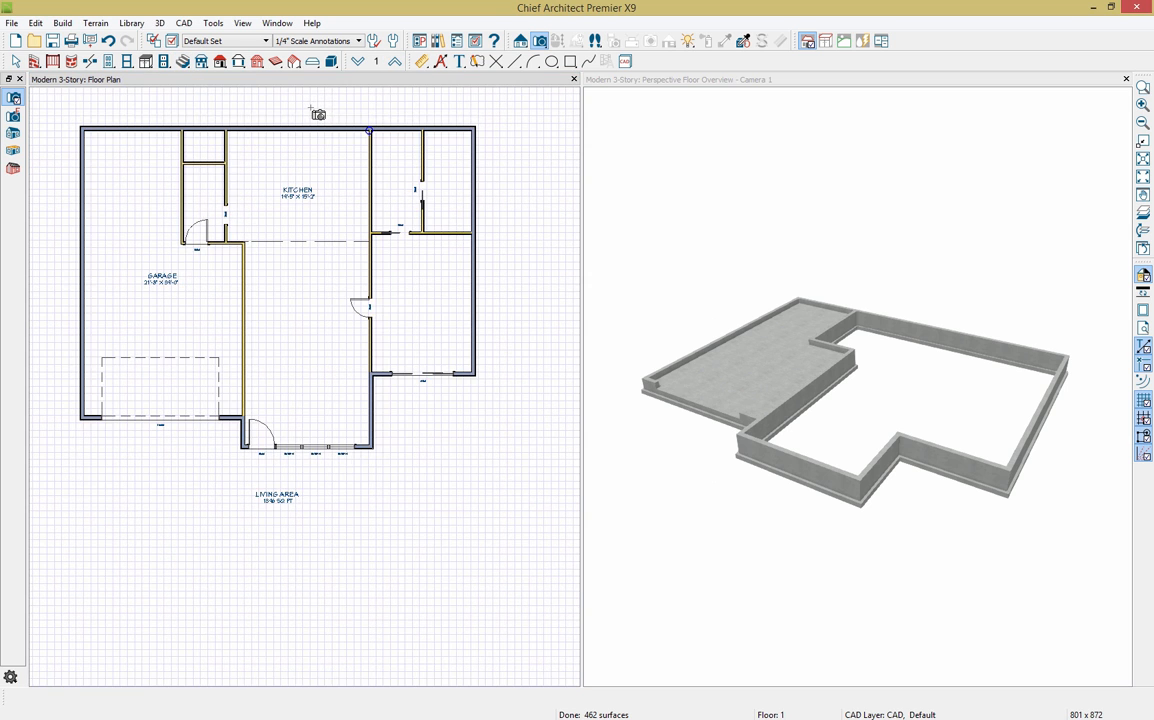
middle_drag(309, 111, 320, 158)
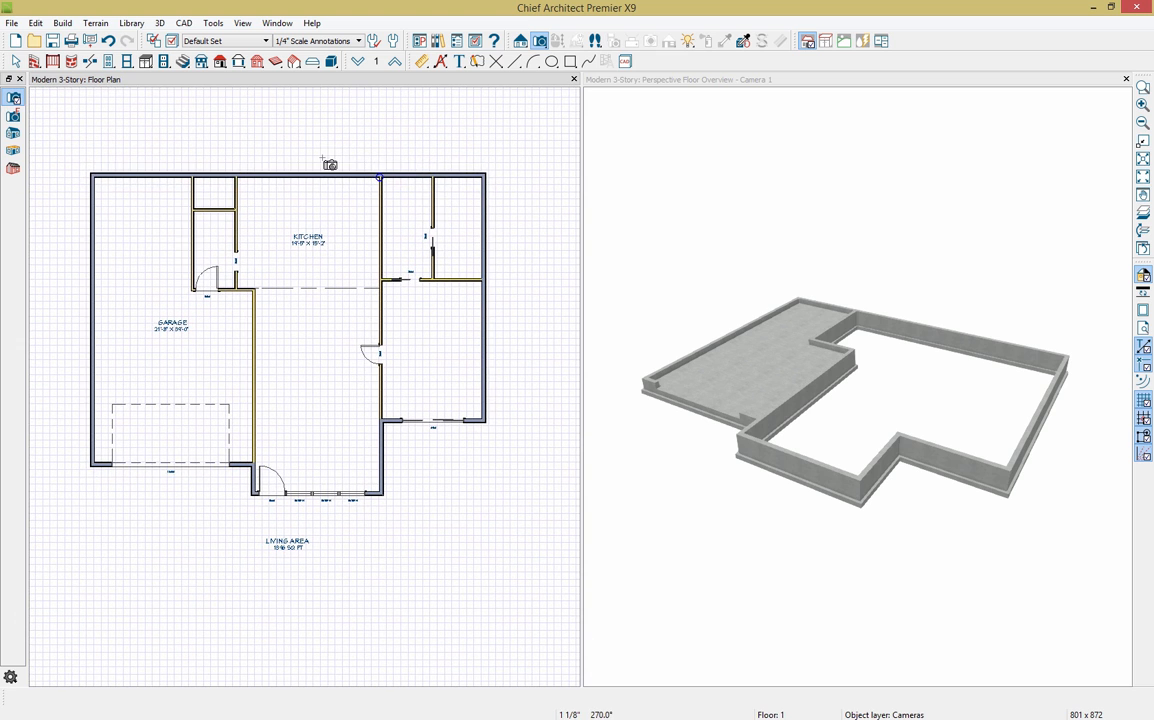
click(380, 166)
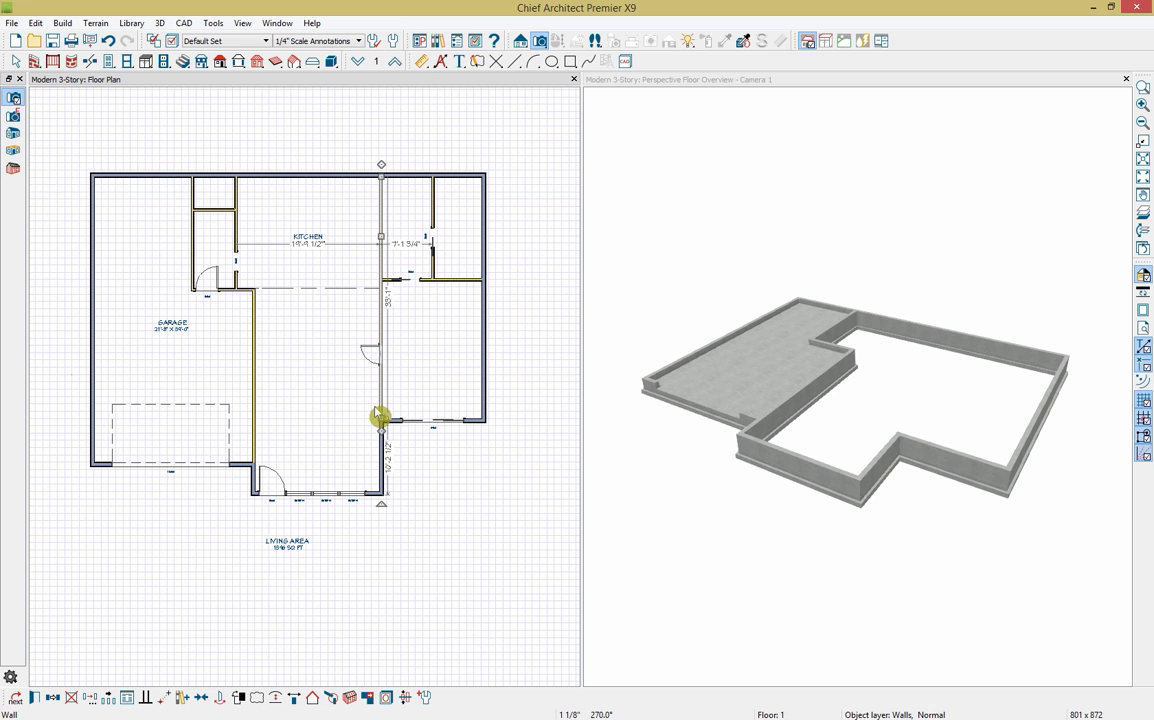
Step: Make the kitchen-side interior wall a bearing wall so a foundation wall is created beneath it
click(36, 698)
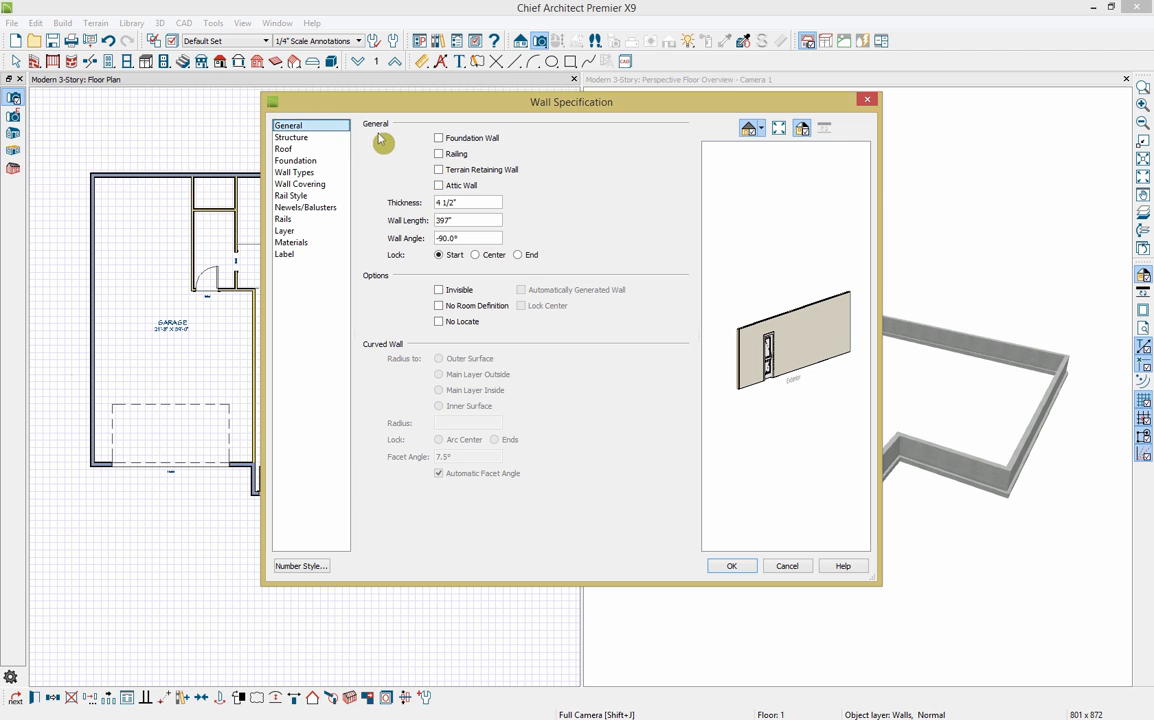
click(291, 138)
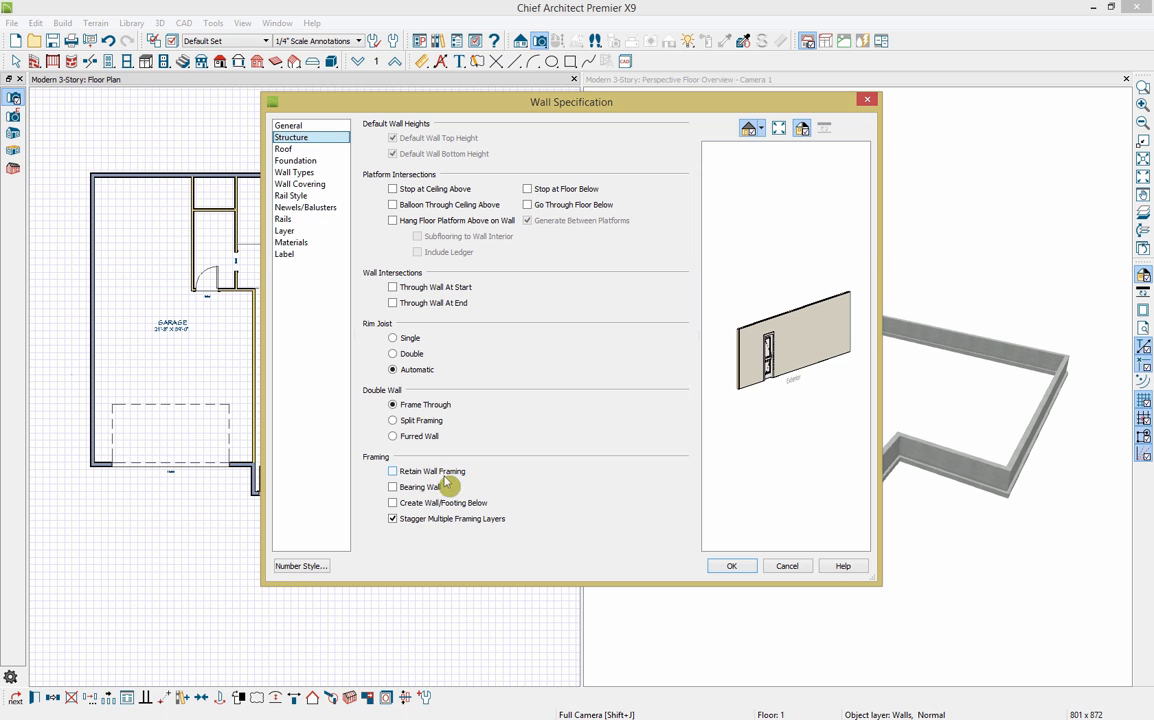
click(418, 487)
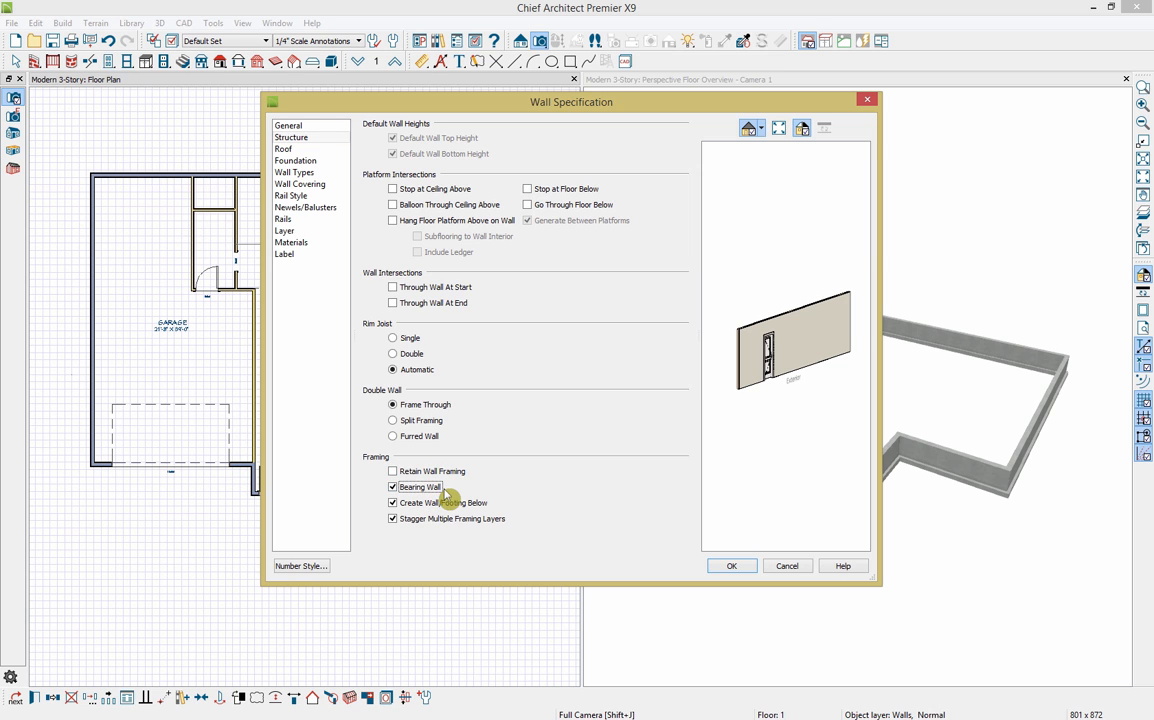
click(742, 569)
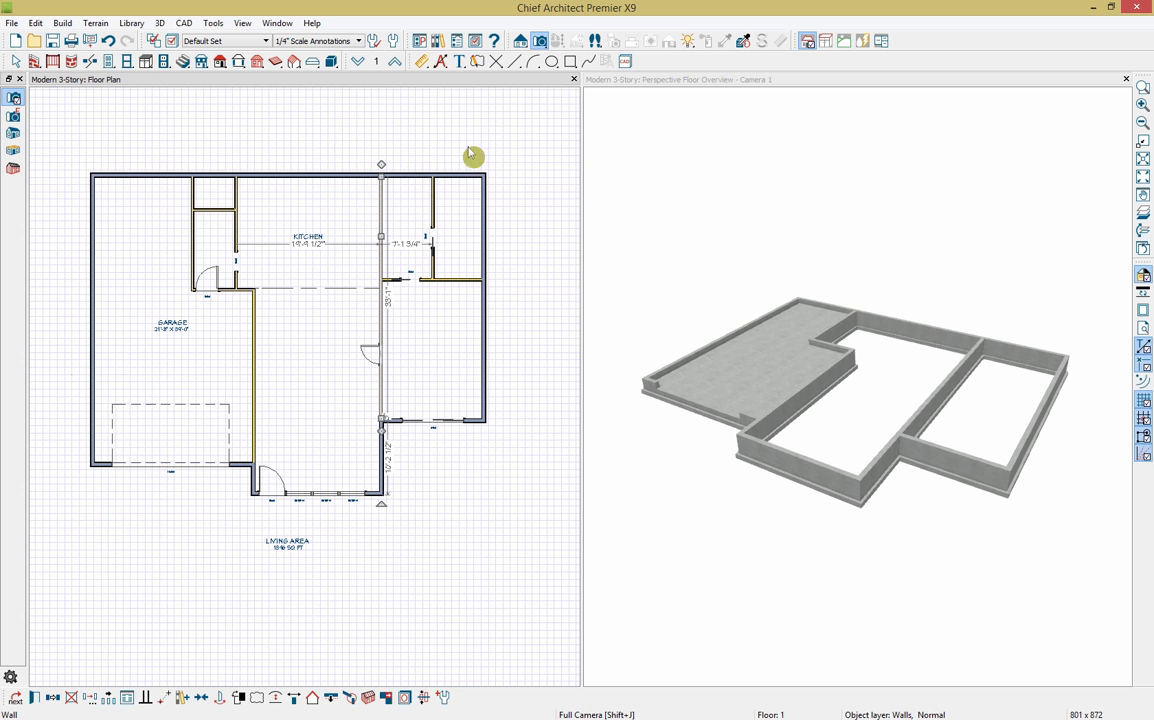
click(660, 79)
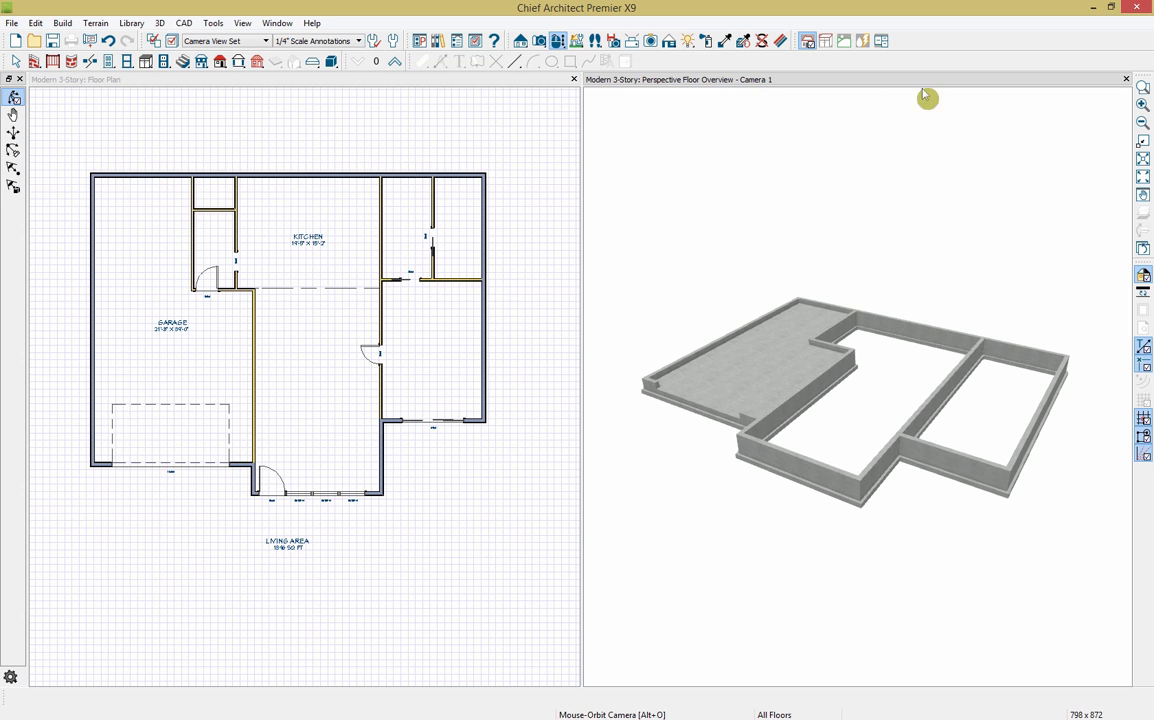
Step: Close the 3D overview and add Floor 2 derived from the first floor, keeping default heights
click(1126, 79)
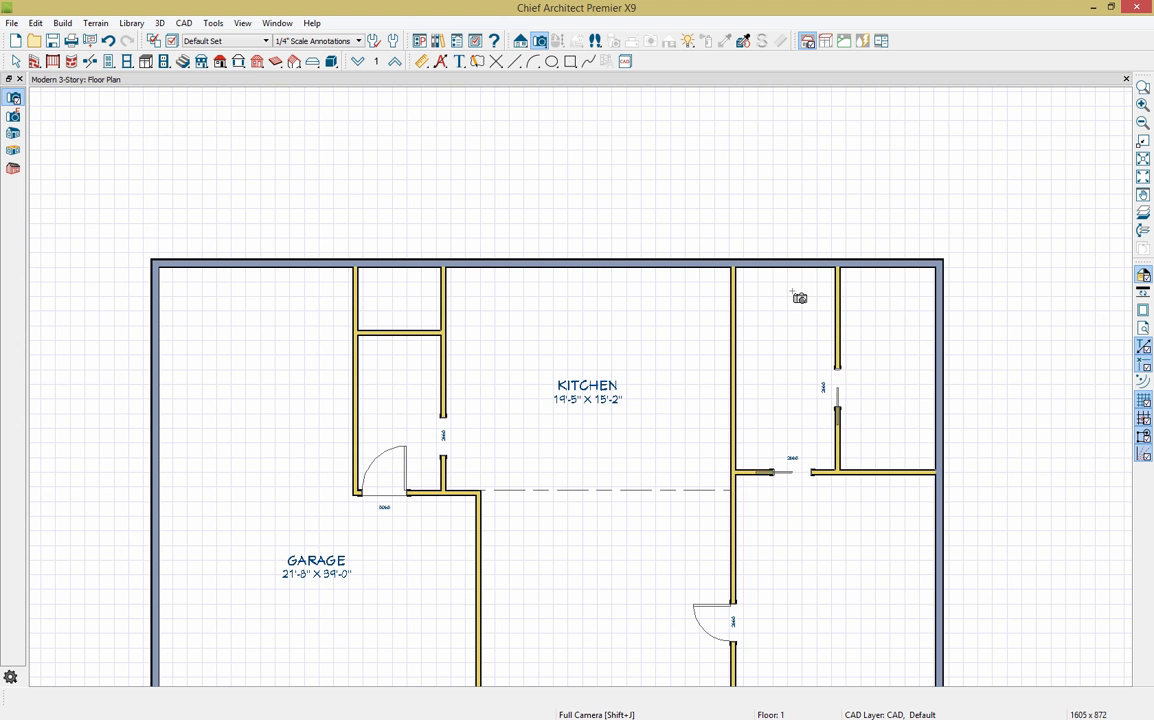
scroll(716, 362, down, 2)
middle_drag(714, 283, 713, 286)
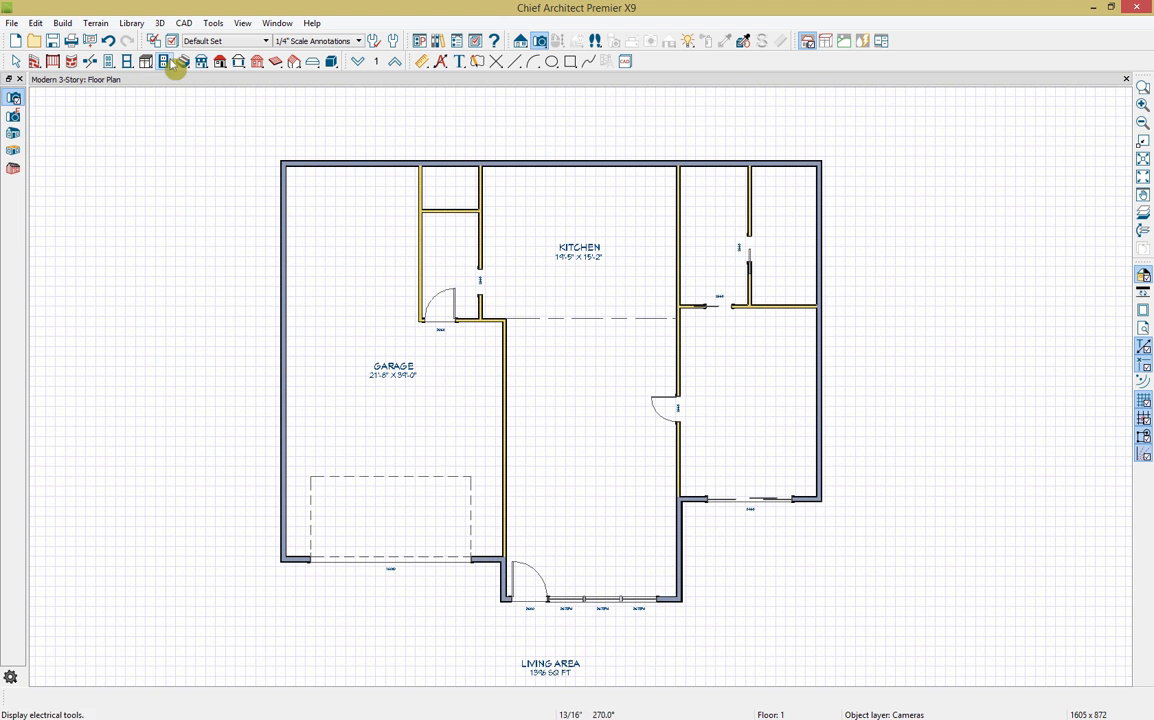
click(201, 62)
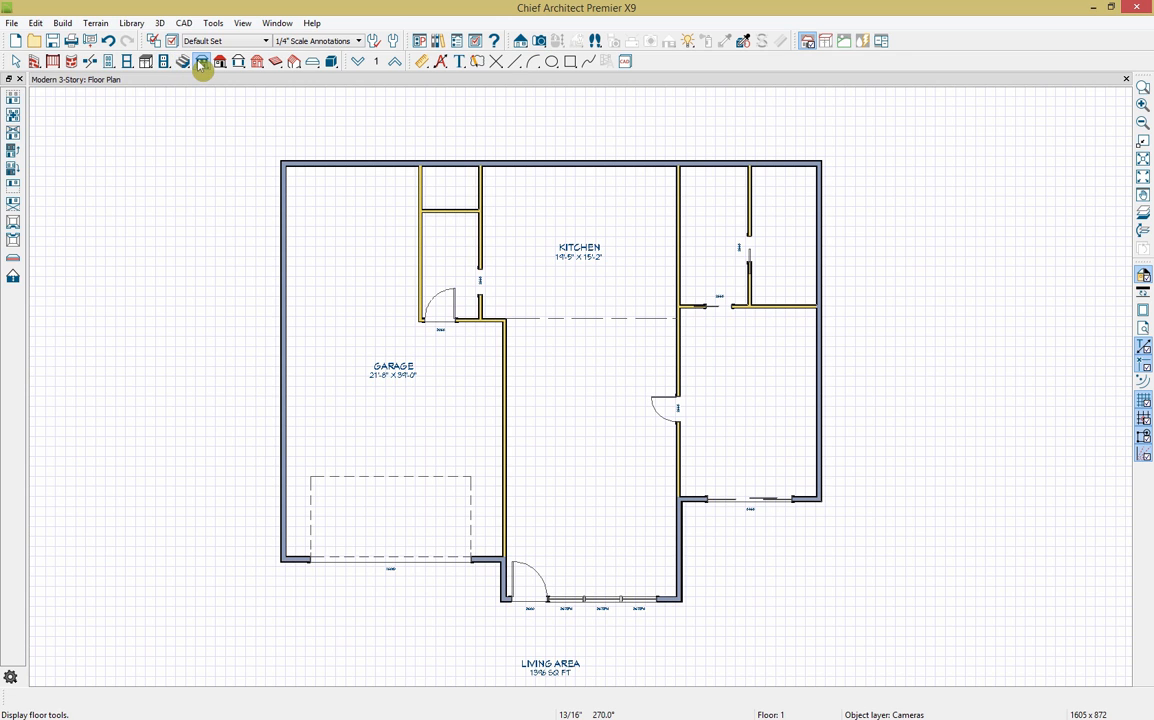
click(13, 97)
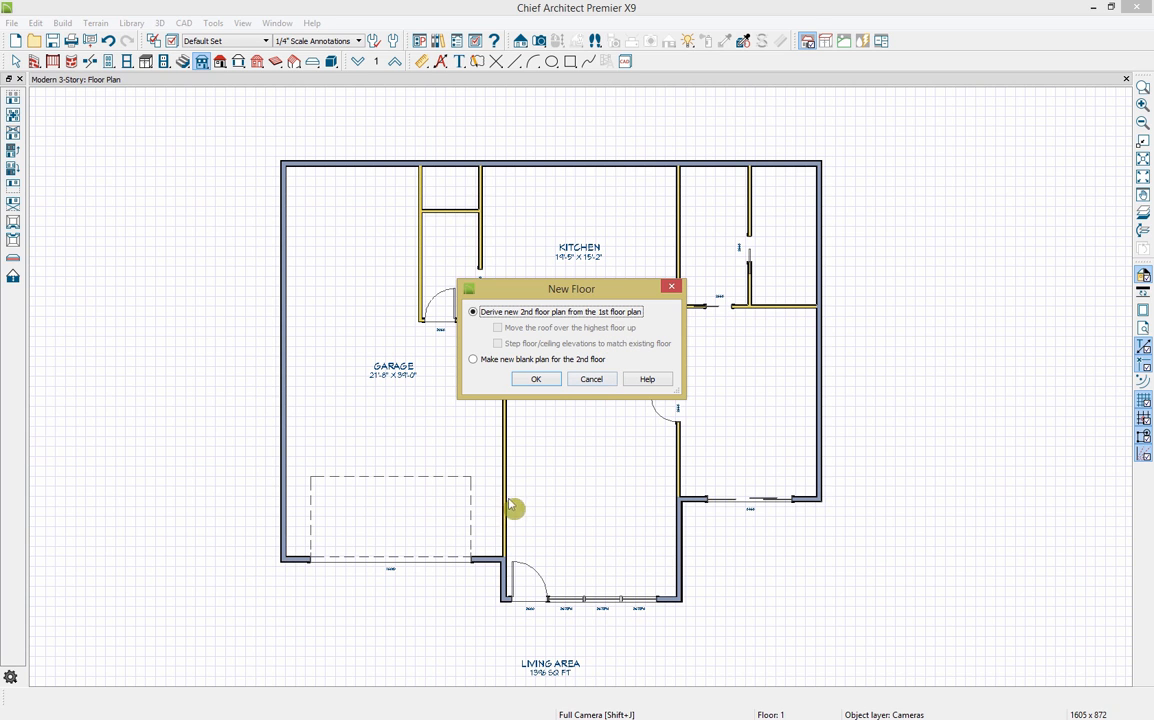
click(540, 382)
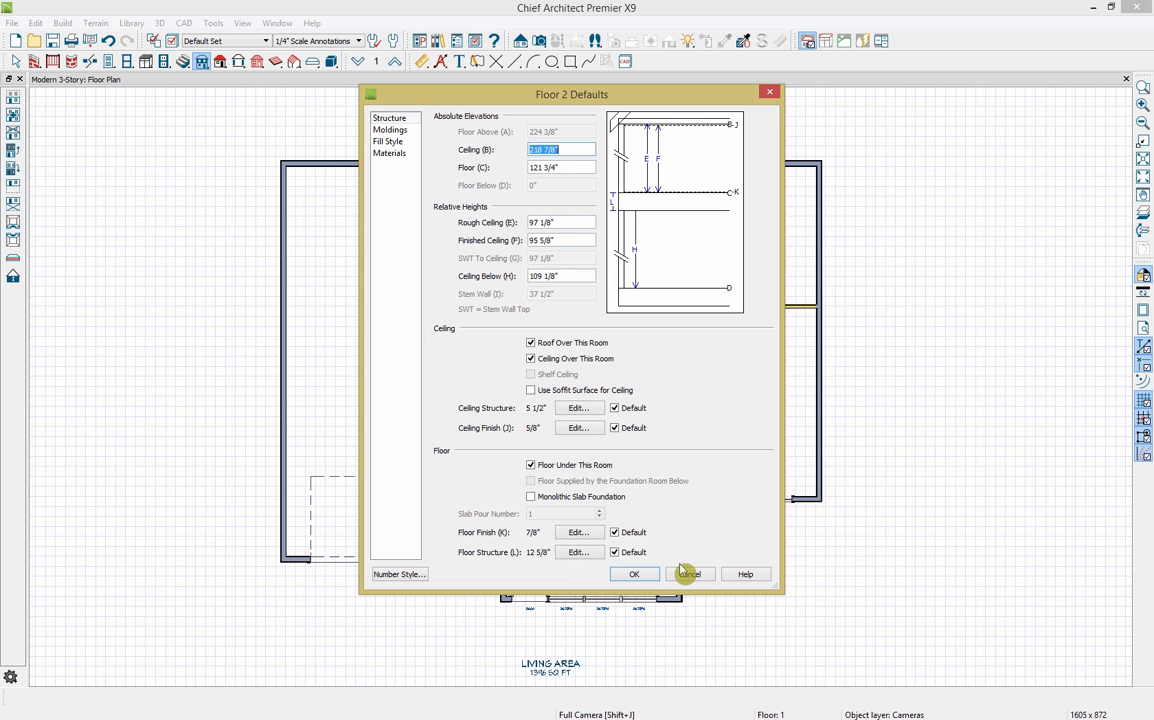
click(635, 576)
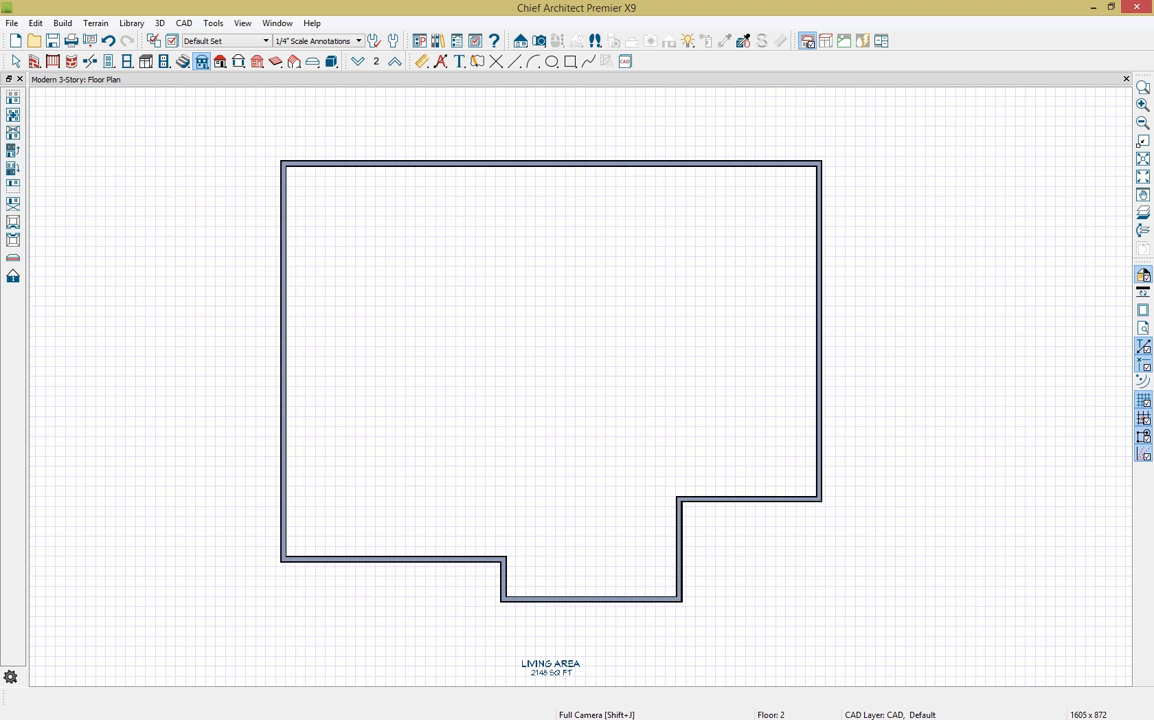
Step: Show the reference floor, move the right wall onto the interior wall line, and set the depth to 33'
click(1143, 216)
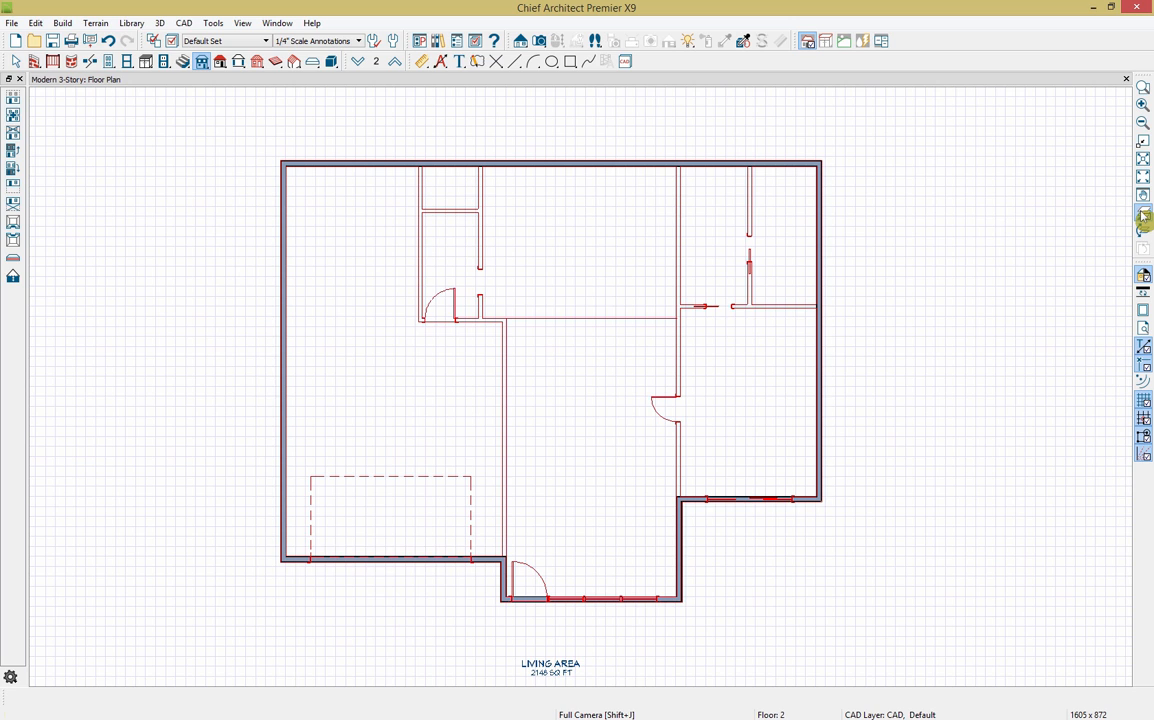
click(818, 333)
drag(818, 333, 682, 372)
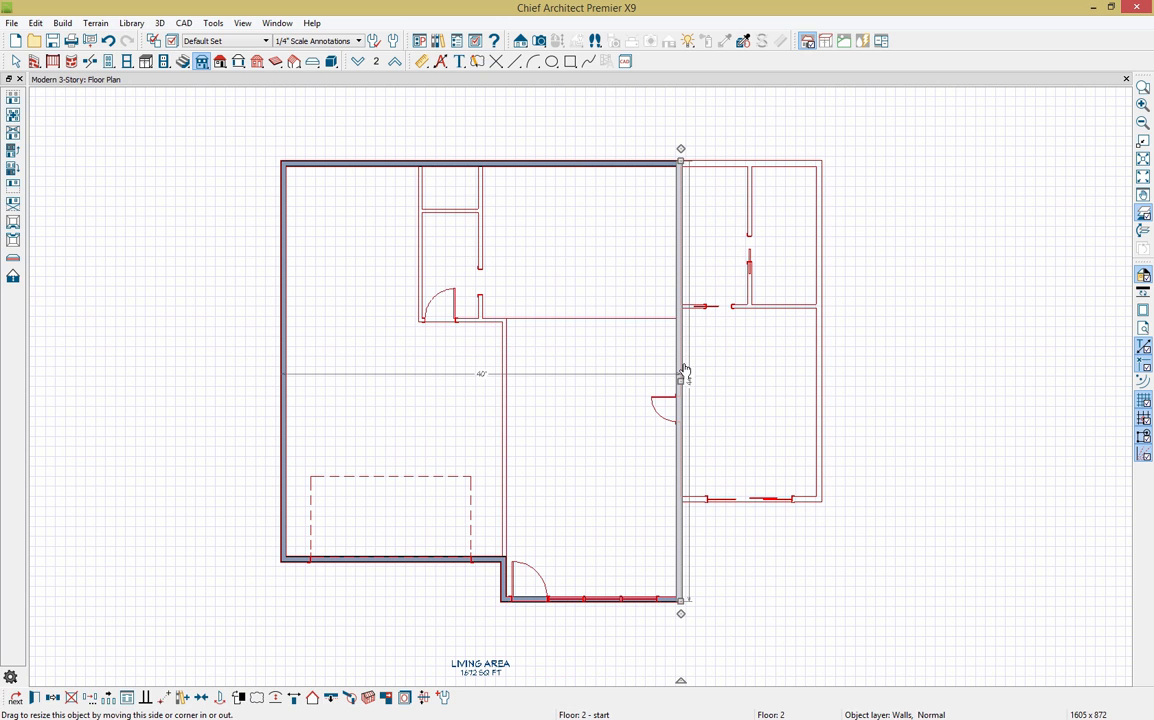
click(449, 563)
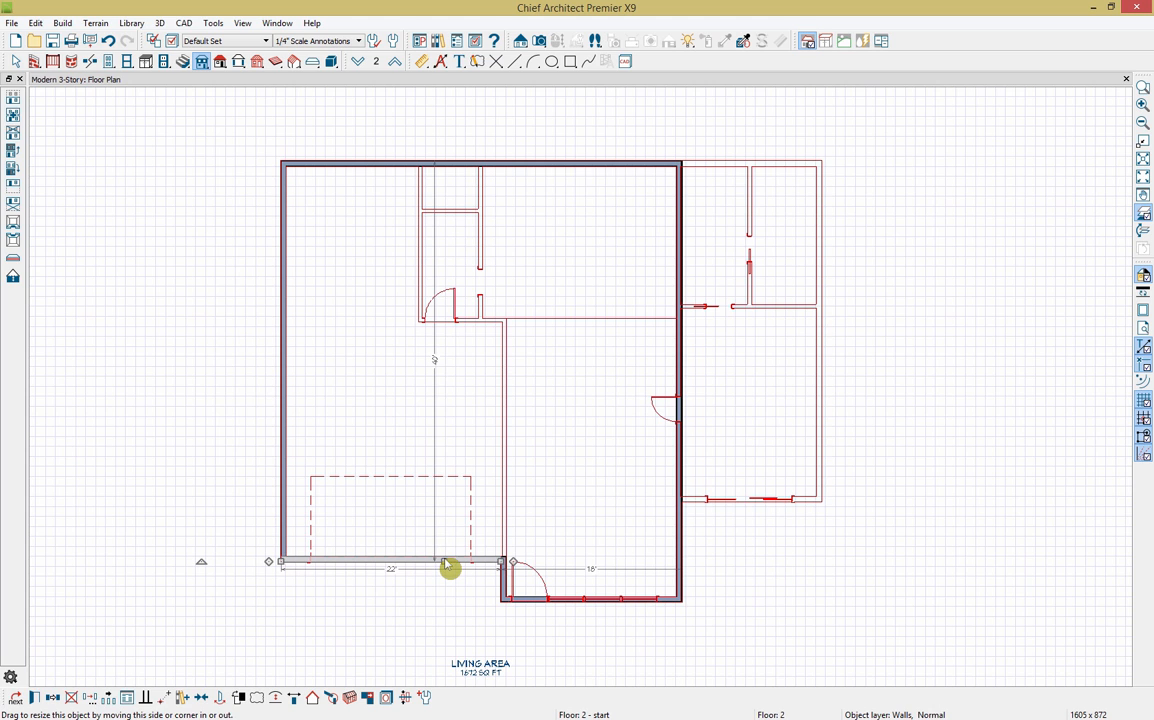
click(435, 361)
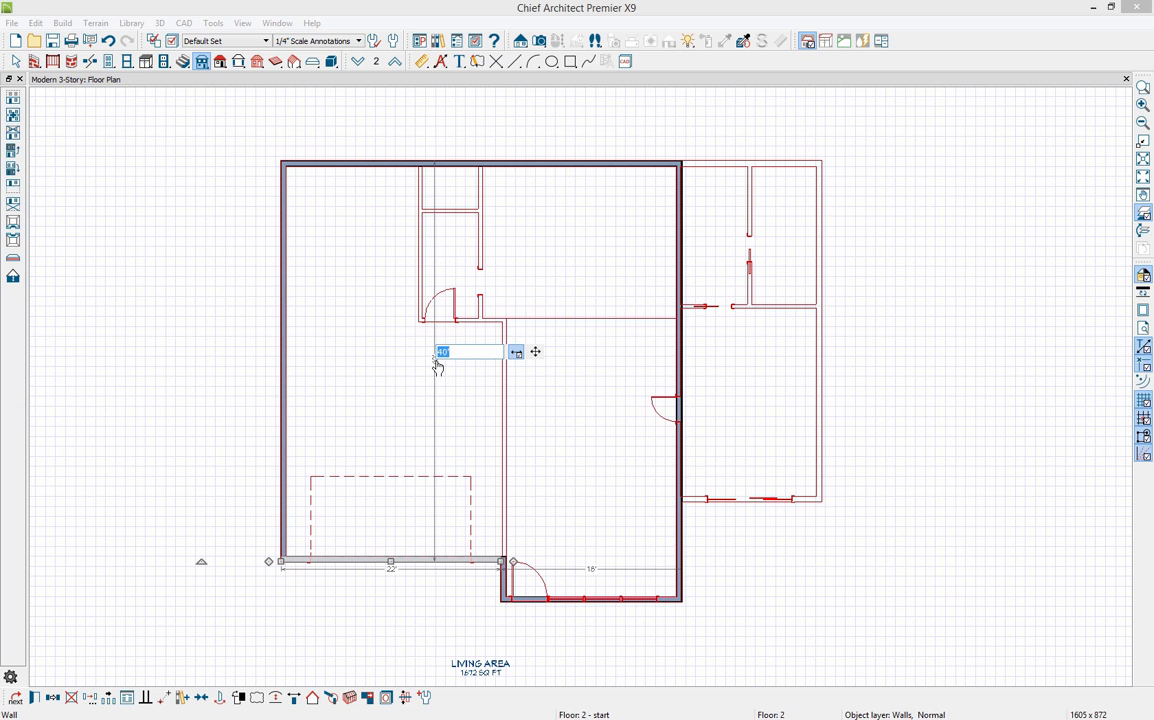
text(33')
key(Return)
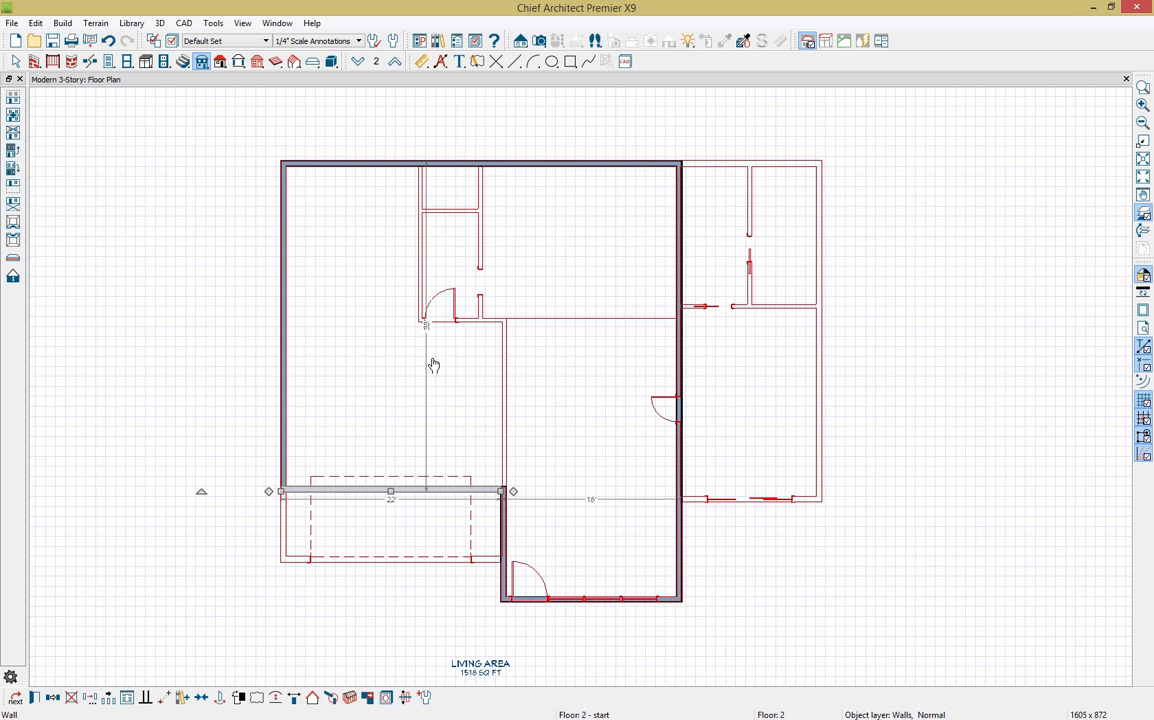
Step: Draw railings around the right-hand and lower-left roof areas
click(53, 61)
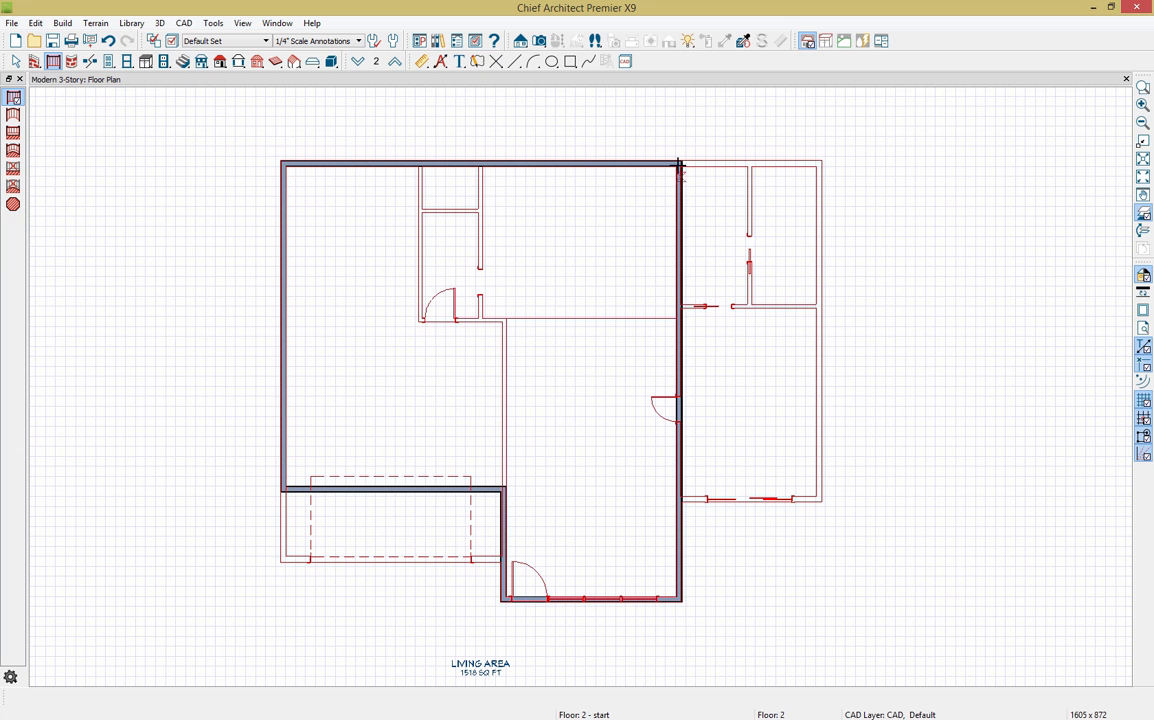
drag(679, 162, 679, 500)
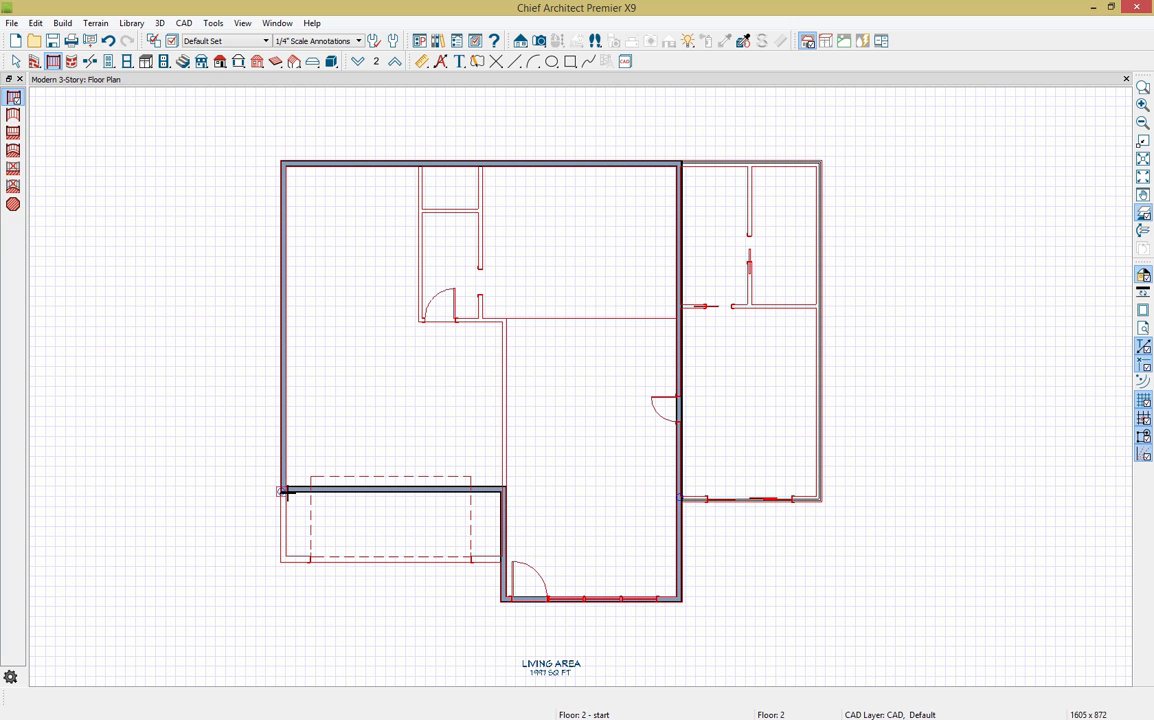
mouse_move(280, 490)
mouse_down()
mouse_move(280, 559)
mouse_move(500, 561)
mouse_up()
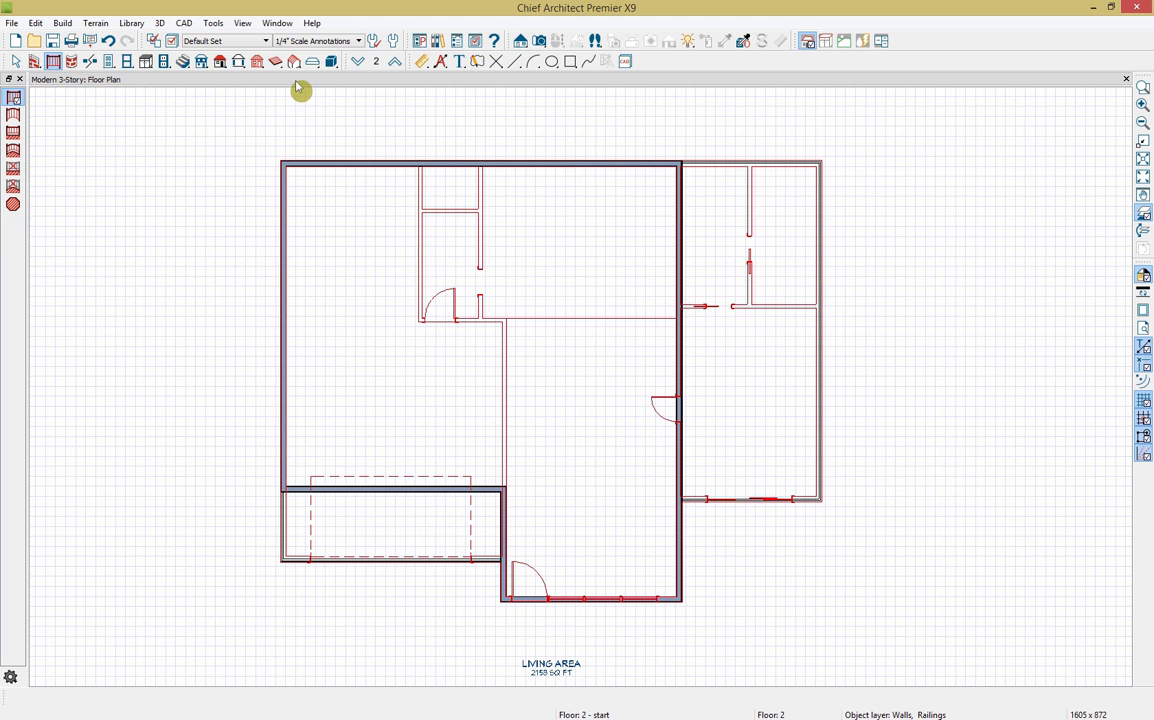
Step: Open a 3D house overview, then make the right rear deck room a Balcony with a roof over it
click(539, 42)
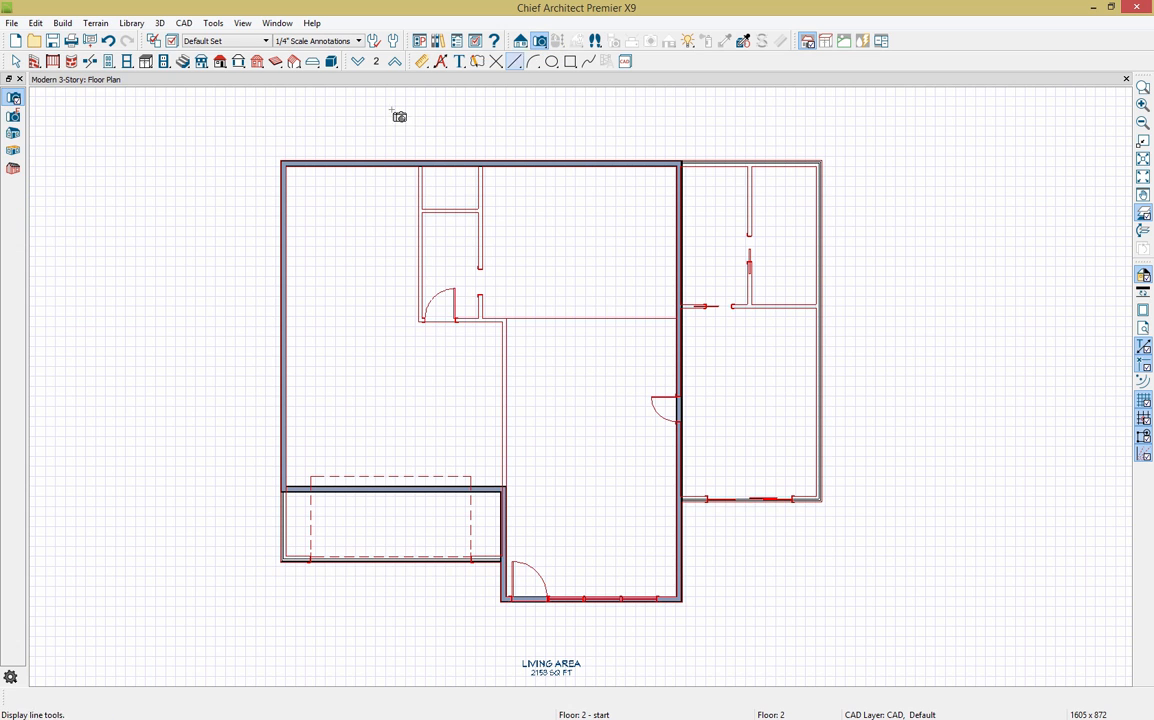
click(14, 152)
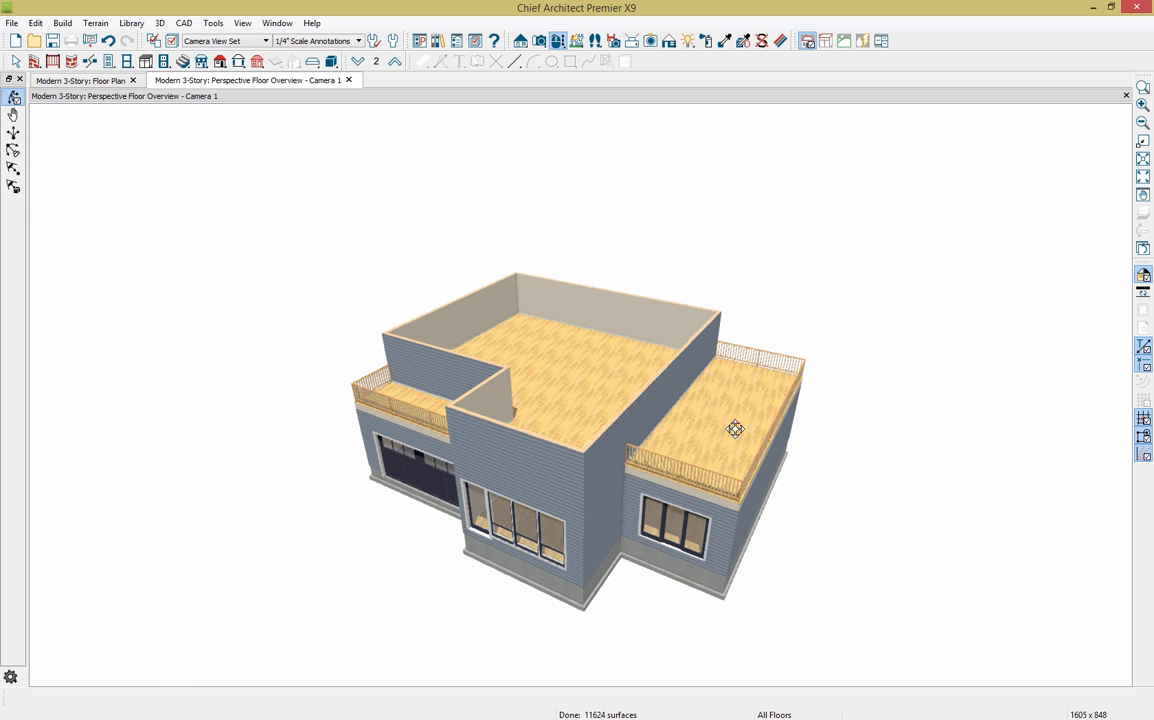
click(718, 420)
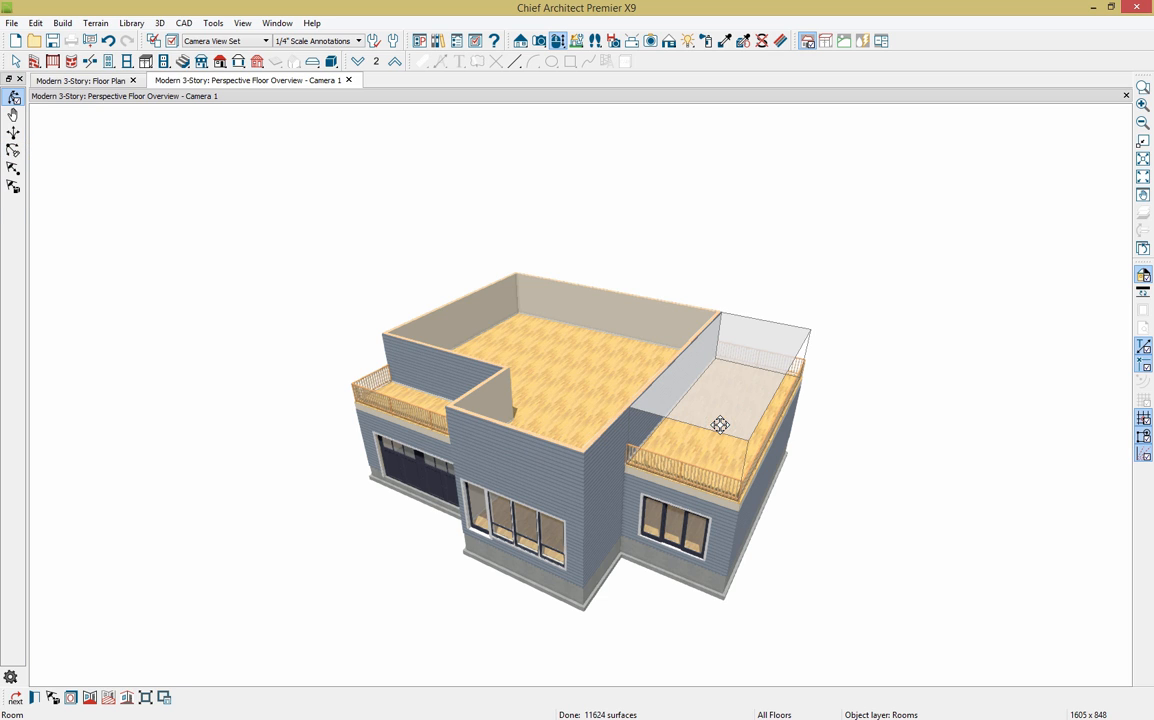
click(34, 697)
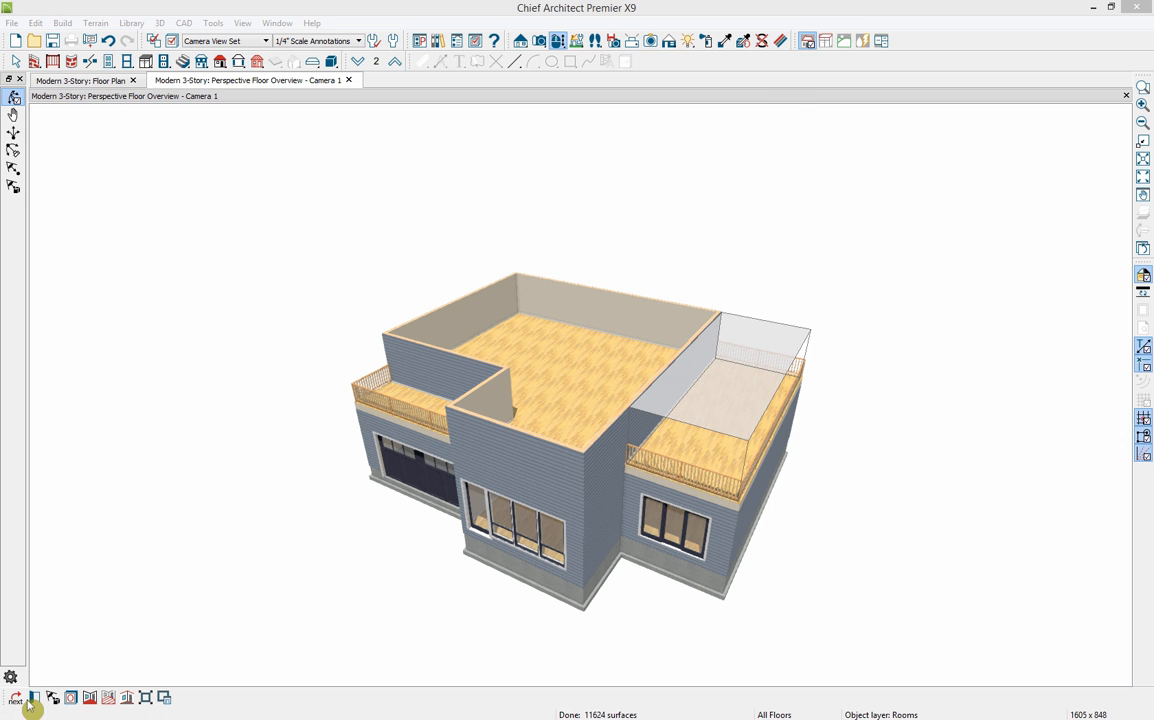
click(556, 137)
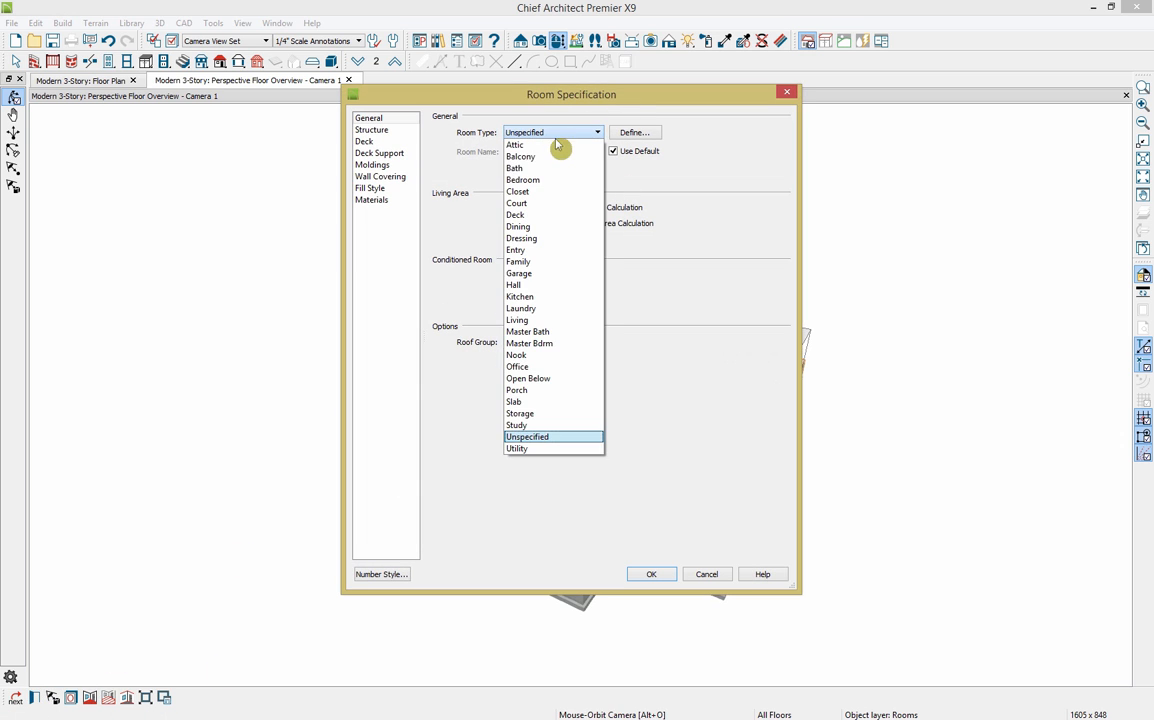
click(548, 155)
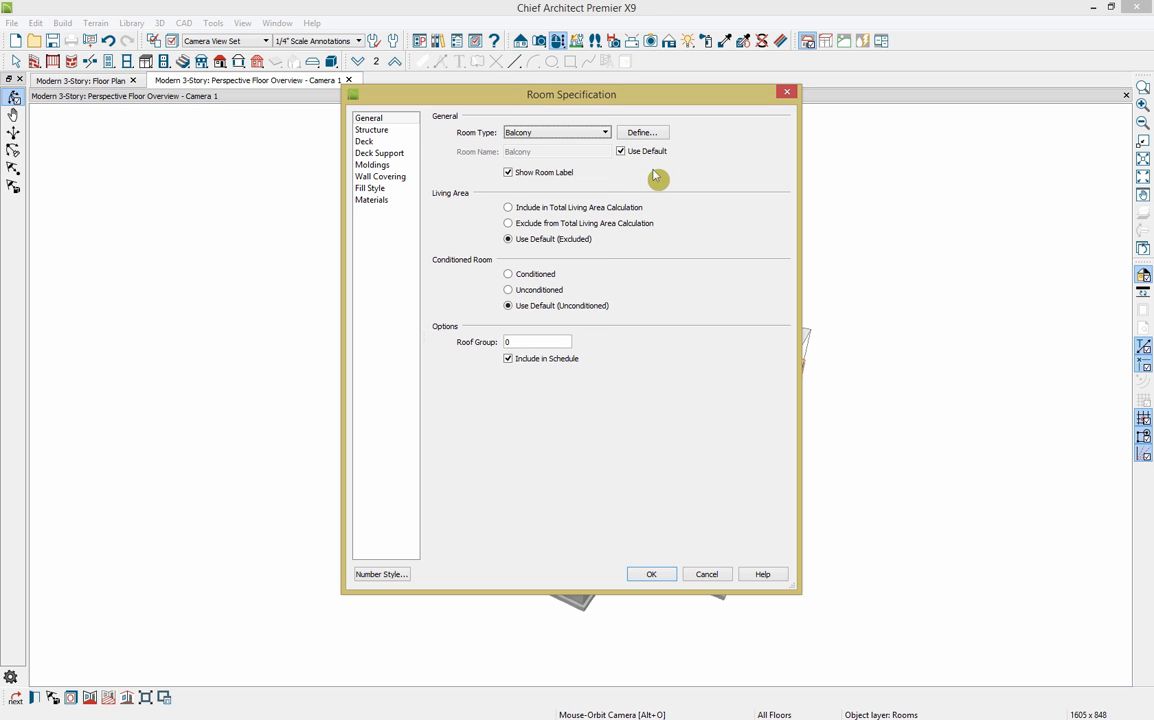
click(404, 133)
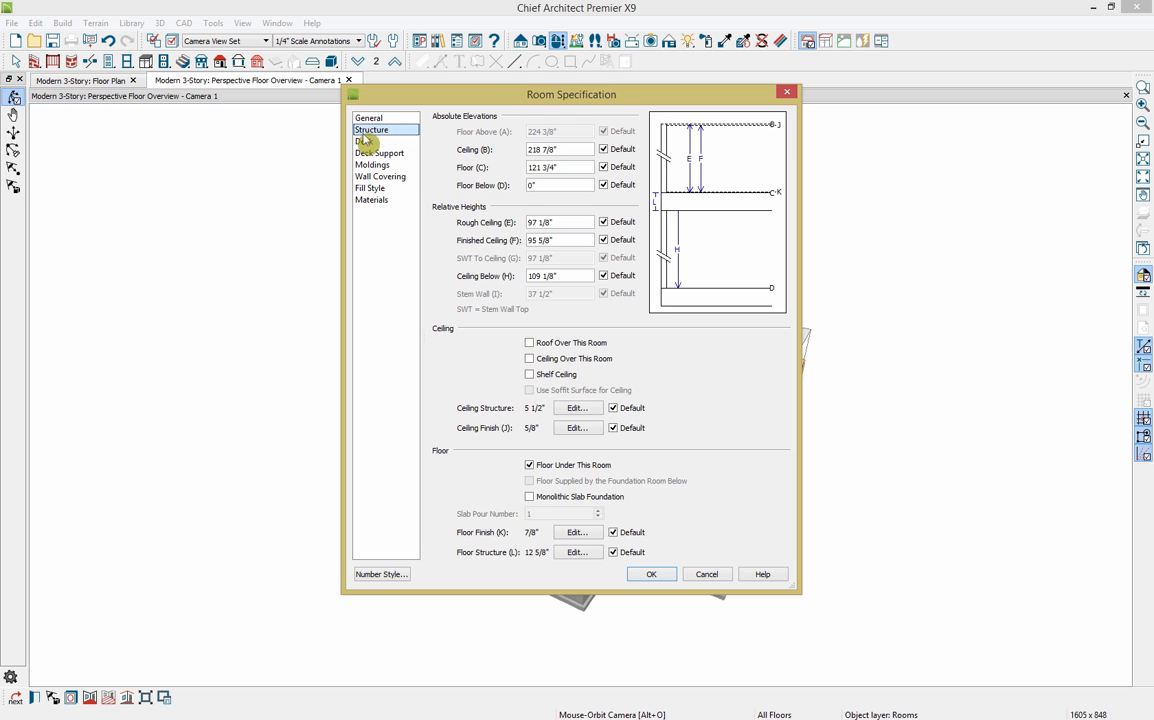
click(565, 344)
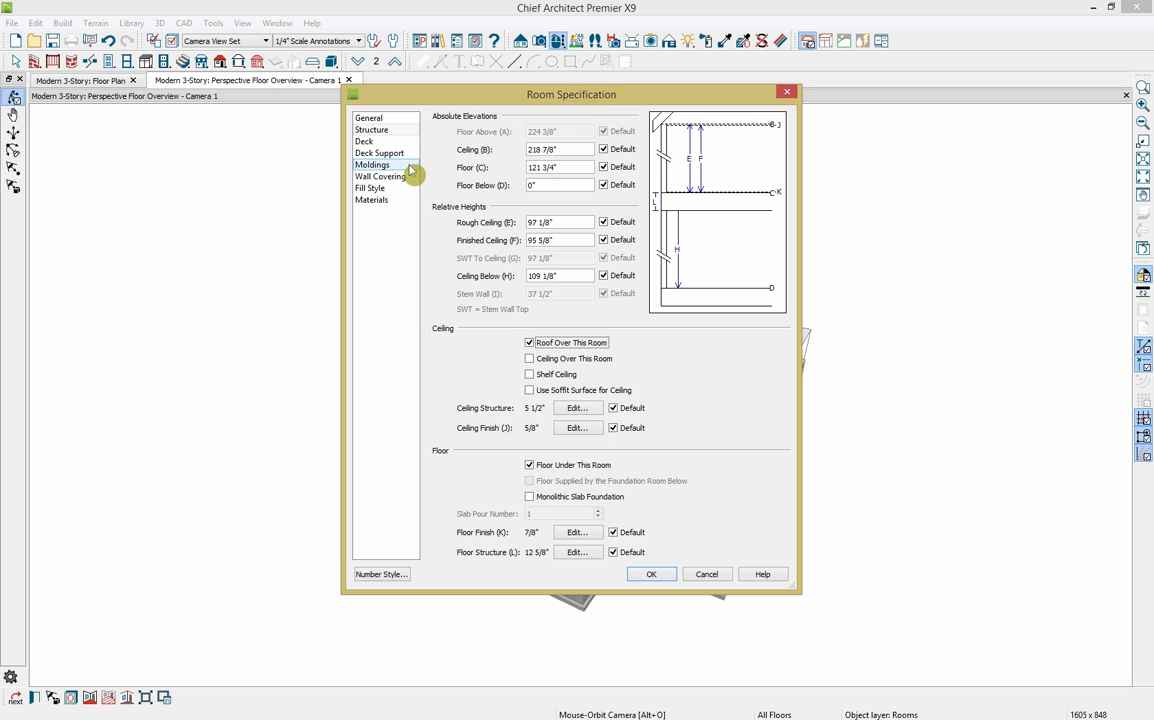
Step: Set the balcony's floor finish to Planks(taupe) Decking, found by searching 'de' in the material library
click(390, 205)
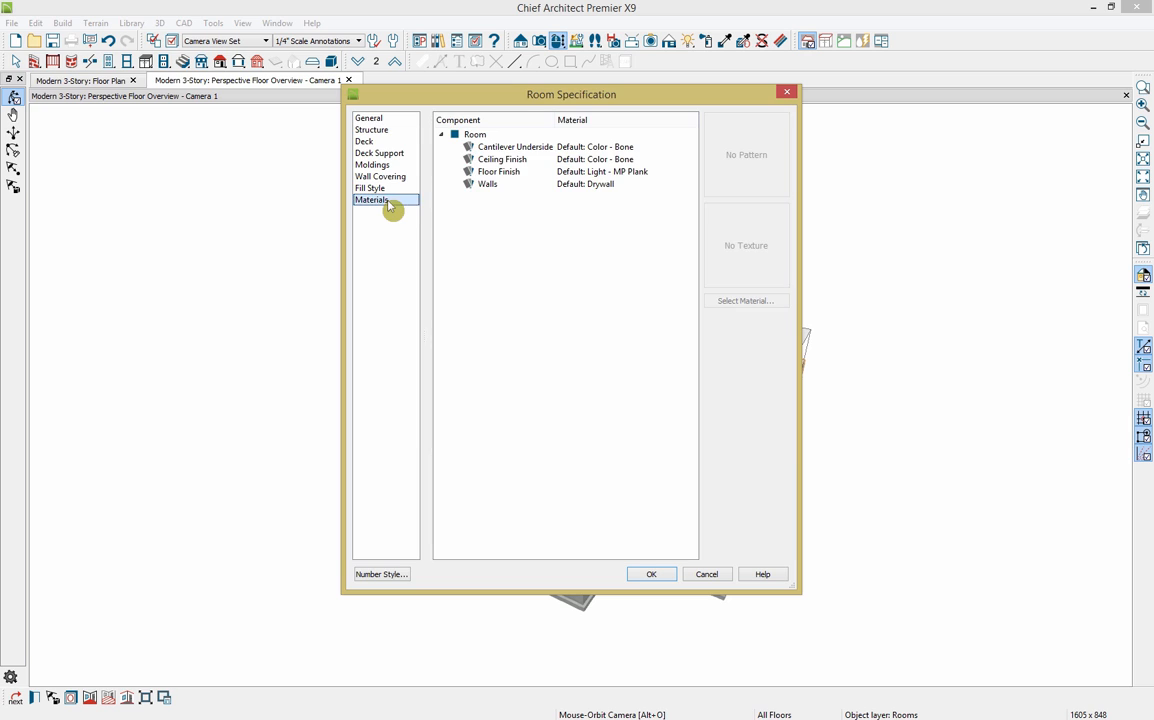
click(651, 174)
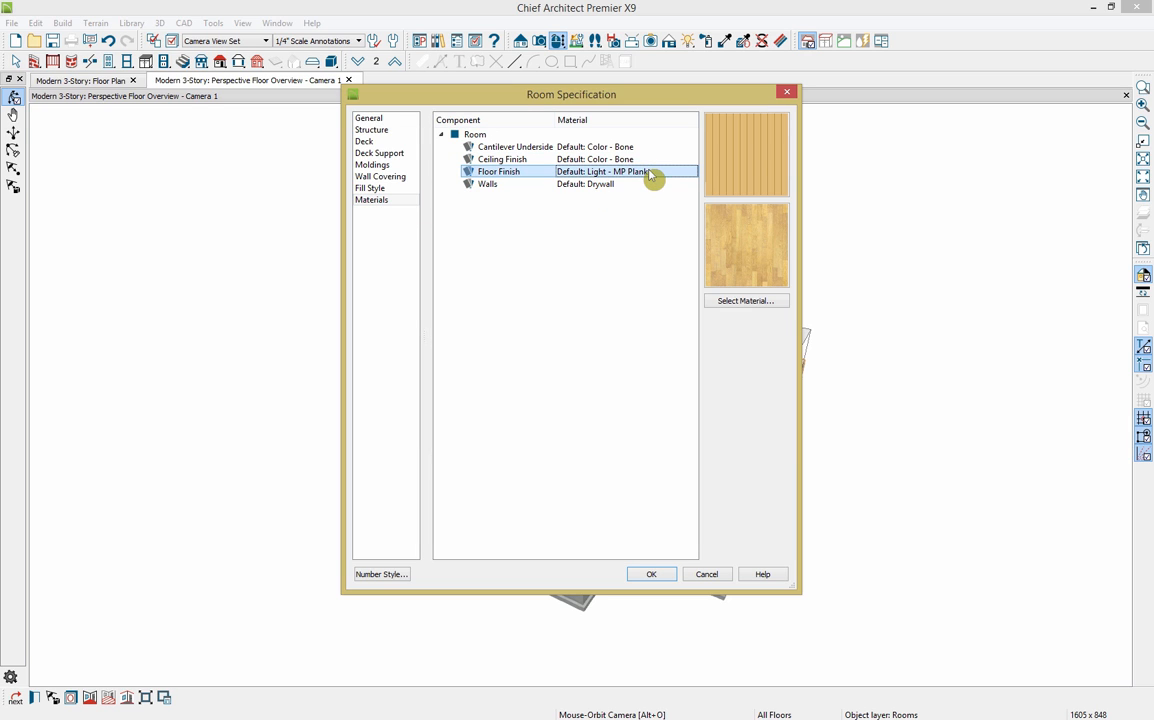
click(766, 304)
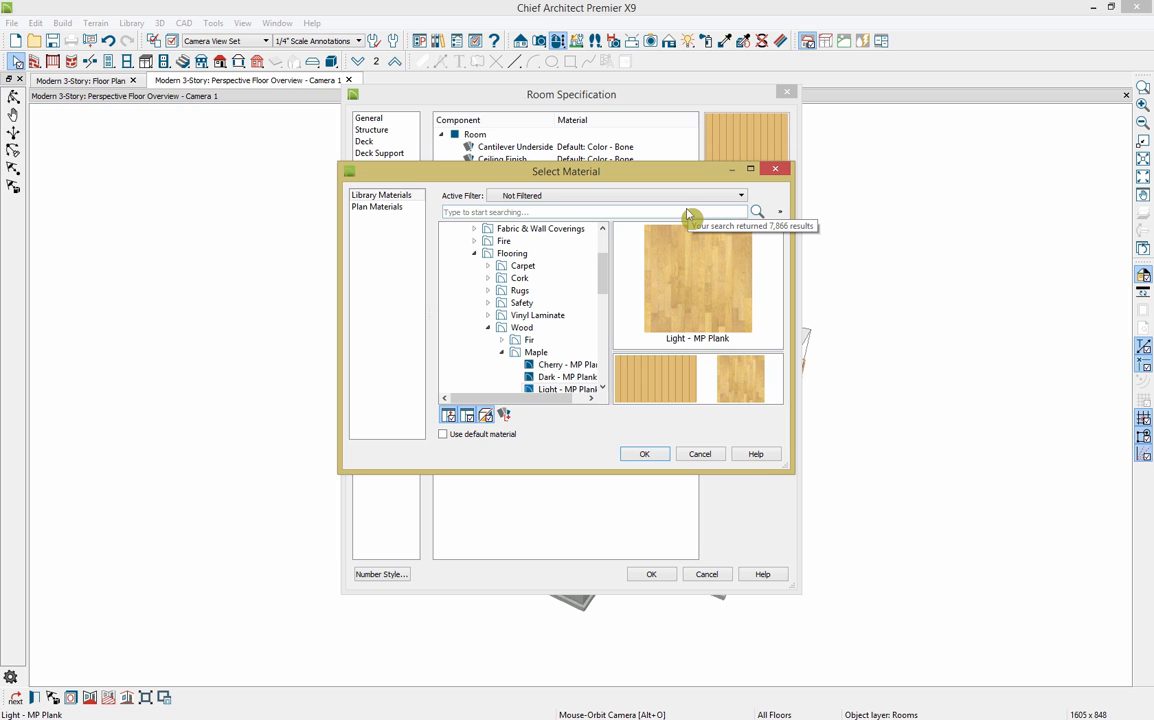
text(decking)
key(Return)
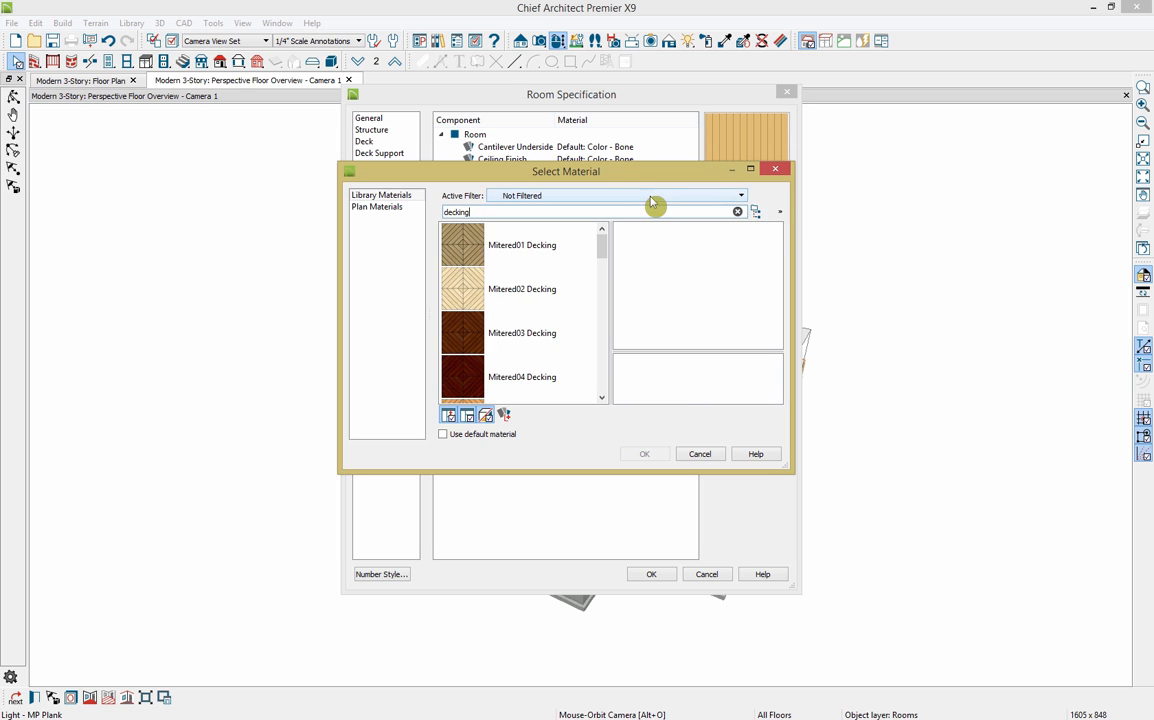
drag(608, 262, 597, 358)
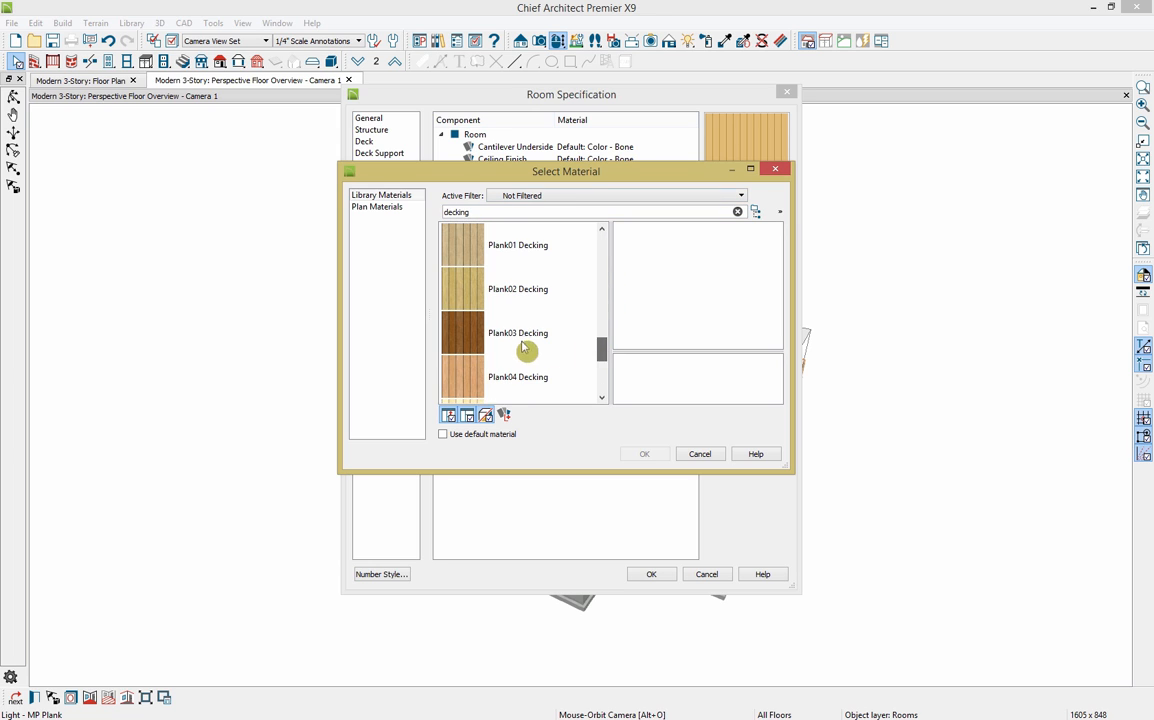
click(465, 336)
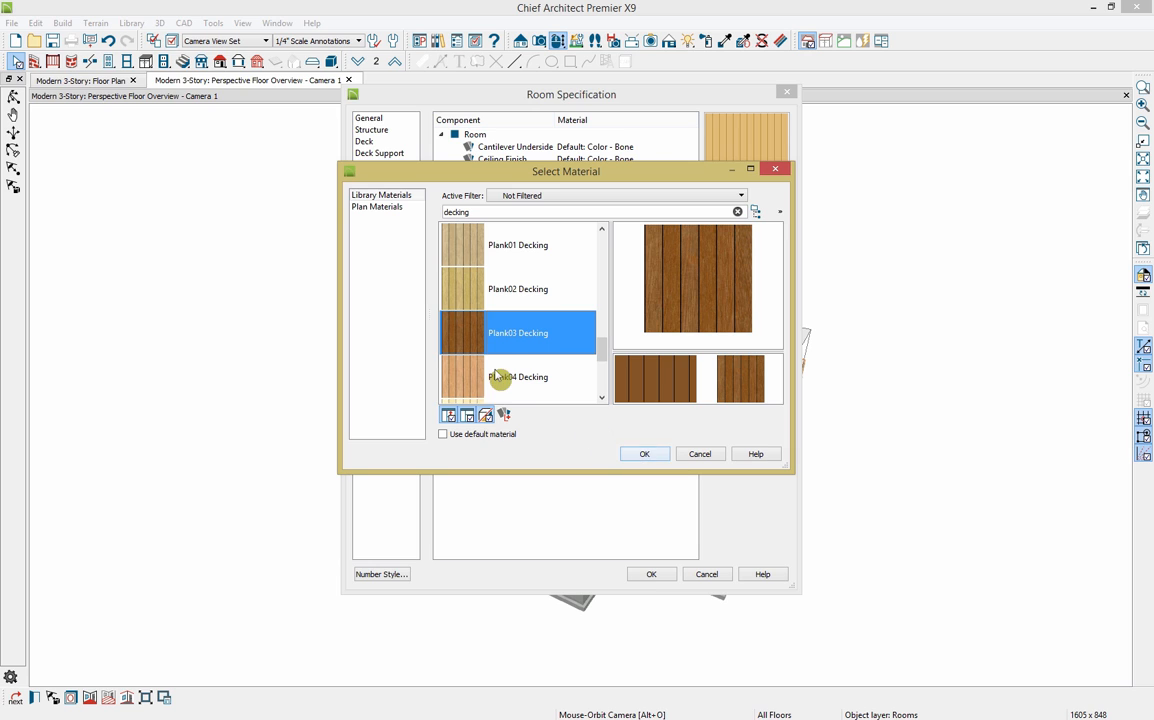
scroll(500, 376, down, 1)
scroll(495, 378, down, 1)
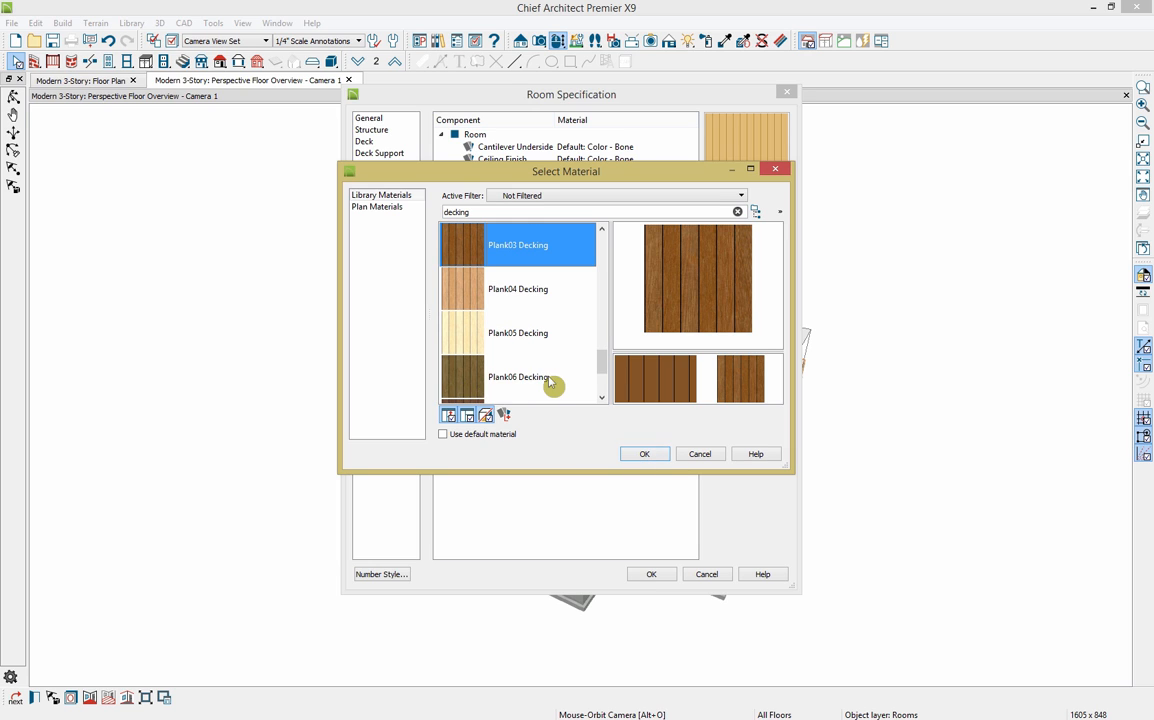
scroll(548, 383, down, 2)
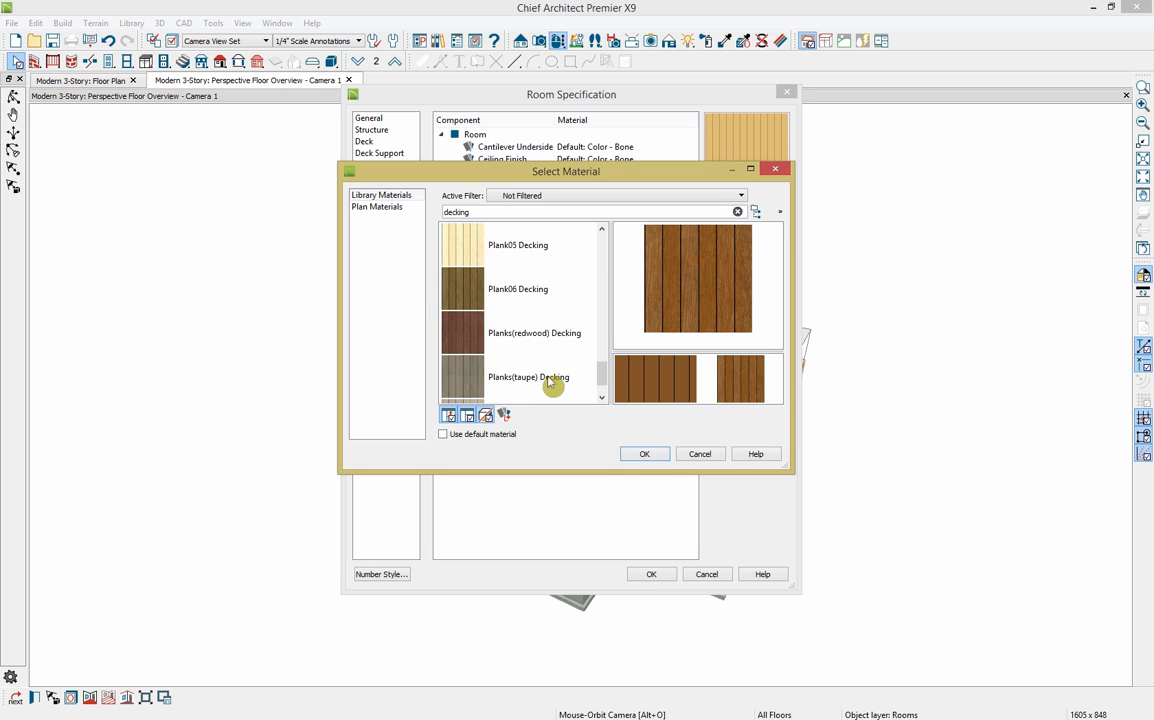
click(465, 380)
click(652, 455)
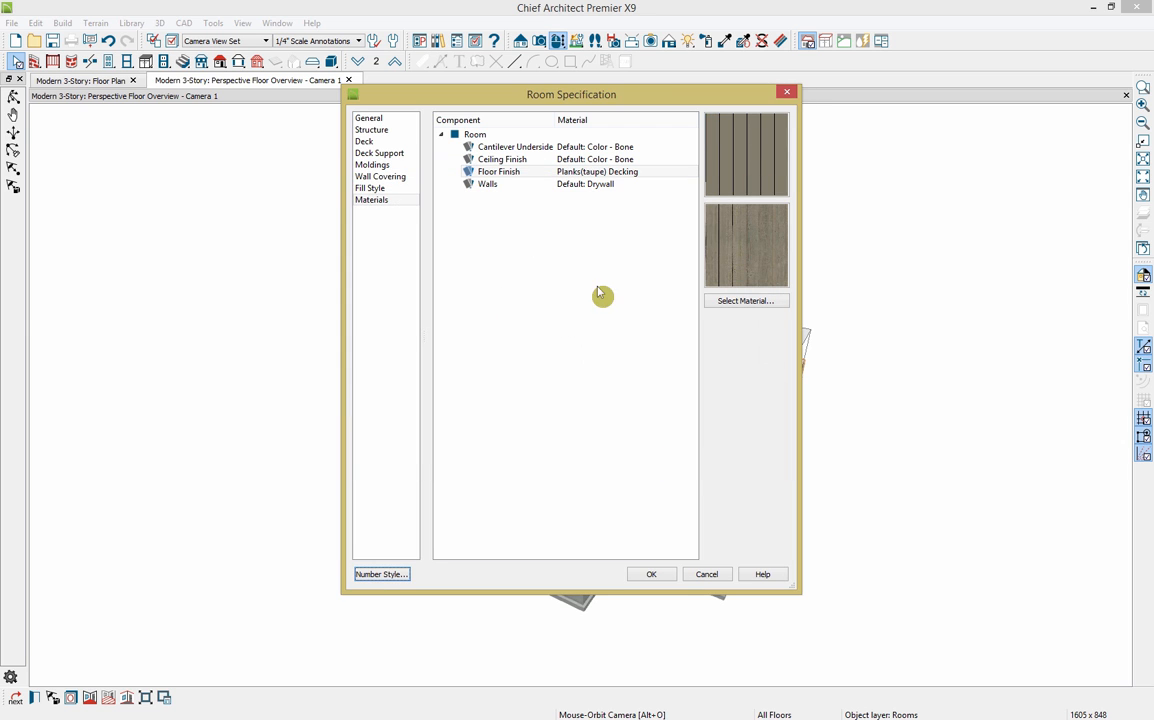
click(652, 575)
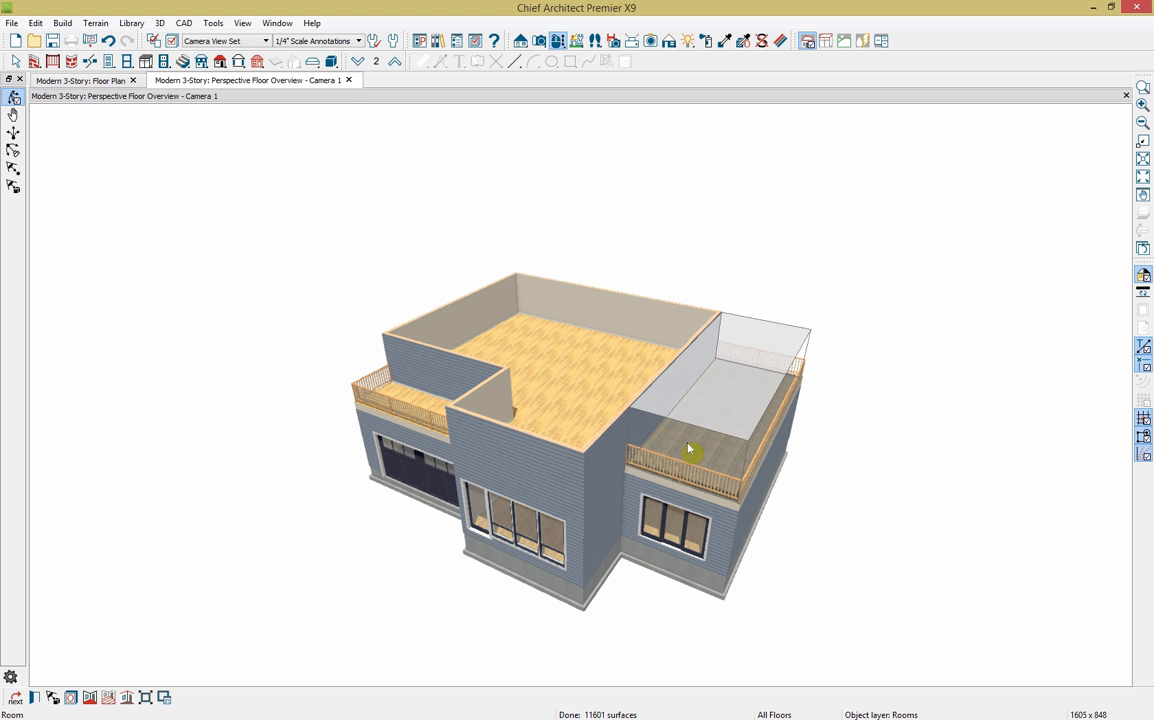
Step: Set the left front deck room's type to Balcony with both a roof and a ceiling over it
key(space)
click(437, 432)
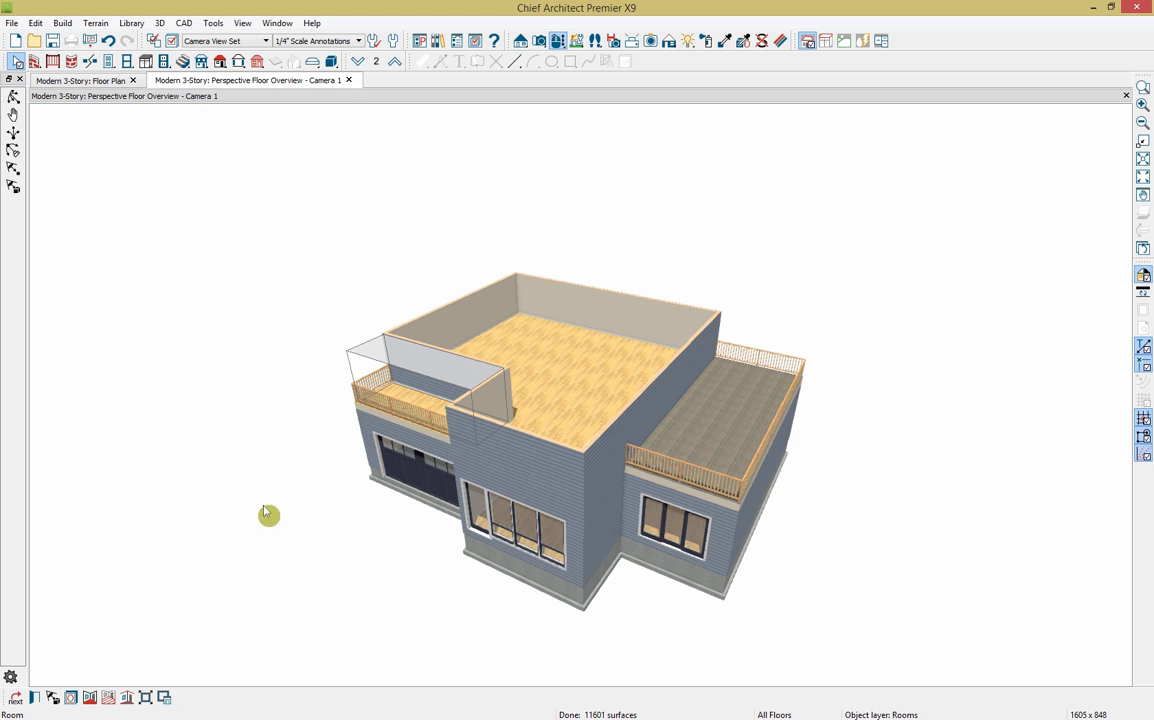
click(37, 699)
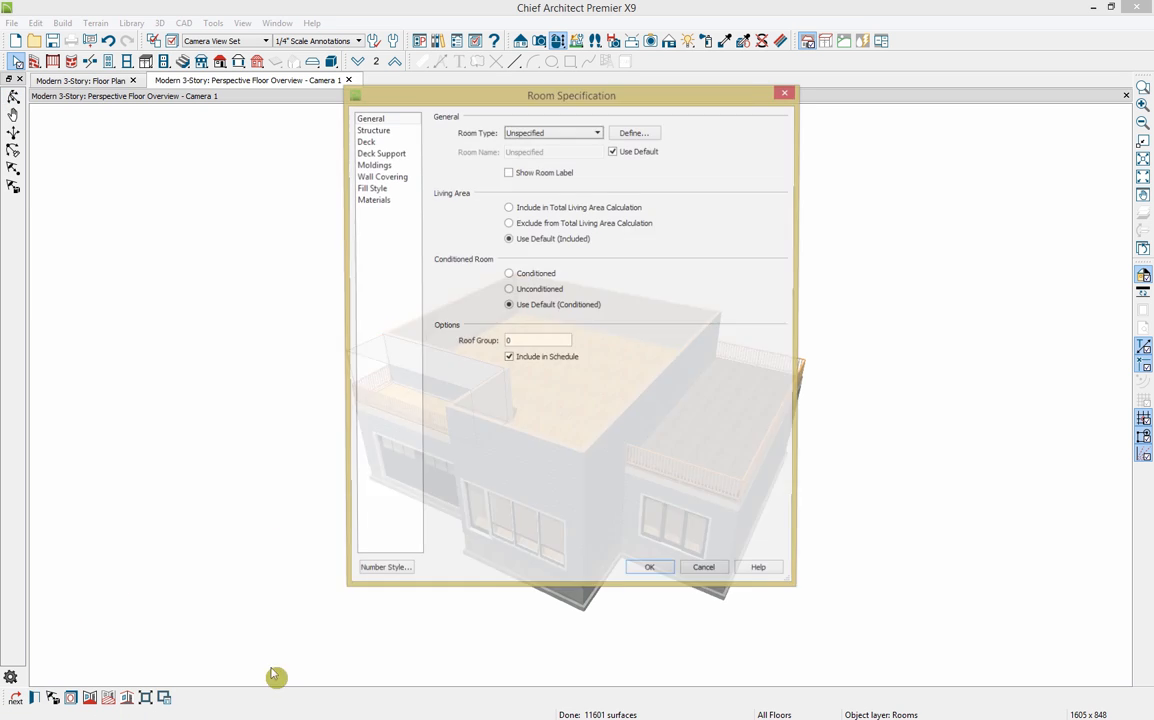
click(533, 132)
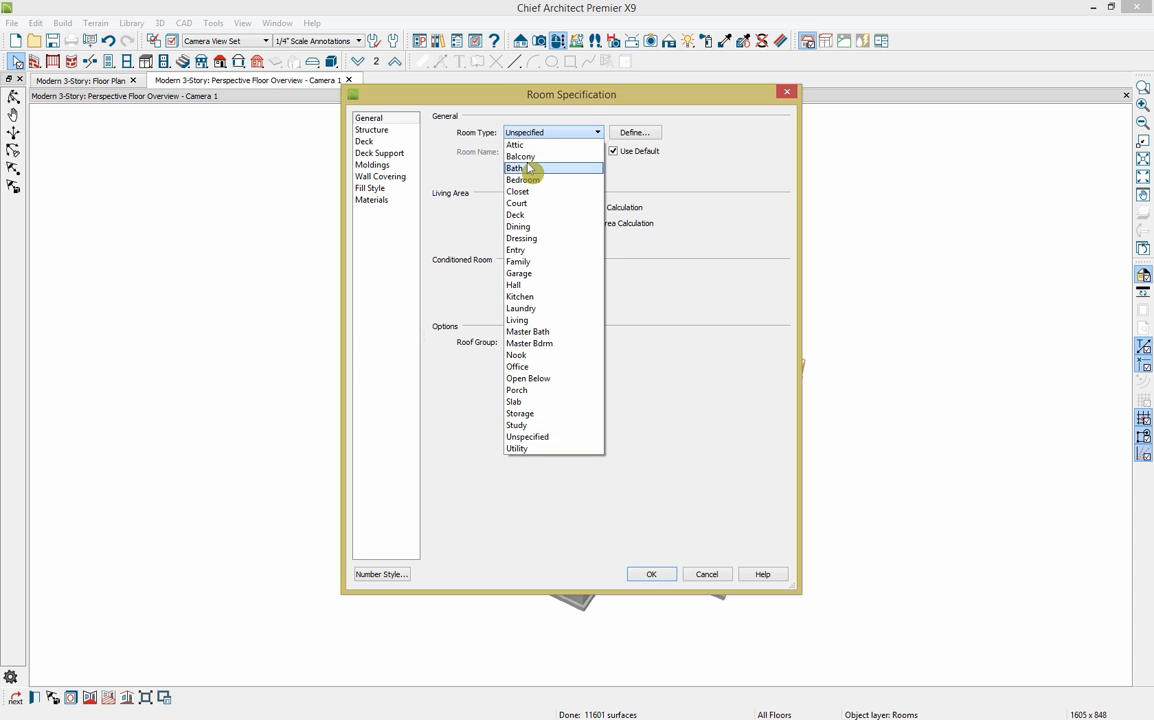
click(520, 156)
click(378, 133)
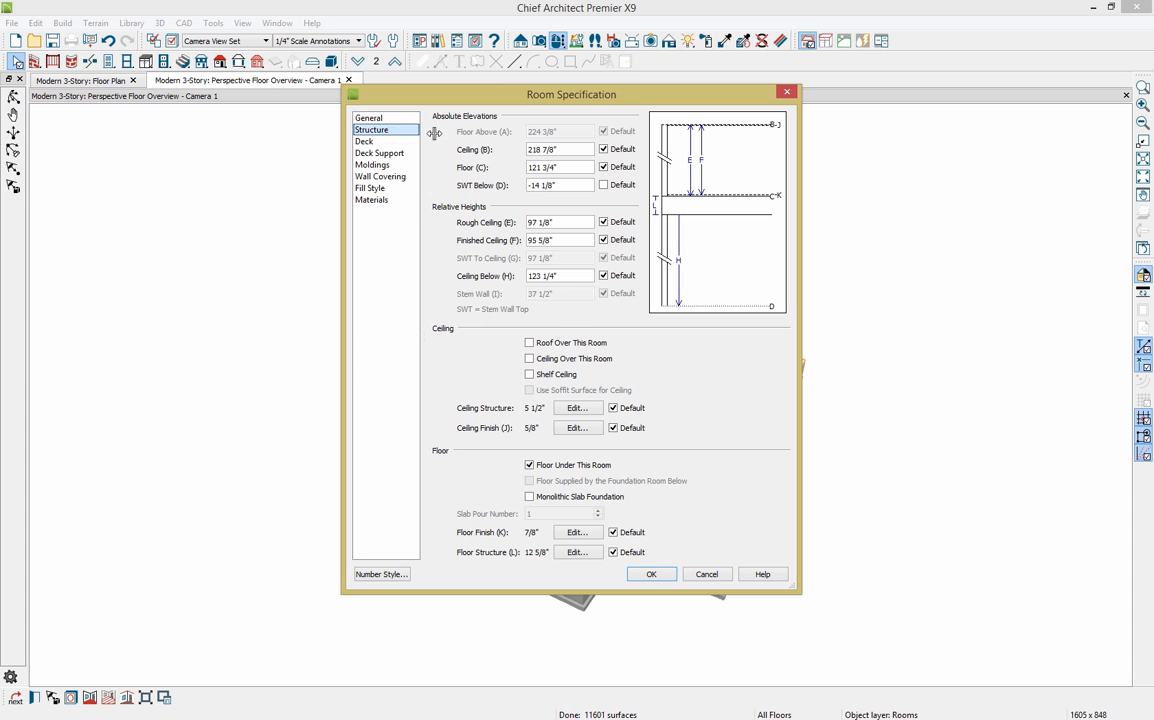
click(565, 343)
click(565, 358)
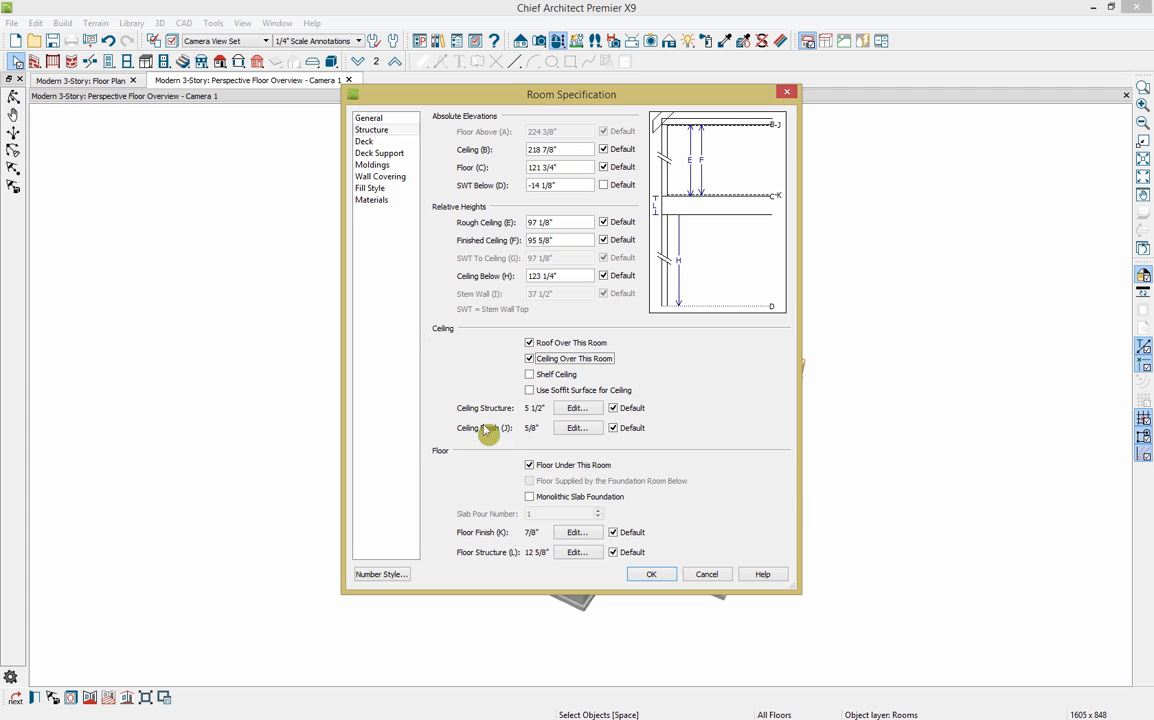
click(648, 576)
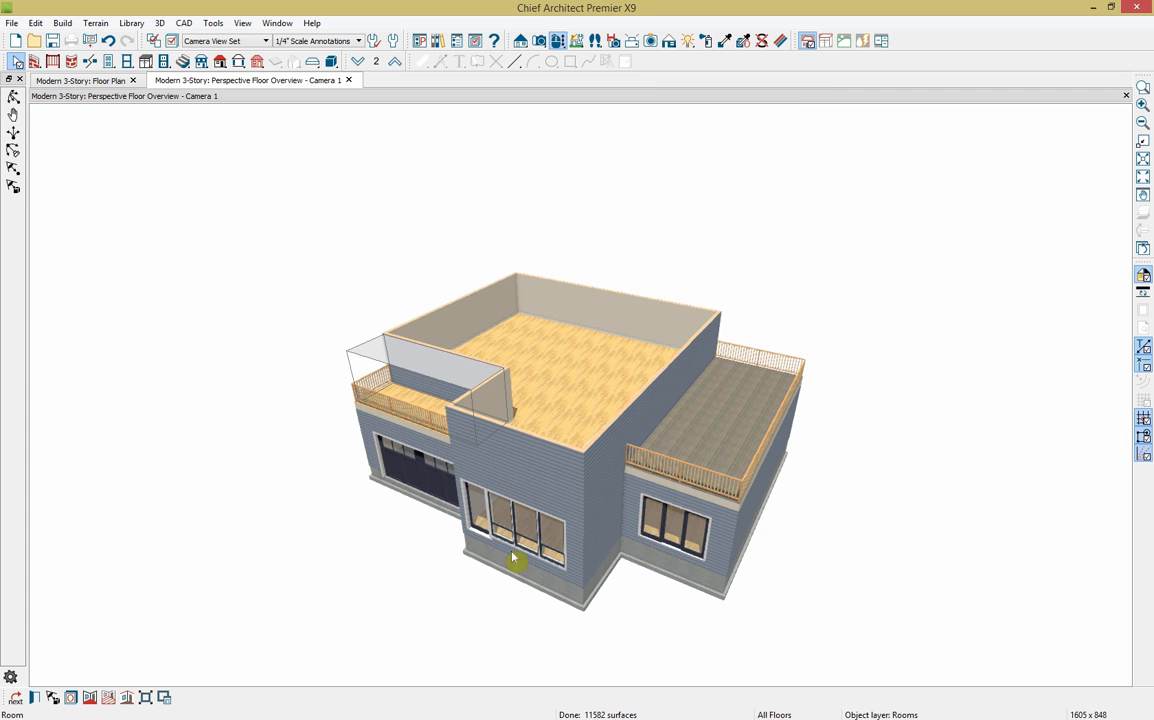
Step: Copy the taupe plank decking from the right balcony onto the left balcony floor with the Material Eyedropper
click(724, 41)
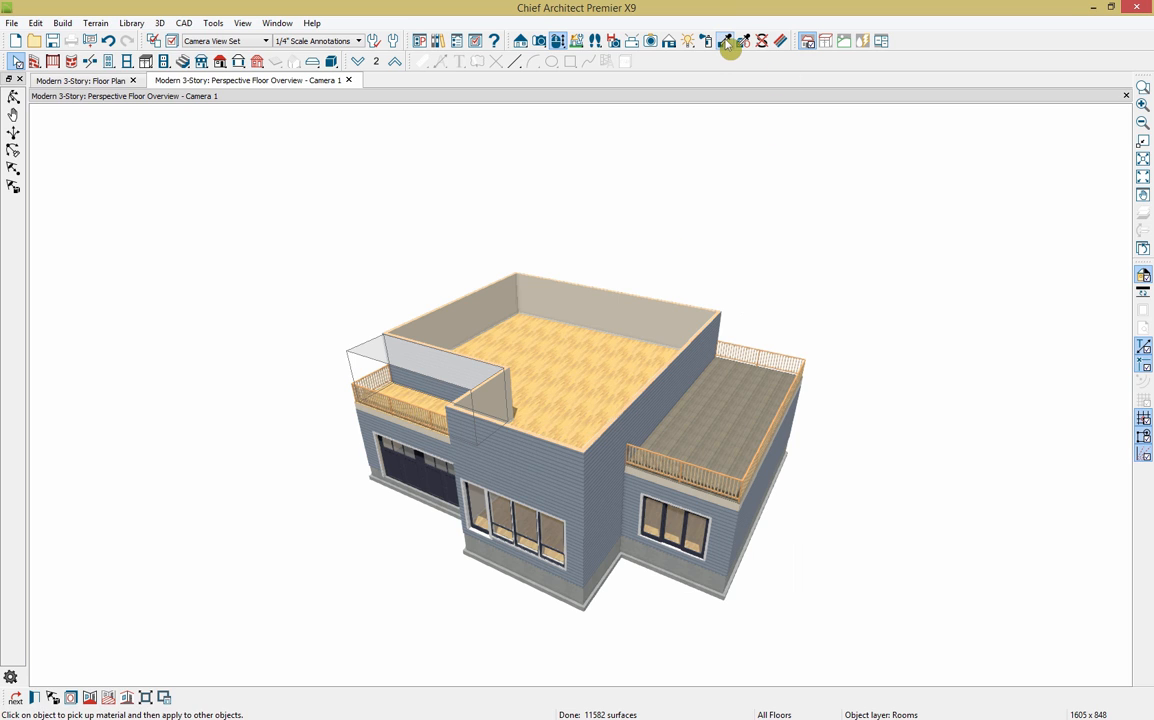
key(Escape)
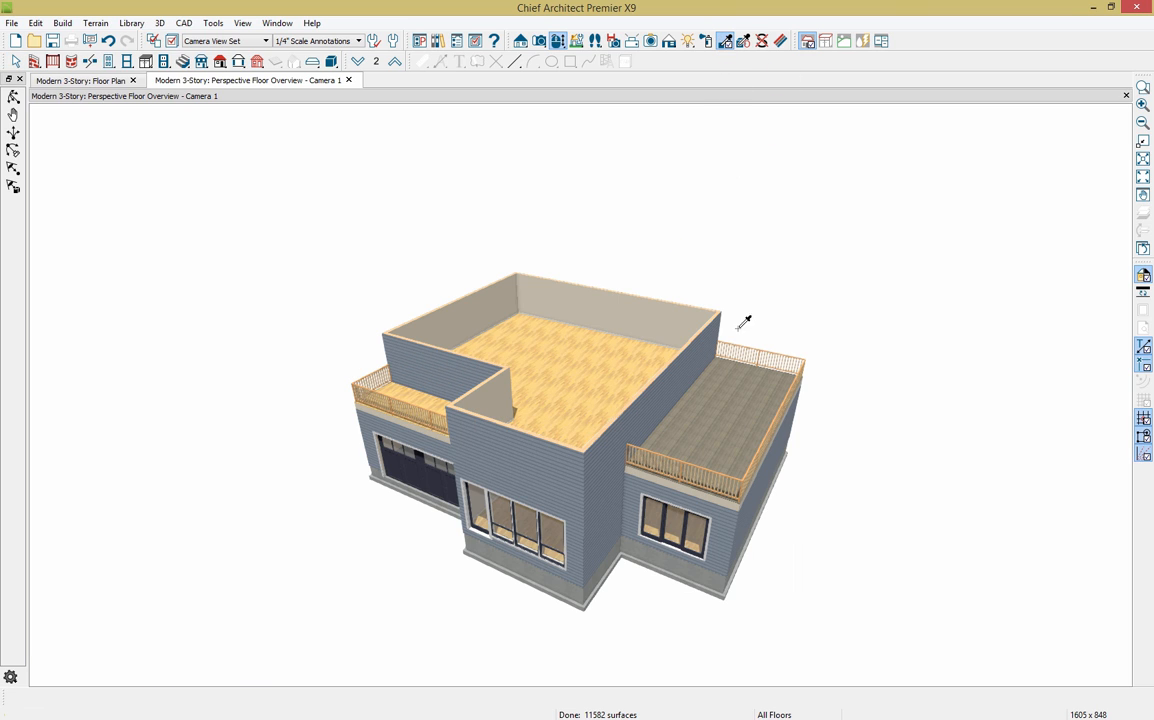
click(718, 426)
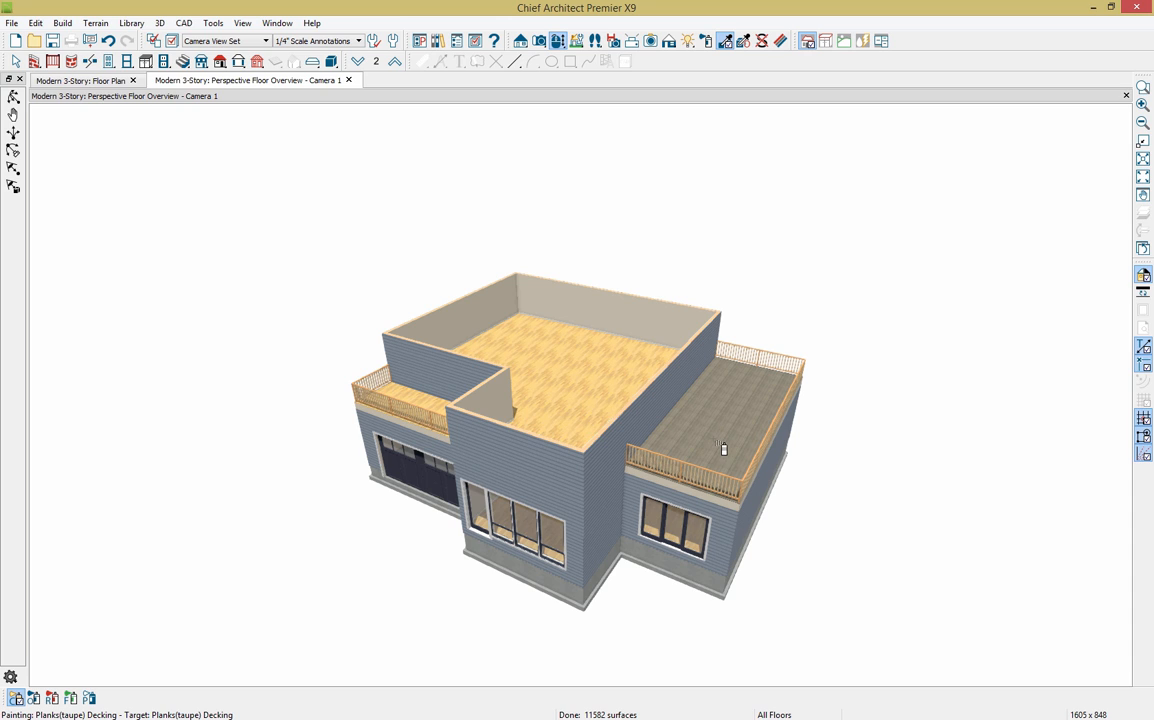
click(432, 408)
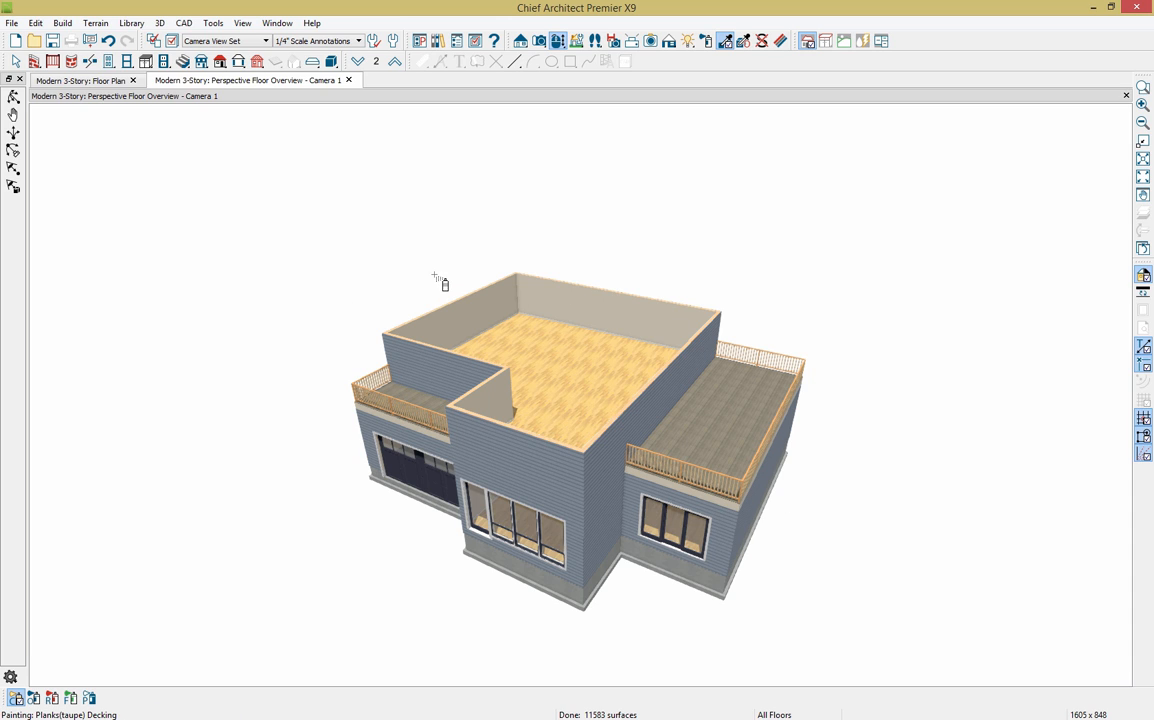
click(114, 84)
Step: Select the right balcony railings plus the lower-left balcony's left and bottom railings
key(space)
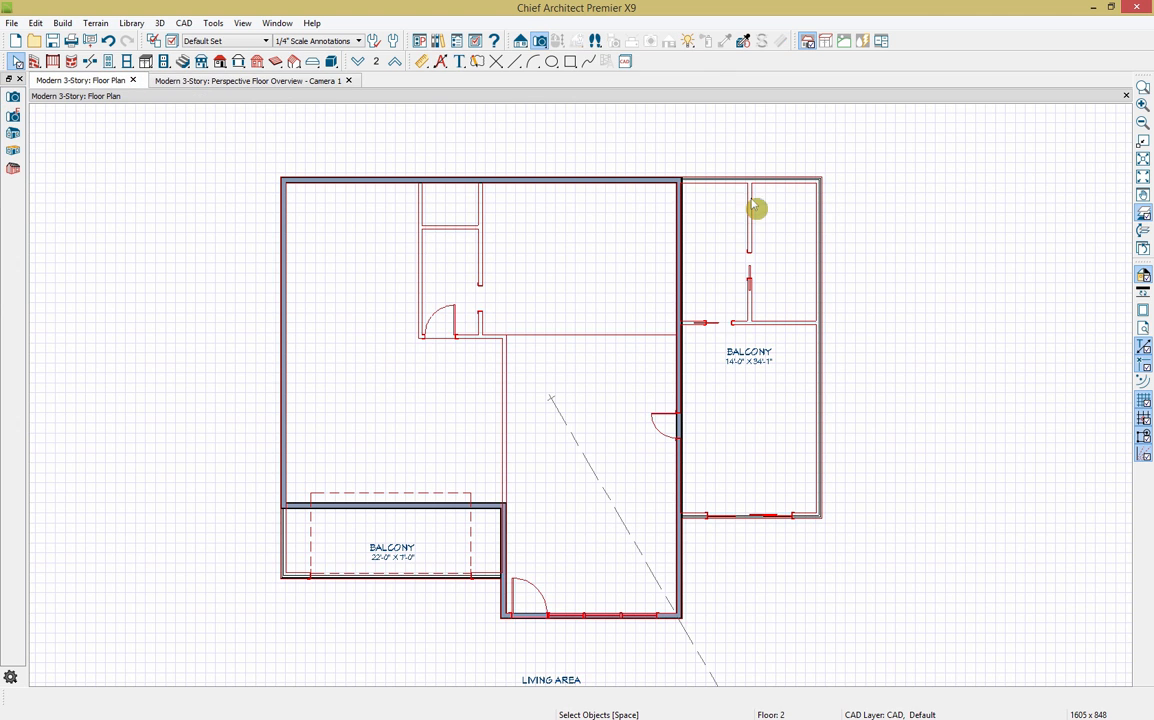
drag(731, 165, 857, 575)
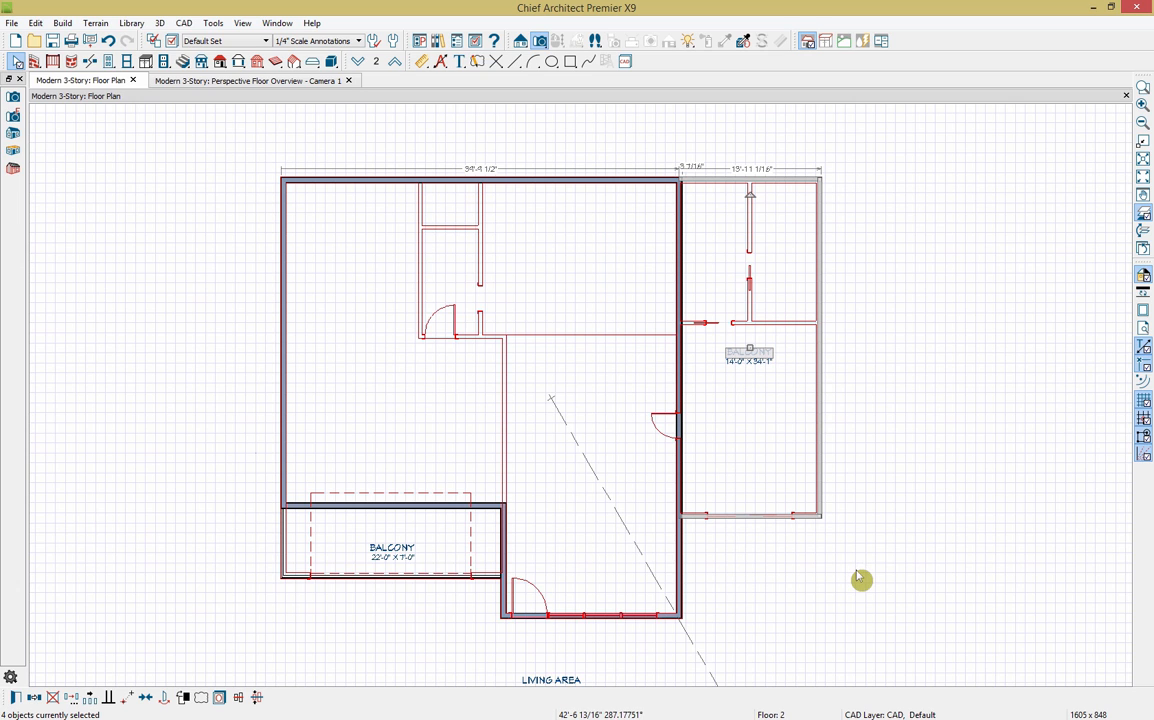
shift+click(283, 551)
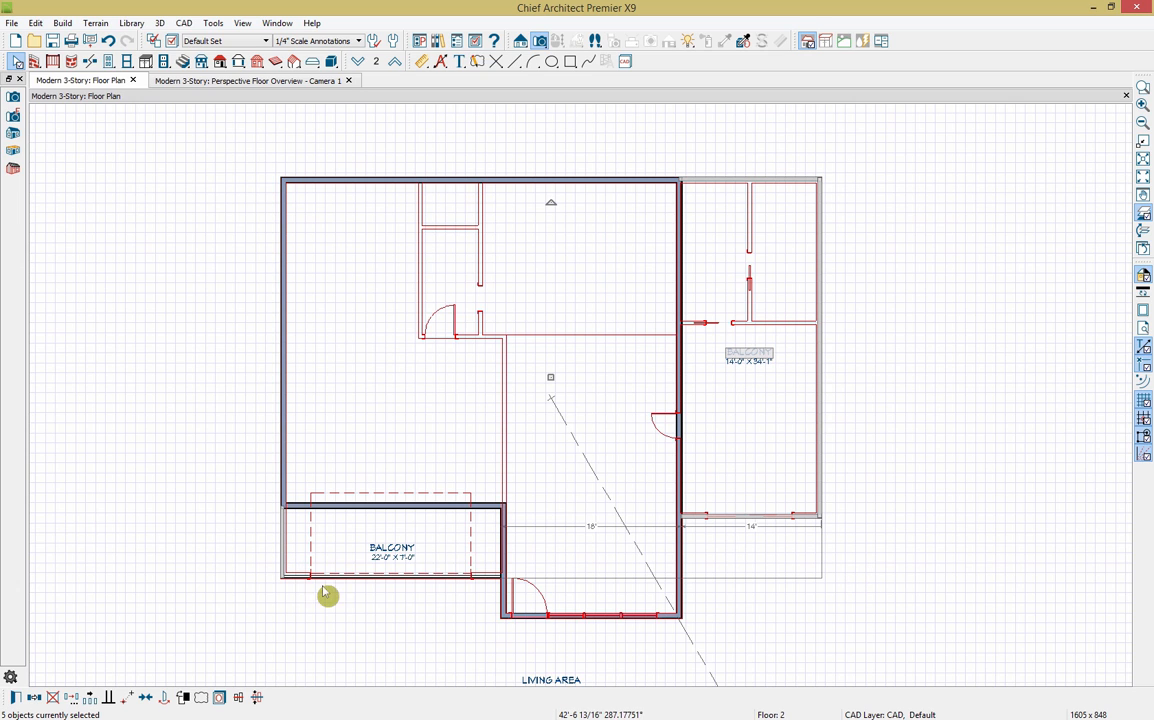
shift+click(368, 584)
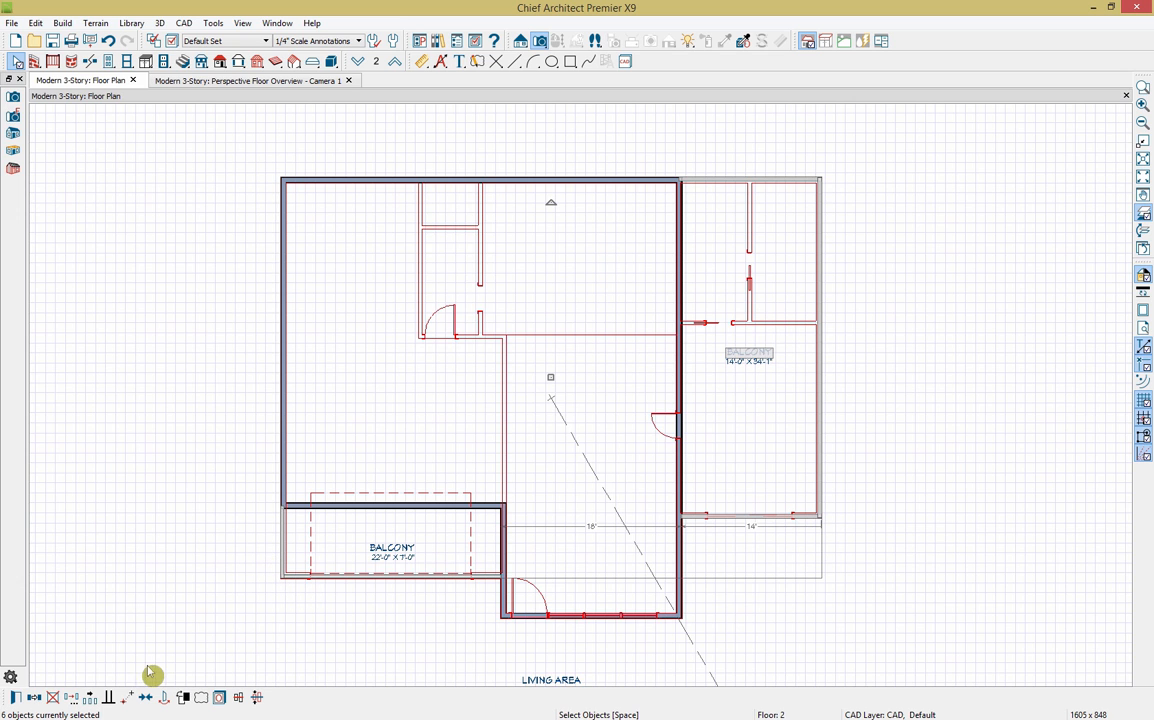
click(22, 694)
click(20, 697)
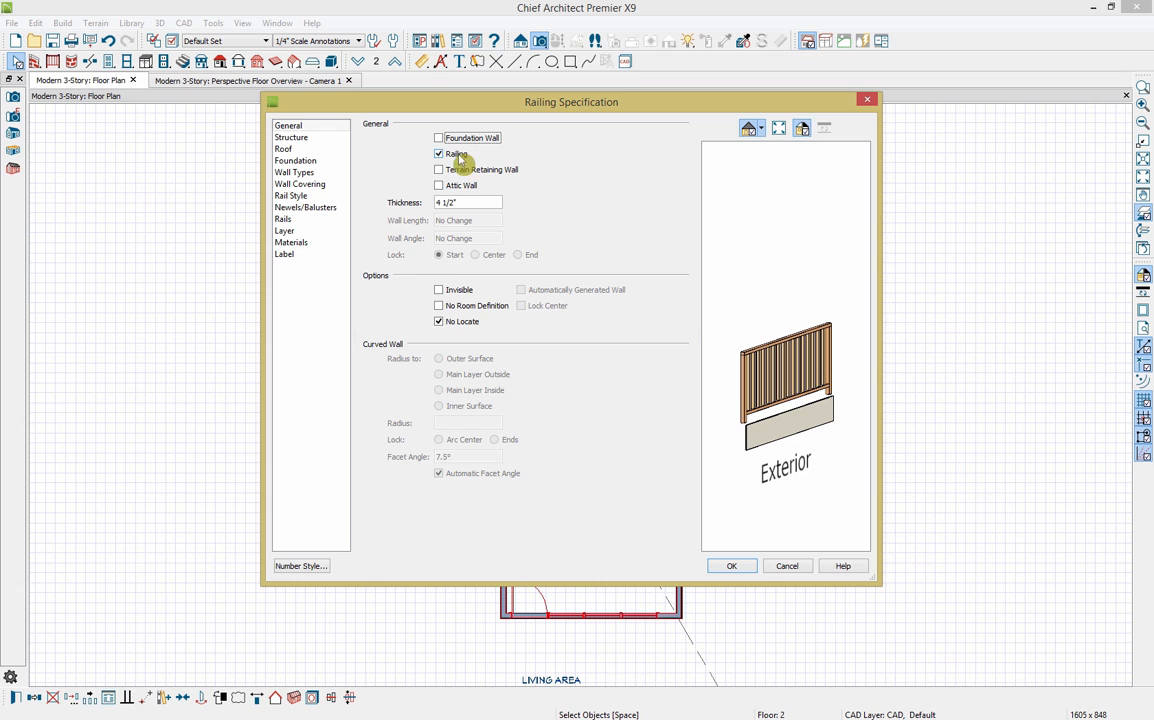
Step: Give the selected railings solid panels using the Cable panel from Core Catalogs > Architectural > Fences and Railings
click(315, 196)
click(545, 160)
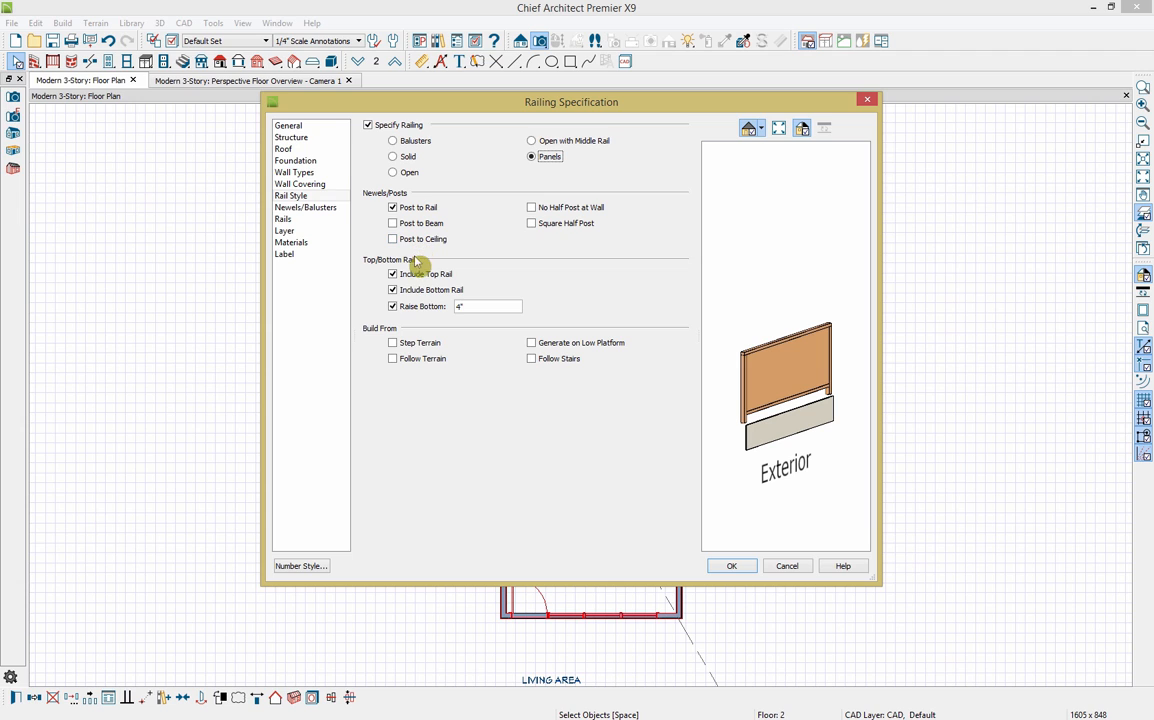
click(310, 209)
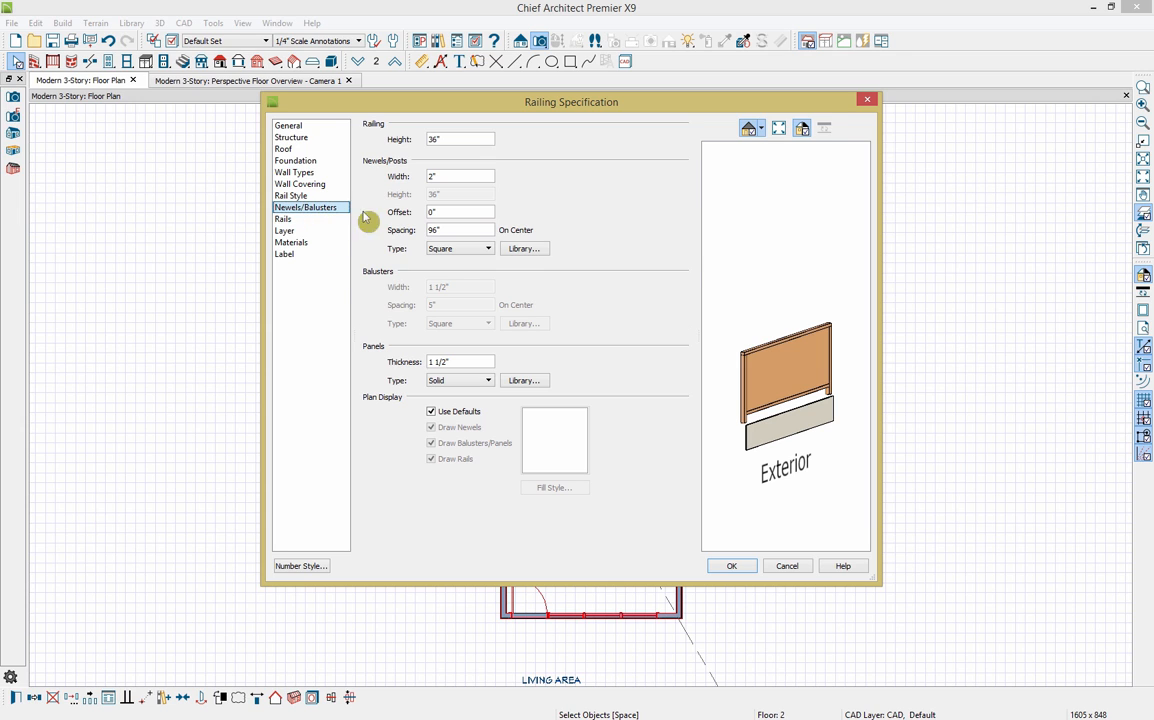
click(530, 381)
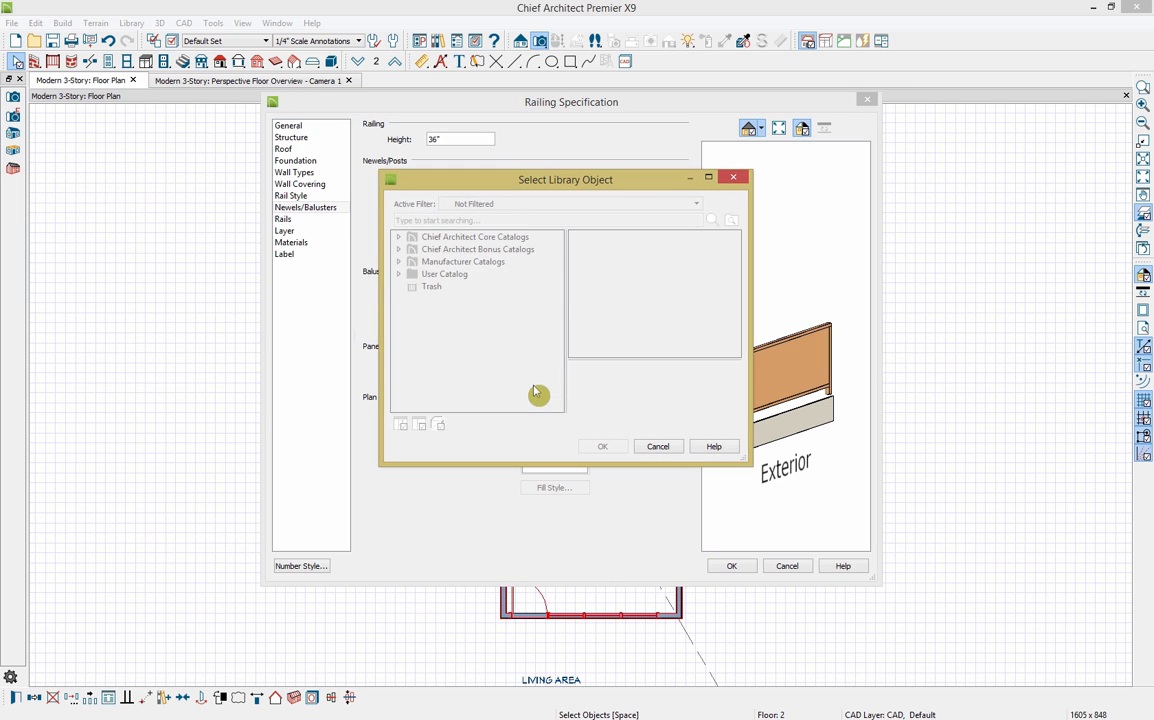
click(398, 237)
click(412, 249)
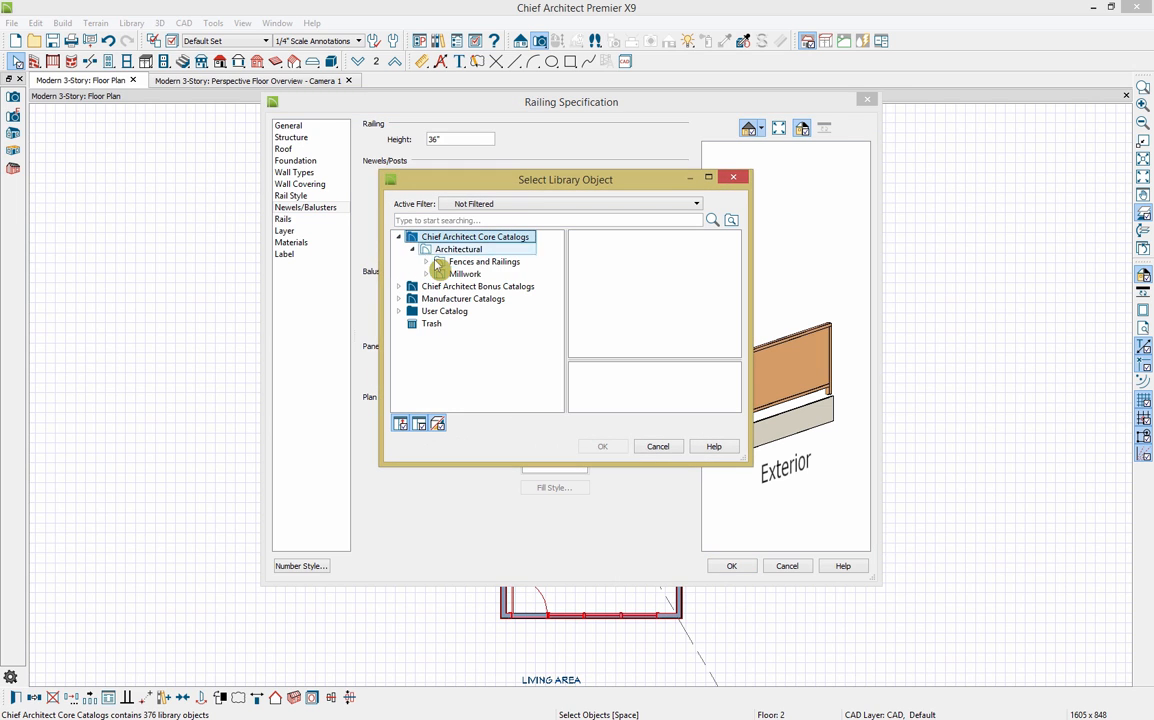
click(427, 261)
click(472, 286)
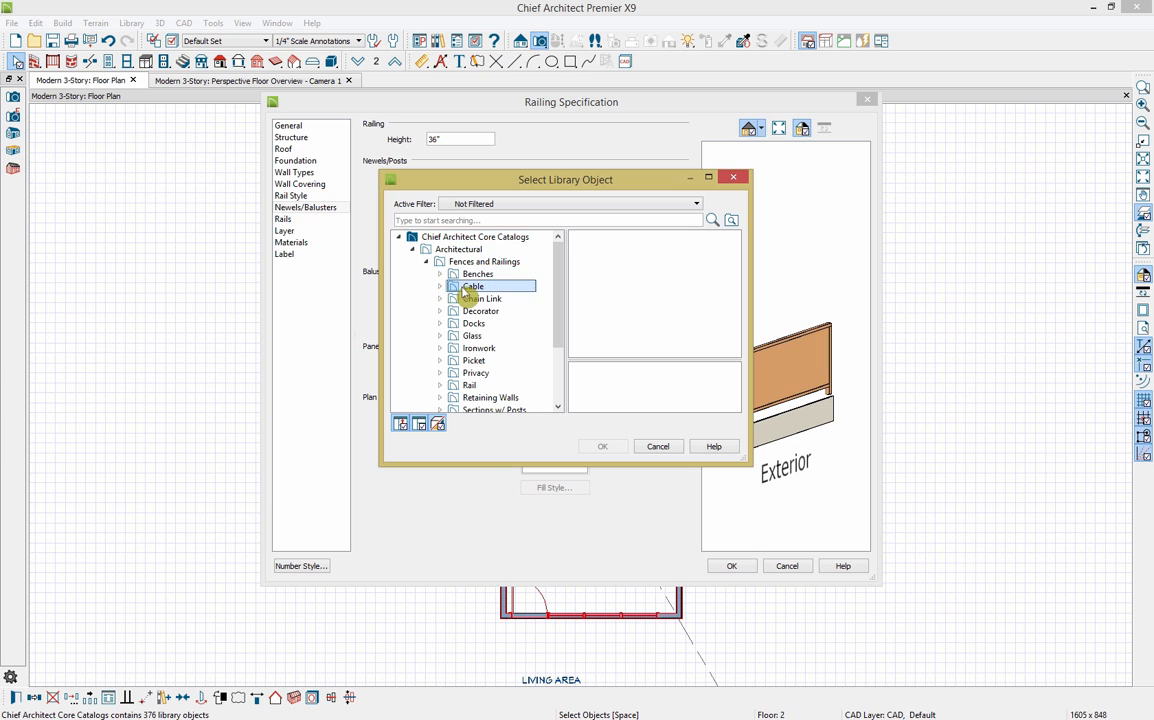
click(603, 292)
click(618, 447)
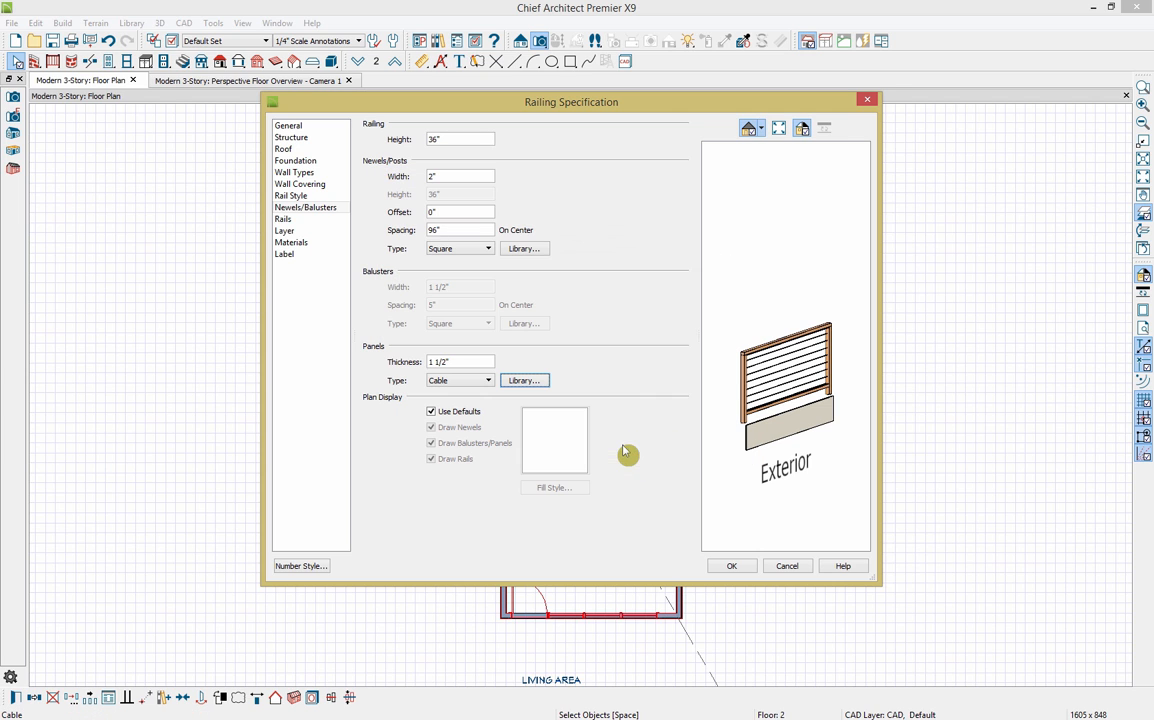
click(740, 567)
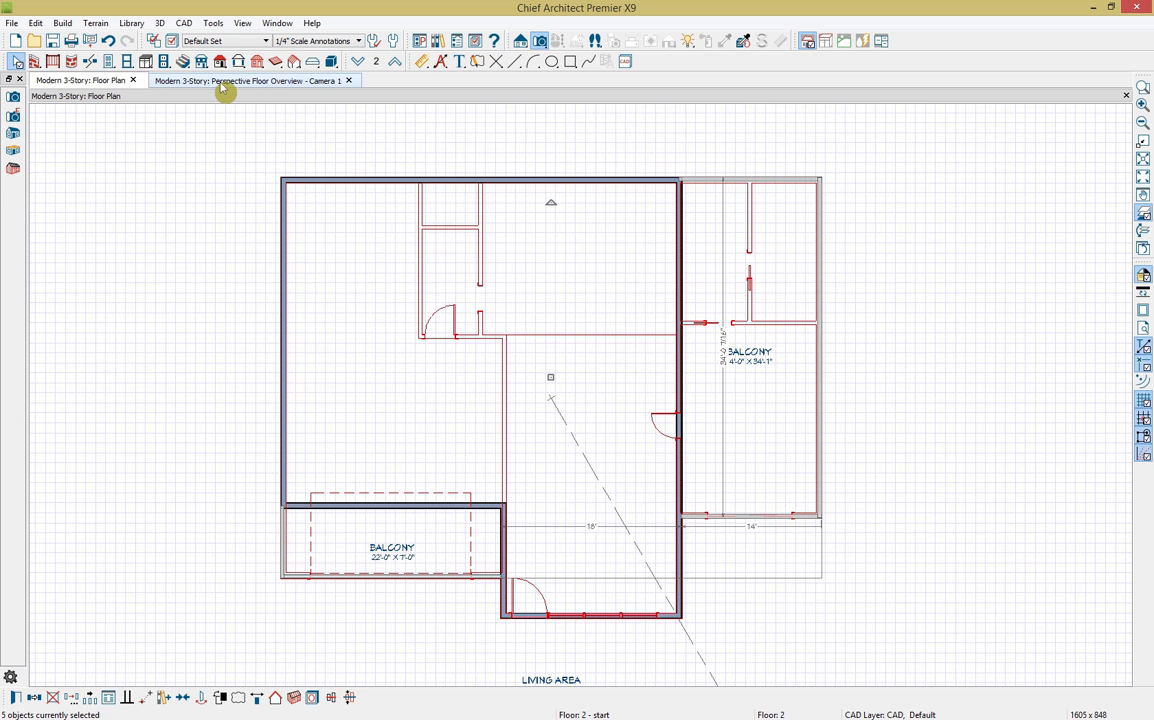
Step: Dock the Floor 2 plan beside the 3D perspective overview and zoom the plan in on the walls
click(224, 81)
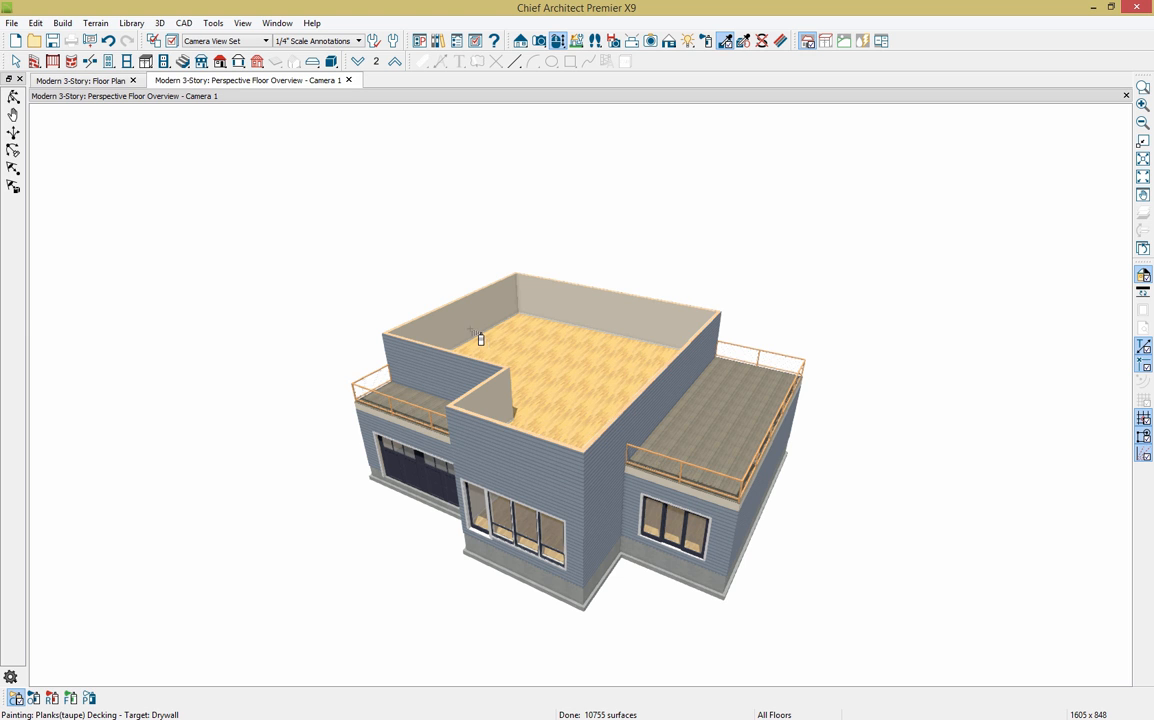
drag(106, 82, 84, 128)
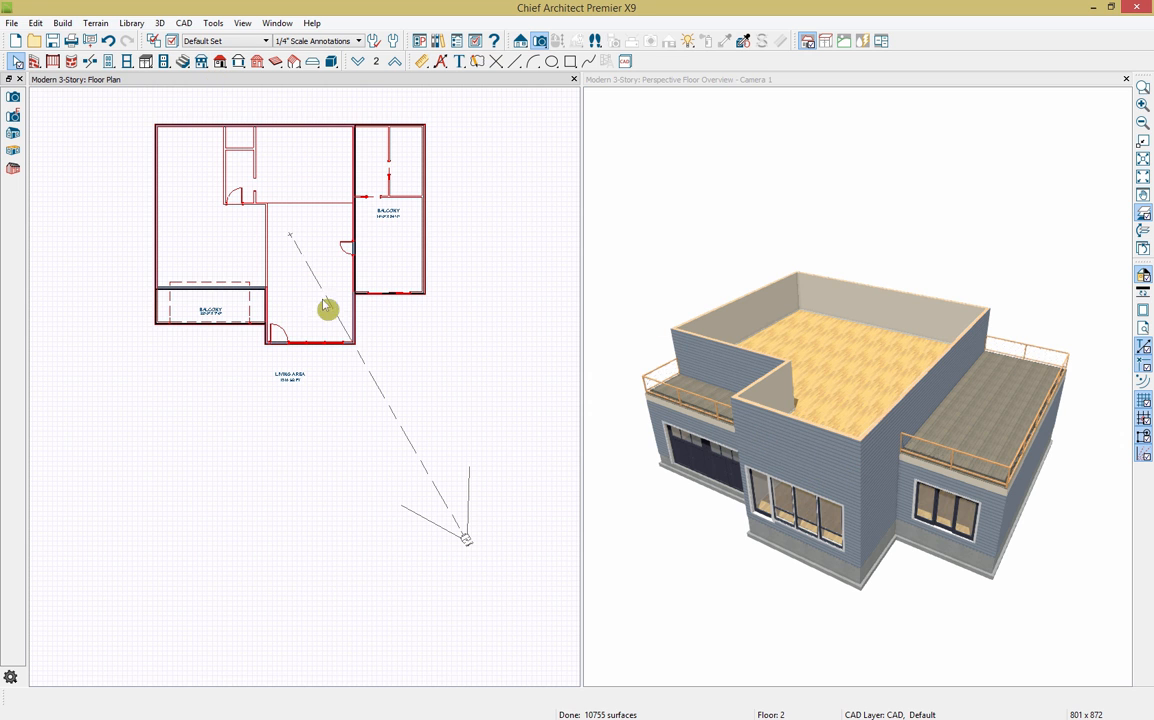
scroll(290, 200, up, 3)
middle_drag(268, 207, 272, 263)
Step: Hide the reference floor overlay and place a window in the upper floor's front wall
click(1145, 216)
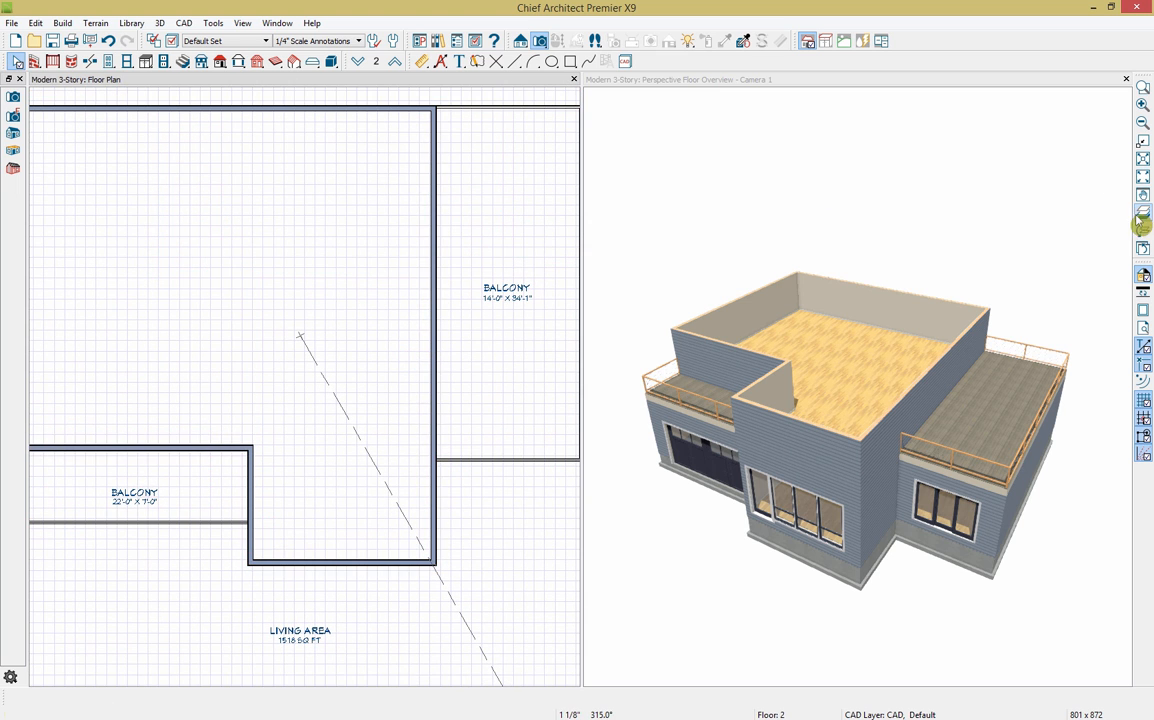
click(128, 62)
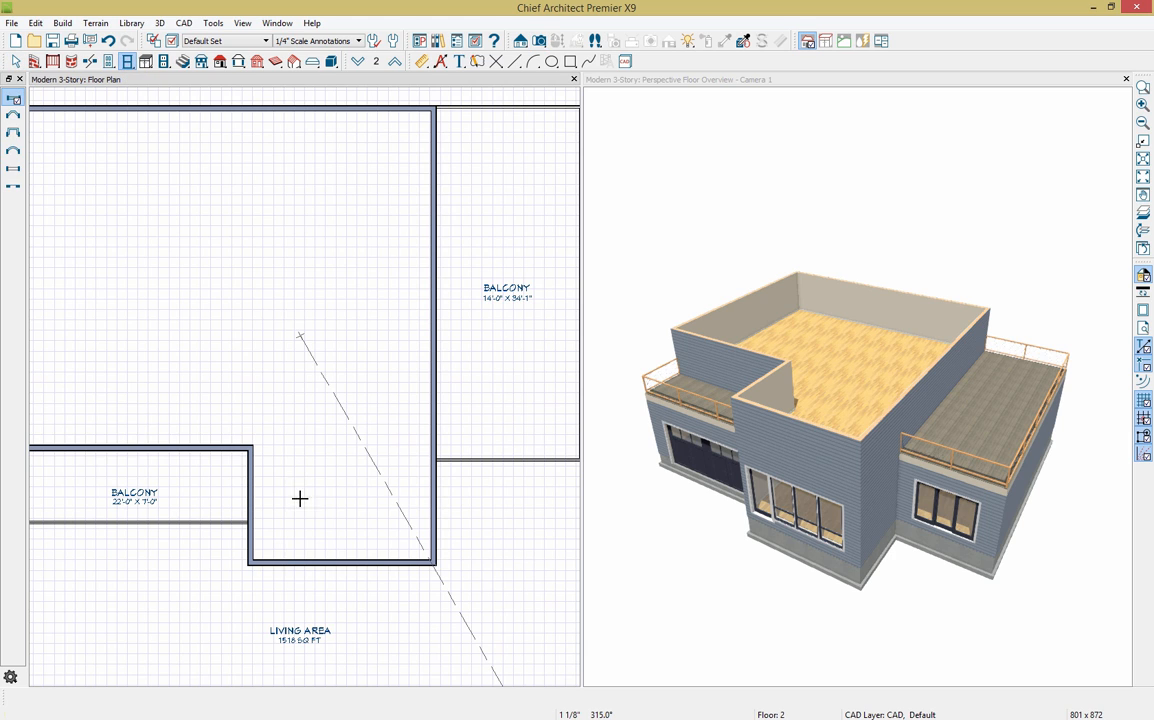
click(285, 565)
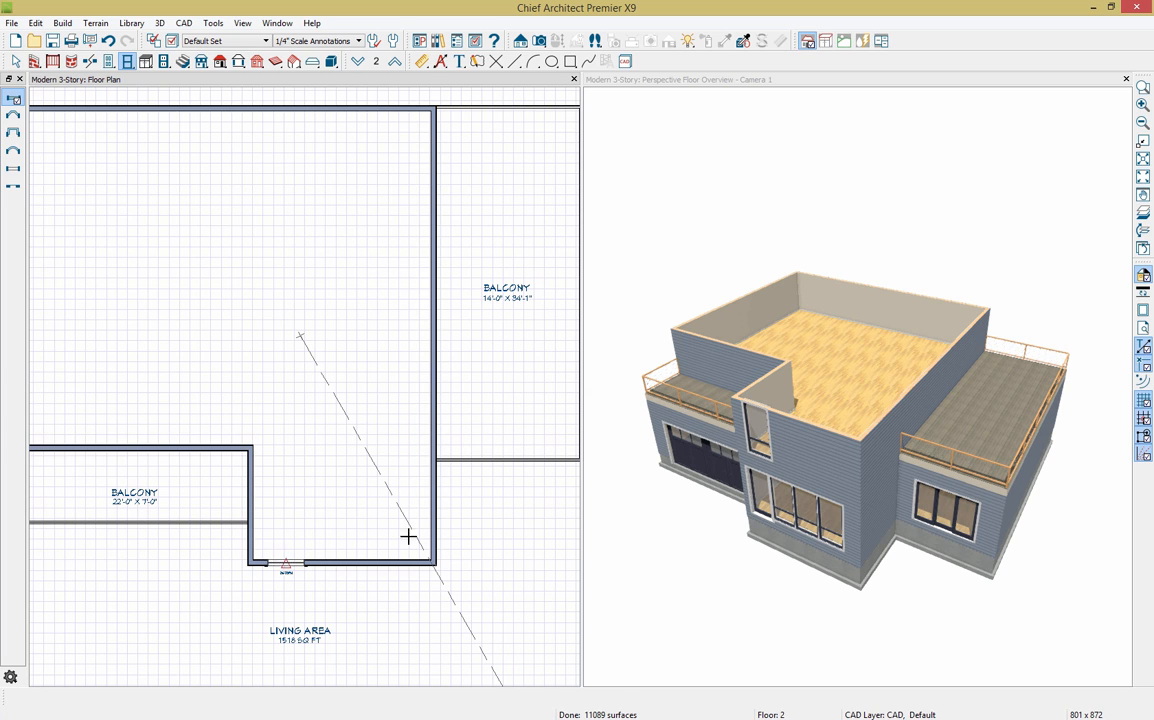
Step: Orbit the 3D view to the house front, then select the new window and nudge it slightly down
click(727, 218)
click(743, 41)
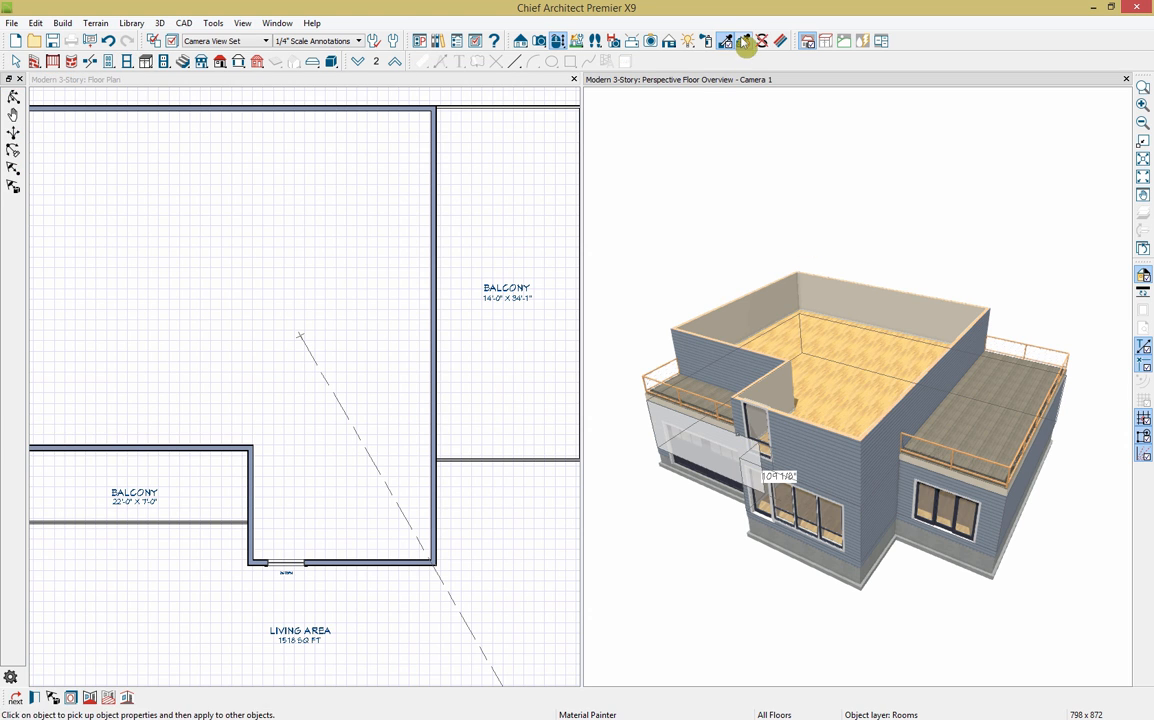
click(558, 43)
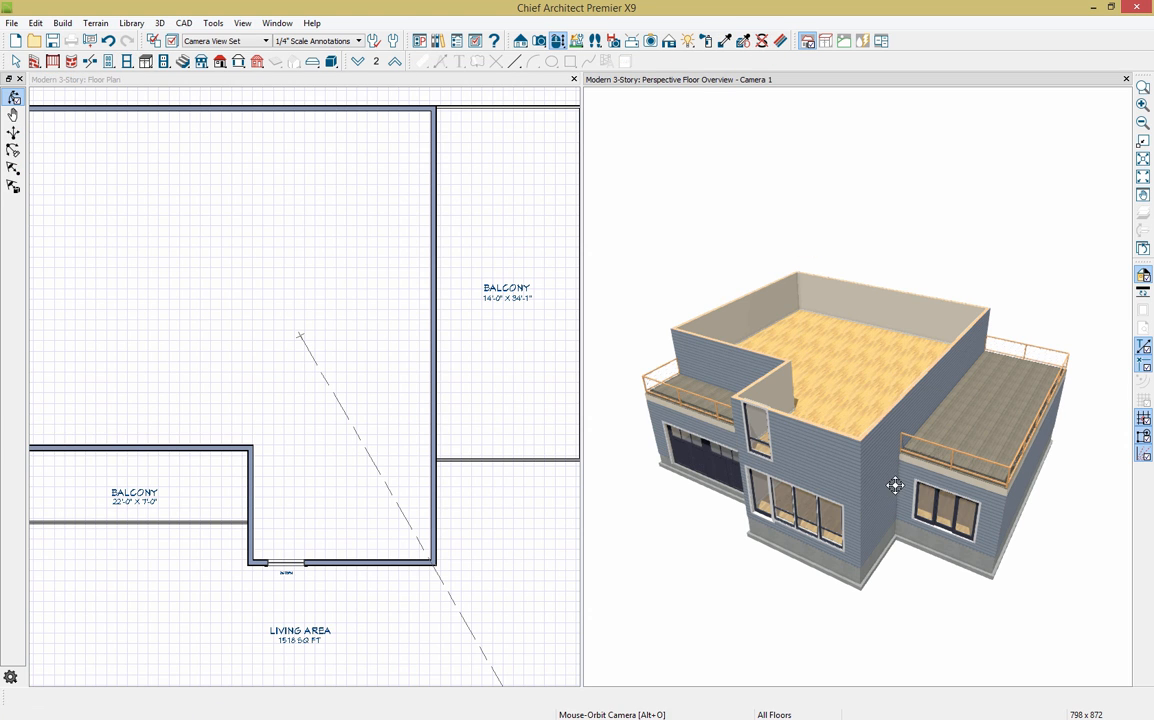
drag(895, 485, 747, 415)
click(763, 377)
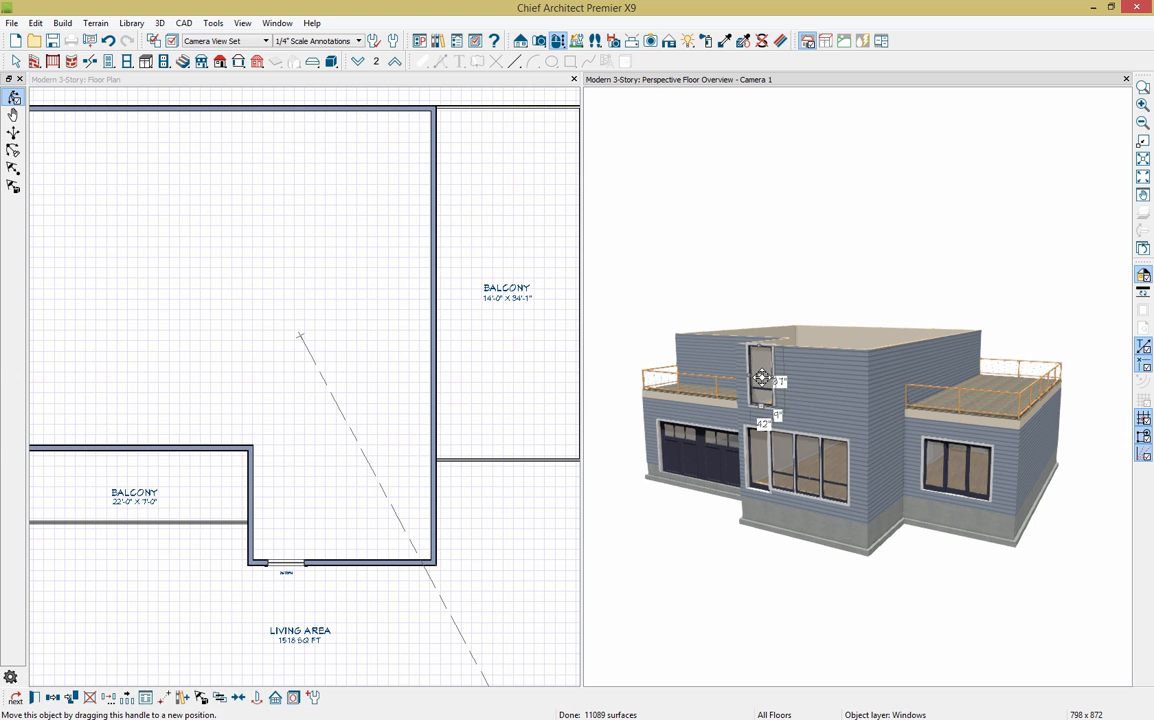
drag(758, 385, 760, 391)
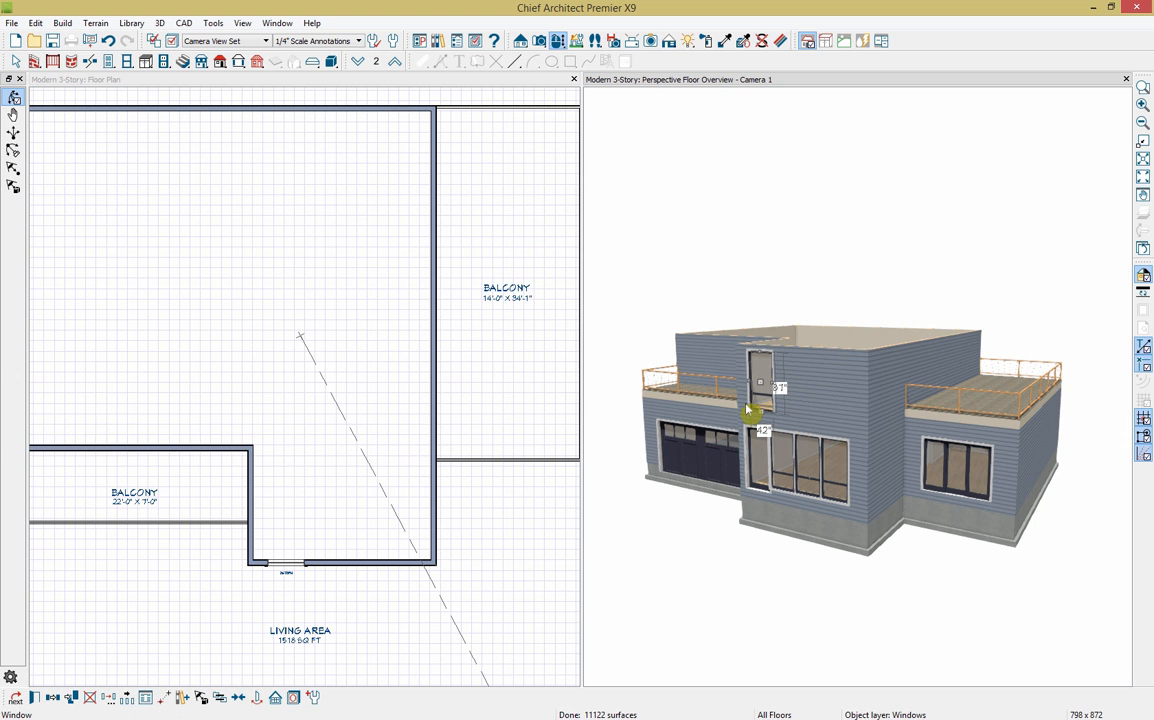
Step: Give the Floor 2 front window an 80" height and the Fixed Glass window type
click(34, 697)
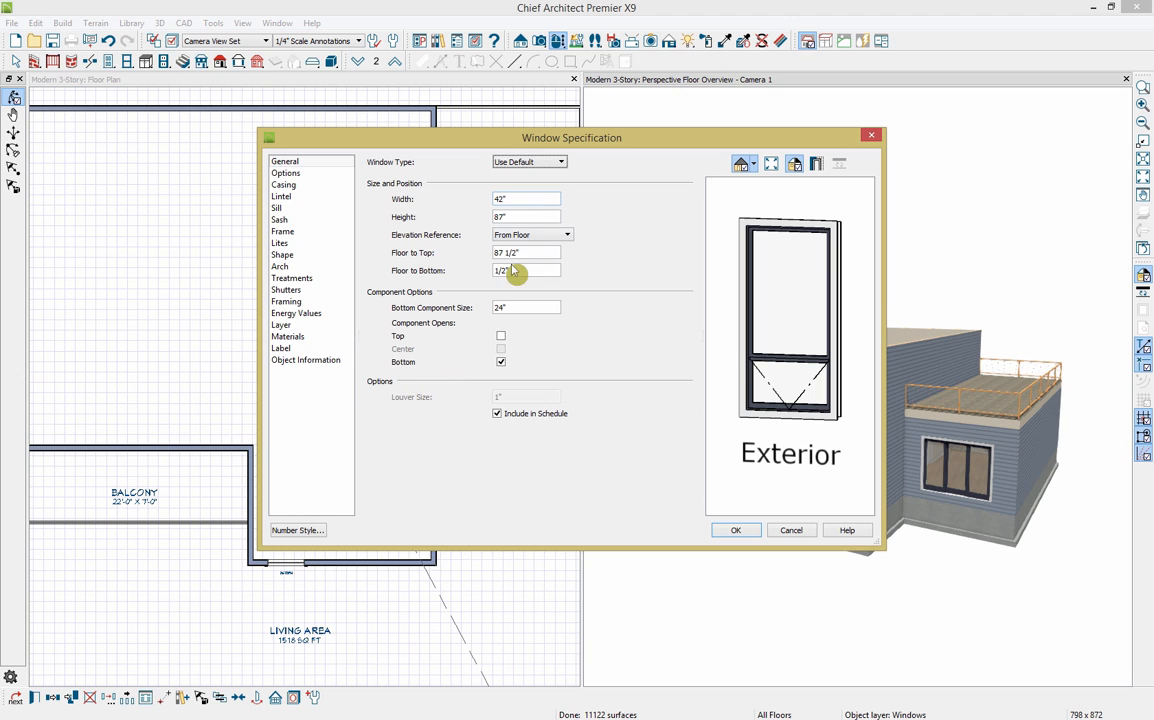
click(493, 217)
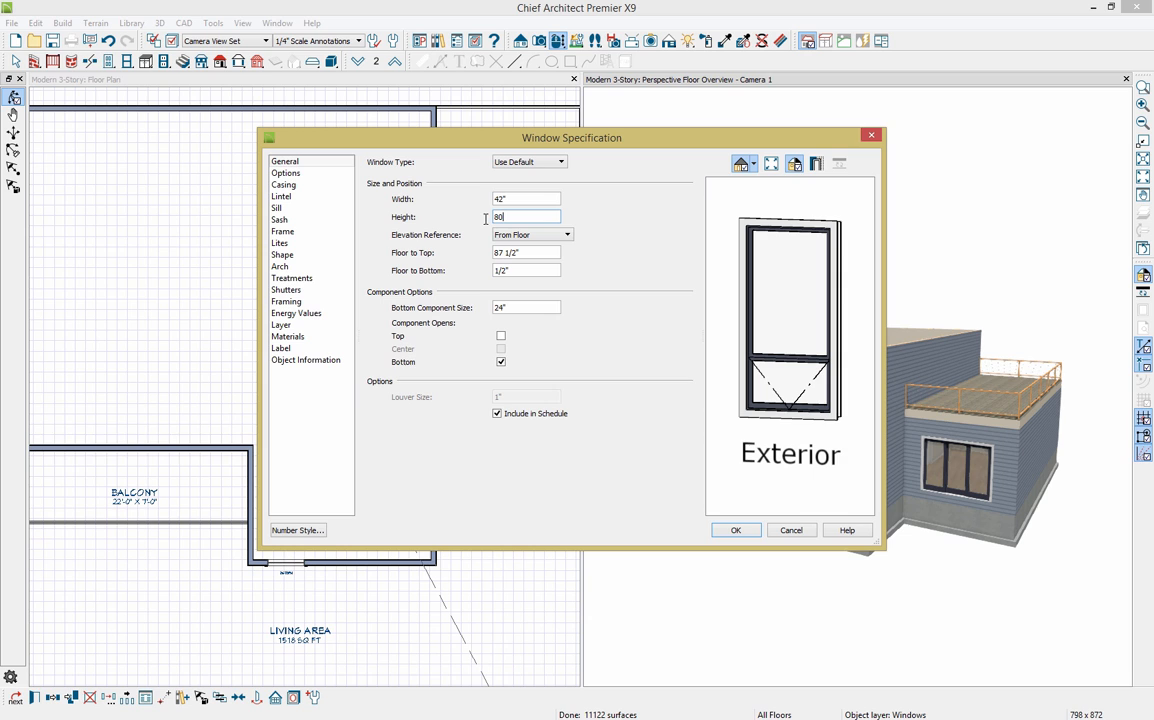
click(543, 254)
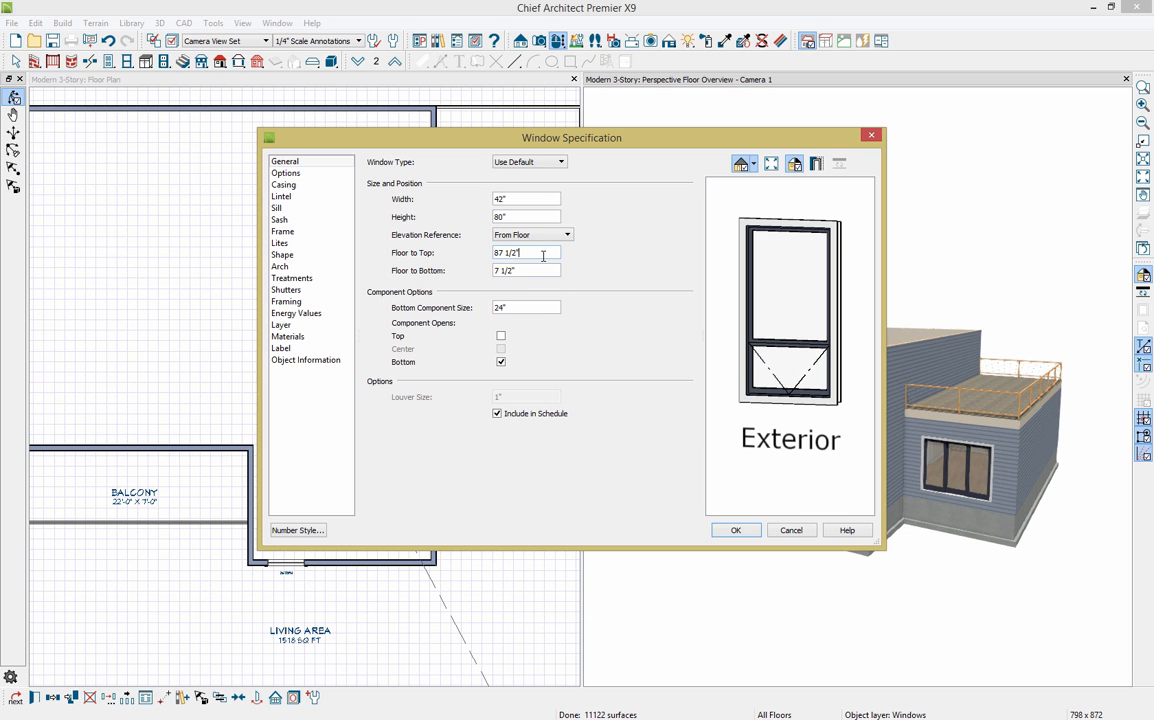
click(548, 163)
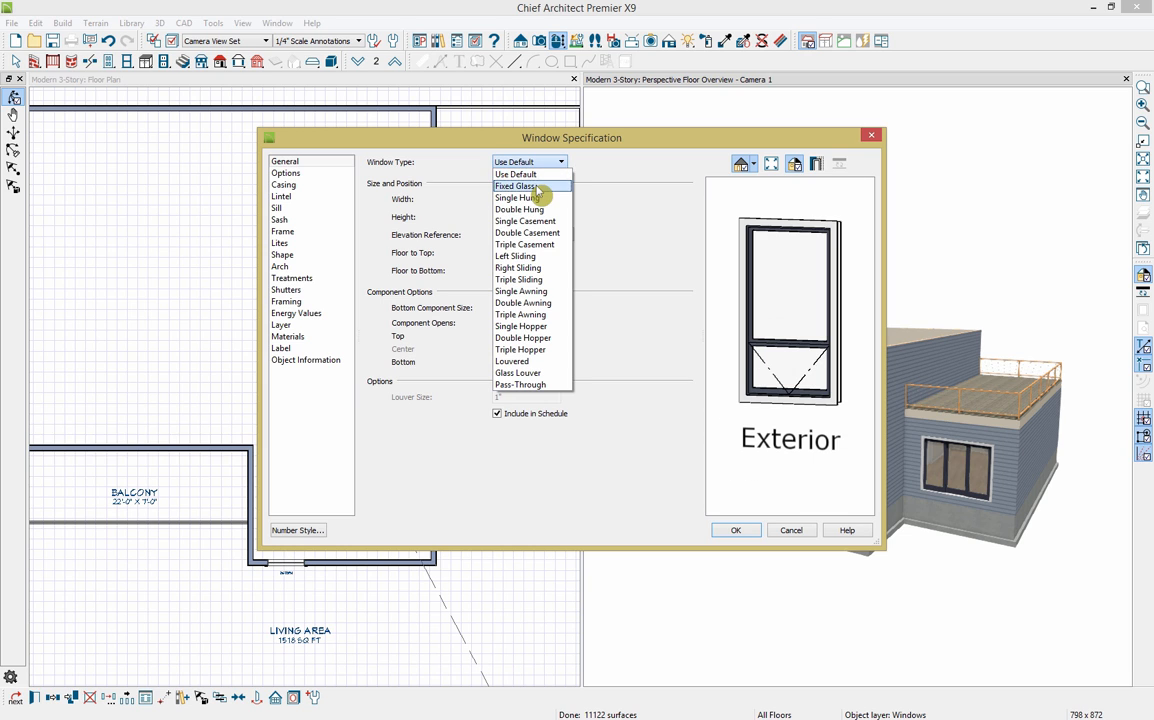
click(538, 186)
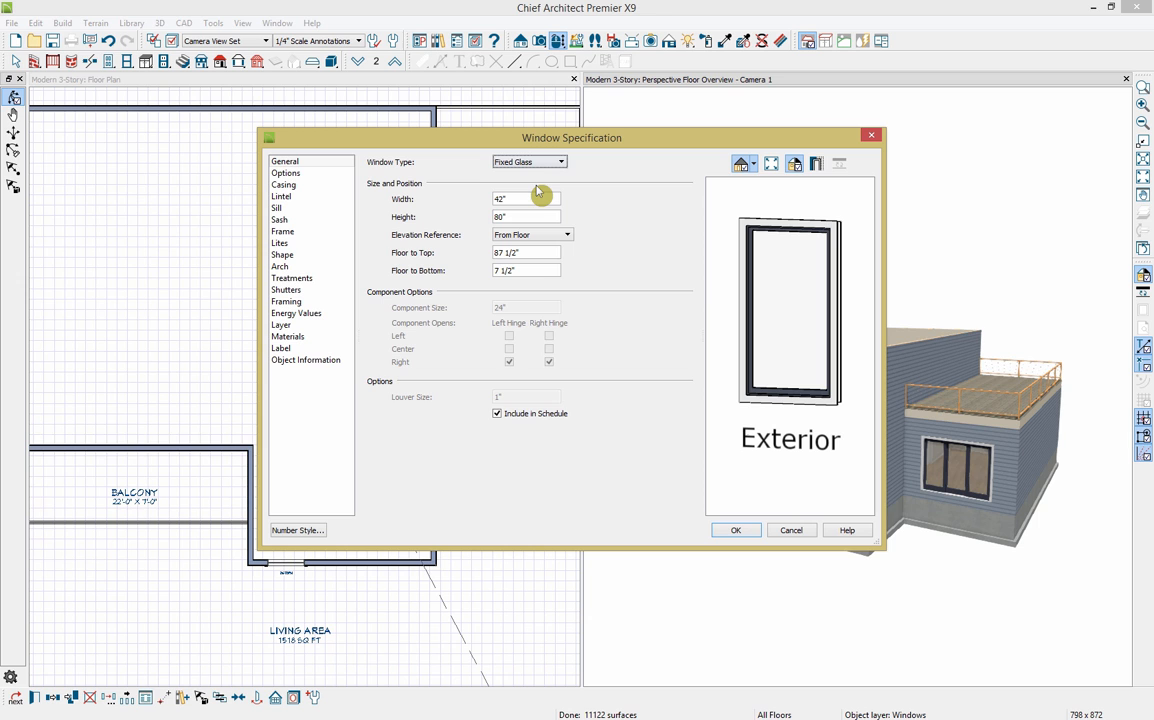
click(736, 531)
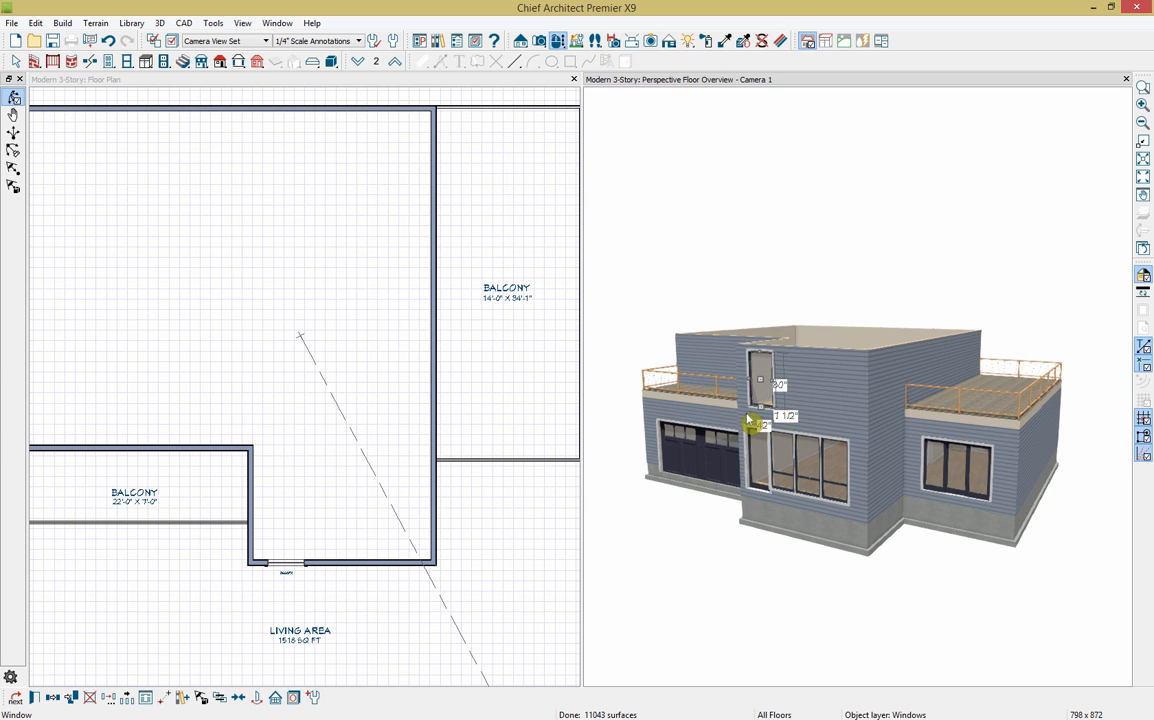
Step: Evenly distribute 3 copies of the fixed-glass window along the Floor 2 front wall
click(129, 700)
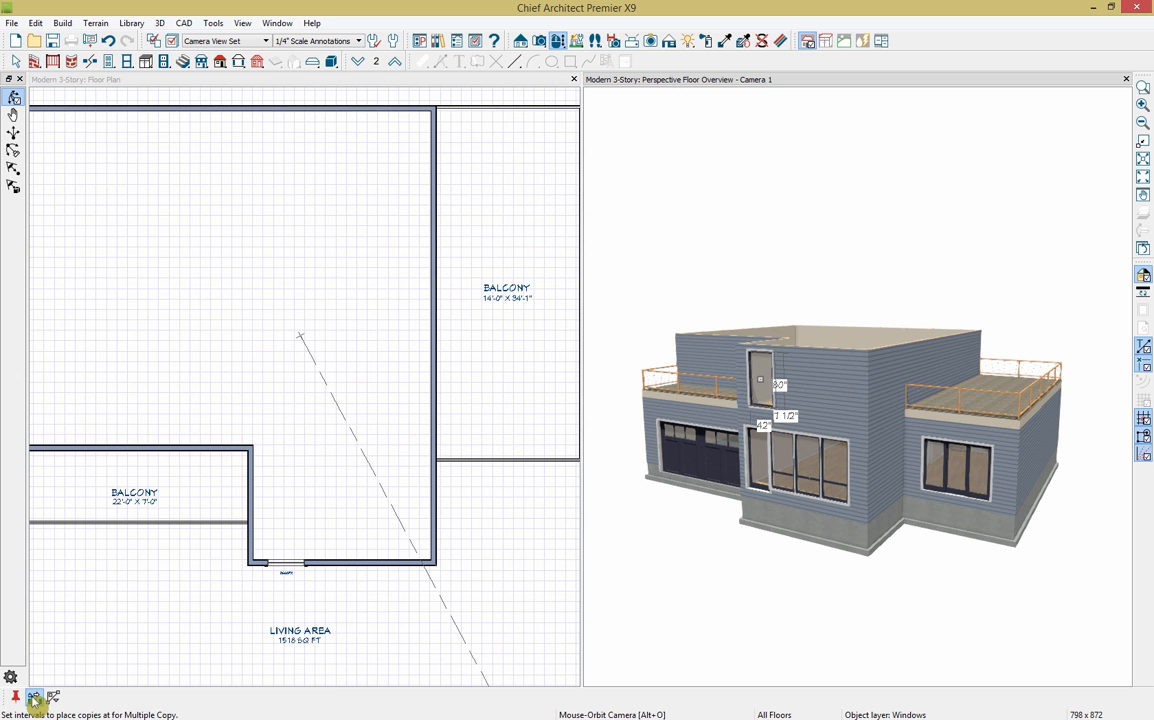
click(33, 699)
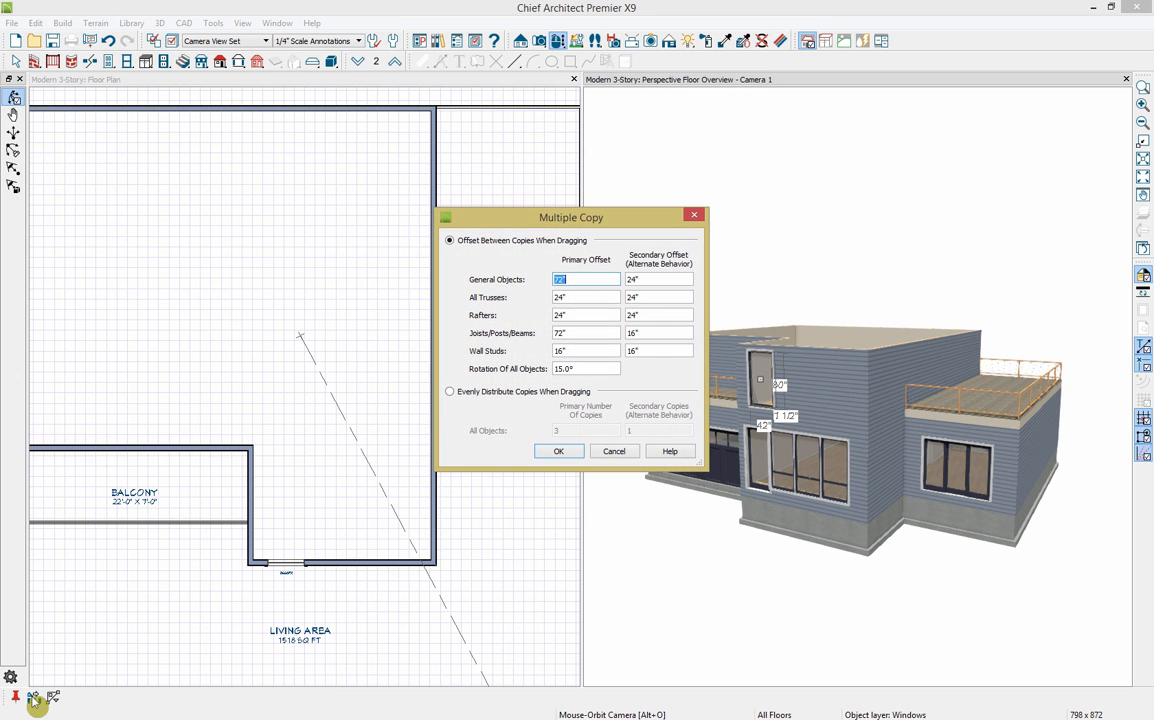
click(499, 392)
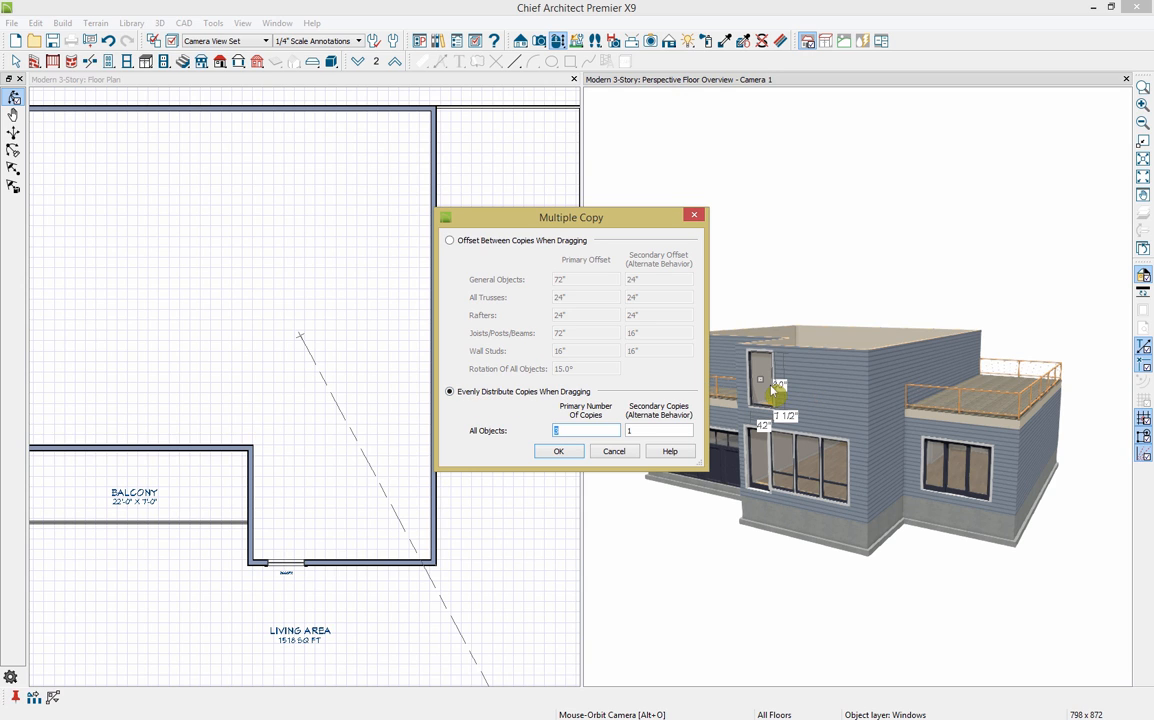
click(560, 452)
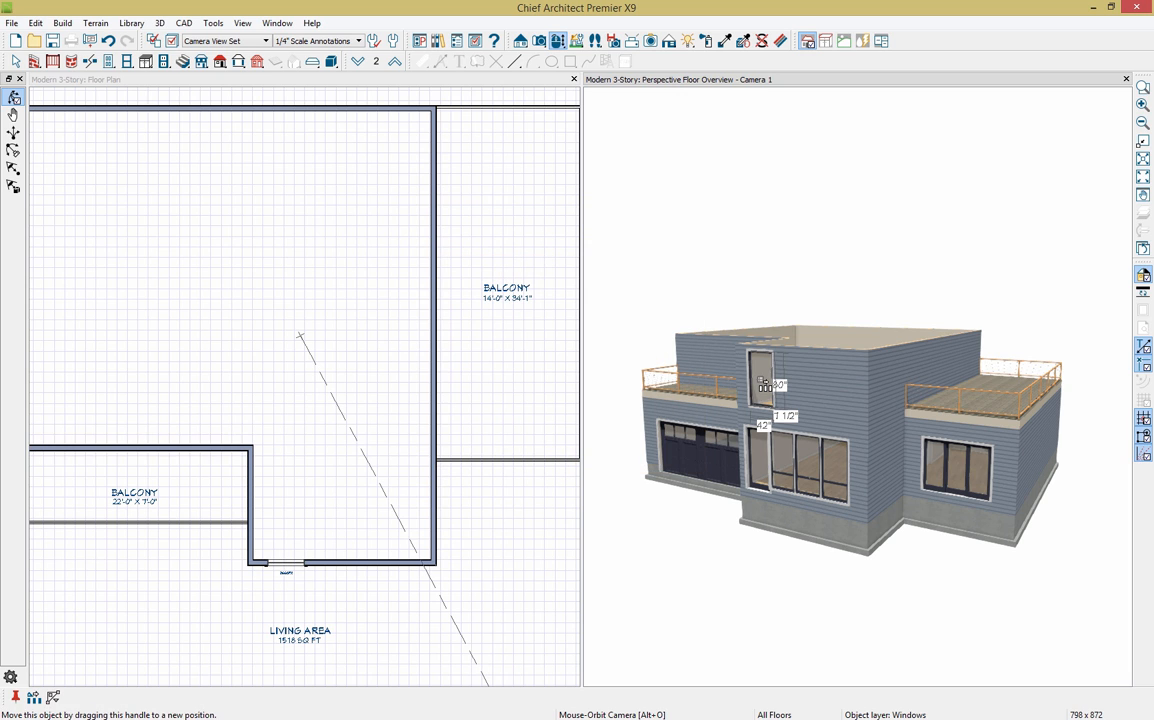
drag(762, 384, 806, 387)
drag(828, 393, 848, 395)
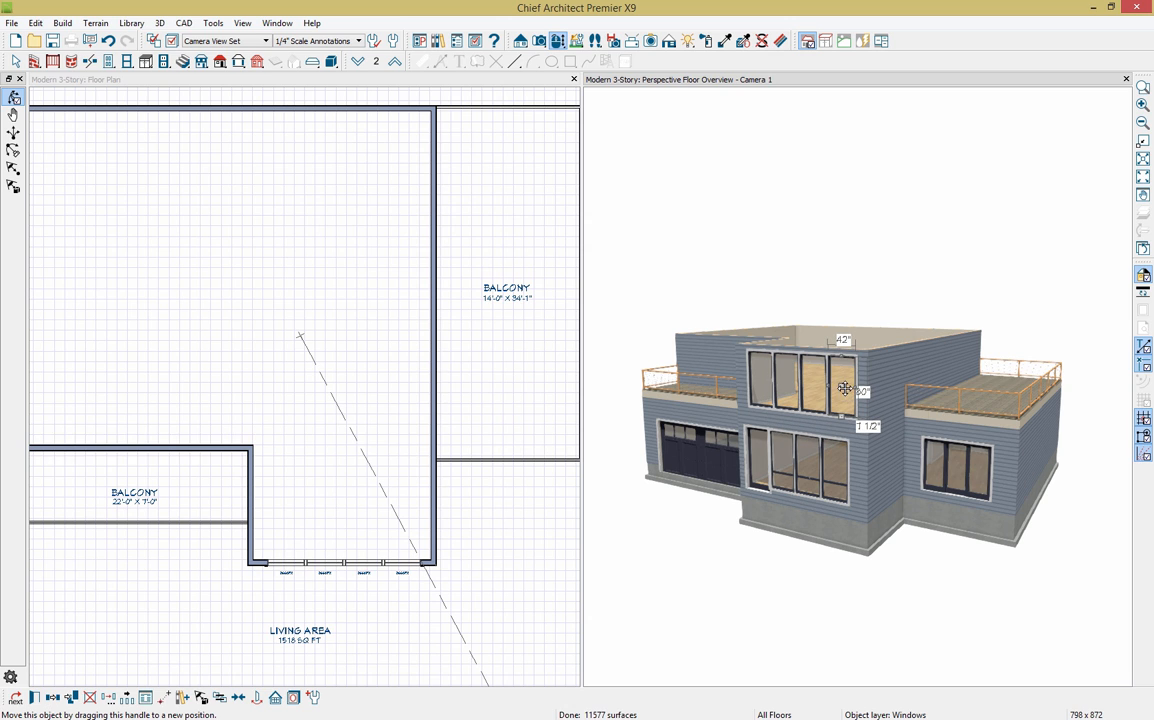
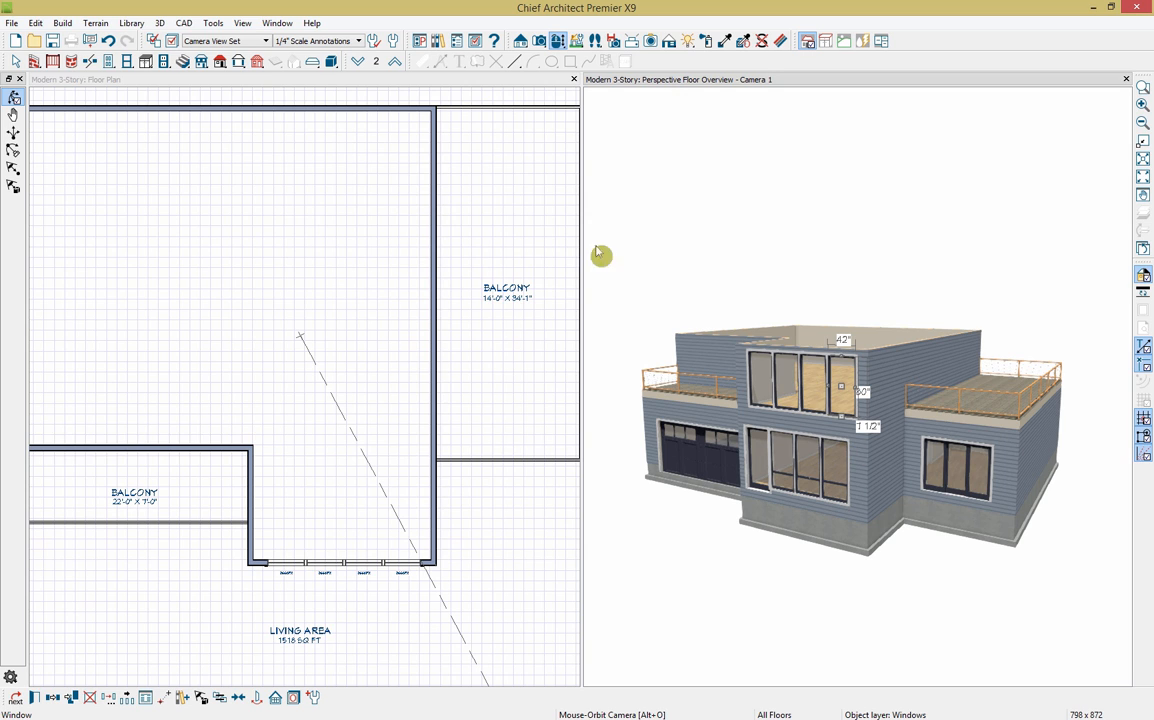
Step: Activate the Floor 2 plan window in place of the 3D camera view
click(400, 90)
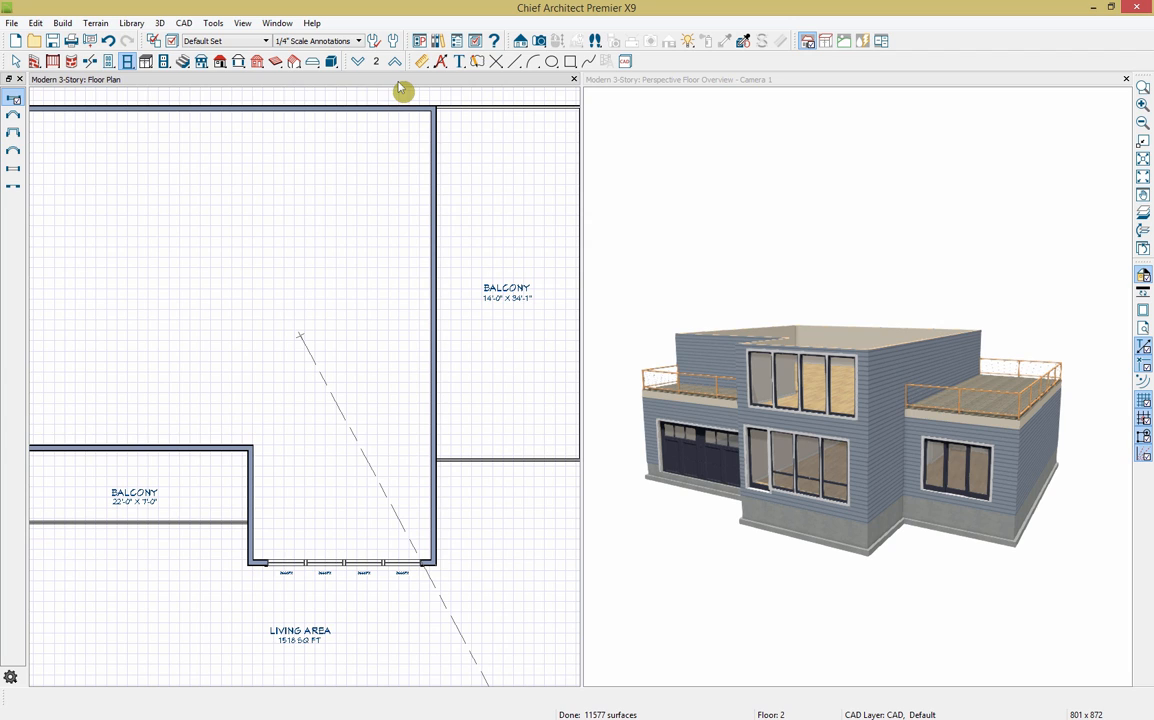
Step: Draw a straight railing across Floor 2 and make the 17'-0" × 4'-8" room below it Open Below
click(53, 64)
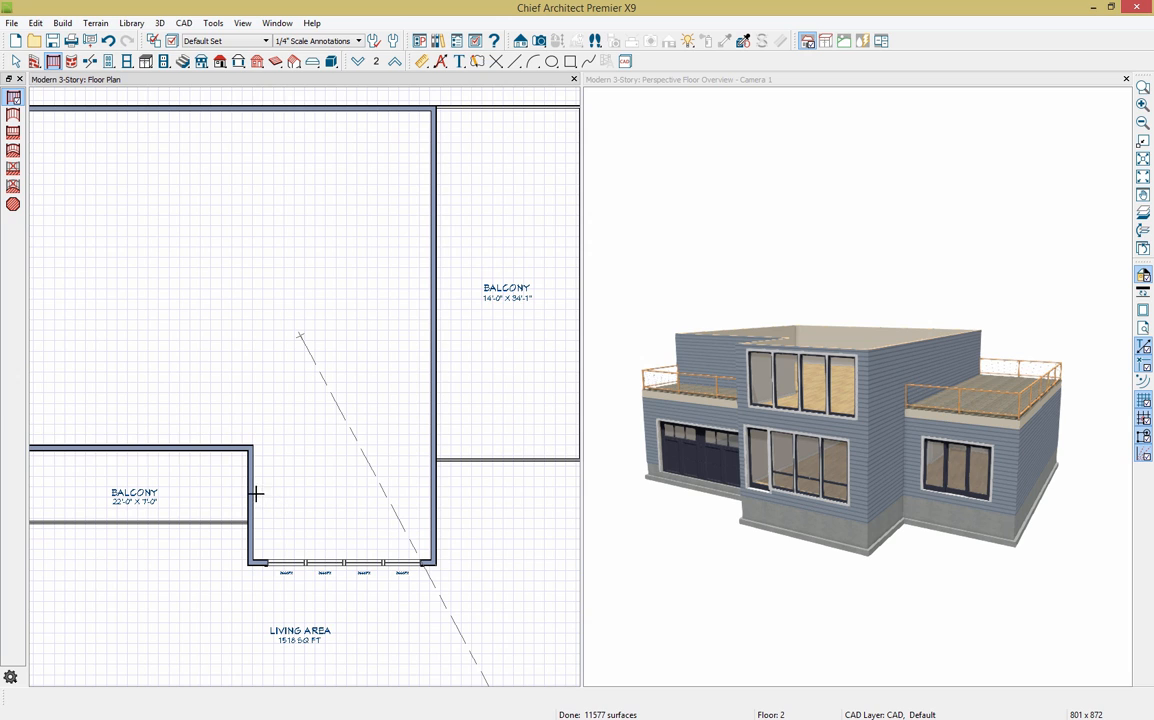
drag(254, 500, 430, 506)
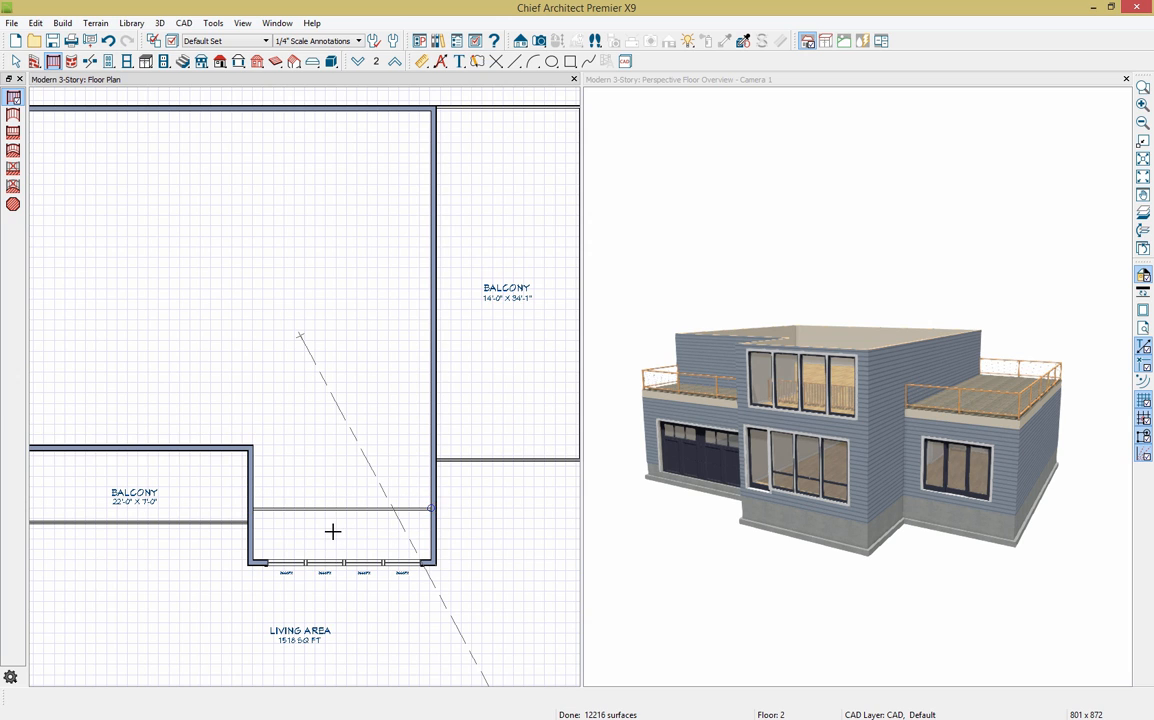
click(360, 546)
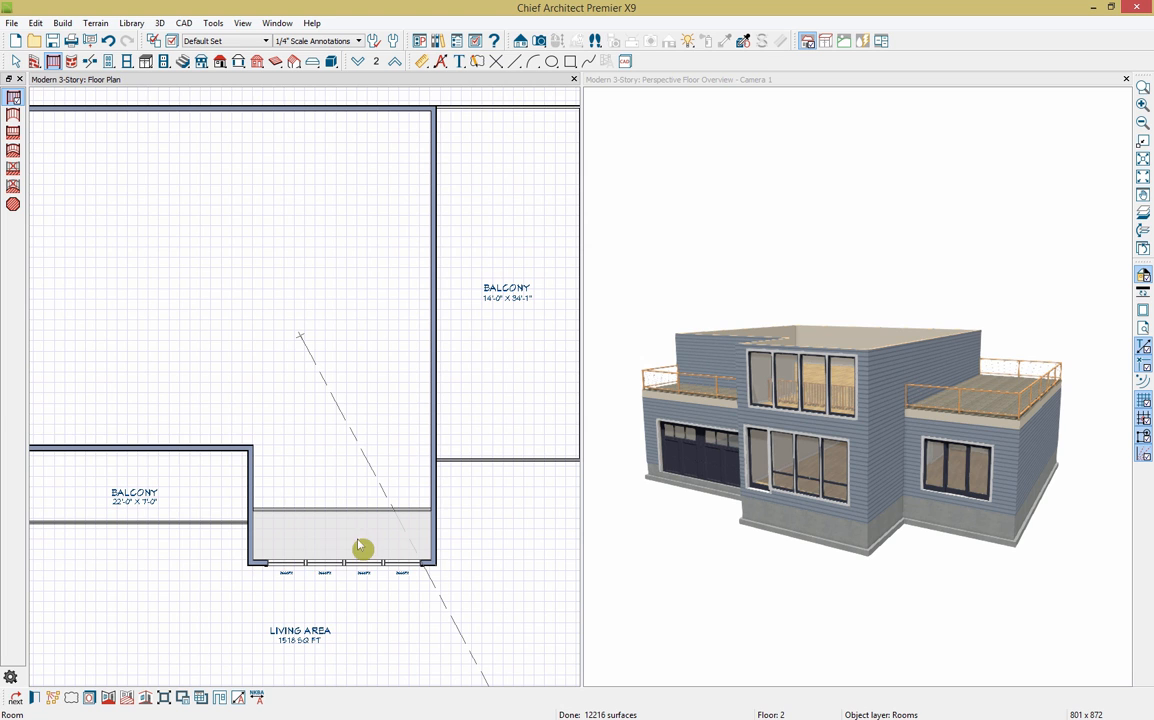
click(34, 698)
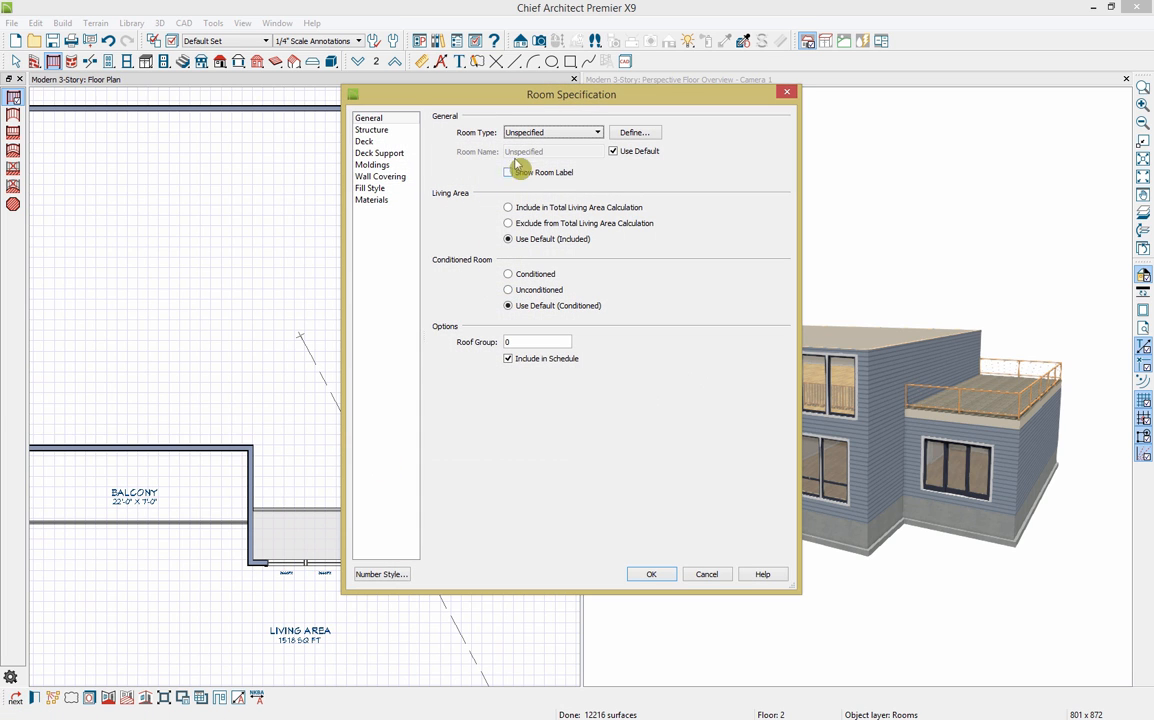
click(552, 132)
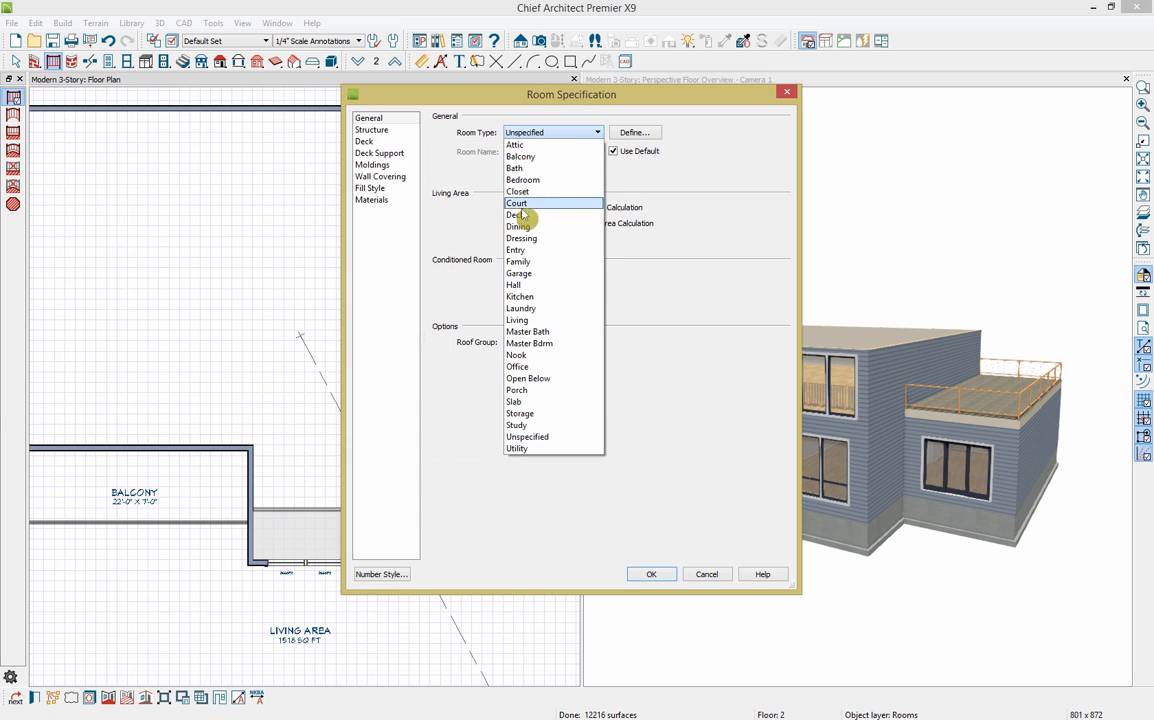
click(528, 378)
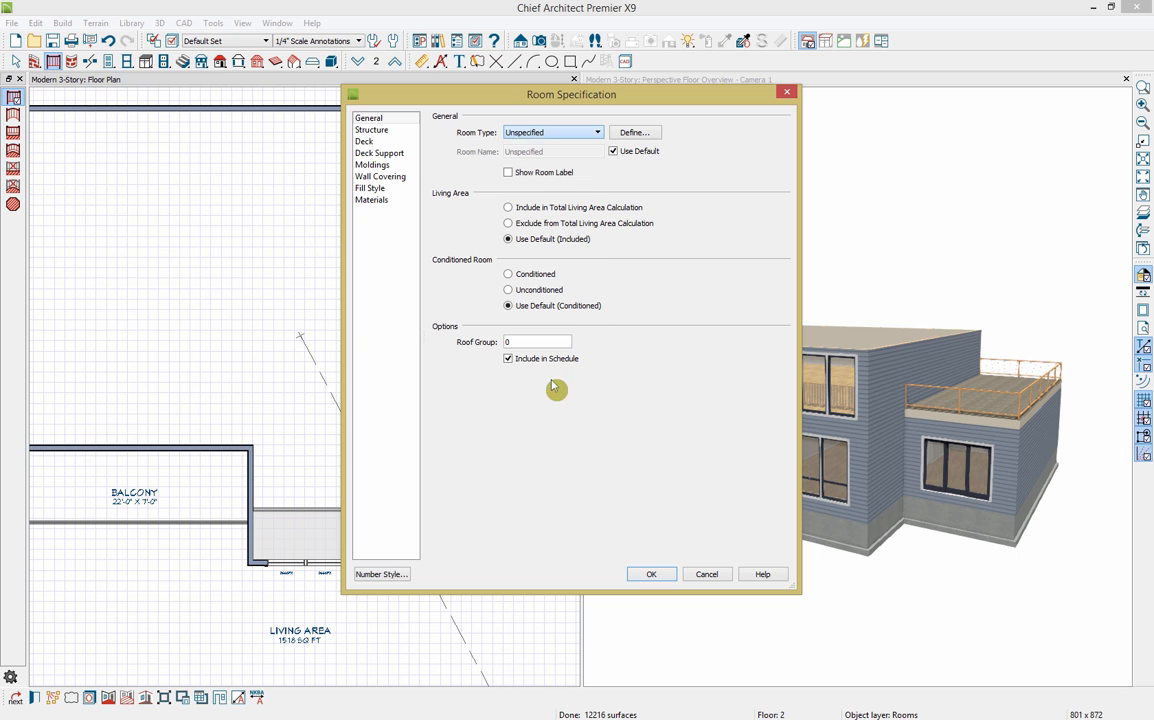
click(652, 574)
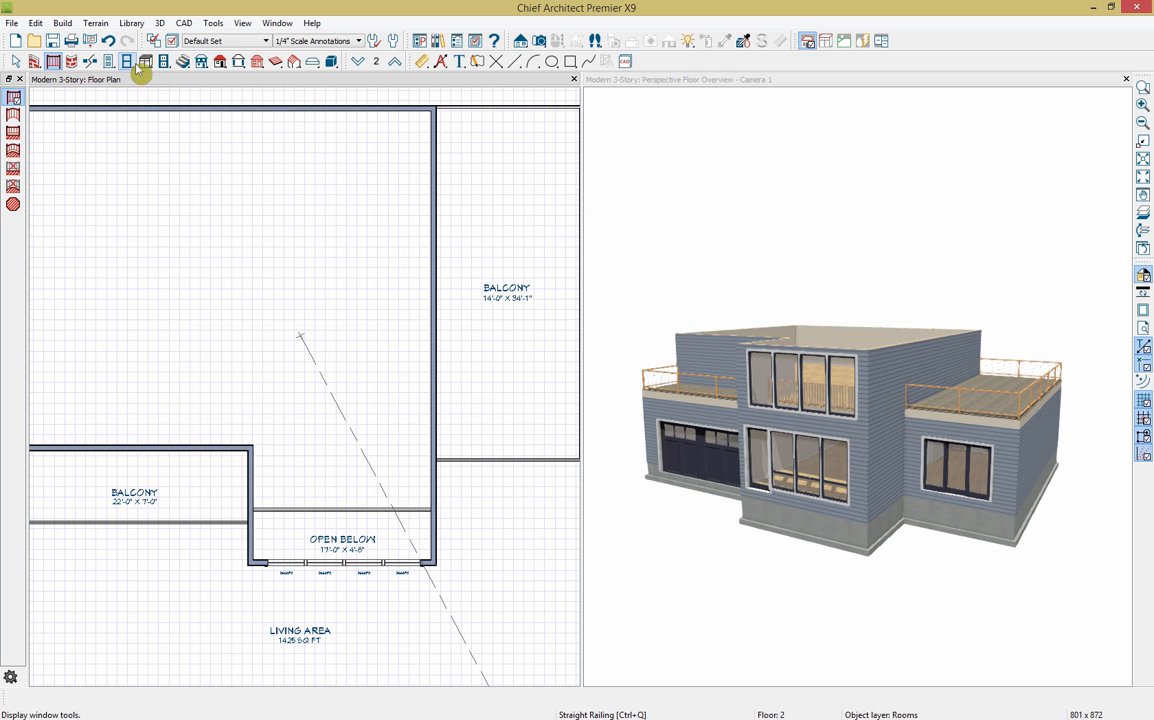
Step: Put a hinged door on the small balcony and a sliding door on the large one, then close the 3D view
click(109, 61)
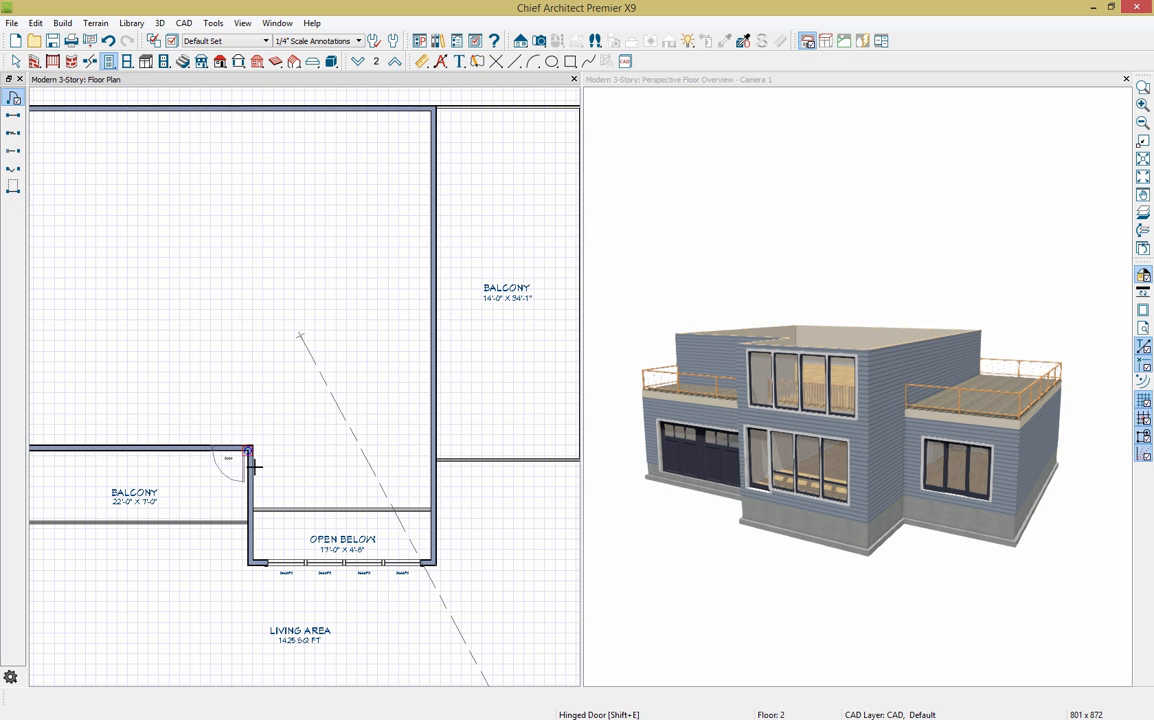
mouse_move(251, 472)
mouse_down()
mouse_move(207, 460)
mouse_move(233, 461)
mouse_up()
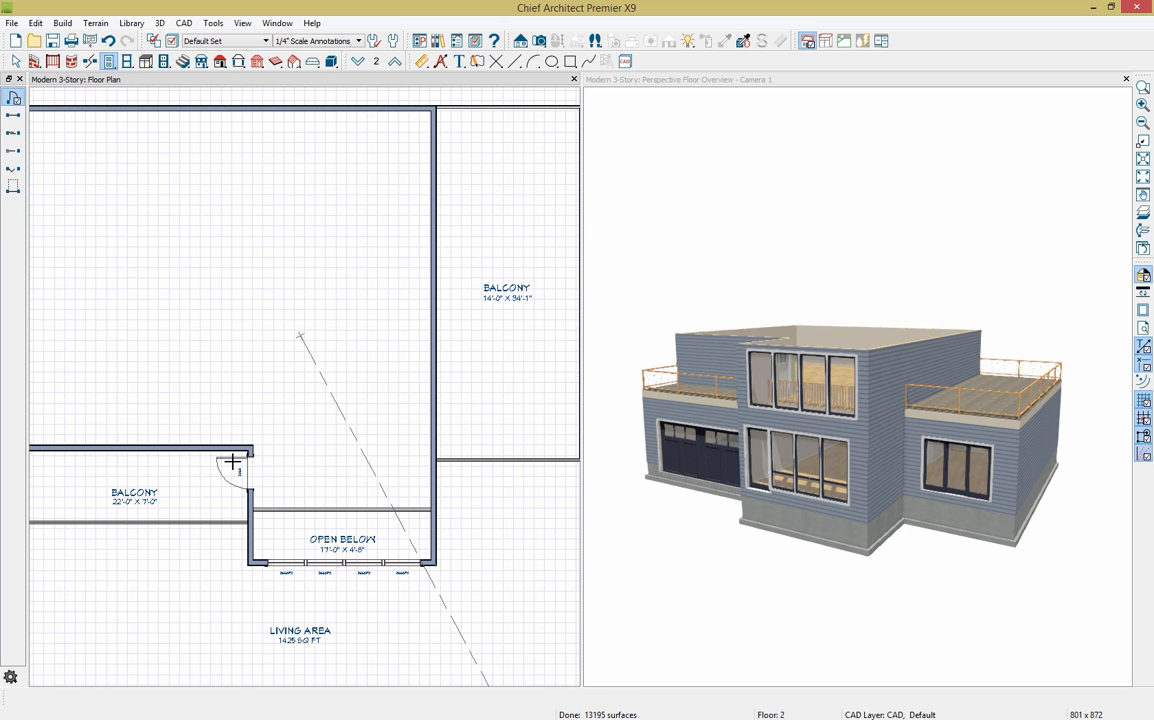
click(13, 133)
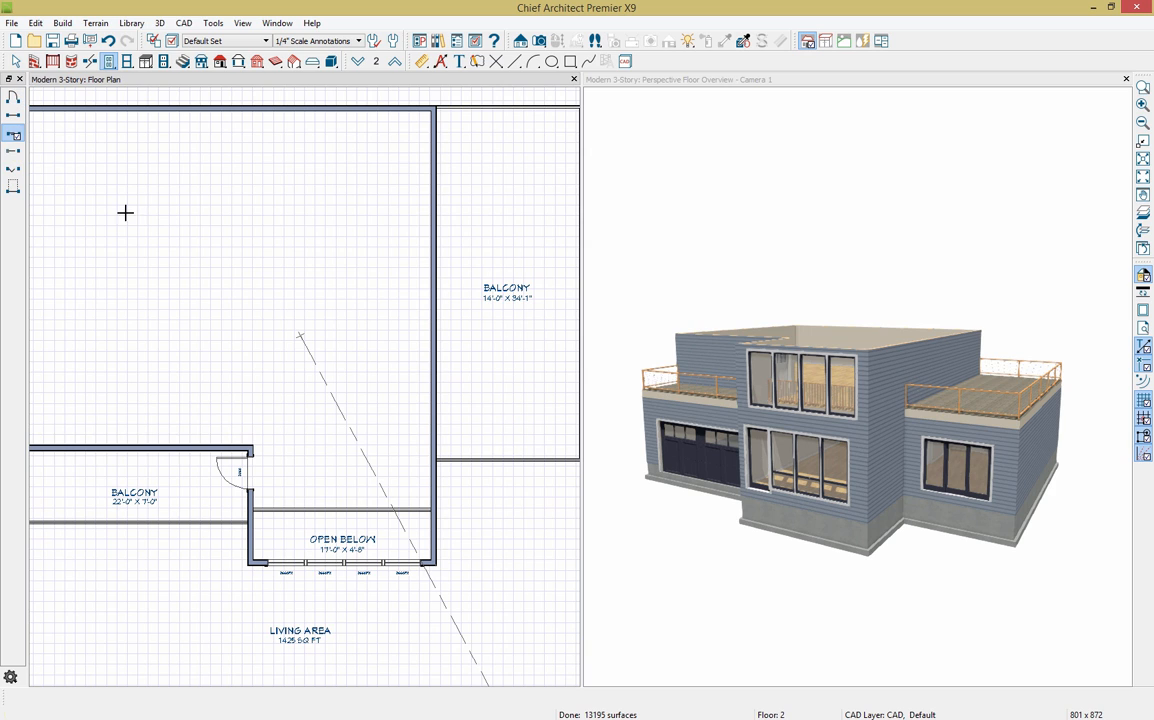
click(432, 388)
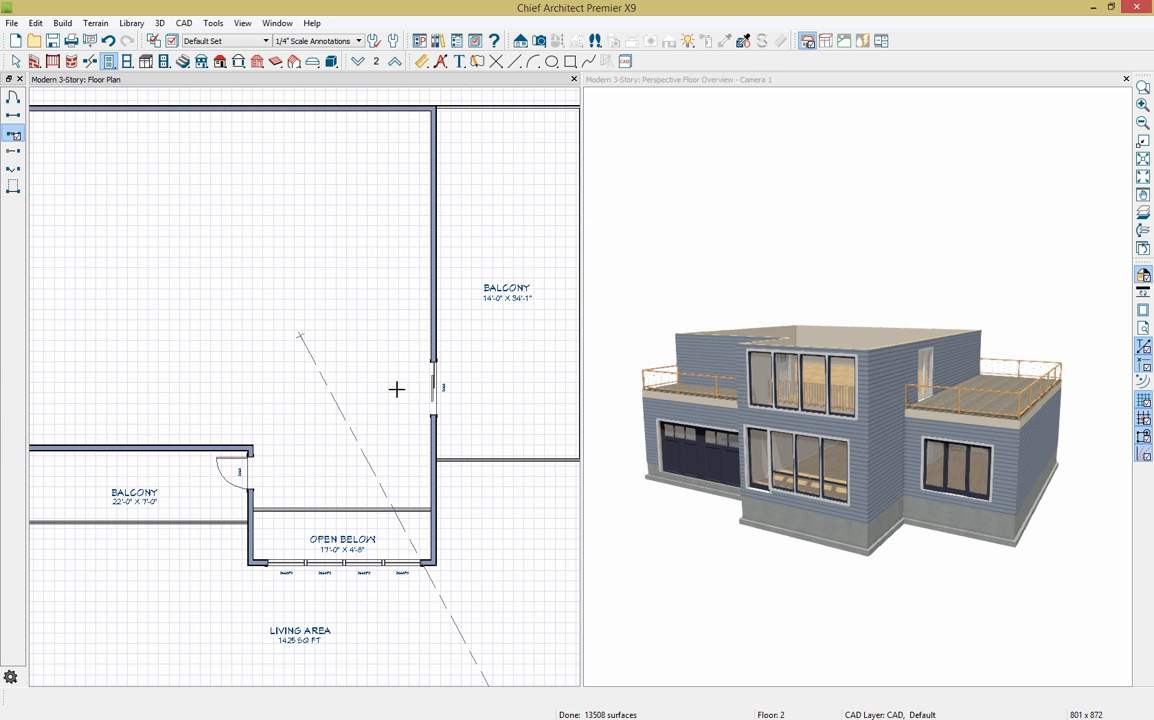
scroll(508, 416, down, 1)
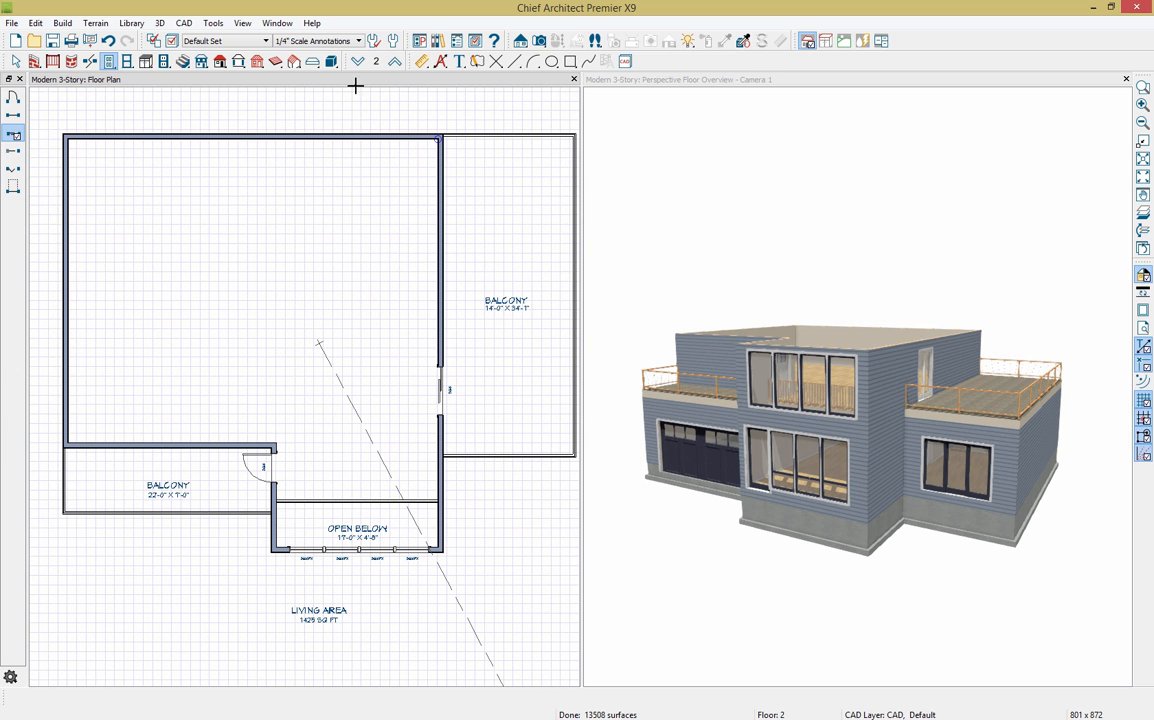
click(1126, 79)
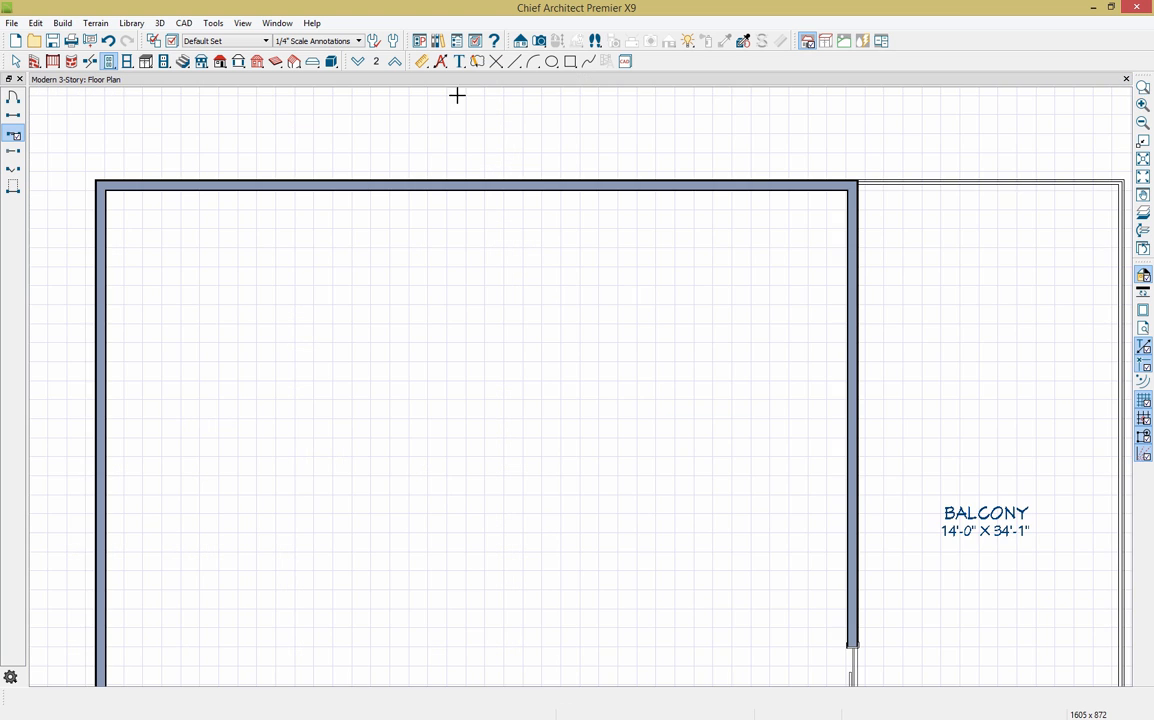
Step: Build a new Floor 3 derived from Floor 2, with Ceiling Over This Room unchecked
click(201, 62)
click(14, 99)
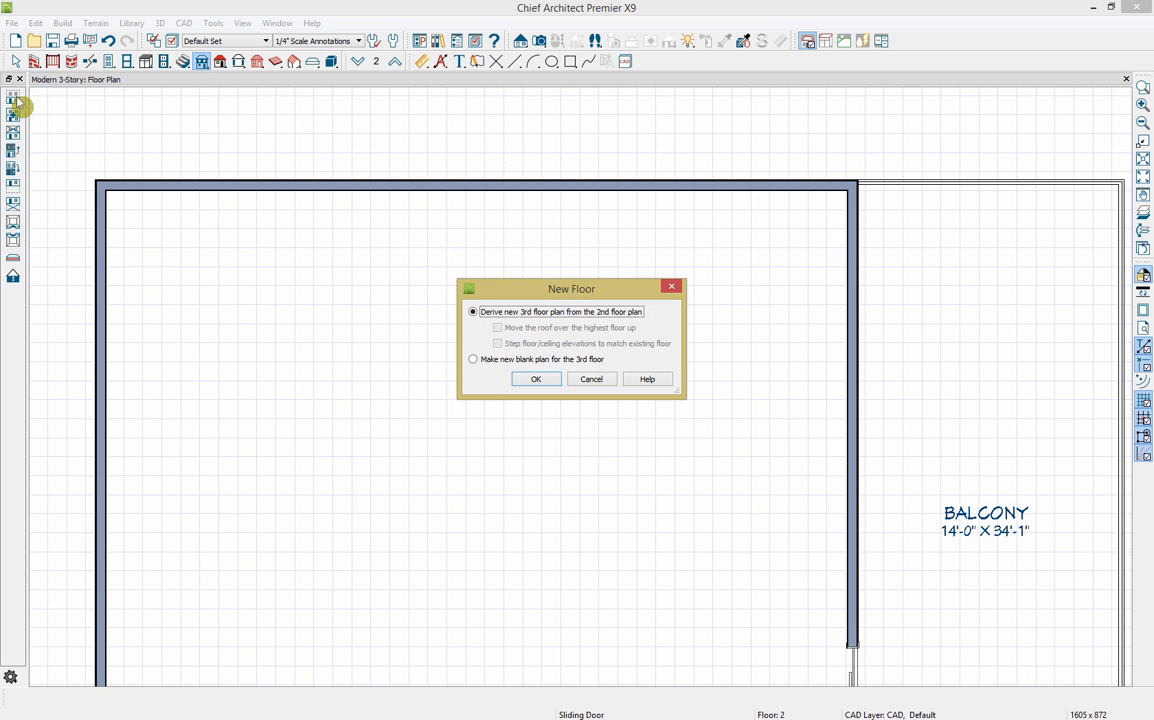
click(535, 379)
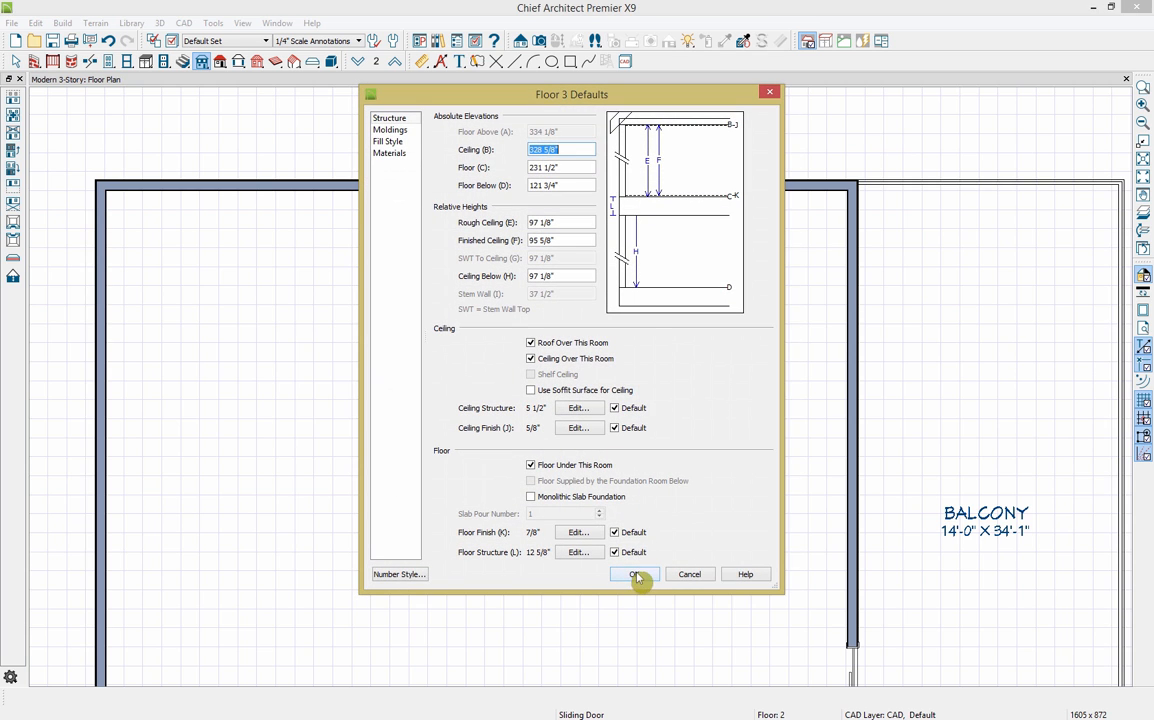
click(549, 361)
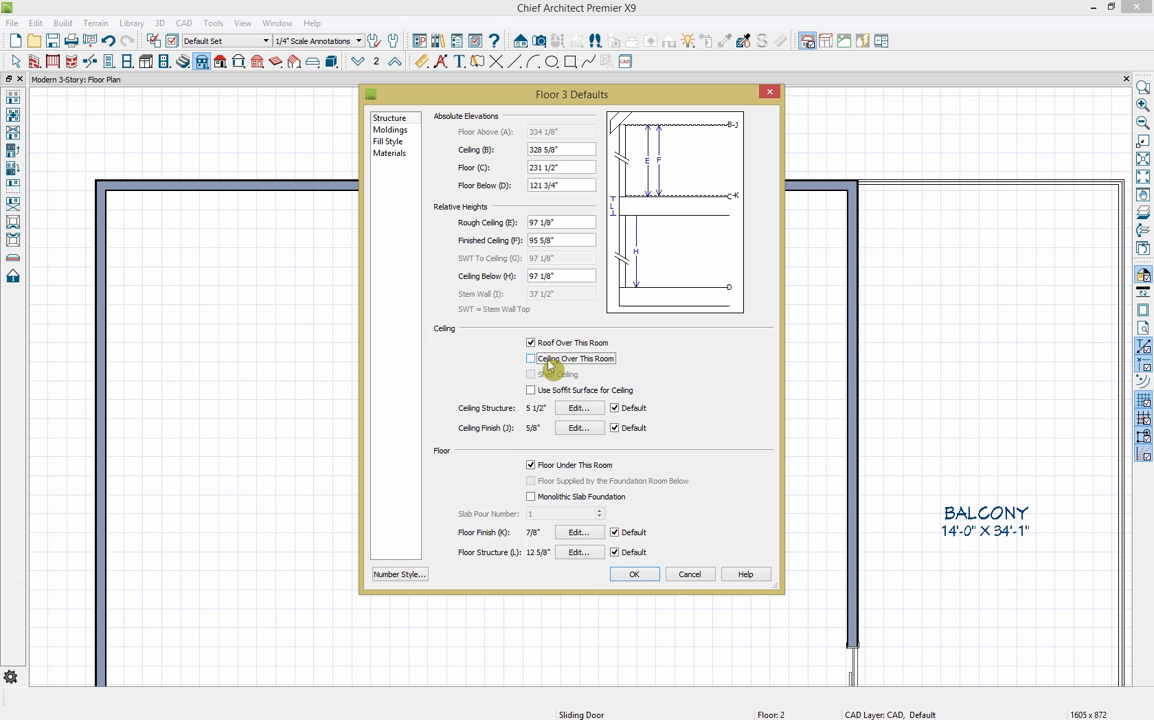
click(643, 577)
Step: Move the third floor's left wall in to leave a single 18'-wide room
scroll(642, 573, down, 3)
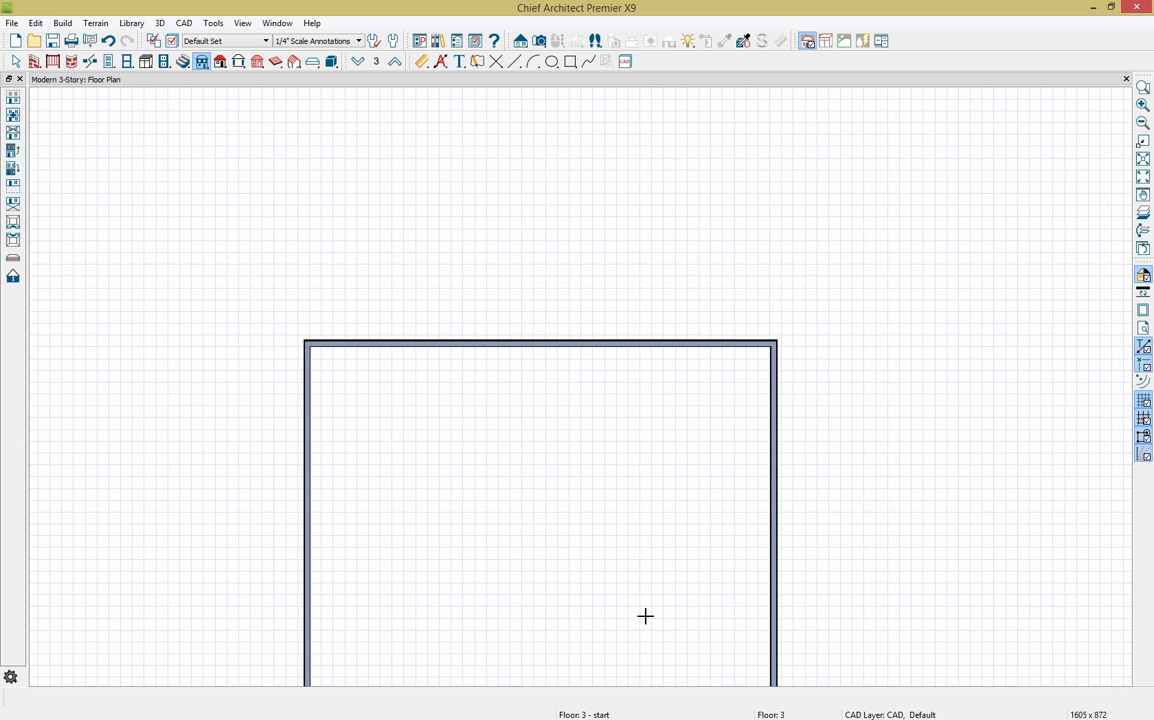
middle_drag(644, 616, 616, 407)
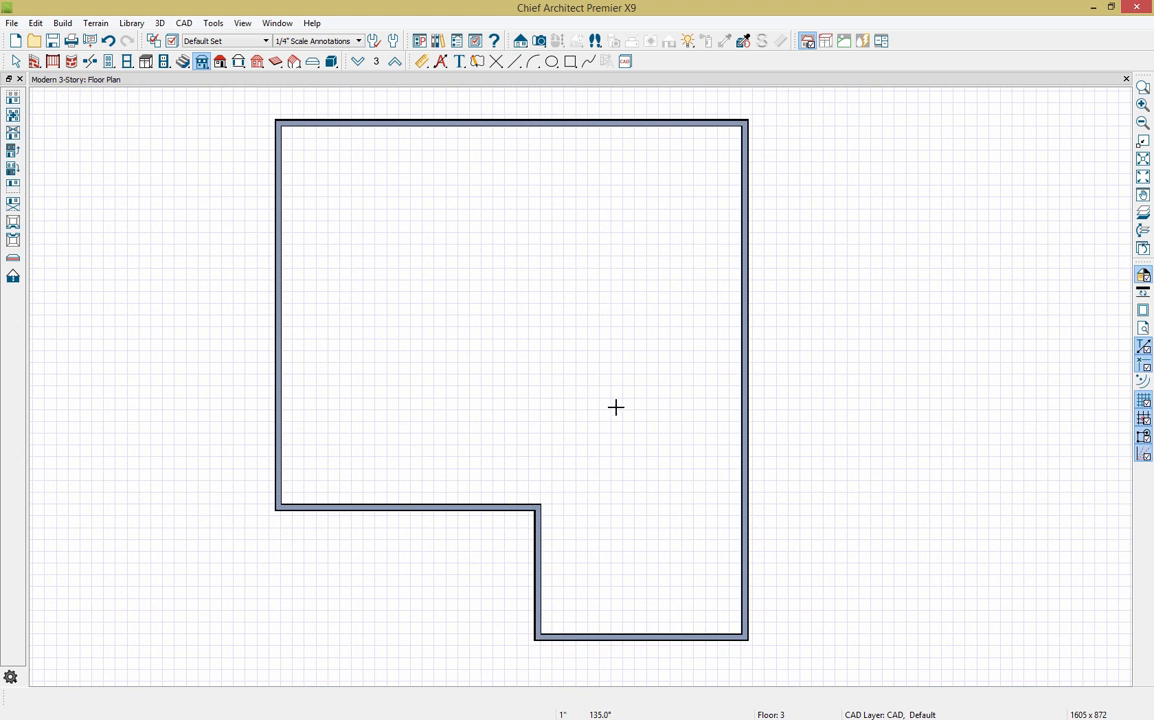
click(275, 336)
drag(275, 318, 536, 342)
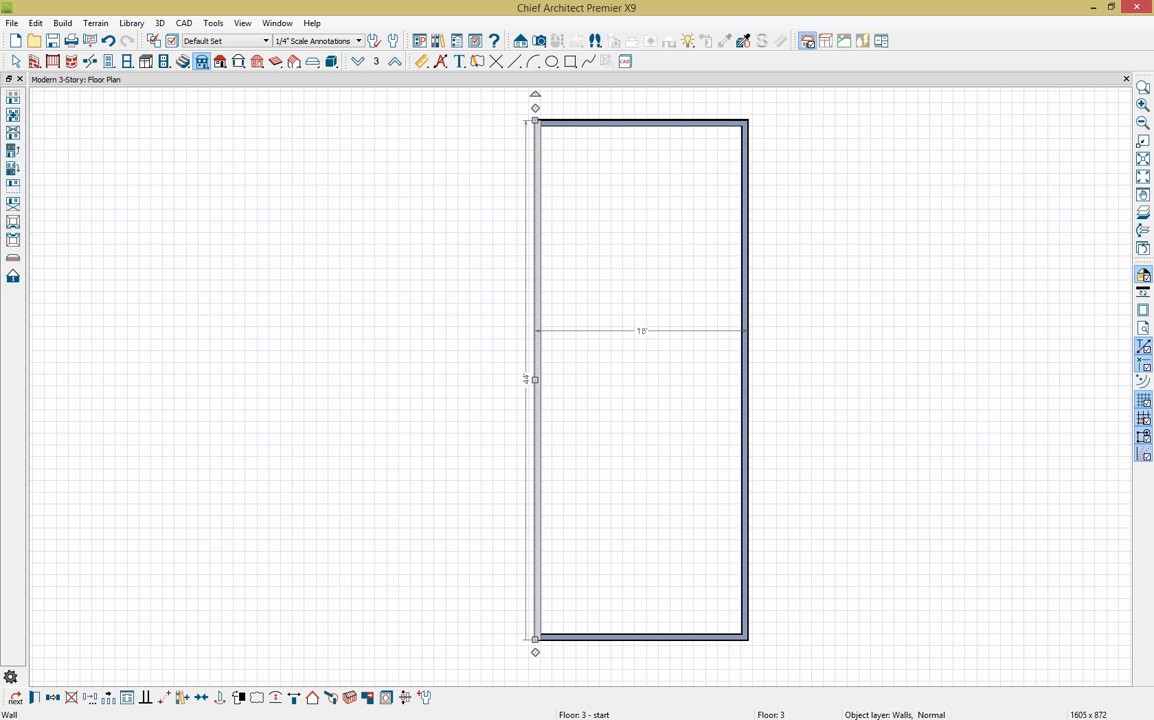
key(alt+Tab)
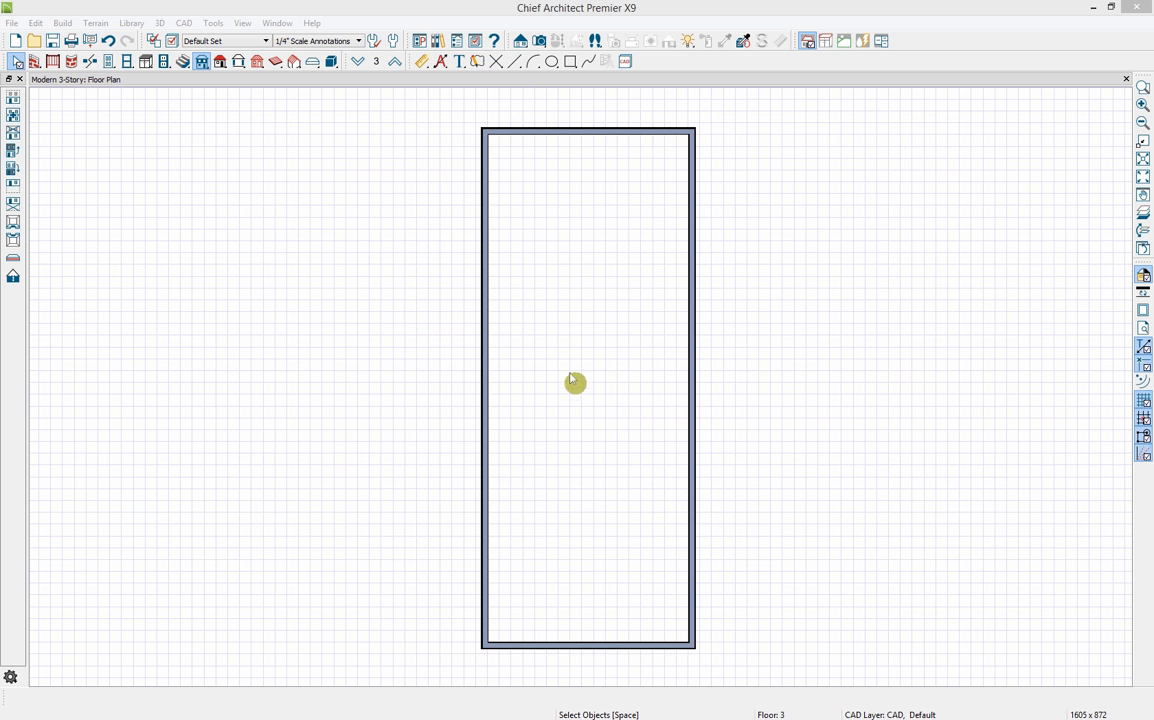
Step: Place four windows along the third floor's front wall
click(458, 15)
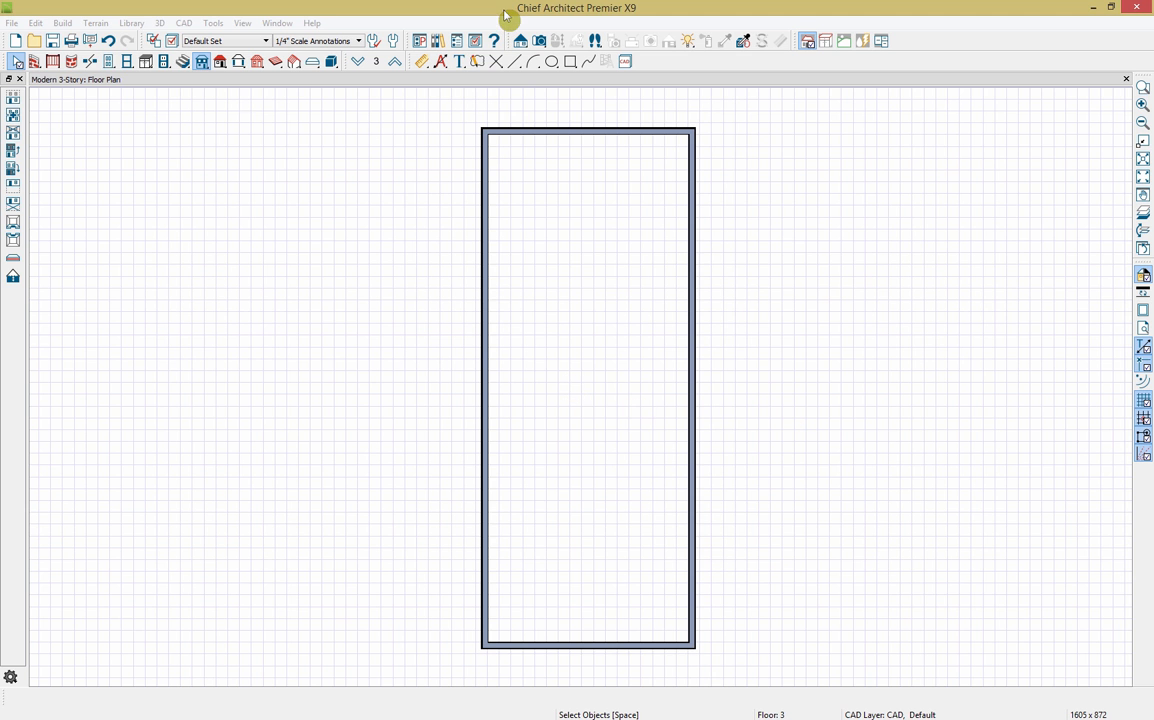
click(128, 63)
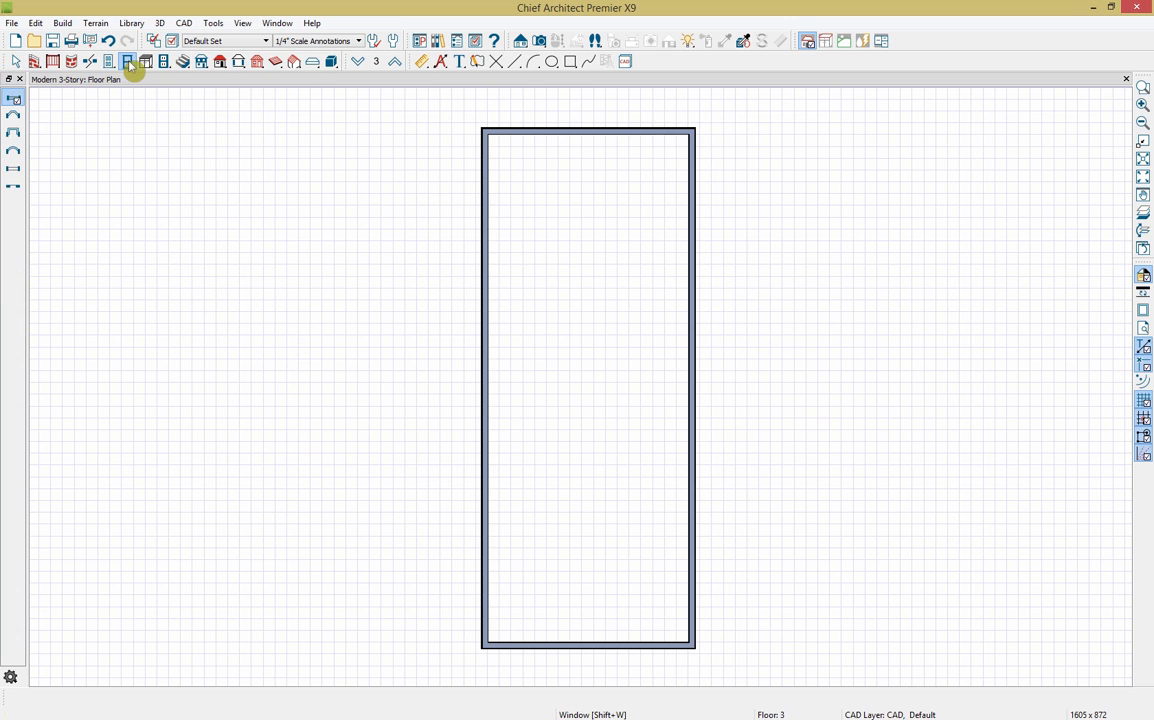
click(537, 651)
click(578, 648)
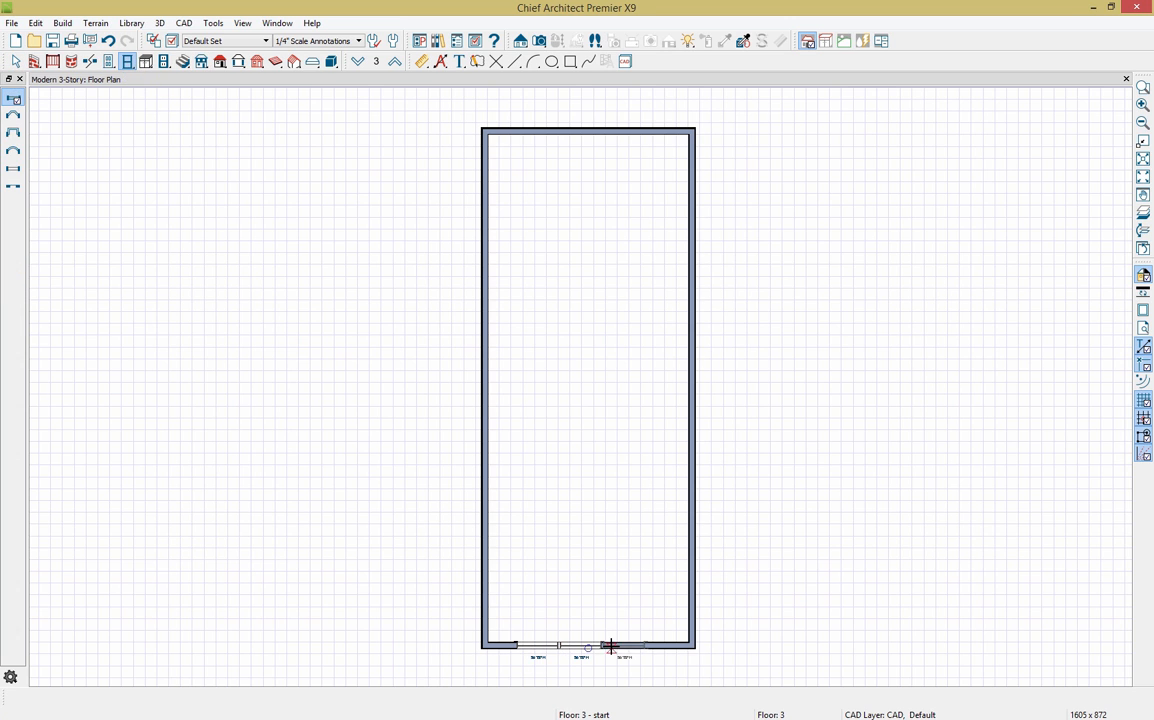
click(620, 648)
click(658, 647)
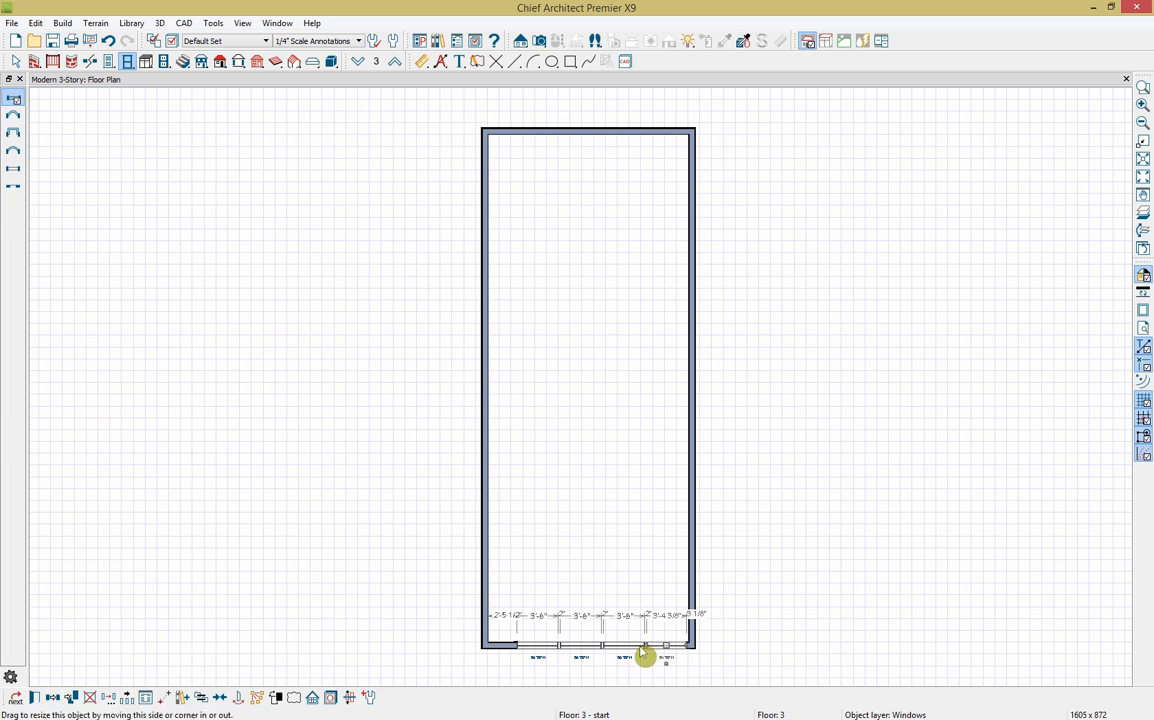
Step: Space the four front windows evenly along the wall and go down to Floor 1
click(618, 650)
shift+click(587, 650)
shift+click(538, 650)
shift+click(538, 650)
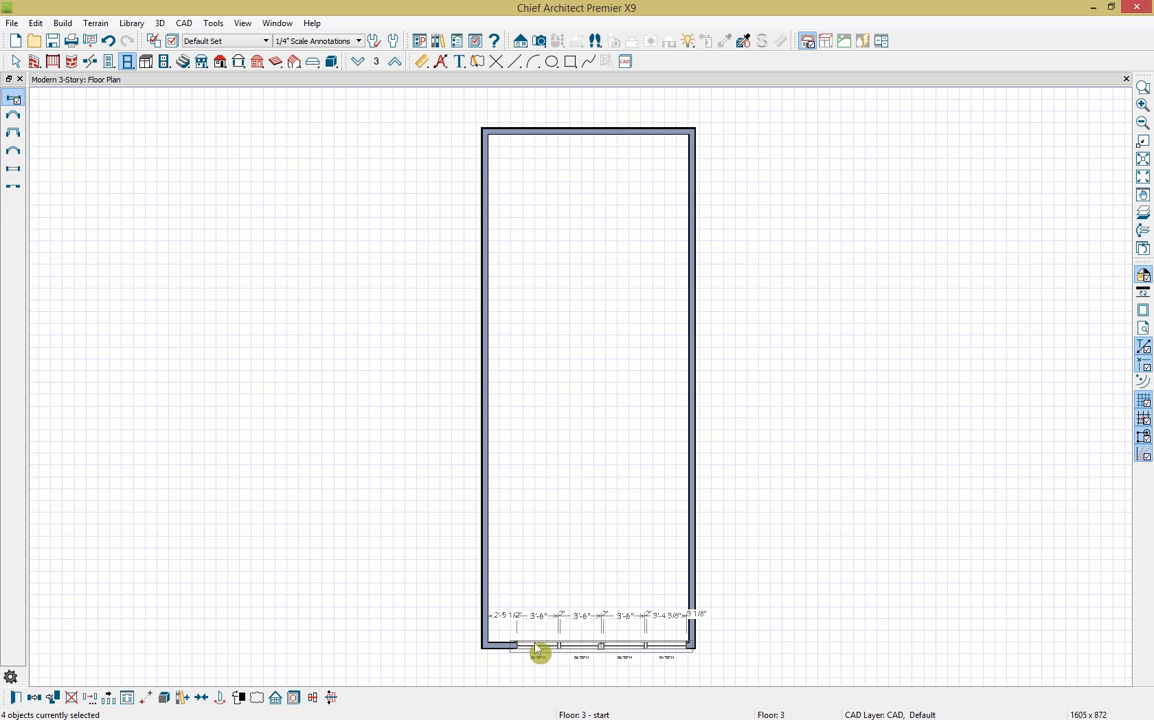
click(201, 697)
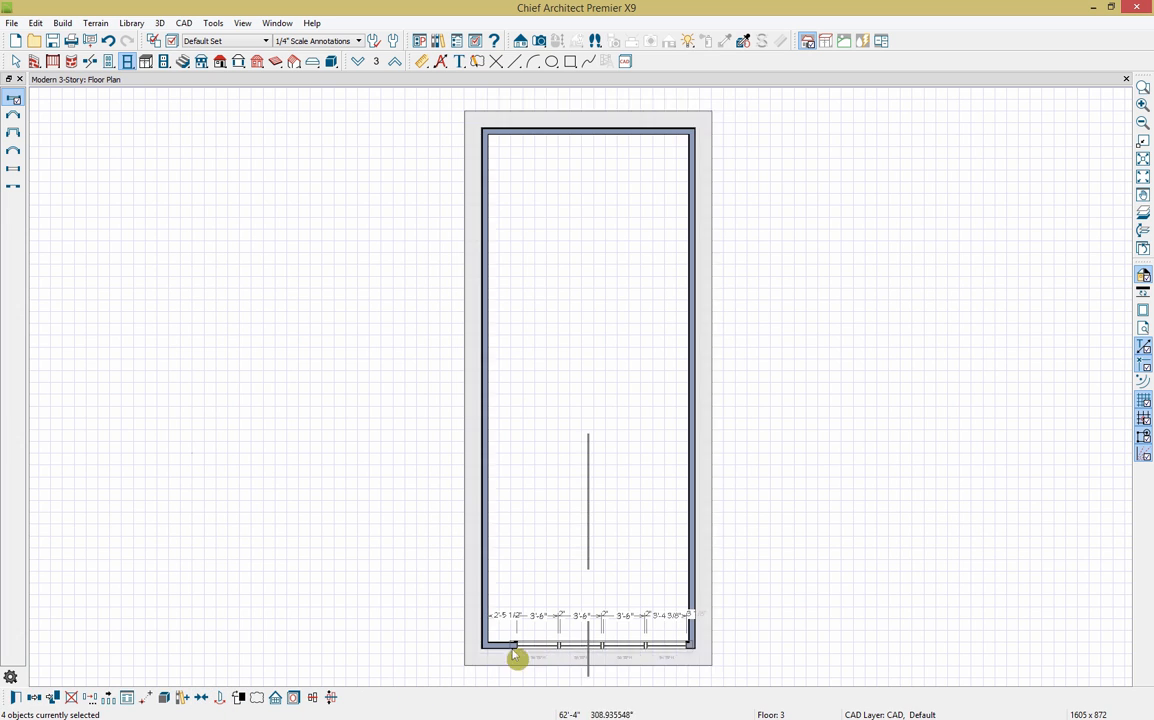
click(564, 631)
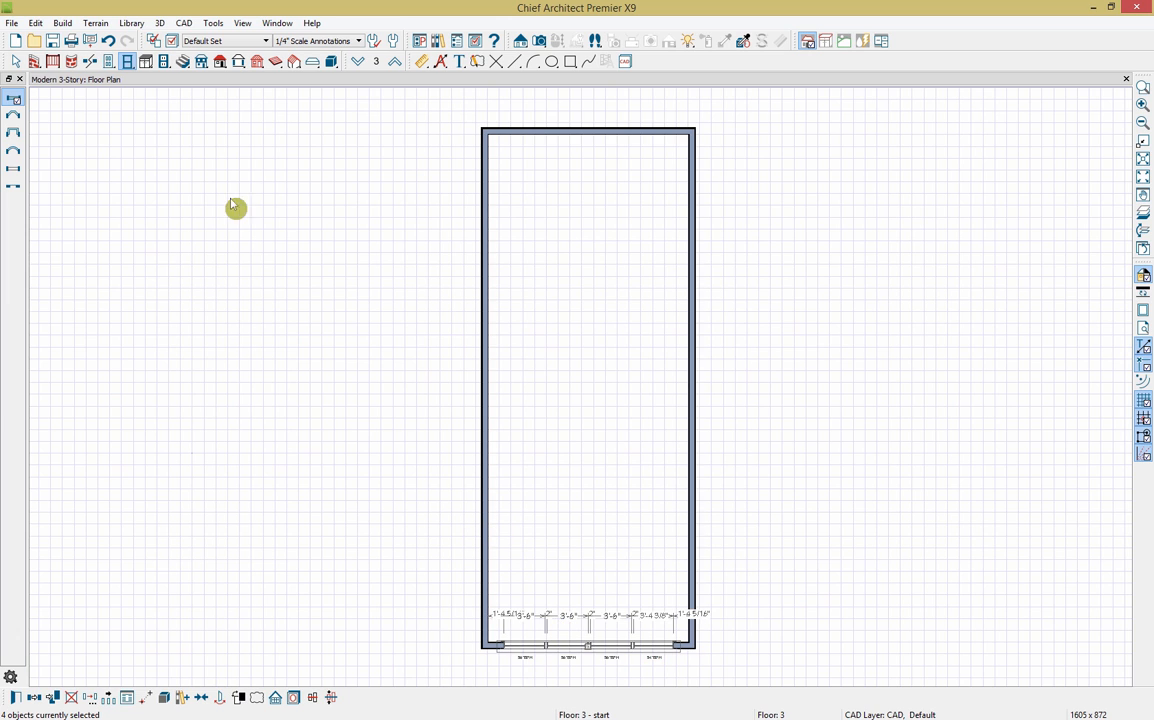
click(359, 63)
click(359, 63)
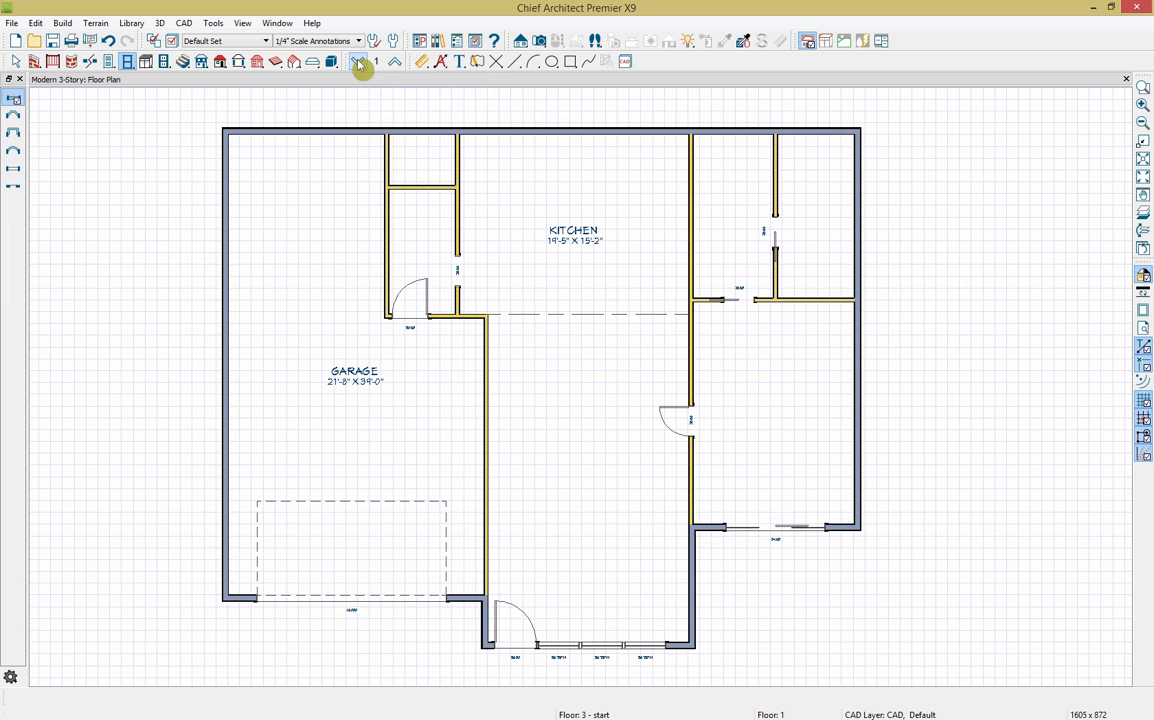
Step: Place a U-shaped staircase with railings at the top of the Floor 1 kitchen
click(184, 62)
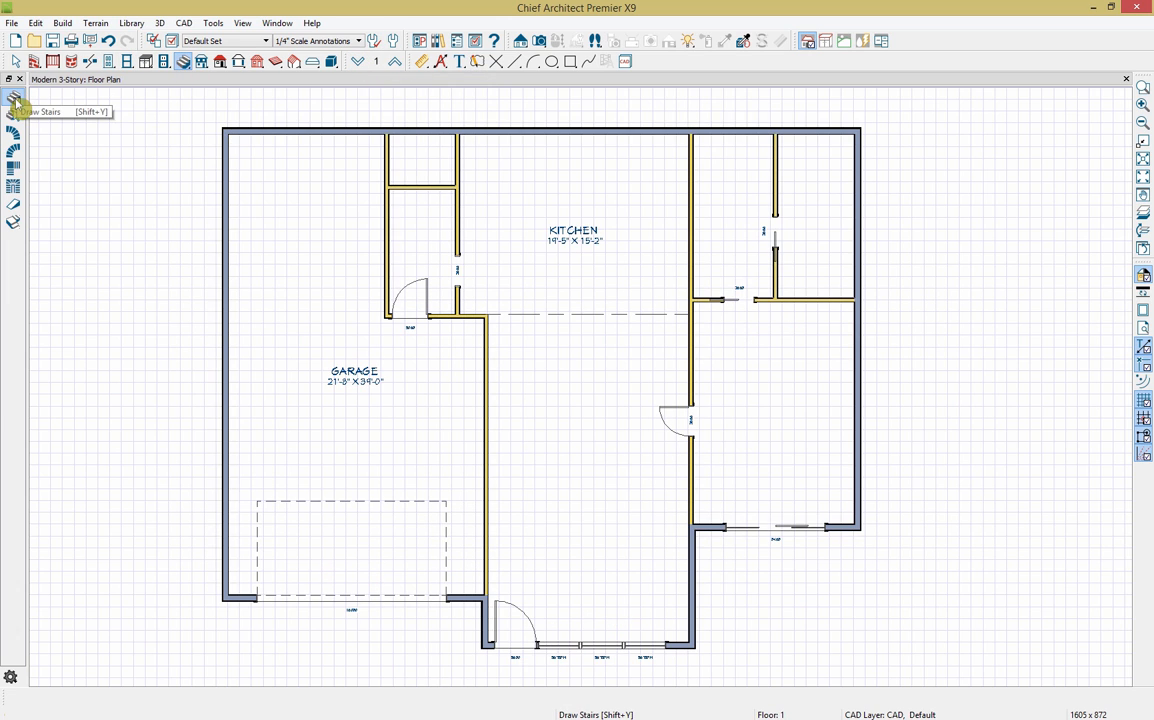
click(16, 191)
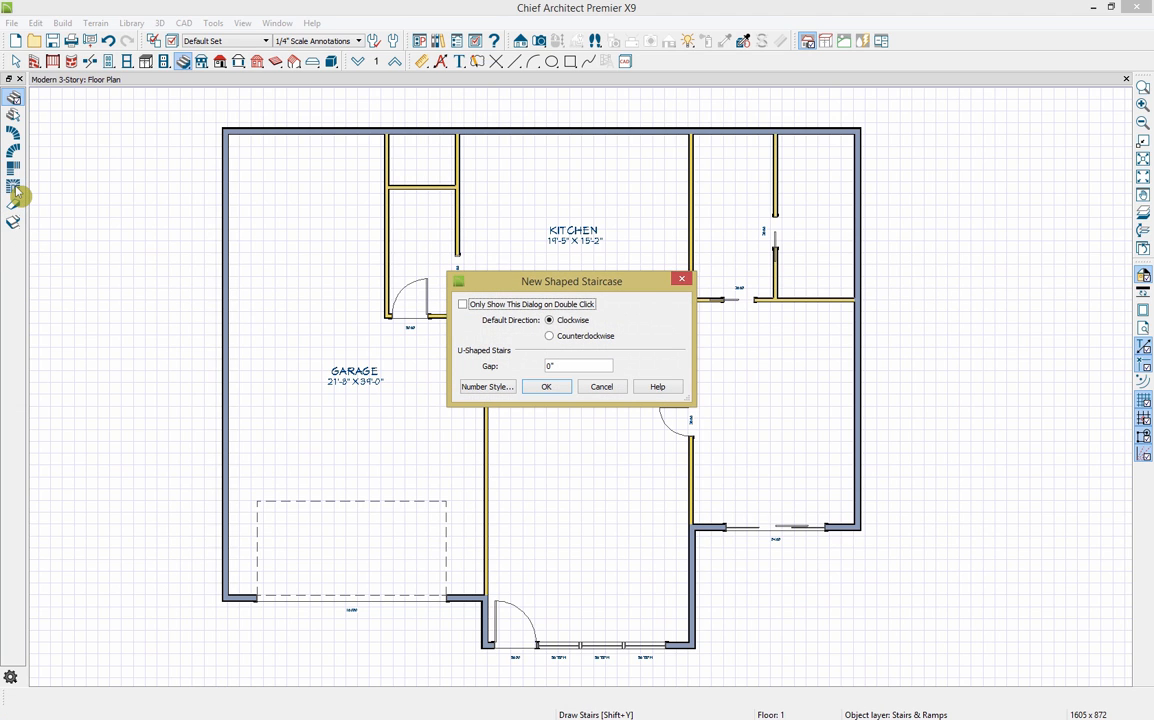
click(546, 387)
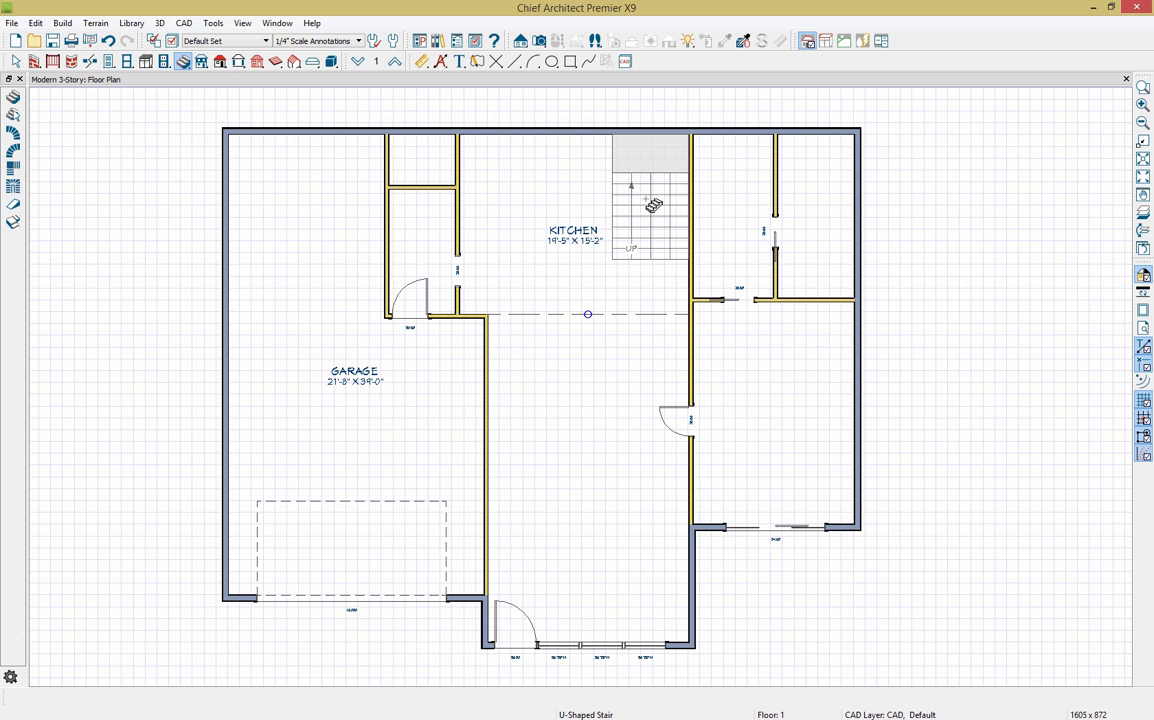
click(652, 204)
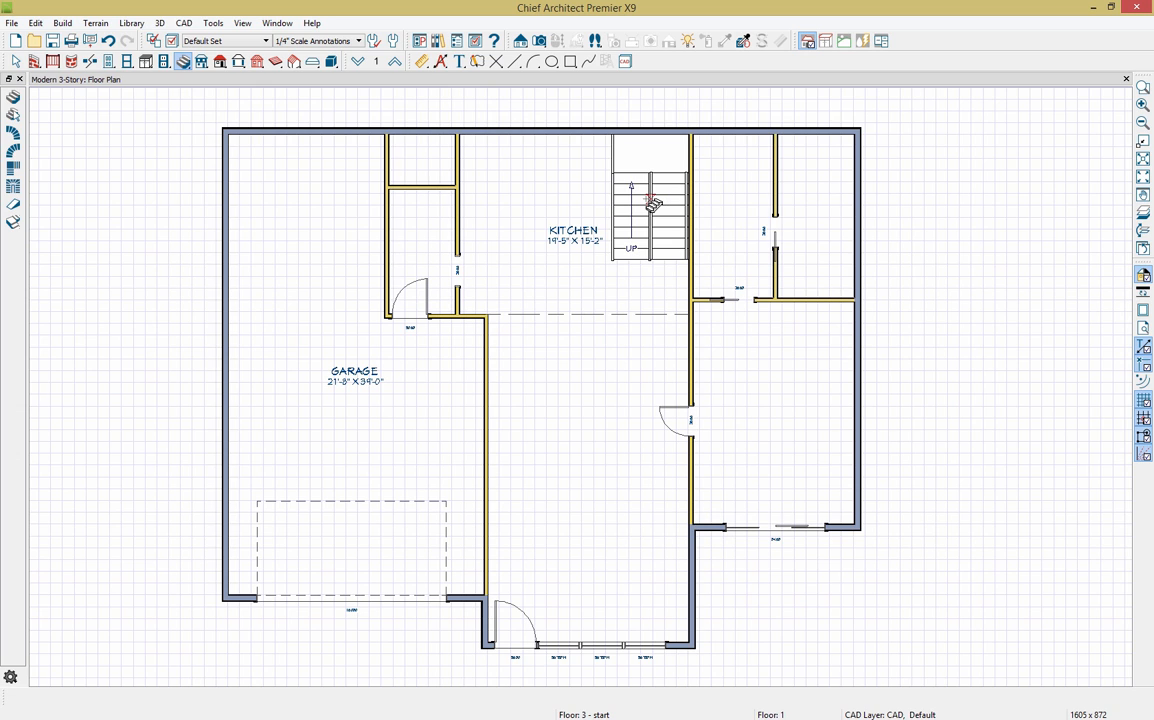
click(539, 41)
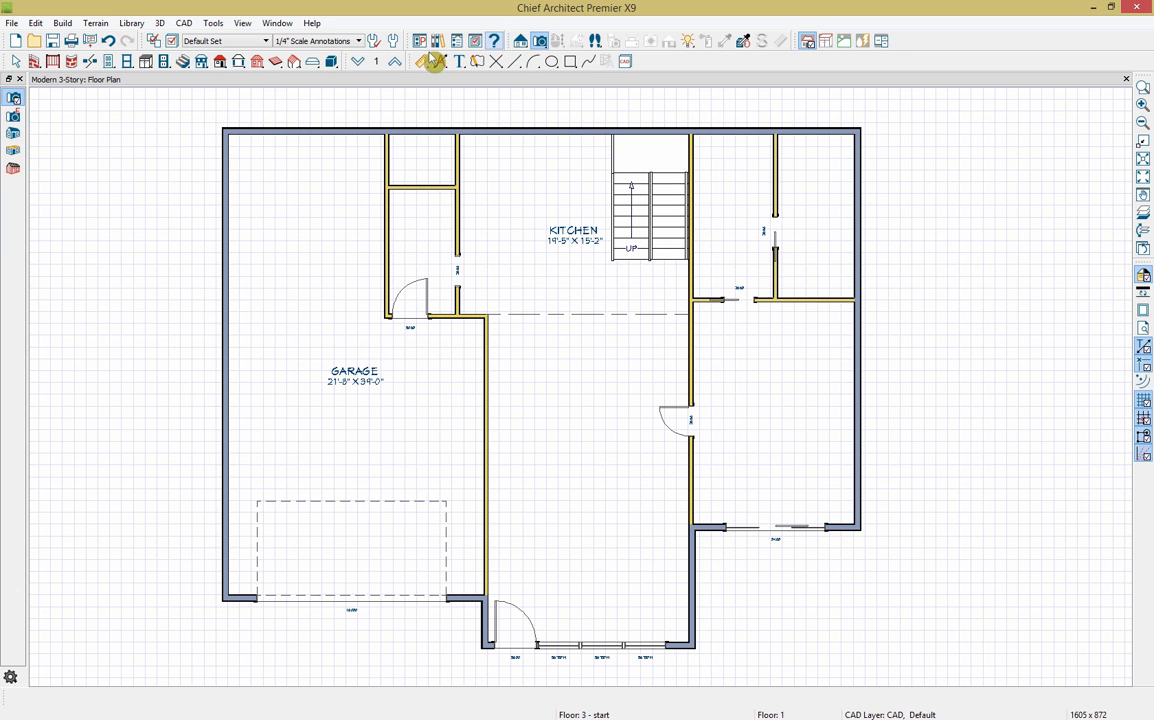
click(13, 100)
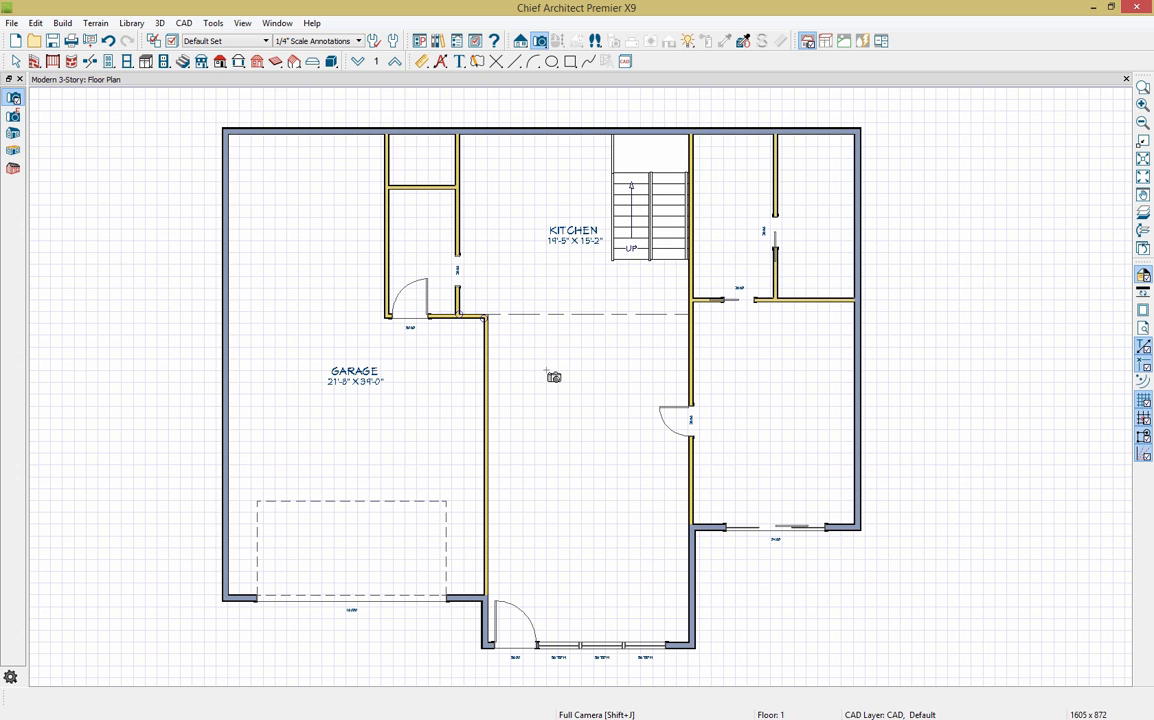
Step: Aim a full camera from the kitchen at the stairs and dock a zoomed plan beside it
drag(547, 371, 592, 286)
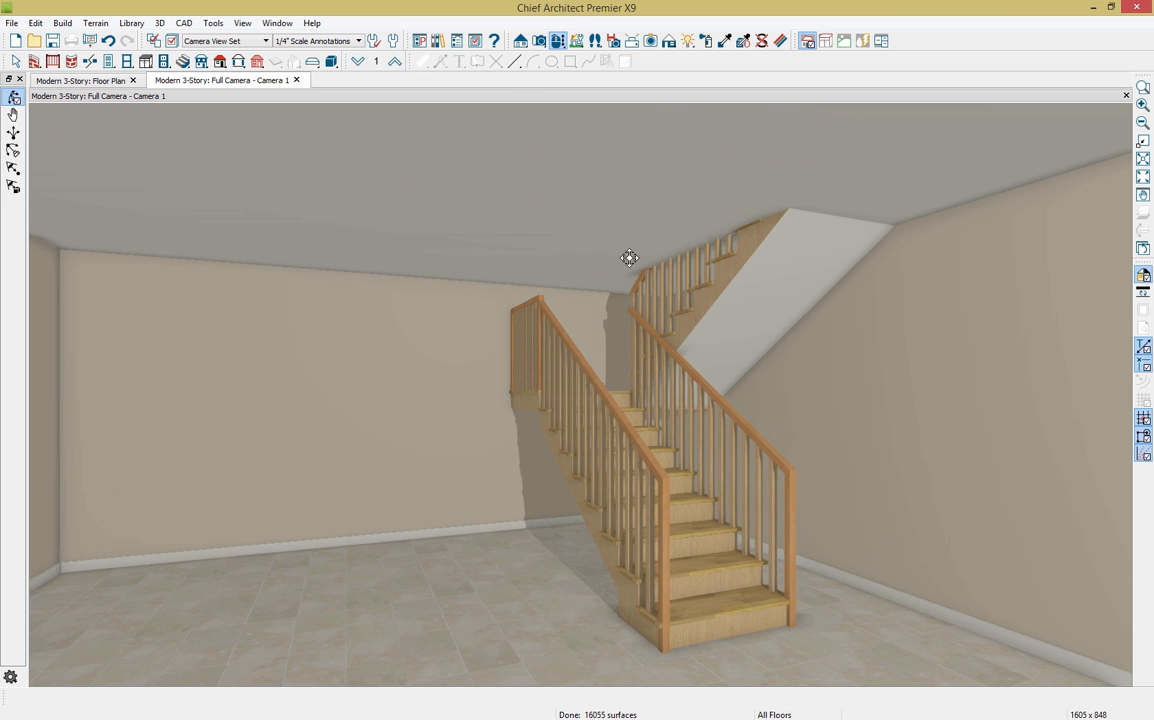
drag(114, 87, 144, 147)
drag(852, 398, 726, 307)
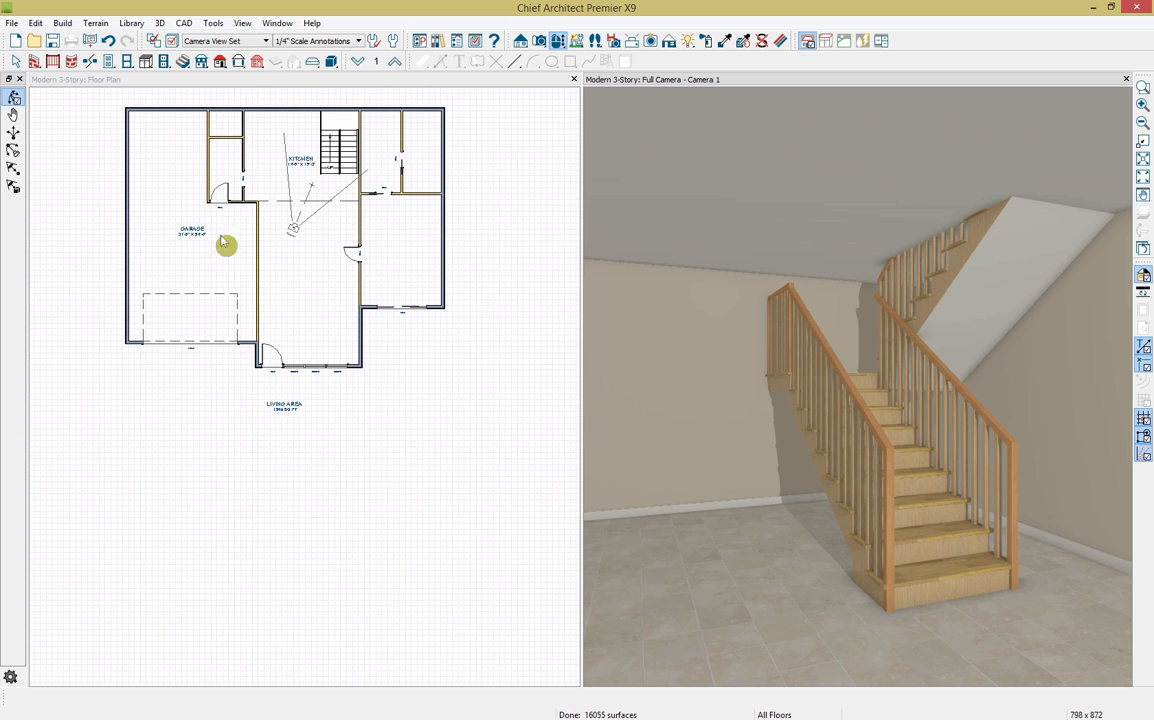
scroll(342, 106, up, 3)
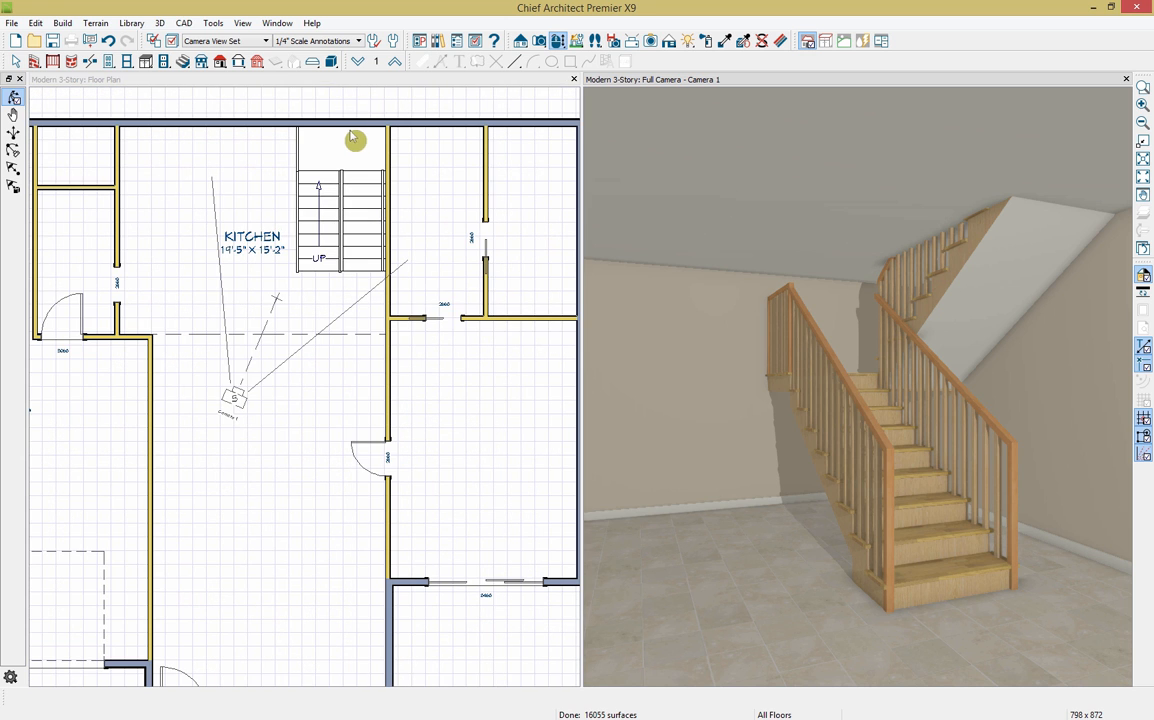
scroll(351, 136, up, 3)
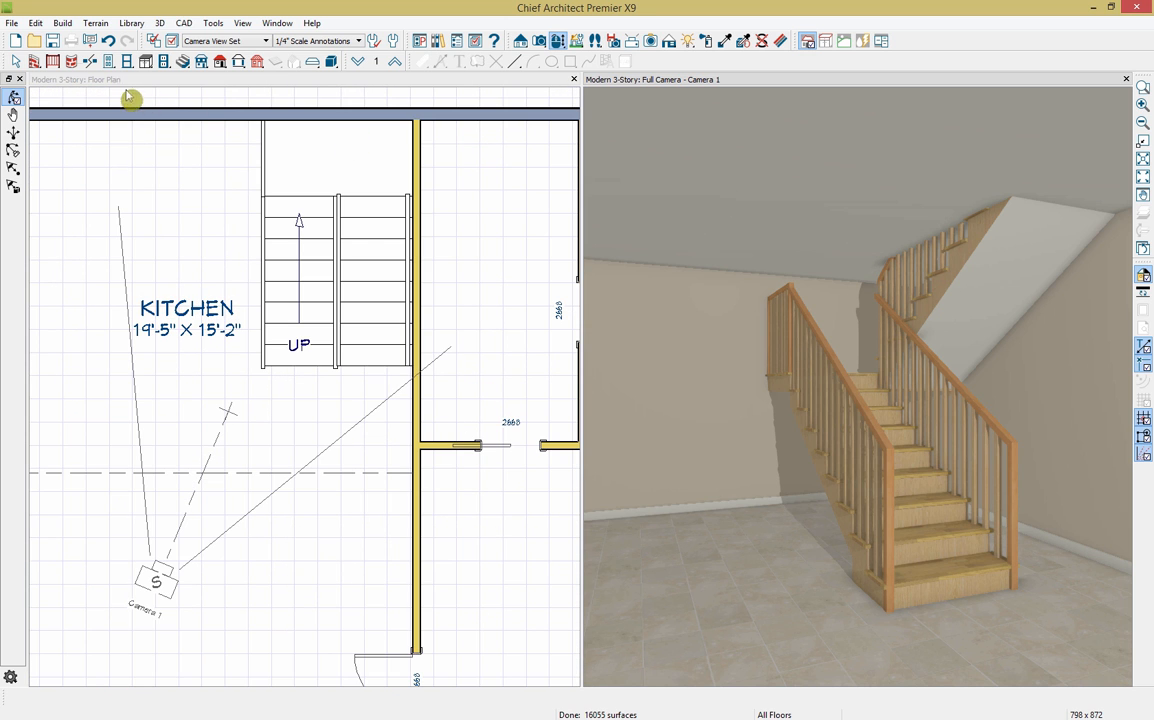
Step: Draw straight interior walls, including one between the two stair flights
click(34, 61)
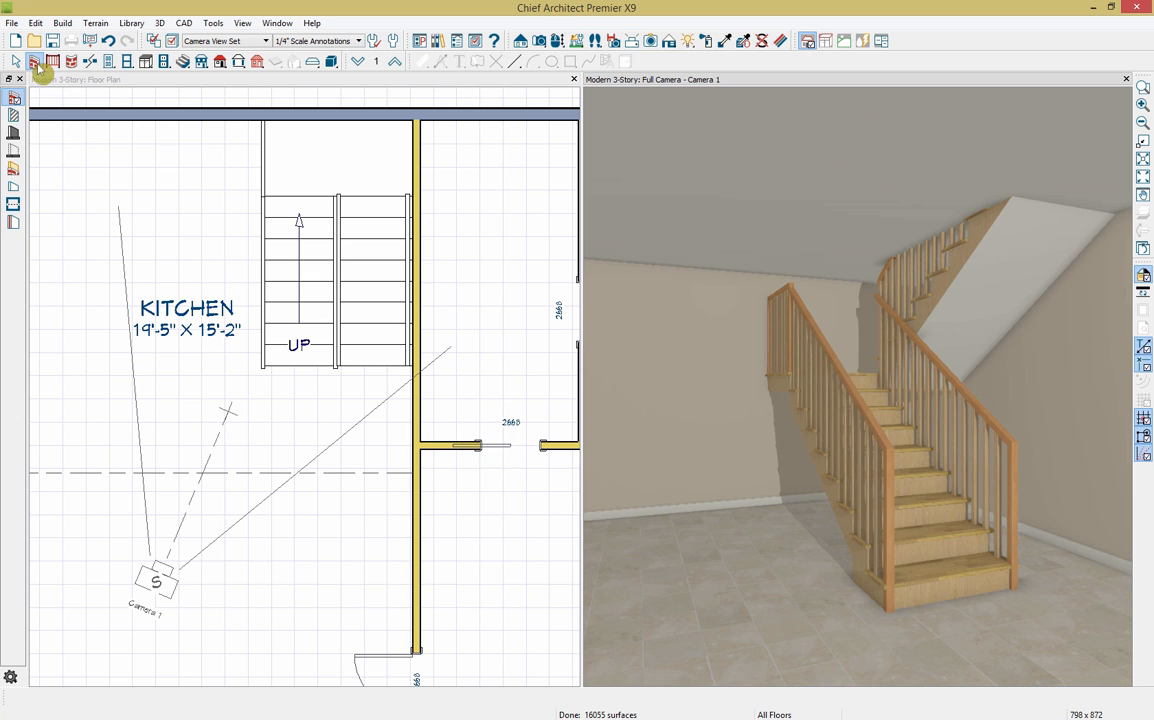
click(14, 115)
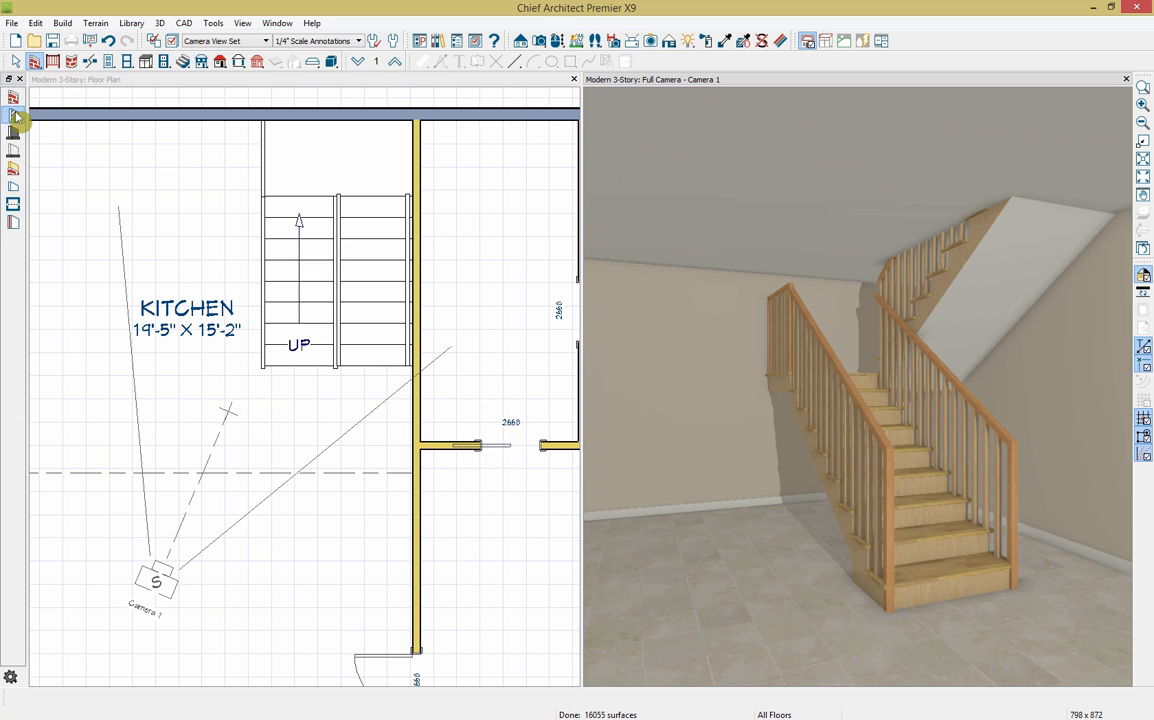
click(255, 122)
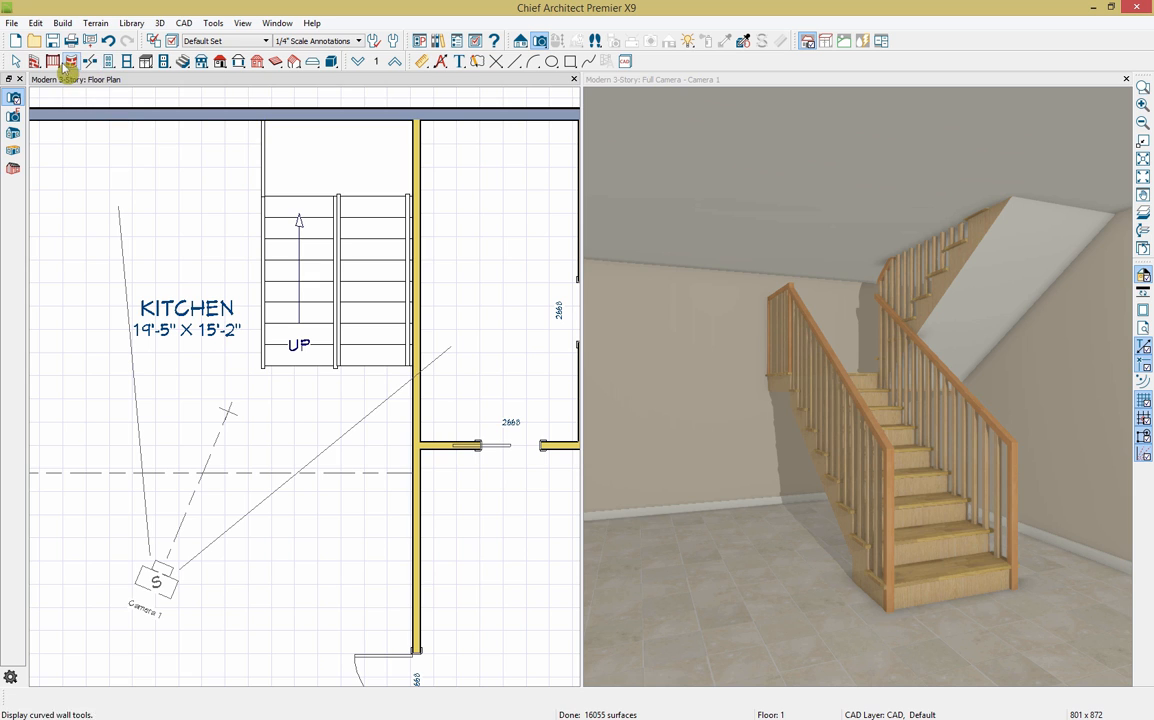
click(34, 62)
click(14, 115)
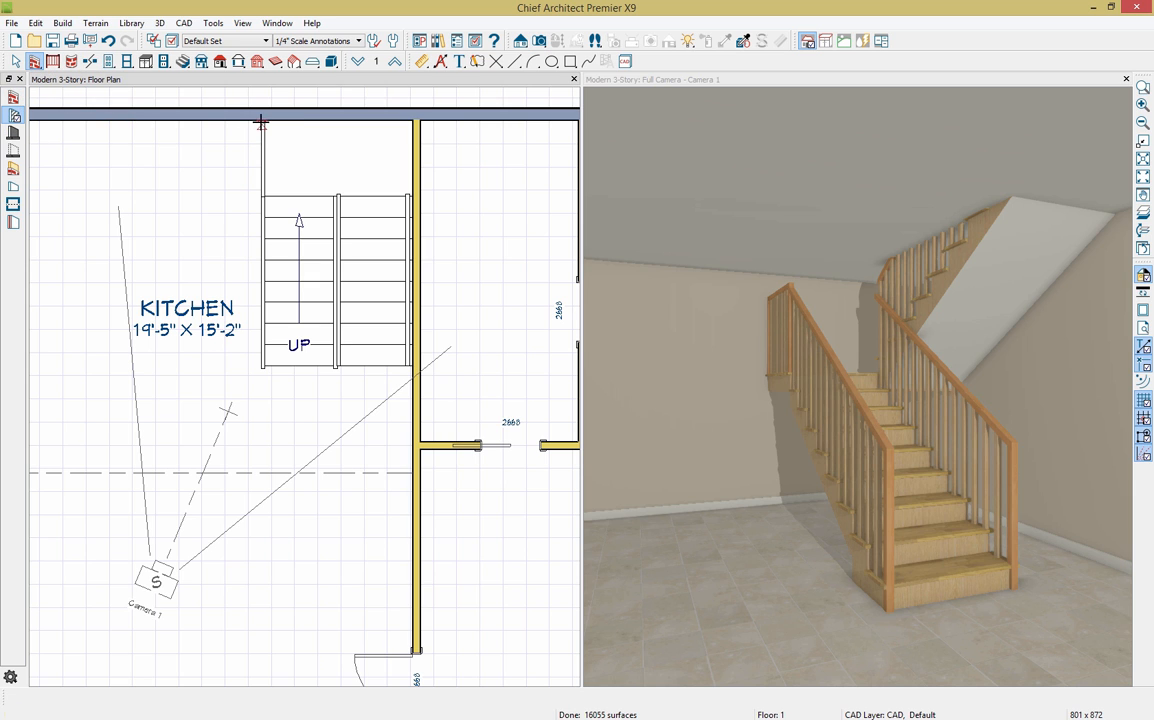
drag(268, 119, 268, 327)
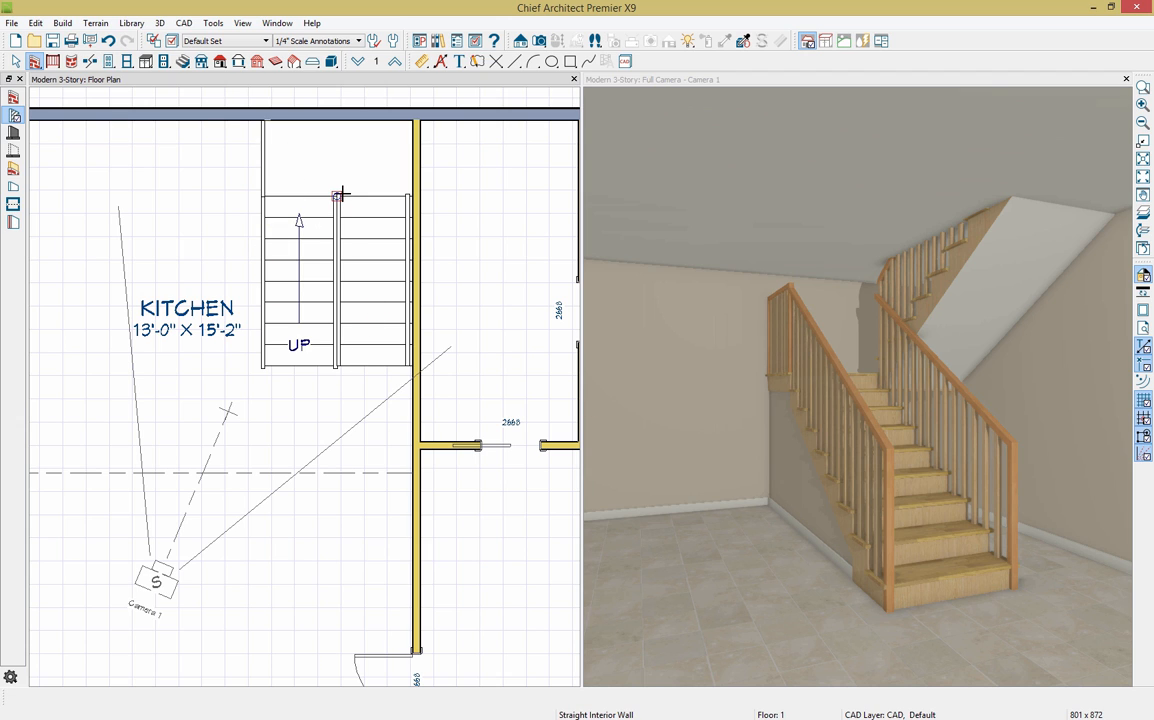
drag(341, 191, 334, 367)
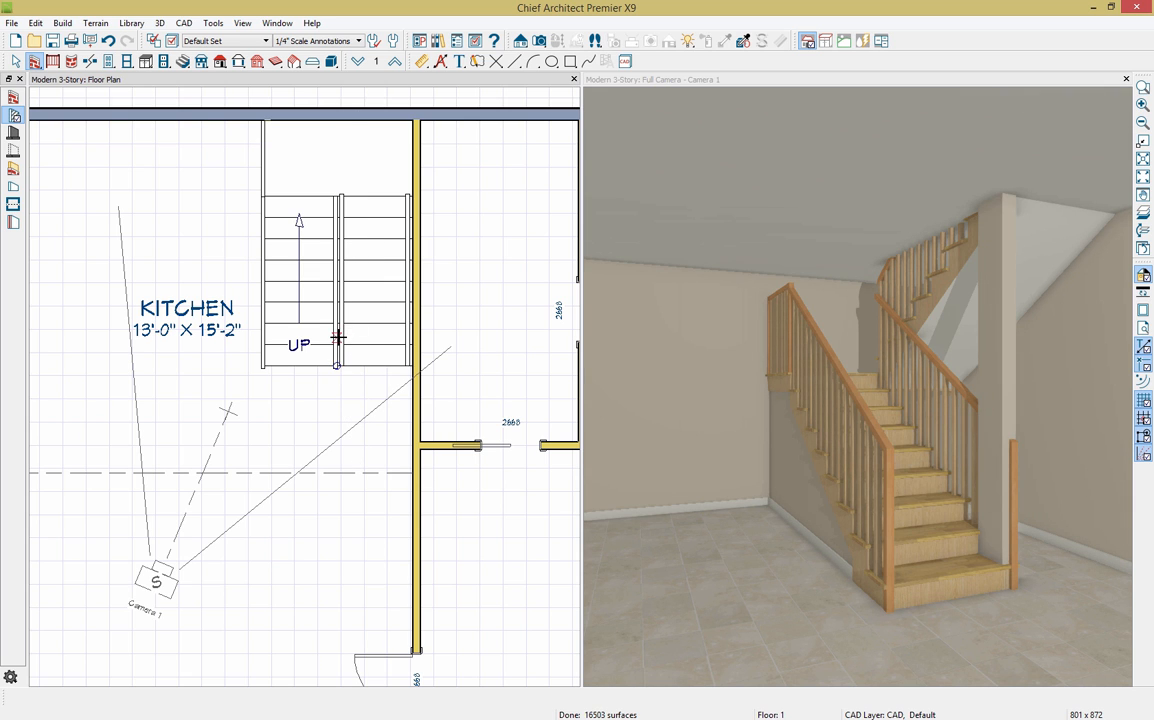
Step: Nudge the centre wall right and extend a short 2'-11 1/2" wall from its lower end
click(338, 337)
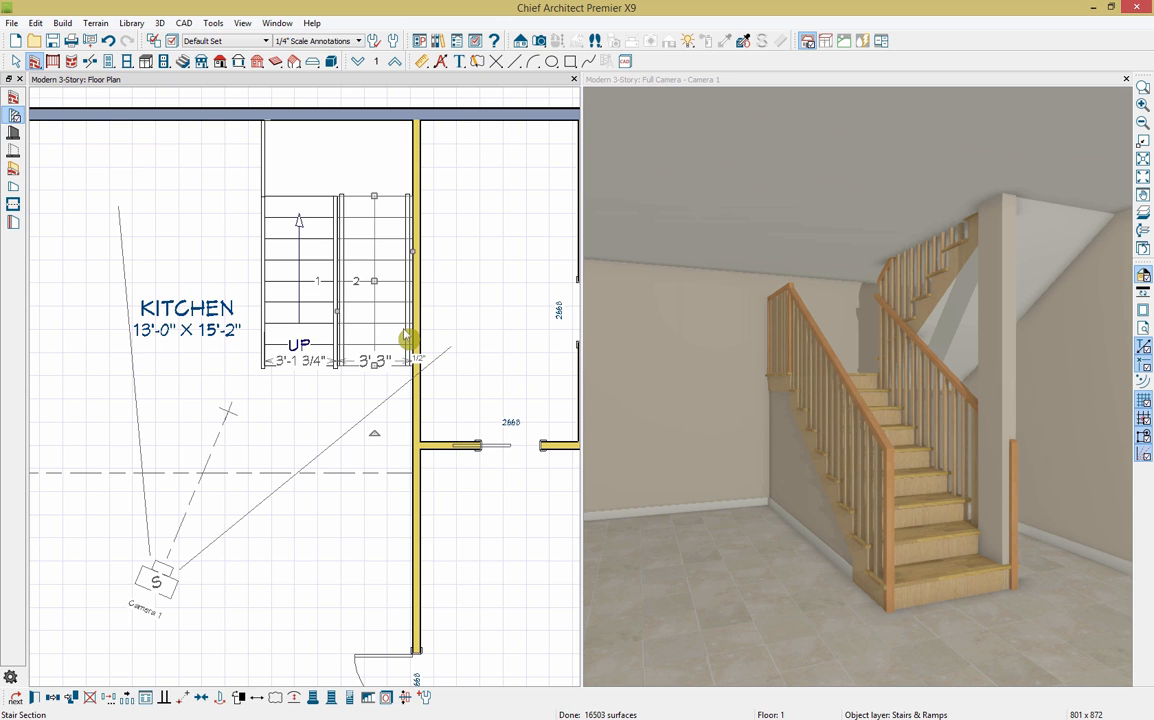
key(Tab)
key(Tab)
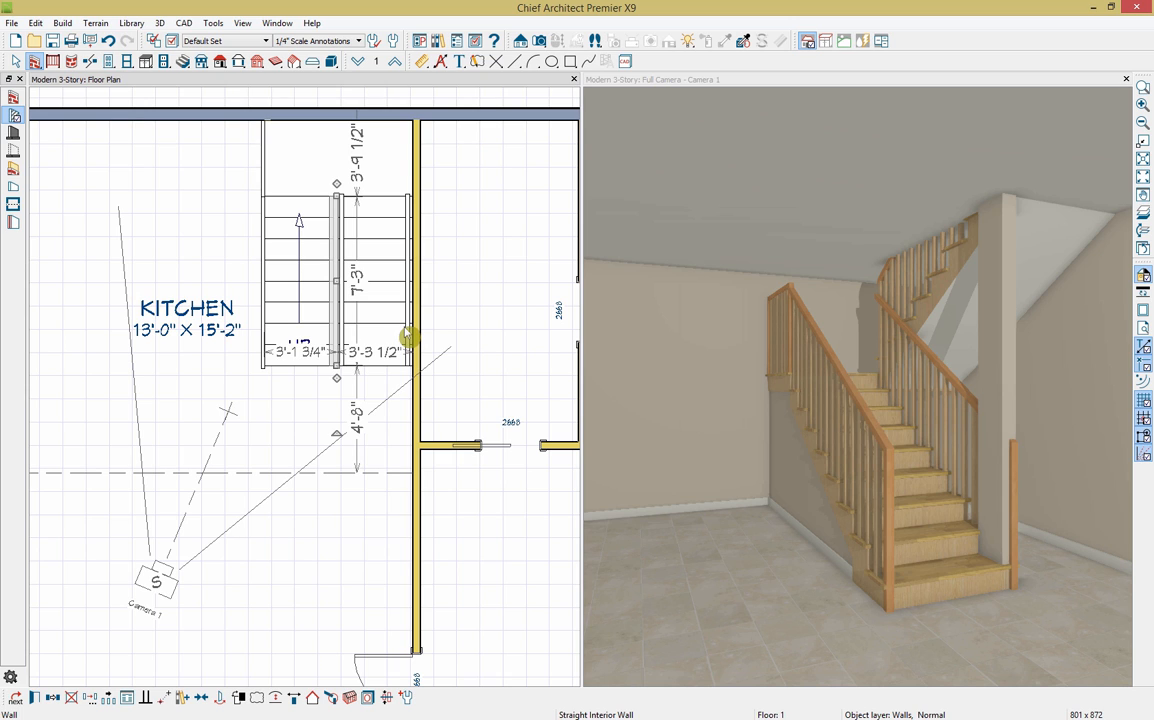
key(Right)
key(Right)
key(Right)
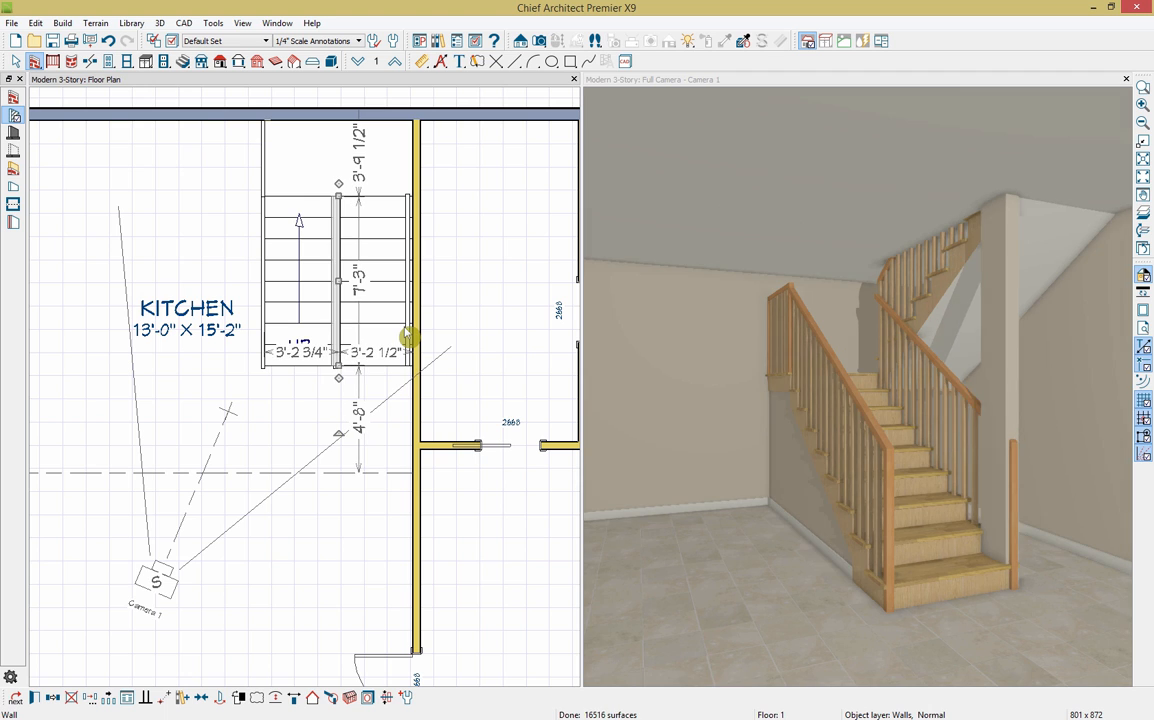
key(Right)
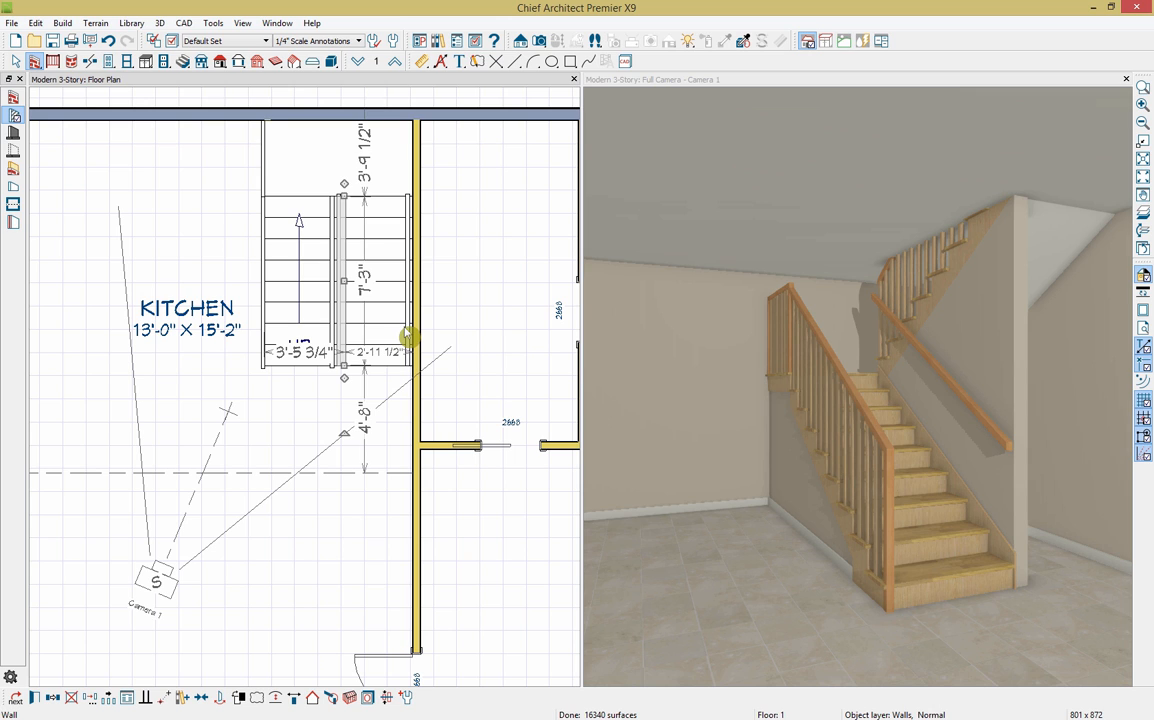
drag(345, 378, 398, 357)
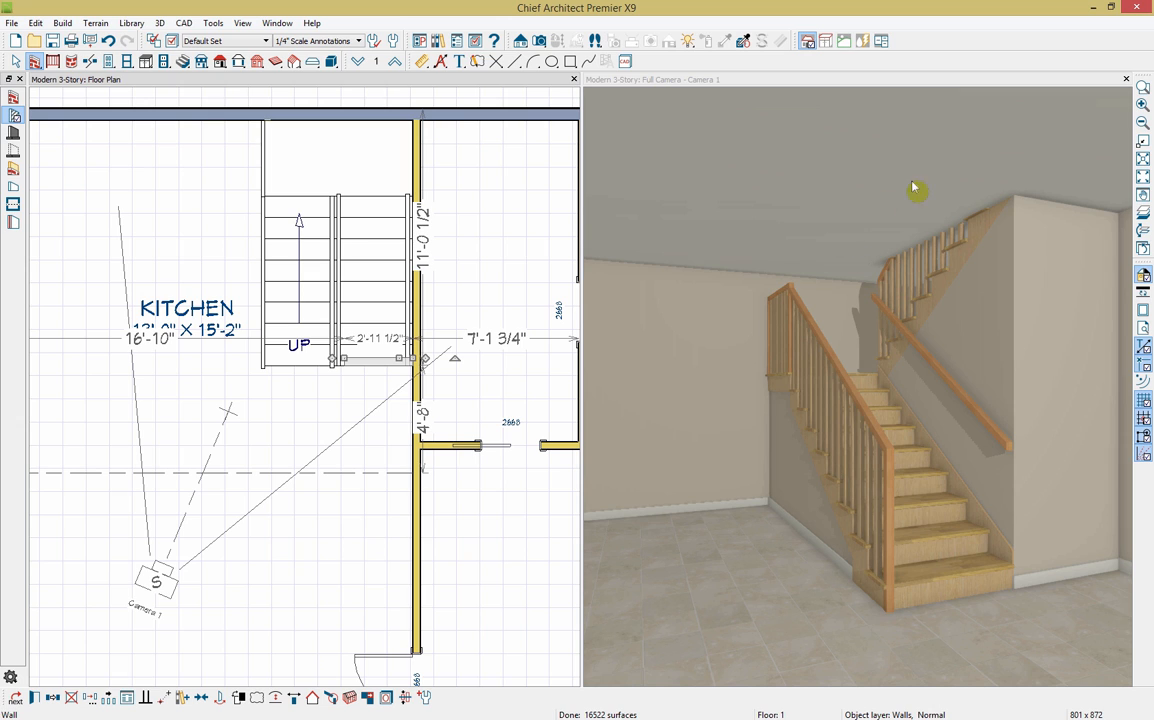
Step: Cut an automatic stairwell above the kitchen stair flight
click(312, 273)
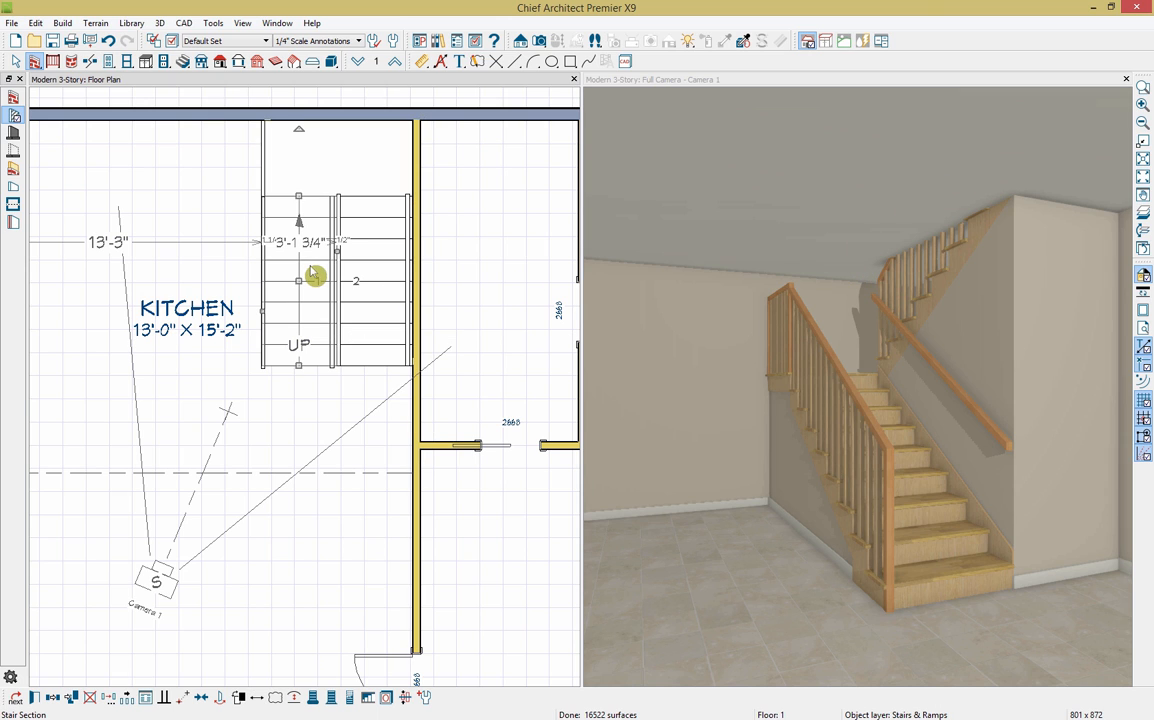
click(368, 699)
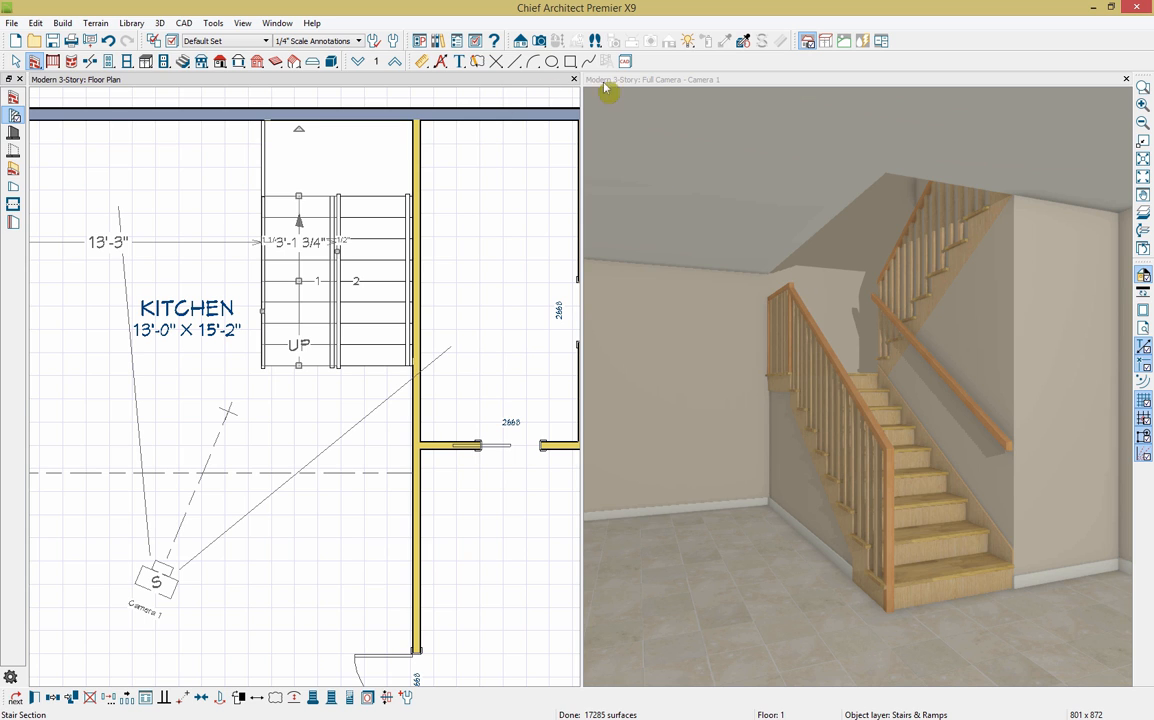
Step: Move both the floor plan and the 3D camera up to Floor 2
click(395, 62)
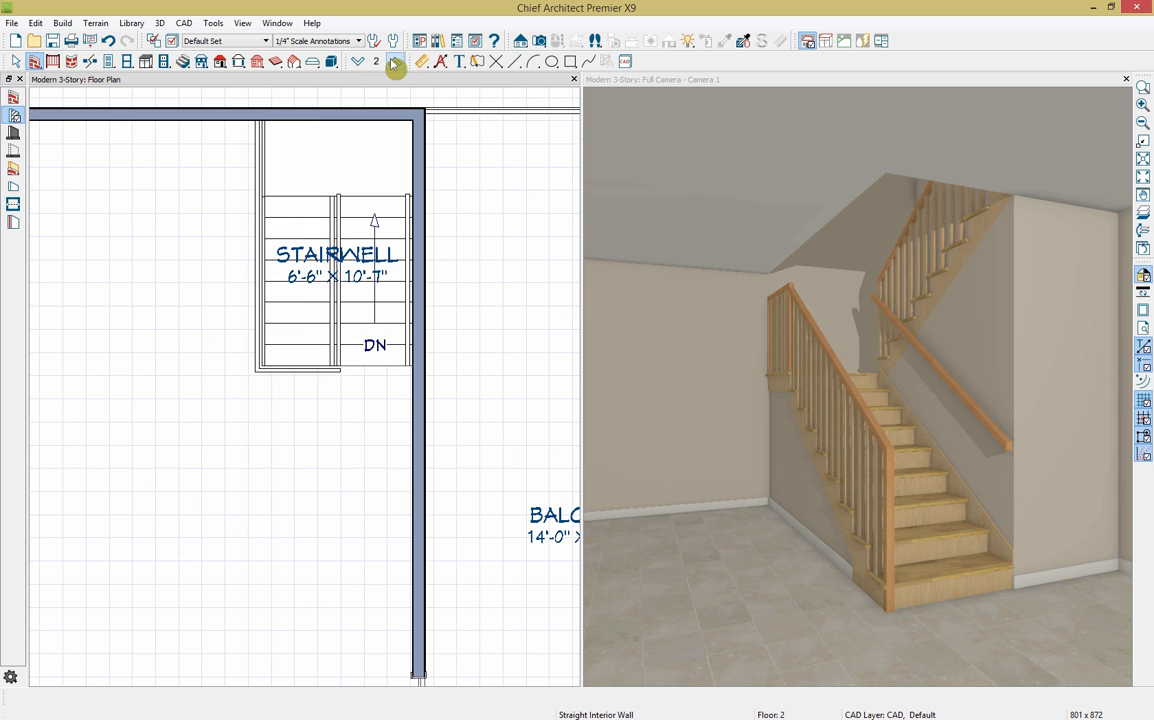
click(603, 85)
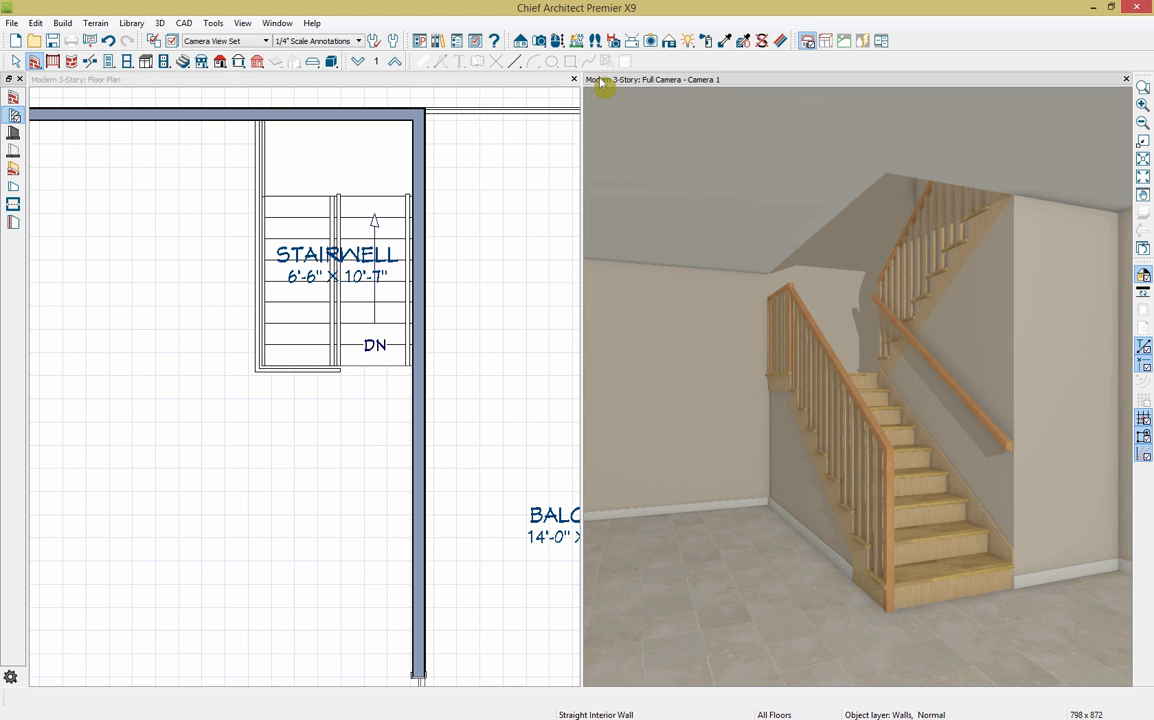
click(395, 62)
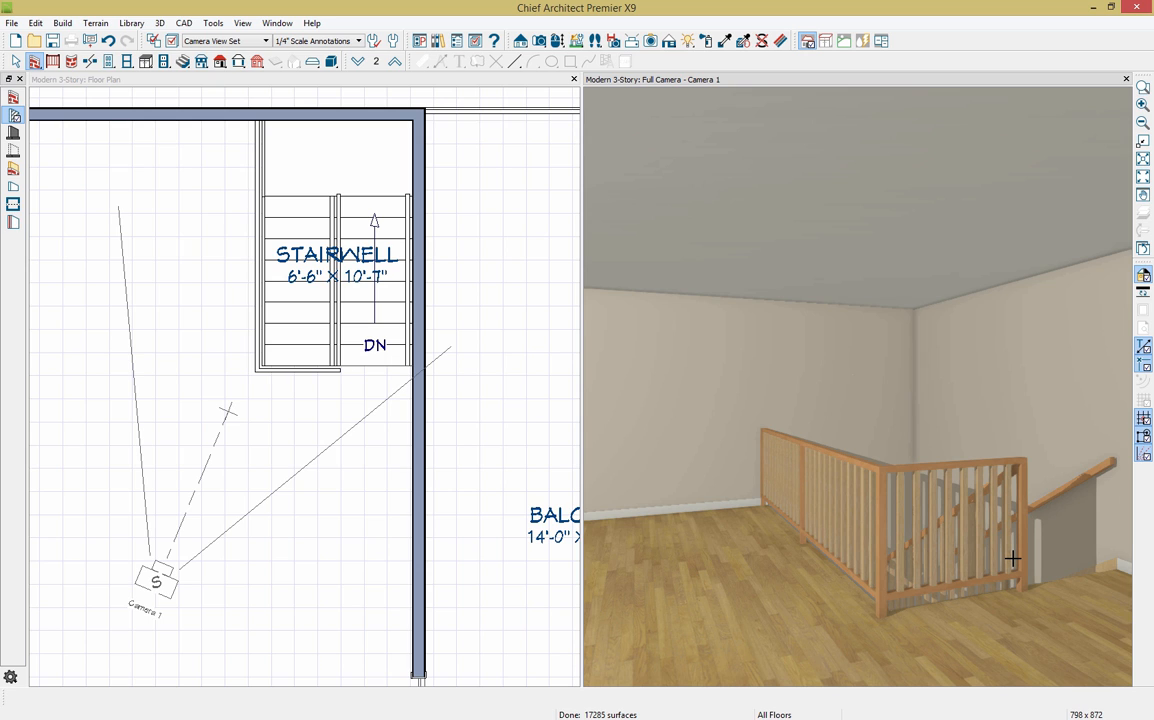
click(278, 83)
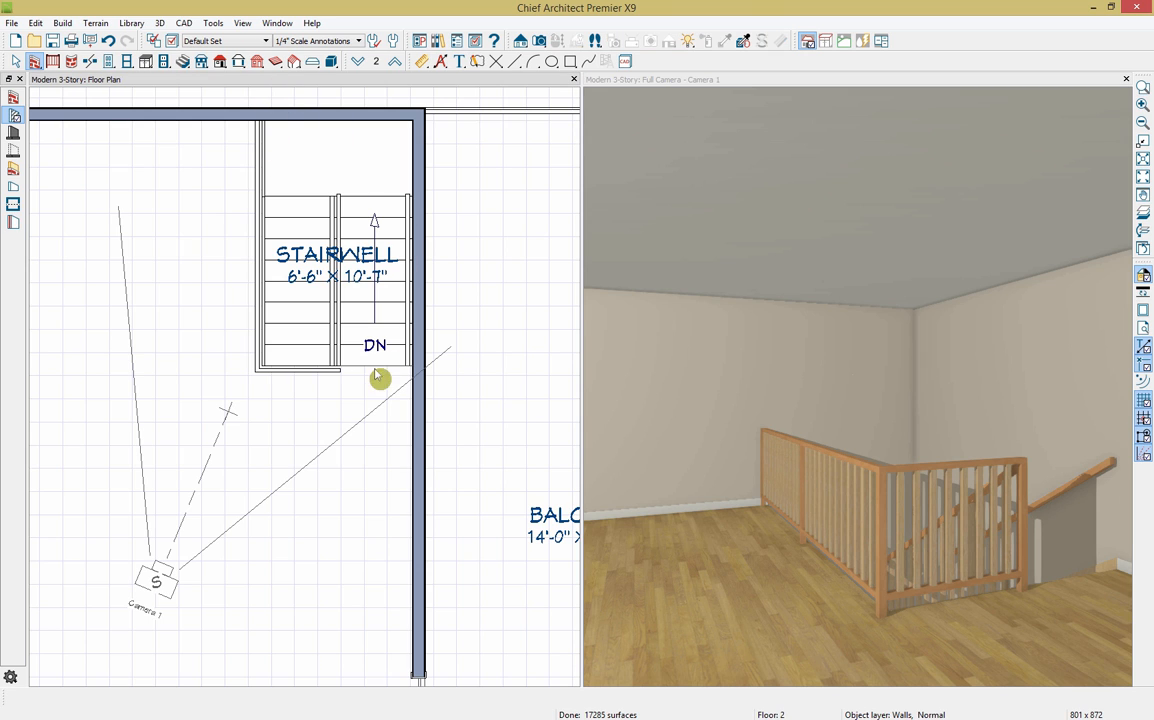
Step: Split the stairwell railing and pull it back to the landing, shortening the stairwell to 6'-6" × 8'-7"
click(314, 374)
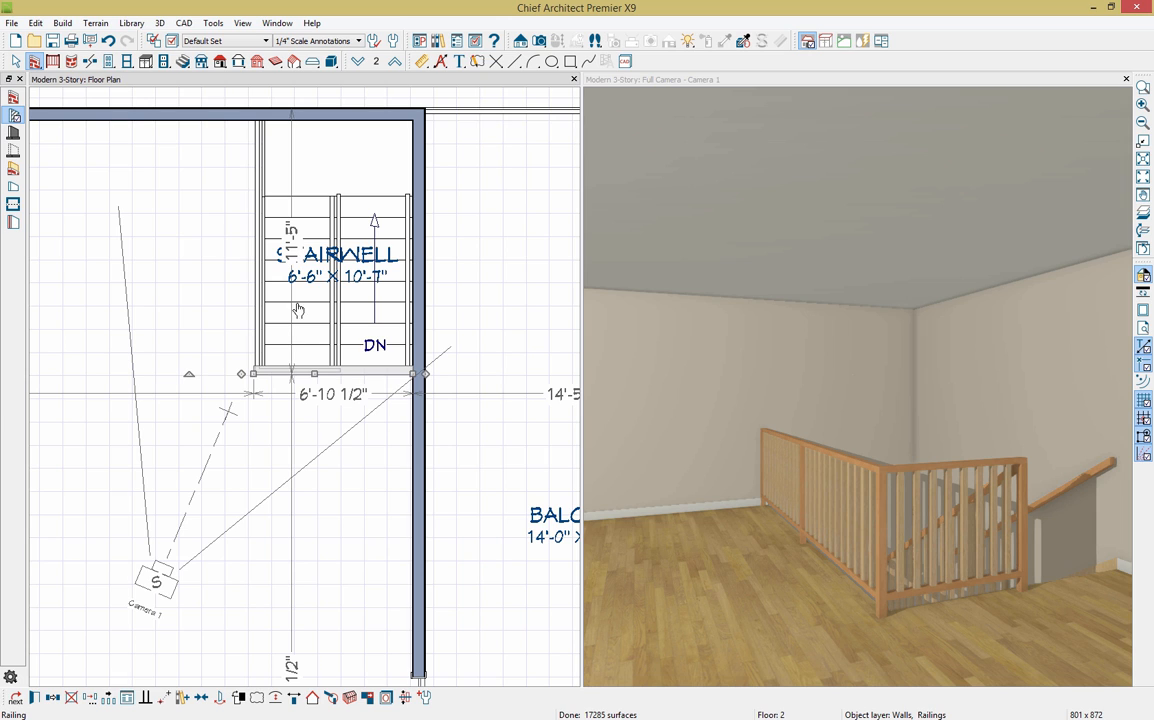
click(90, 62)
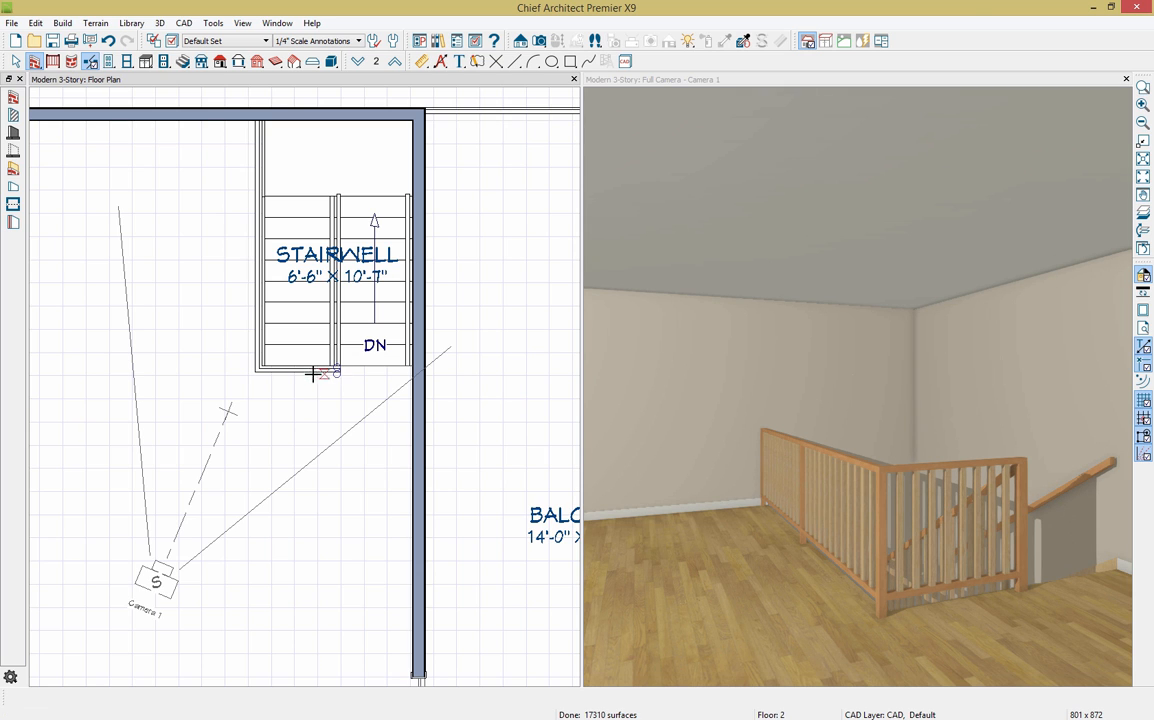
click(315, 374)
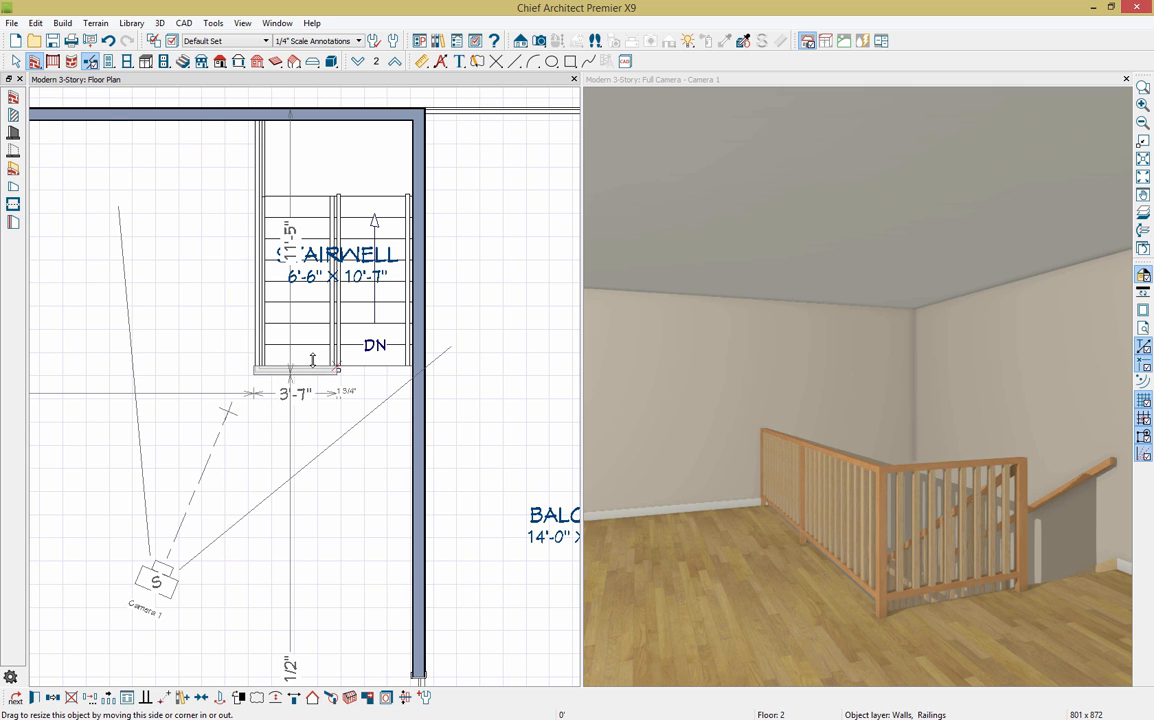
mouse_move(313, 374)
mouse_down()
mouse_move(311, 326)
mouse_move(343, 356)
mouse_move(338, 367)
mouse_up()
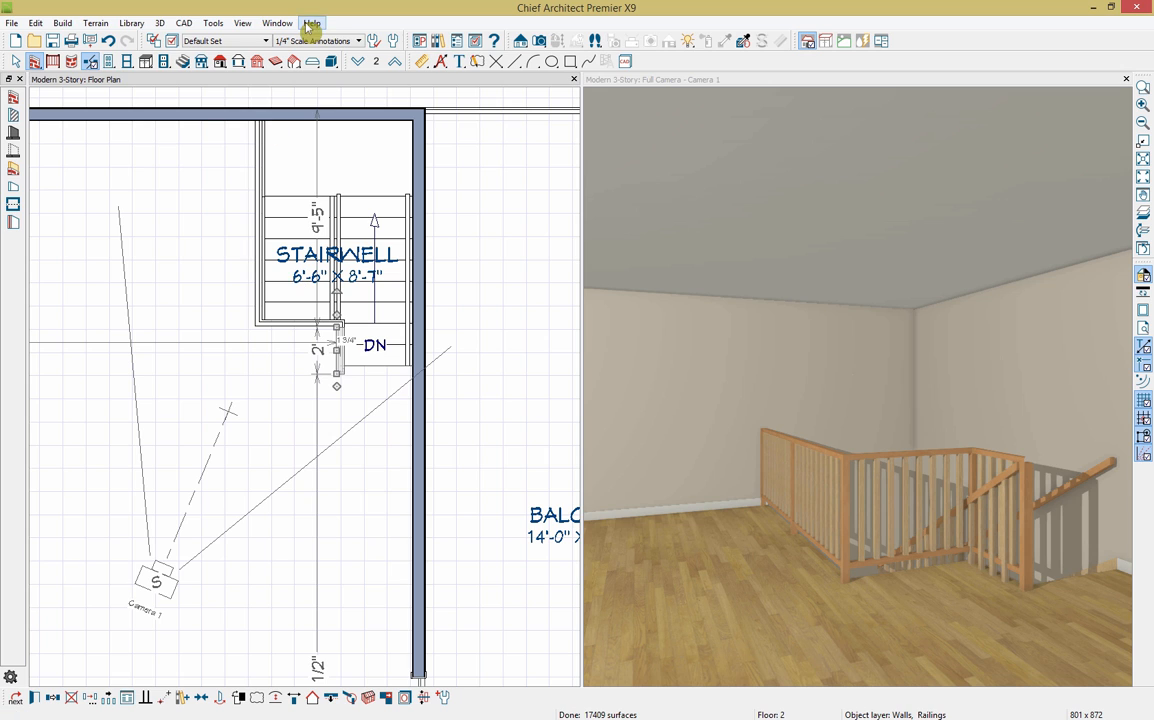
Step: Create a backclipped cross-section view through the stair landing
click(325, 92)
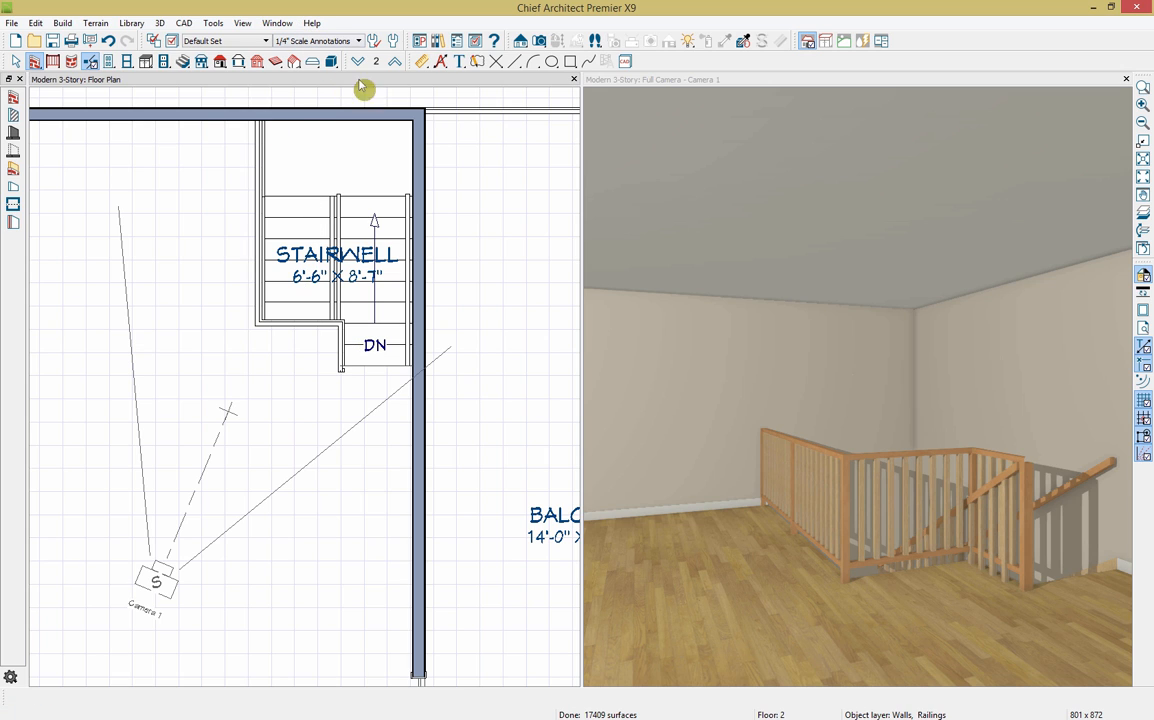
click(521, 42)
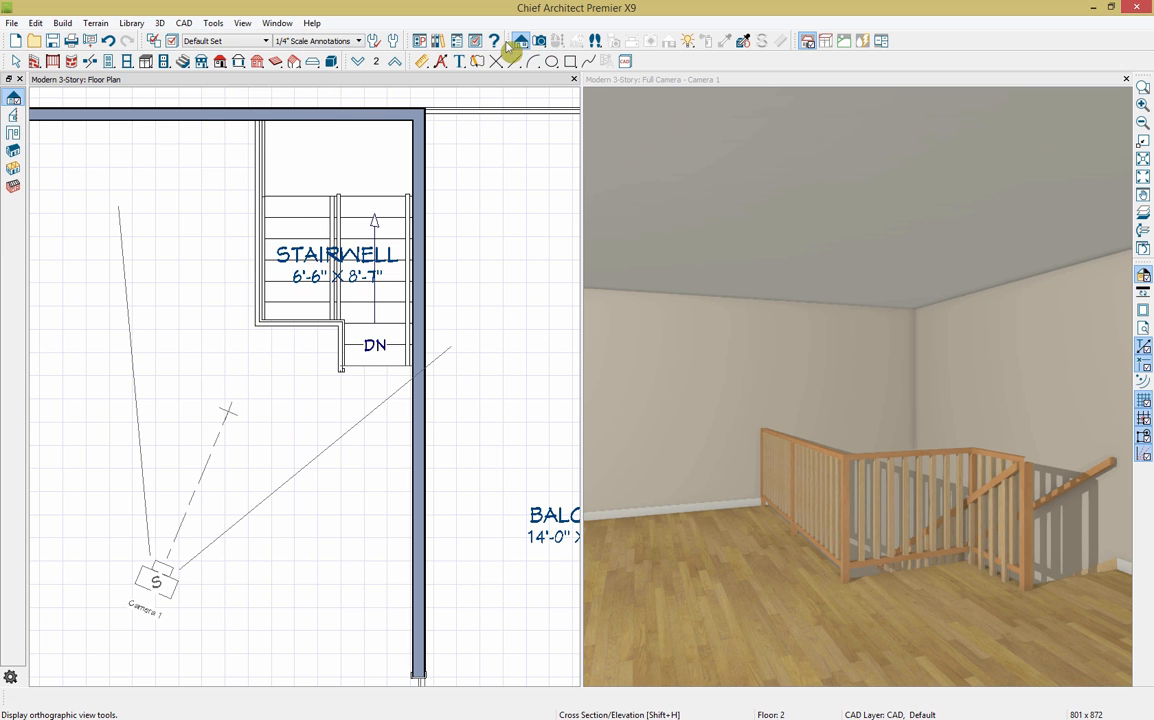
click(14, 116)
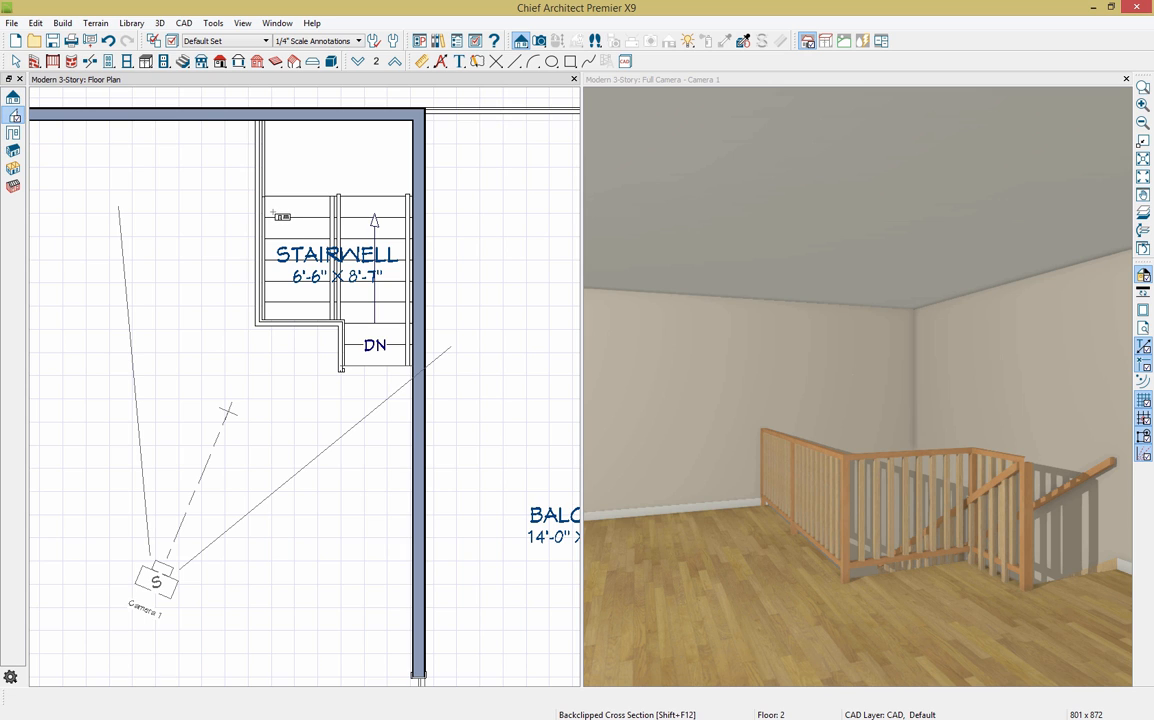
drag(276, 212, 326, 217)
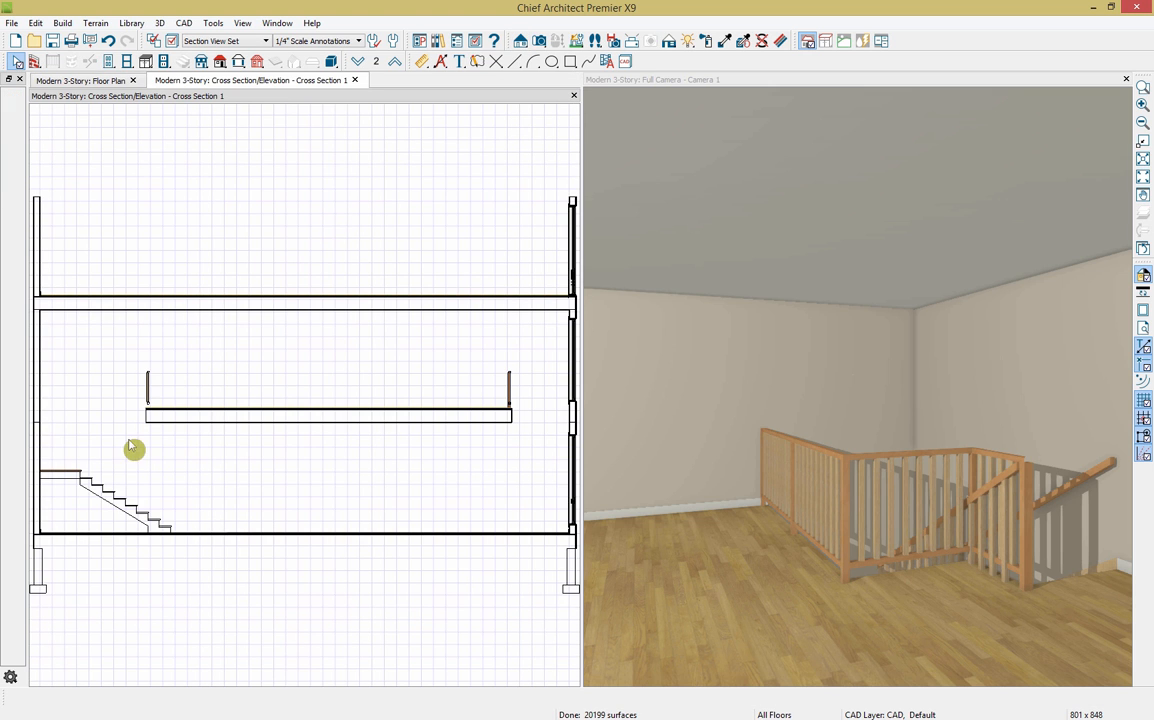
scroll(118, 500, up, 3)
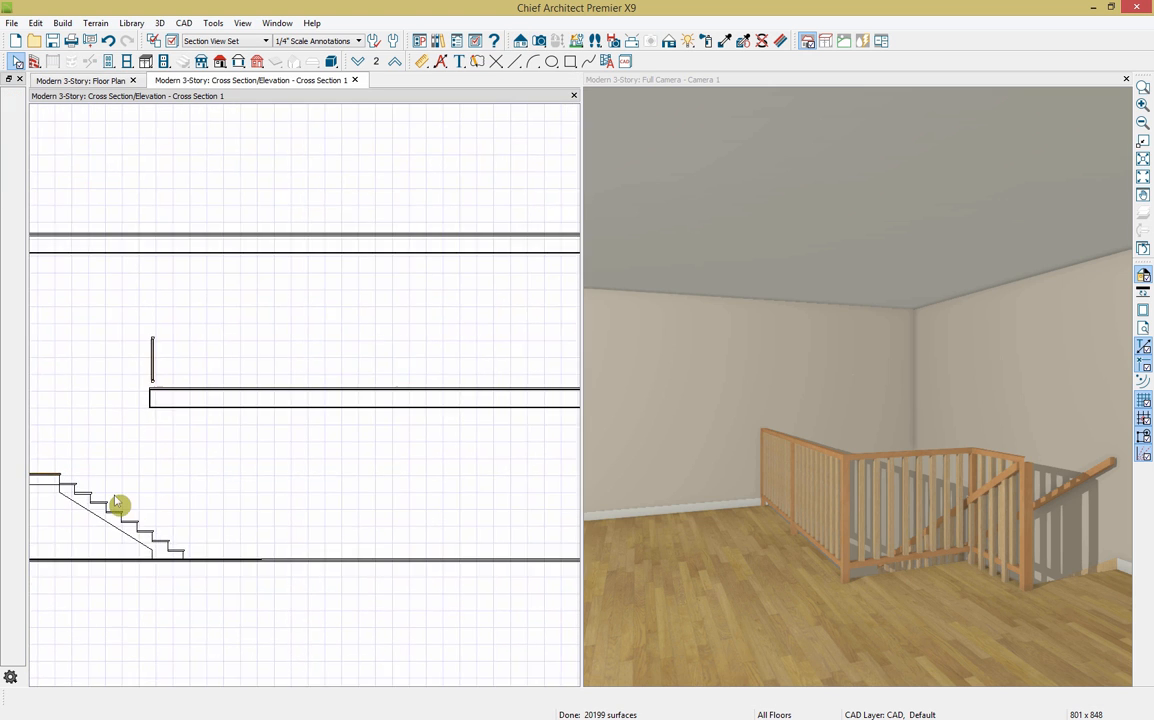
Step: Tape-measure the 6'-10" clearance above the stairs, then close the cross-section
click(423, 63)
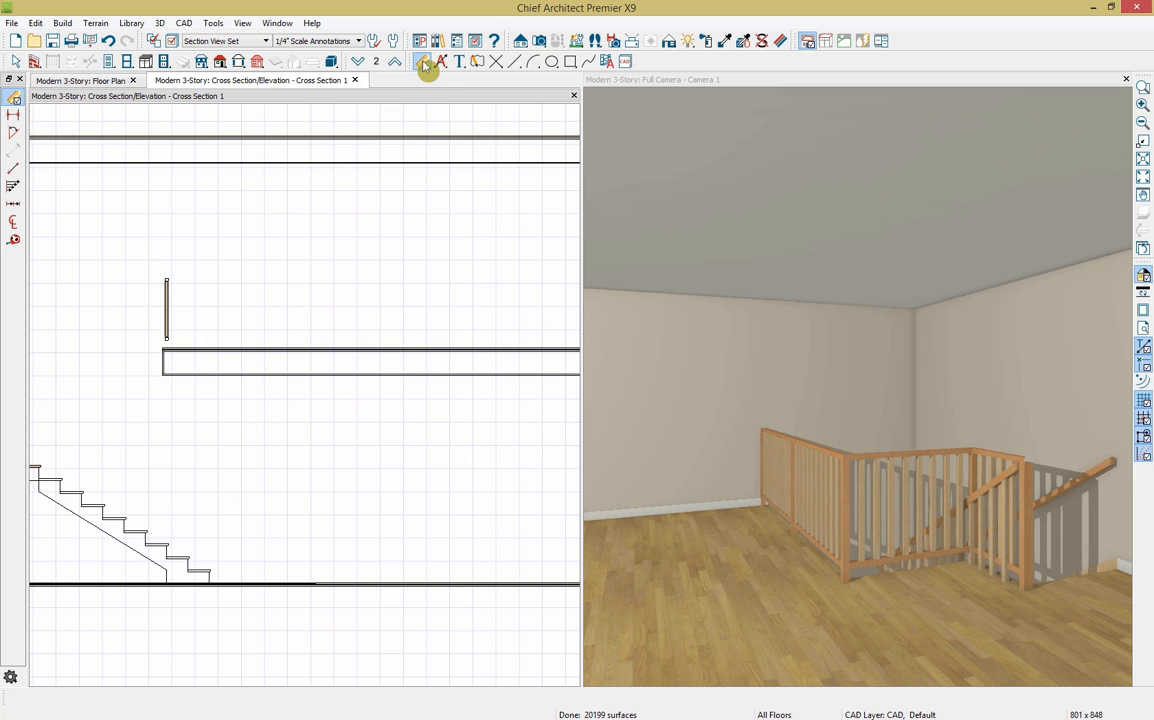
click(14, 240)
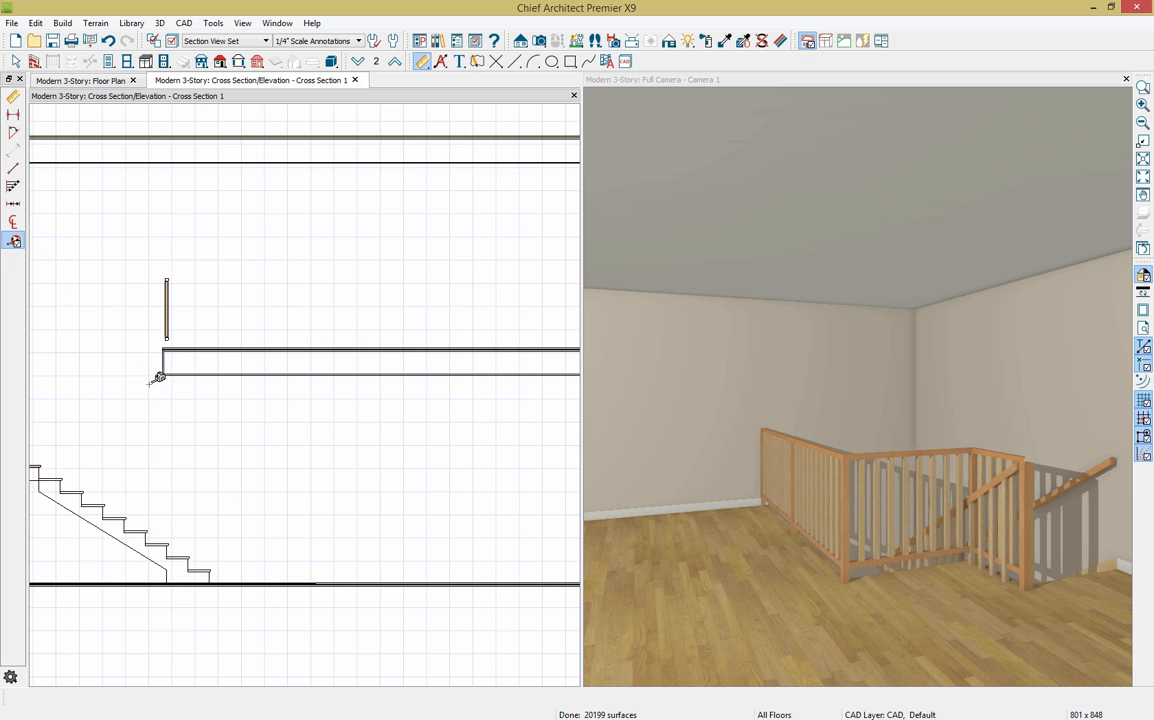
drag(163, 375, 166, 532)
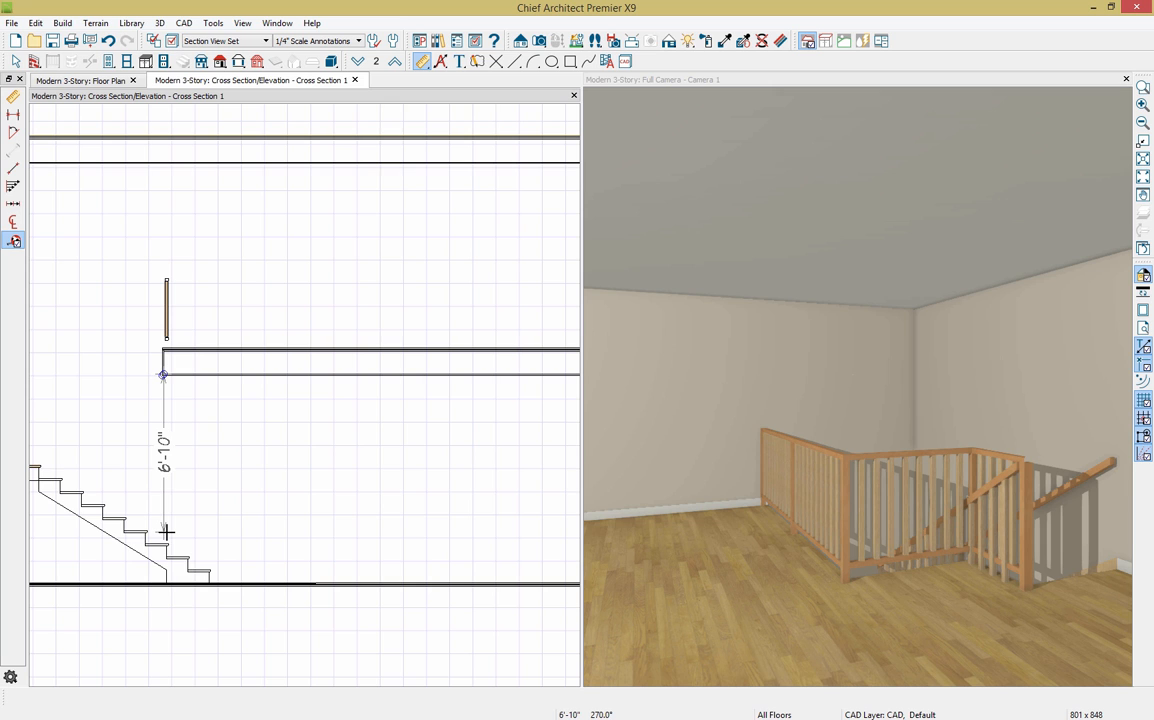
drag(166, 532, 166, 532)
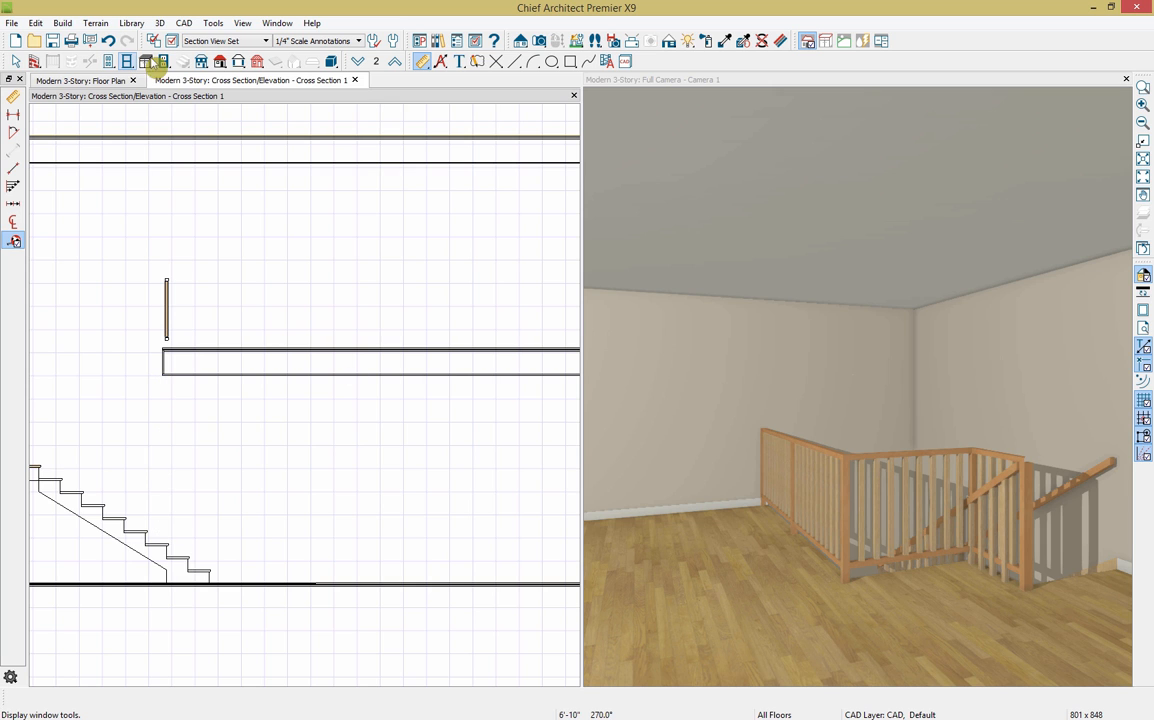
click(356, 80)
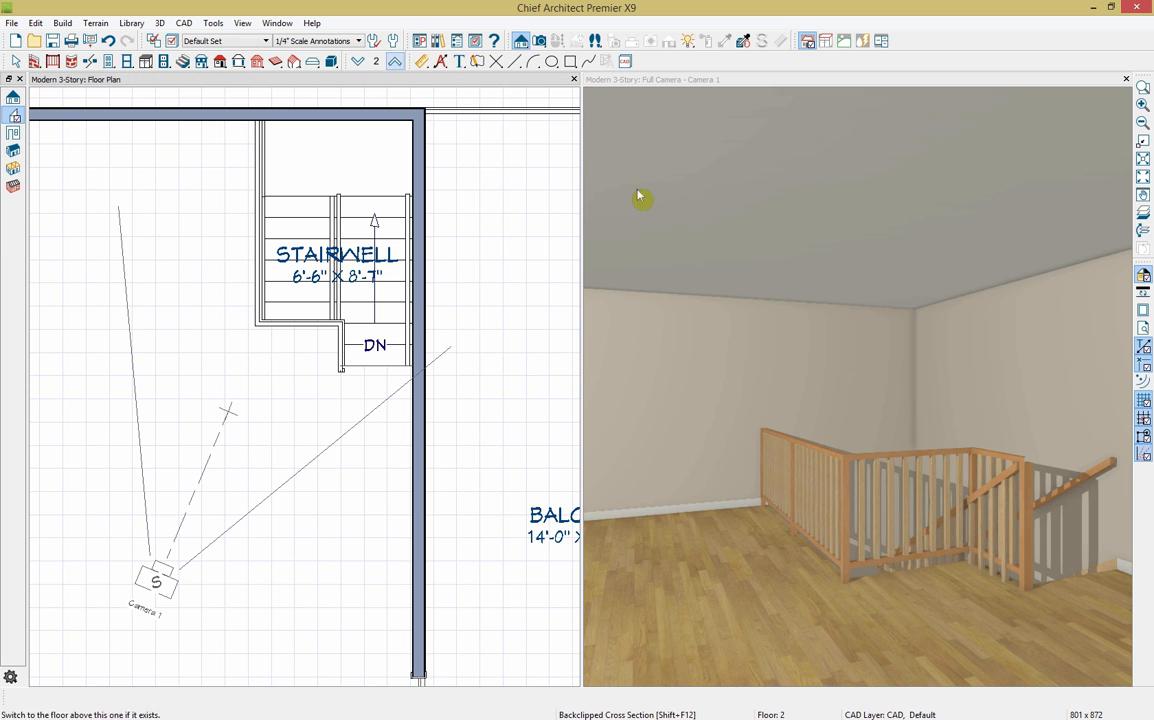
Step: Set the railing across the floor-2 stairwell opening to Invisible in its Railing Specification
click(303, 323)
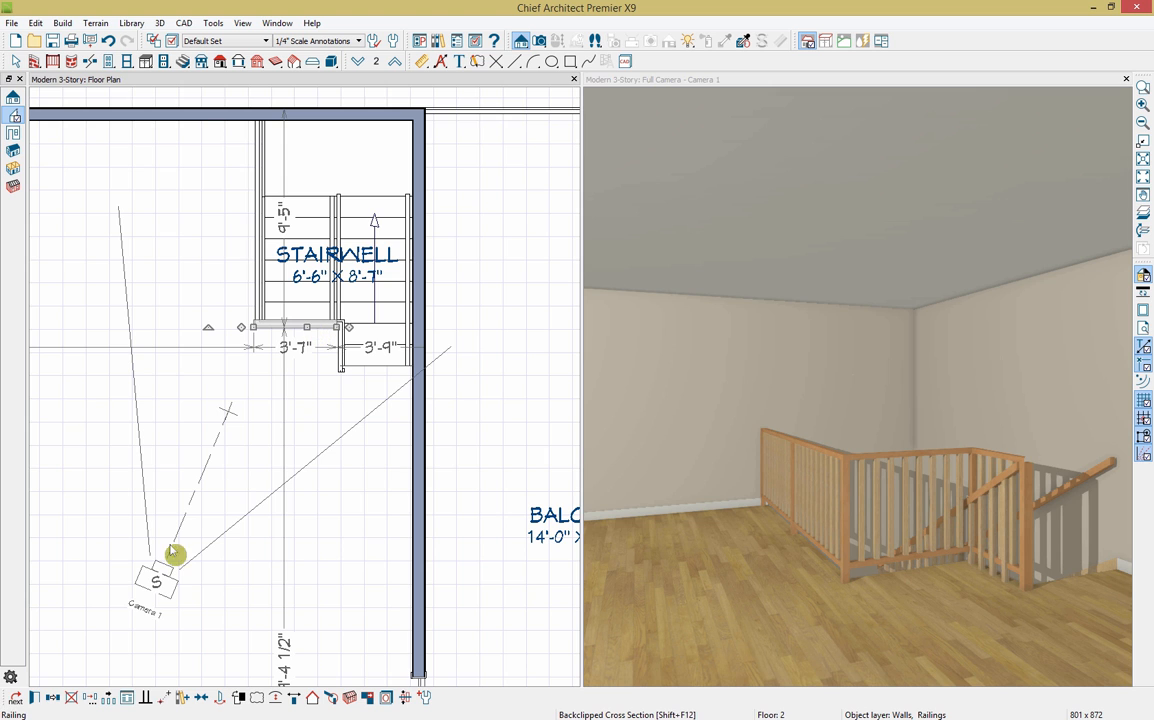
click(34, 697)
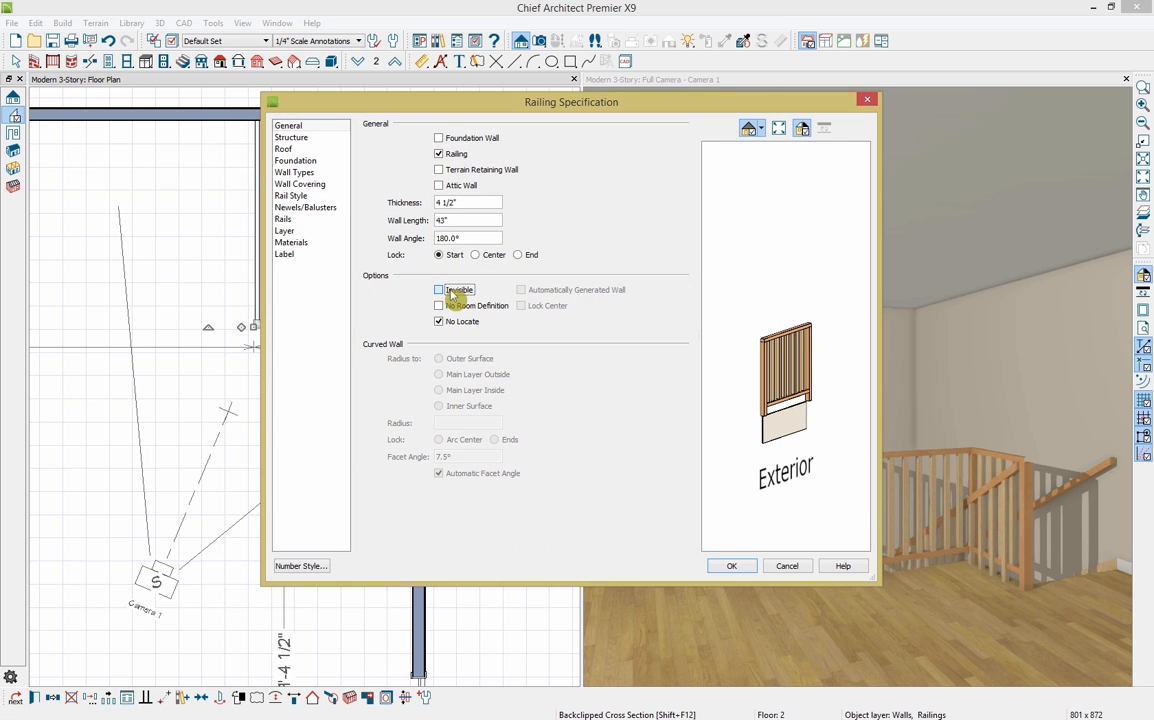
click(456, 291)
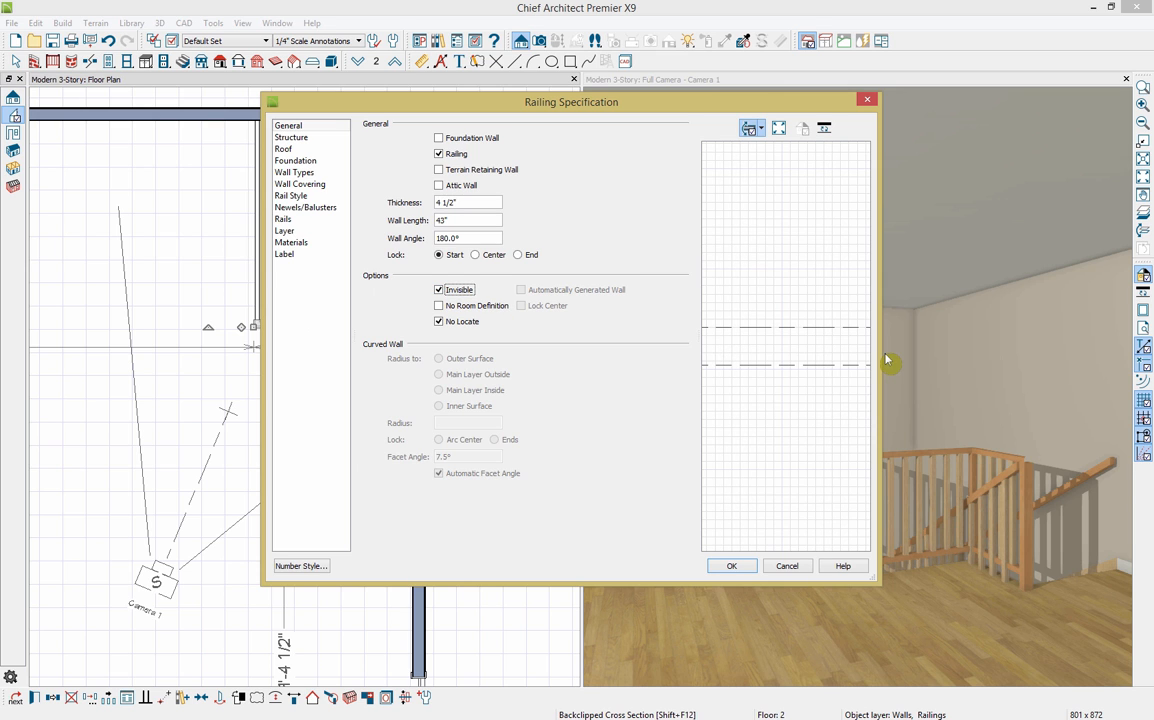
click(733, 566)
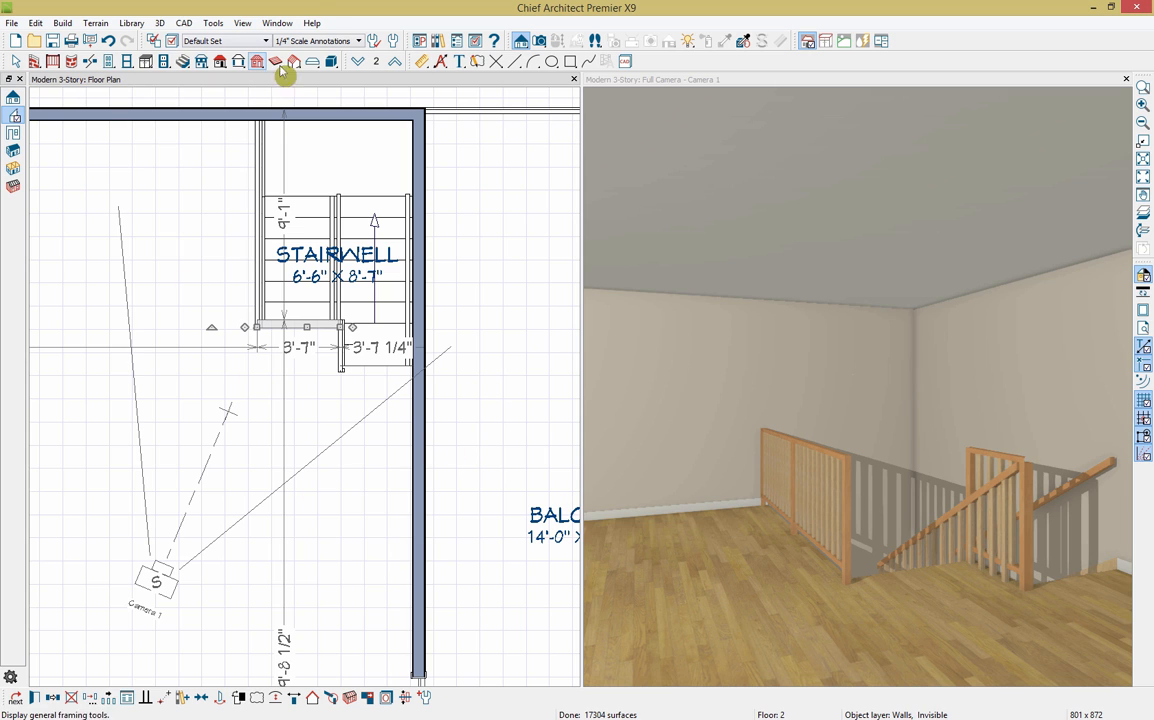
Step: Place a U-shaped staircase with default shaped-stair settings on the floor-2 plan
click(183, 61)
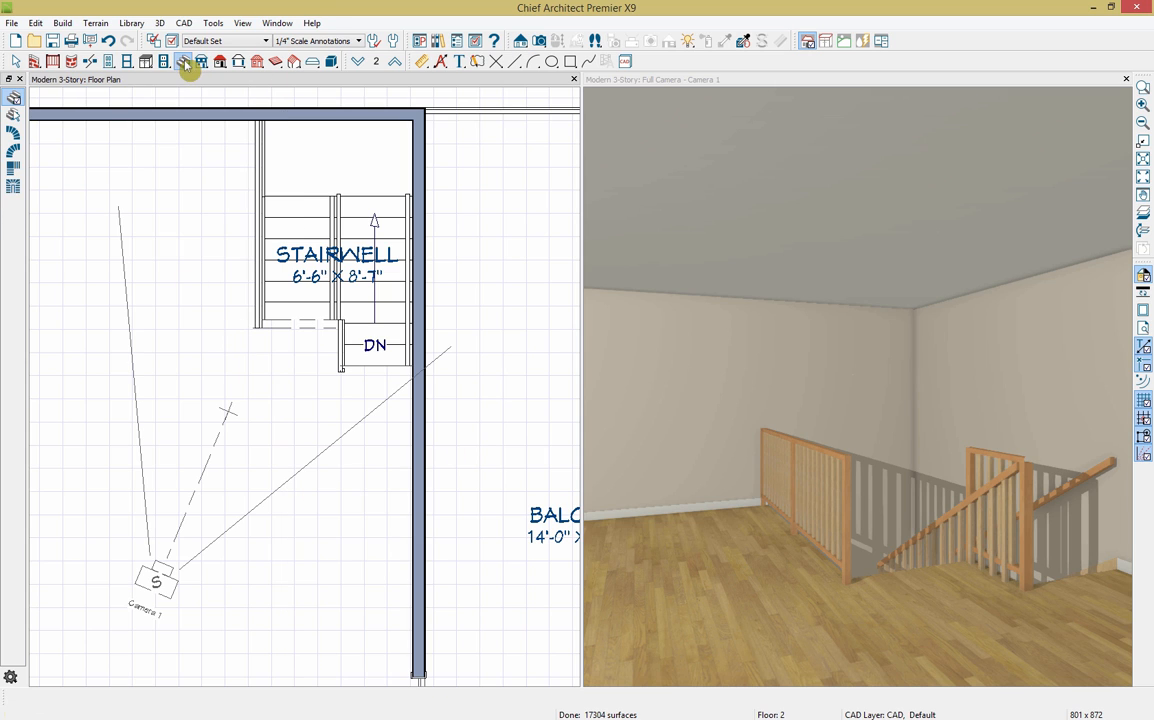
double_click(16, 178)
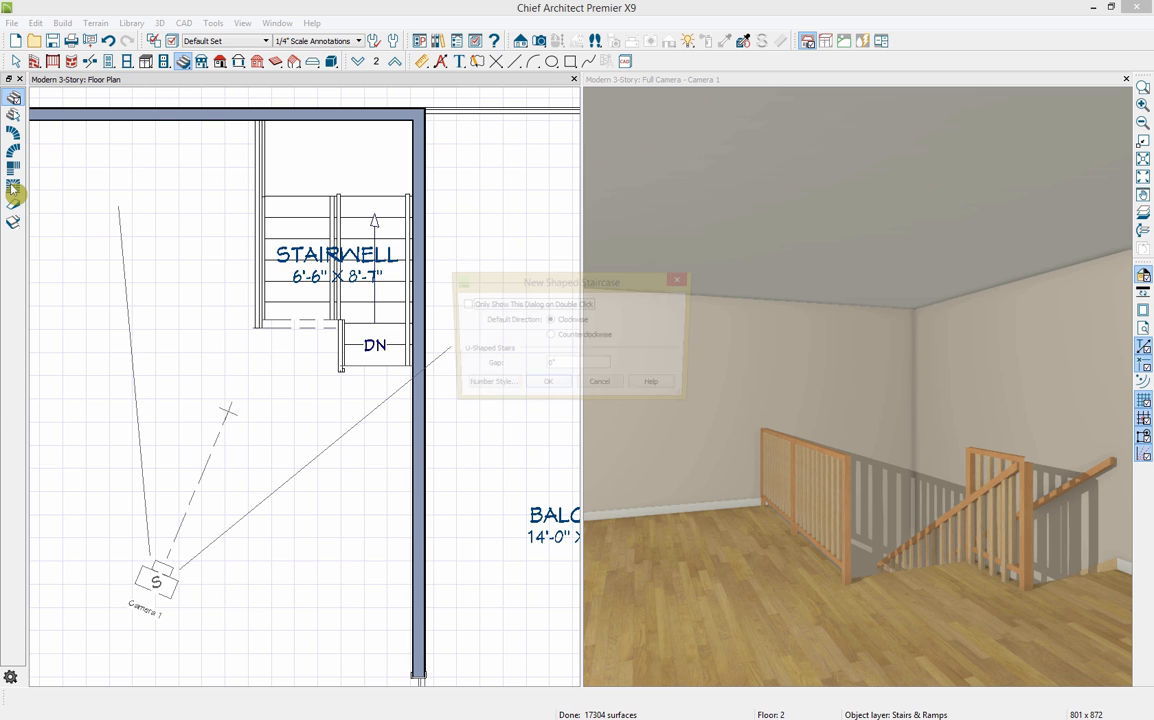
click(547, 389)
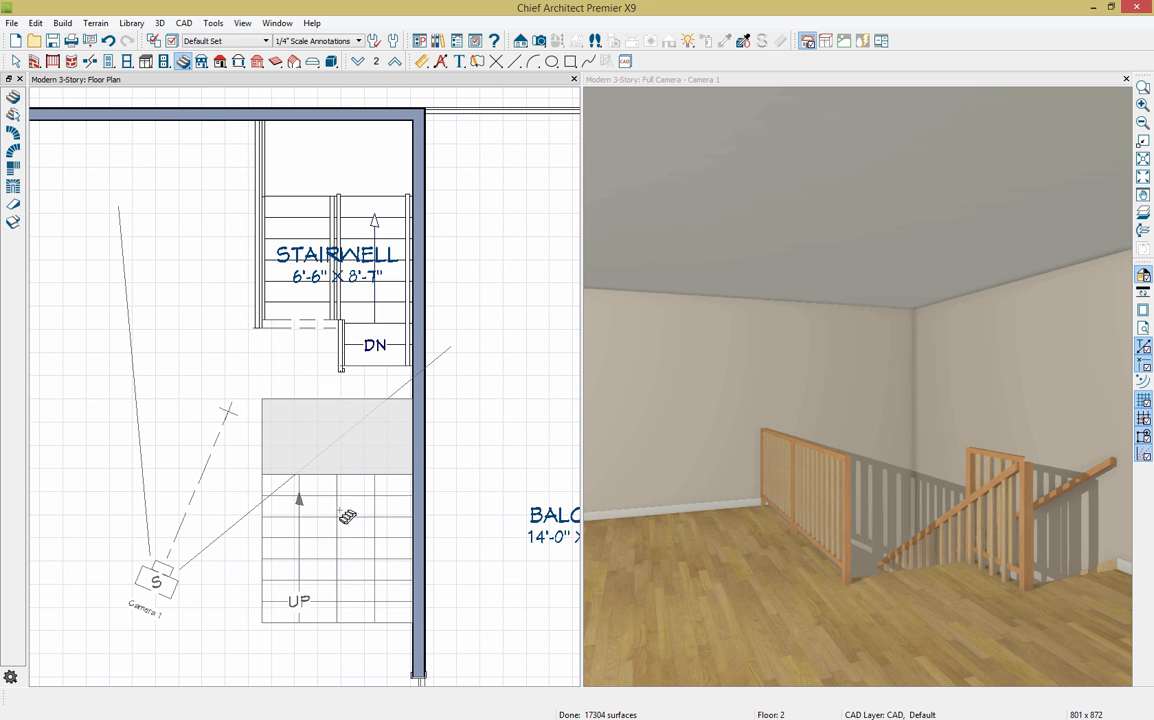
click(338, 507)
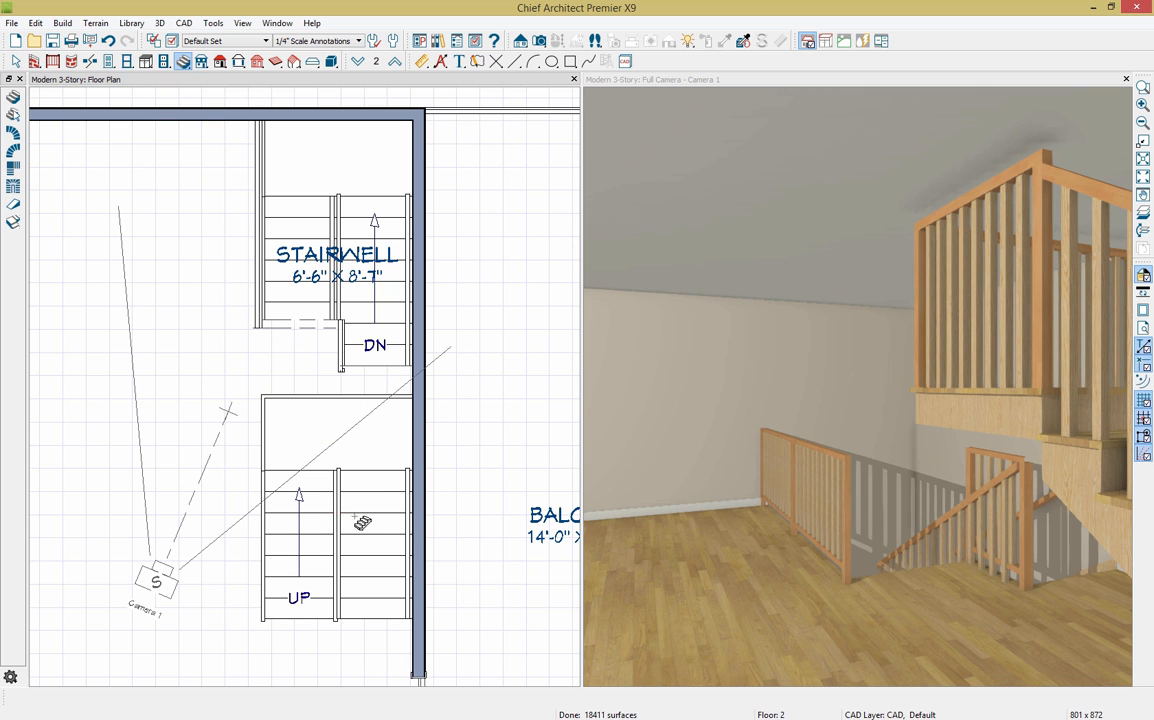
Step: Select both flights and the landing and move the stair into the stairwell
click(366, 535)
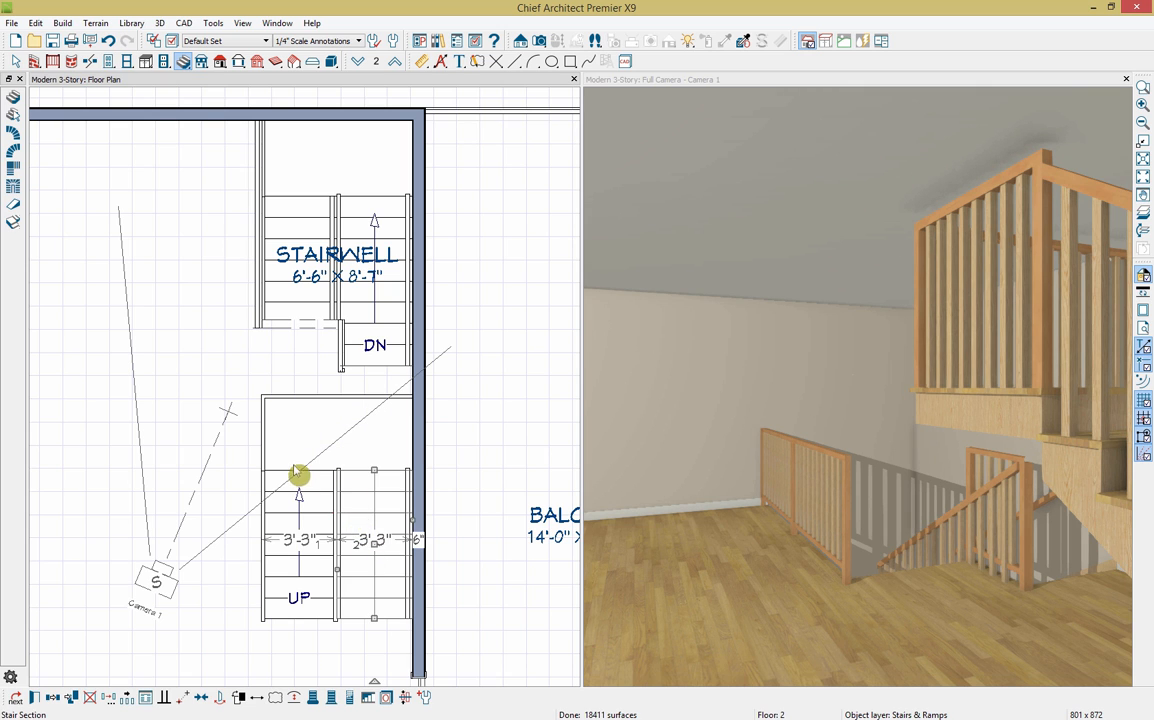
click(372, 460)
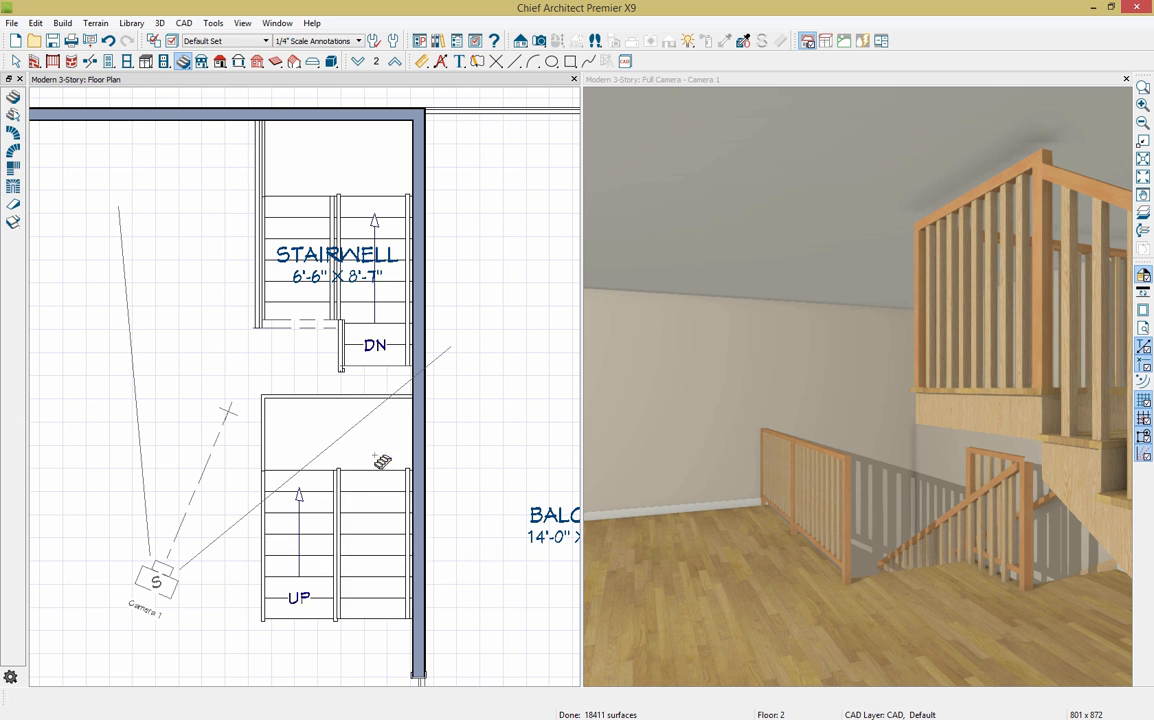
shift+click(321, 530)
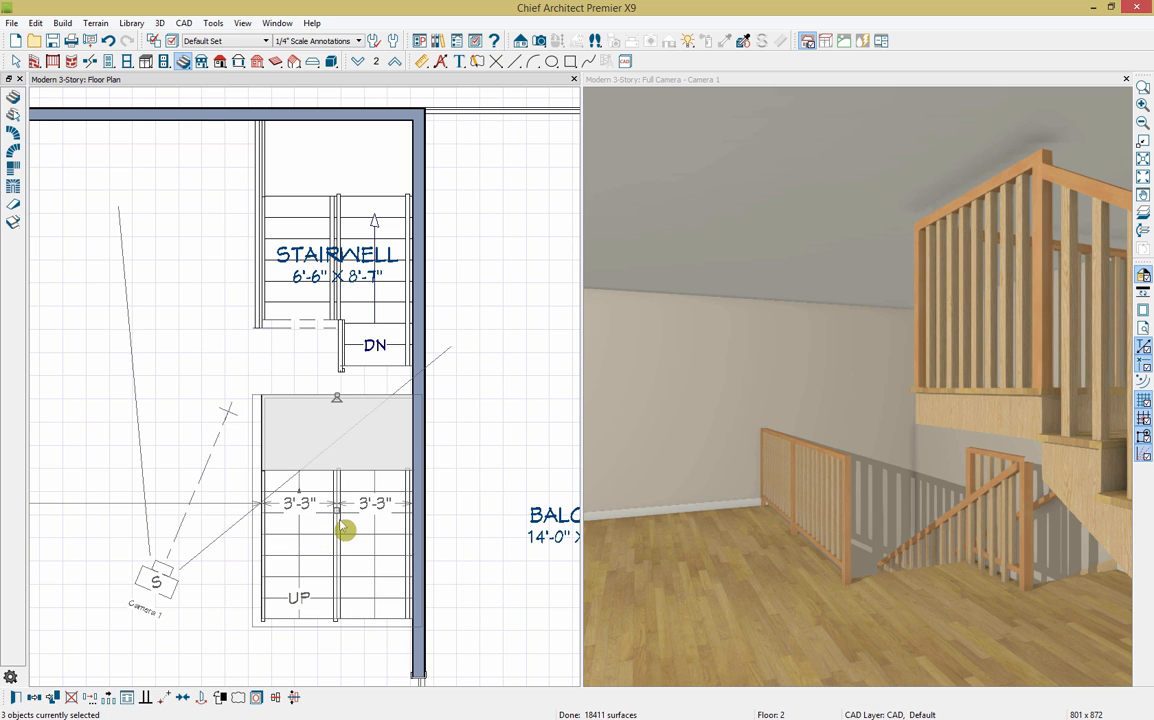
drag(331, 389, 336, 237)
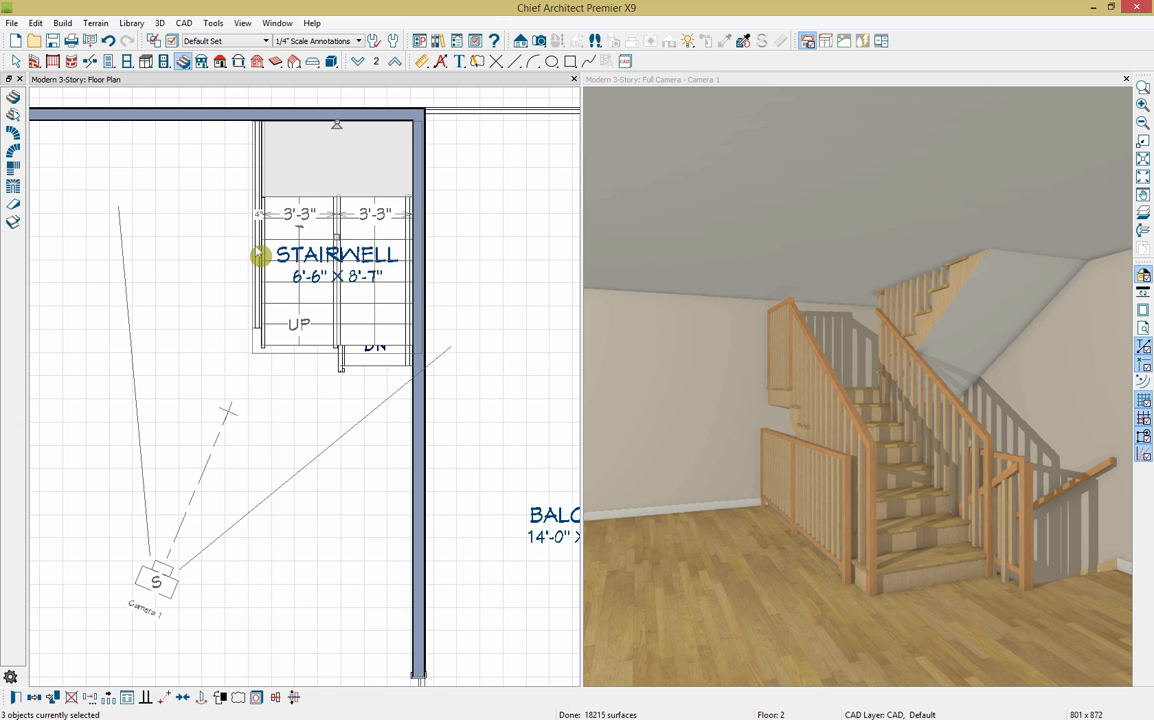
Step: Convert the stairwell's left railing into a solid wall aligned with the wall below
click(261, 254)
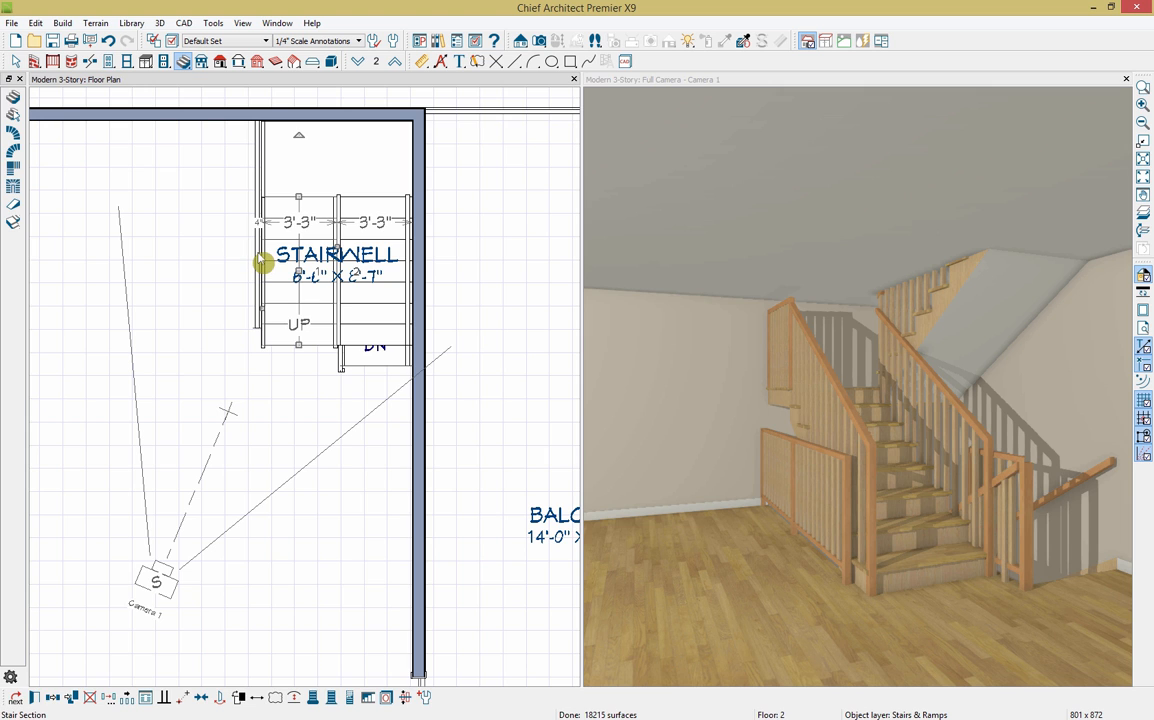
click(259, 256)
click(261, 259)
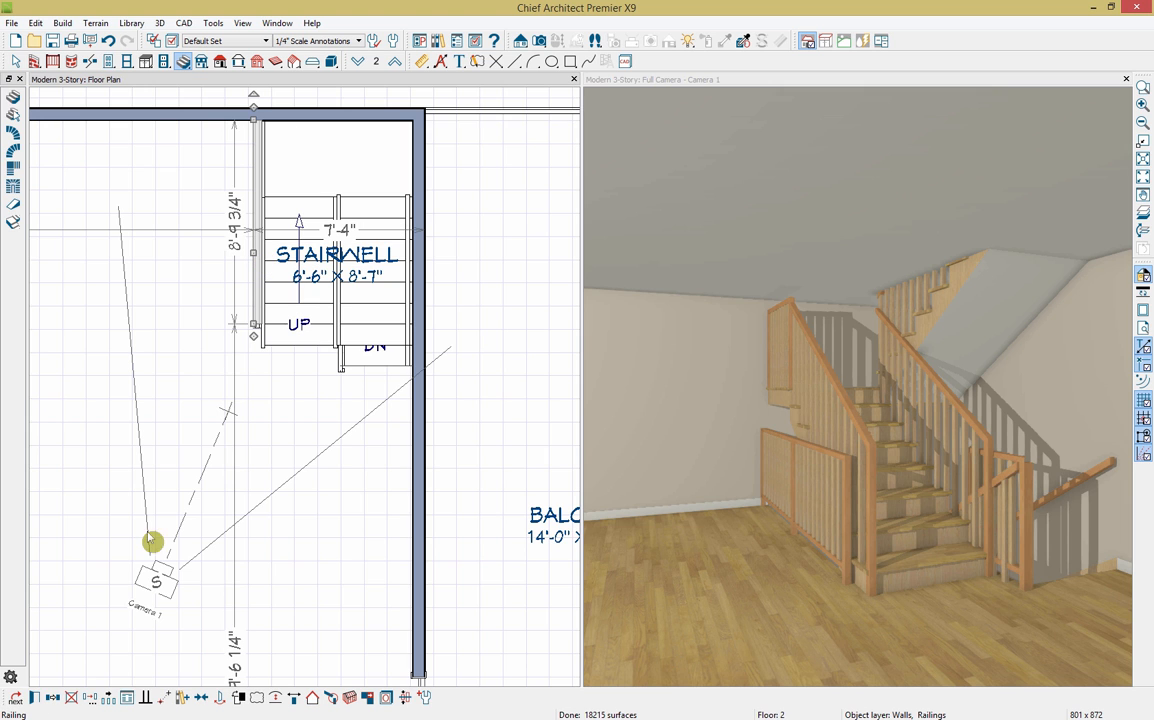
click(40, 699)
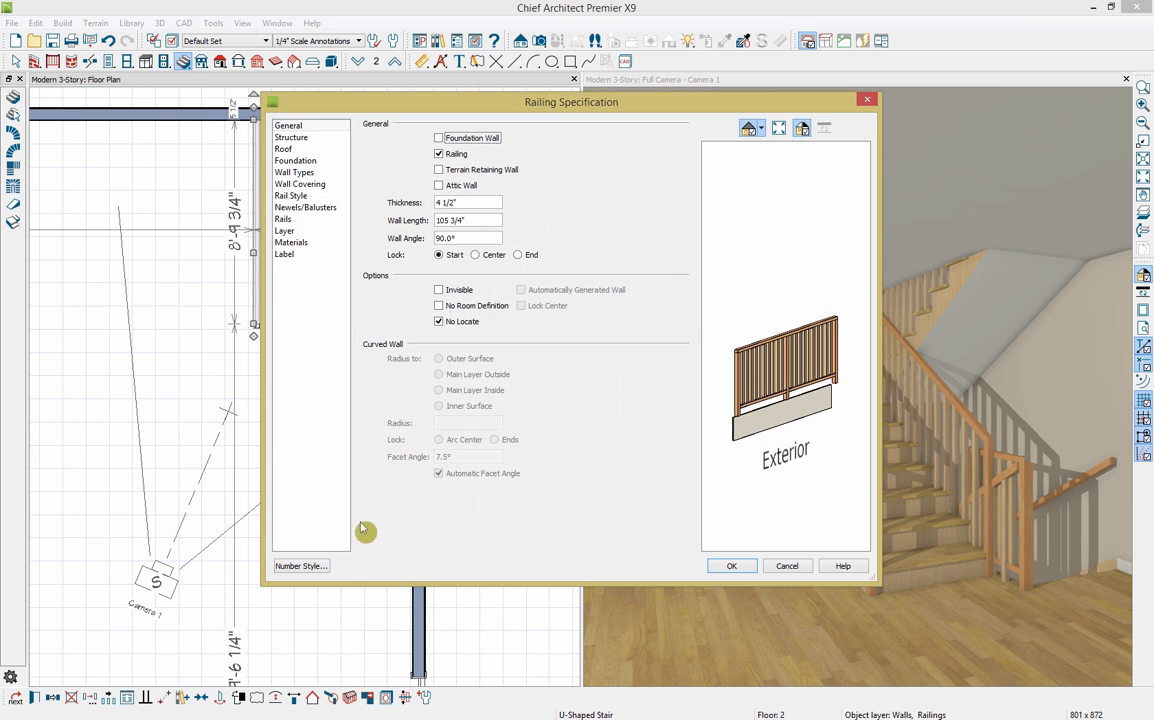
click(439, 154)
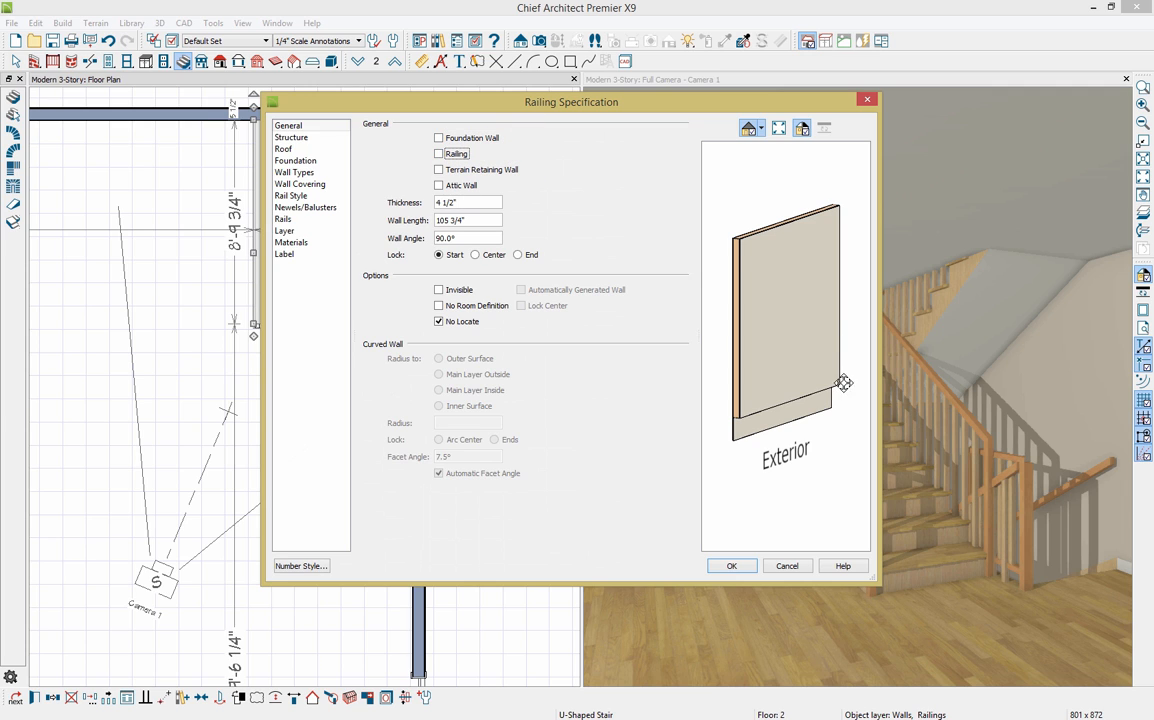
click(740, 569)
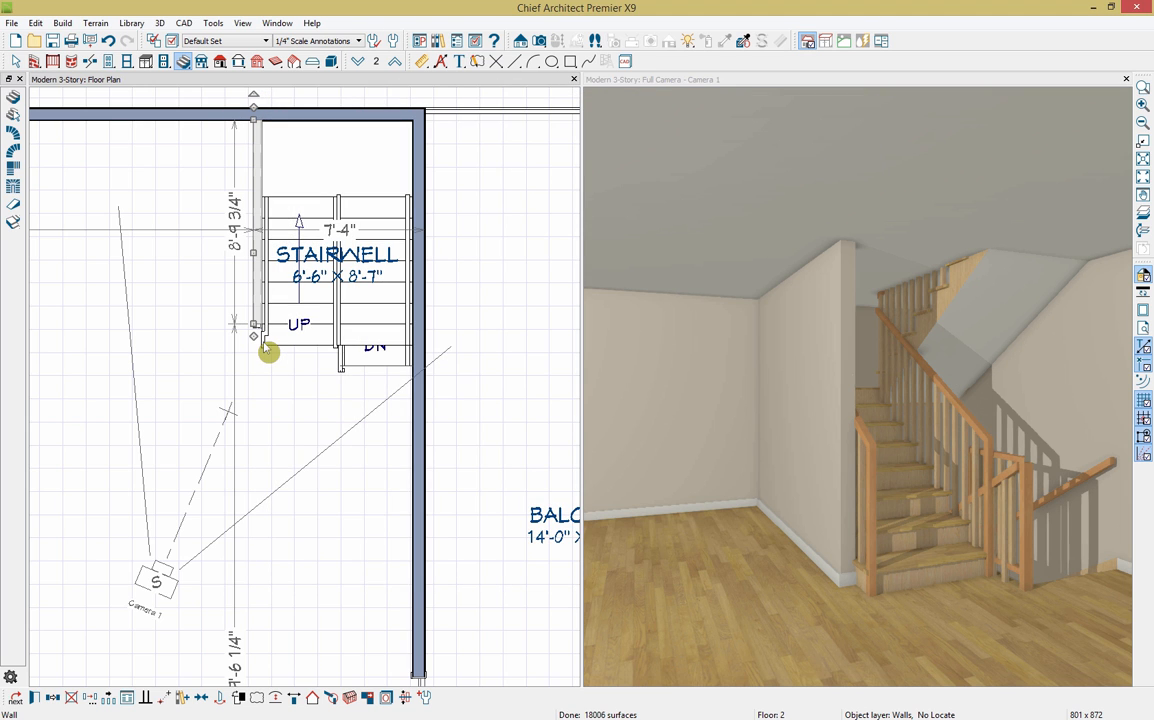
key(Right)
key(Right)
key(Right)
key(Right)
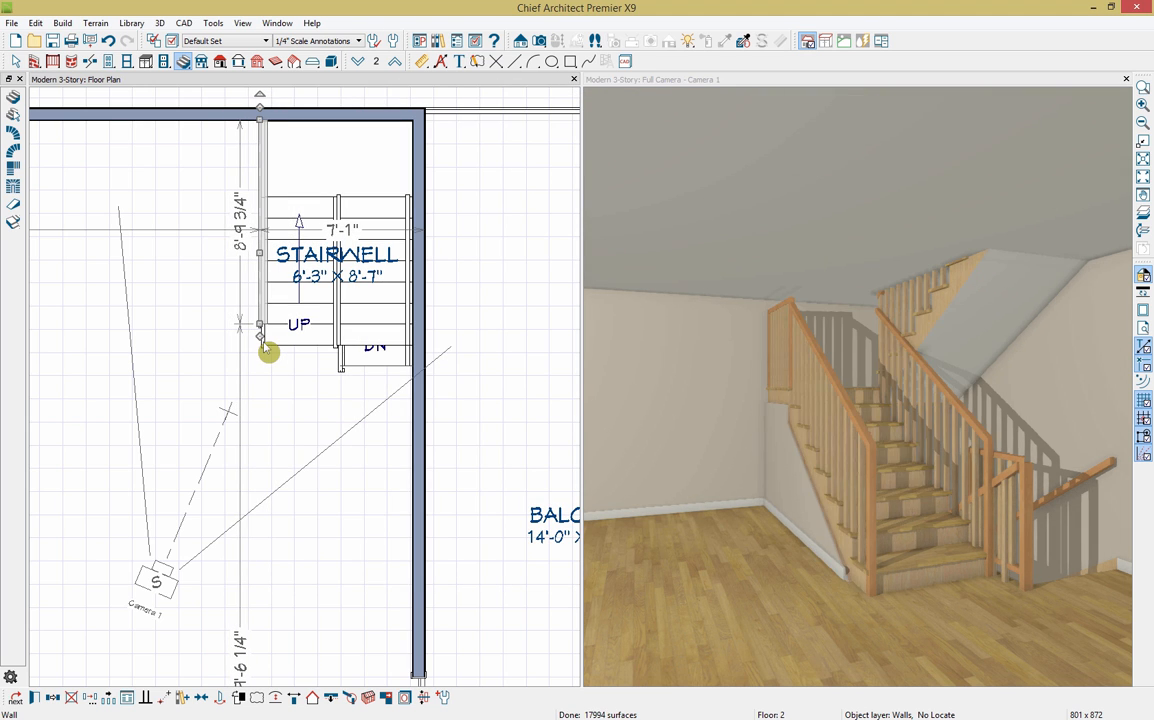
key(Right)
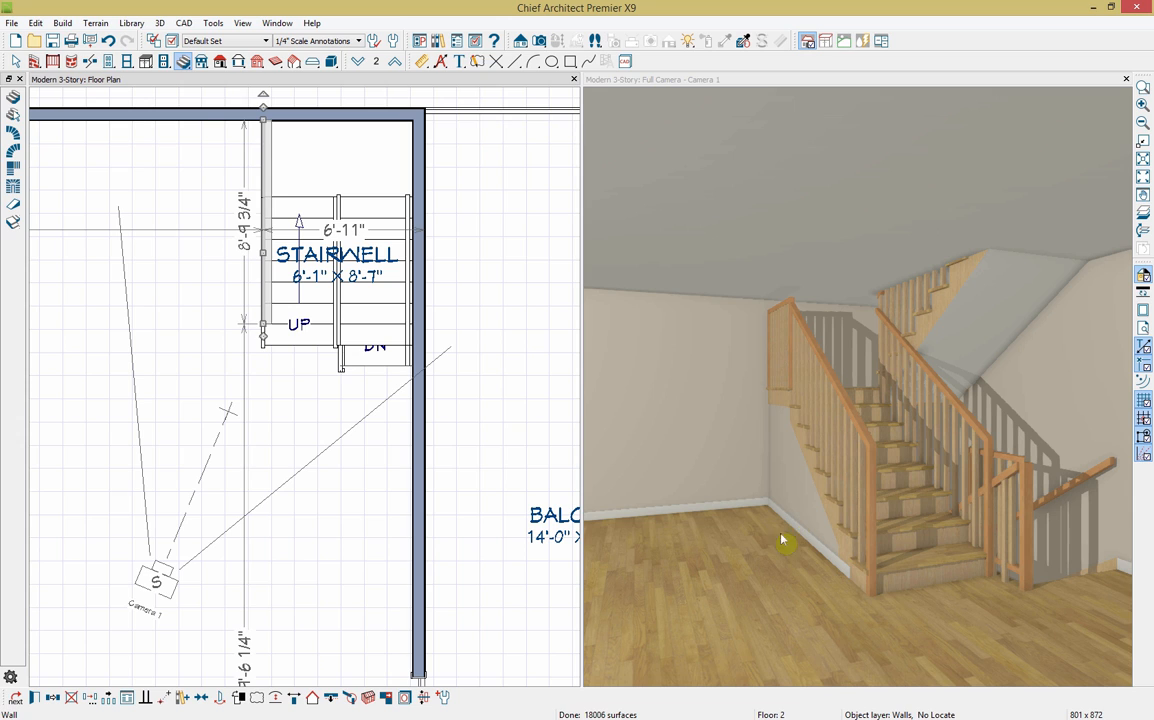
click(331, 699)
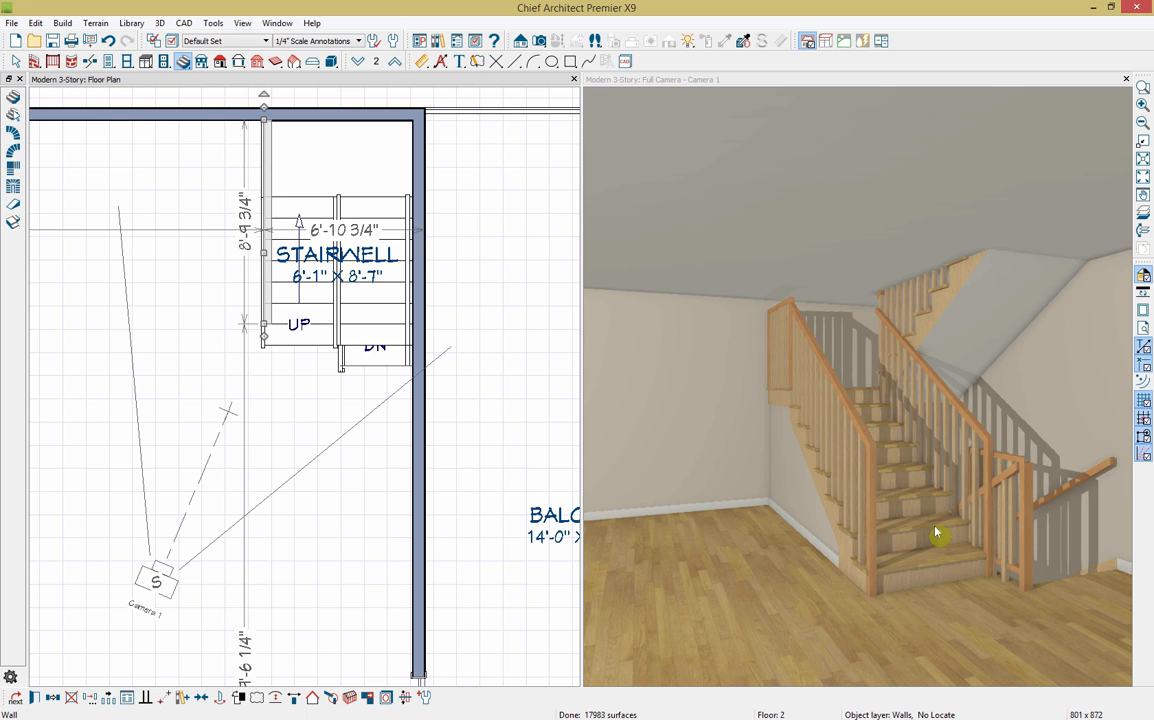
Step: Cut a ceiling opening above the stair
click(936, 535)
click(354, 699)
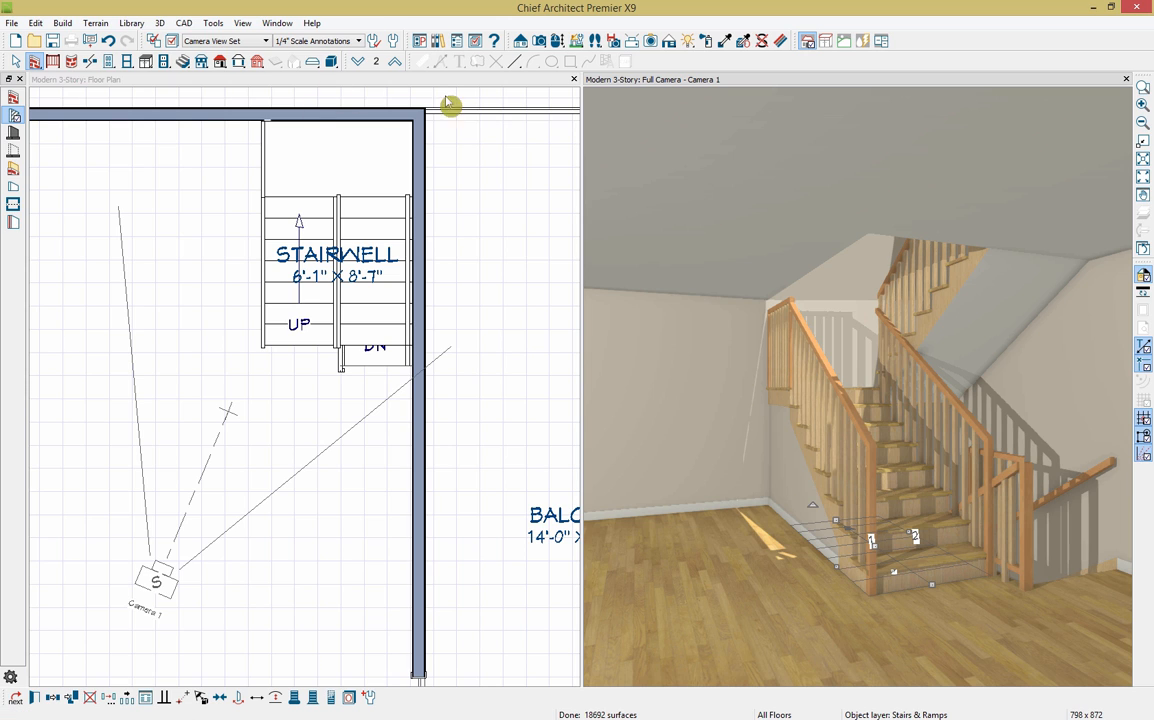
key(Escape)
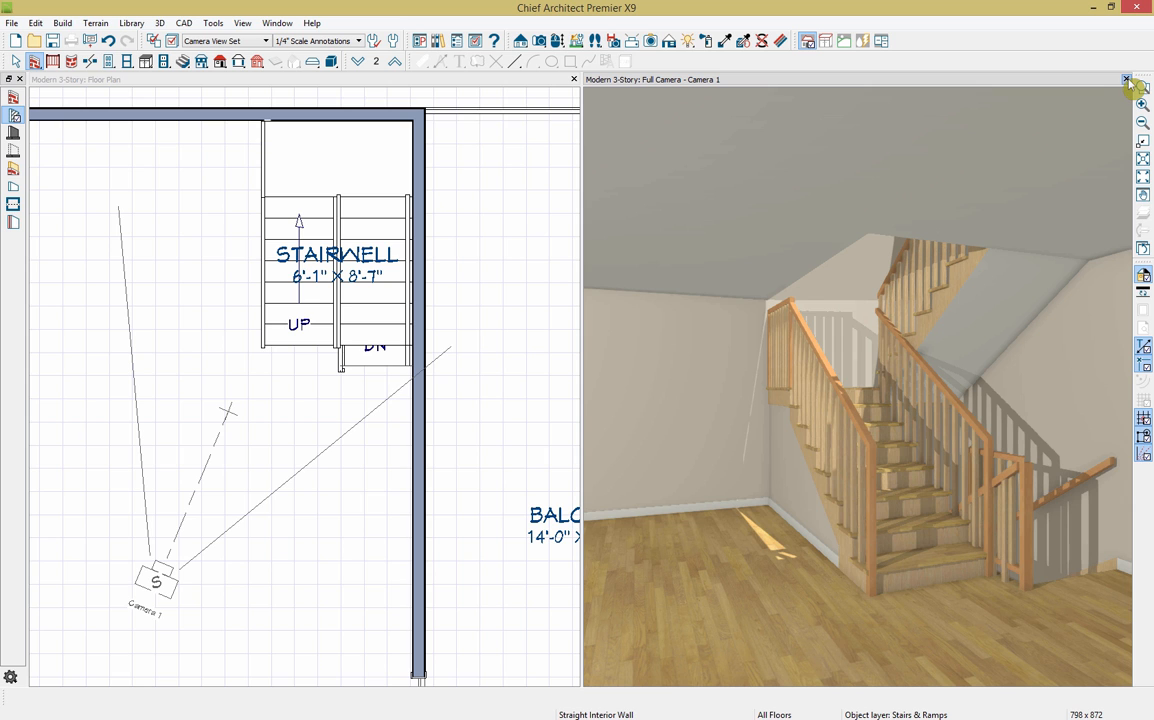
Step: Close the 3D camera view, return to Select Objects, and go up to Floor 3
click(1126, 79)
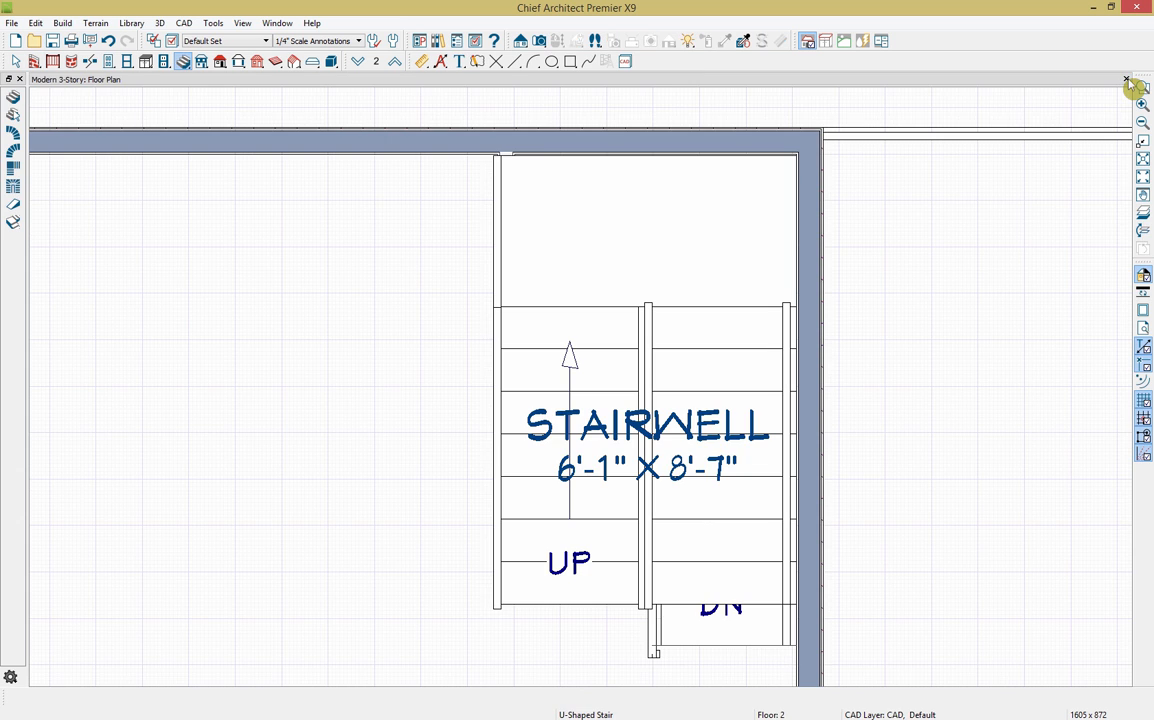
scroll(767, 392, down, 4)
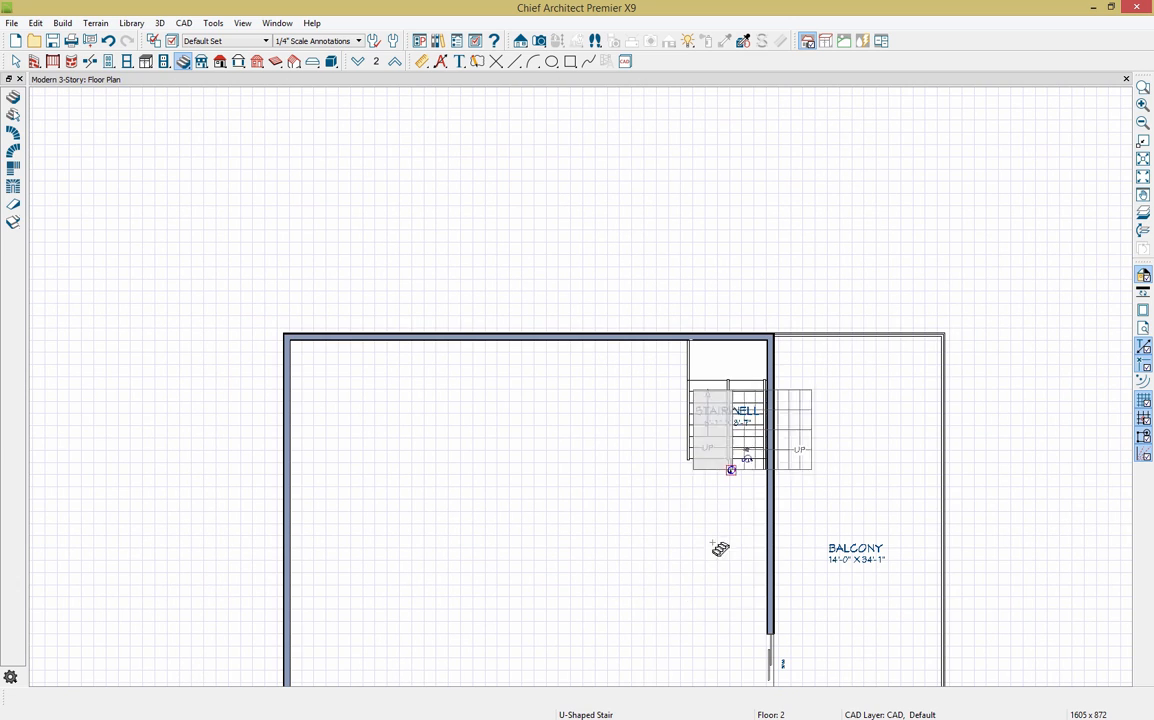
middle_drag(690, 610, 622, 401)
scroll(623, 400, down, 1)
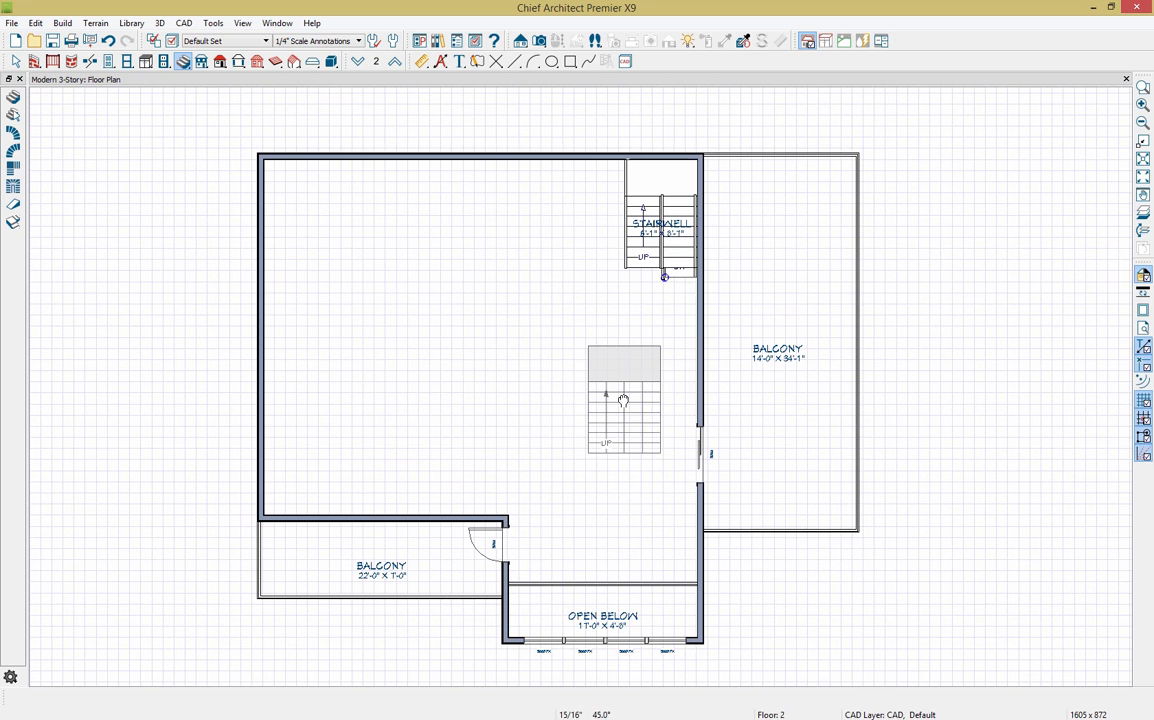
key(Escape)
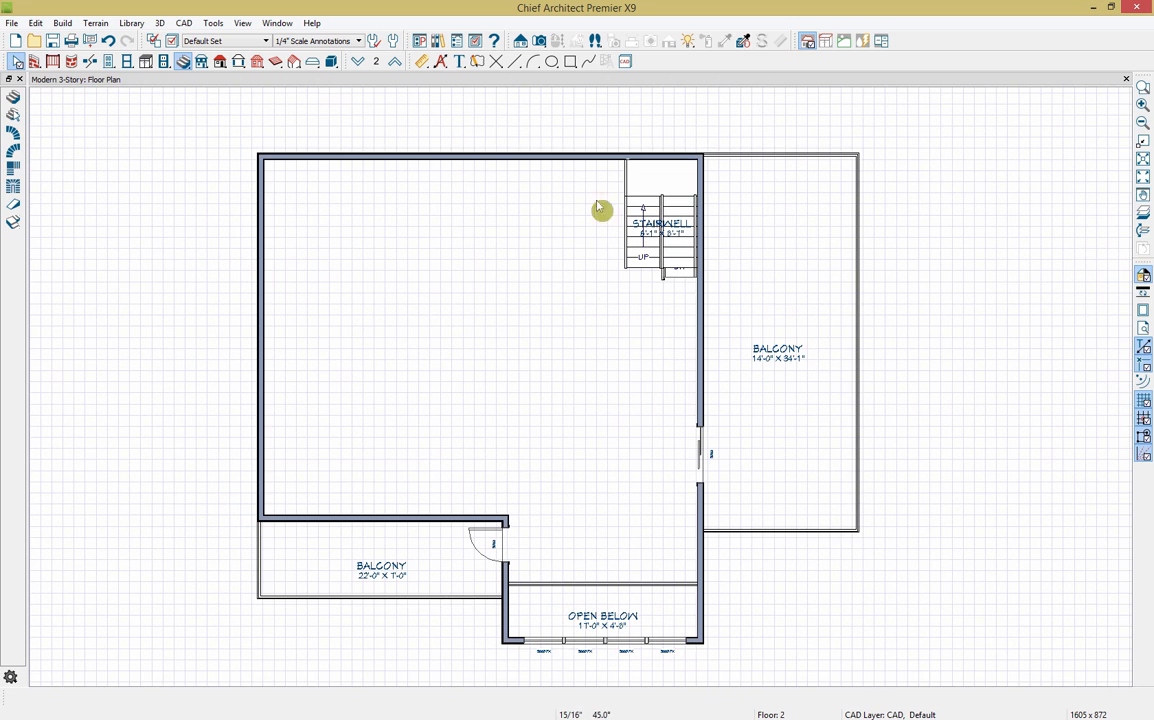
click(395, 62)
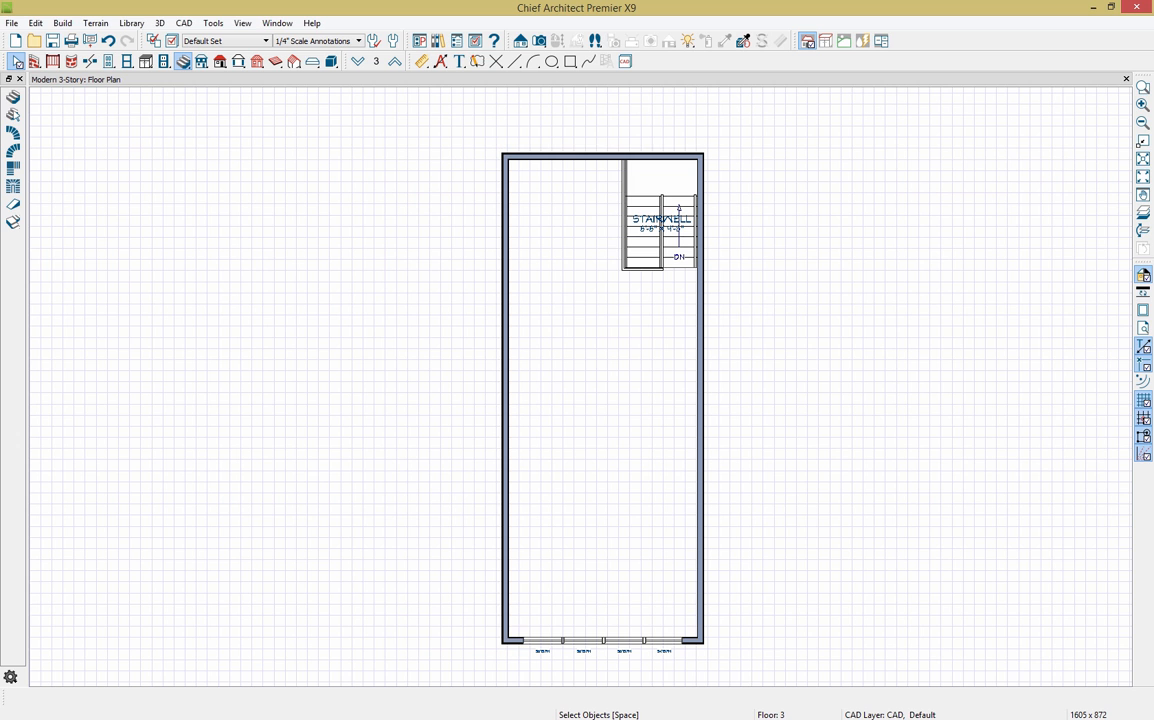
Step: Open the Build Roof dialog, showing 8" pitch and 18" overhangs, from the roof tools
click(221, 65)
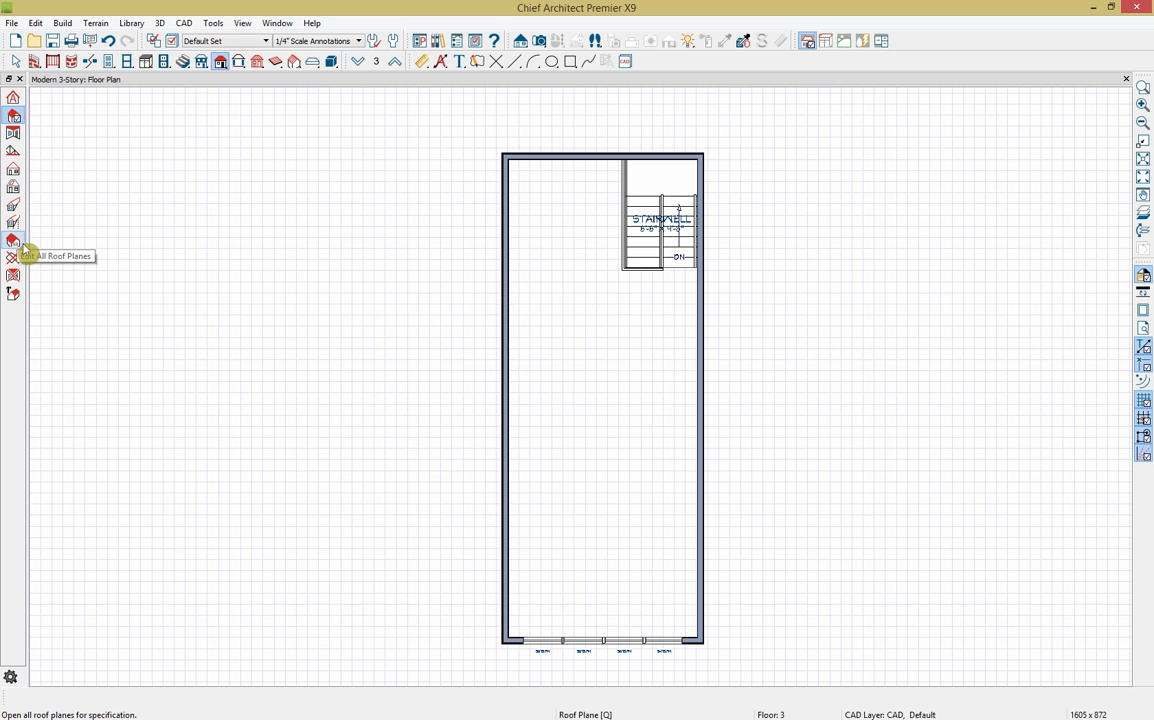
click(13, 98)
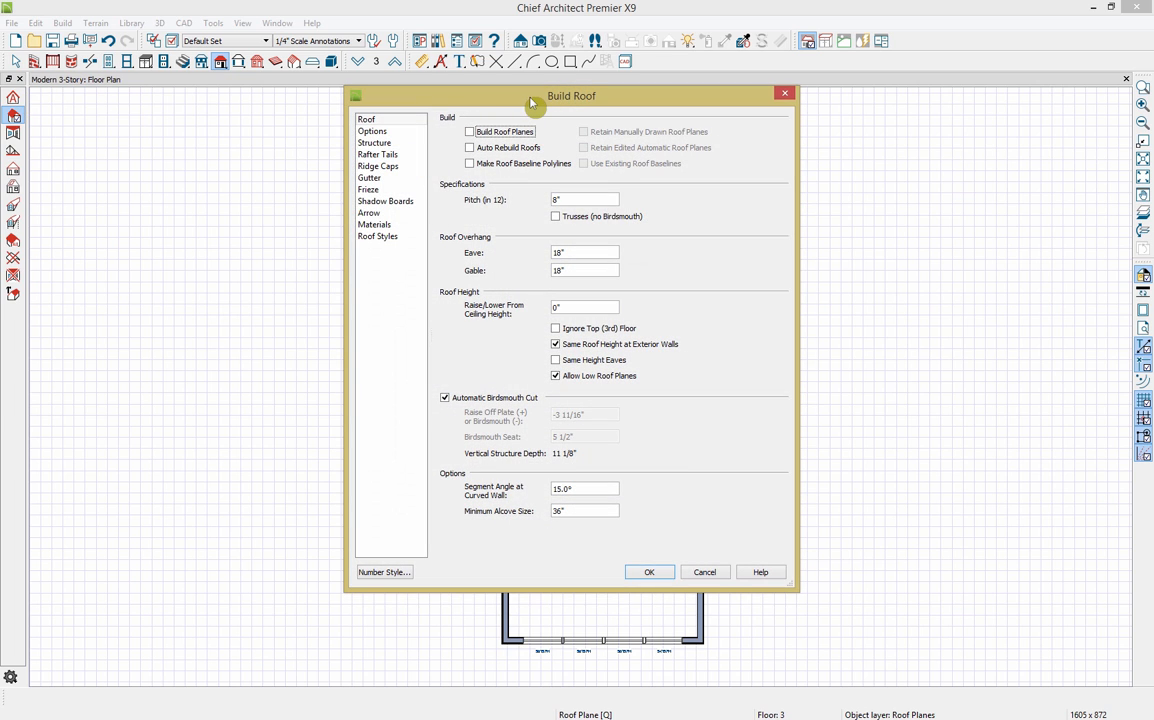
Step: Enable Build Roof Planes and Auto Rebuild Roofs with a 5-in-12 pitch and build the roof
click(391, 238)
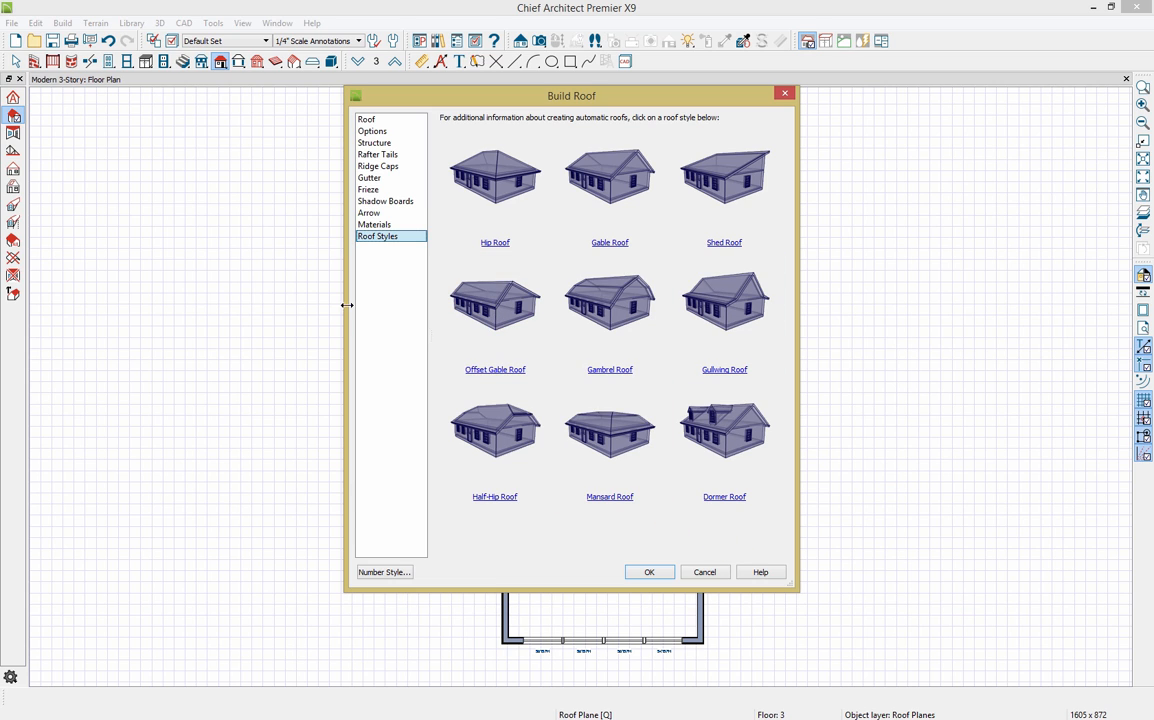
click(386, 121)
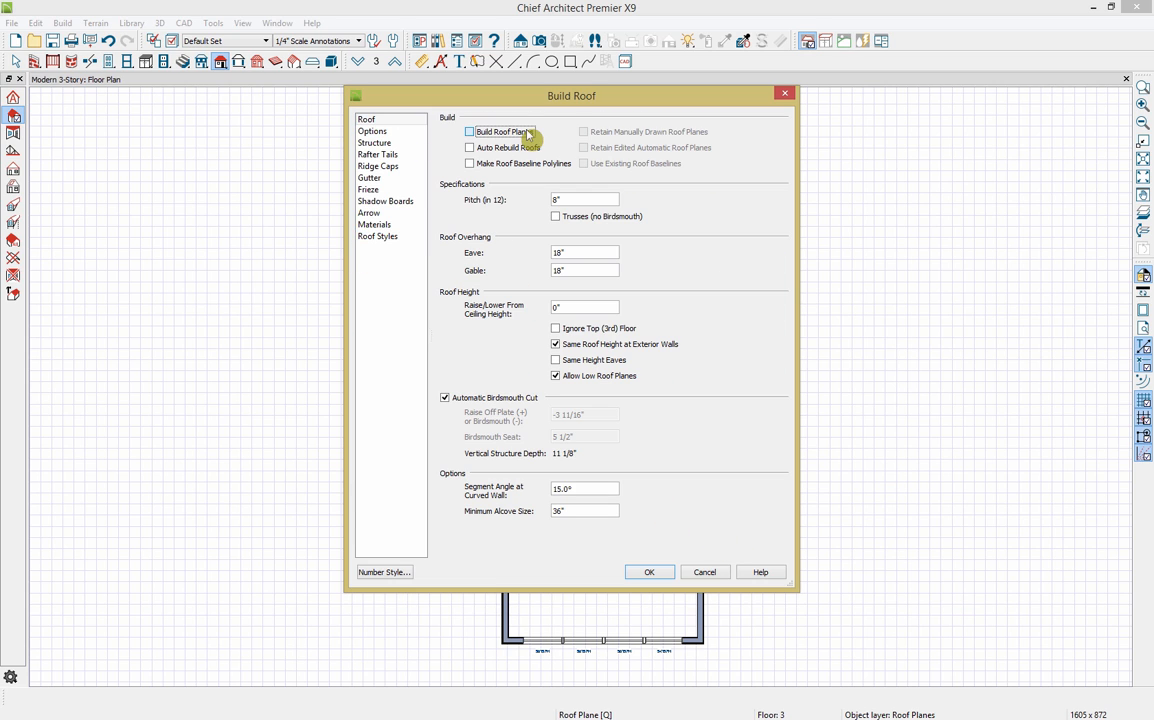
click(512, 133)
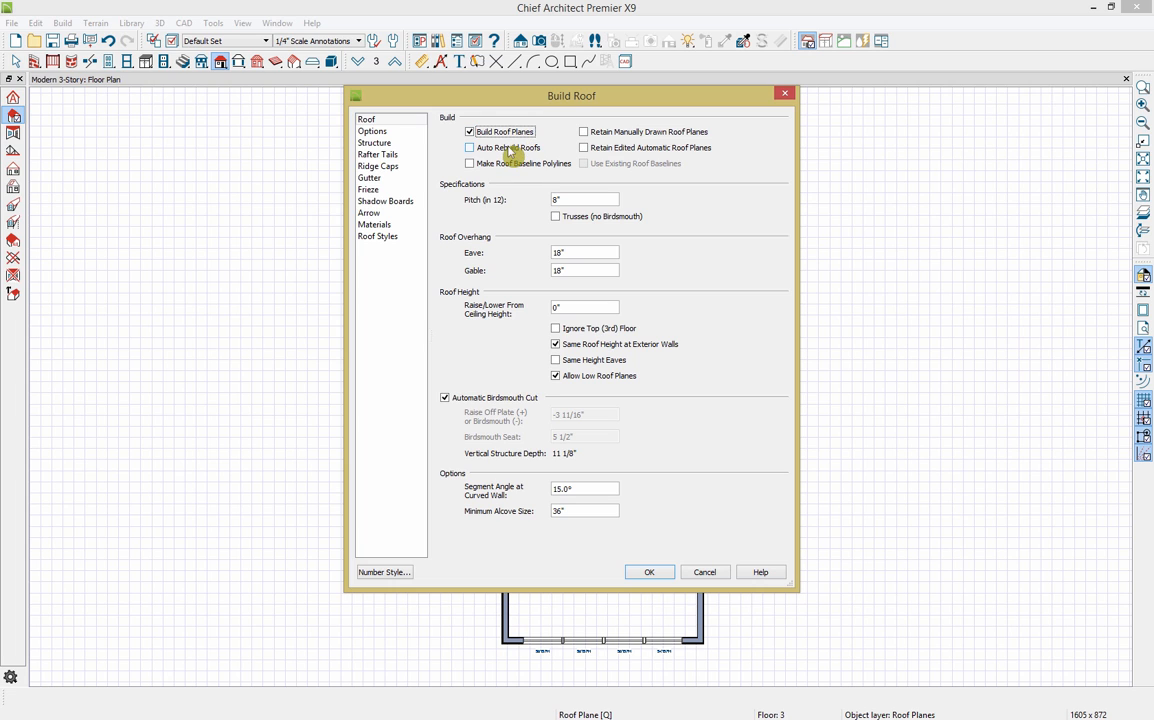
click(510, 148)
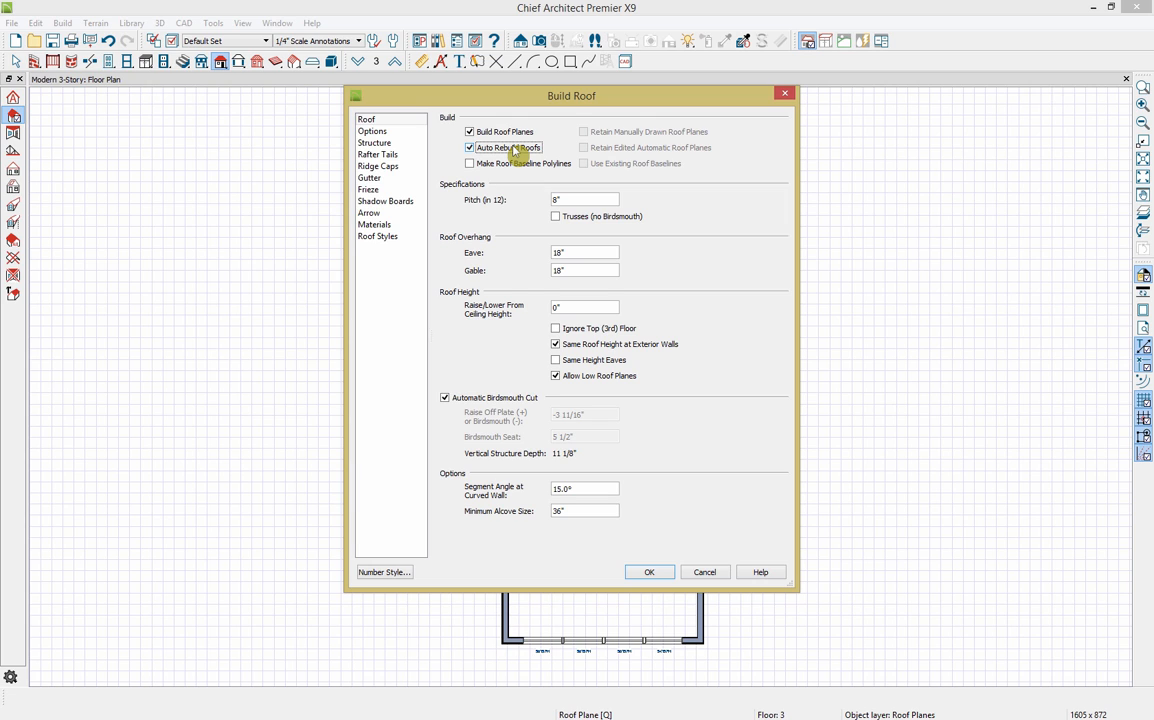
double_click(585, 200)
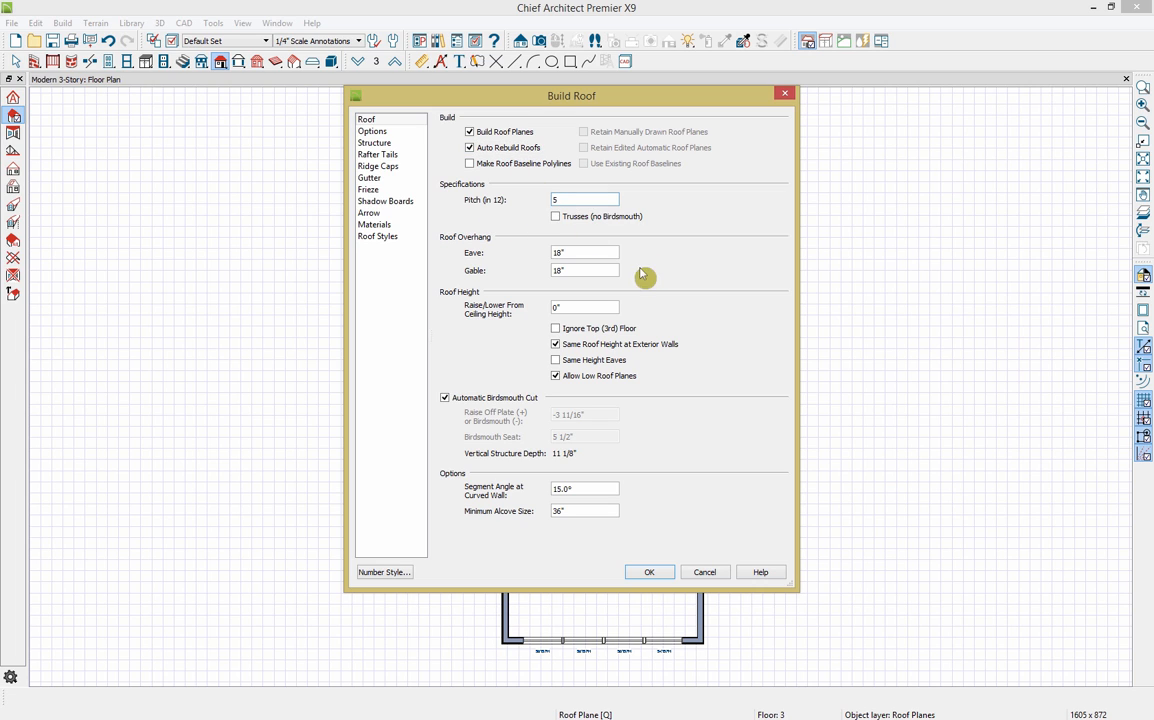
click(600, 255)
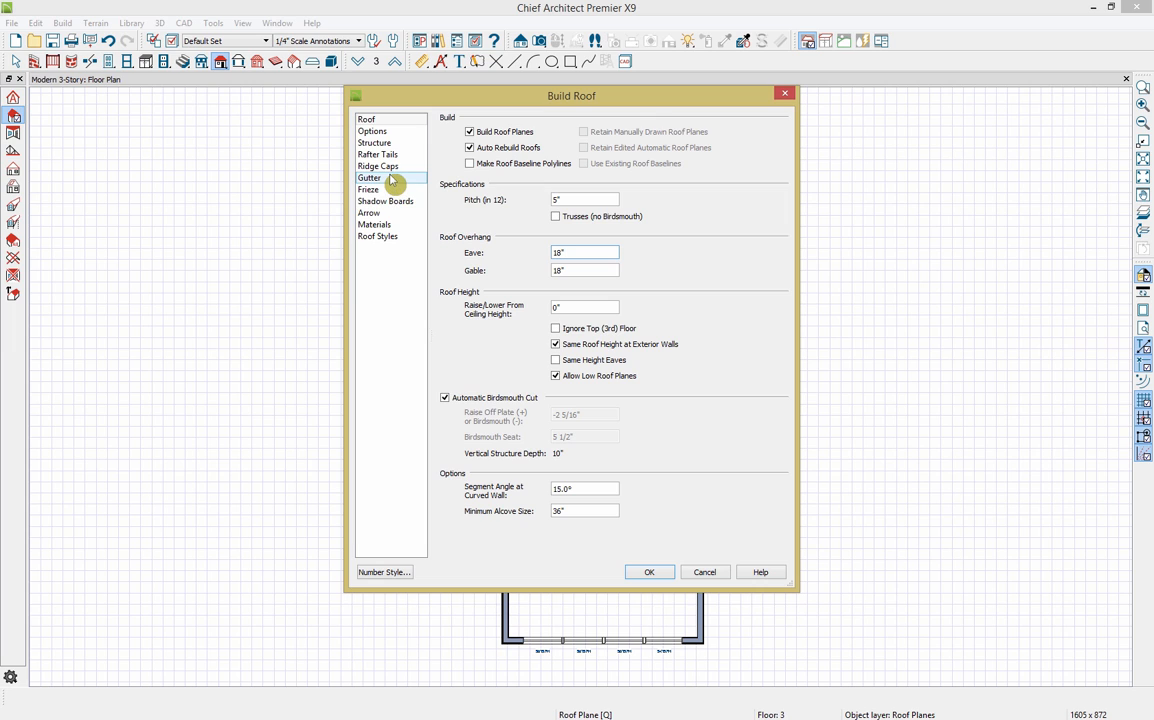
click(666, 576)
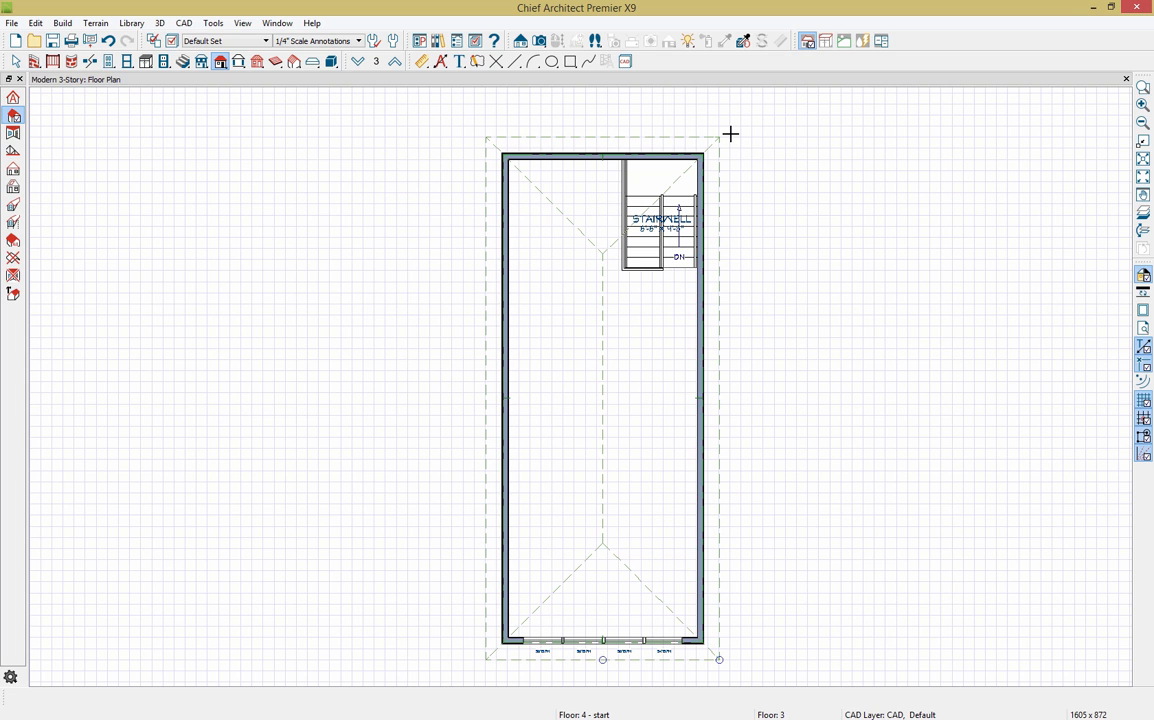
Step: Open a Perspective Full Overview, orbit to a lower frontal angle, and tile the floor plan beside it
click(539, 41)
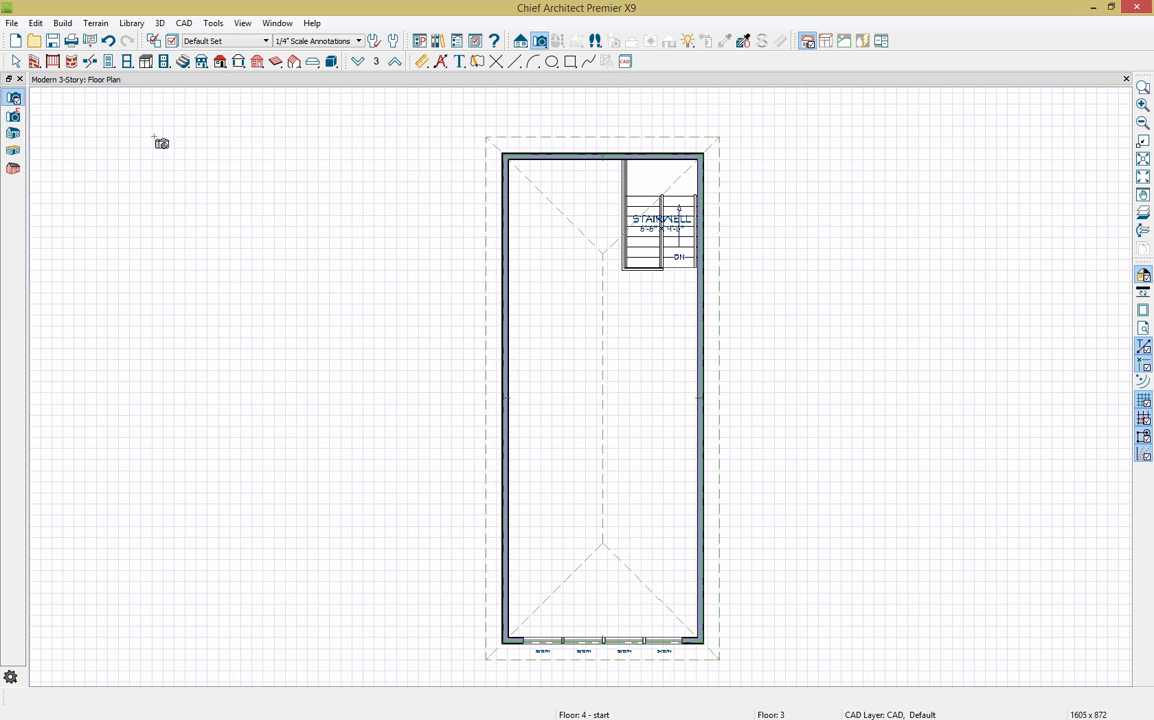
click(14, 135)
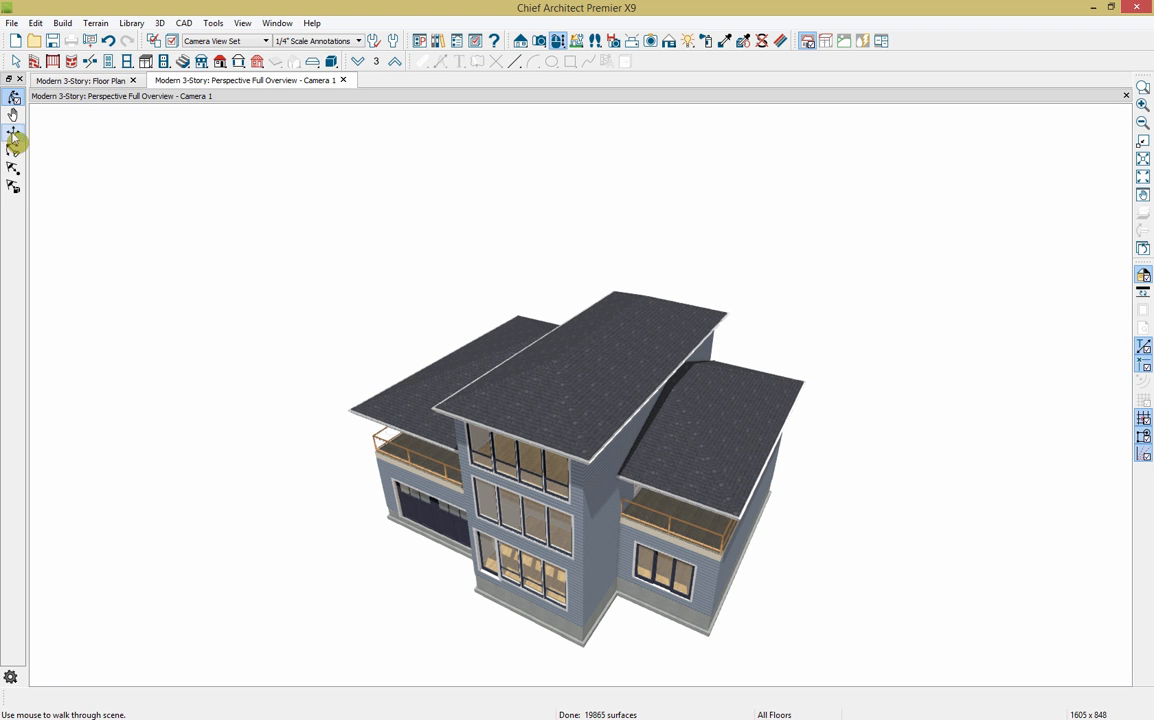
drag(379, 481, 444, 499)
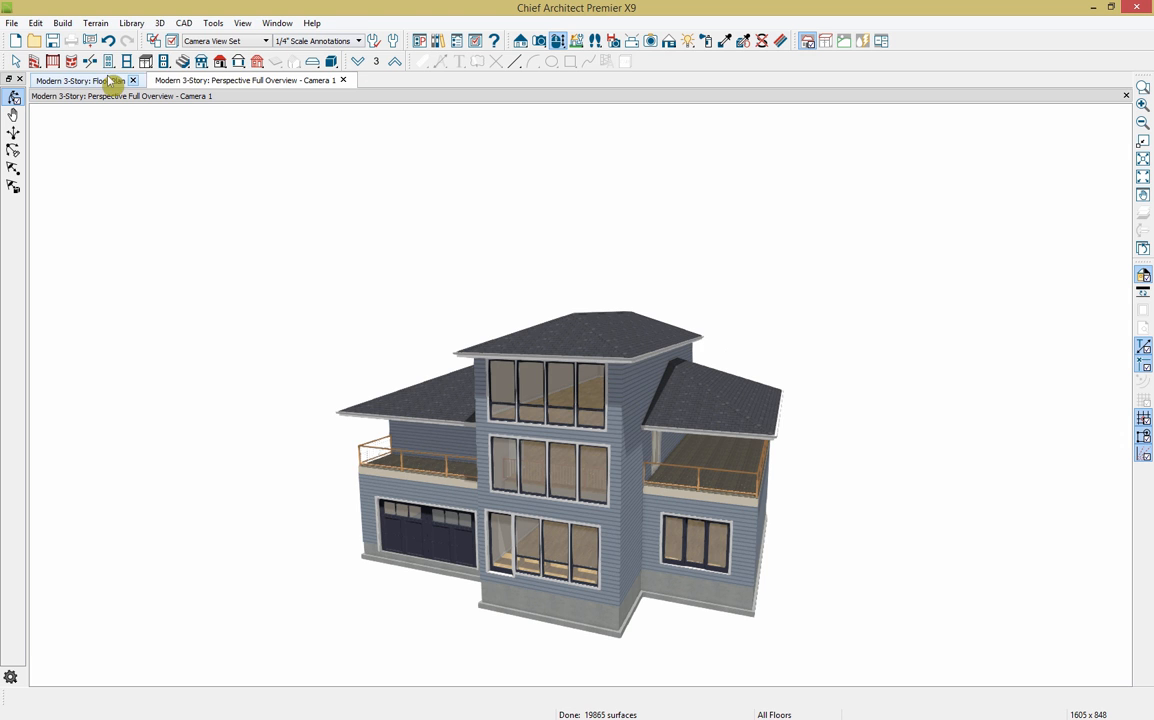
drag(82, 80, 82, 125)
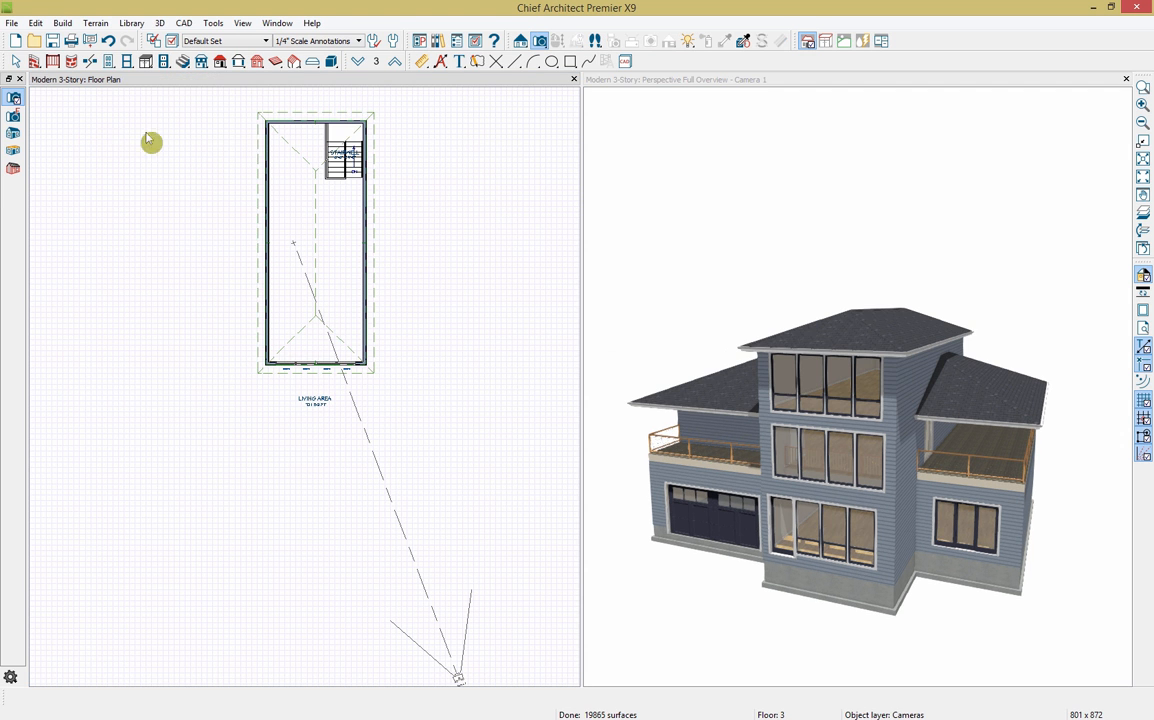
Step: On Floor 2, select the left walls and balcony railings and open their specification
middle_drag(232, 146, 241, 215)
click(358, 62)
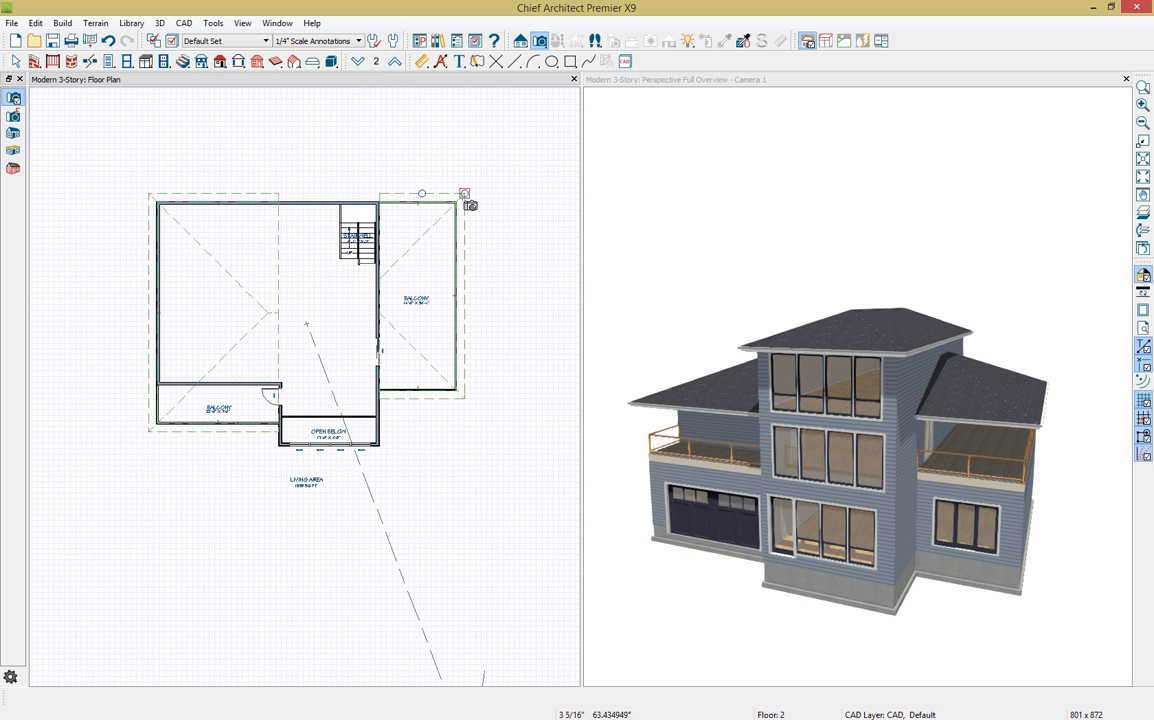
key(space)
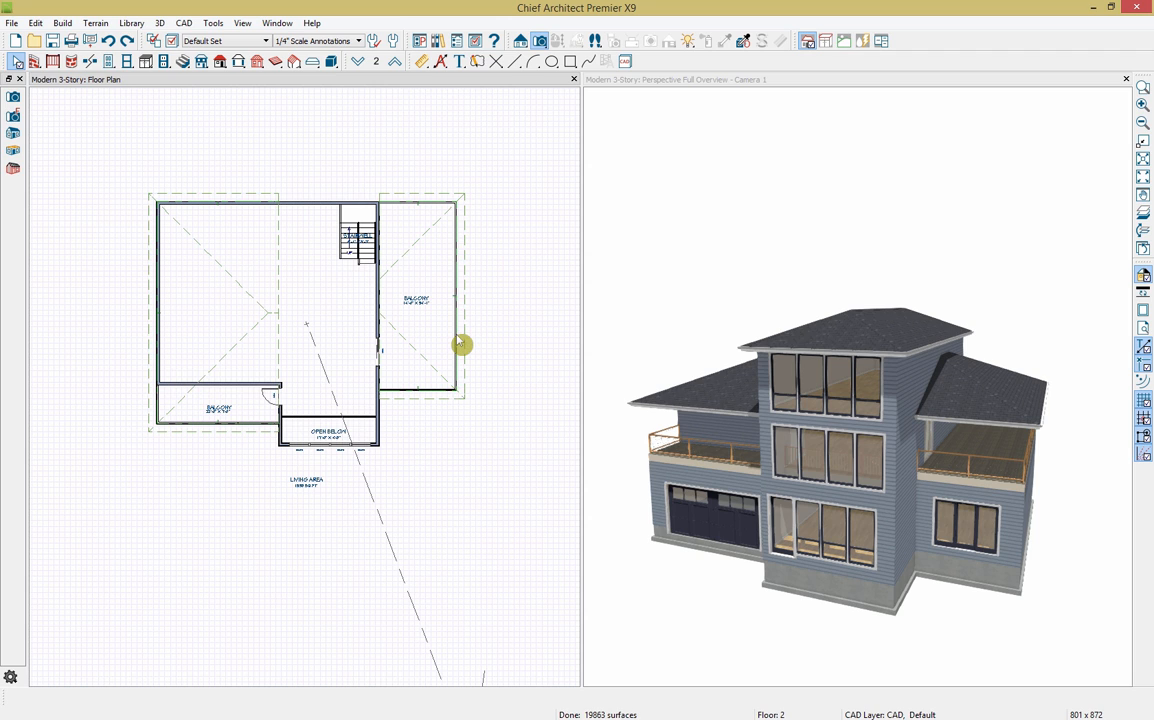
click(460, 343)
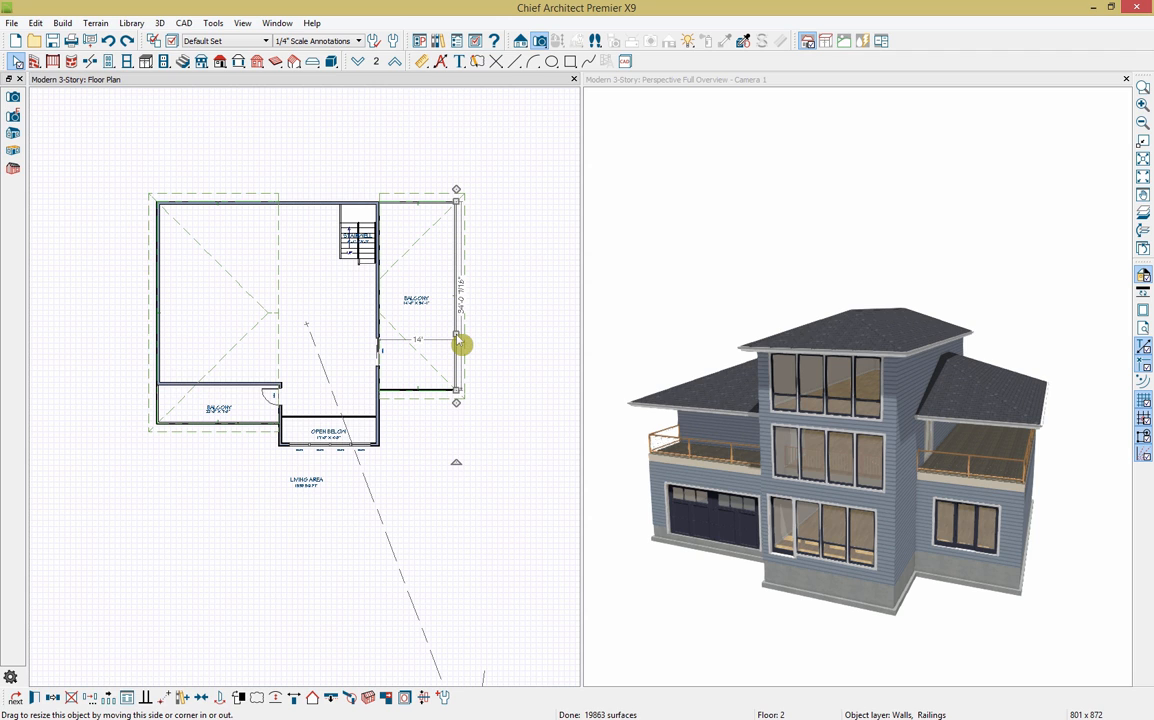
click(162, 324)
shift+click(163, 418)
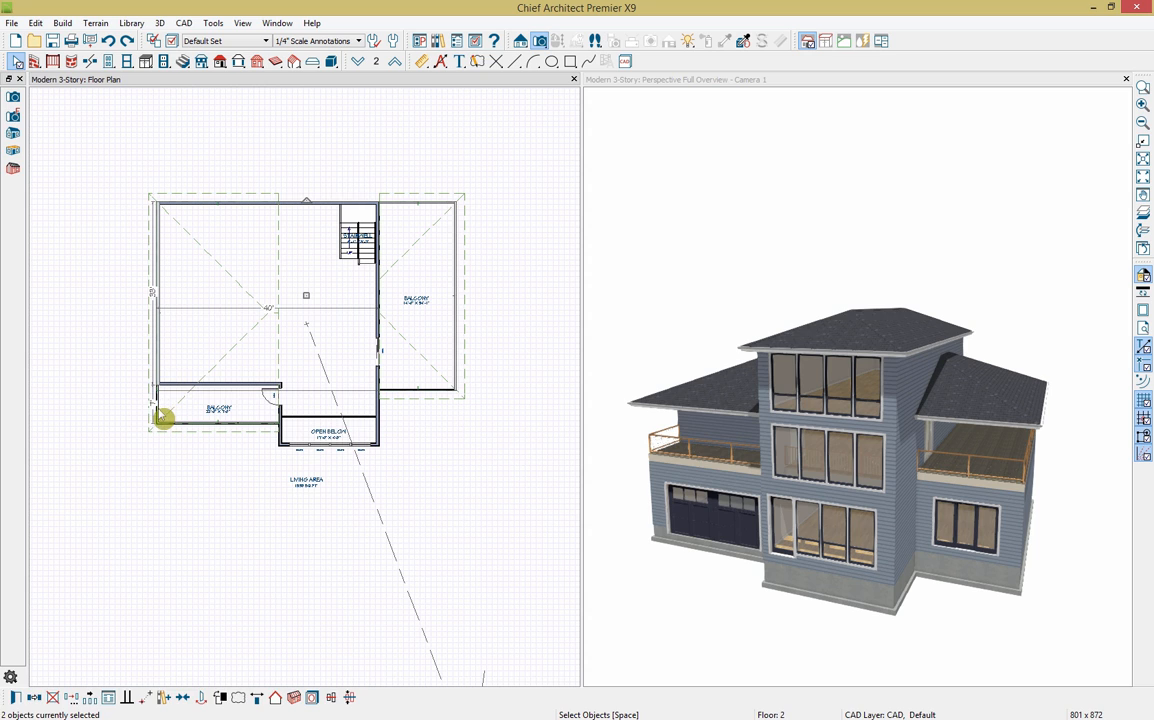
shift+click(163, 418)
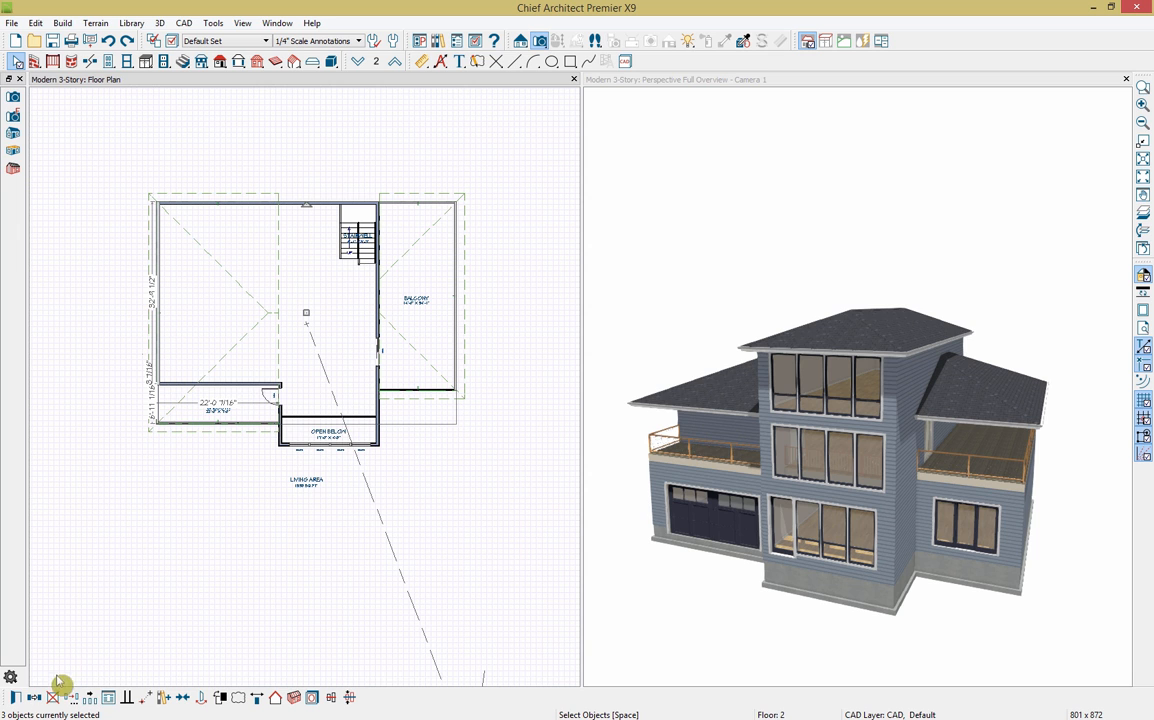
click(16, 700)
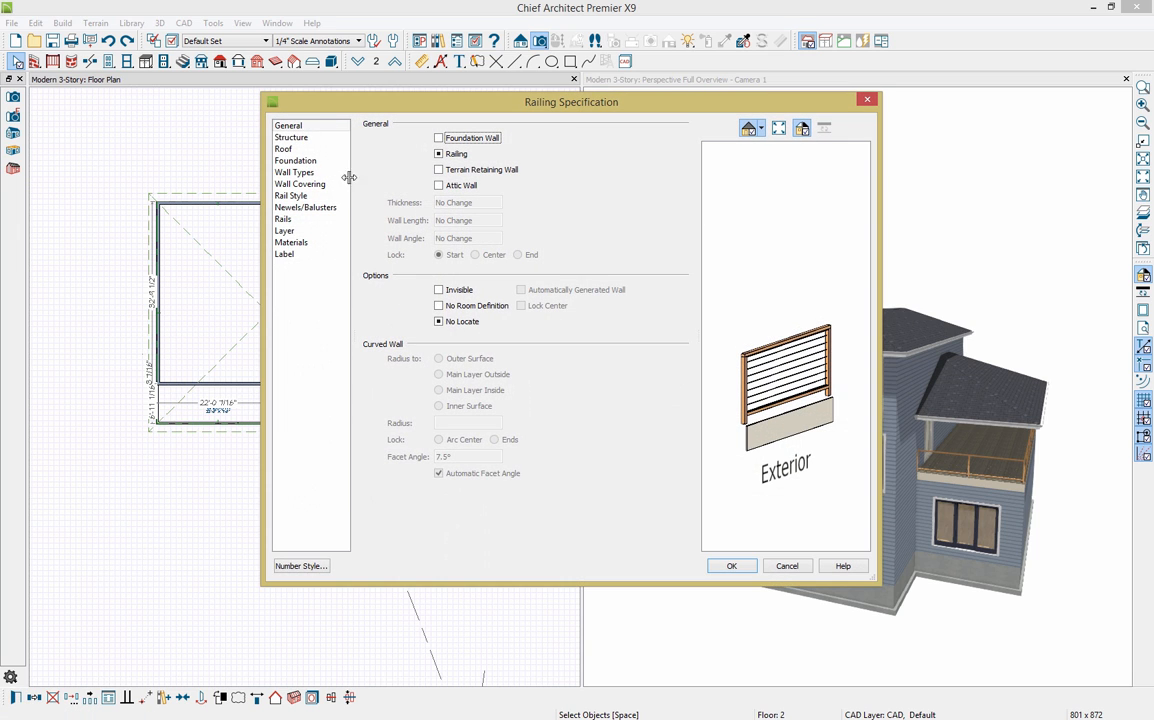
Step: Give the left-balcony walls and railings a 3-in-12 roof pitch on the Roof page
click(283, 150)
click(478, 206)
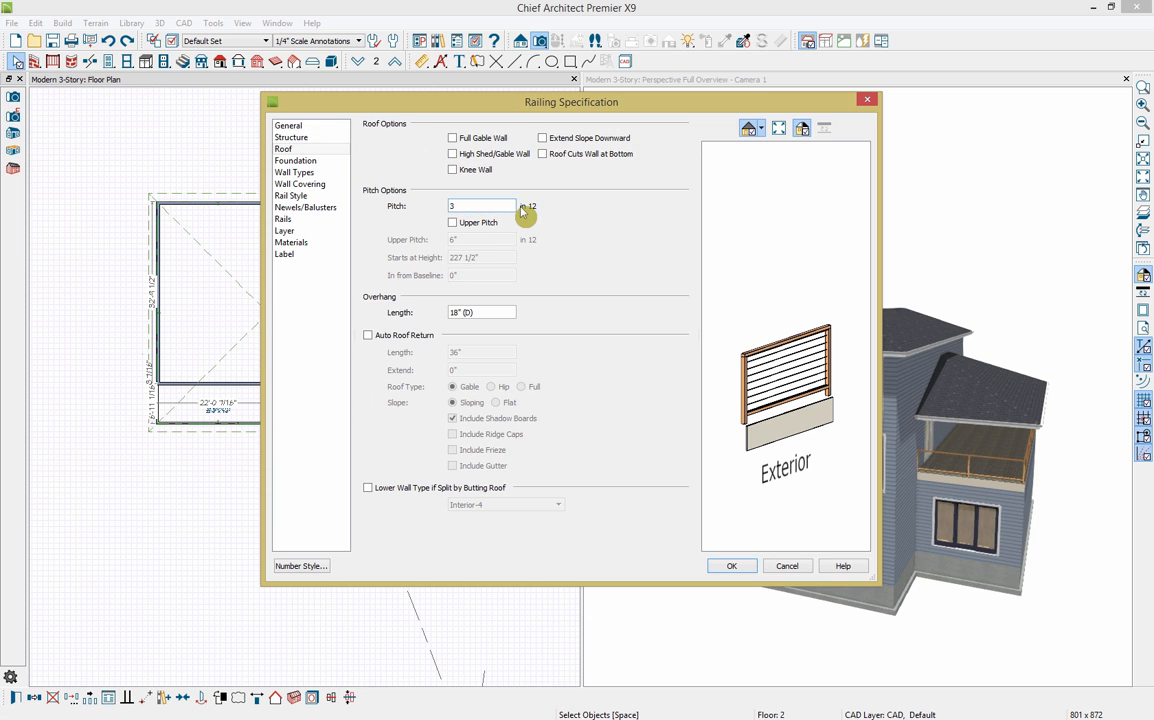
click(733, 566)
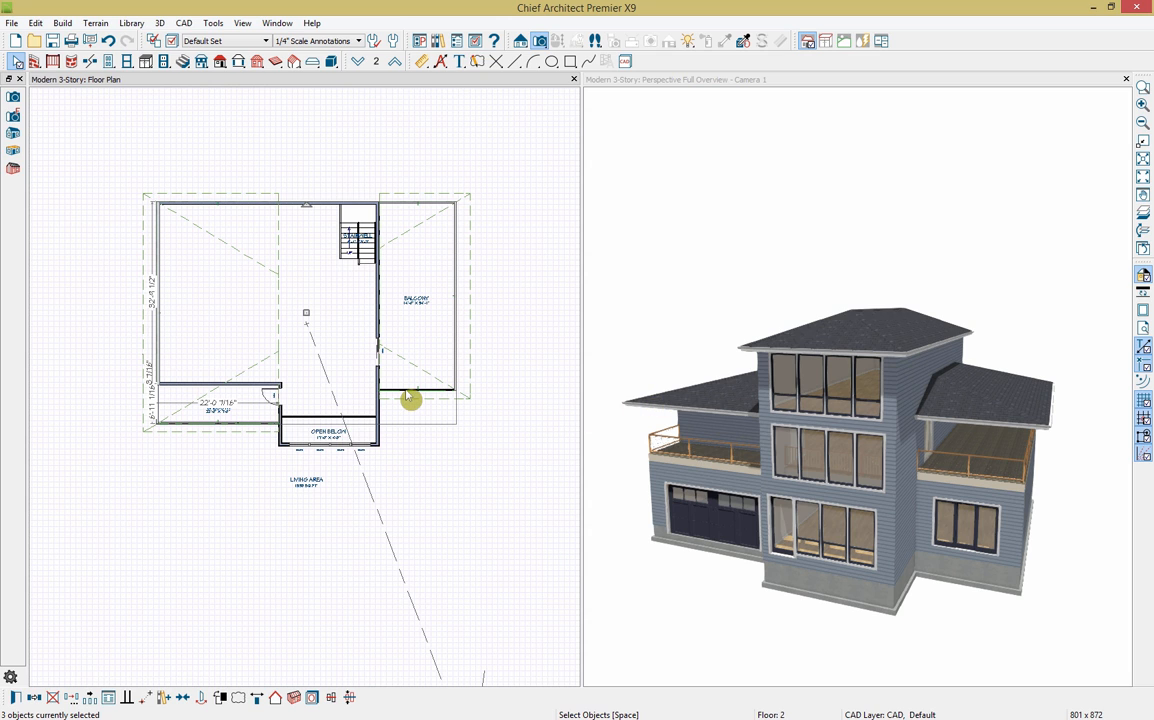
click(410, 398)
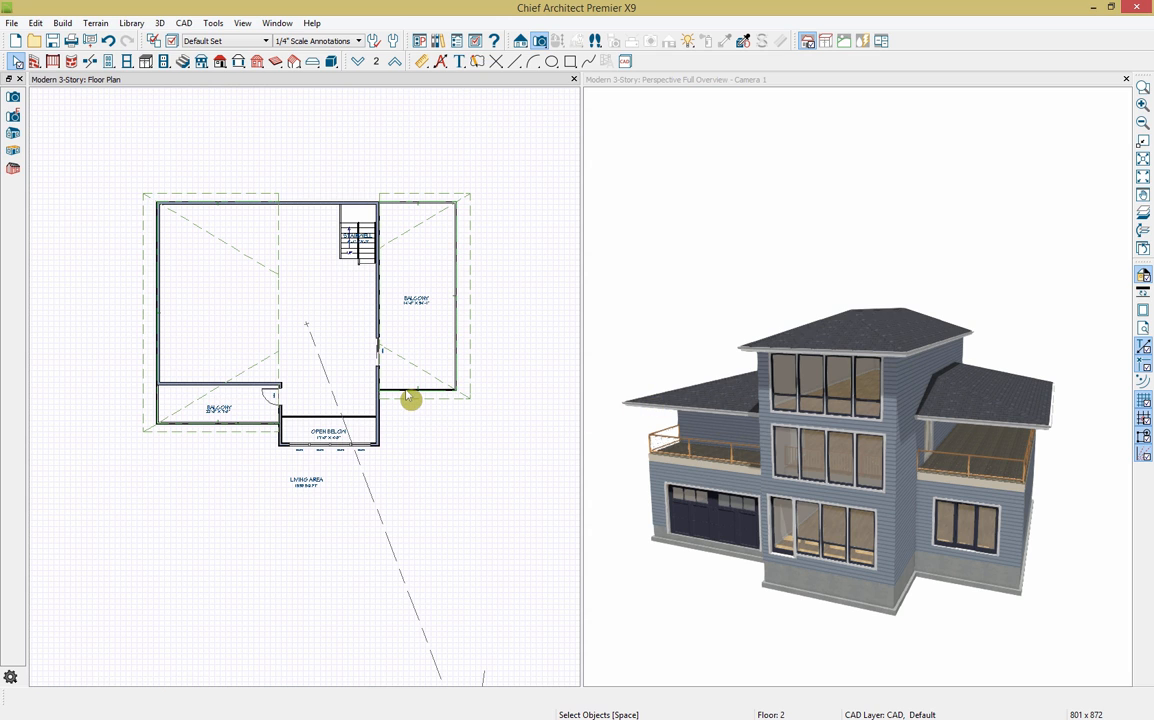
Step: Make the balcony railings and main top wall High Shed/Gable Walls for single-slope balcony roofs
shift+click(413, 205)
shift+click(196, 205)
shift+click(197, 424)
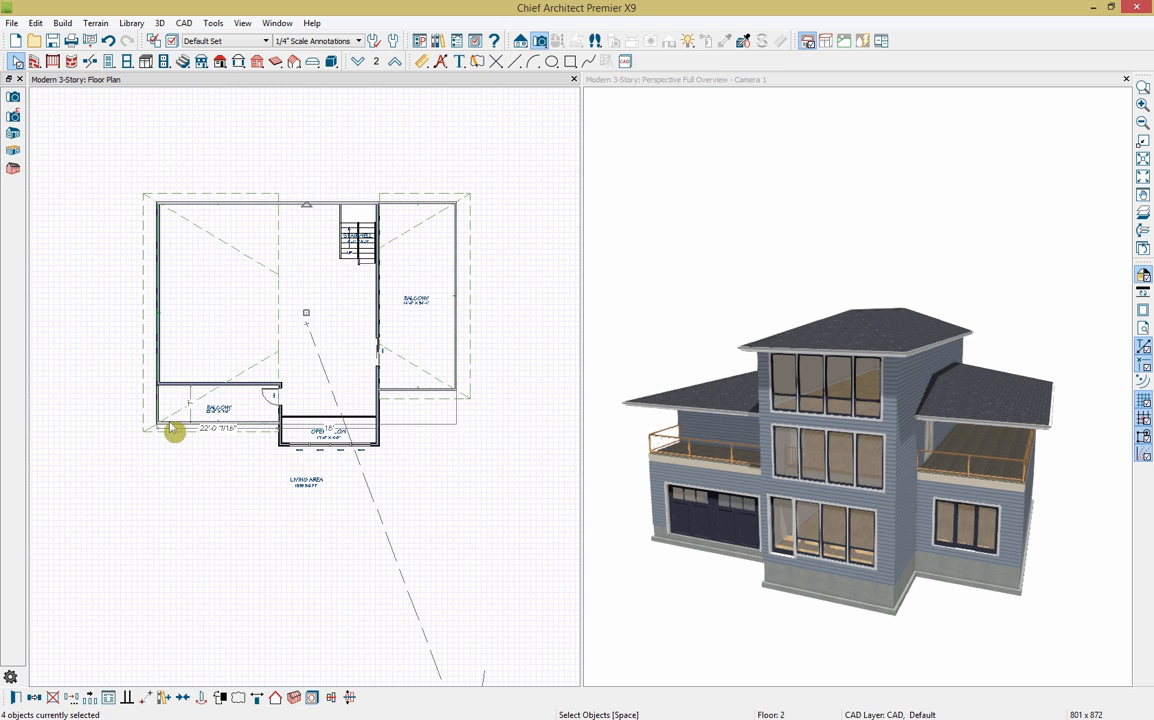
click(16, 699)
click(297, 148)
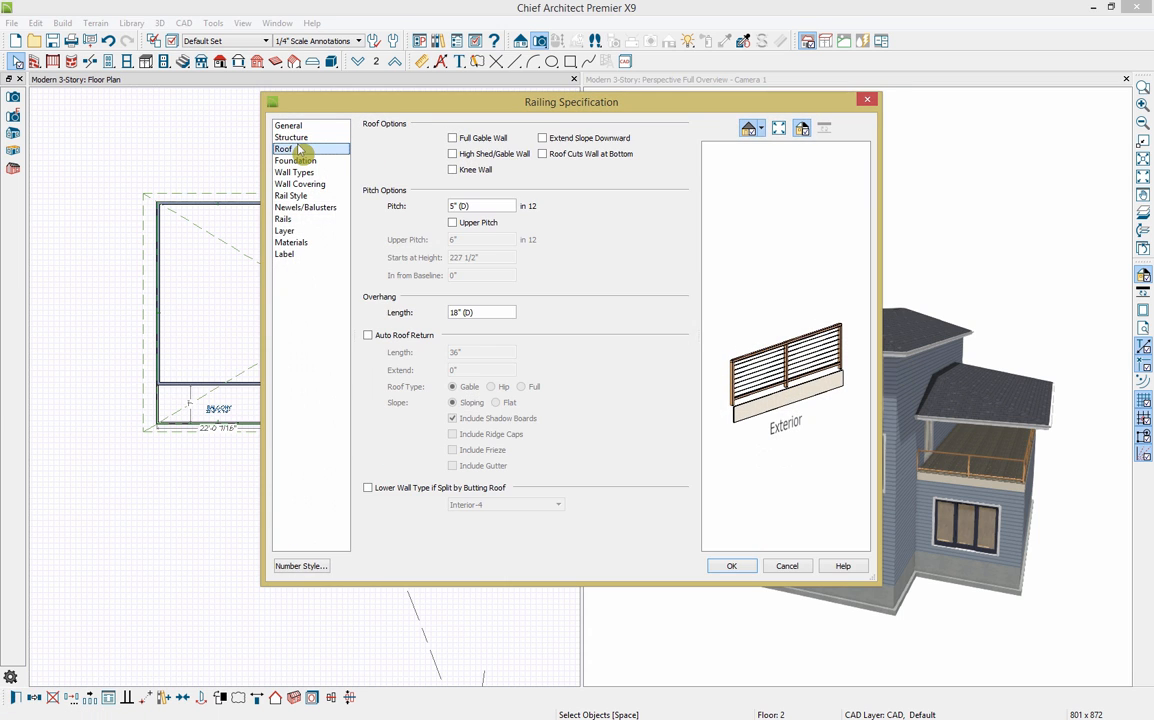
click(452, 154)
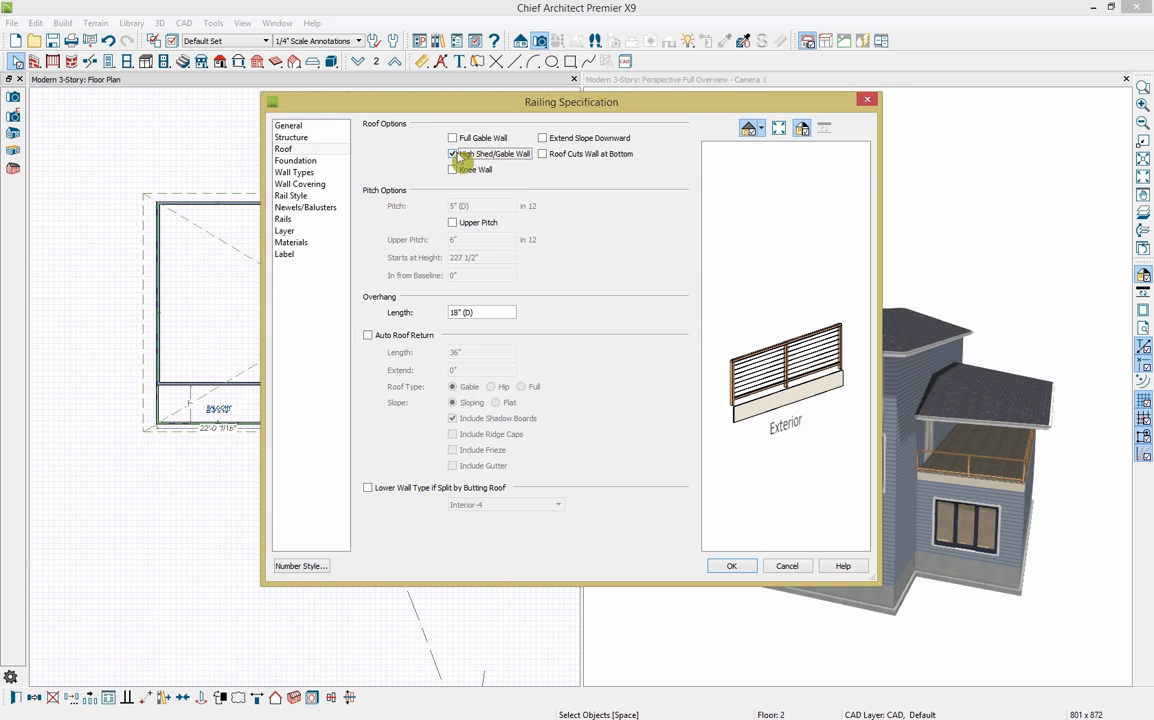
click(733, 566)
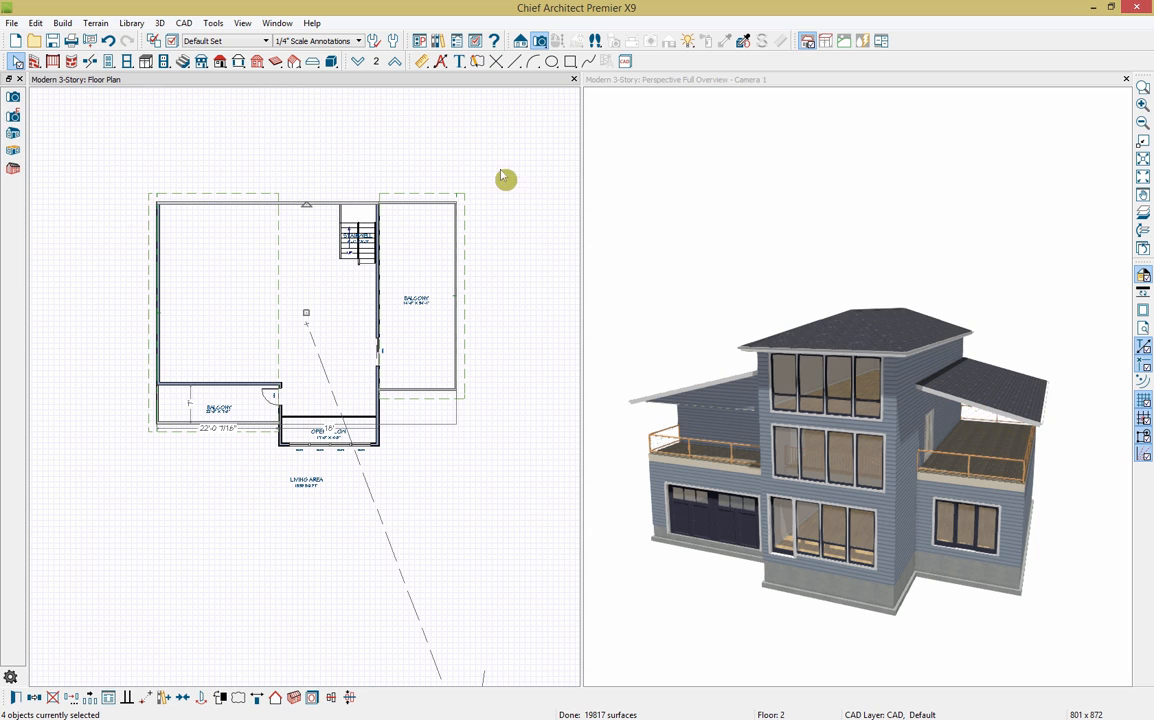
key(Escape)
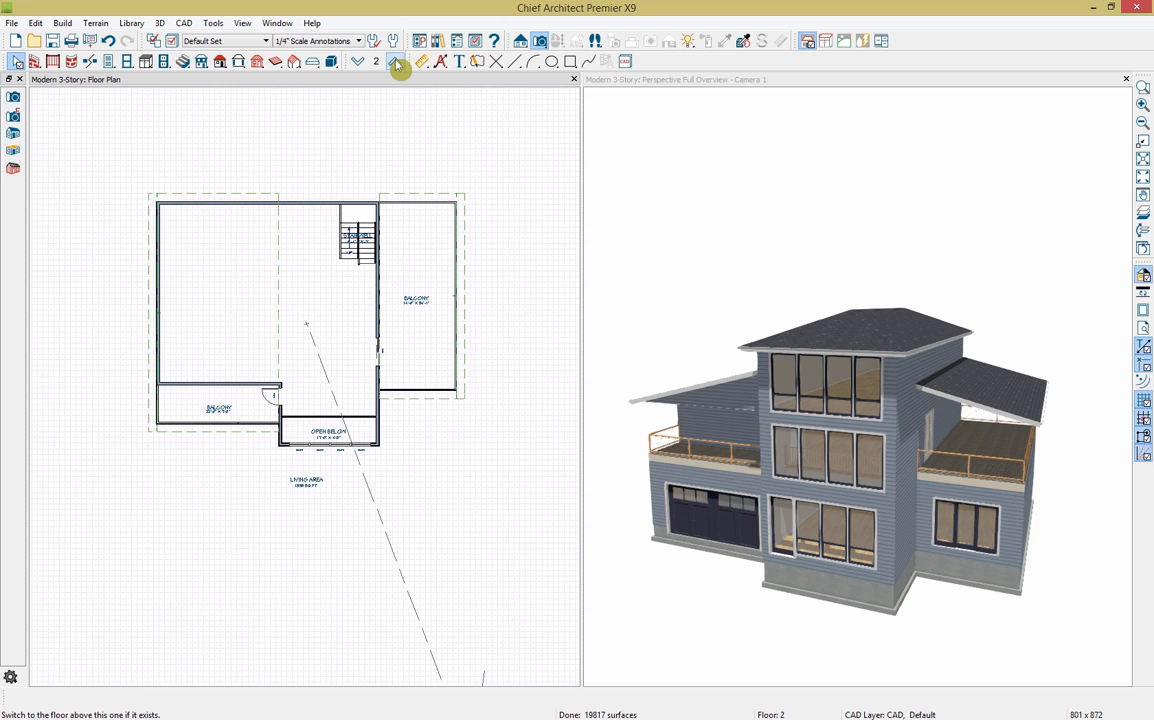
Step: On the third floor, turn the top wall into a gable wall
click(396, 62)
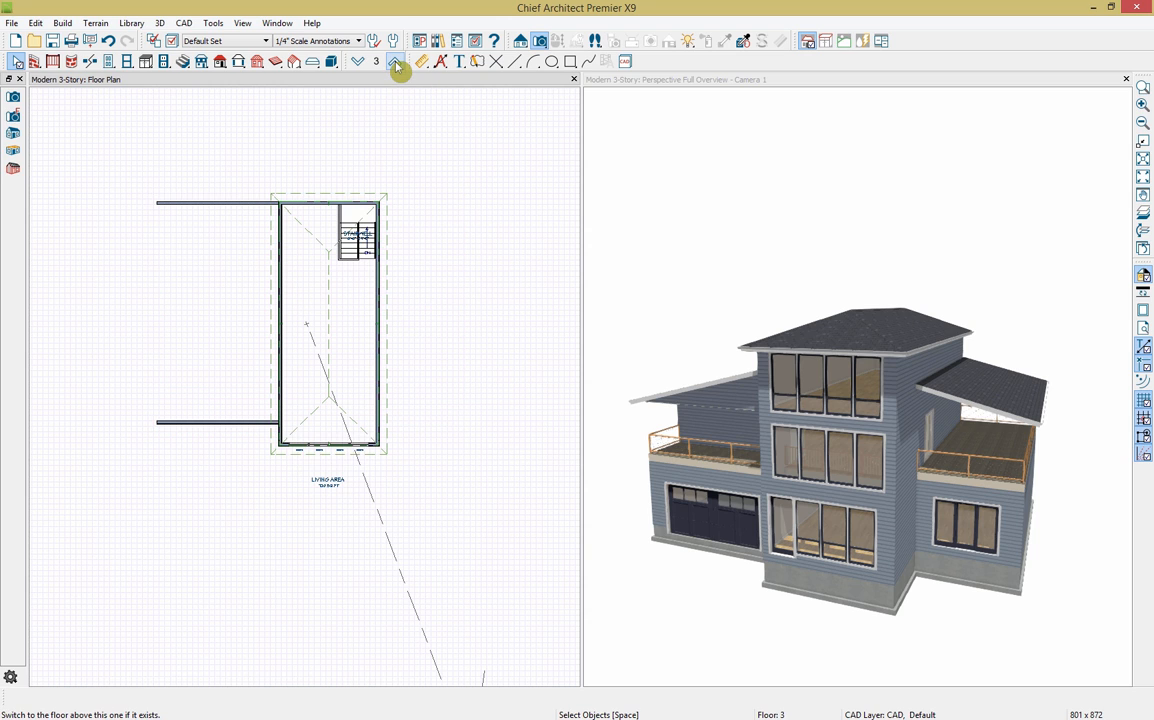
click(318, 205)
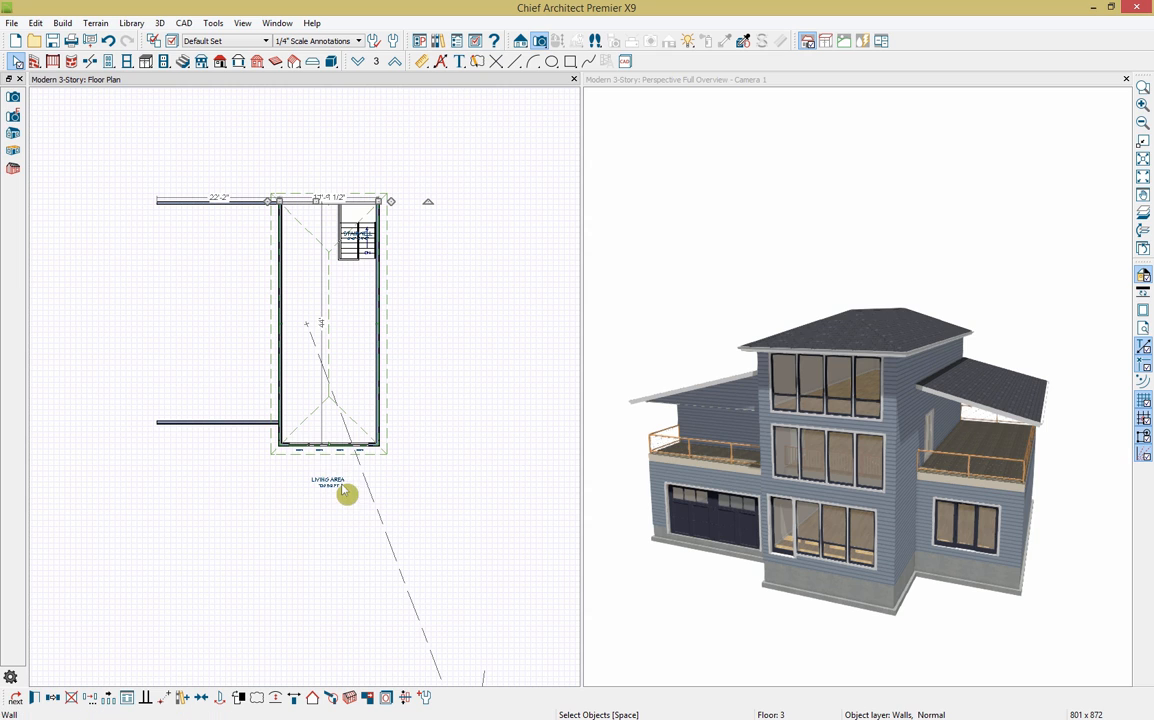
click(288, 455)
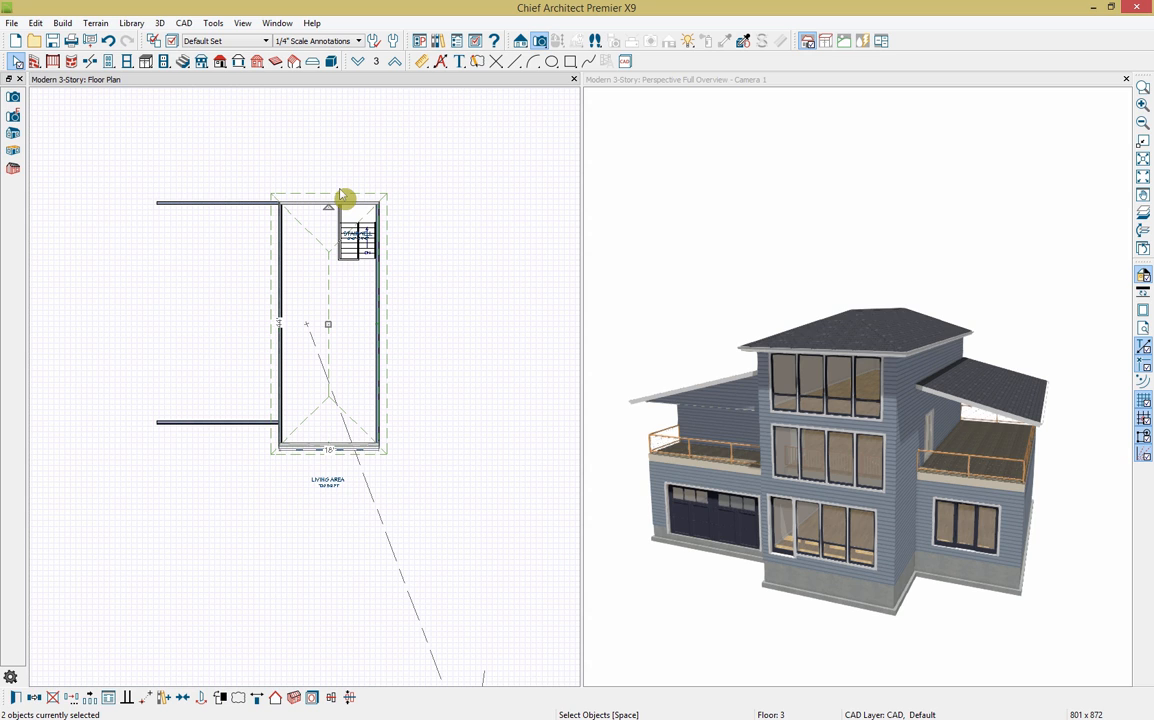
click(278, 700)
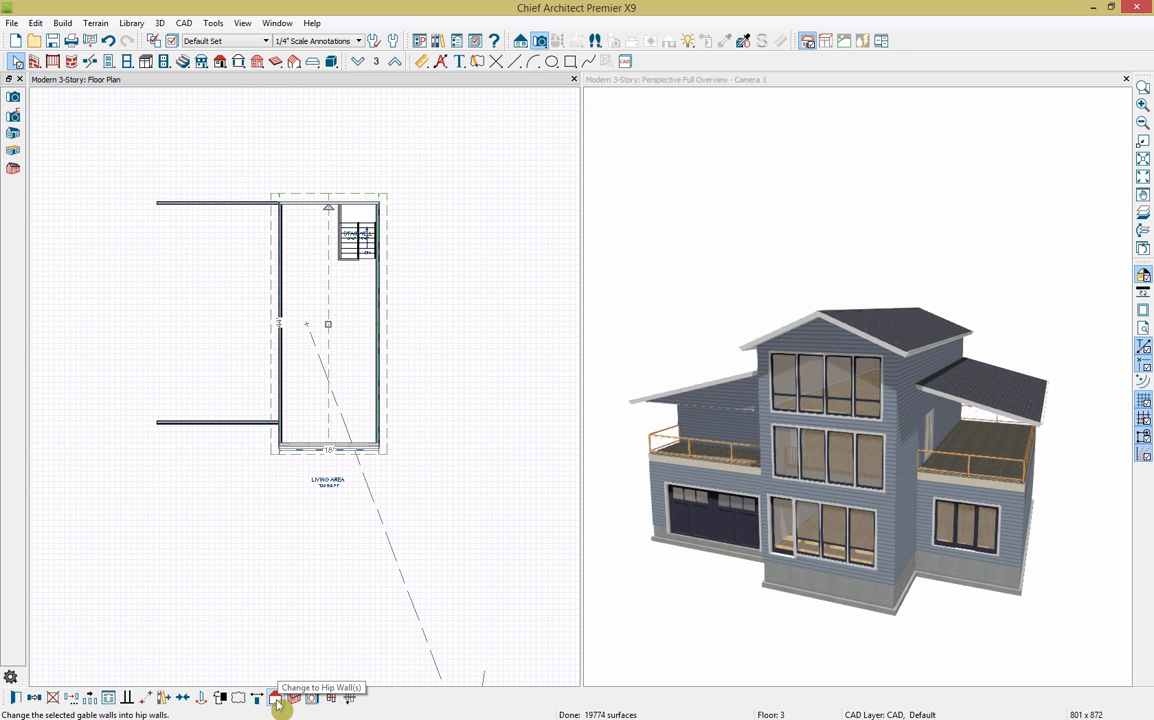
Step: Stretch the right-strip roof plane across to the left wall and open its specification
click(389, 385)
click(386, 402)
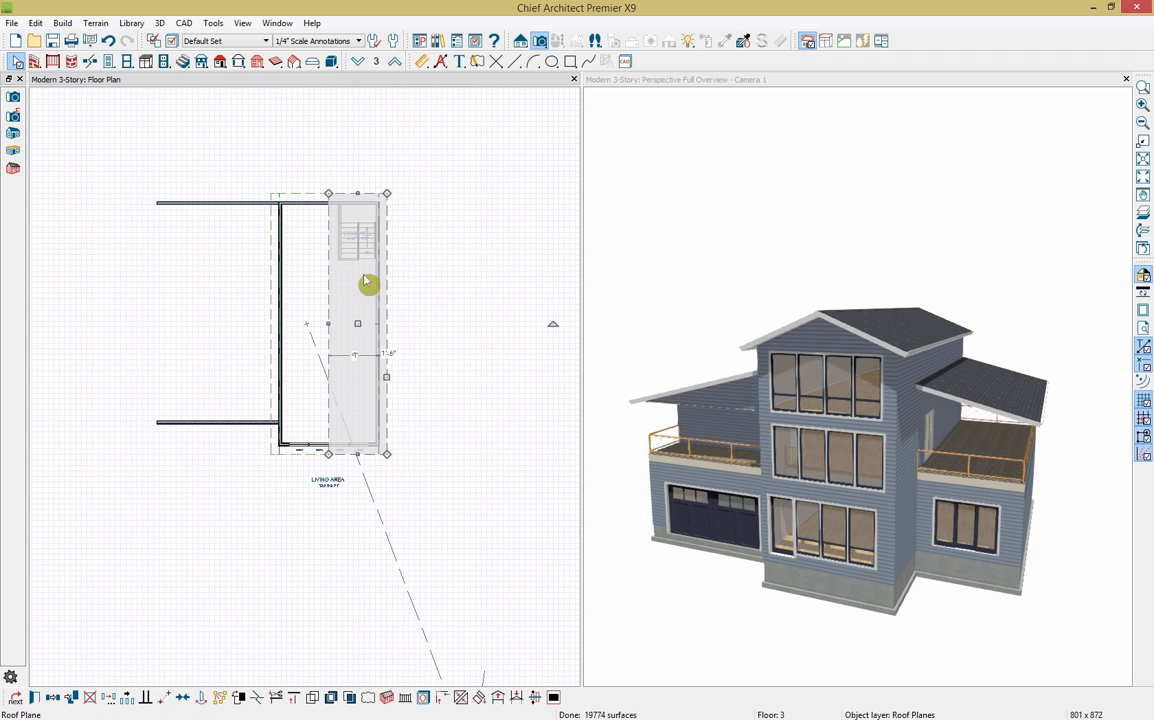
drag(380, 386, 271, 377)
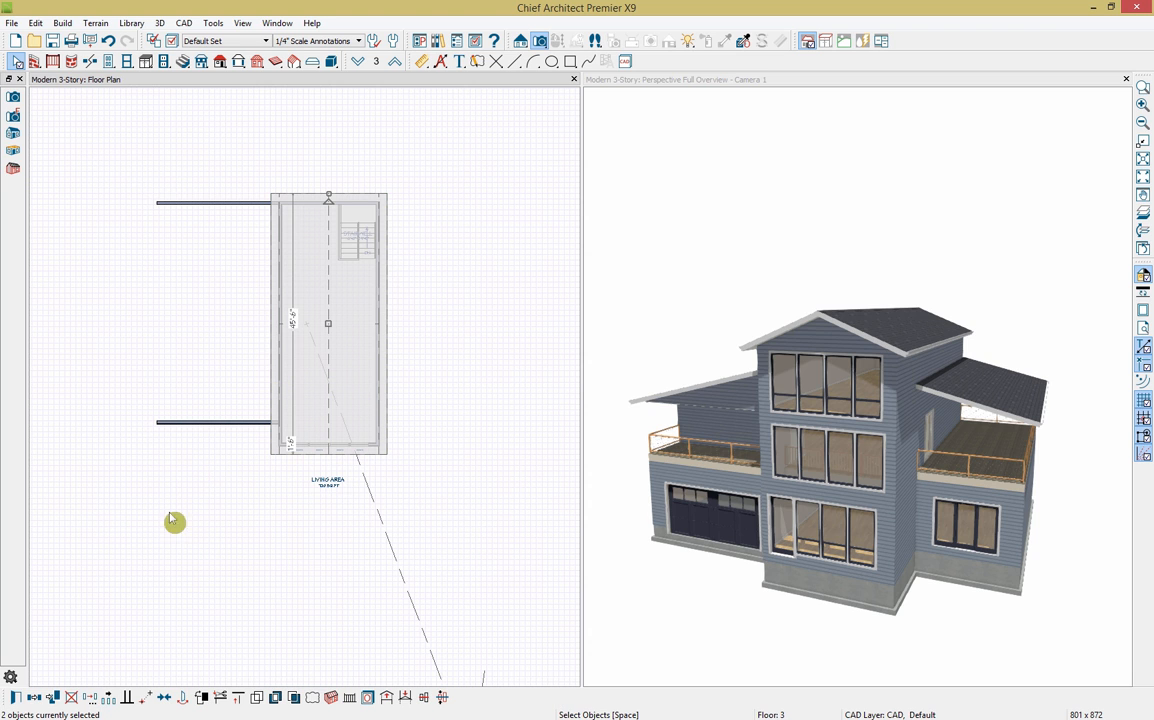
click(16, 698)
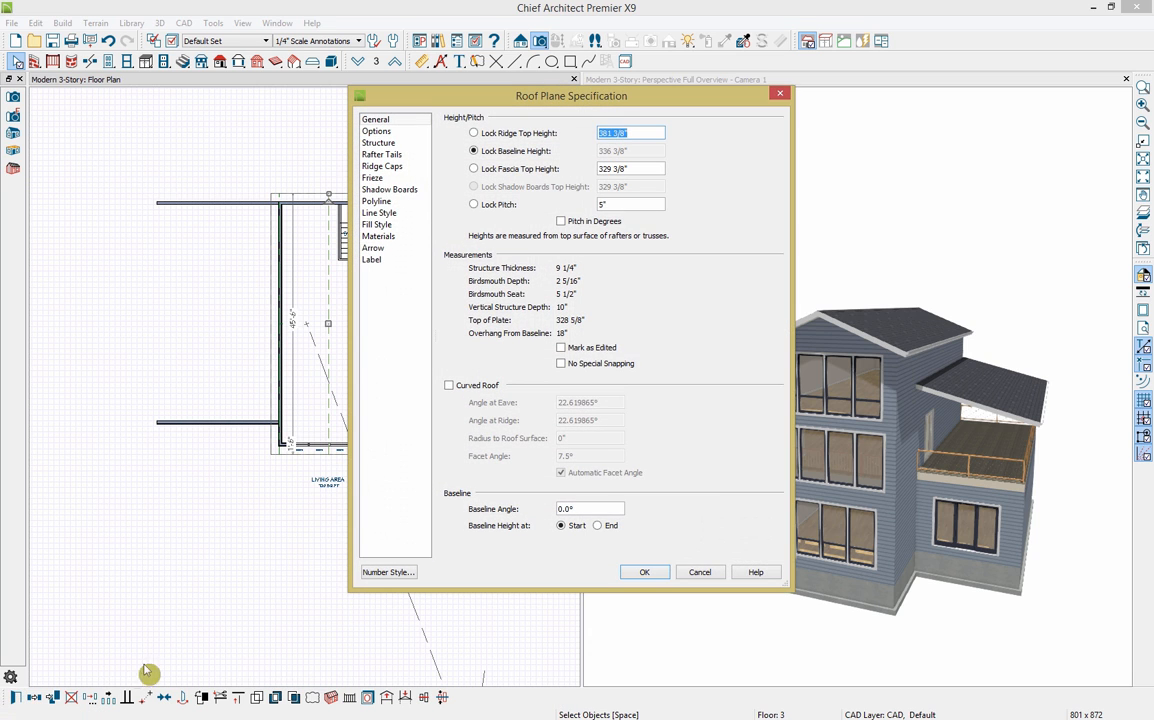
Step: Make the third-floor roof plane curved with locked pitch and a 0 ridge angle, disabling auto-rebuild
click(475, 206)
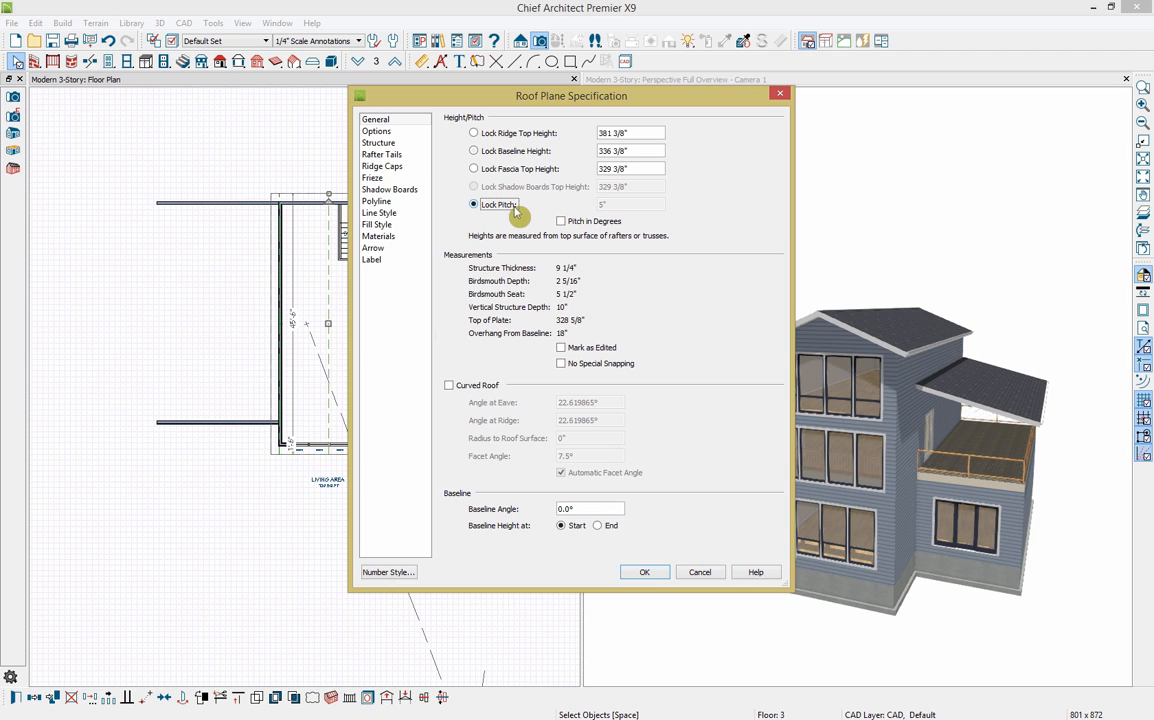
click(449, 385)
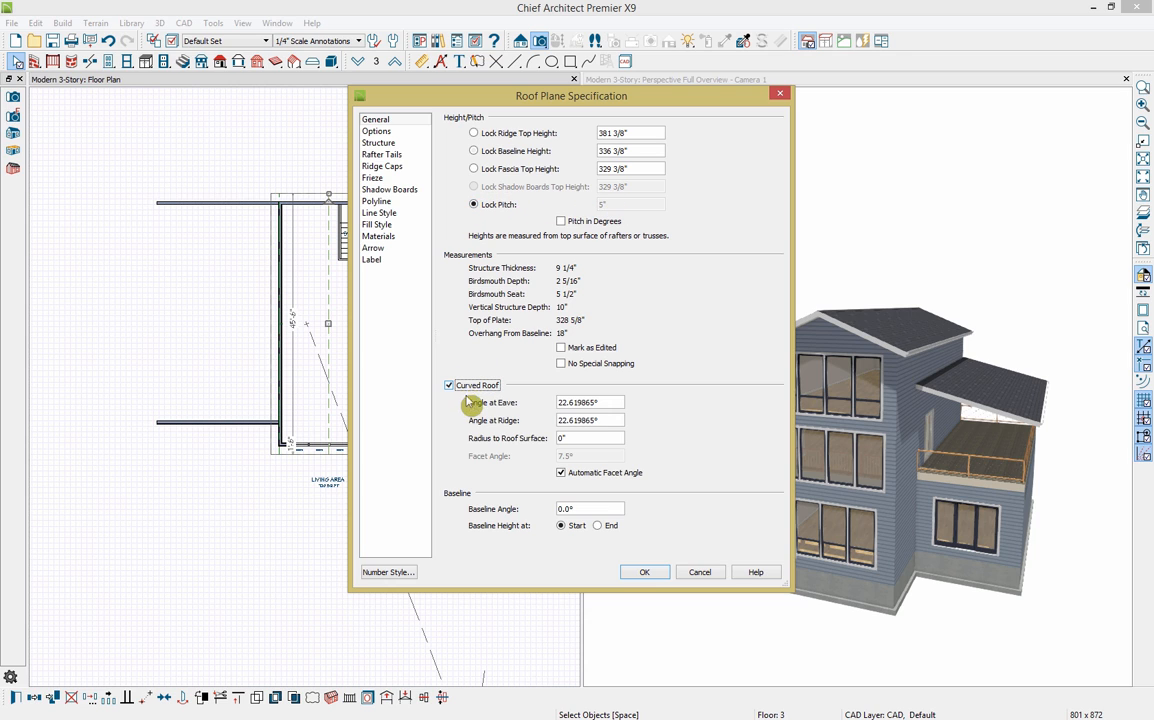
drag(600, 422, 546, 423)
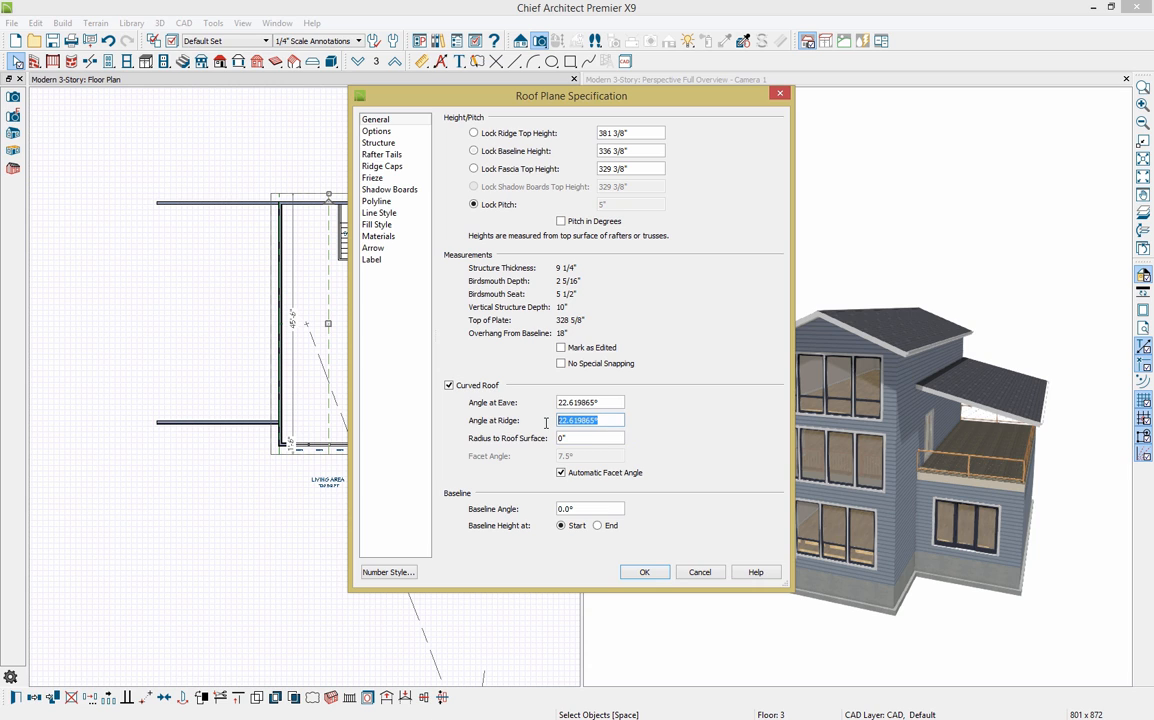
text(0)
click(573, 437)
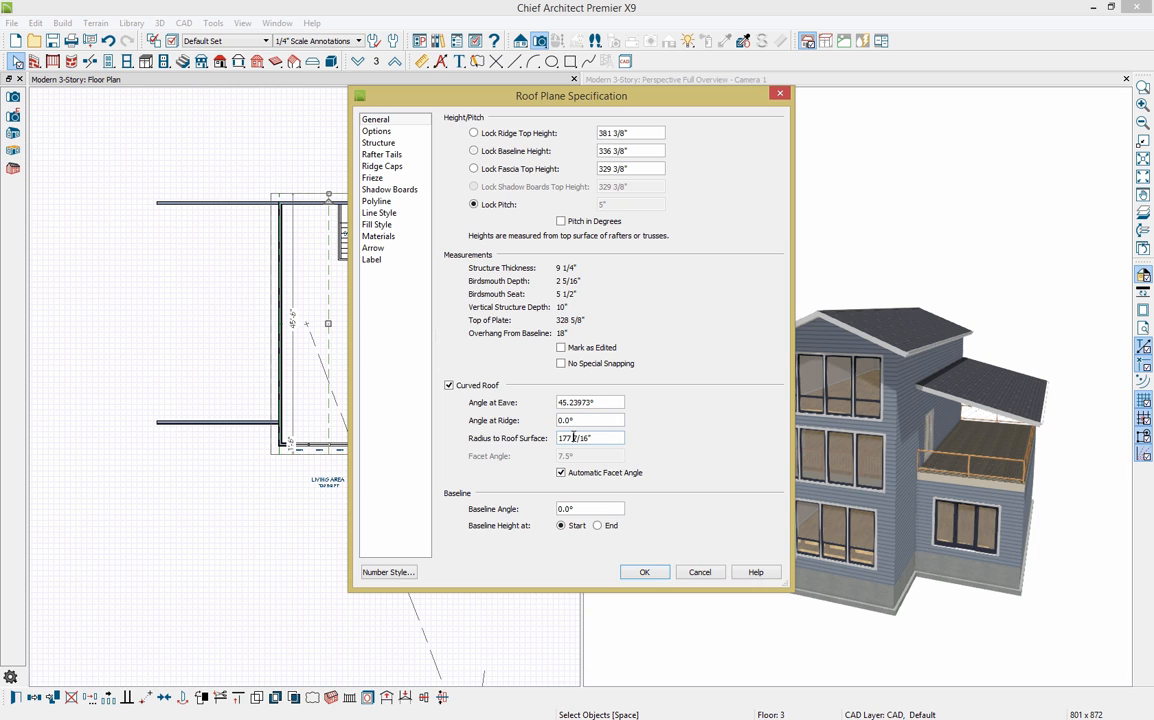
click(645, 573)
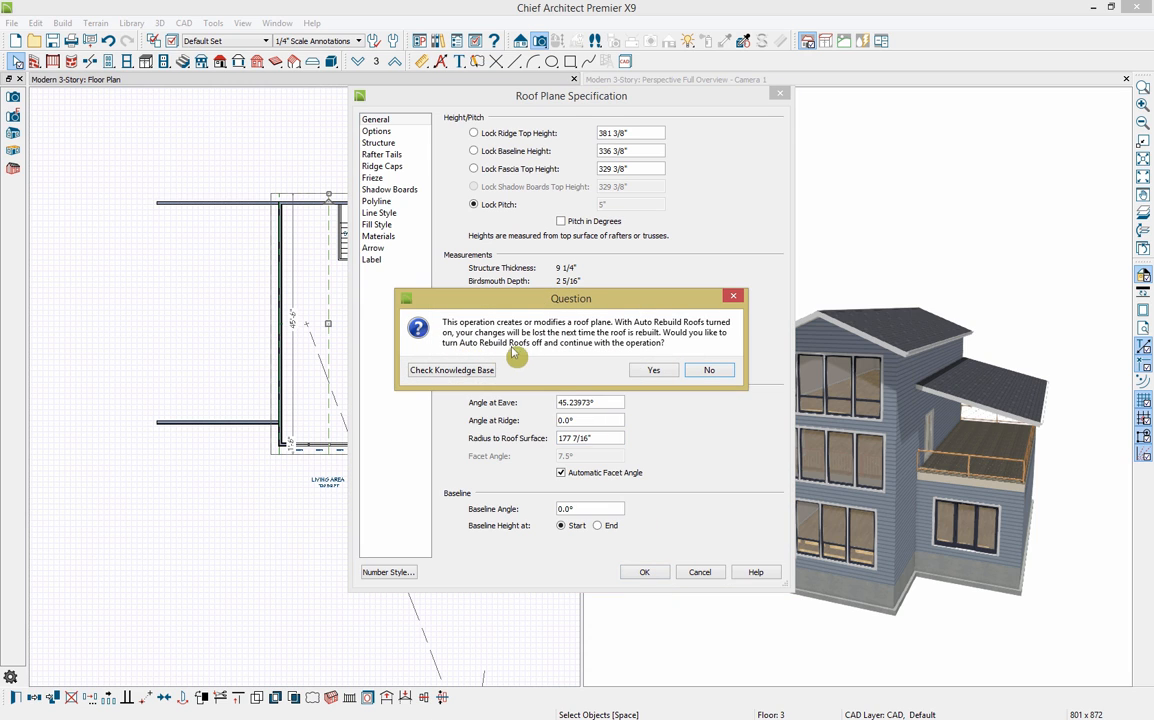
click(651, 370)
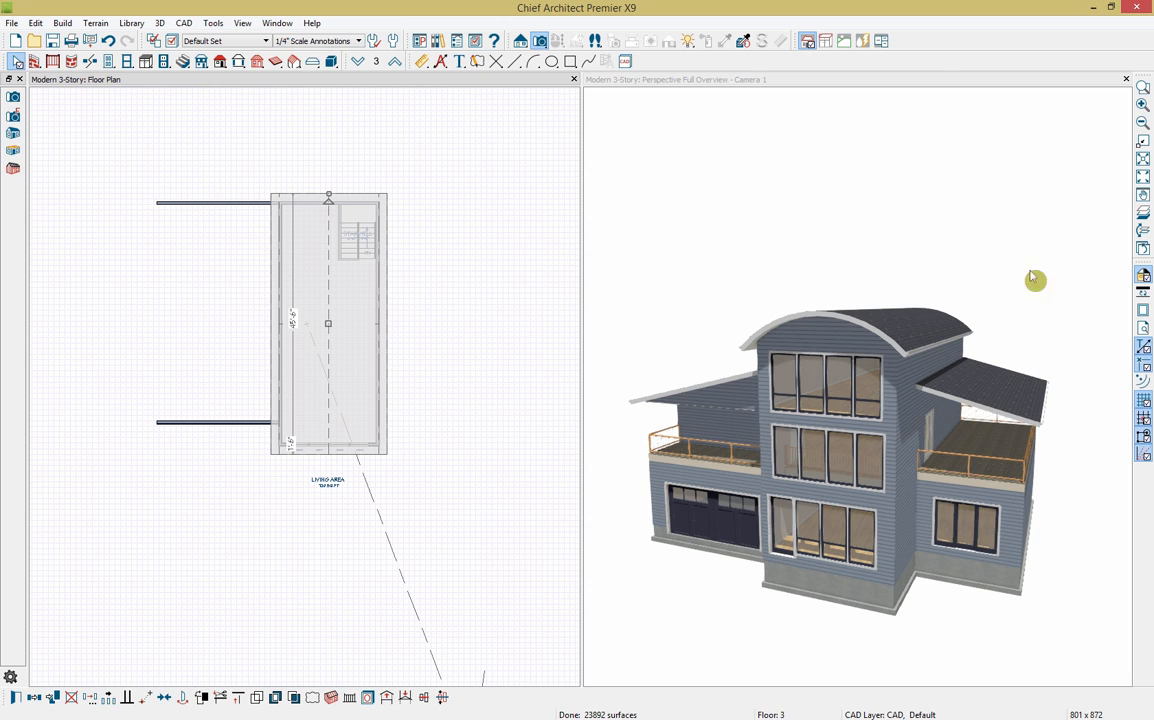
Step: Undo the curved roof, then cut the Floor 2 right-balcony side roof back to a short overhang
click(110, 41)
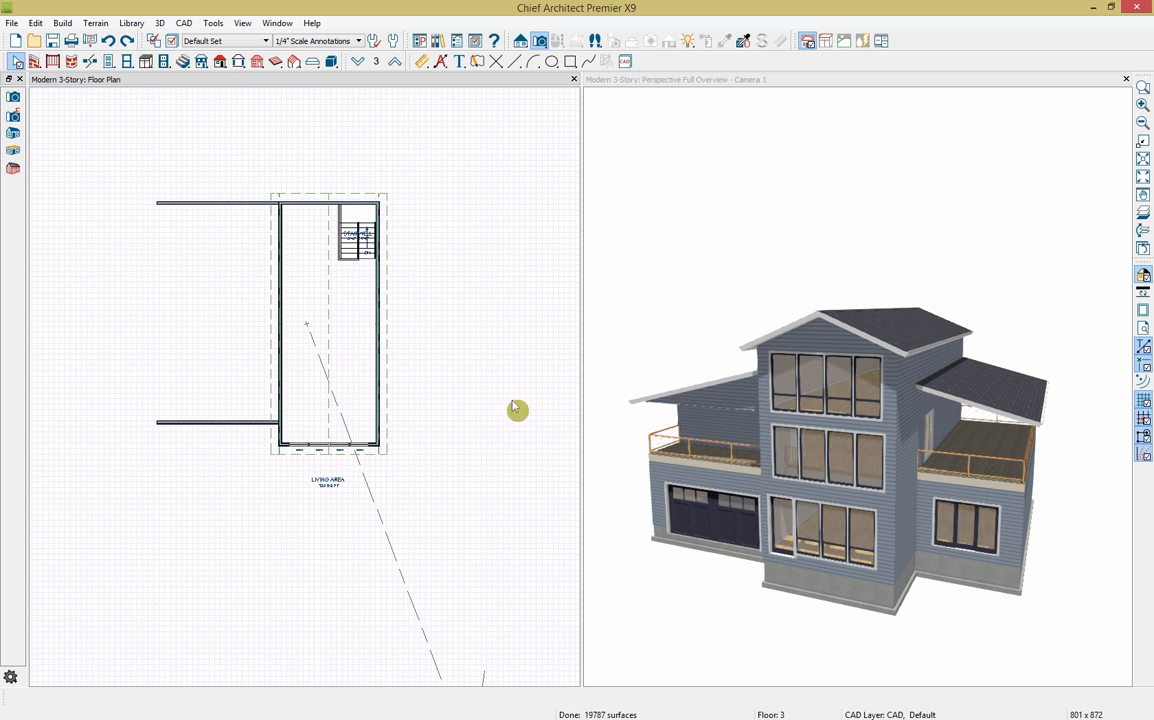
click(360, 63)
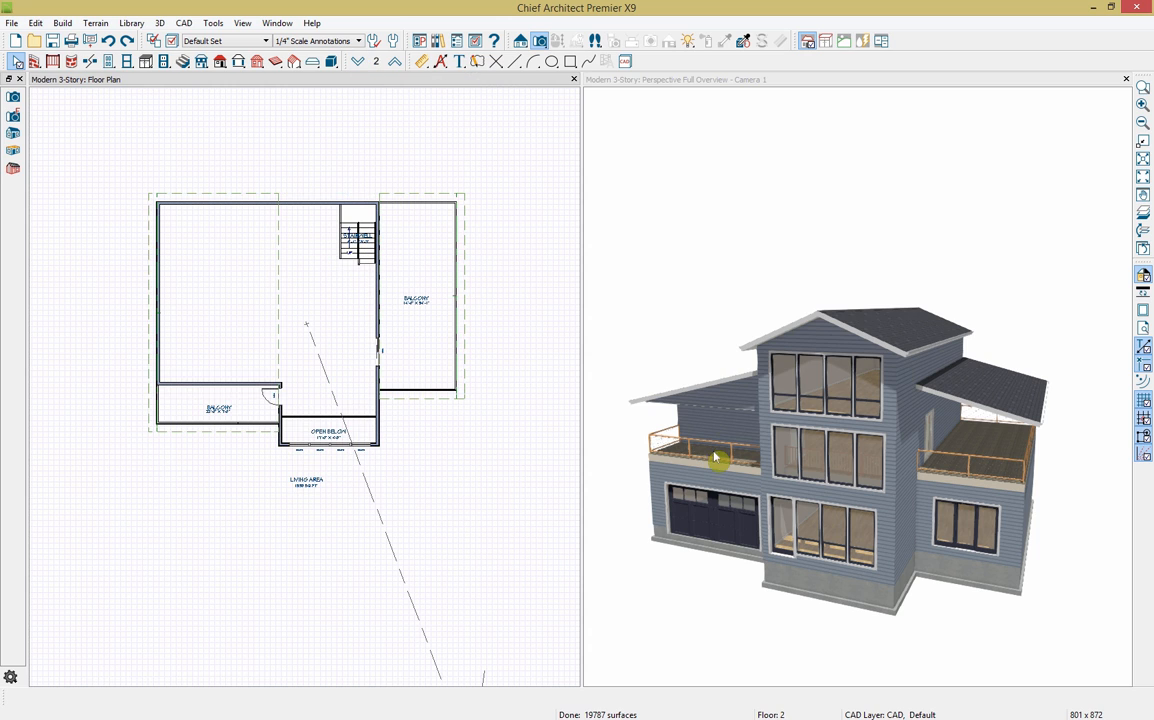
click(981, 394)
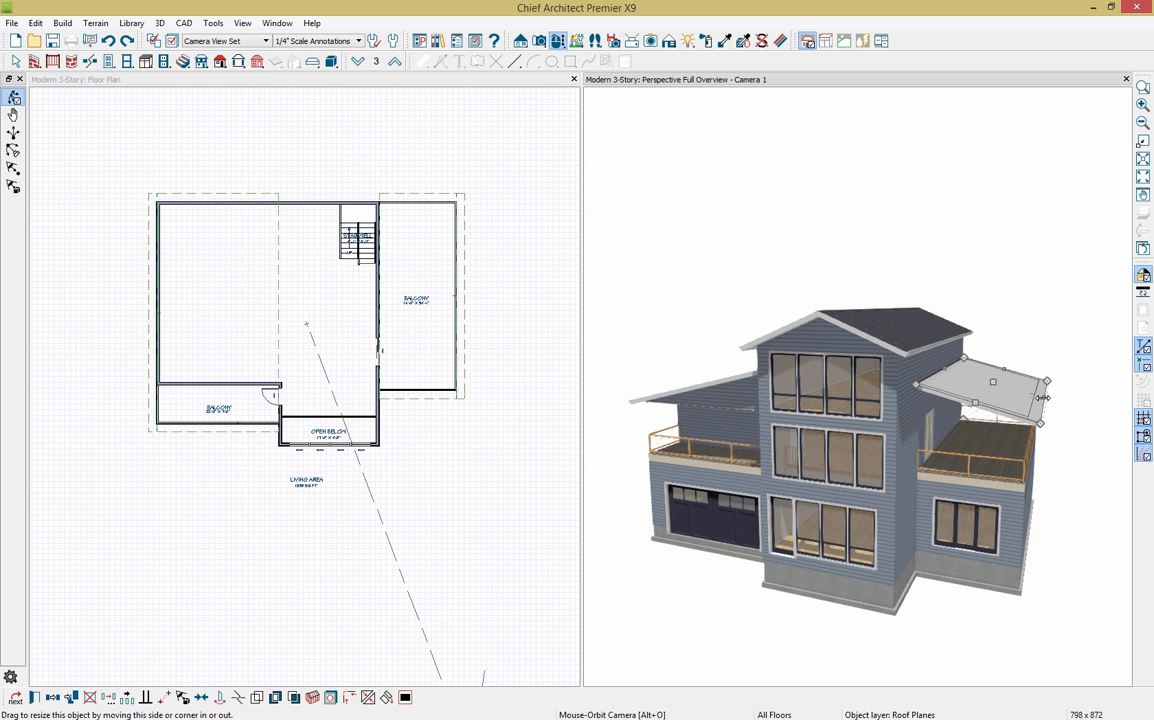
drag(1042, 397, 990, 387)
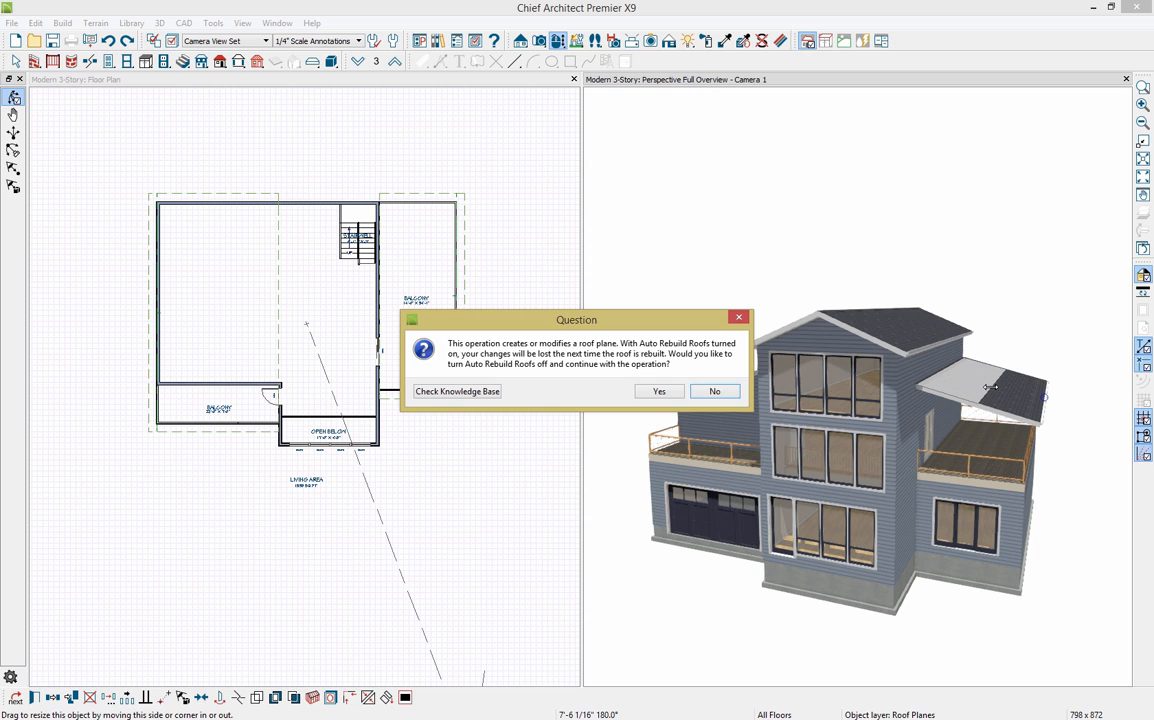
click(652, 392)
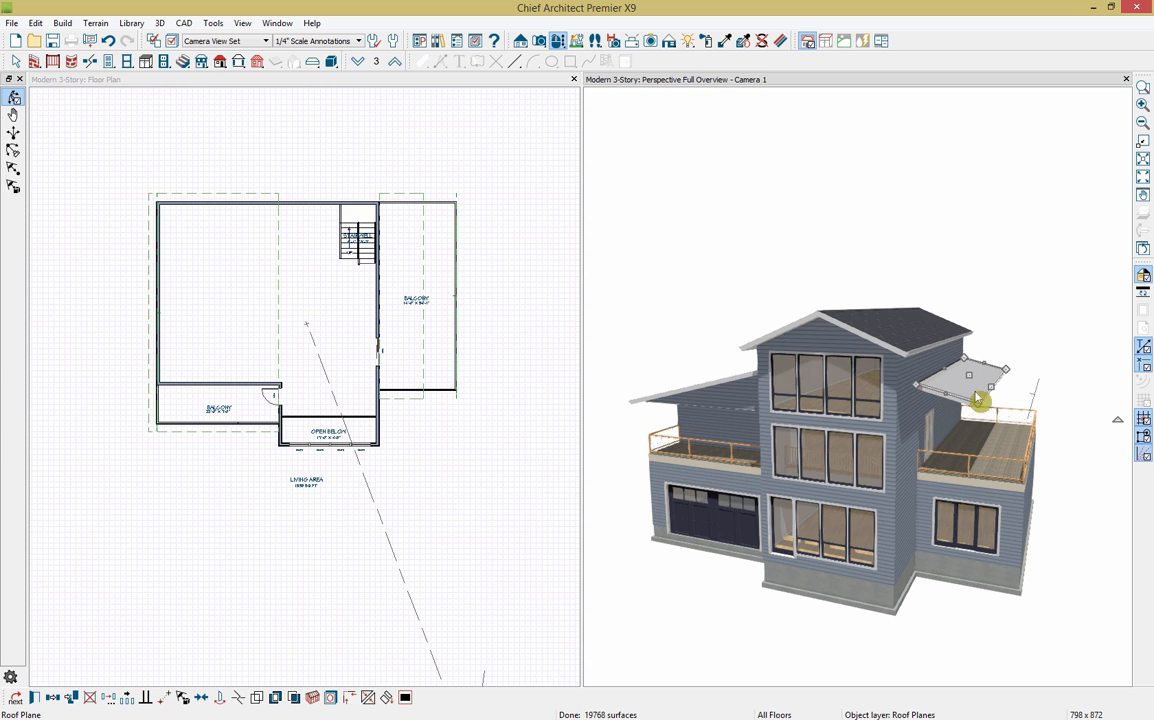
Step: Place a 4x4 post near the right balcony's top edge with the Post tool
click(487, 89)
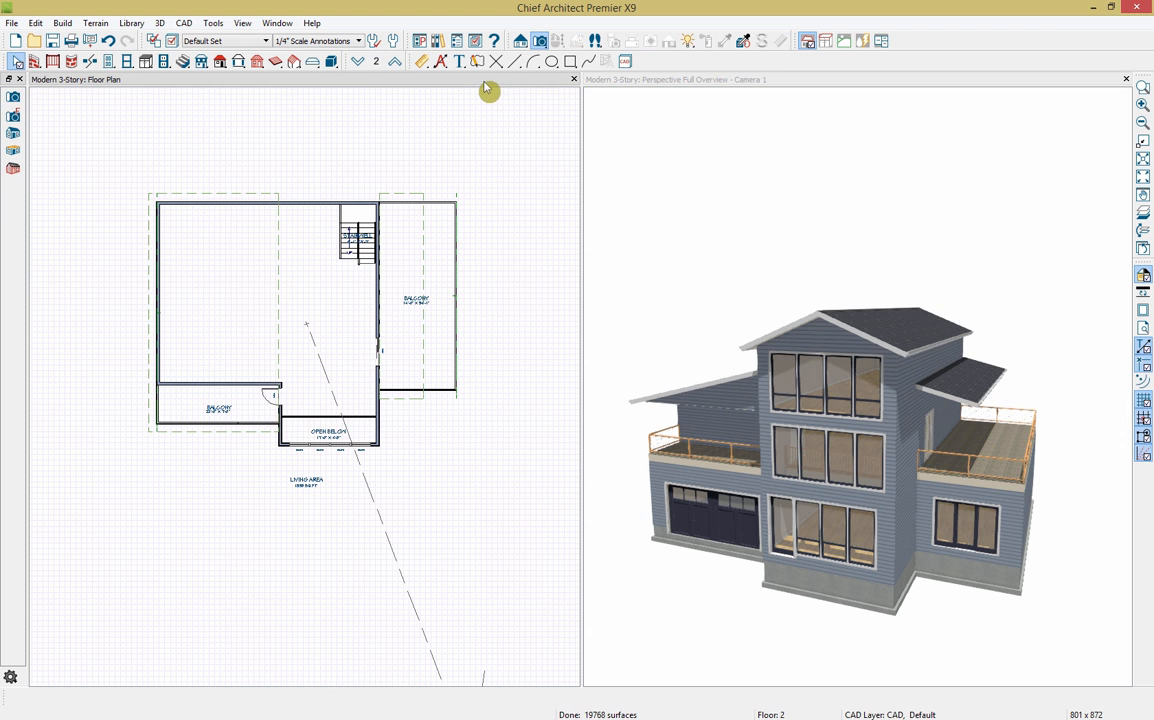
scroll(418, 236, up, 3)
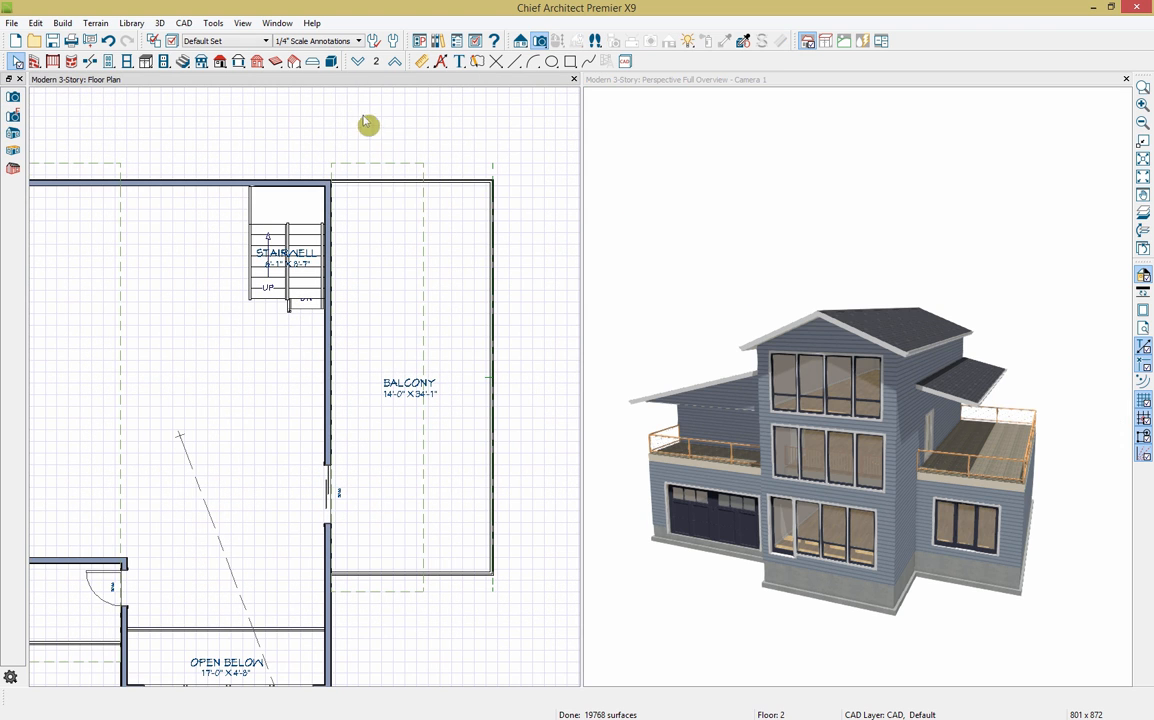
click(257, 61)
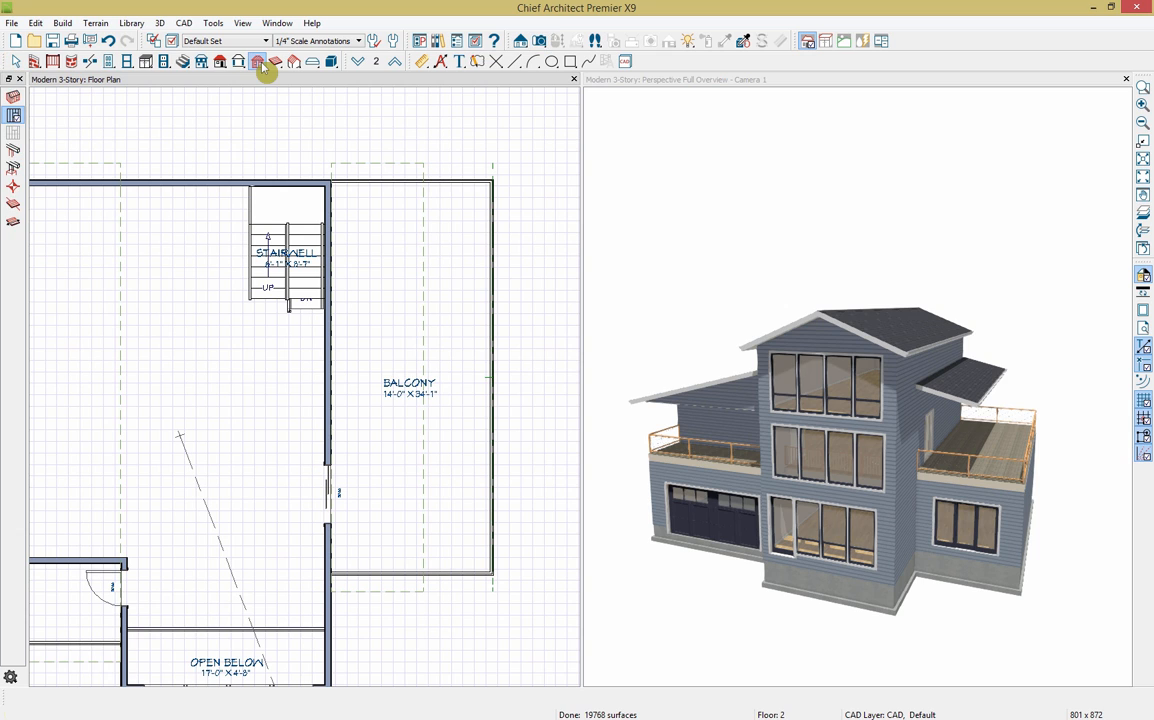
click(13, 153)
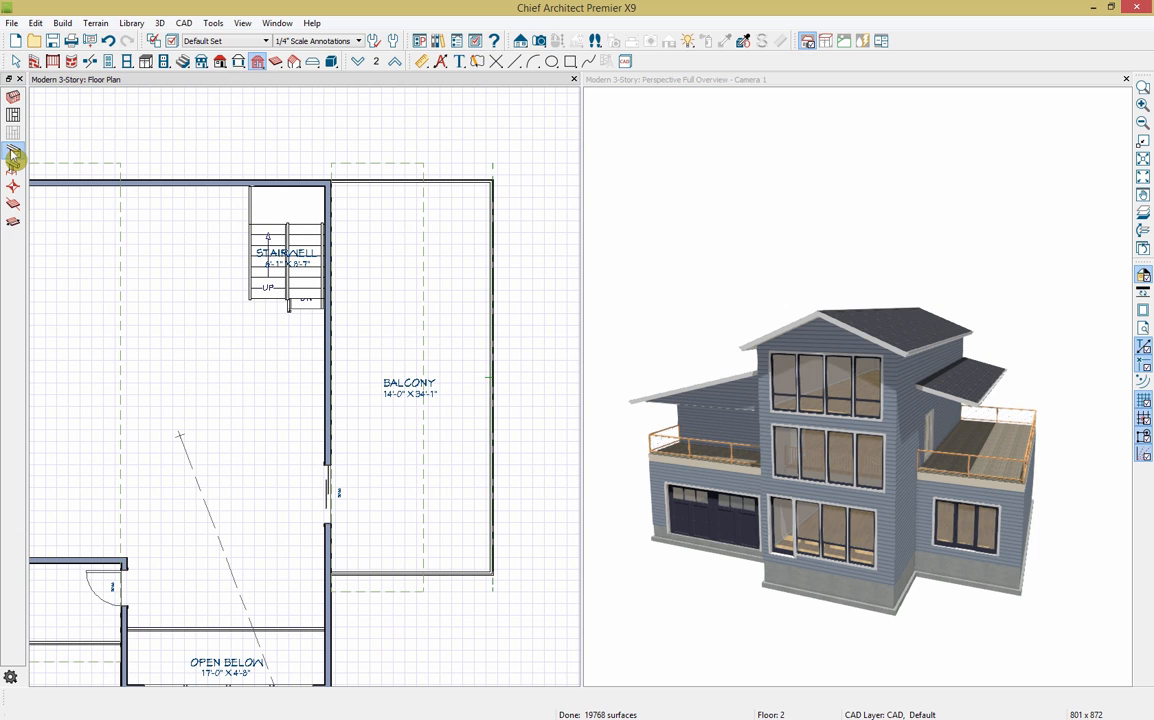
click(412, 198)
key(space)
scroll(410, 208, up, 2)
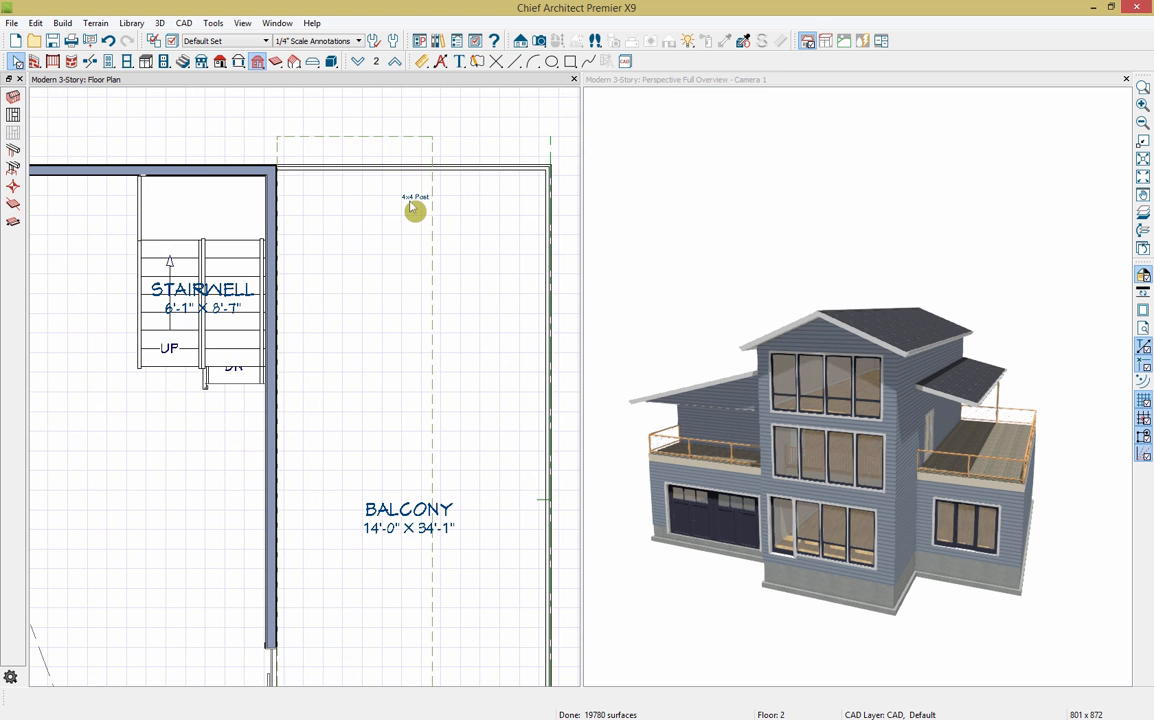
Step: Stretch the post up in 3D to meet the side roof's eave at 11'1"
click(419, 206)
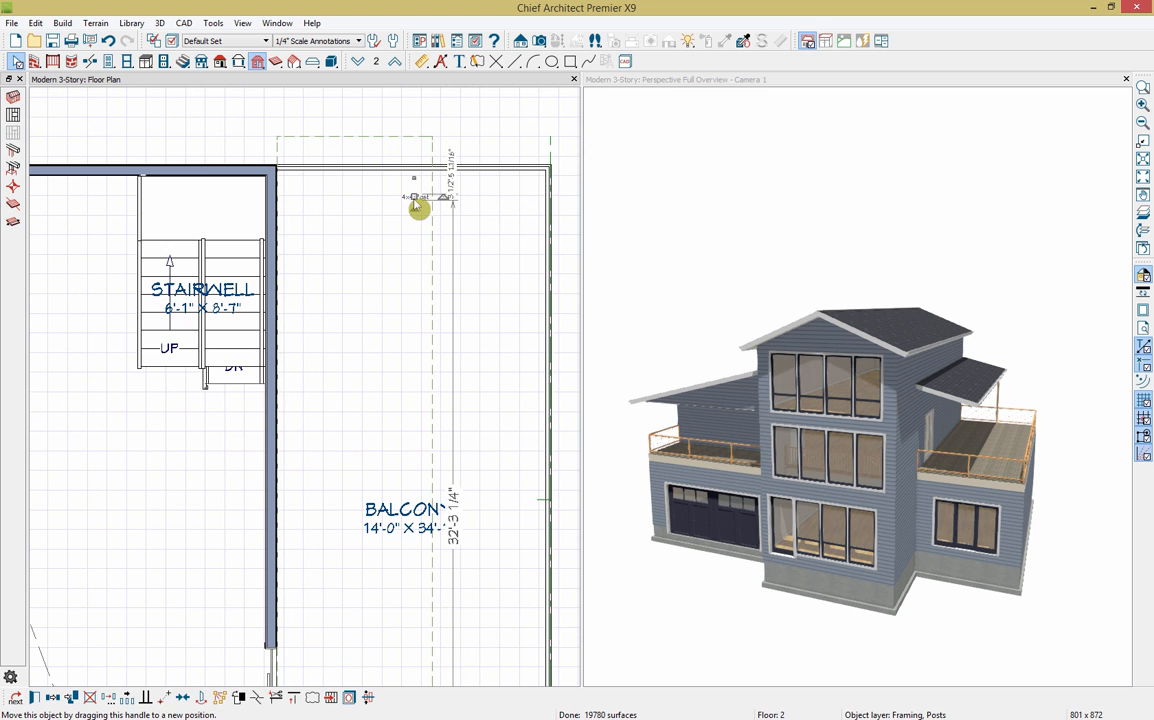
scroll(507, 388, down, 2)
scroll(507, 388, down, 1)
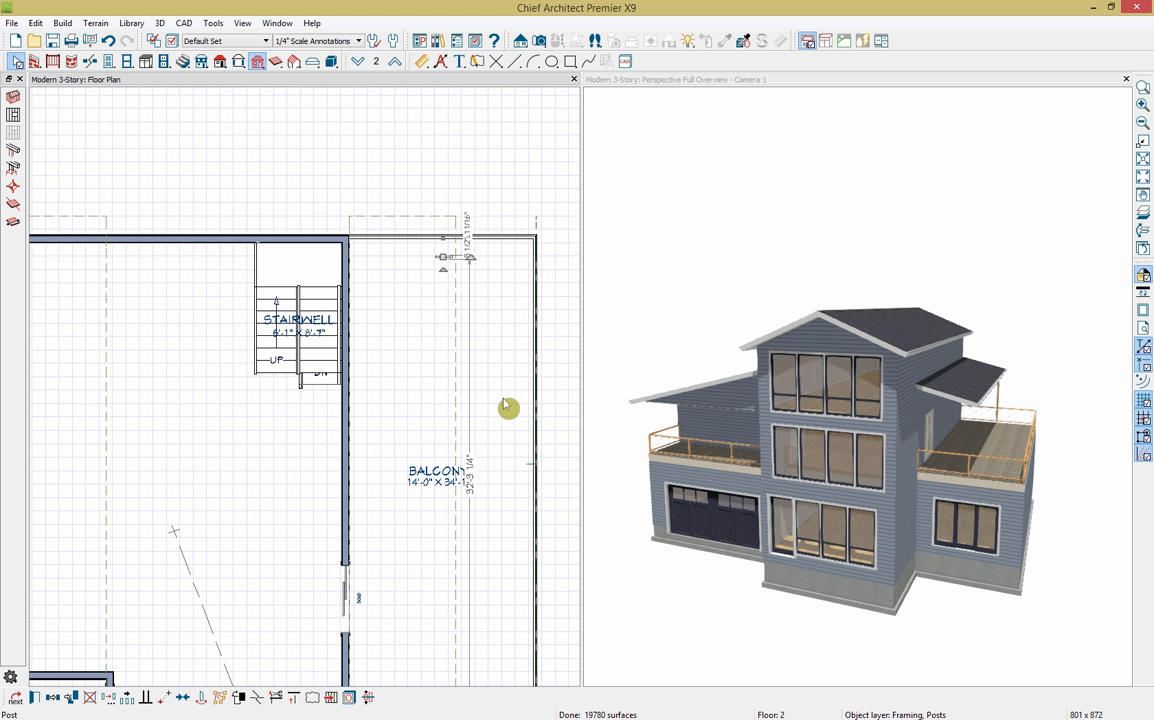
scroll(1036, 383, up, 6)
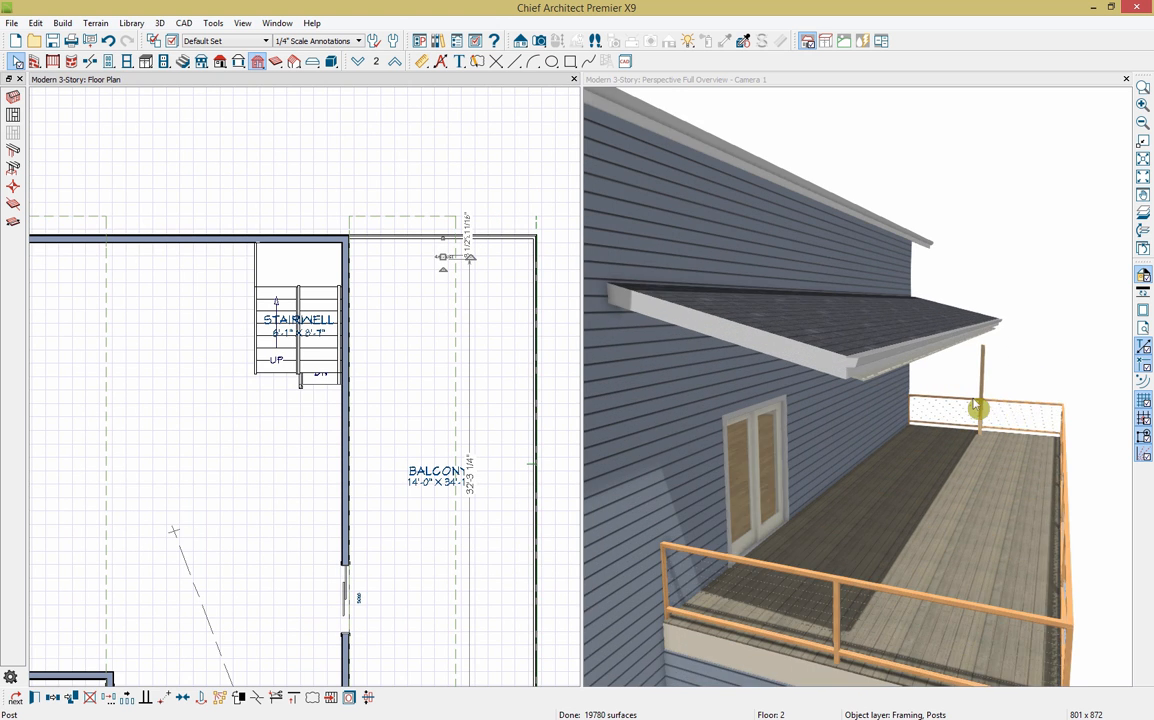
click(988, 402)
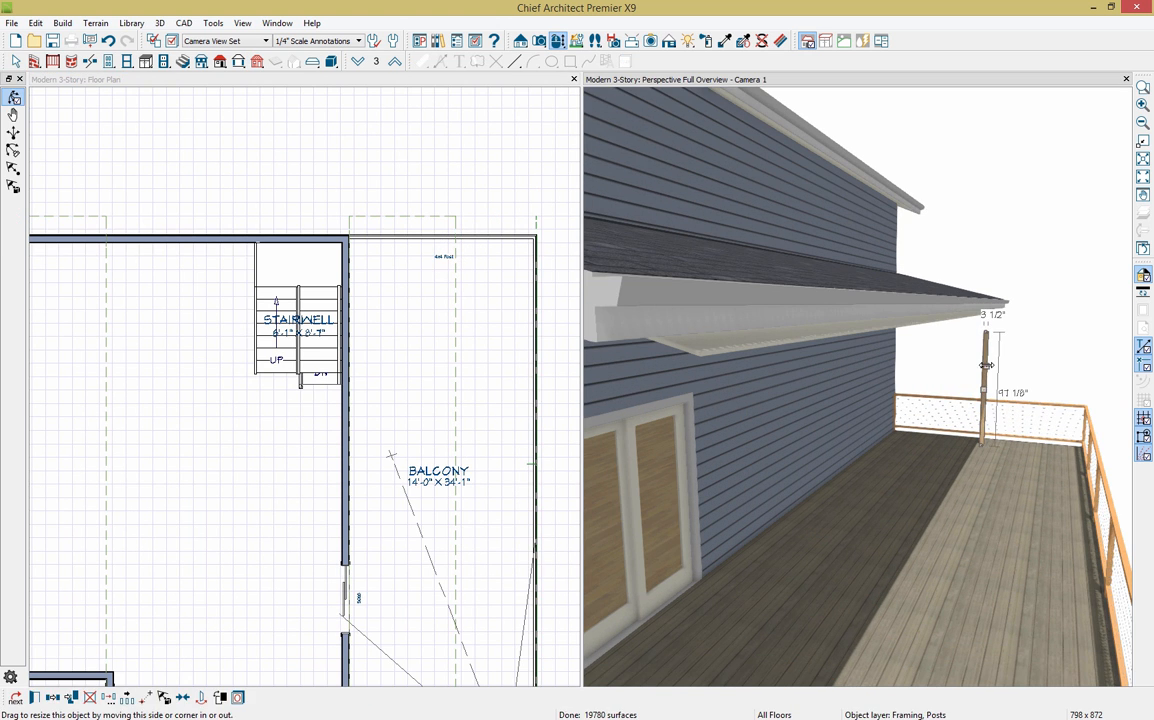
drag(986, 333, 986, 307)
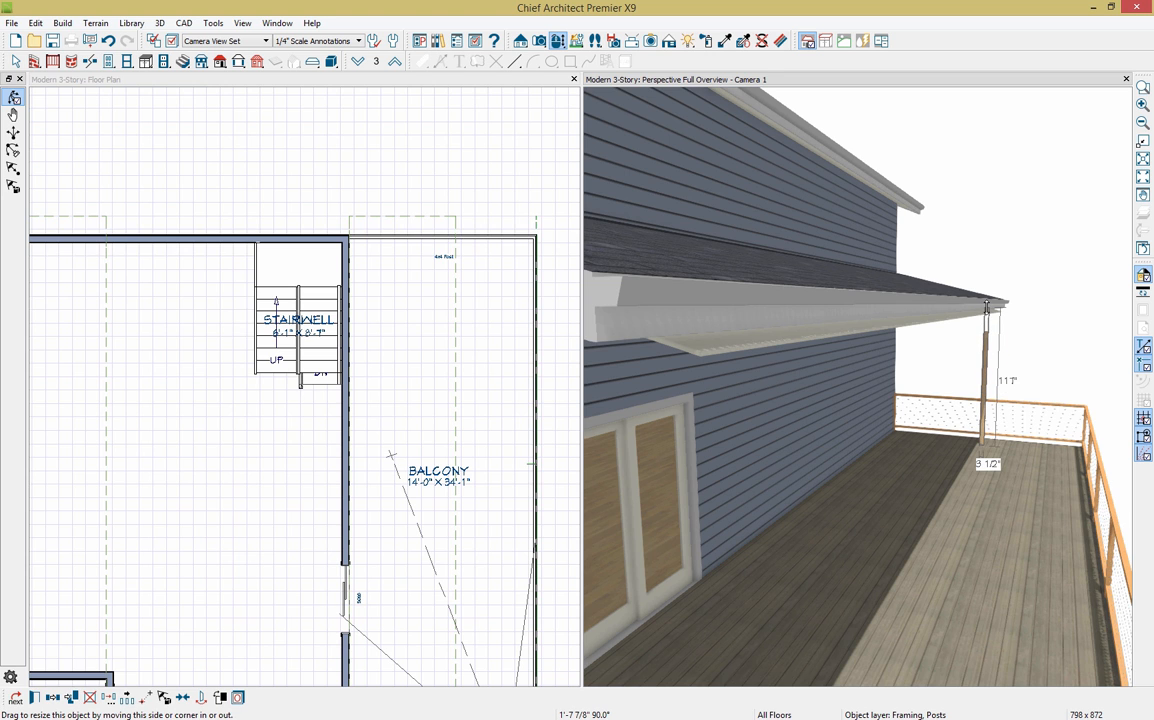
scroll(1057, 420, down, 5)
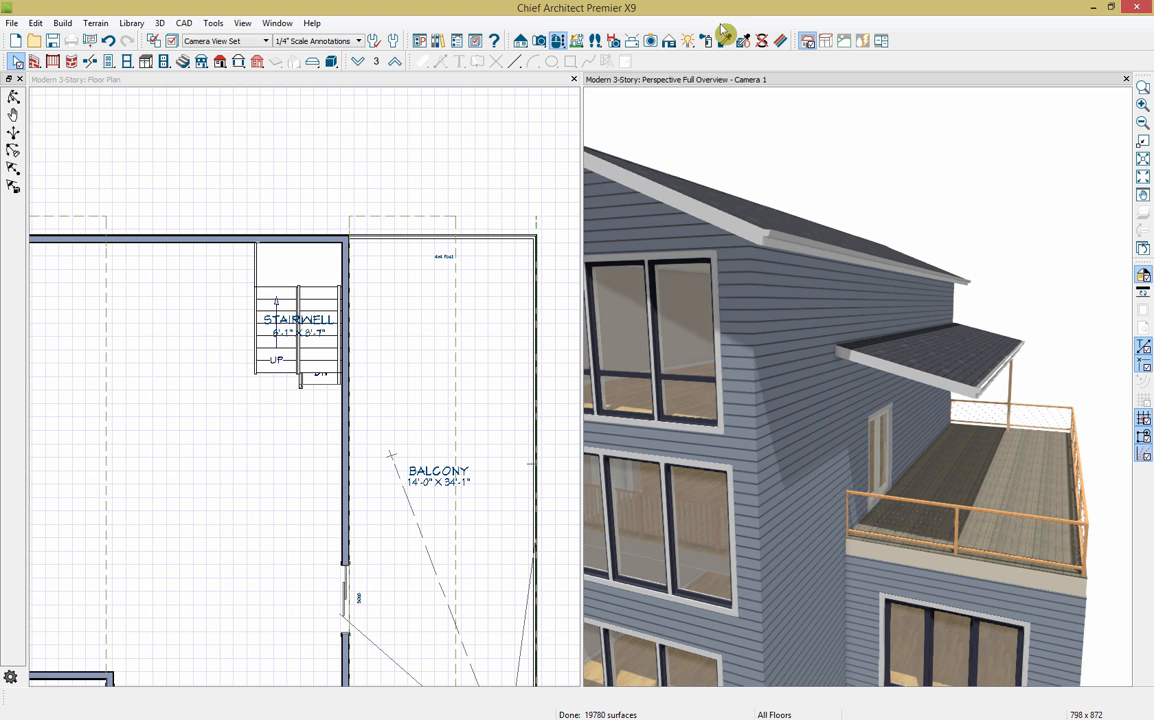
Step: Orbit around the right balcony to check the post, then bring the balcony into view in plan
click(557, 41)
drag(968, 446, 932, 455)
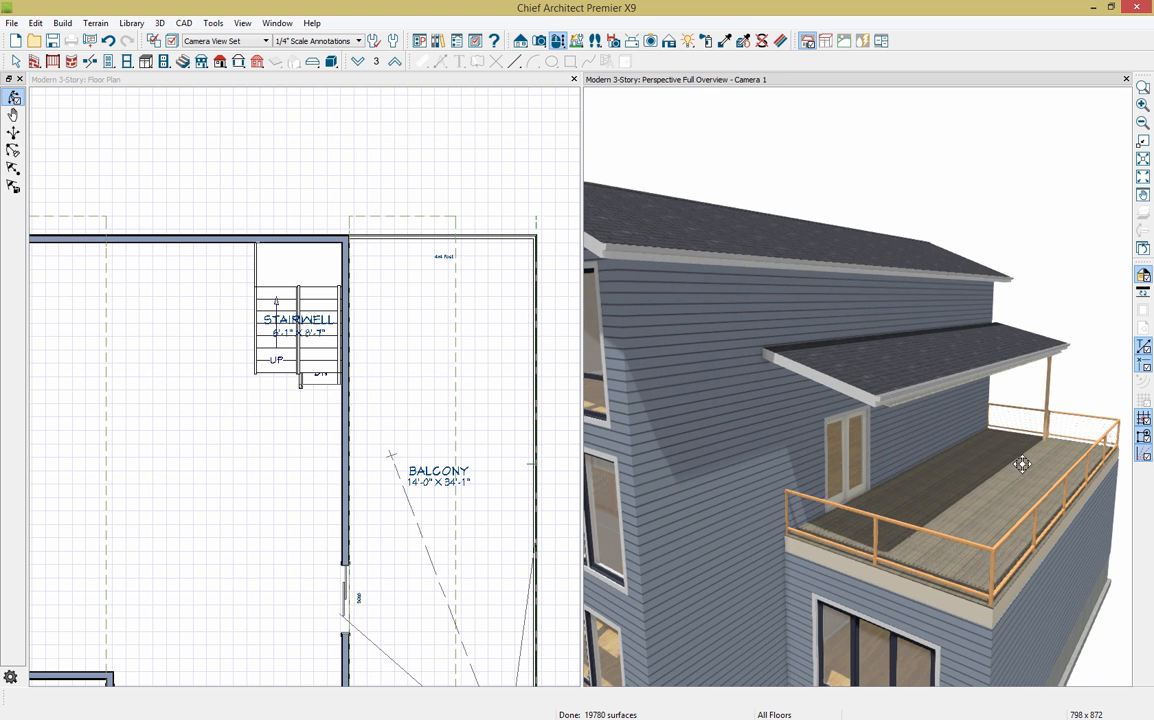
scroll(1022, 464, down, 4)
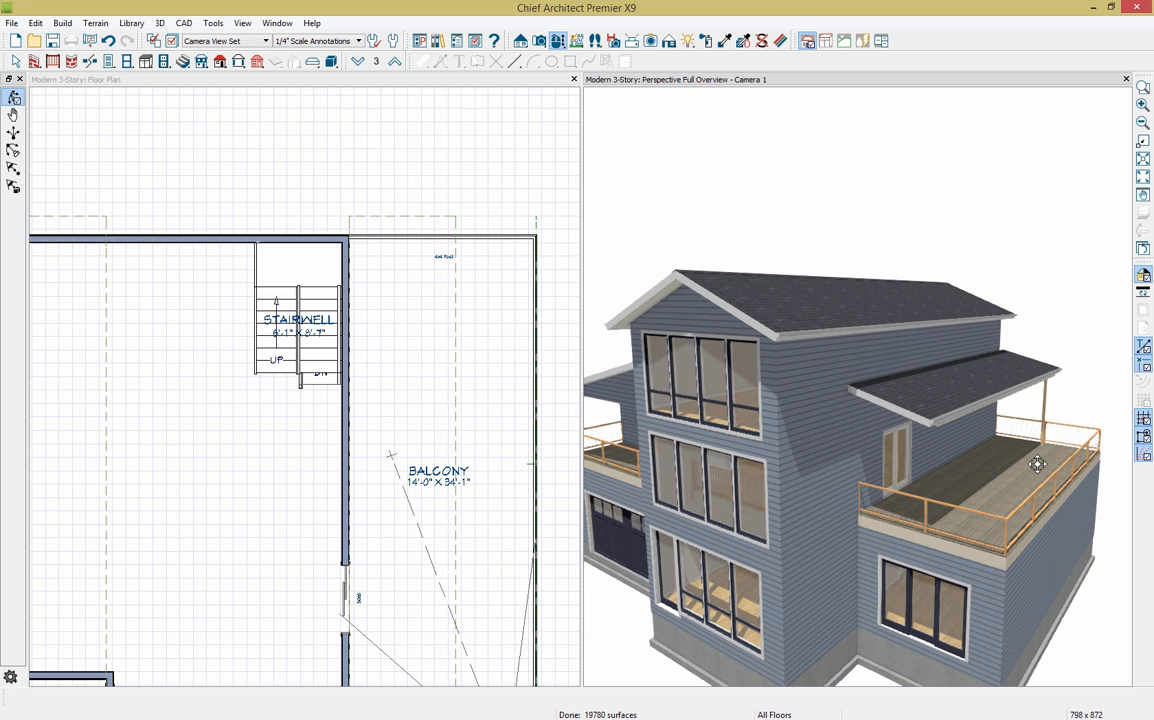
click(341, 91)
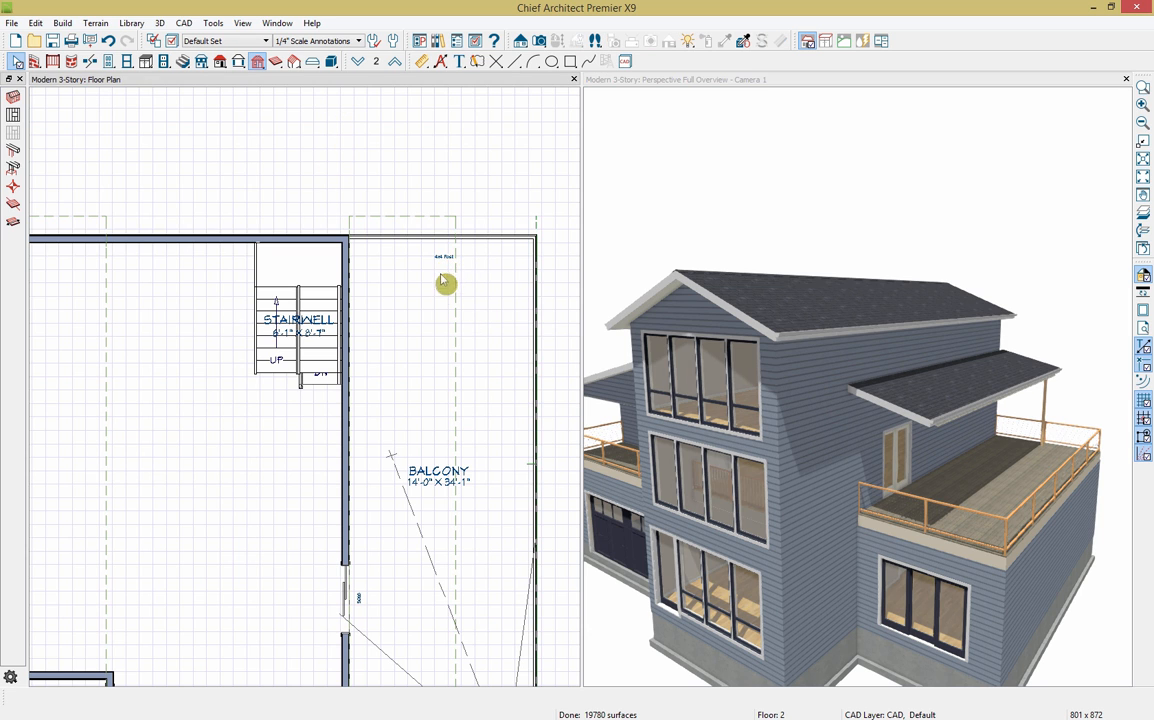
middle_drag(432, 344, 420, 285)
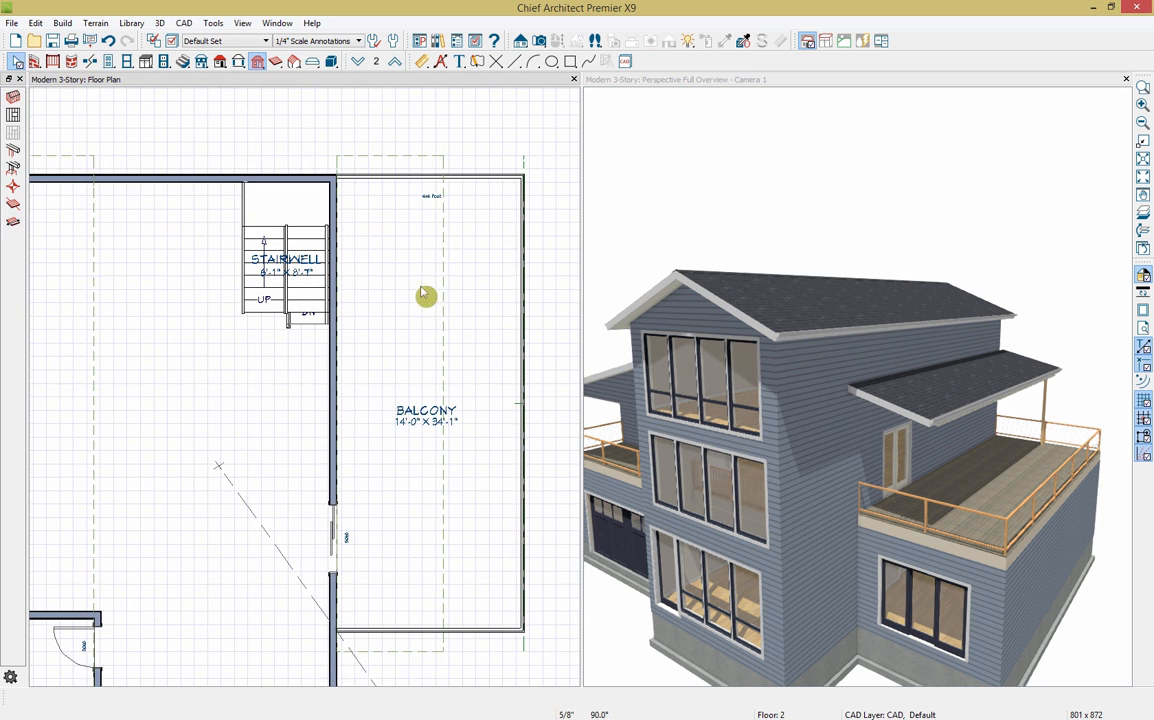
Step: Set Multiple Copy for the balcony post to use a fixed offset between copies
click(432, 203)
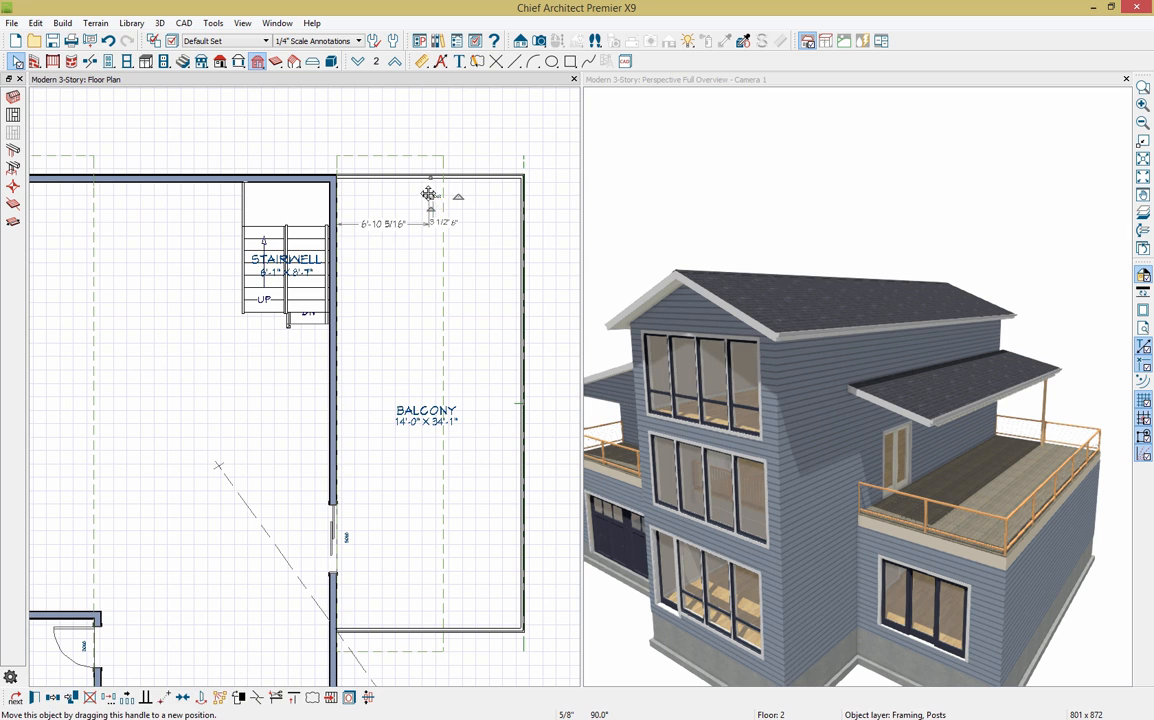
click(127, 697)
click(34, 697)
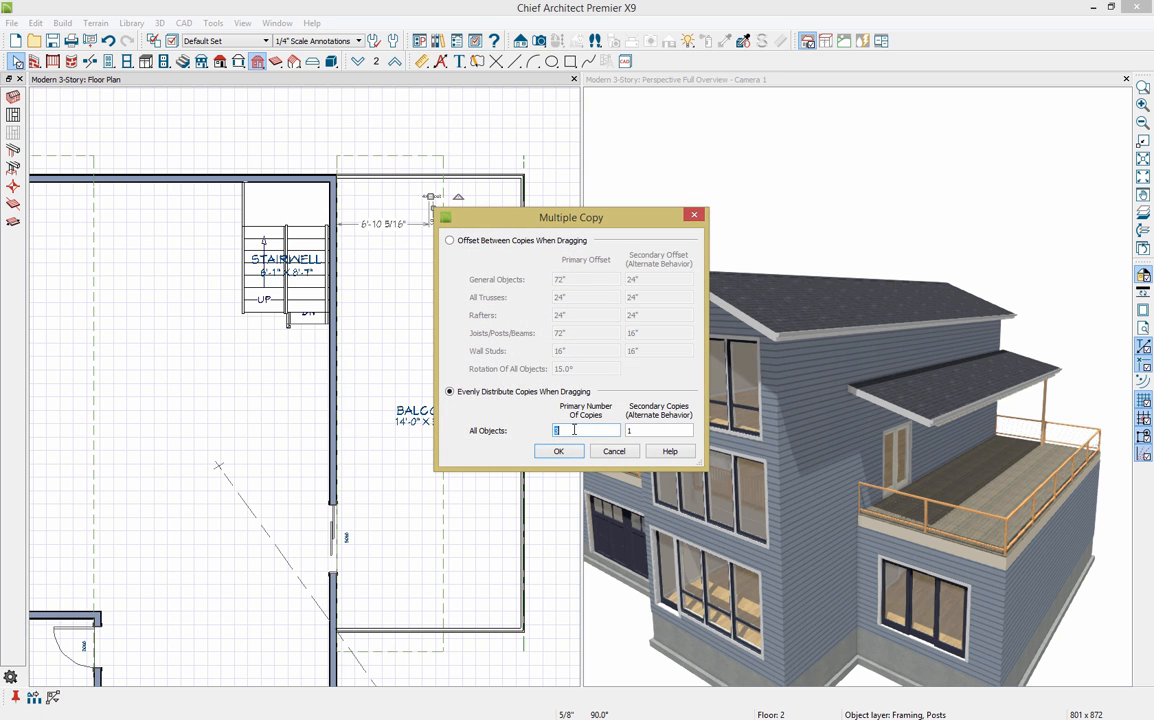
click(449, 240)
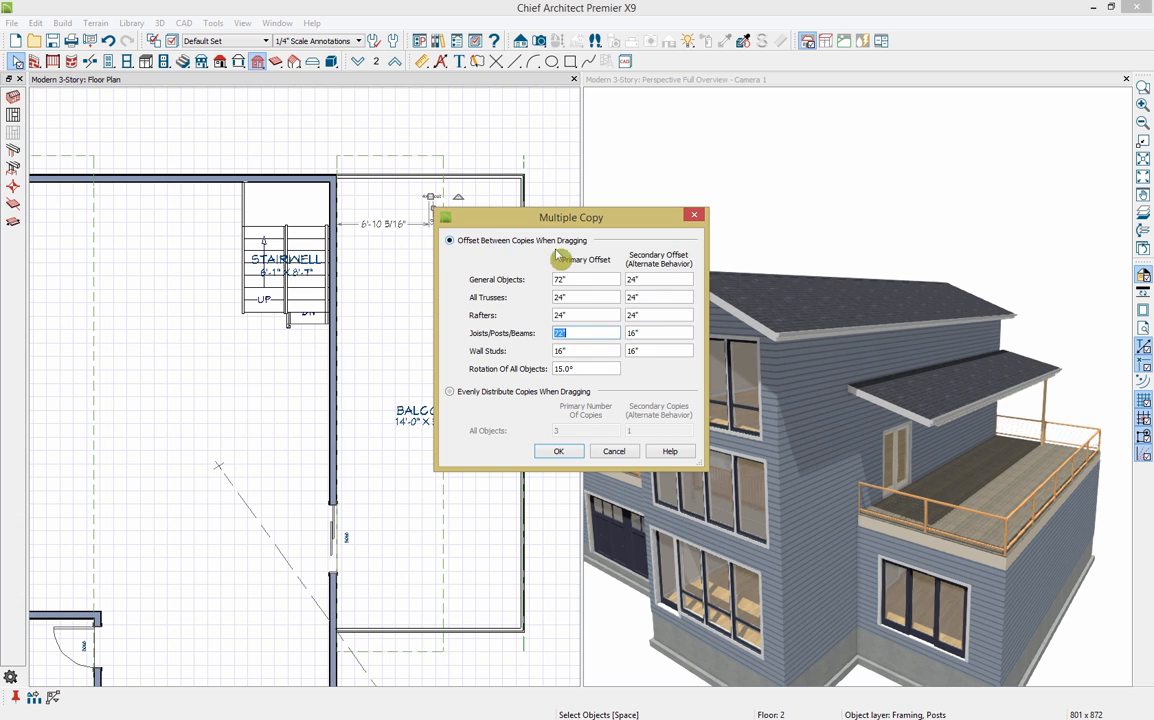
double_click(563, 333)
click(562, 451)
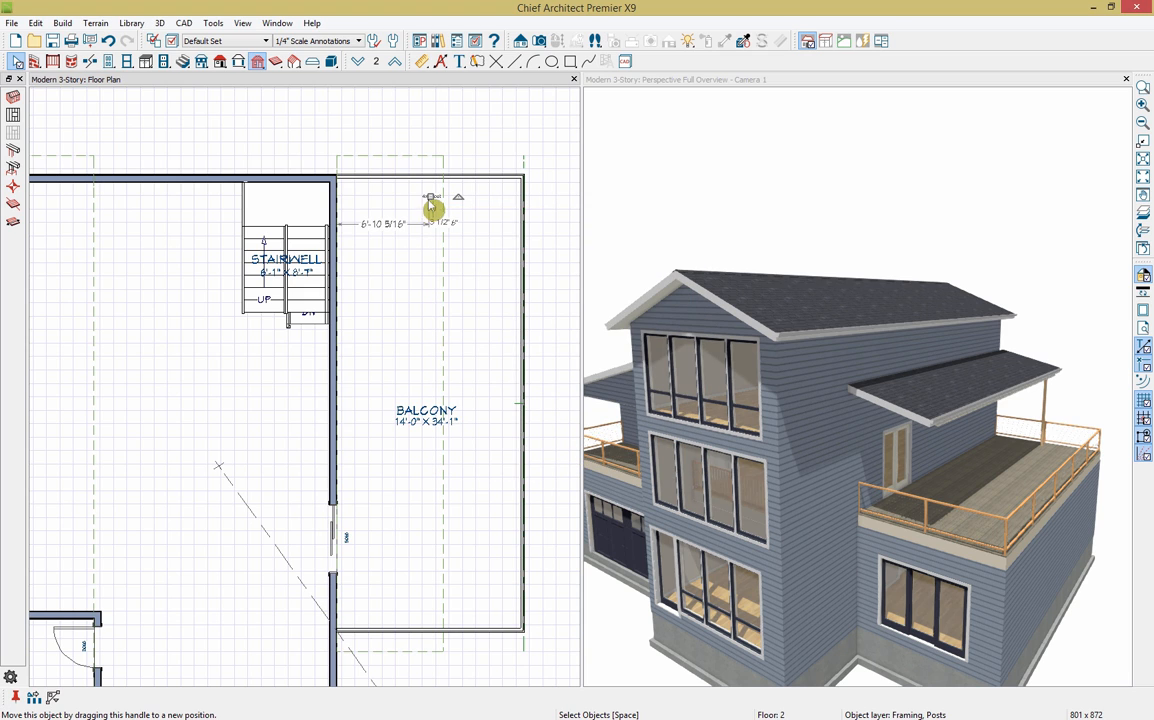
Step: Lay evenly spaced post copies down the right balcony's outer edge
drag(433, 208, 437, 237)
drag(425, 370, 427, 605)
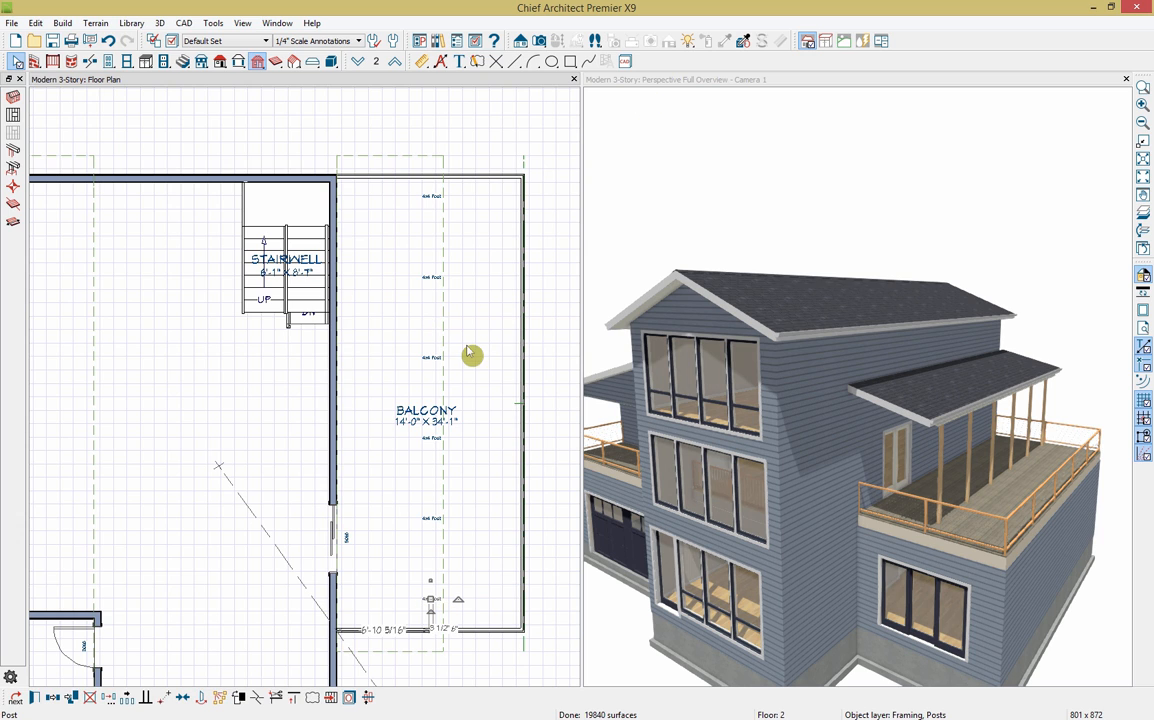
scroll(517, 354, down, 1)
scroll(516, 350, down, 1)
middle_drag(121, 532, 221, 489)
Step: Set the front balcony railing's Rail Style to Post to Beam so its posts reach a beam
click(752, 204)
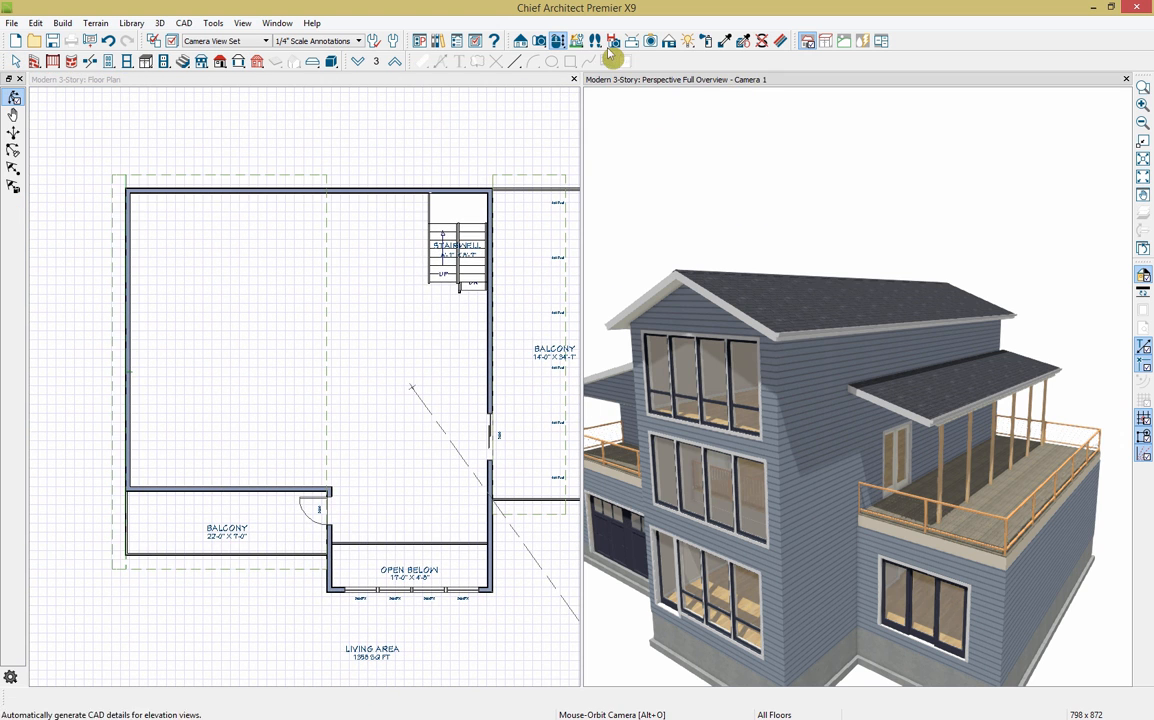
drag(703, 284, 942, 438)
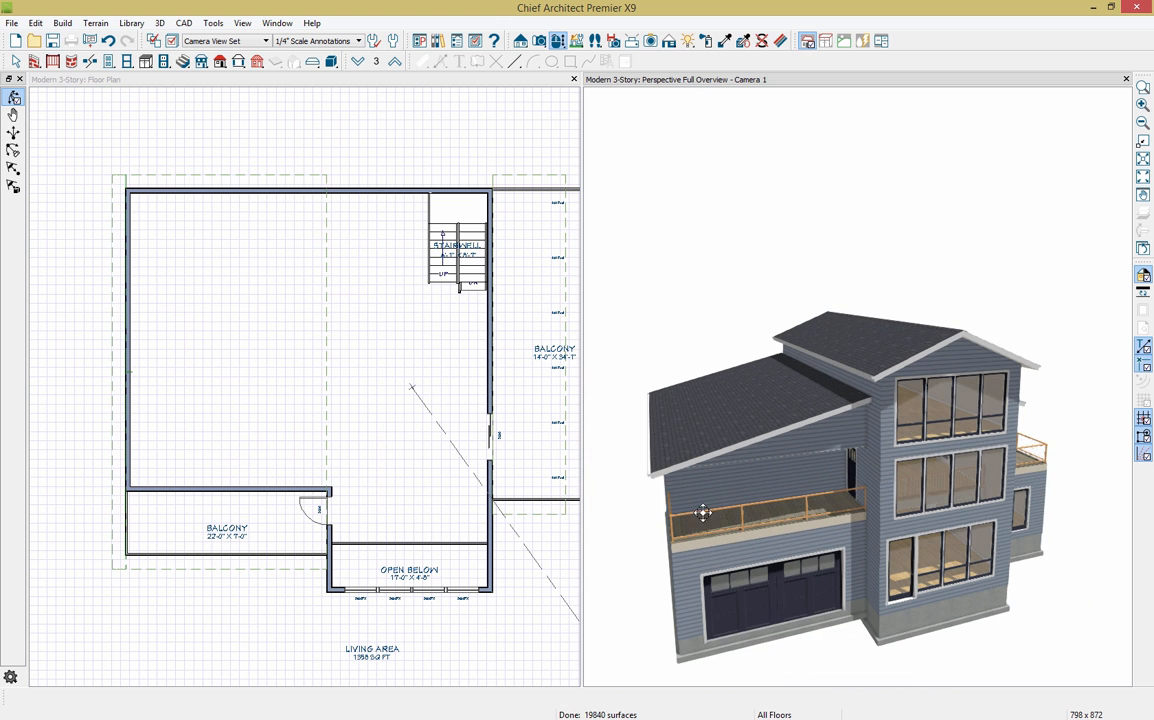
click(195, 562)
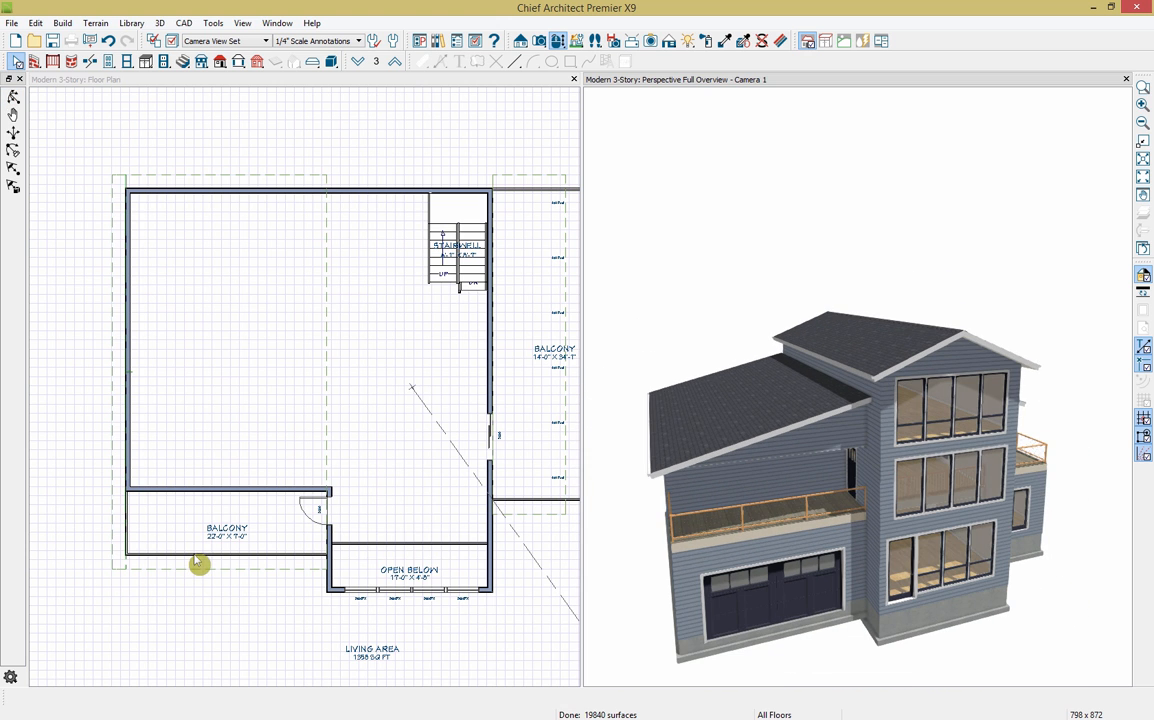
click(121, 543)
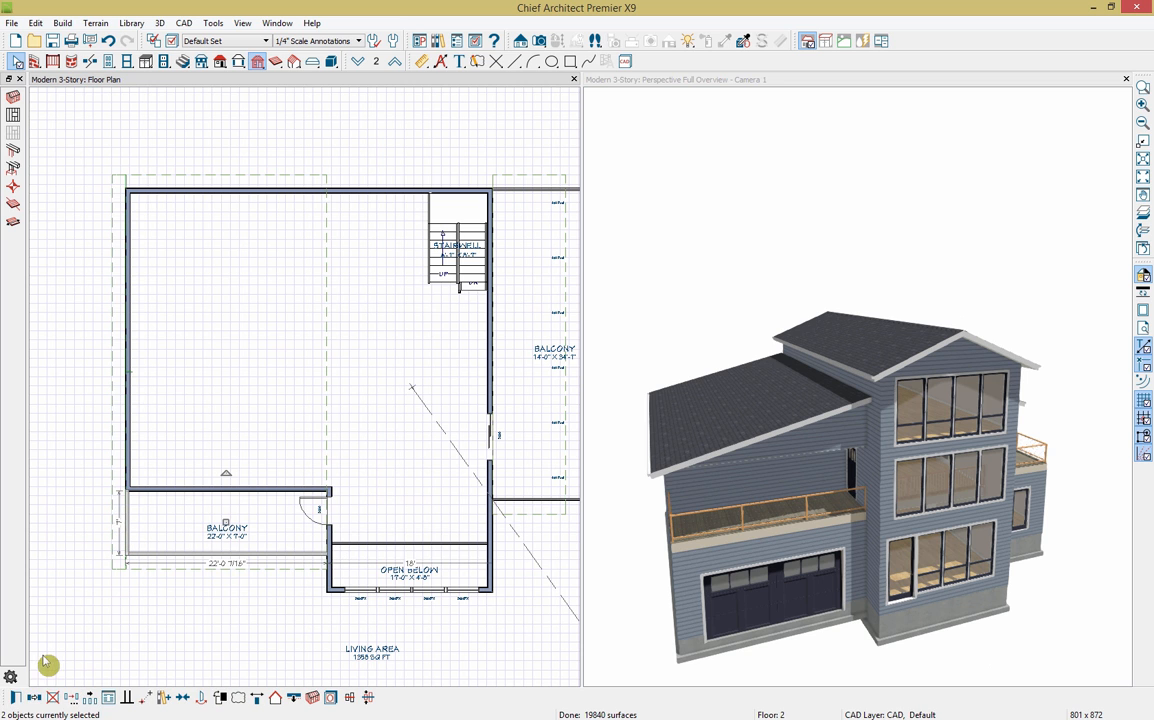
click(15, 698)
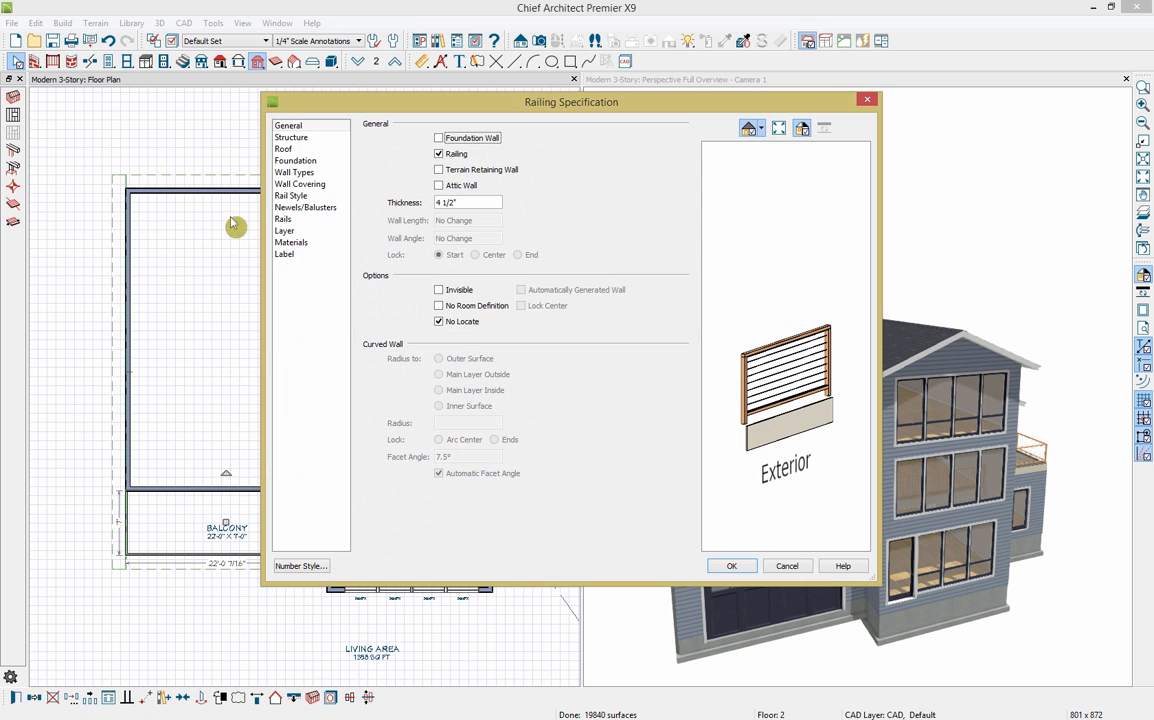
click(296, 197)
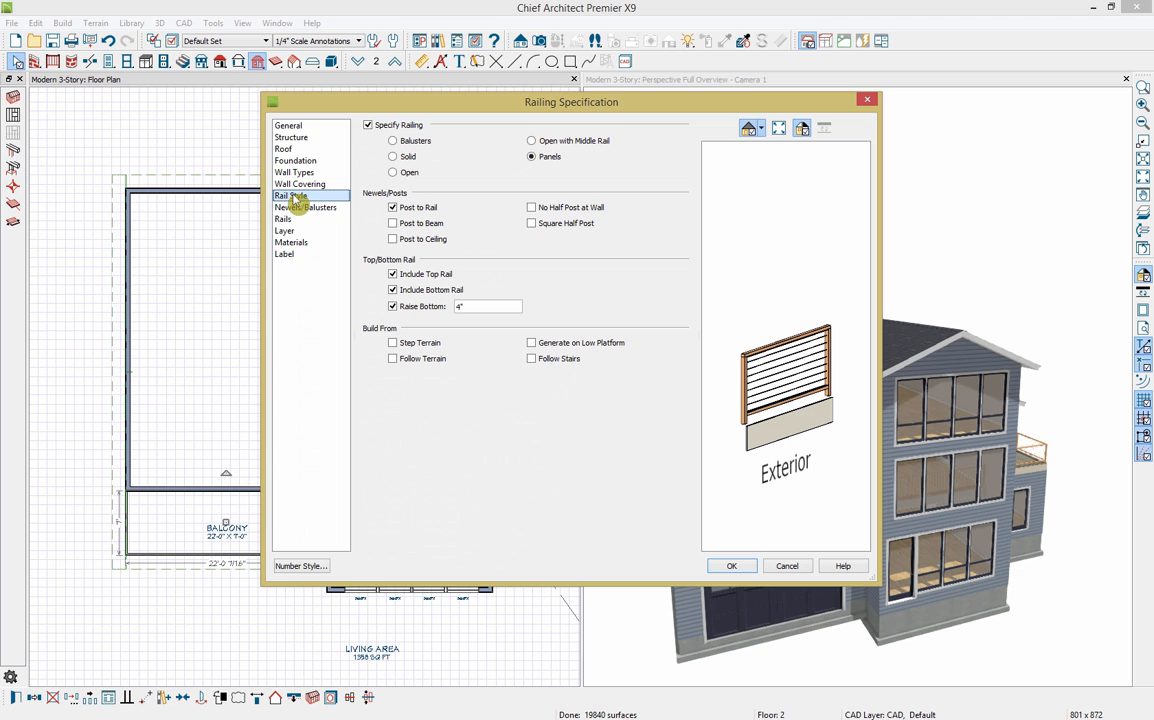
click(412, 224)
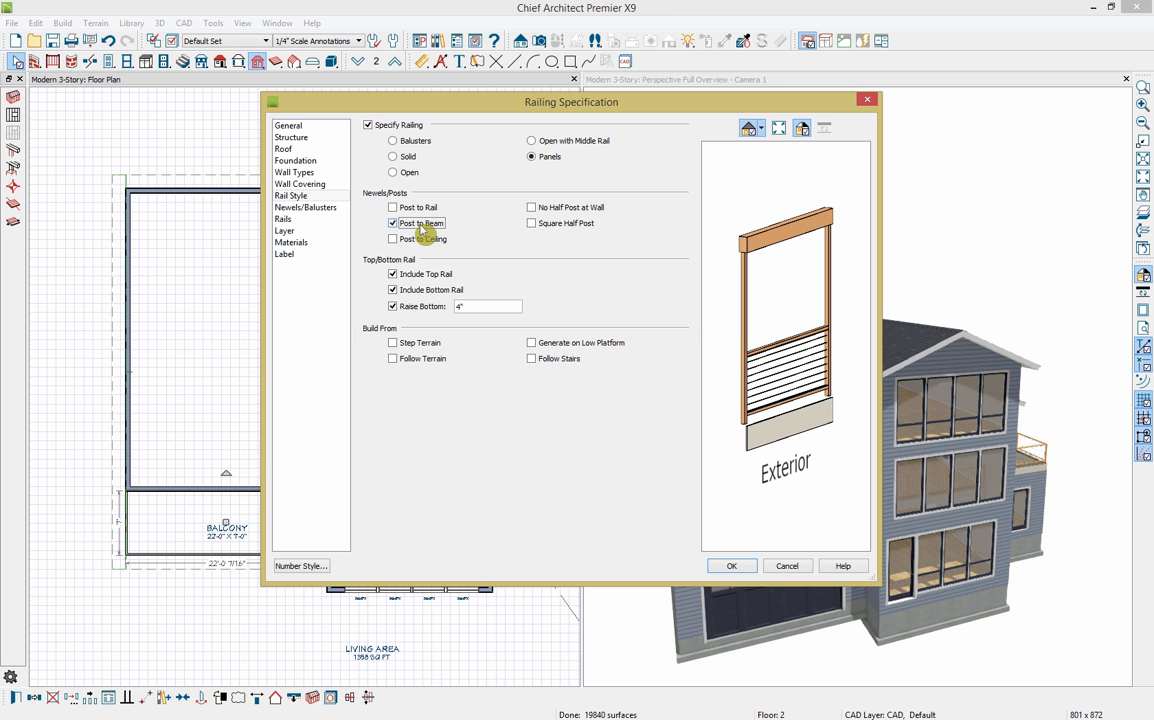
click(741, 569)
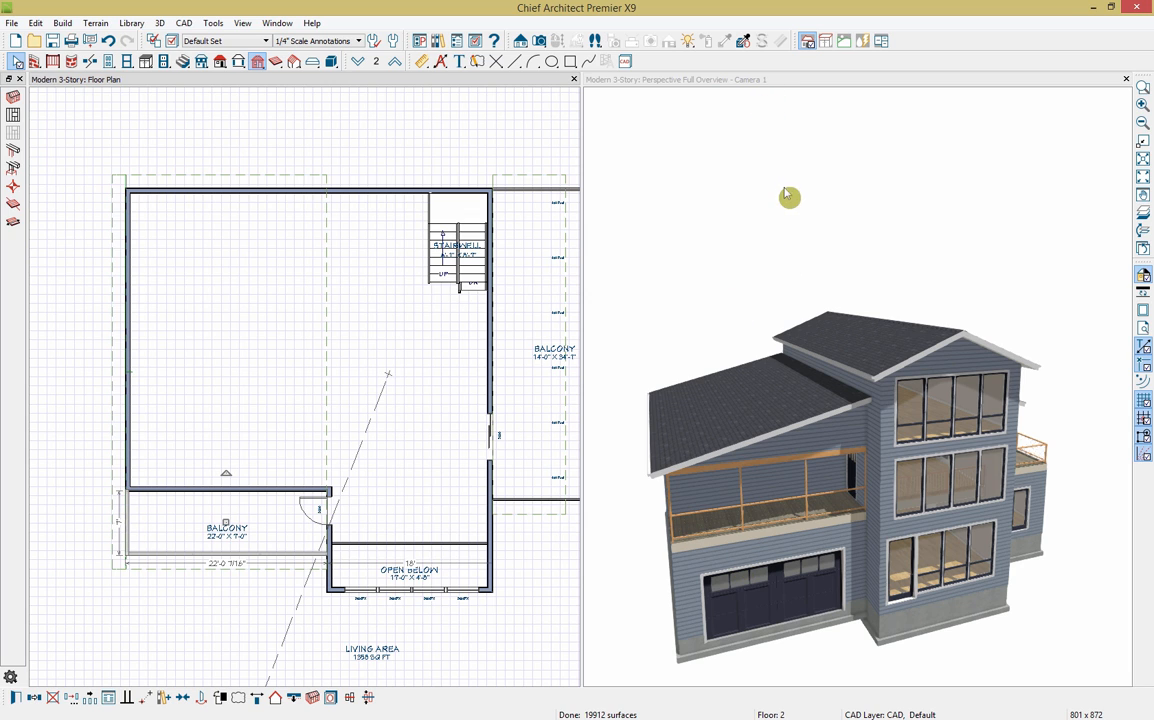
click(792, 245)
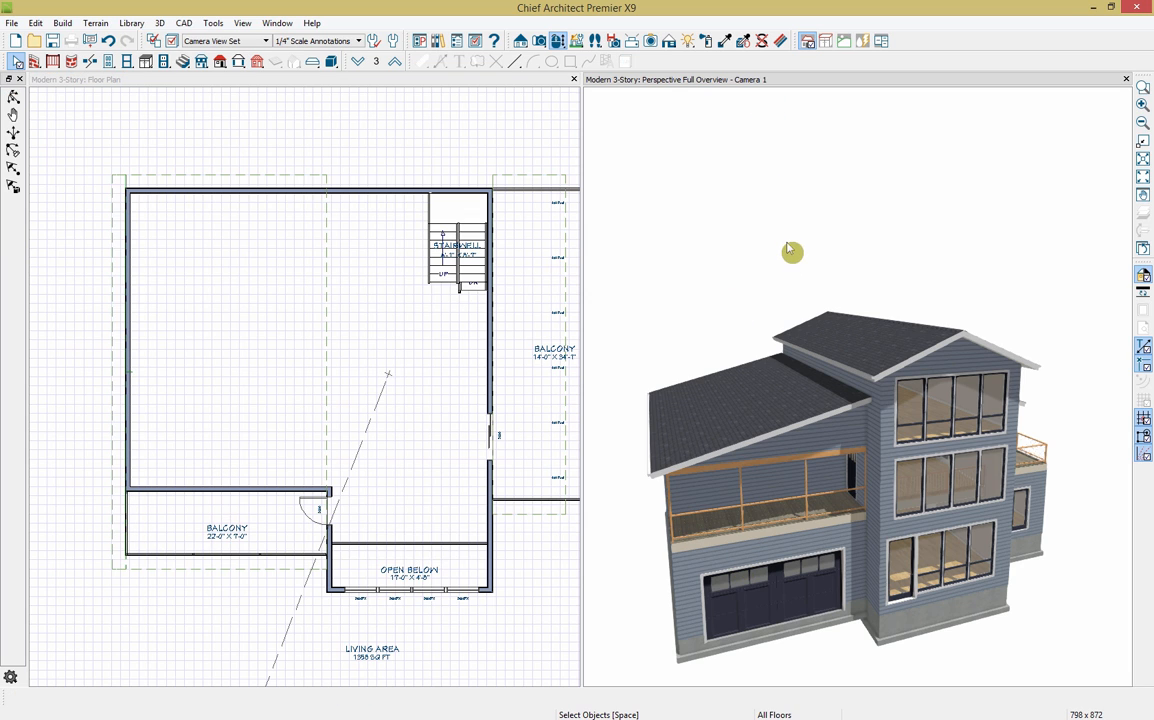
Step: Paint the balcony's top beam with the roof trim's Color - Brite material using the eyedropper
double_click(695, 82)
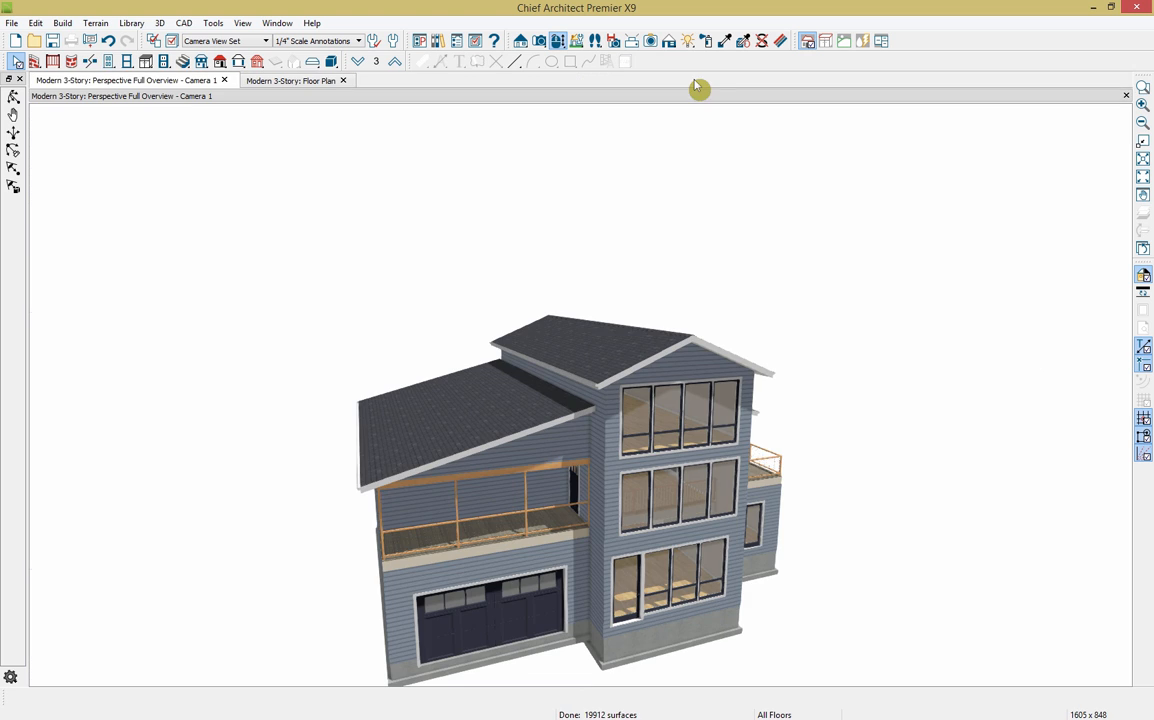
click(559, 42)
drag(753, 525, 689, 475)
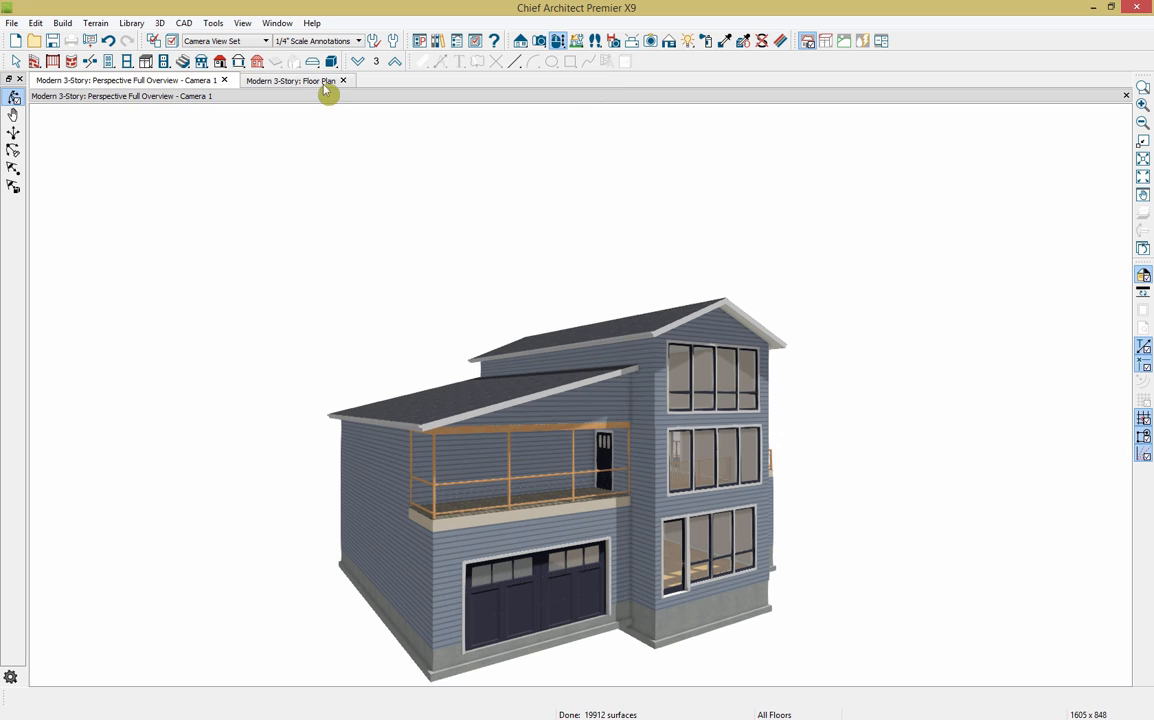
click(725, 41)
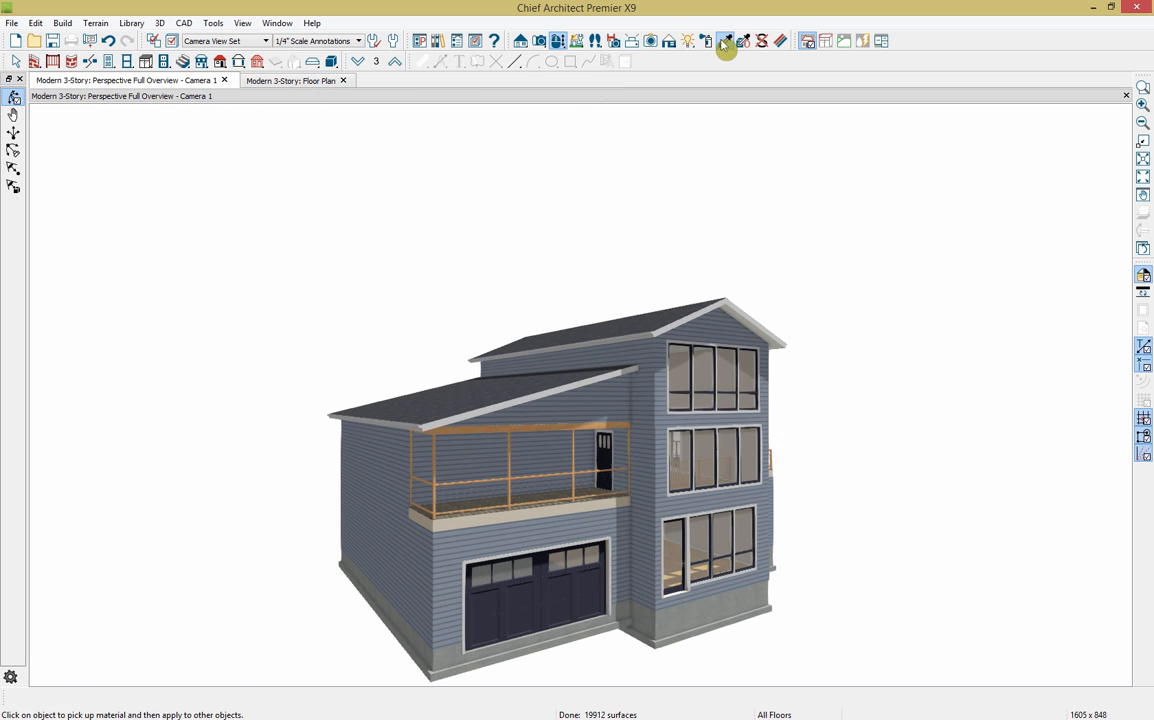
click(591, 375)
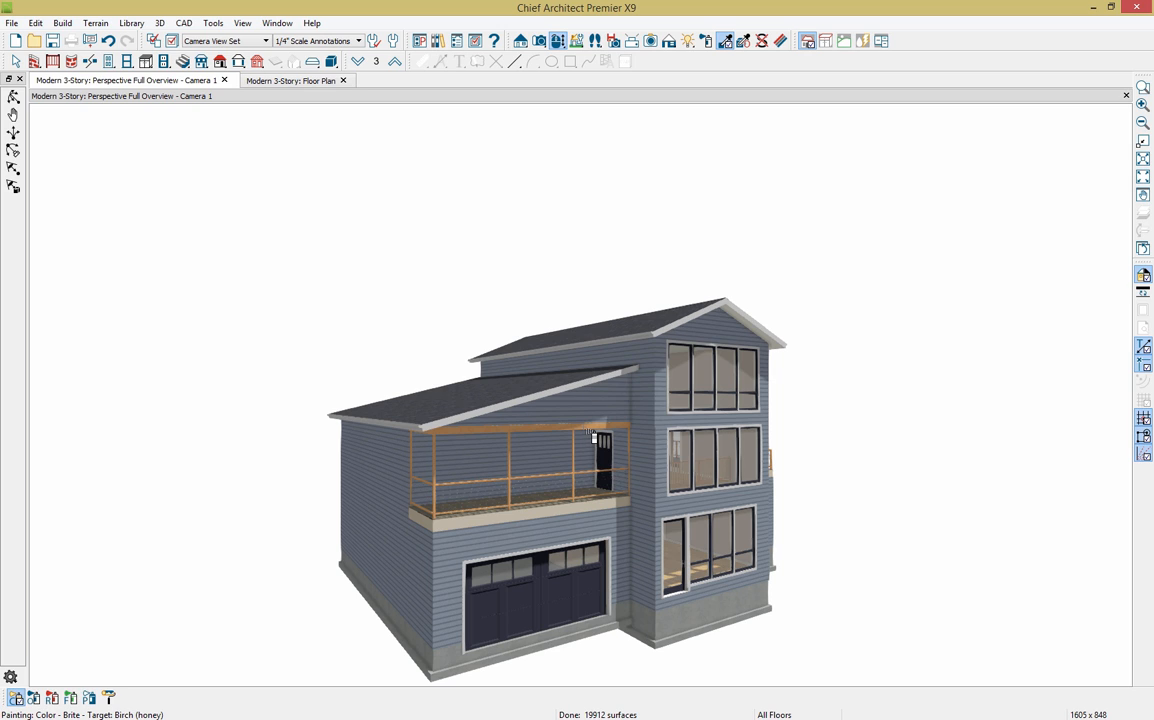
click(593, 433)
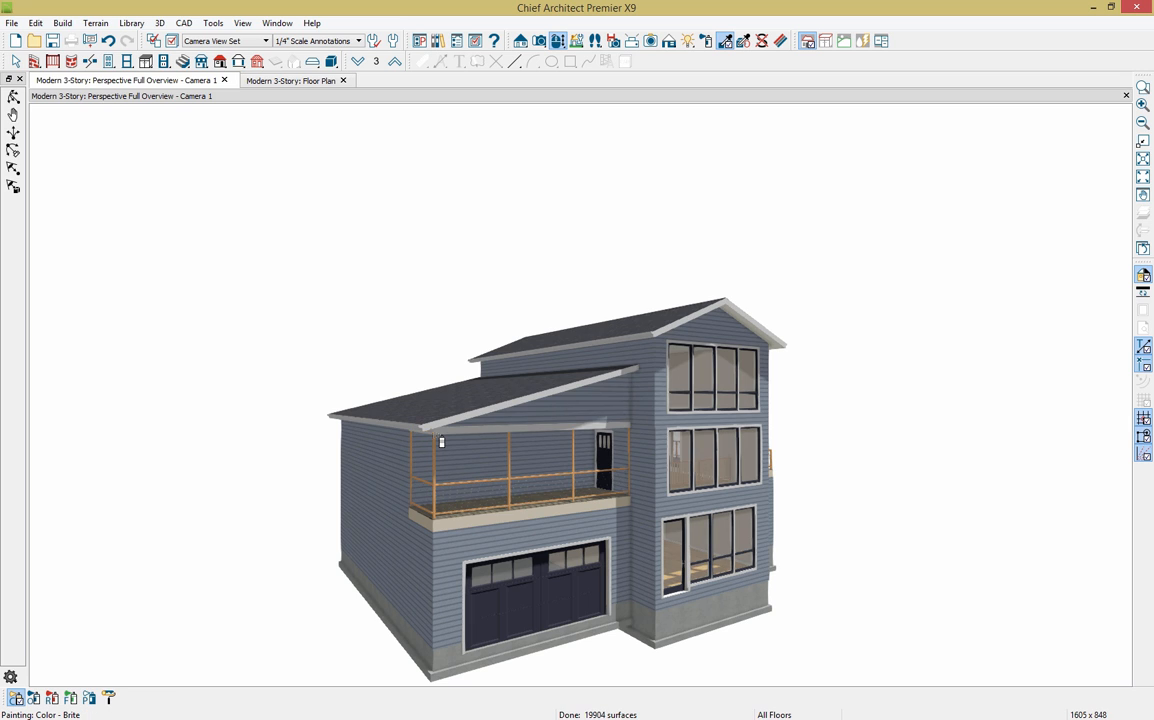
Step: Open the Library Browser and look through the User Catalog and Manufacturer Catalogs
click(438, 41)
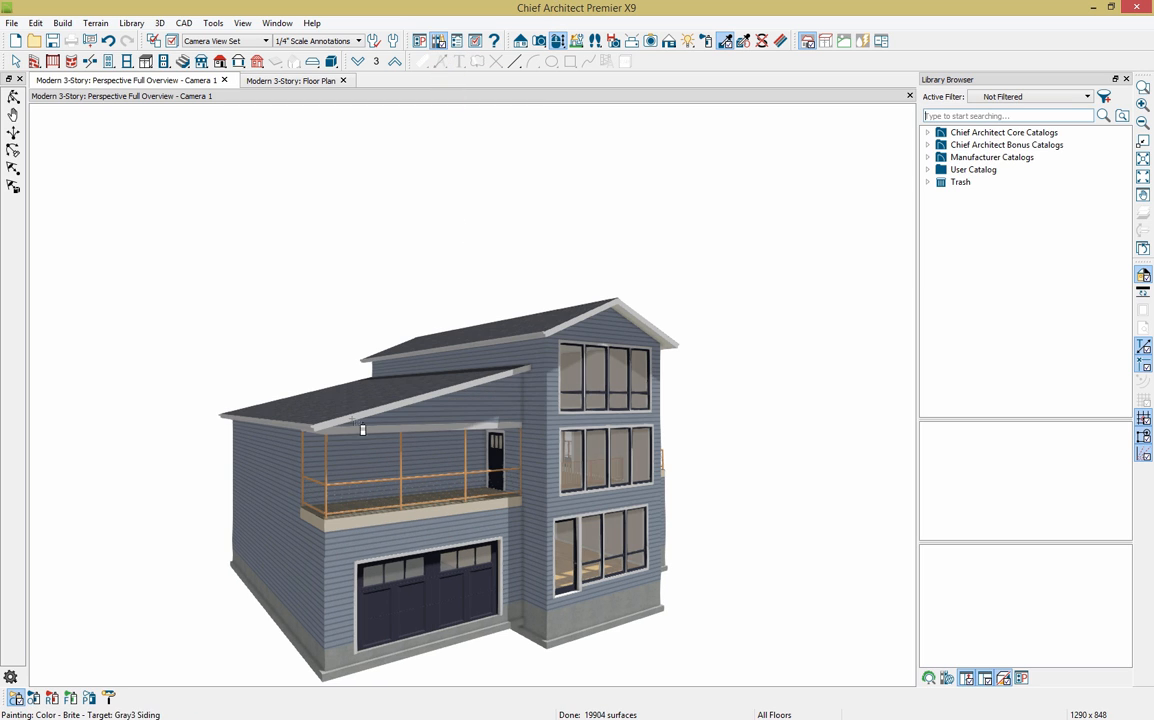
click(928, 171)
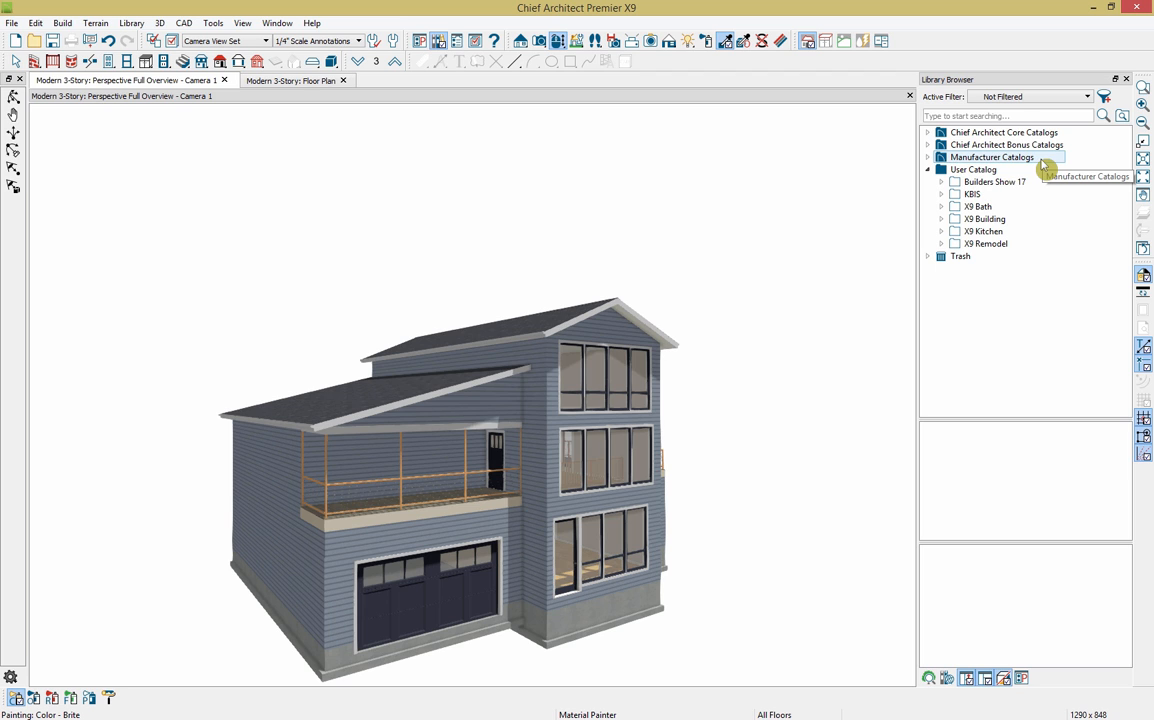
click(929, 158)
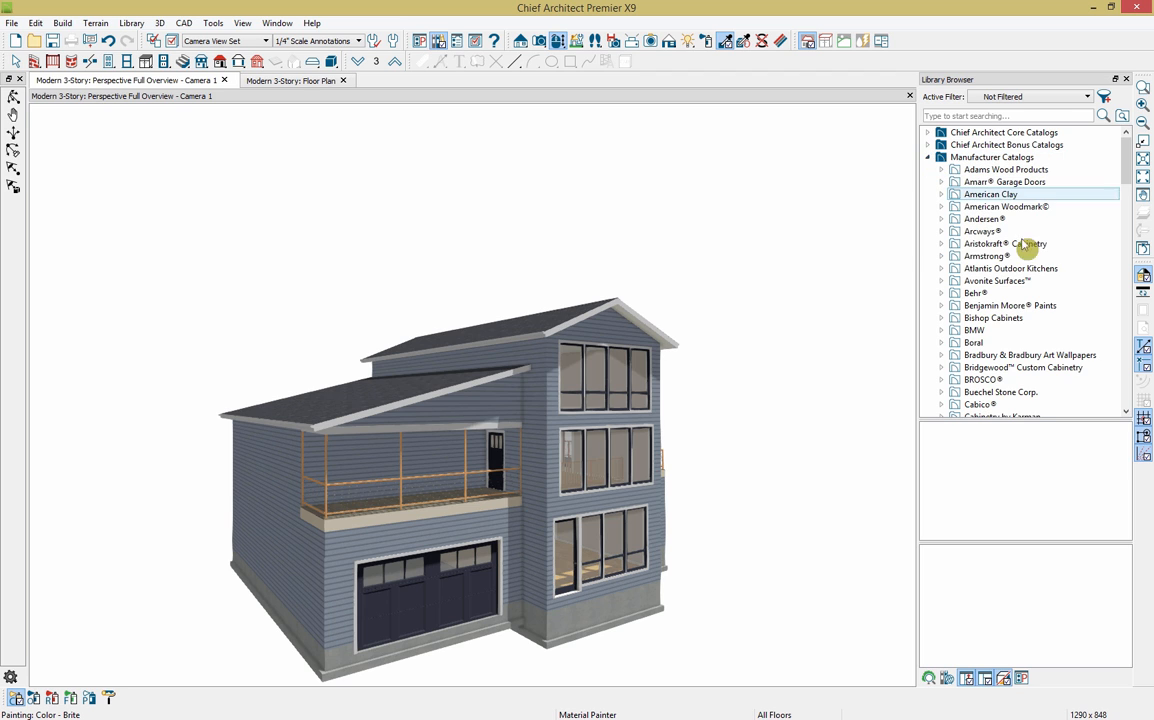
scroll(1066, 277, down, 1)
scroll(1066, 277, down, 2)
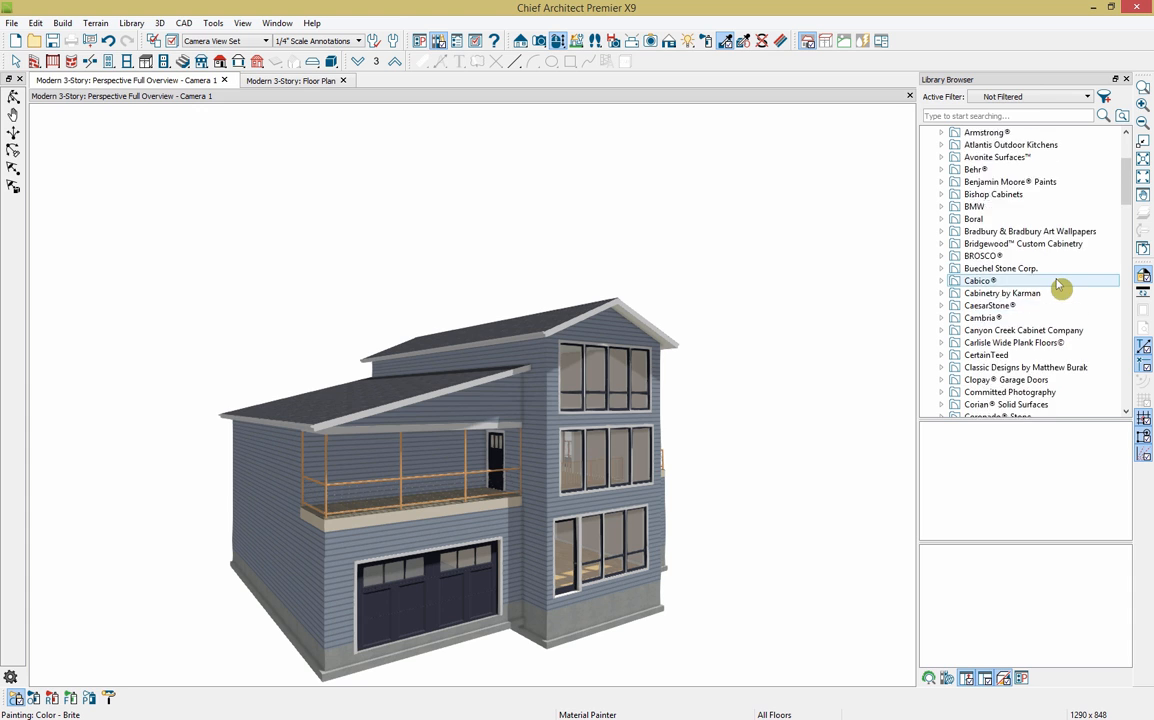
scroll(1060, 285, up, 4)
click(928, 158)
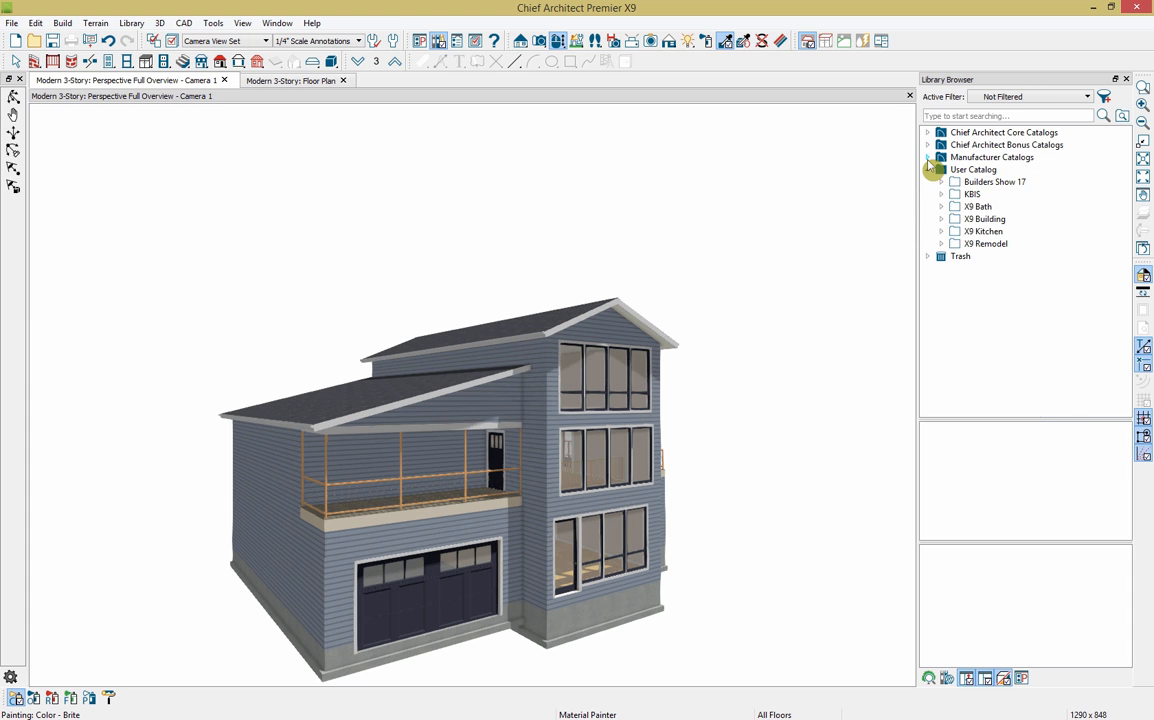
Step: Select the User Catalog and expand its X9 Building folder
click(958, 170)
right_click(997, 177)
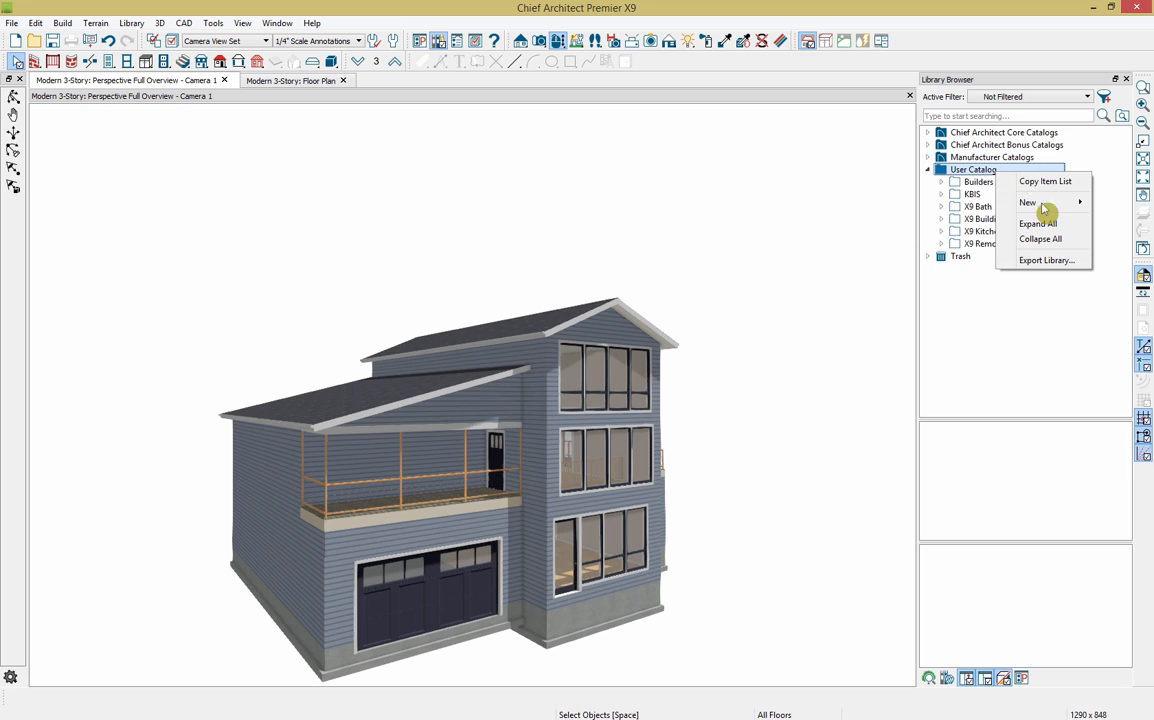
mouse_move(1047, 207)
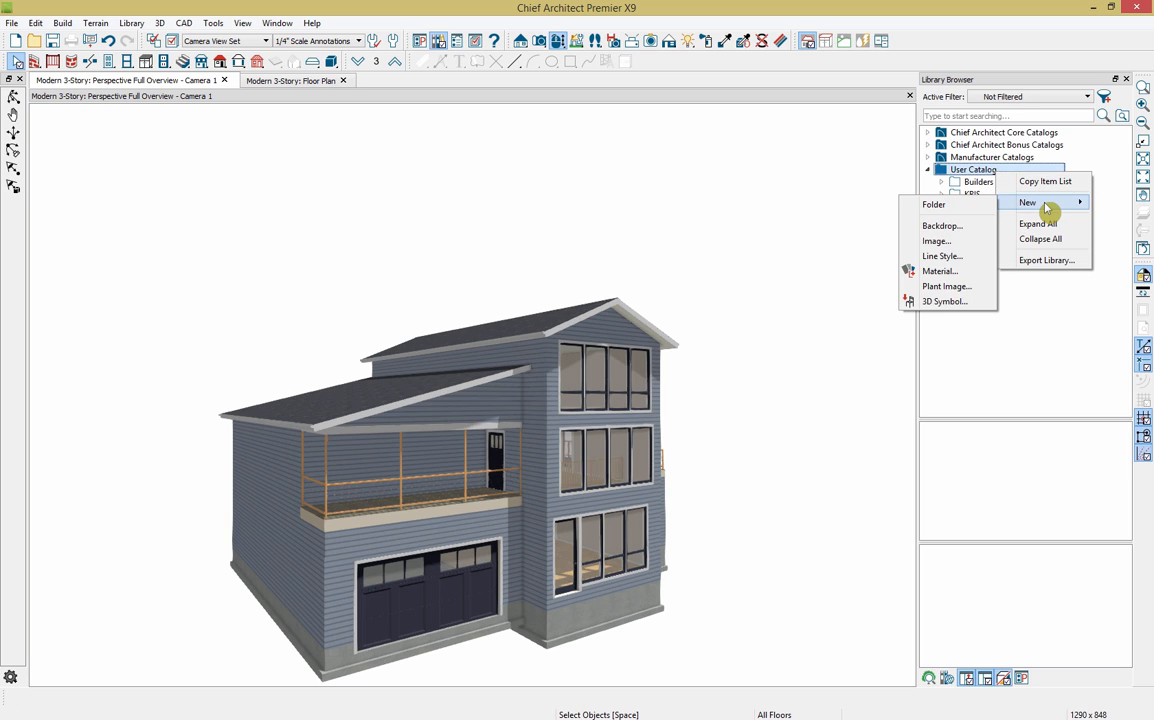
click(1052, 311)
click(1052, 311)
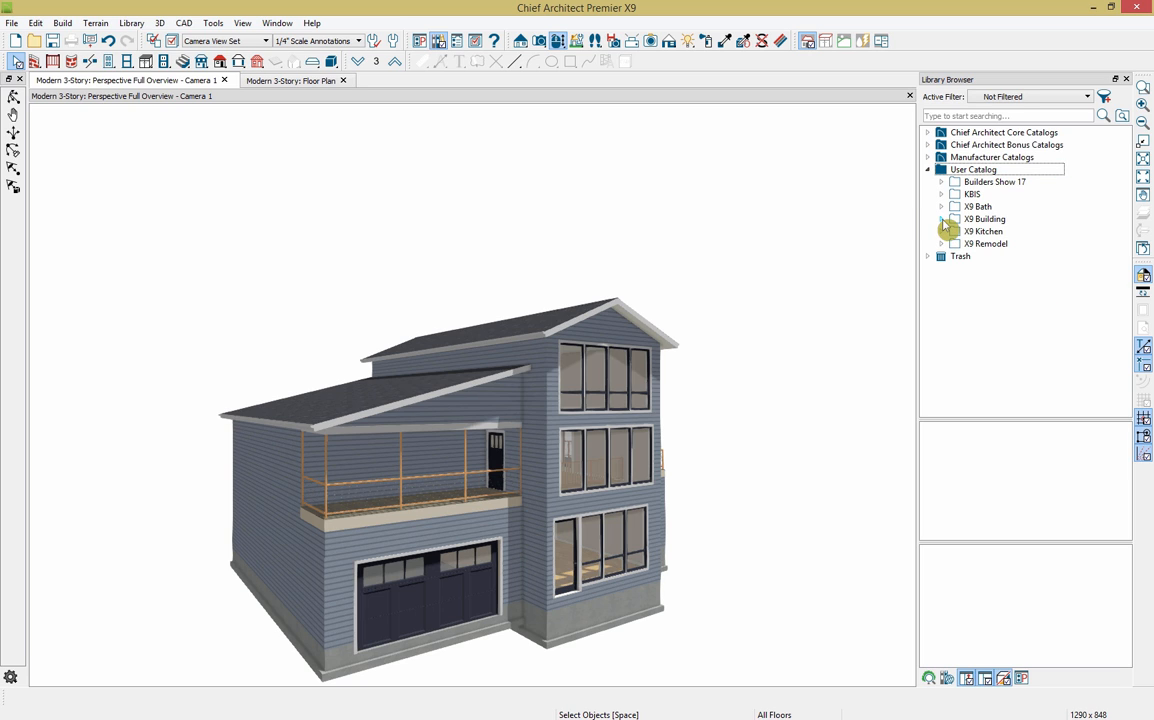
click(942, 219)
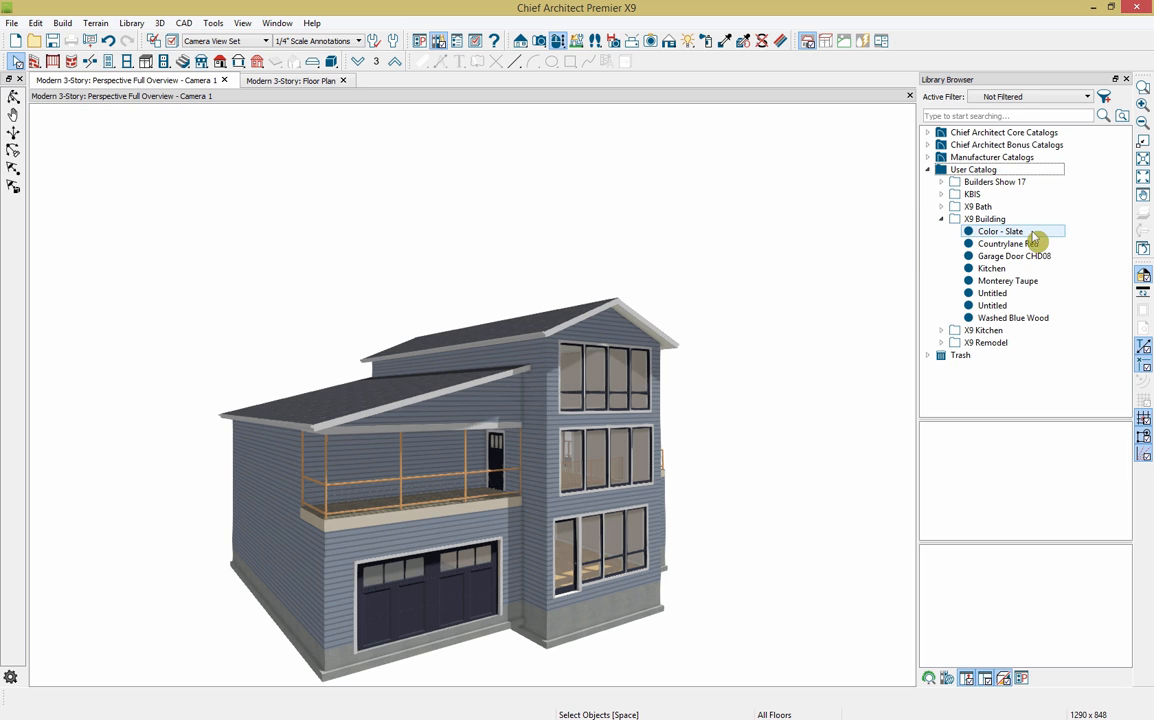
Step: Apply Countrylane Red to the upper, balcony, side and garage-front walls, then load Monterey Taupe
click(1010, 244)
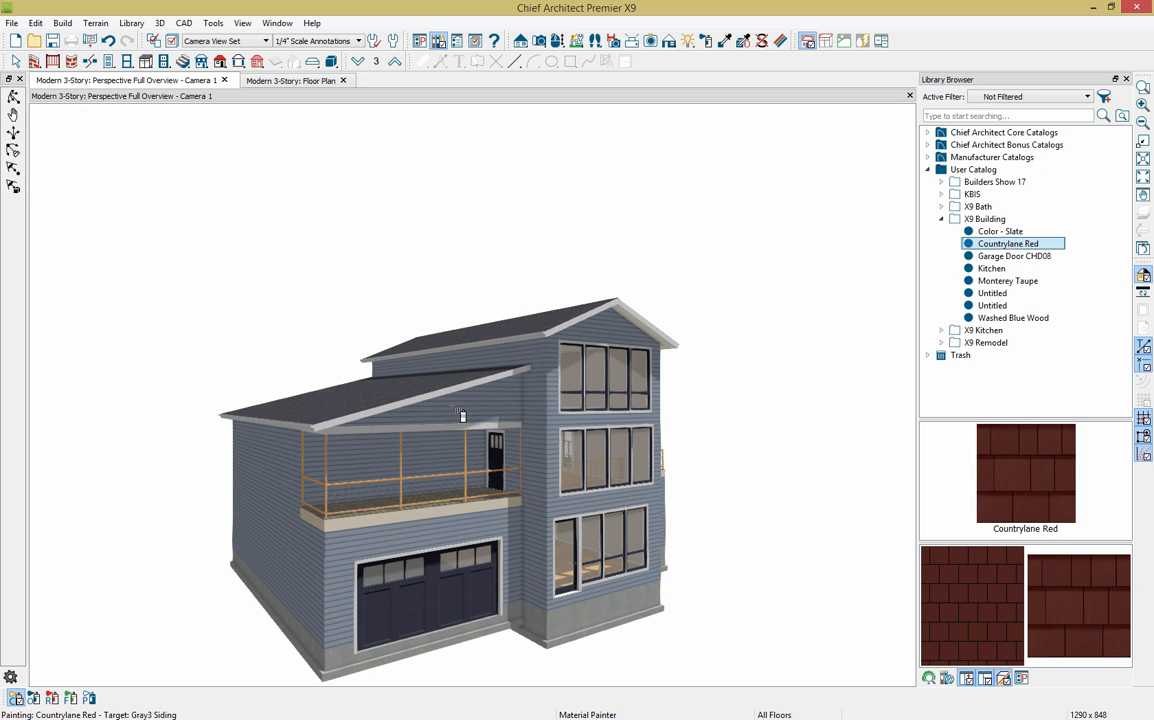
click(450, 368)
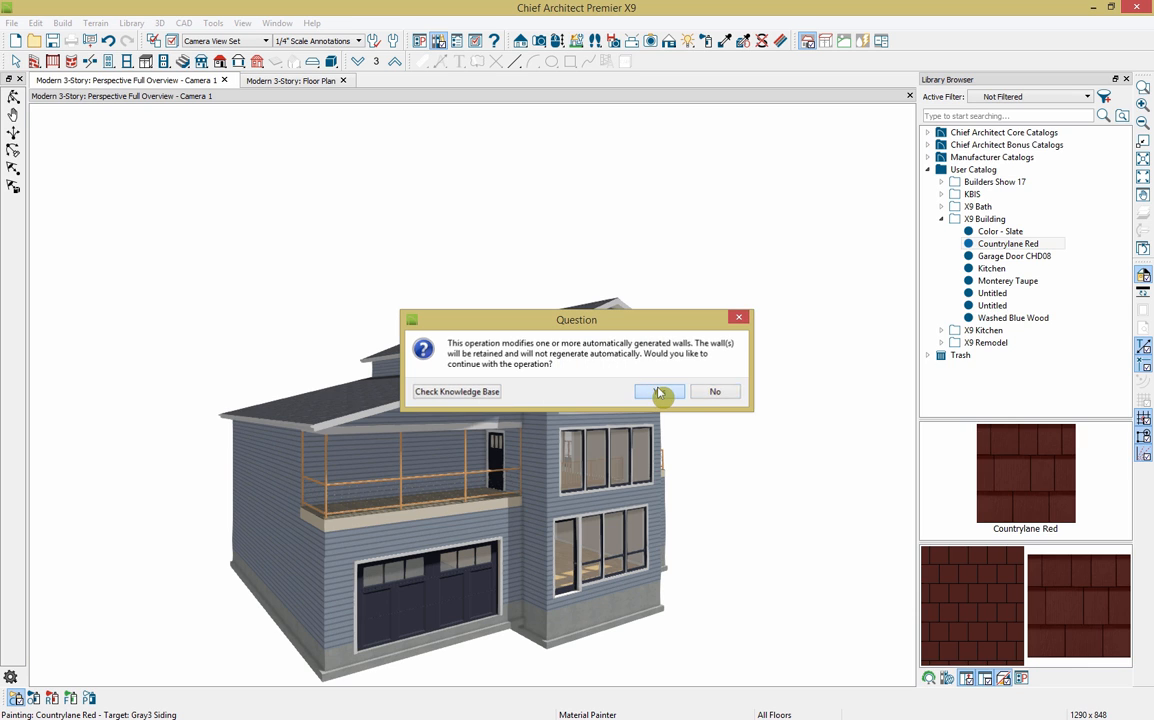
click(660, 392)
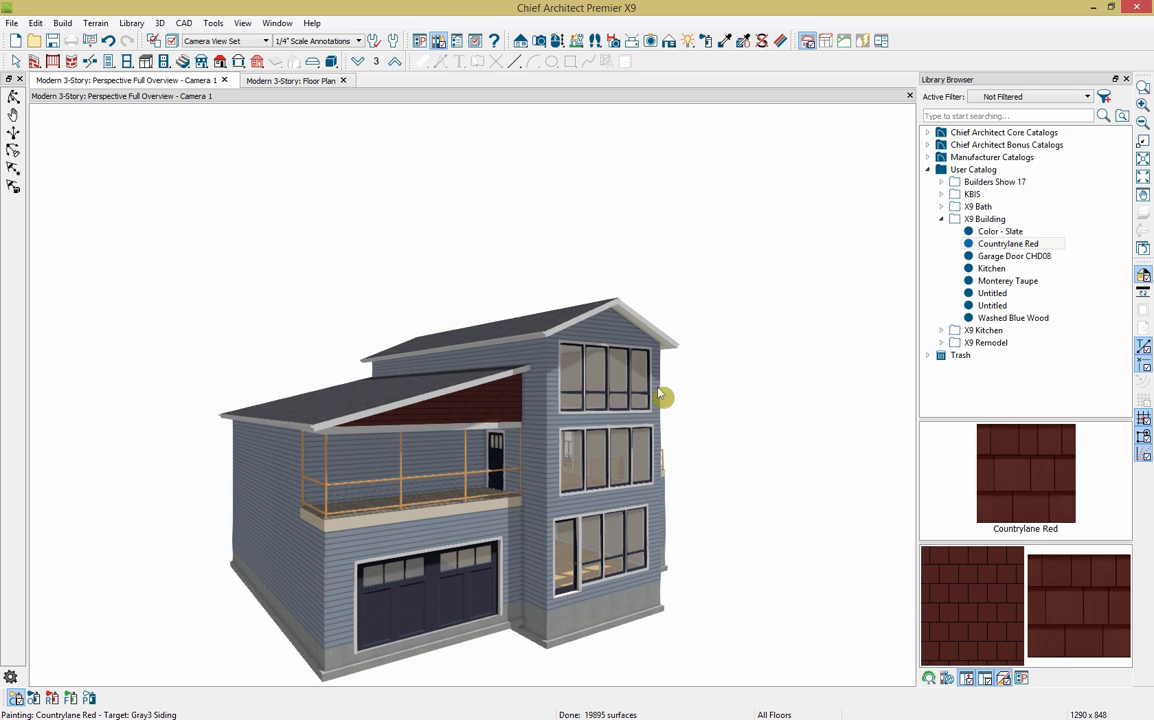
click(442, 462)
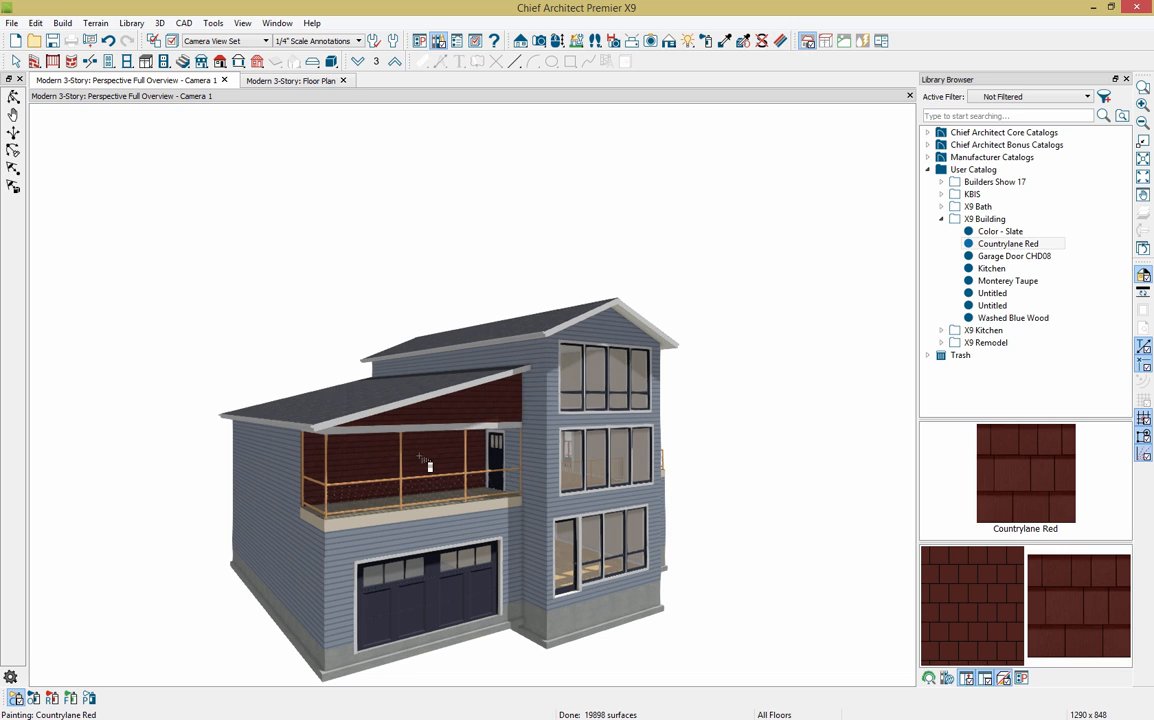
click(299, 486)
click(318, 574)
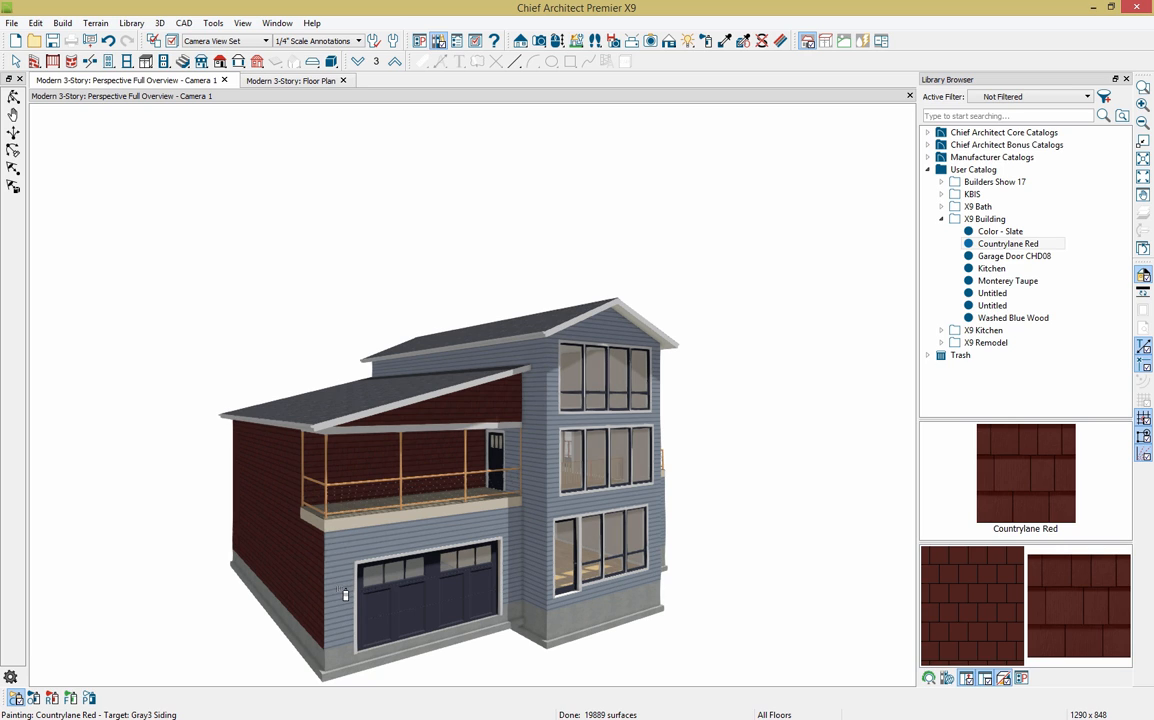
click(340, 590)
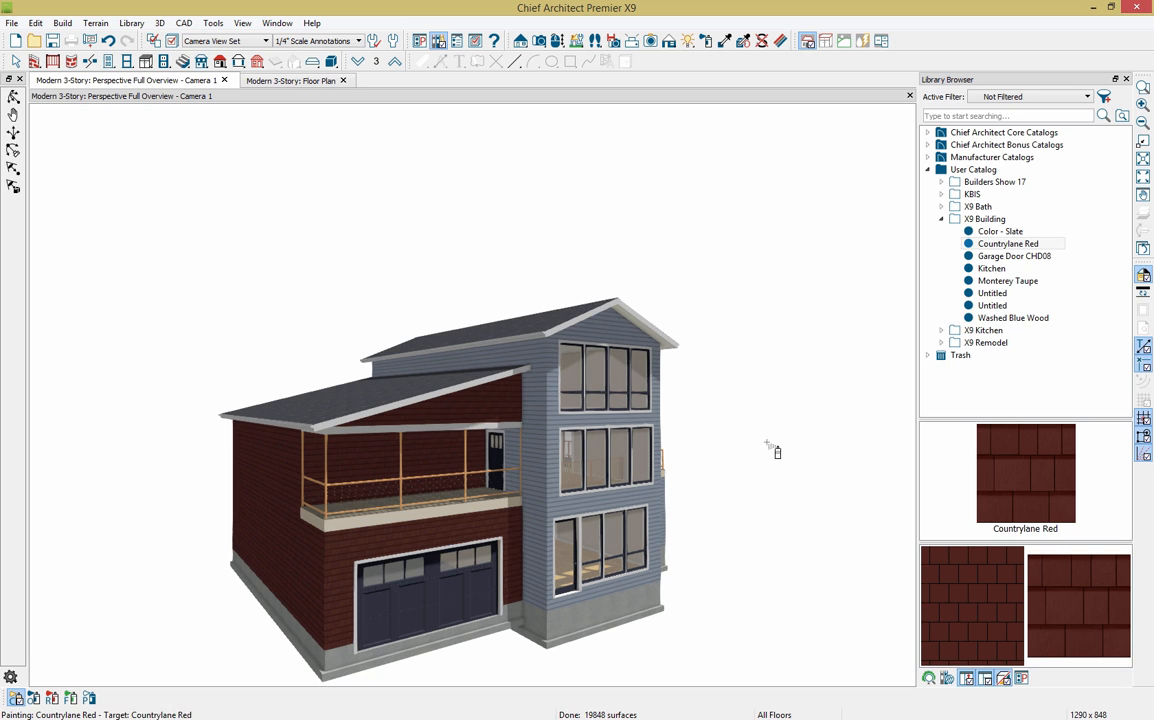
click(1004, 245)
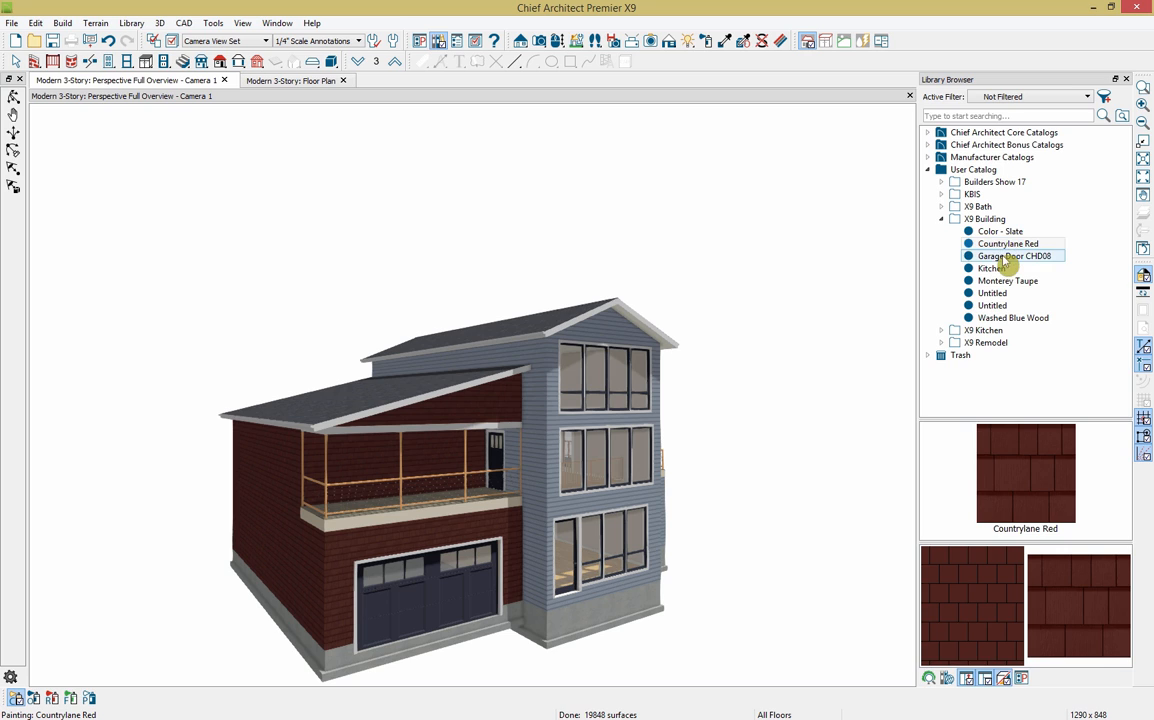
click(1007, 283)
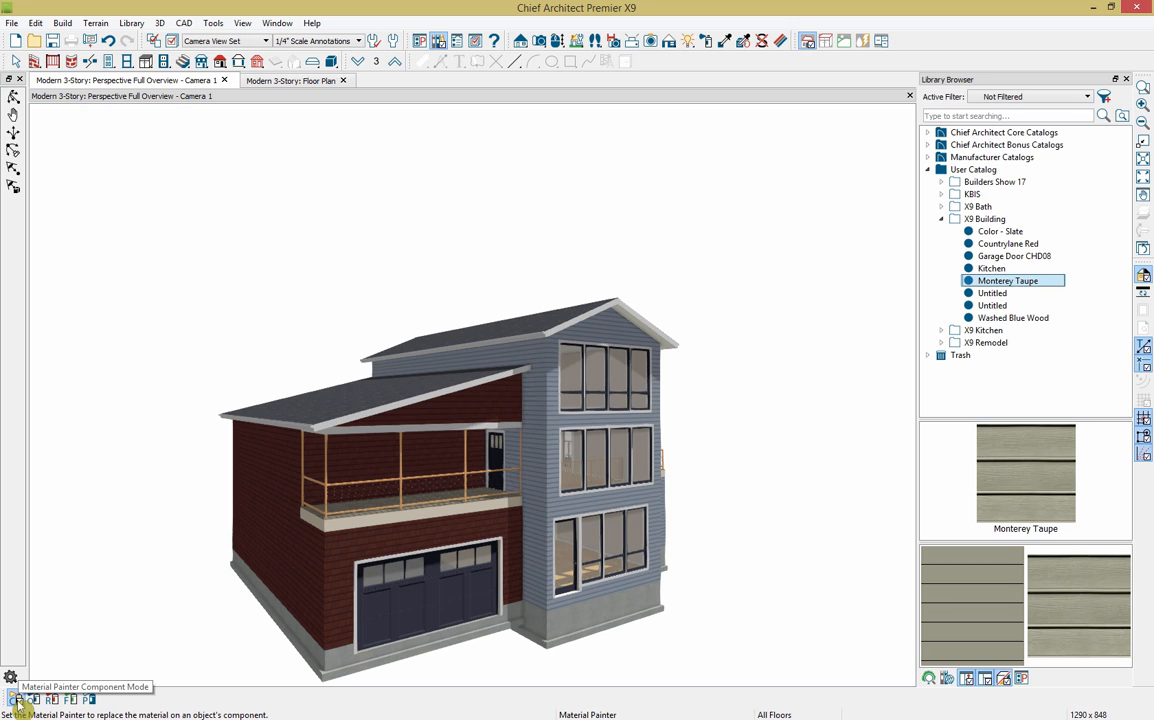
Step: Replace the blue-gray siding plan-wide with Monterey Taupe and orbit to check the other side
click(90, 699)
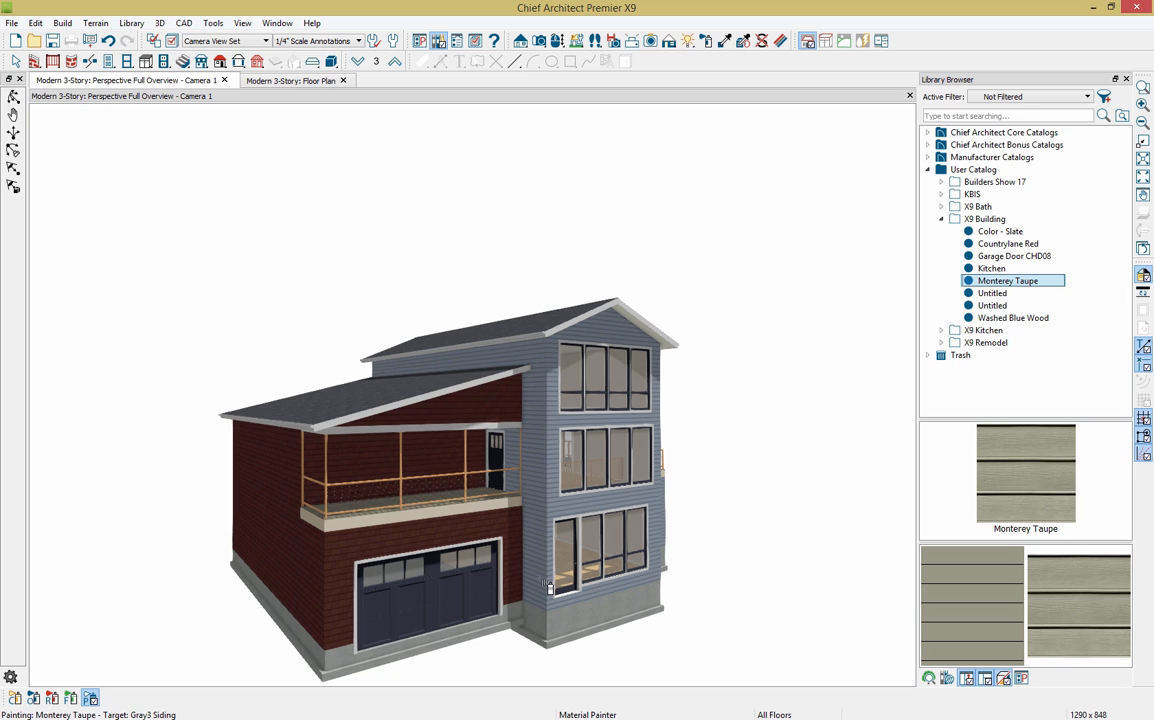
click(556, 400)
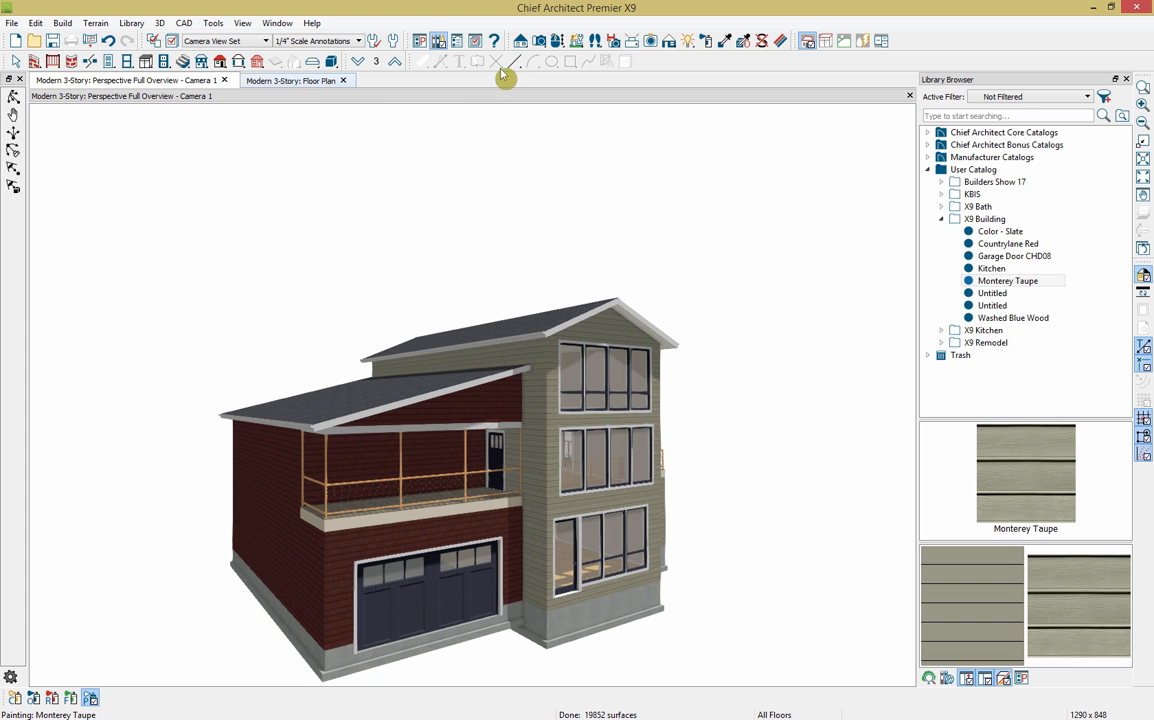
click(553, 43)
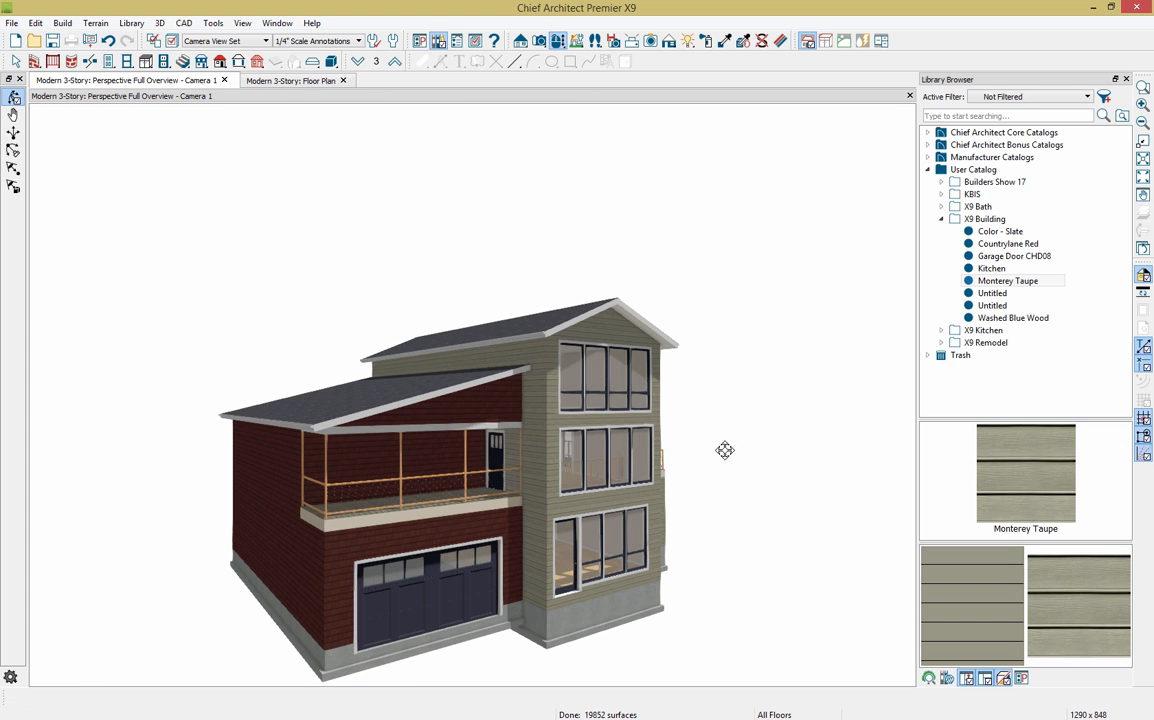
drag(680, 430, 538, 428)
click(956, 491)
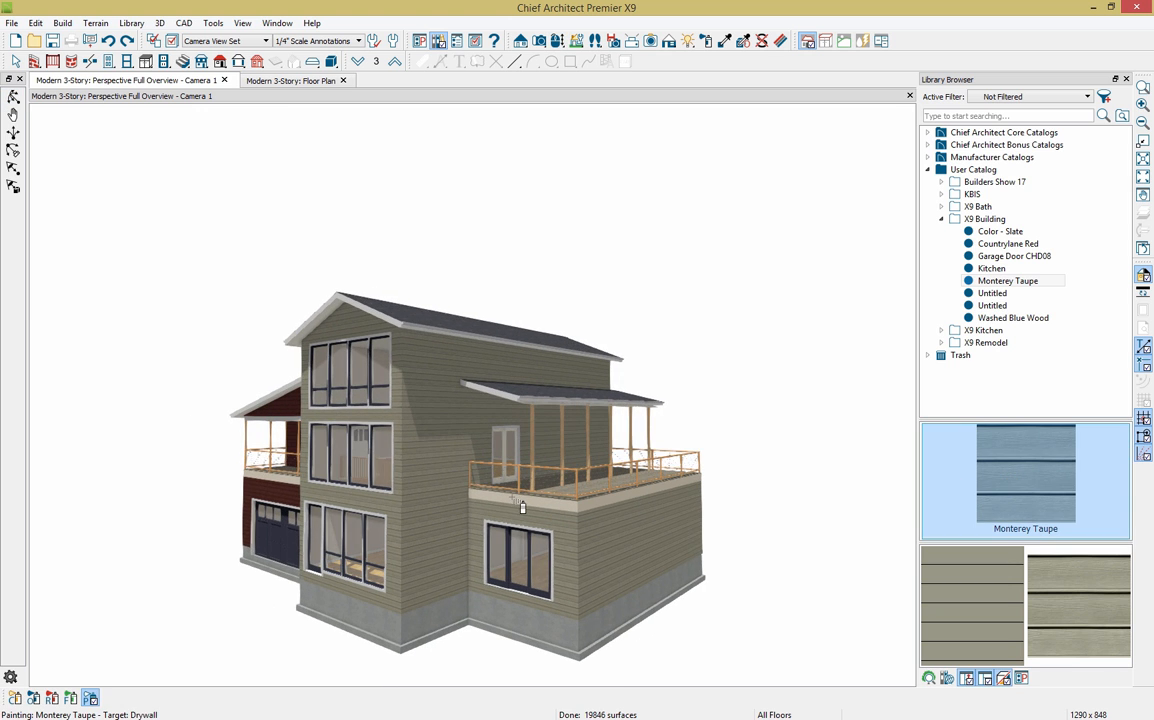
Step: Switch painting to single-component mode and load Countrylane Red from the library
click(15, 699)
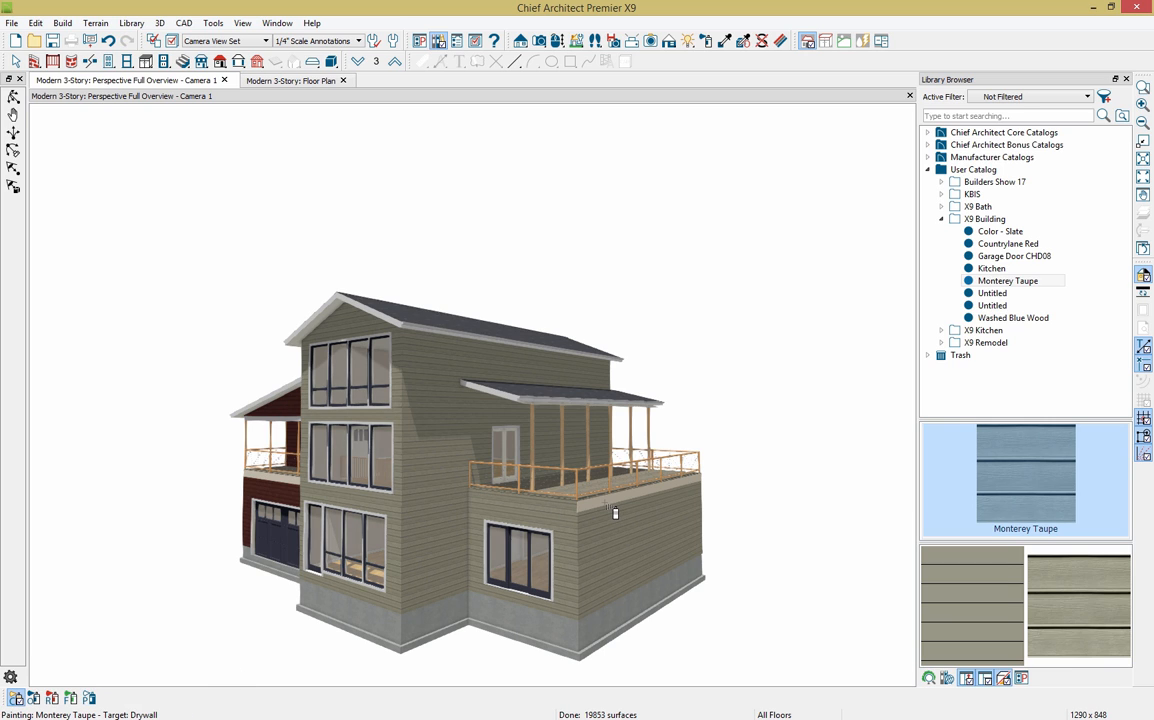
click(1010, 256)
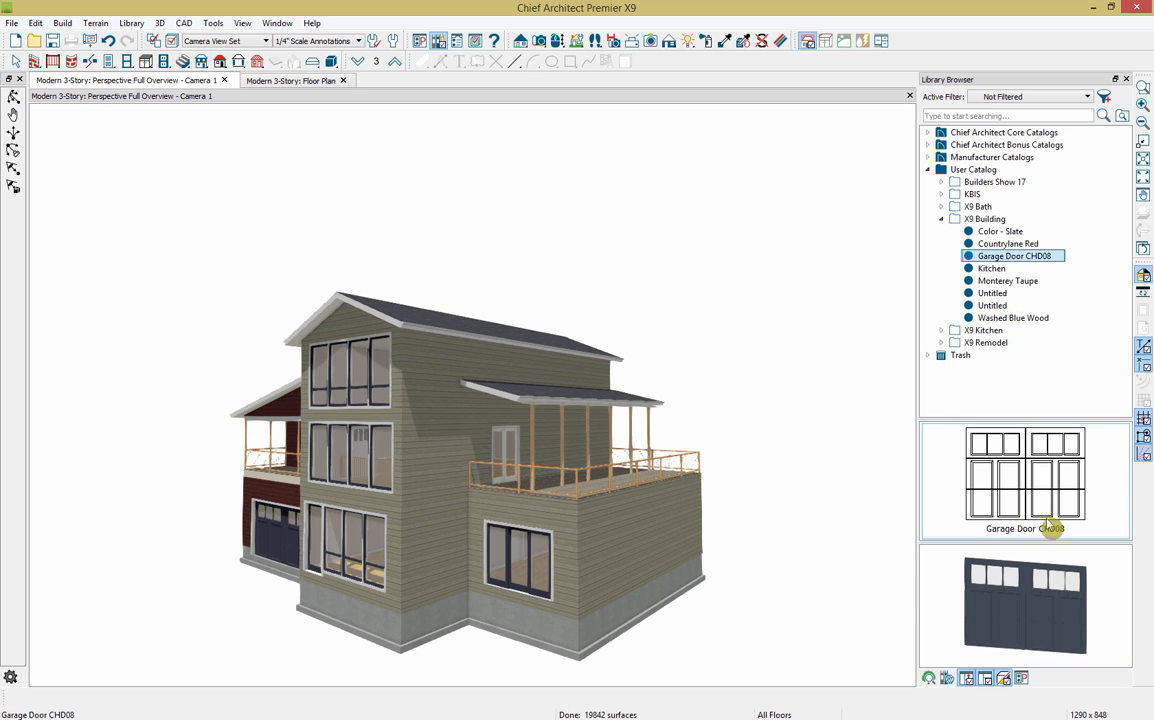
click(1000, 244)
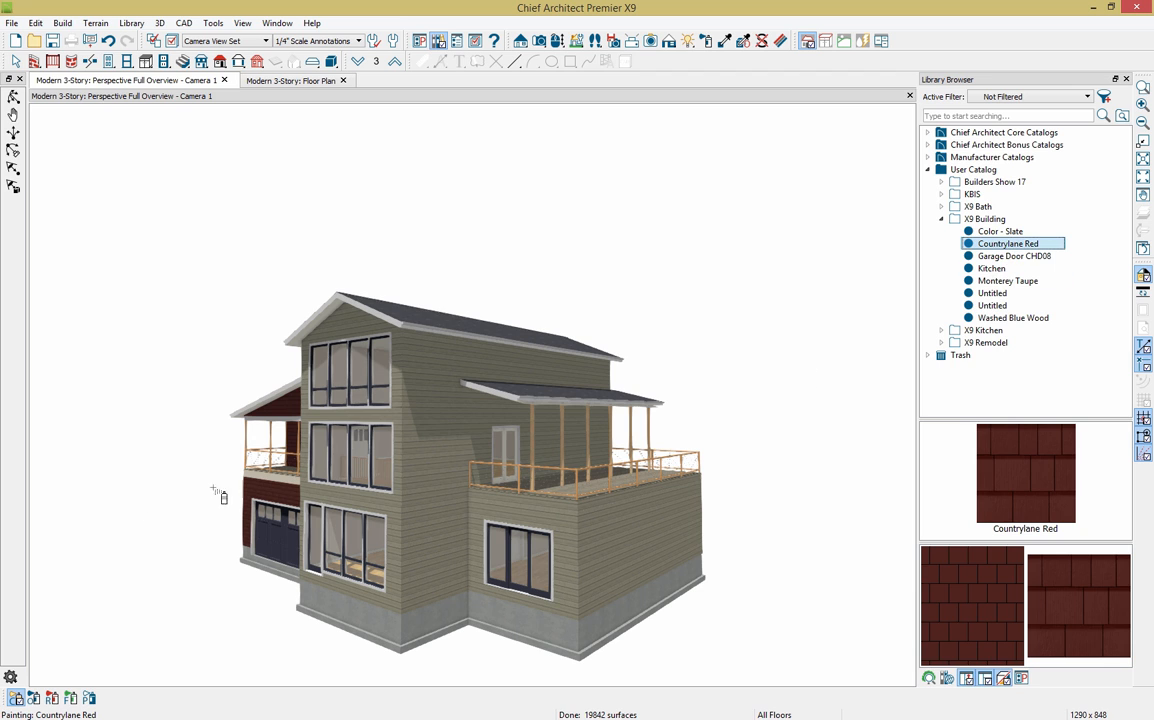
Step: Paint the porch wall and the band under the porch deck Countrylane Red
click(245, 437)
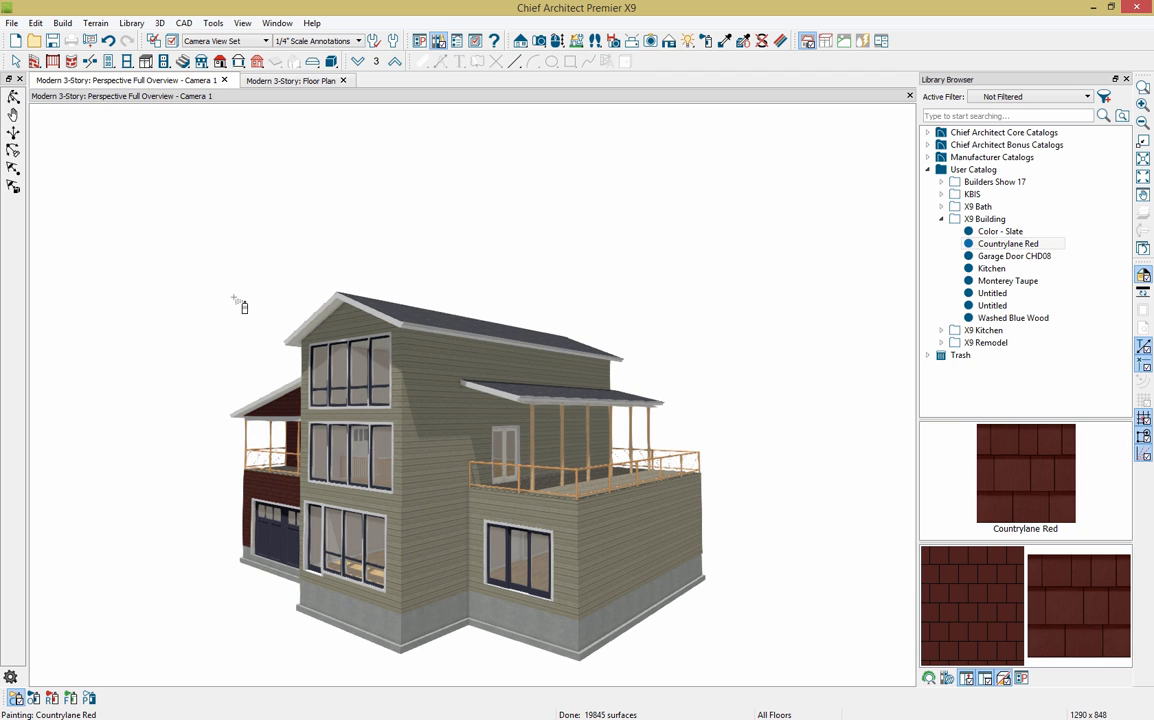
click(558, 43)
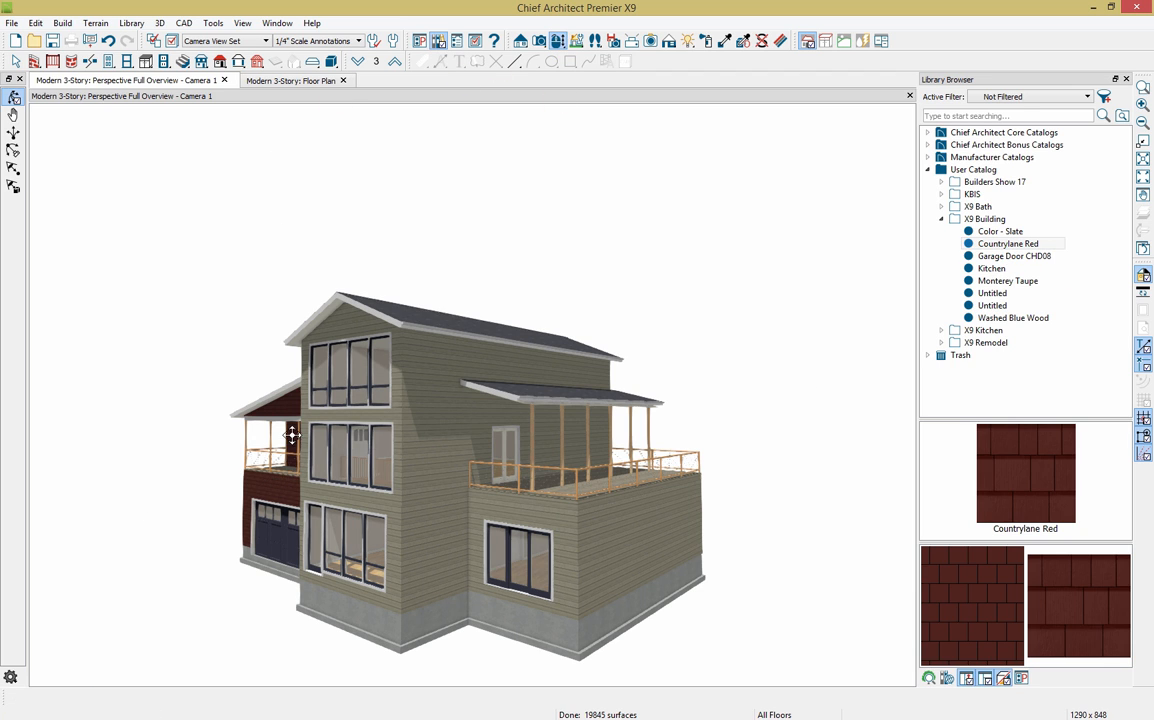
drag(292, 434, 494, 440)
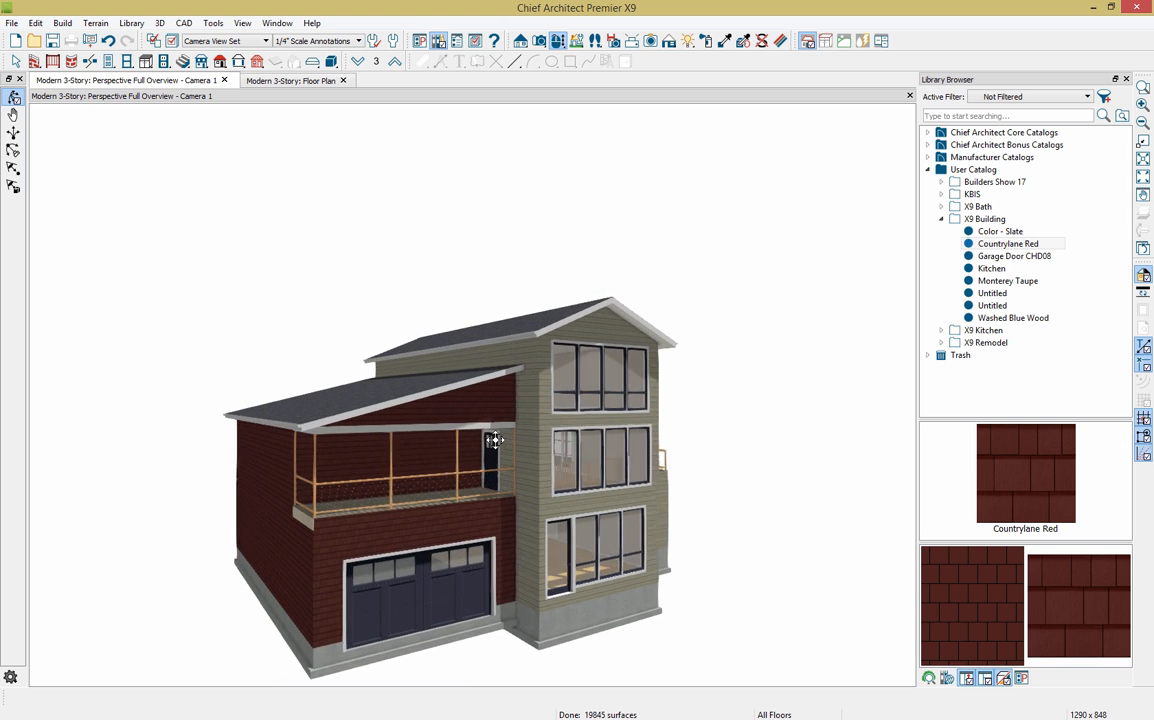
click(937, 435)
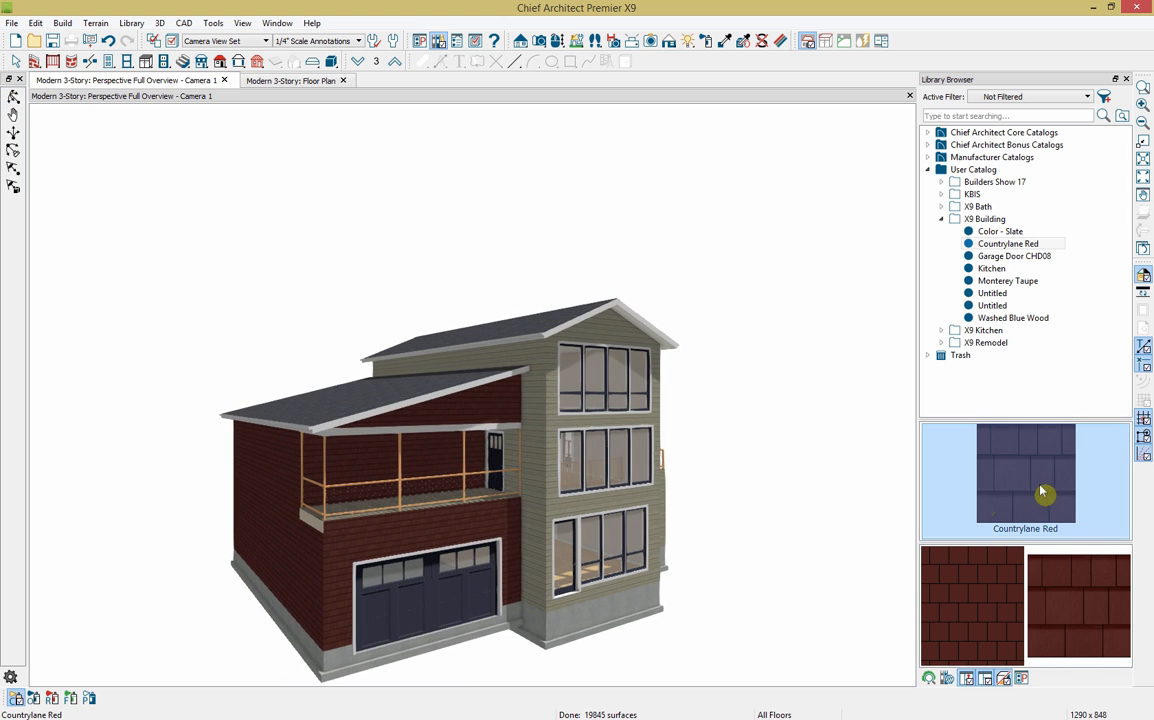
click(328, 535)
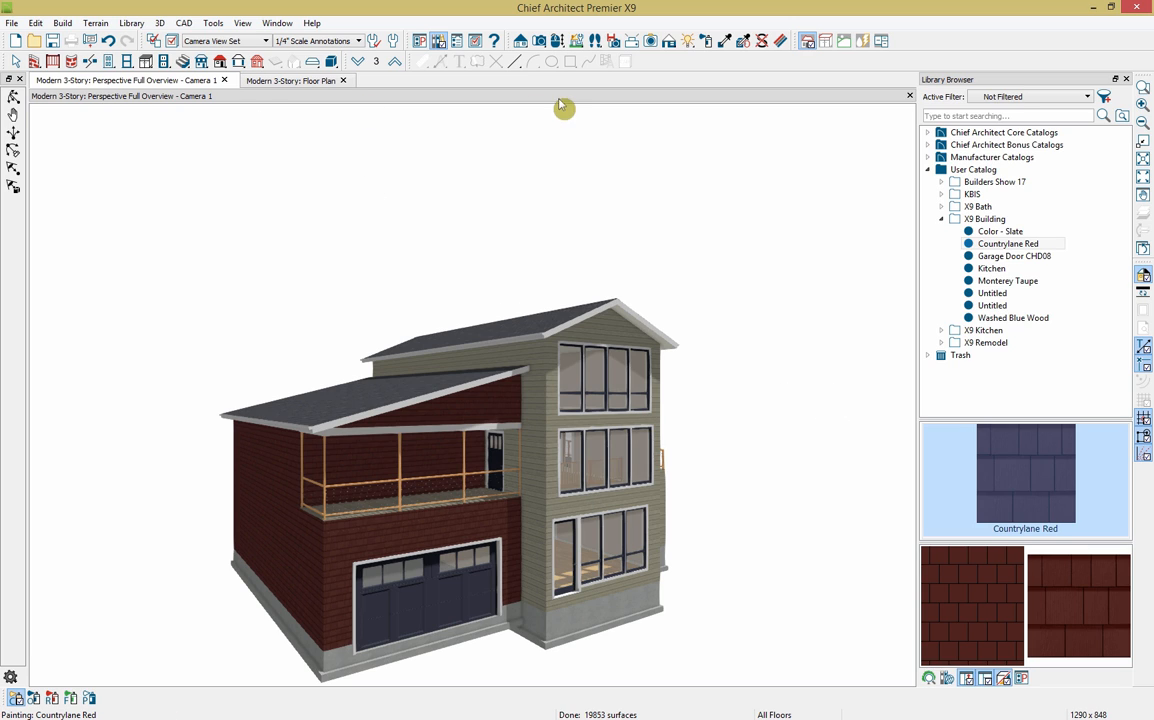
Step: Orbit and pan the 3D view to show the house's deck side
click(557, 41)
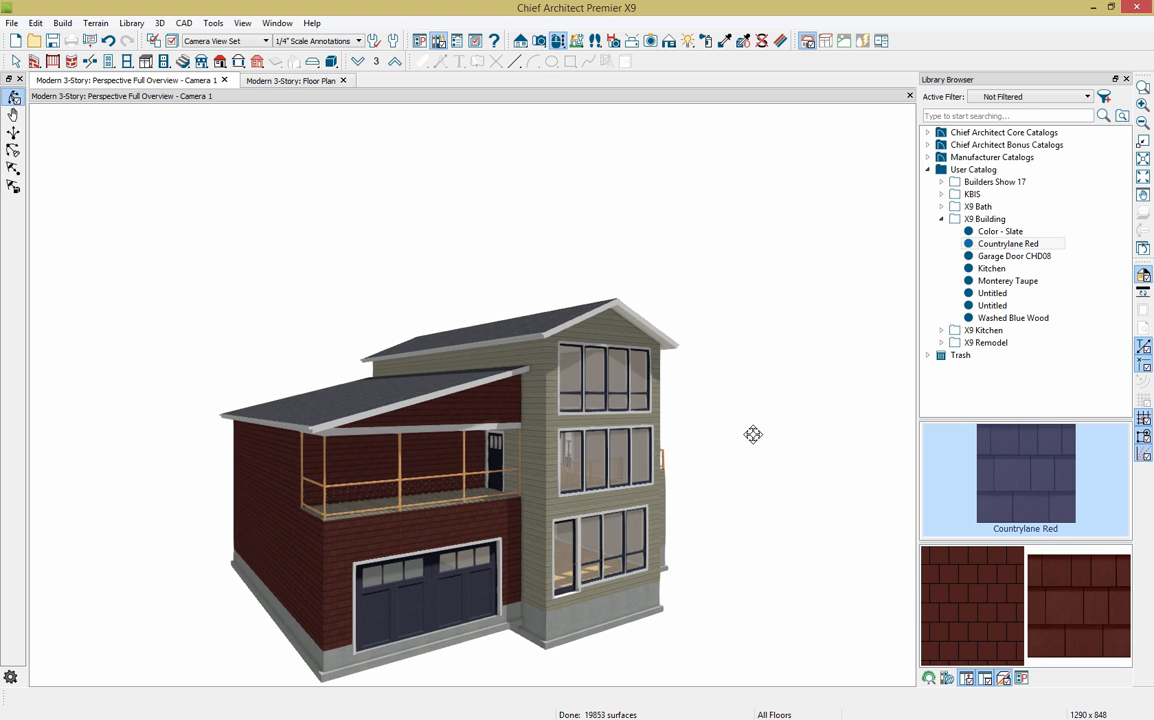
drag(753, 434, 613, 444)
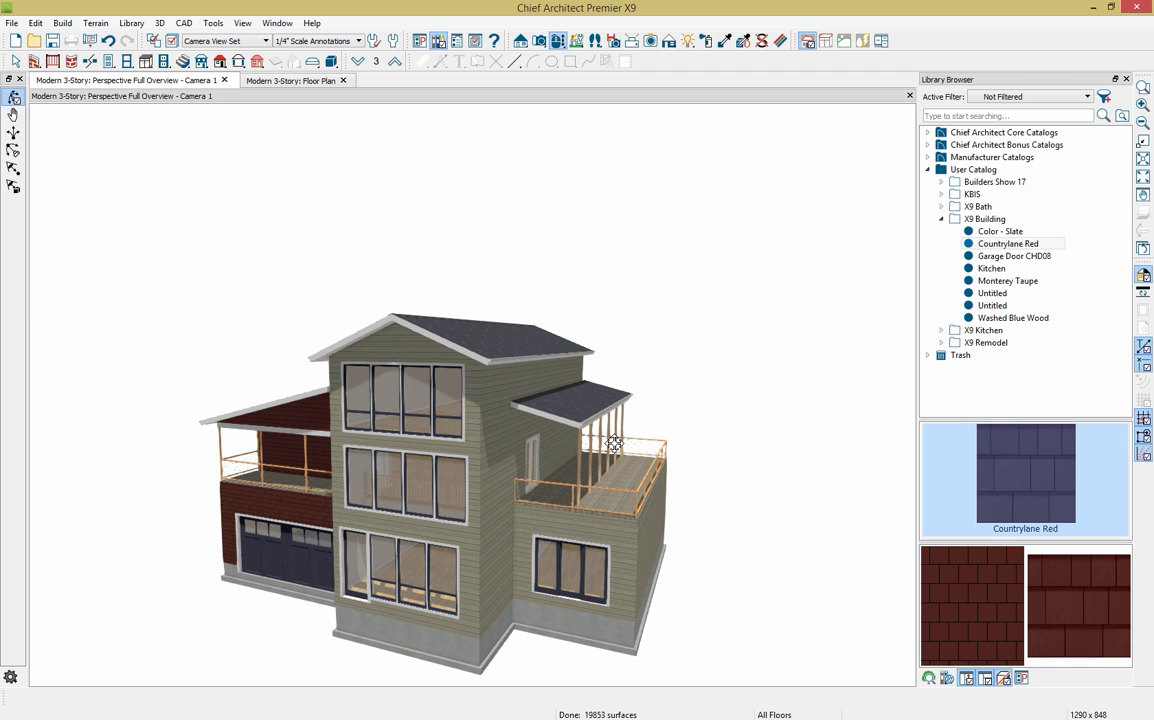
drag(695, 569, 702, 498)
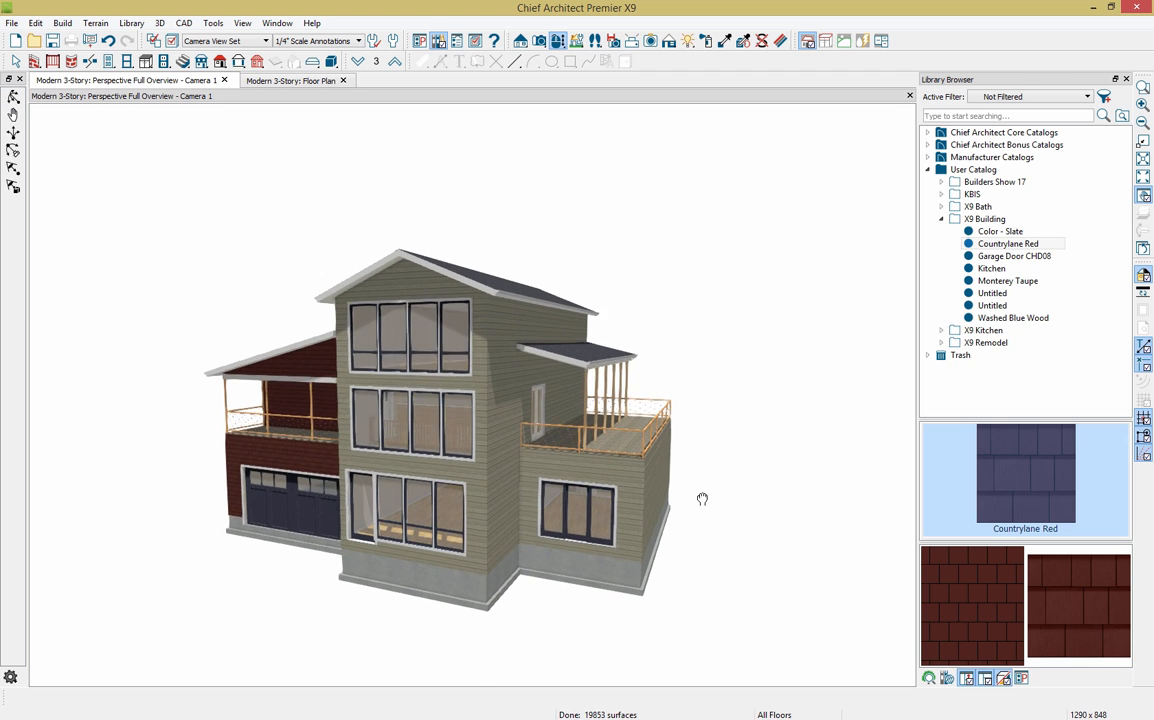
middle_drag(702, 499, 702, 498)
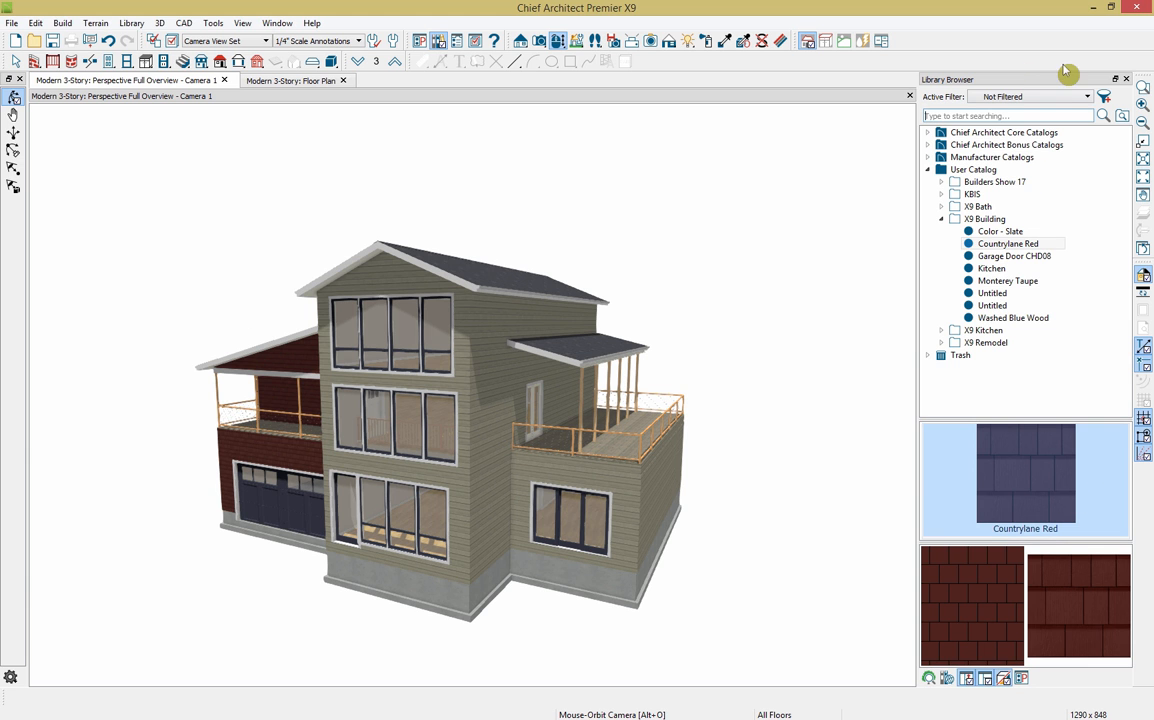
Step: In the floor plan, create a terrain perimeter and move it up over the house
click(1127, 80)
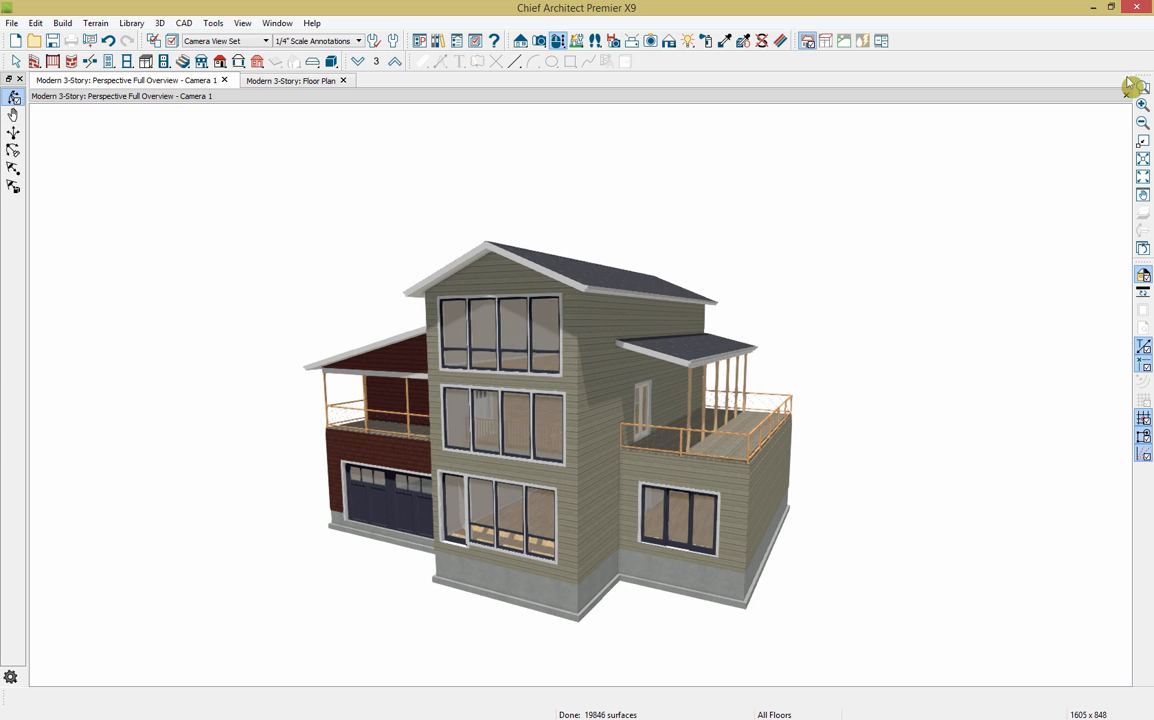
click(274, 84)
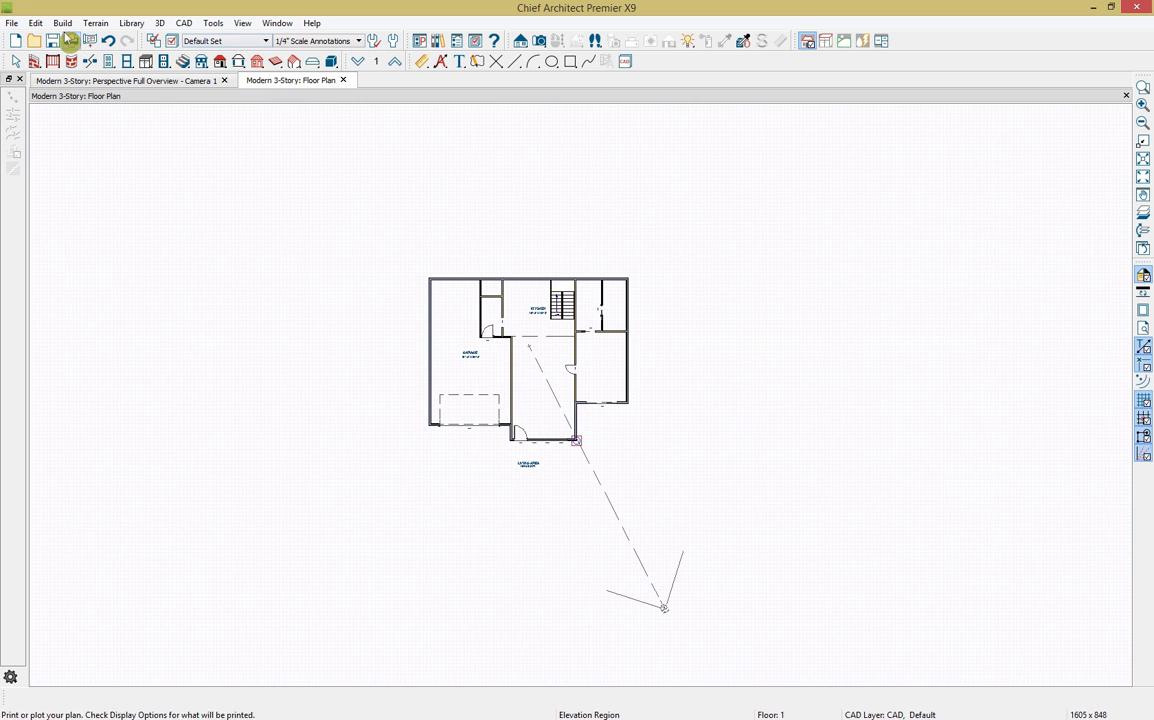
click(97, 24)
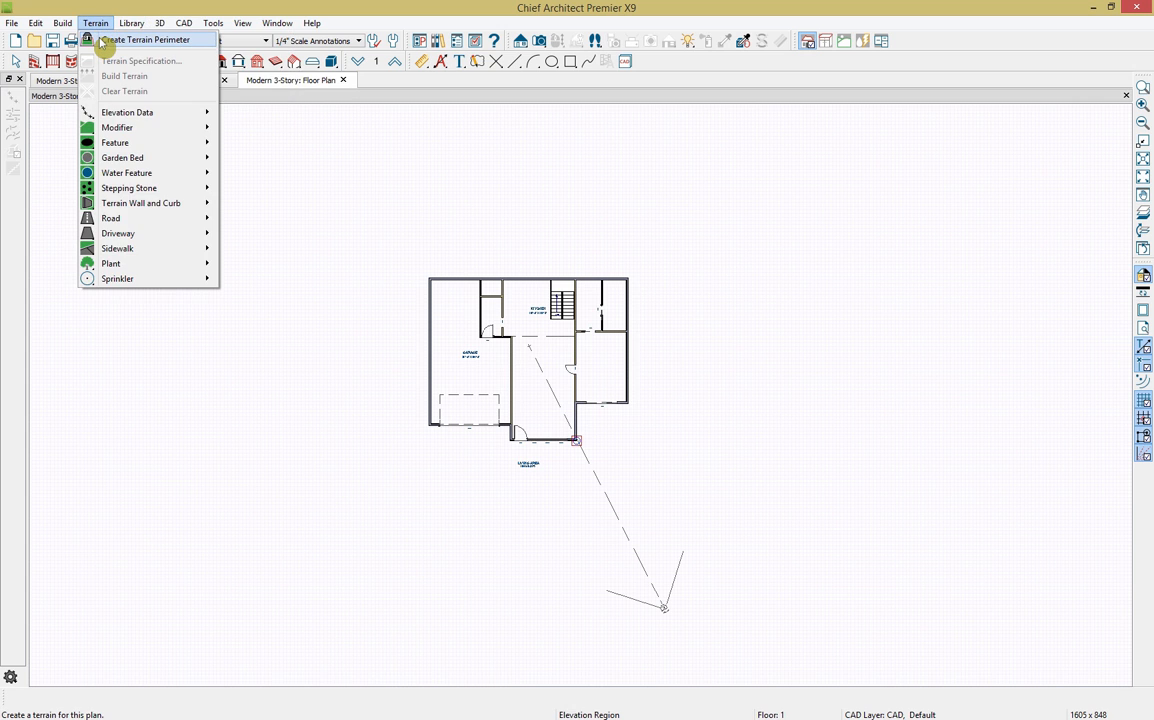
click(101, 41)
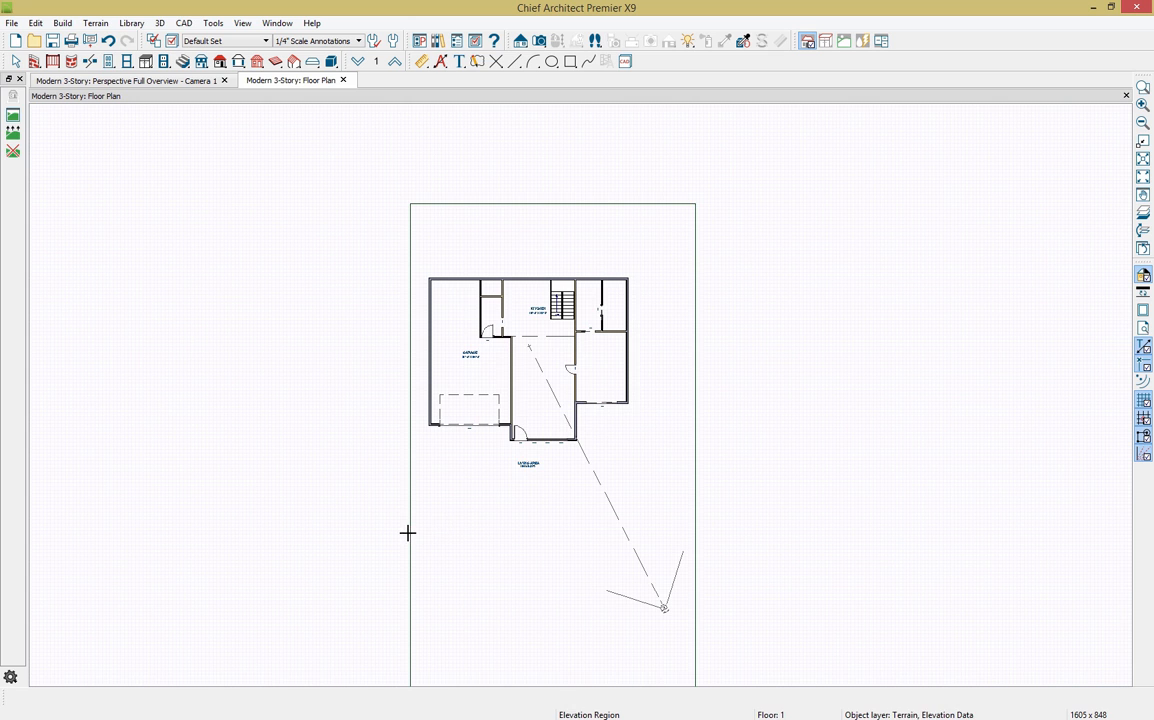
click(452, 537)
drag(551, 446, 541, 371)
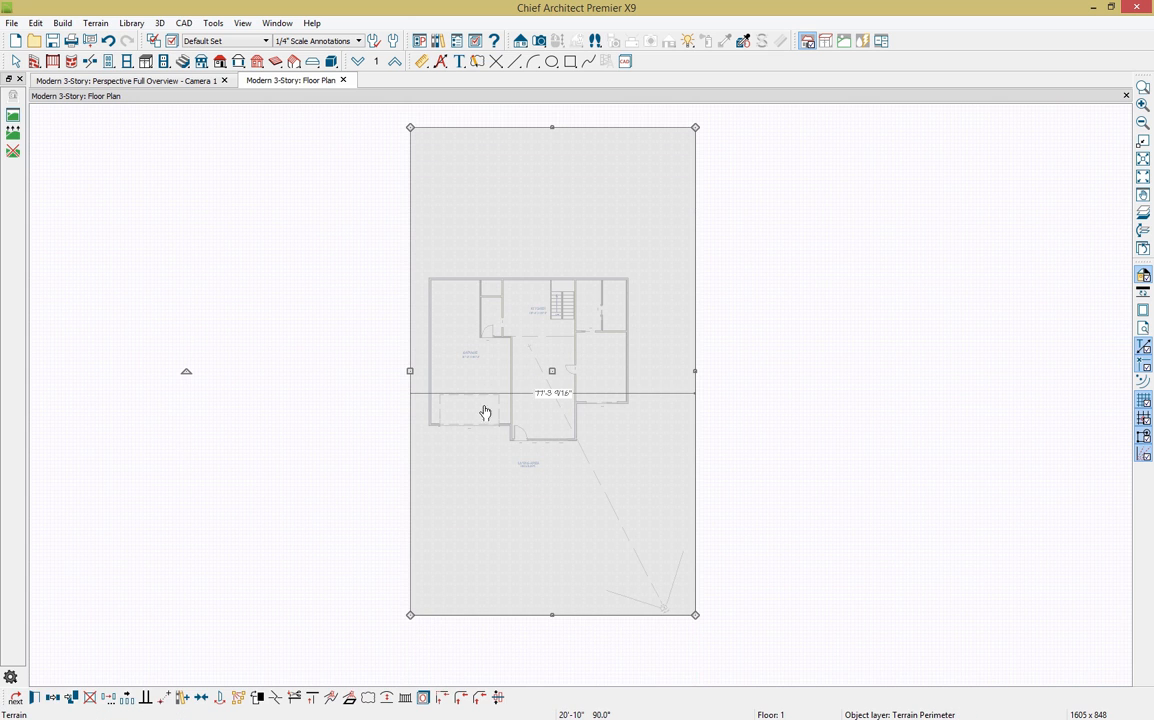
Step: Place the terrain's left edge 35' from the house wall, delete the dimension, and return to Camera 1
click(422, 61)
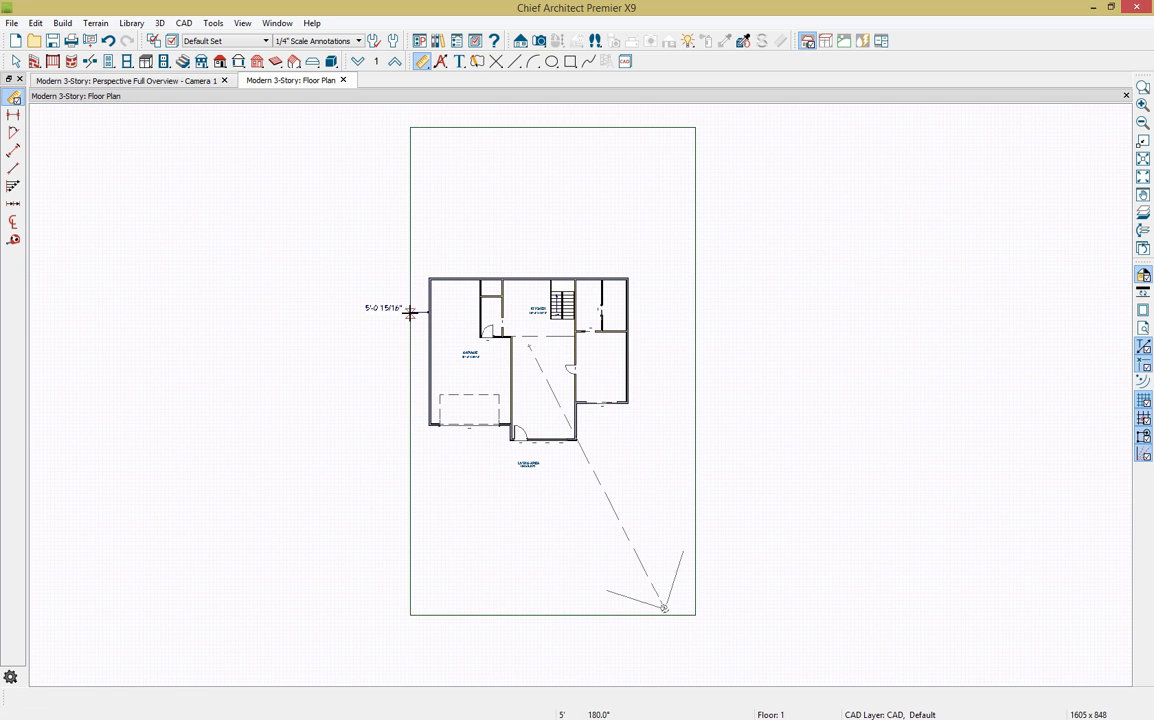
click(410, 316)
click(390, 311)
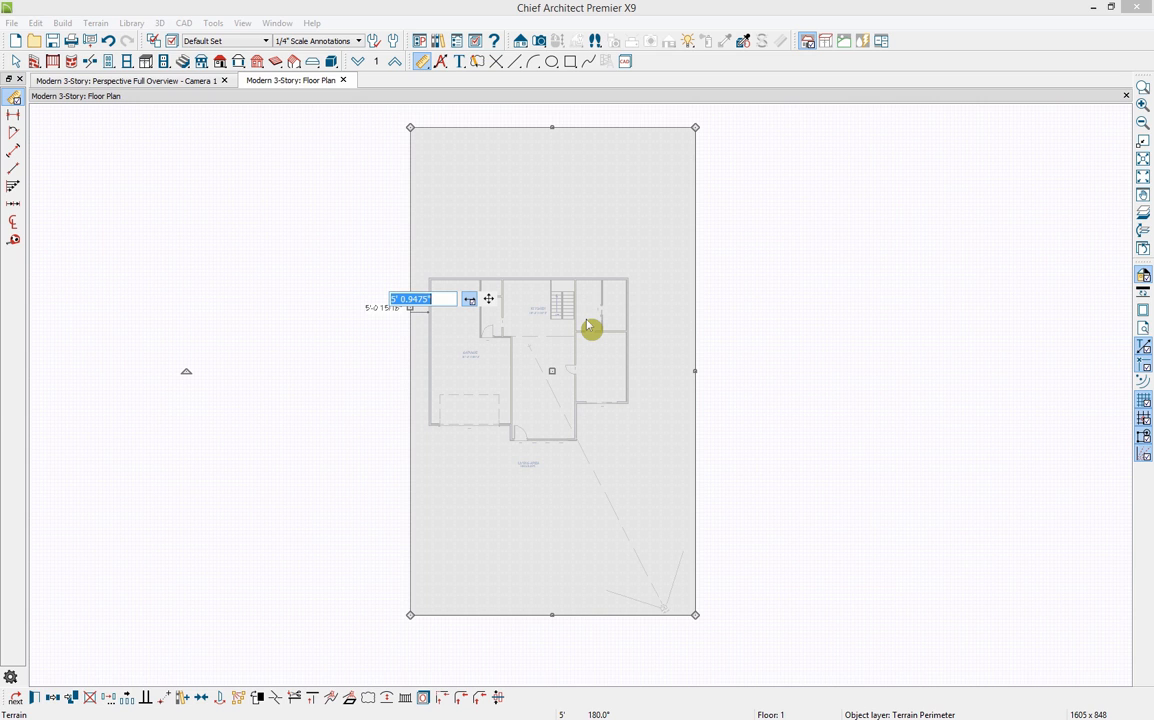
text(35)
key(Return)
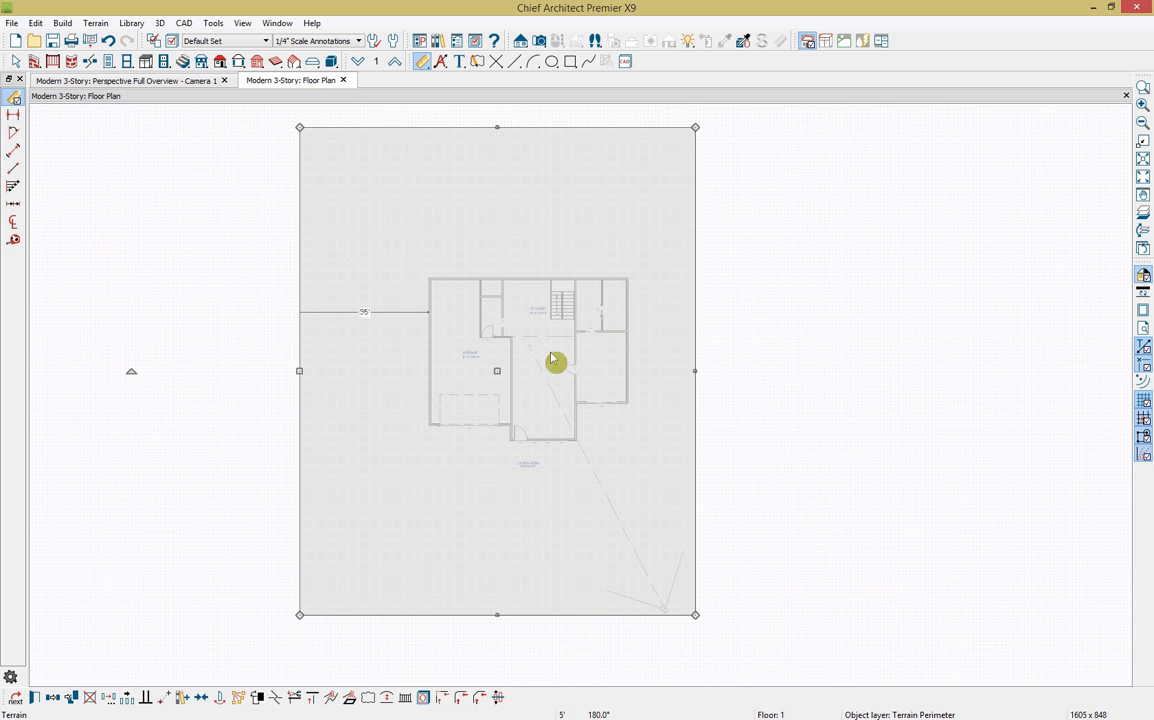
click(408, 313)
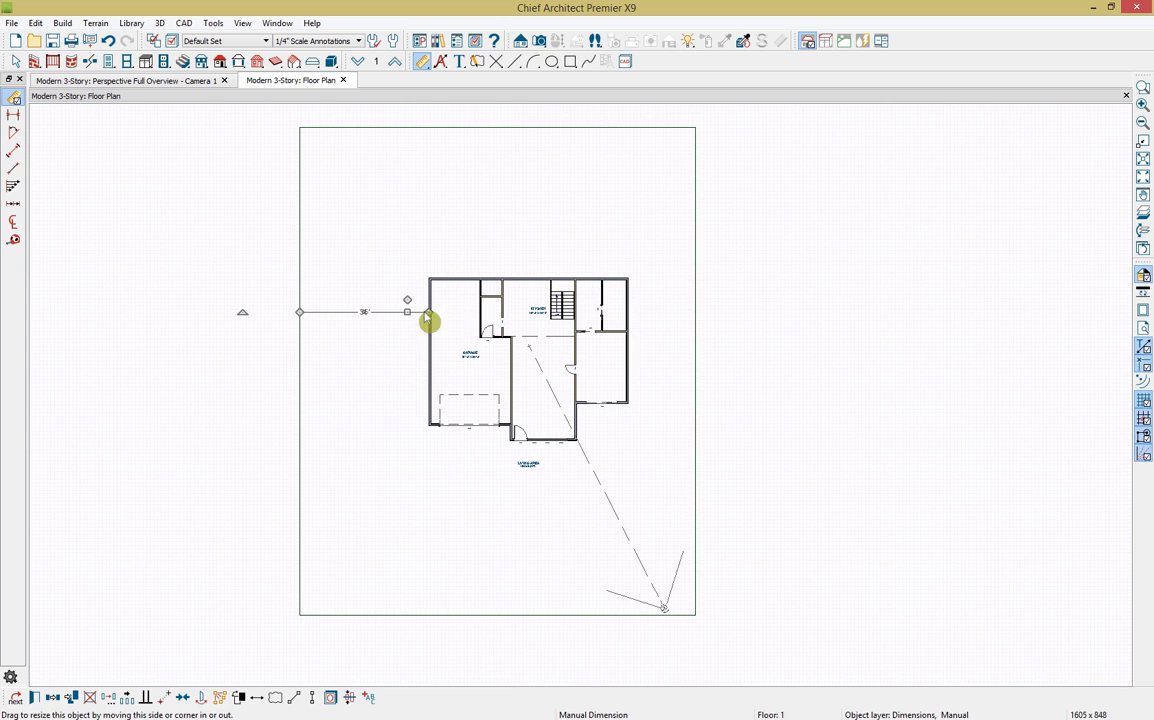
key(Delete)
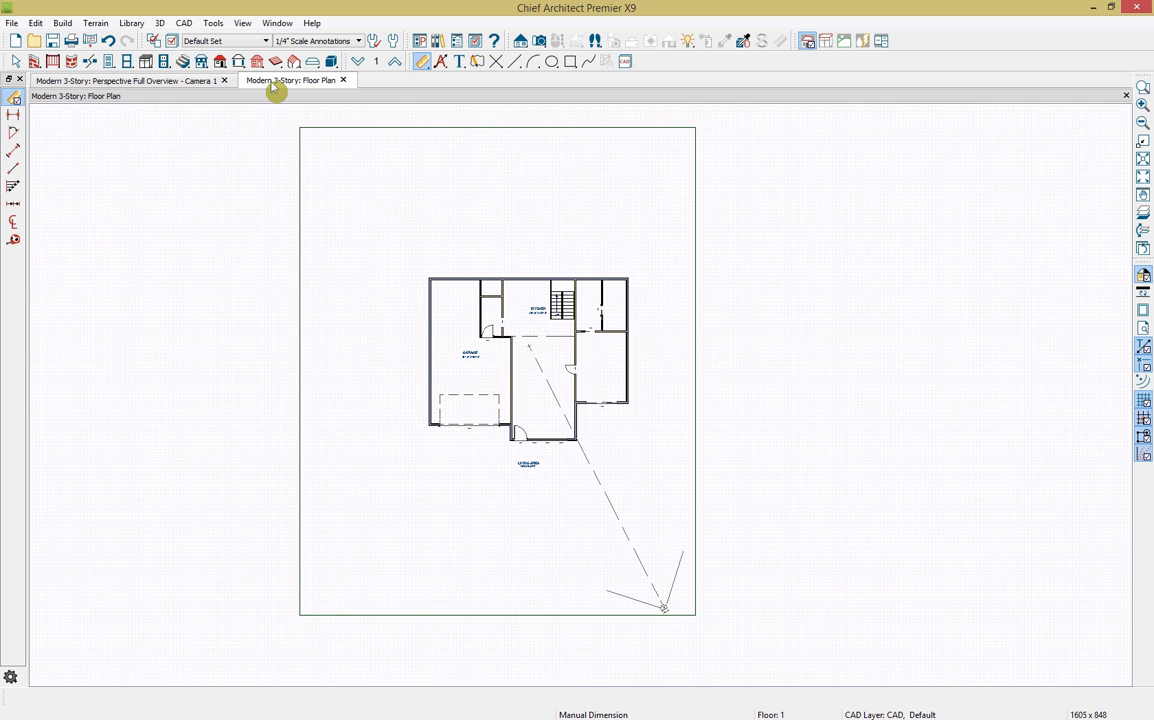
click(180, 81)
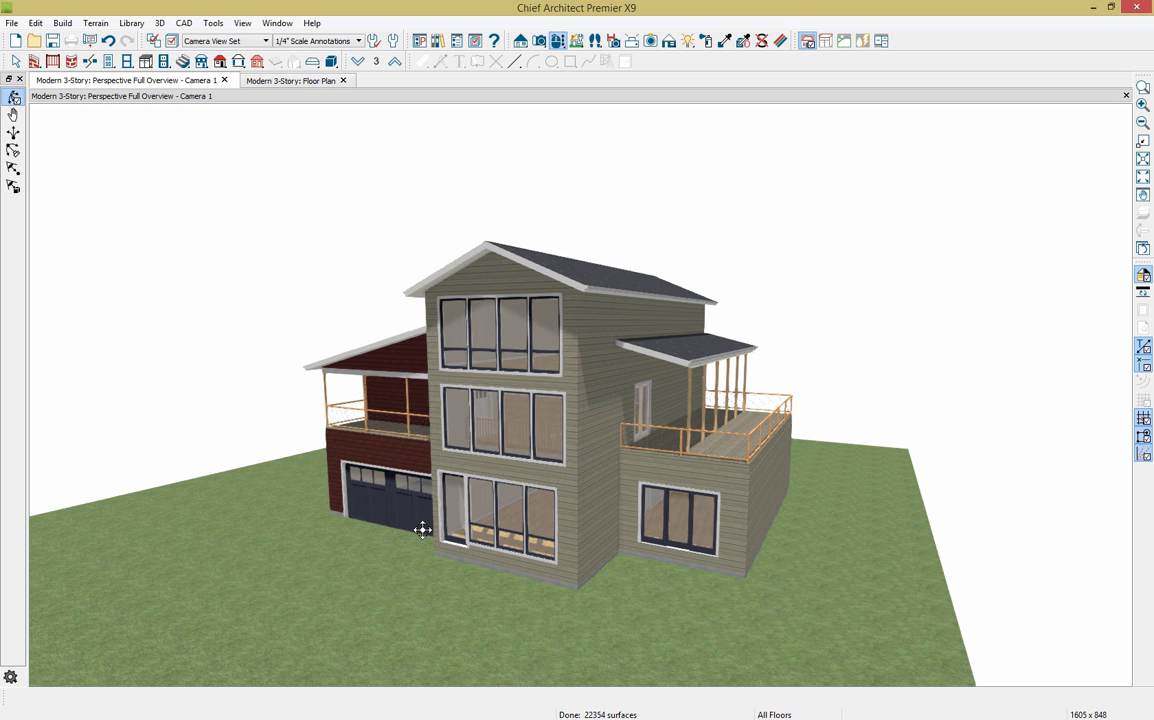
Step: In the floor plan, draw two flat elevation regions: one across the top of the site, one across the lower site
click(305, 83)
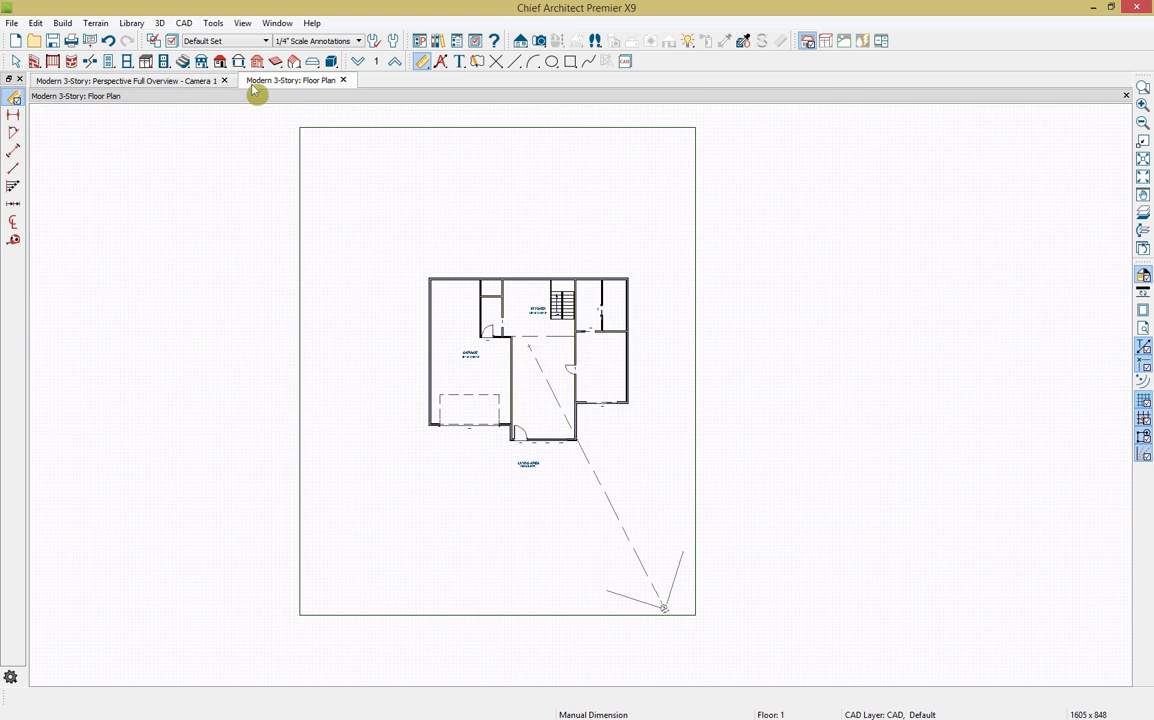
click(63, 23)
mouse_move(96, 23)
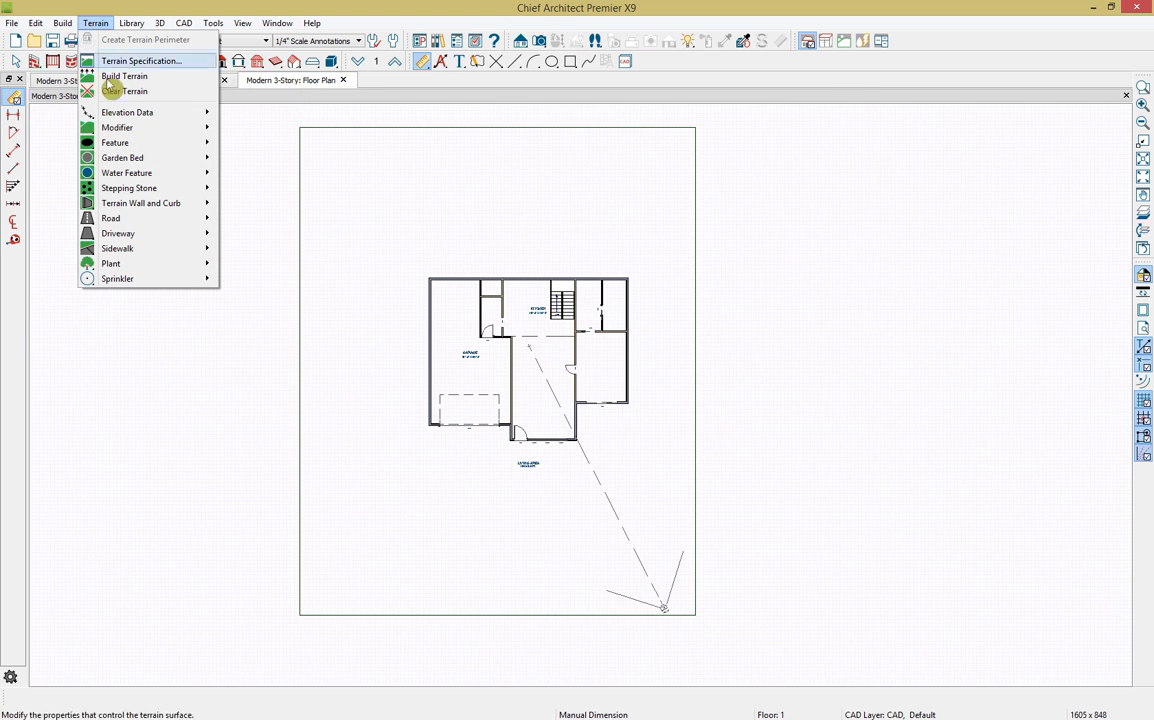
mouse_move(118, 113)
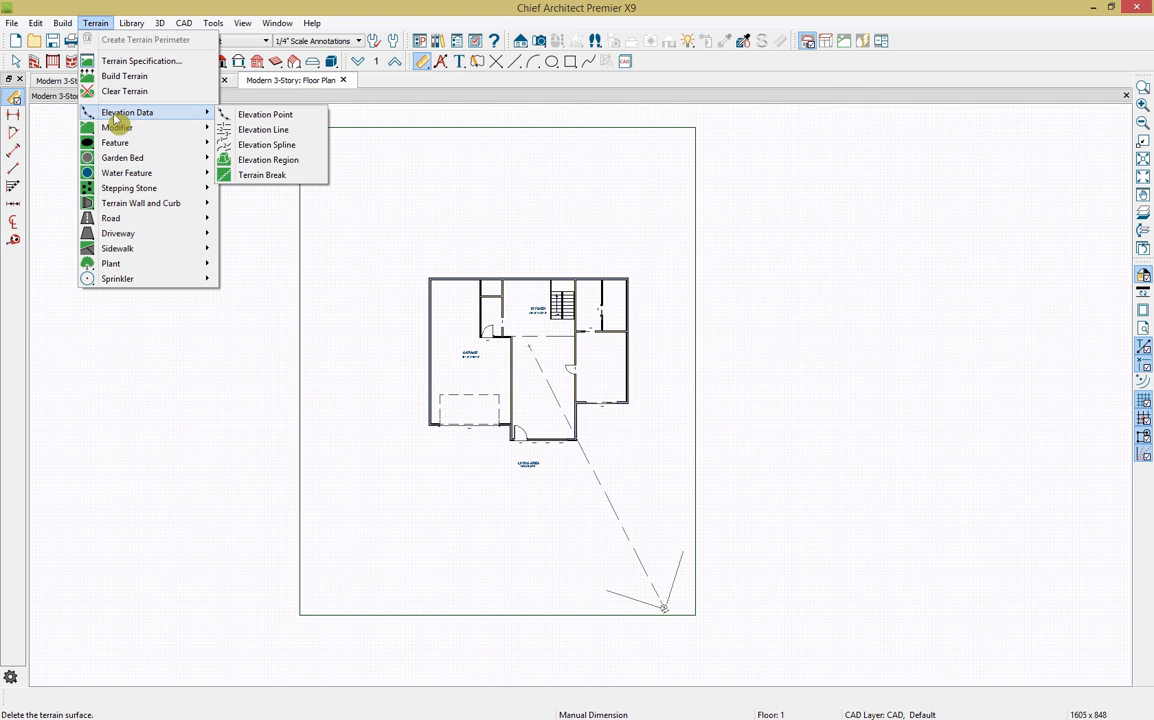
click(268, 160)
drag(292, 118, 729, 225)
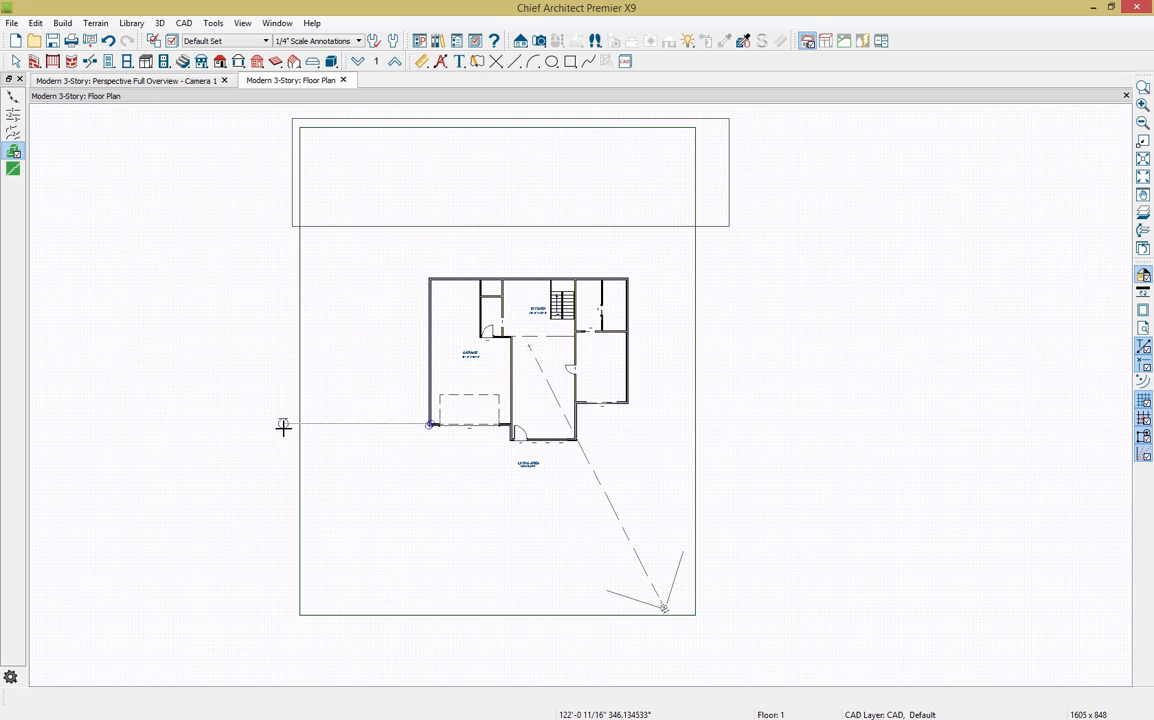
drag(289, 444, 713, 651)
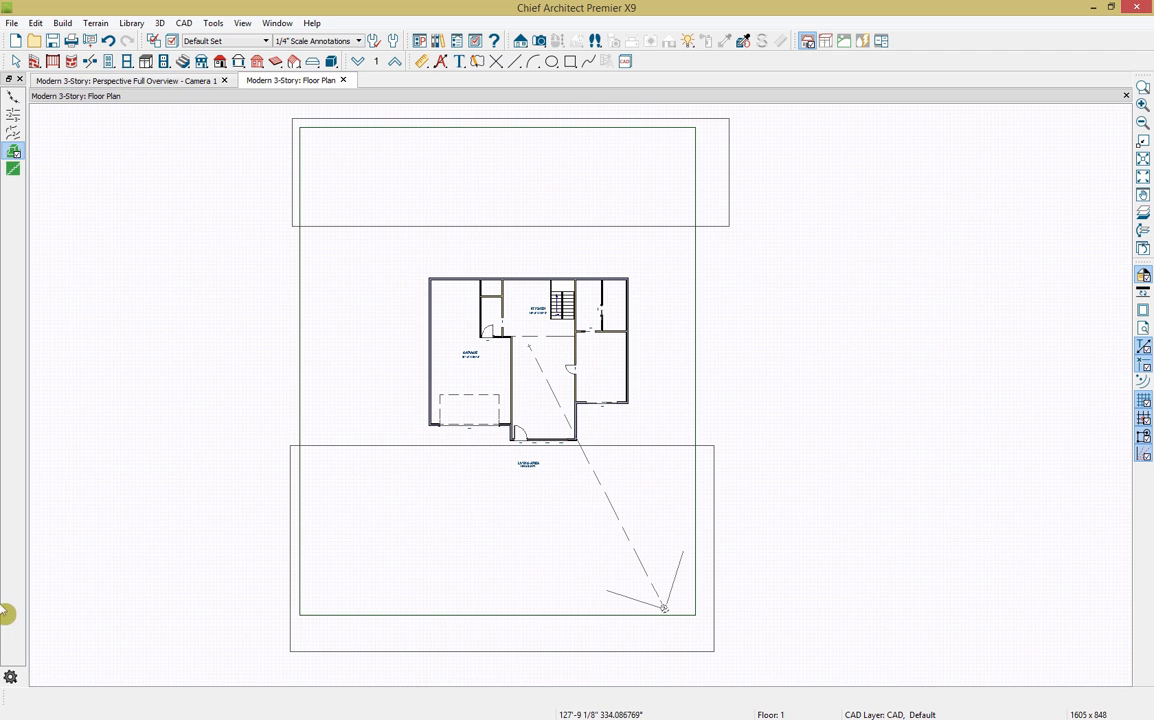
Step: Set the upper elevation region to 75" and confirm the lower region at 0"
click(292, 207)
click(34, 697)
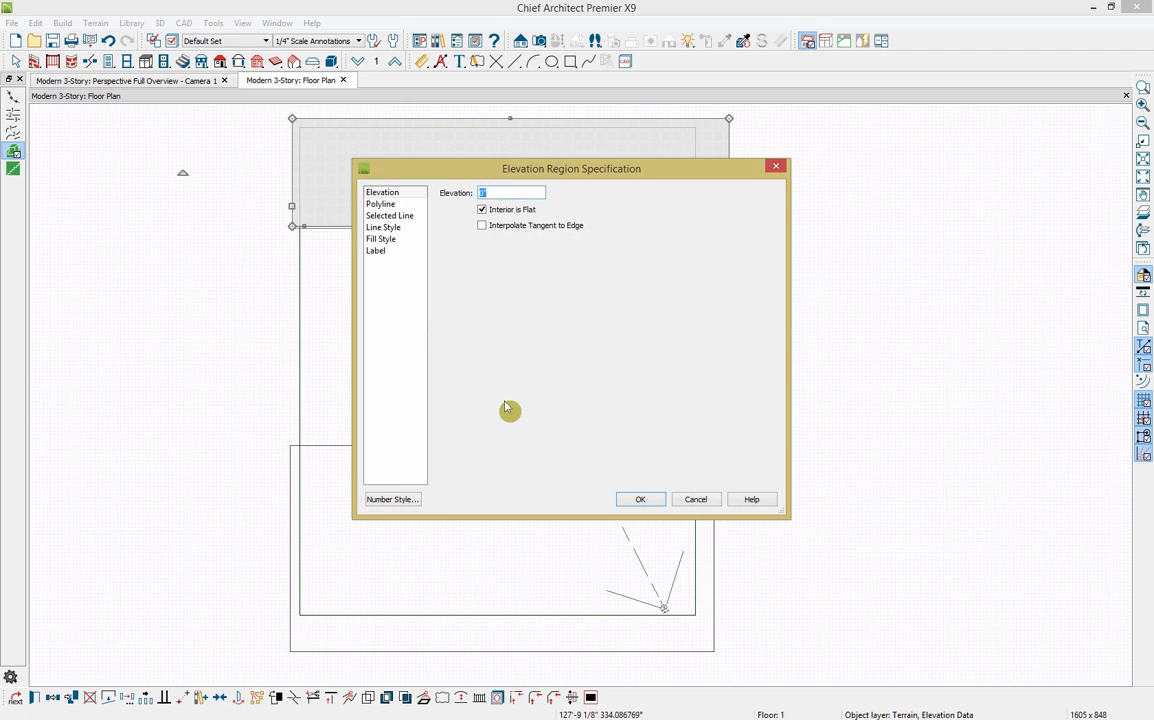
text(75")
click(632, 500)
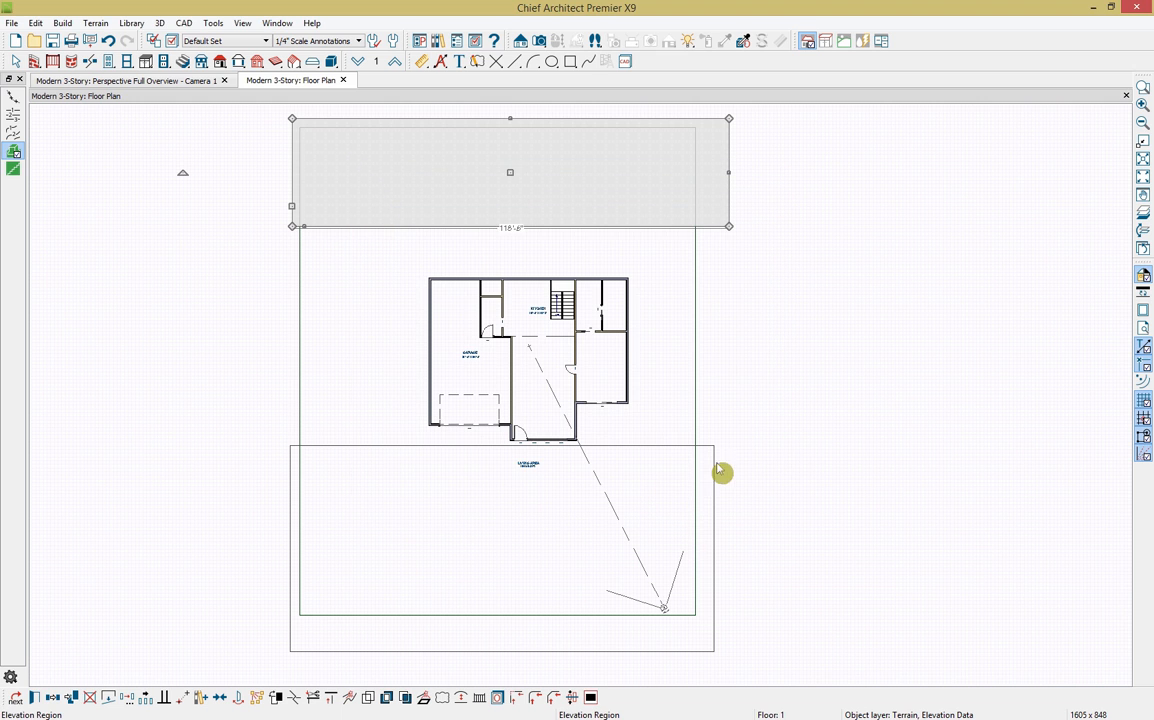
click(720, 495)
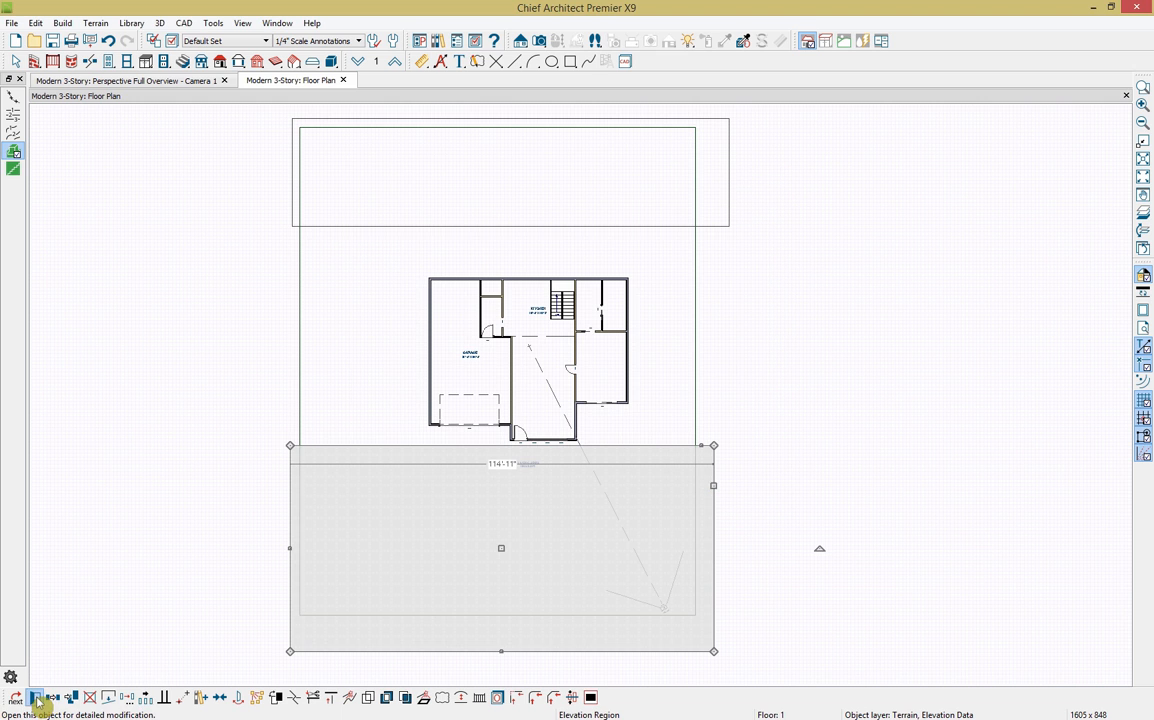
click(34, 697)
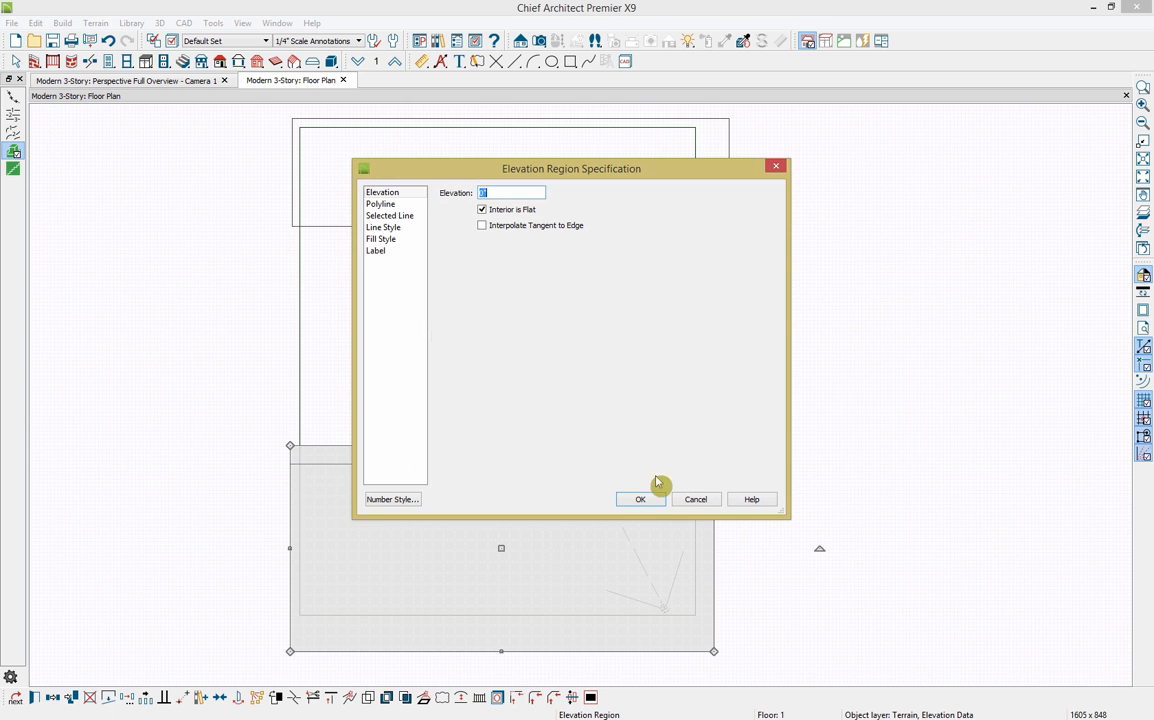
click(641, 500)
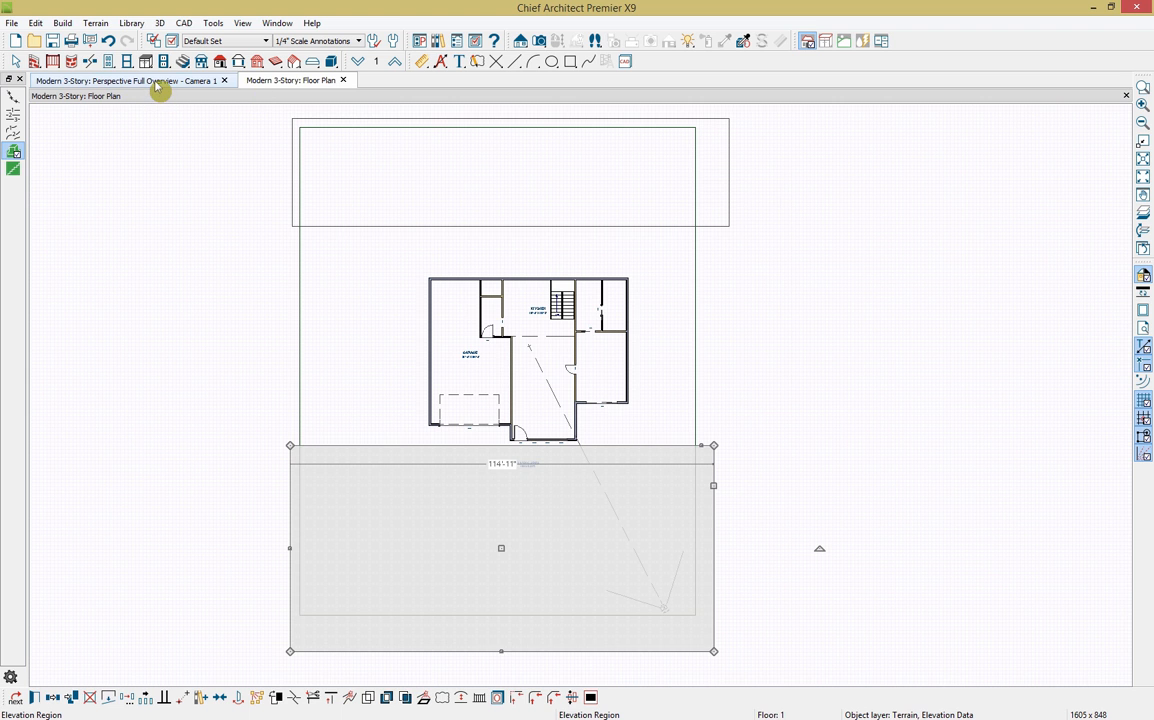
Step: Orbit the 3D overview toward the garage side and dock the floor plan beside it
click(156, 81)
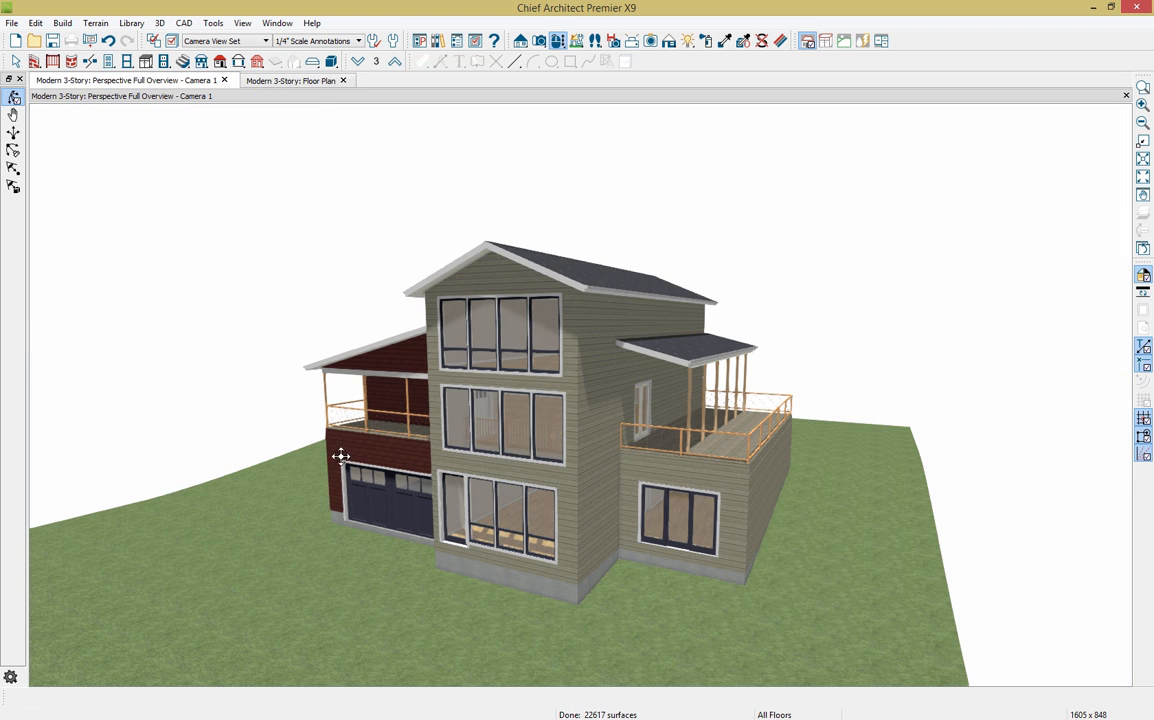
drag(220, 498, 433, 496)
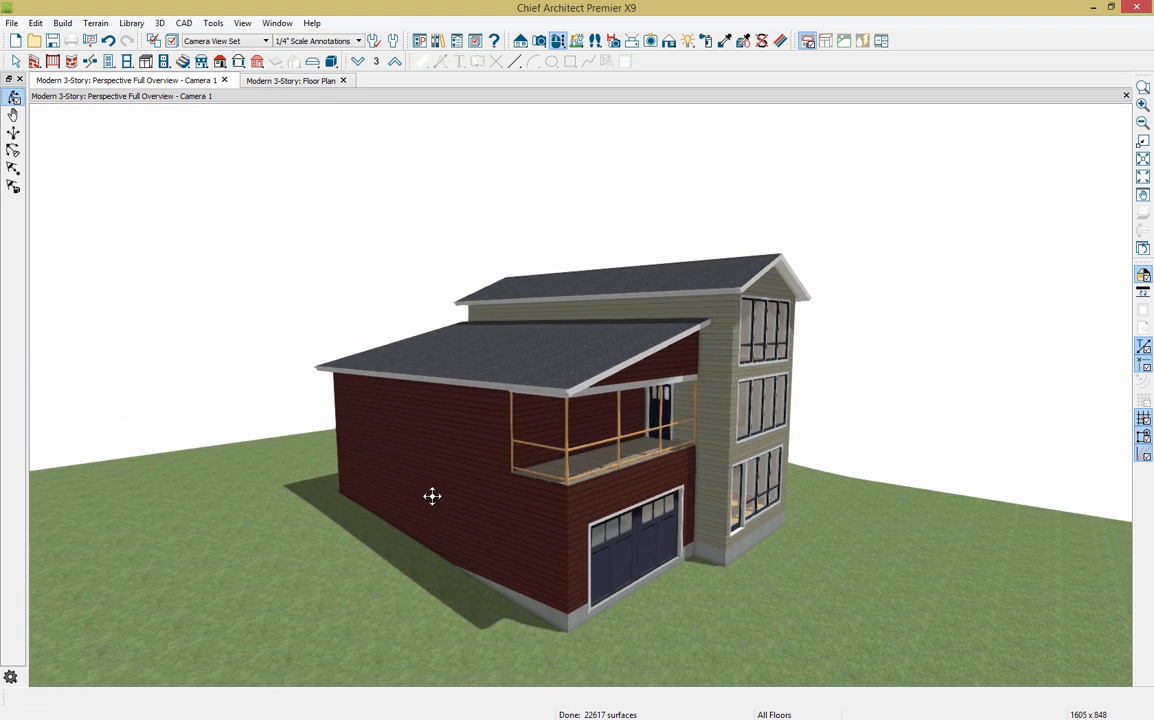
drag(402, 592, 389, 623)
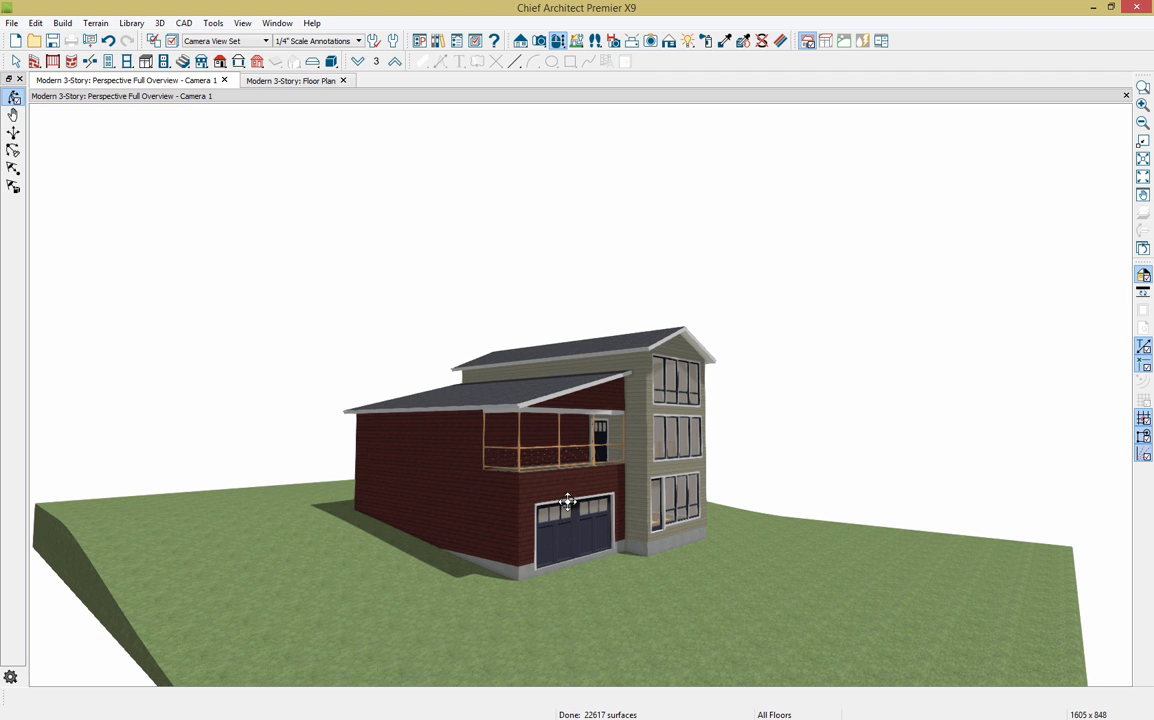
drag(282, 88, 127, 124)
scroll(240, 240, up, 3)
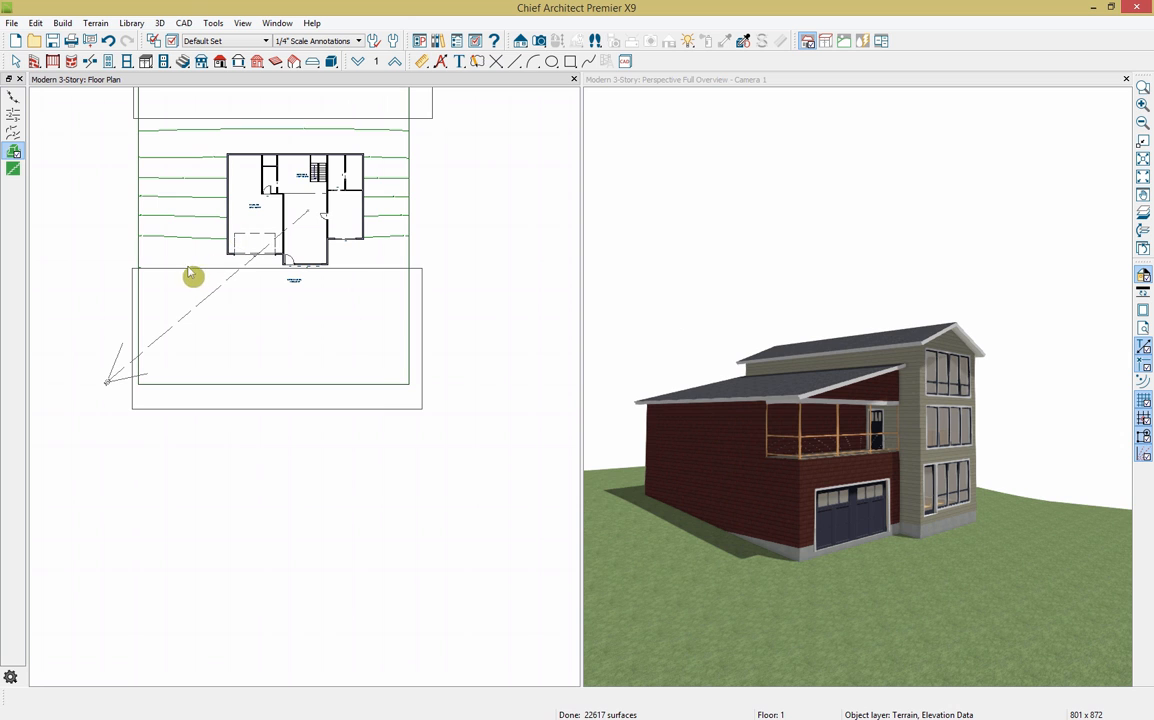
Step: Turn off automatic subfloor height in the terrain perimeter's specification
click(136, 234)
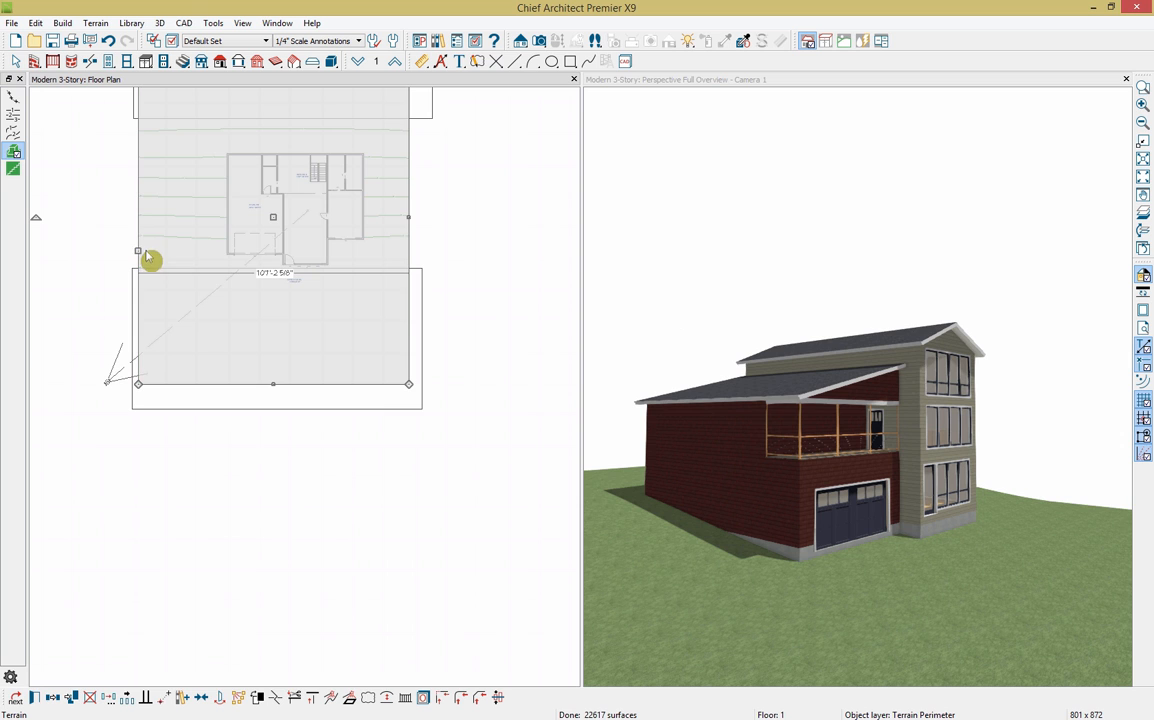
click(35, 697)
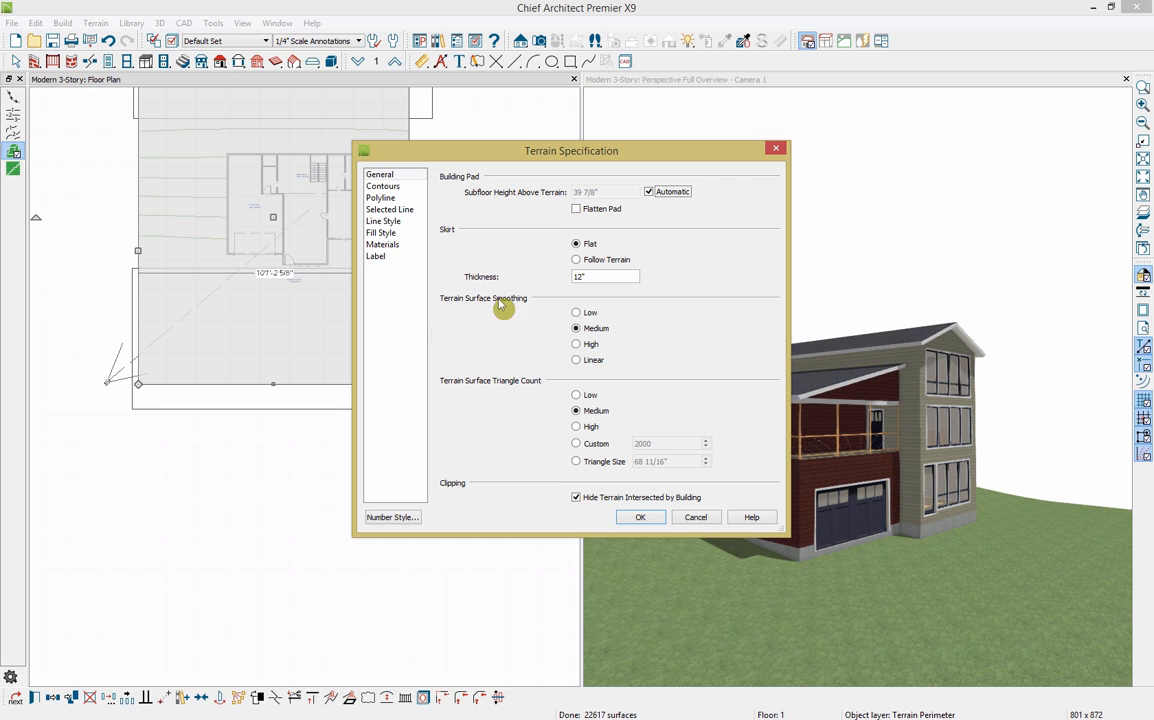
click(648, 191)
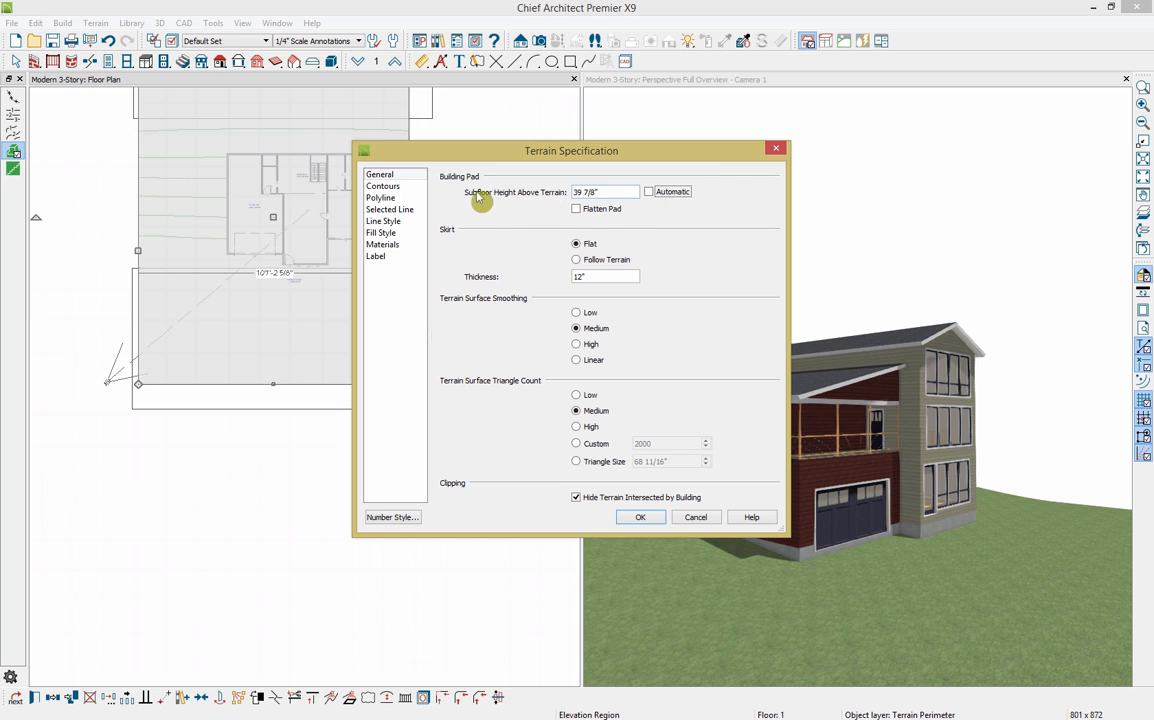
click(580, 194)
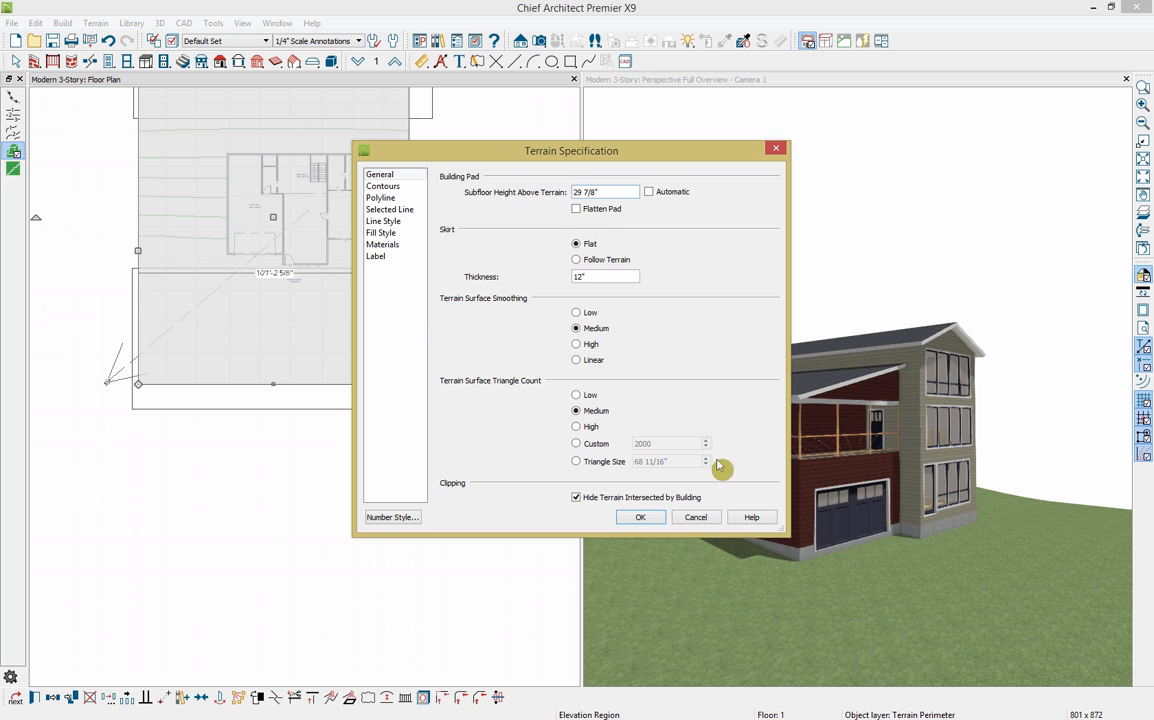
click(640, 517)
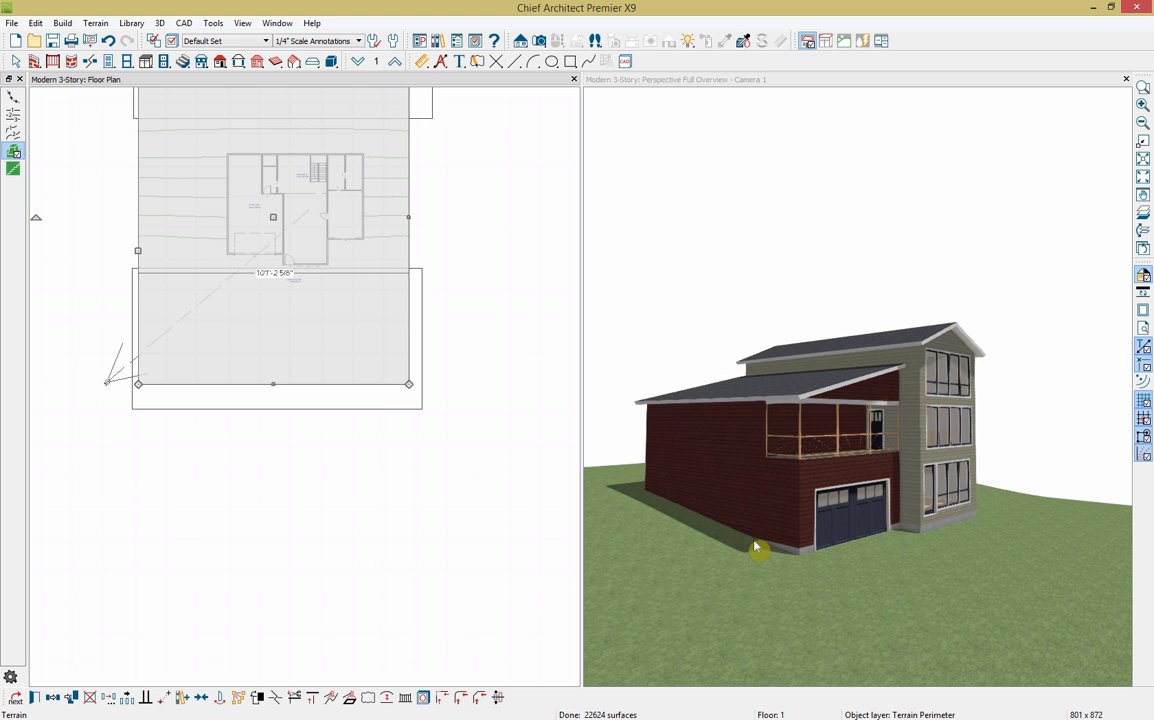
Step: Set the upper elevation region's elevation to 50"
middle_drag(435, 443, 446, 530)
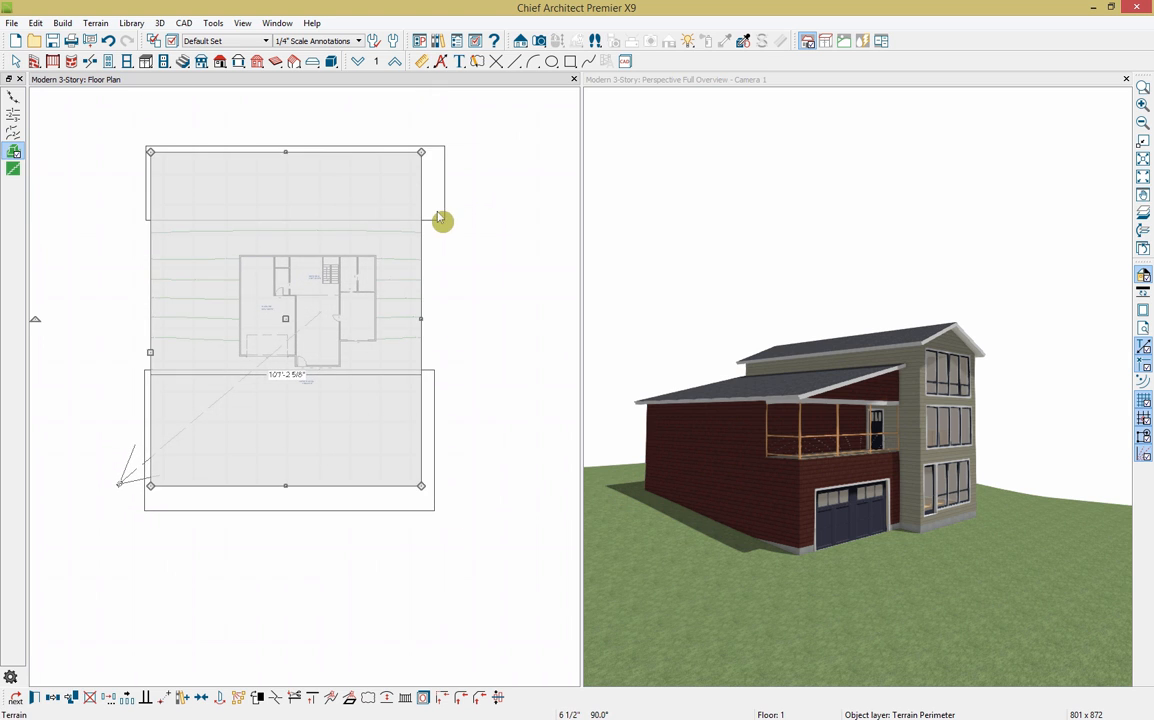
click(443, 219)
click(52, 698)
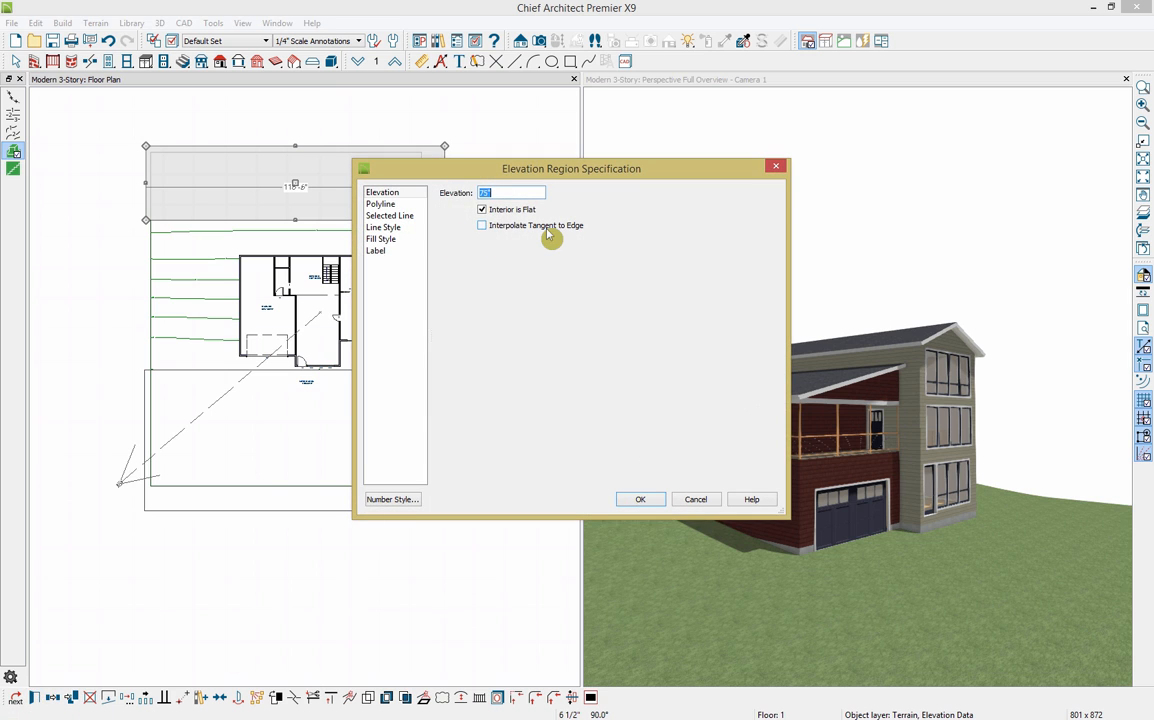
key(Return)
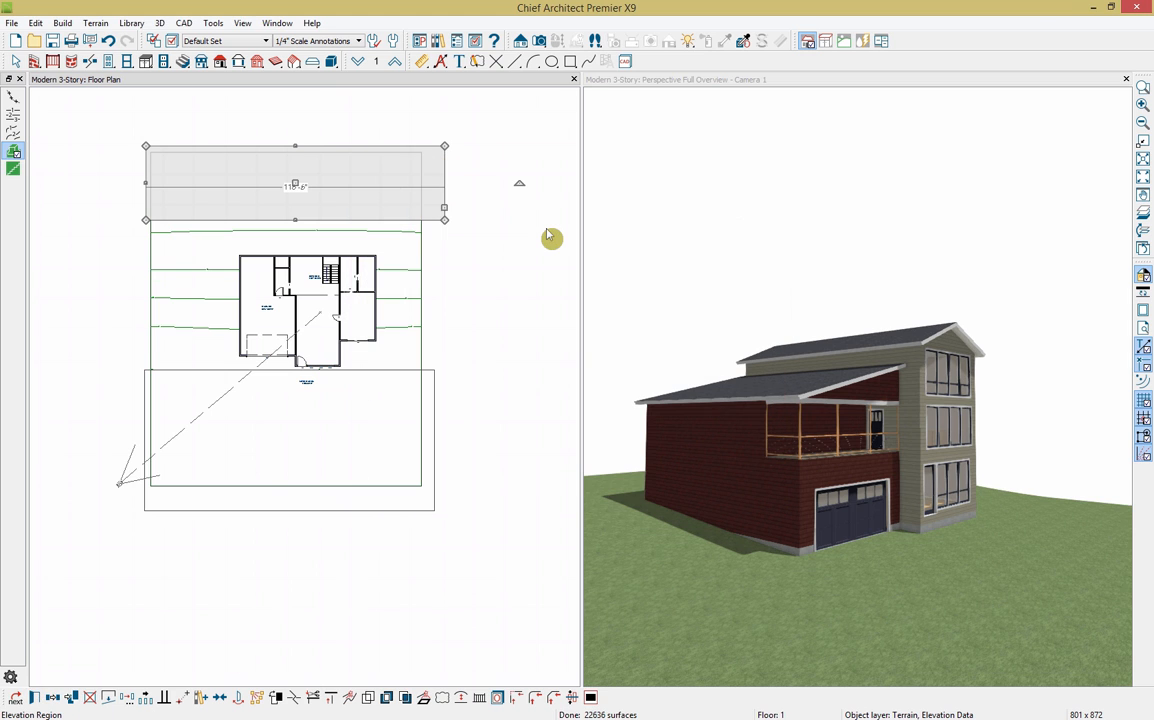
click(763, 537)
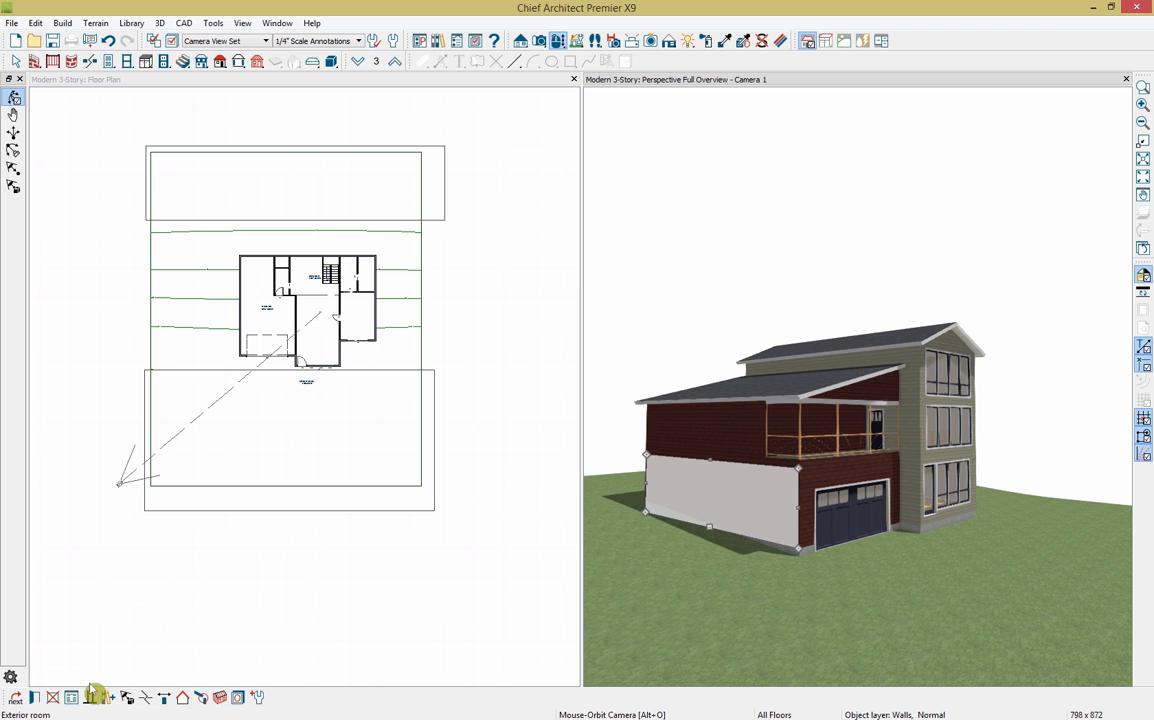
Step: Make the garage-side wall a pony wall with a 16" Concrete Stem Wall as its lower wall type
click(34, 697)
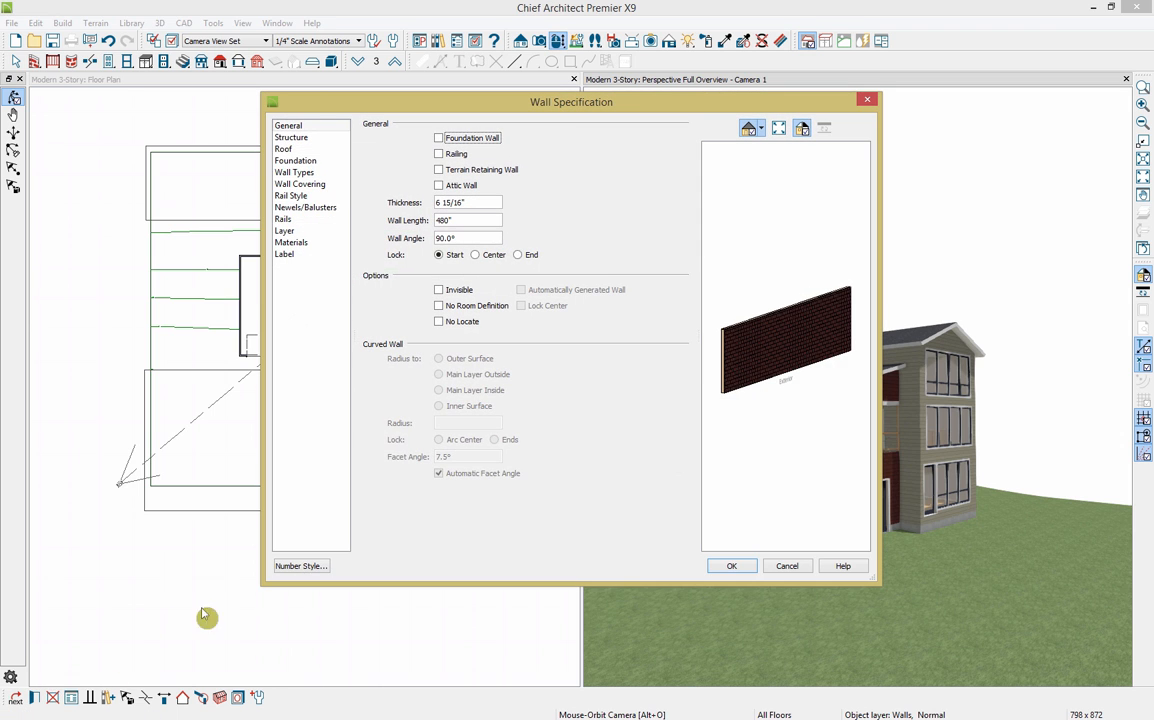
click(295, 173)
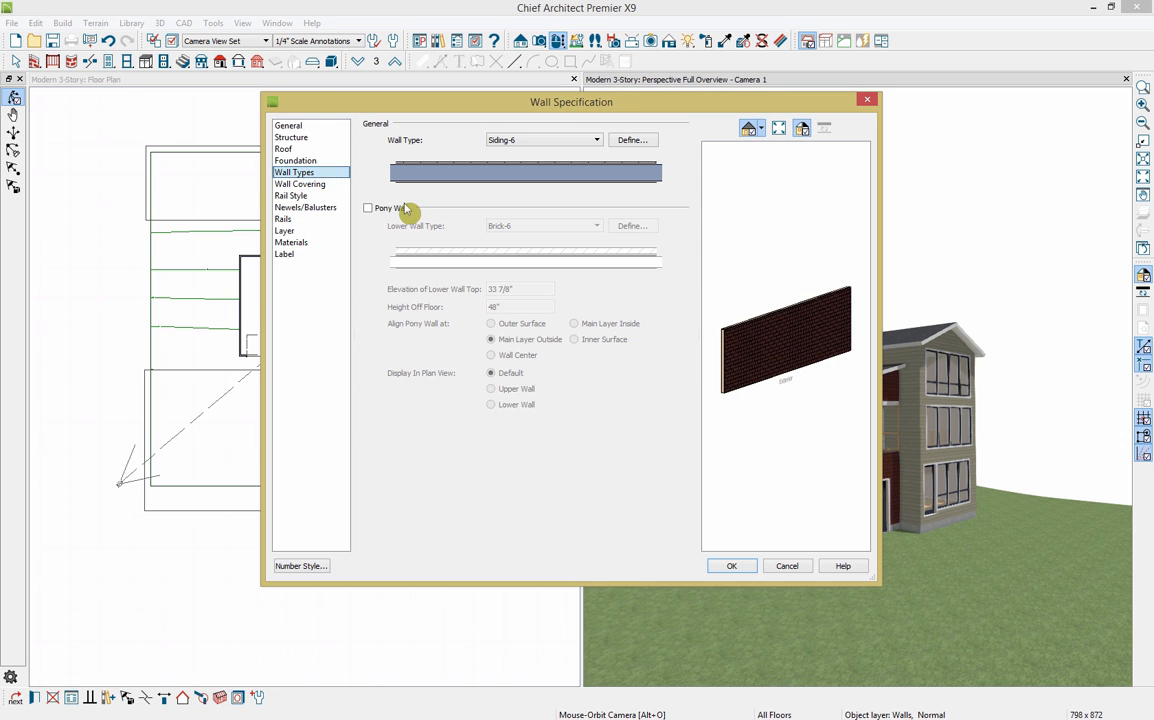
click(368, 207)
click(527, 228)
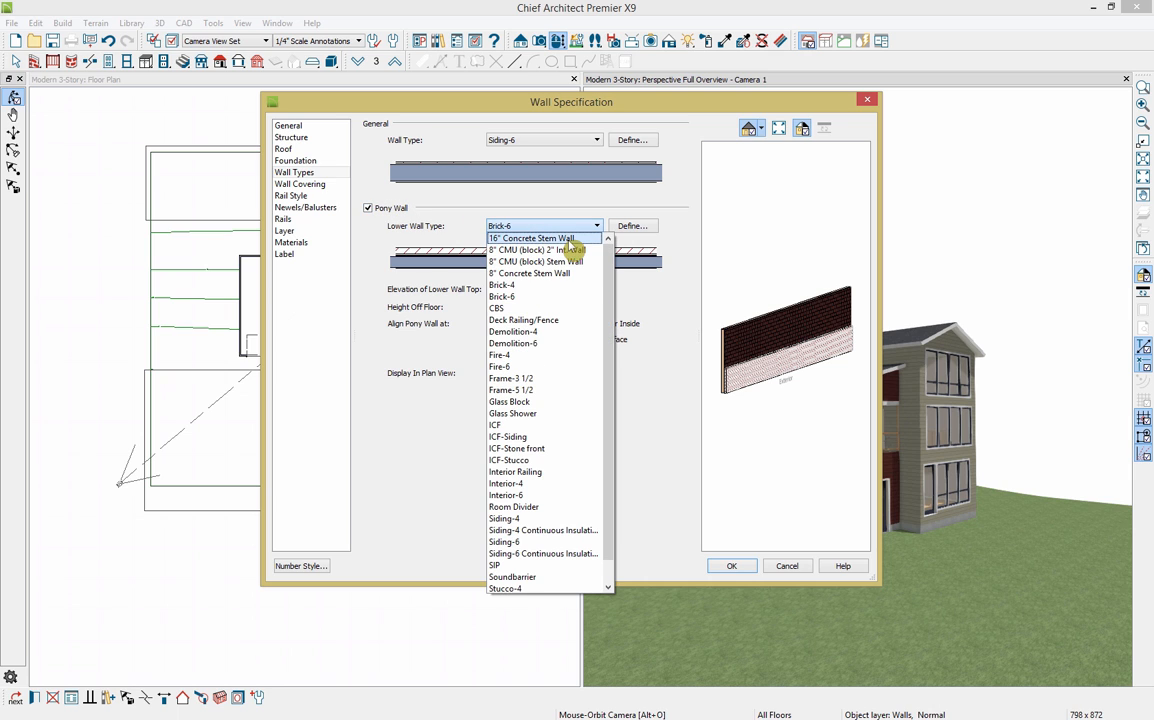
click(540, 238)
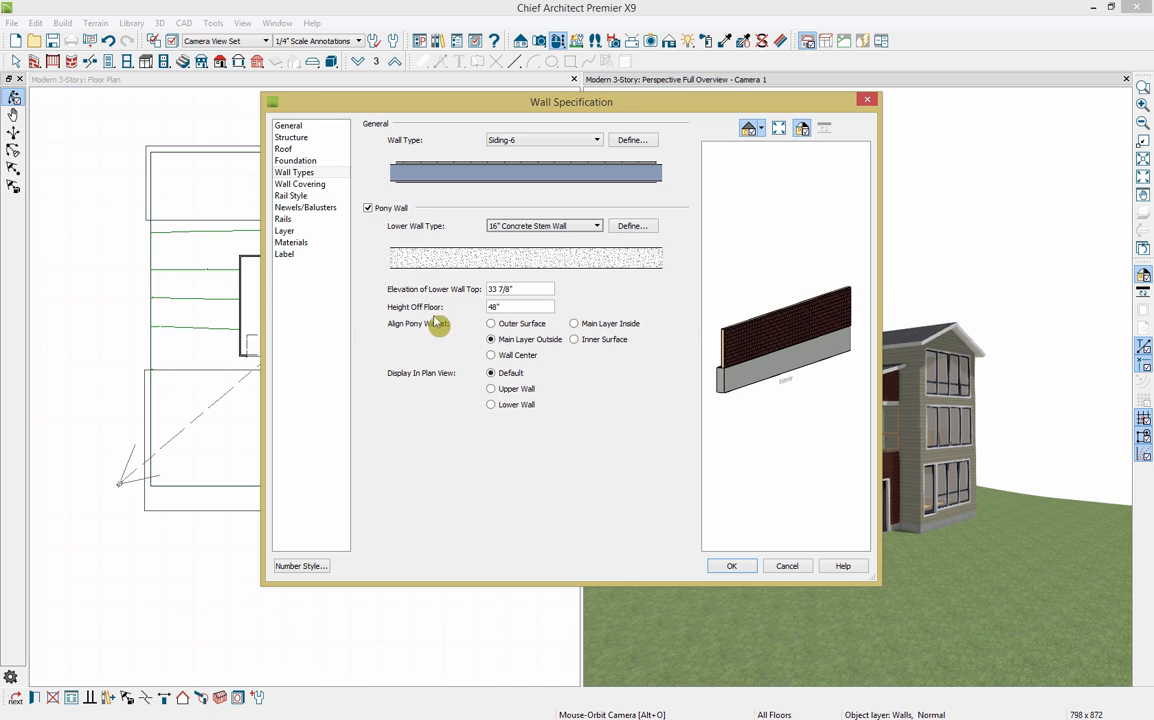
click(732, 566)
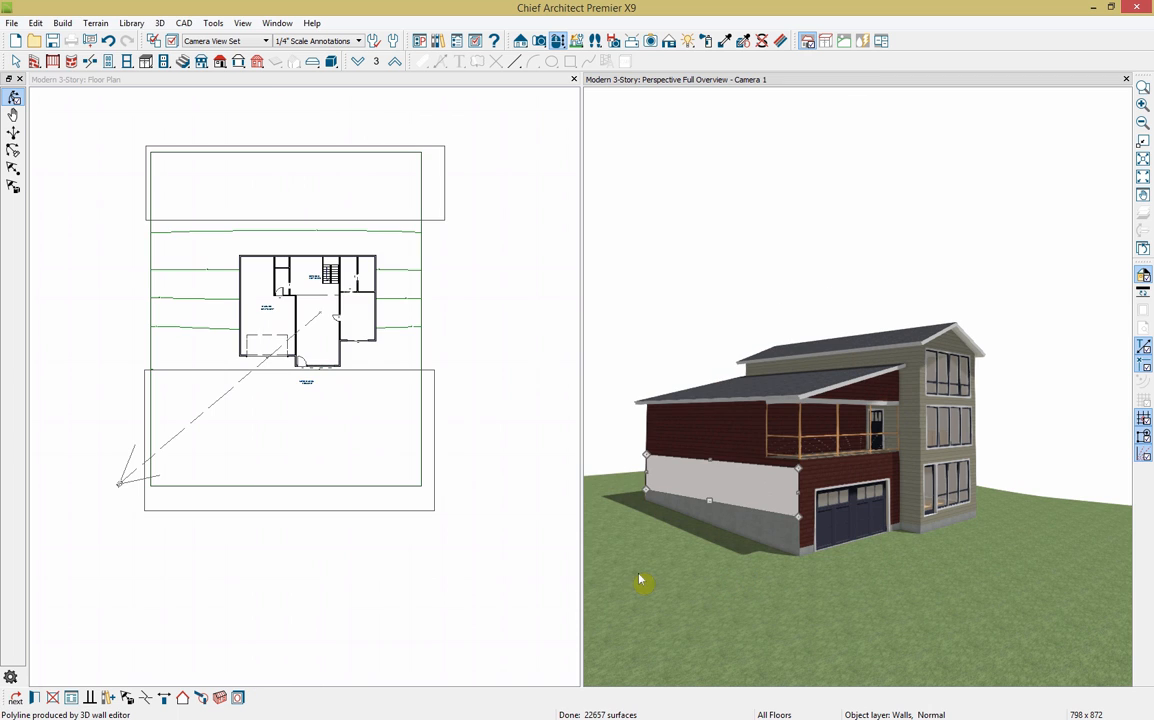
click(641, 580)
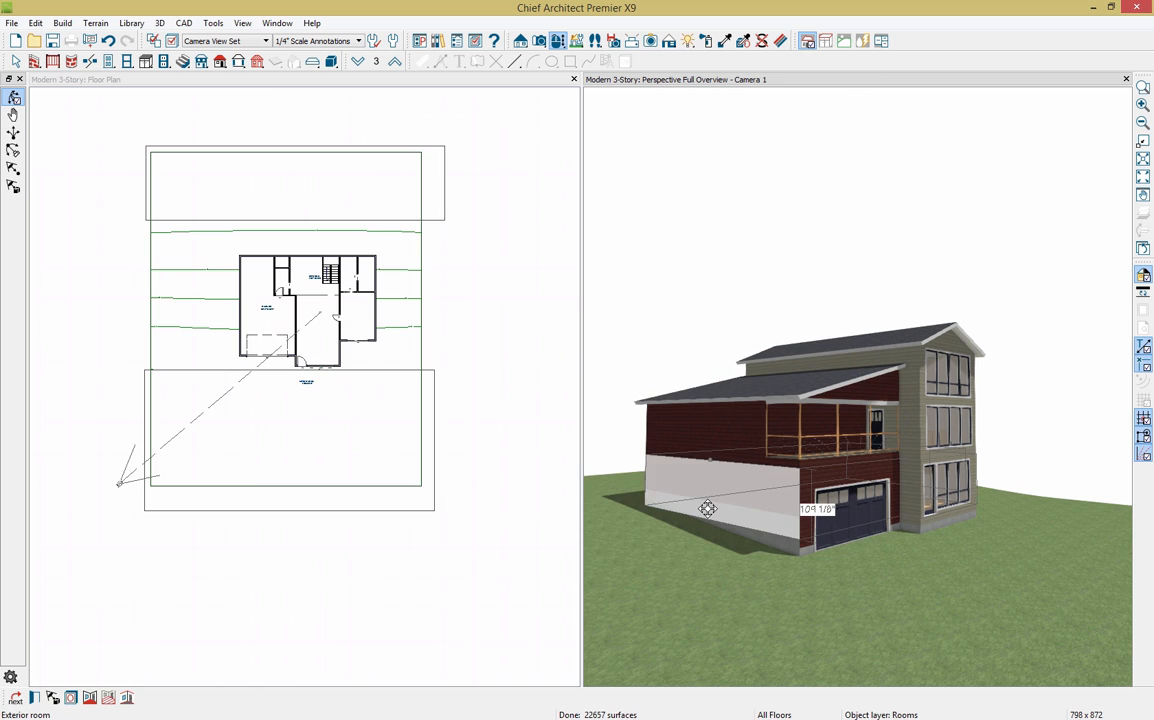
Step: Select the lower concrete wall section and return to the floor plan window
click(706, 504)
drag(710, 504, 709, 507)
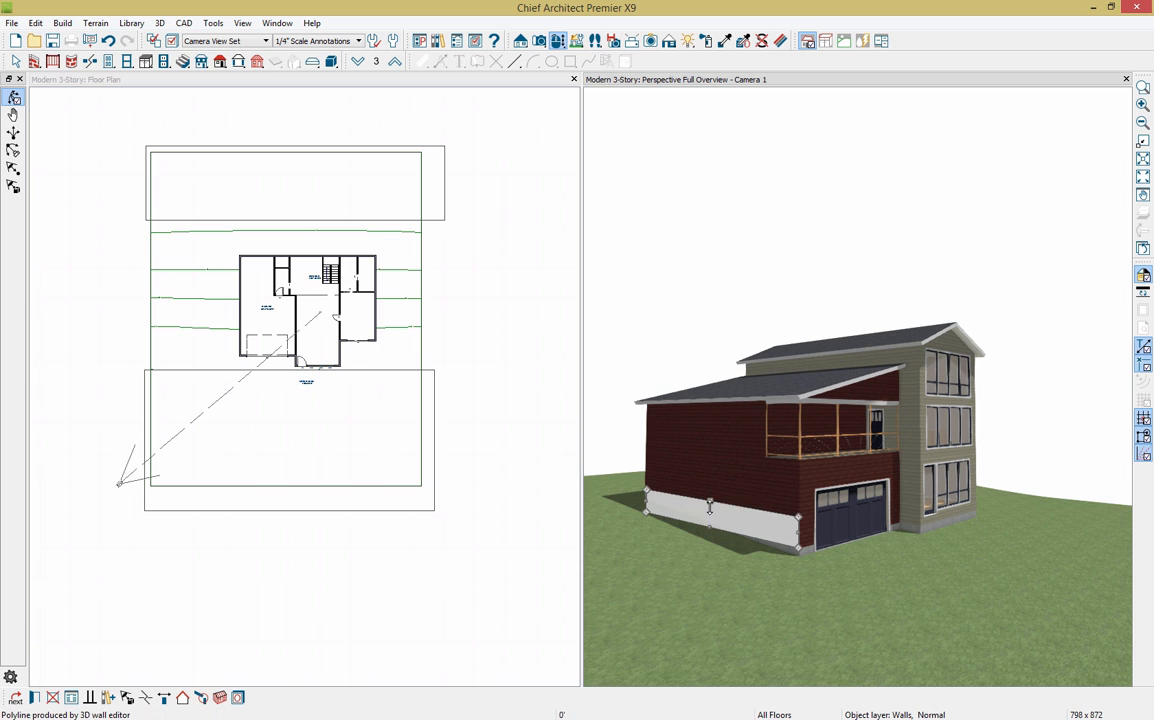
click(335, 84)
click(521, 42)
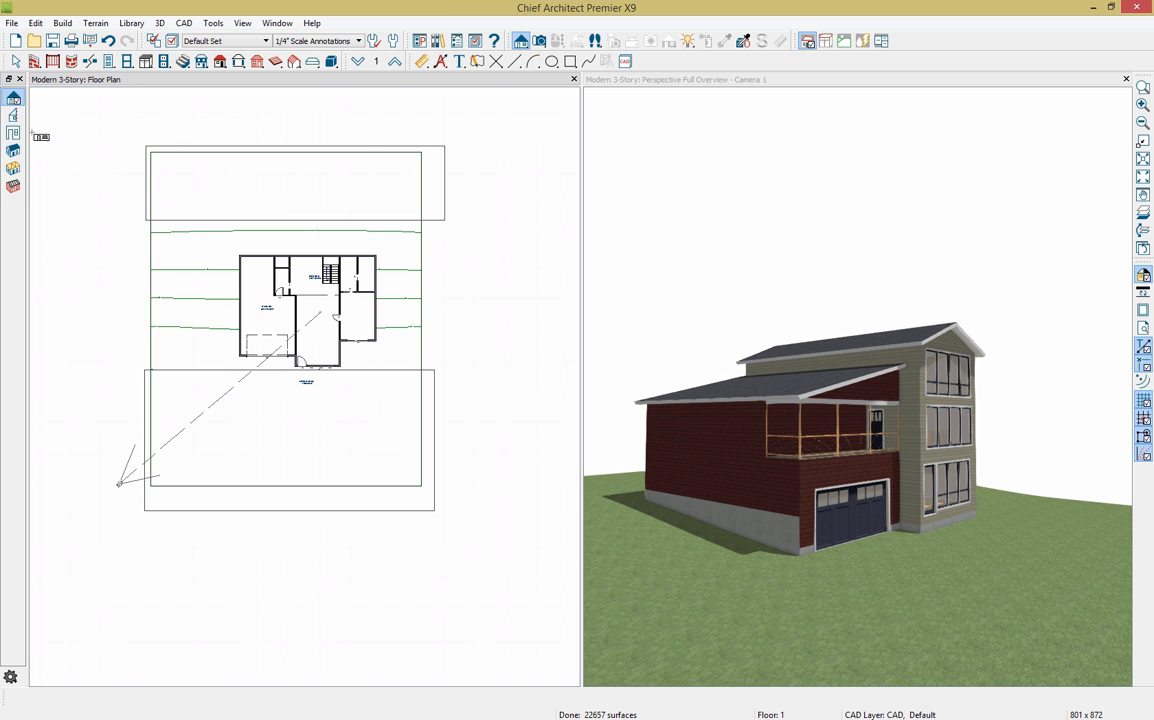
Step: Create an elevation view across the plan and zoom in on the house's base
click(14, 100)
drag(222, 302, 238, 306)
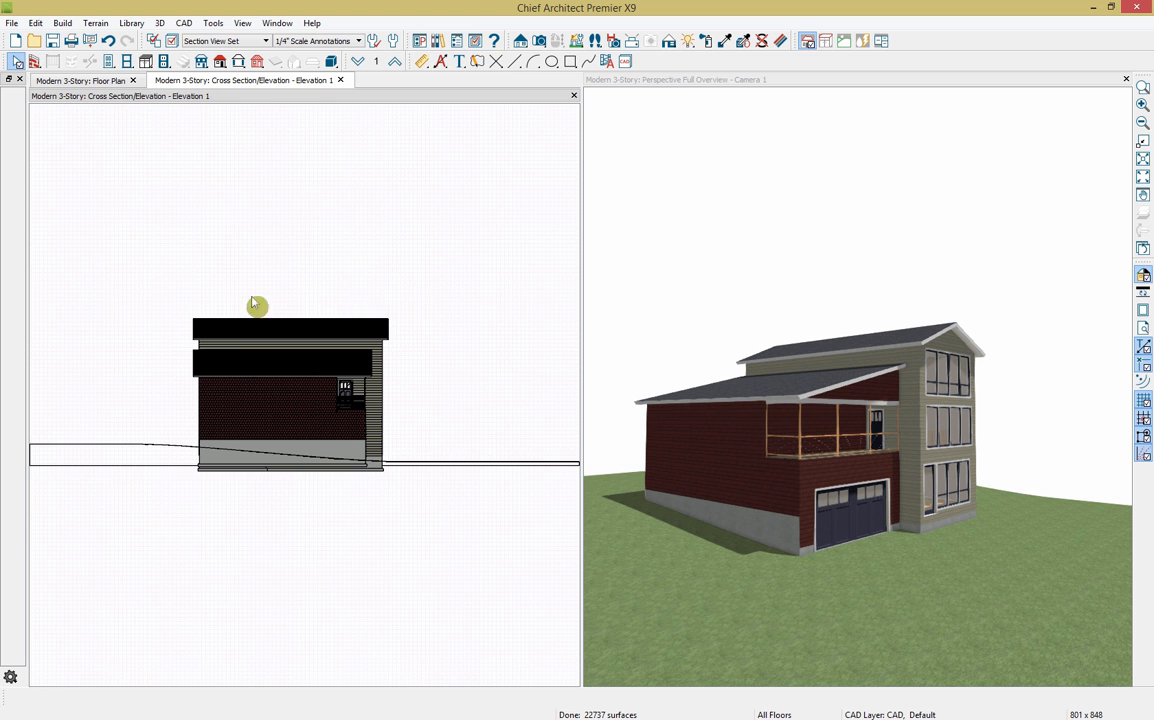
scroll(315, 418, up, 6)
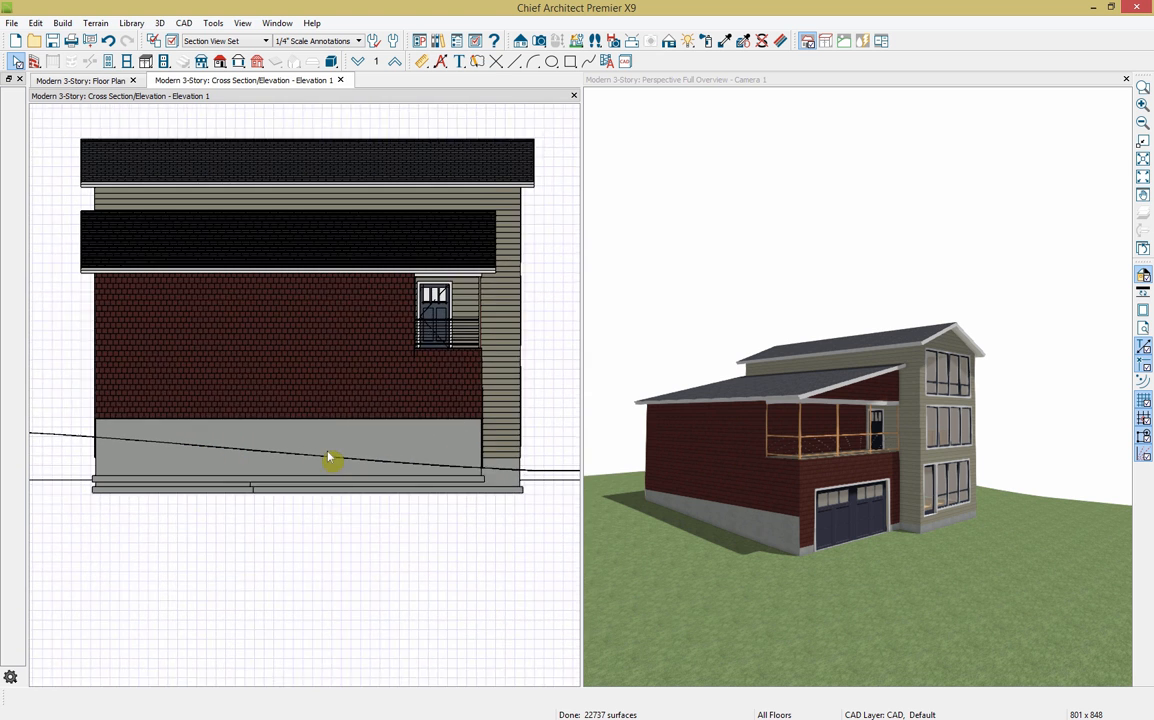
click(329, 440)
click(329, 440)
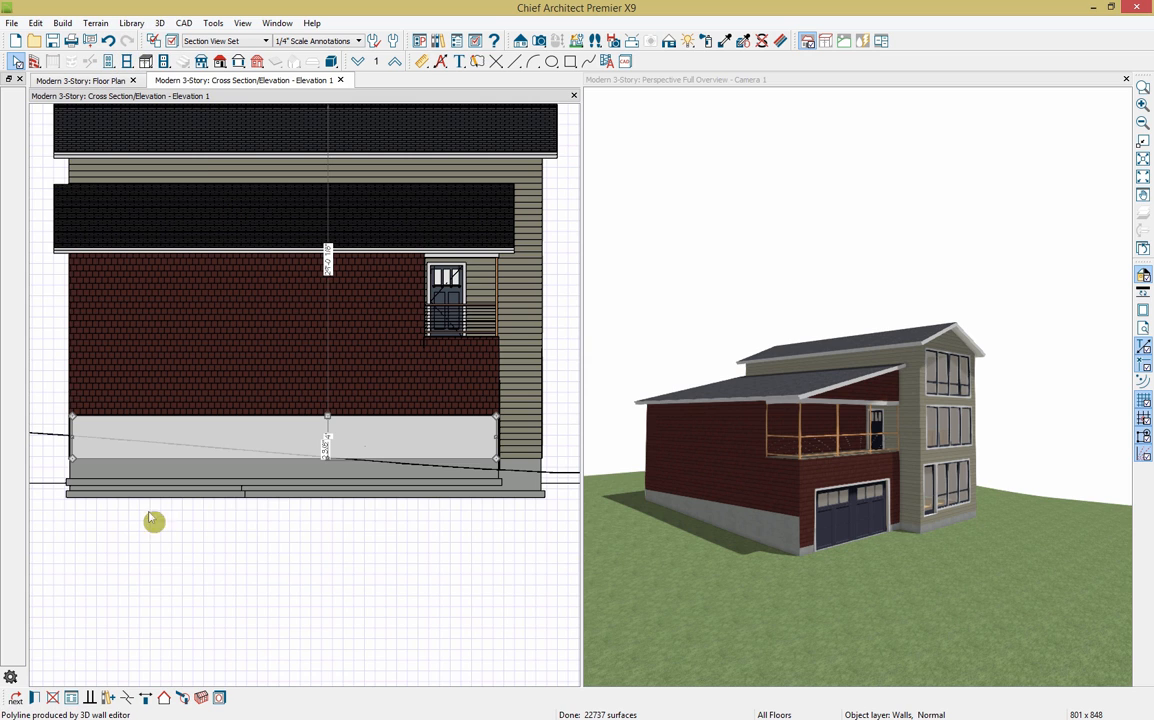
click(138, 697)
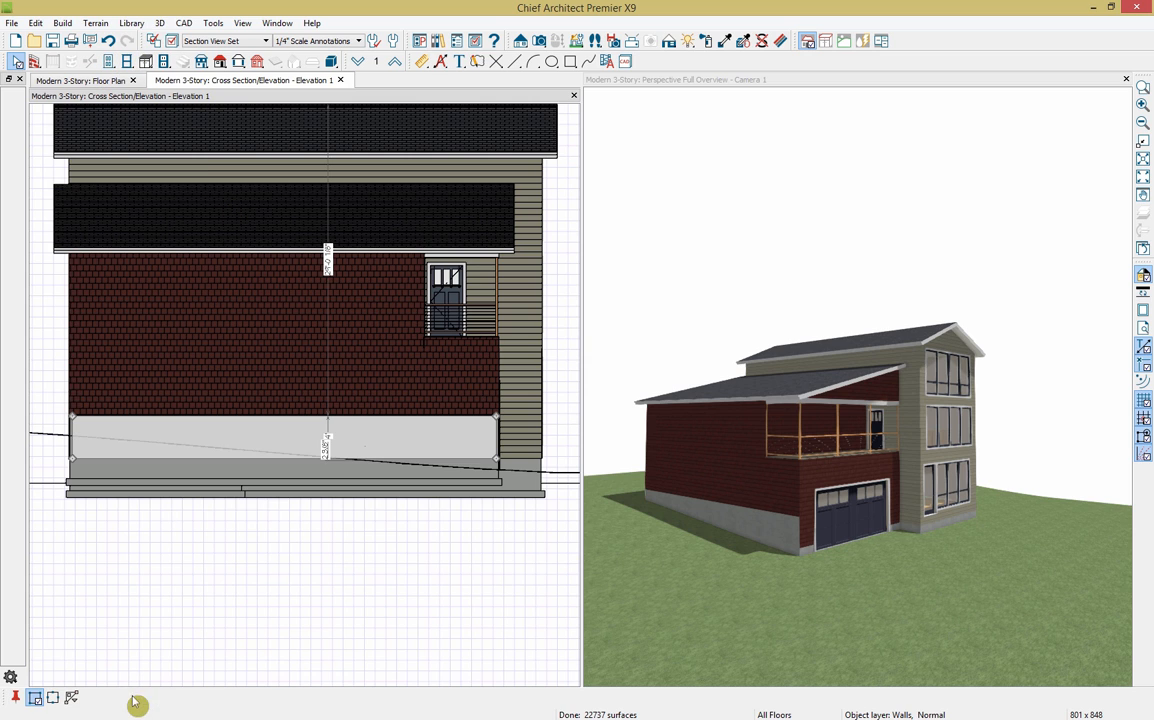
Step: Drag the grey foundation band's edge lower and break its outline at a point
click(155, 421)
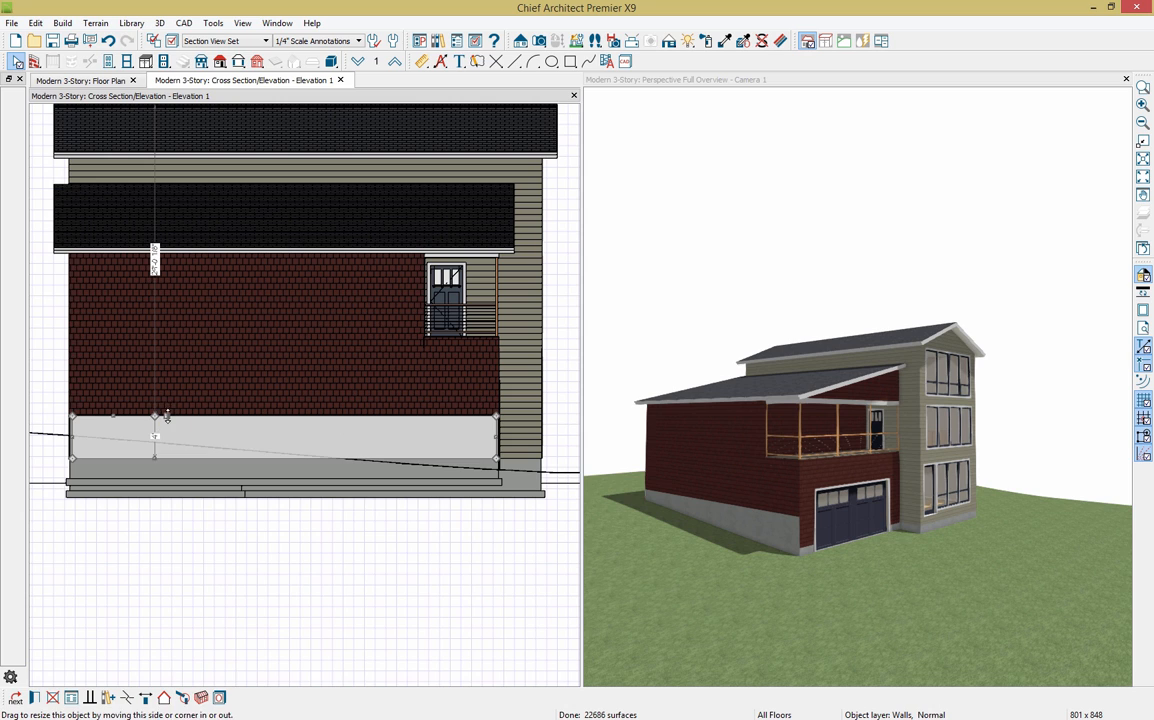
drag(168, 421, 145, 428)
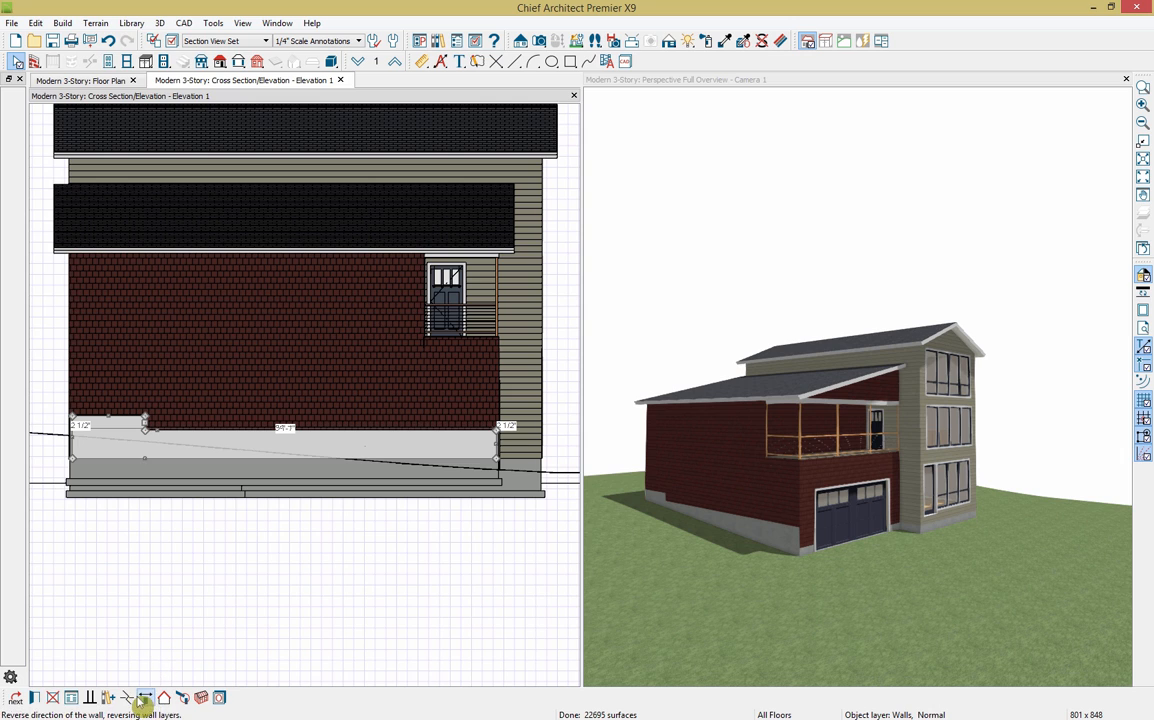
click(145, 697)
click(258, 436)
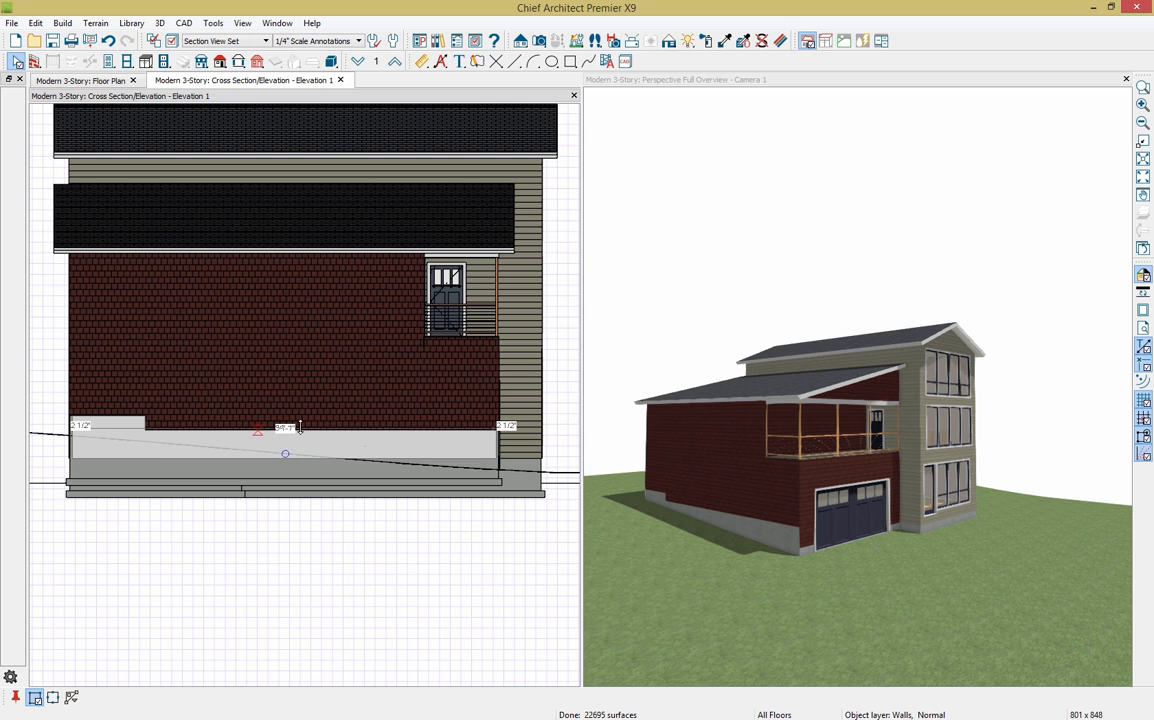
click(262, 439)
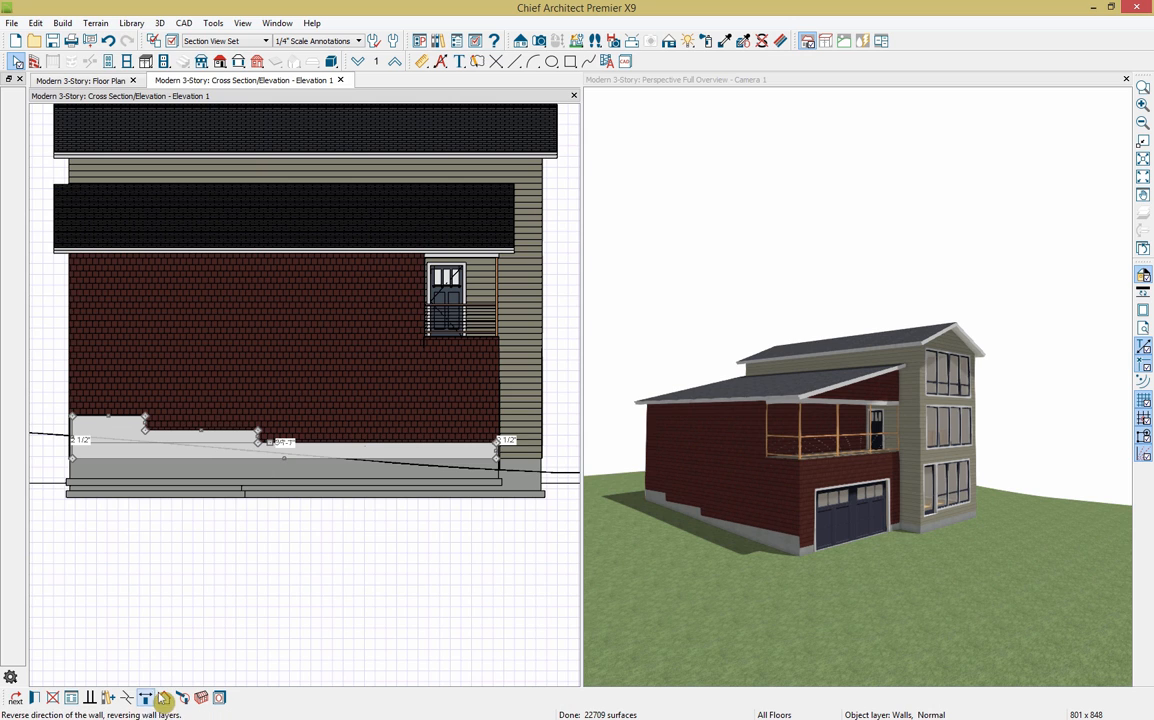
Step: Break the band's top edge again, pull its right part lower, and close the elevation view
click(270, 618)
click(424, 450)
click(413, 449)
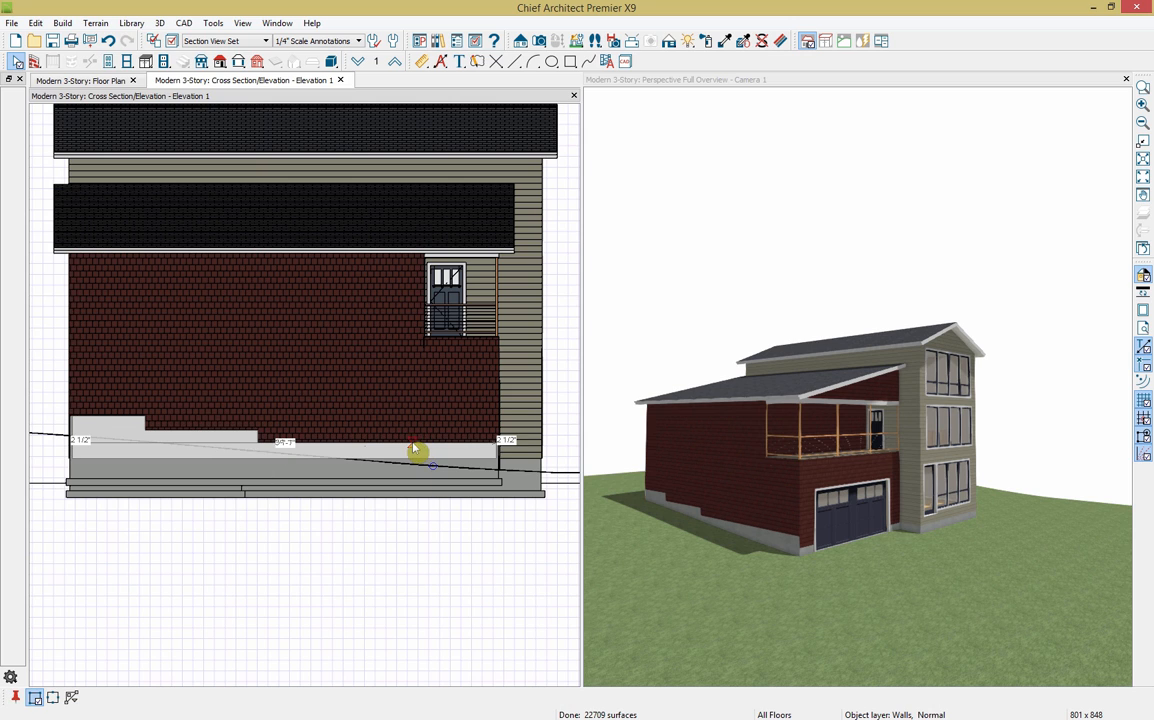
click(436, 450)
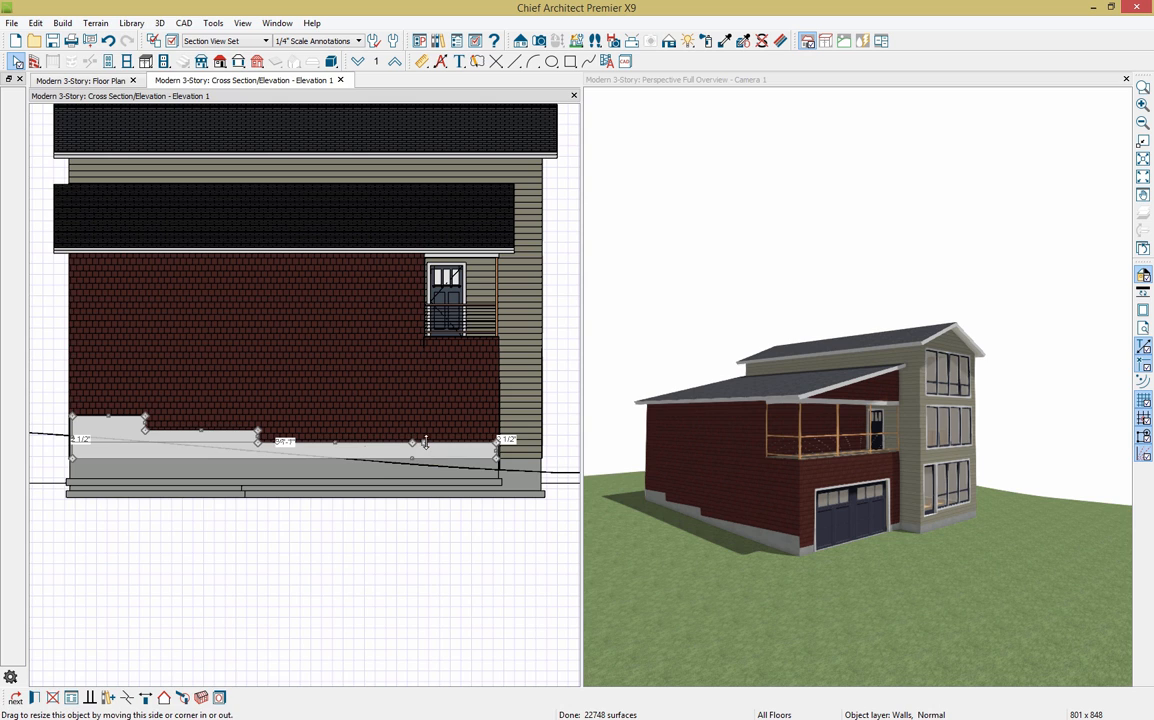
drag(425, 450, 428, 458)
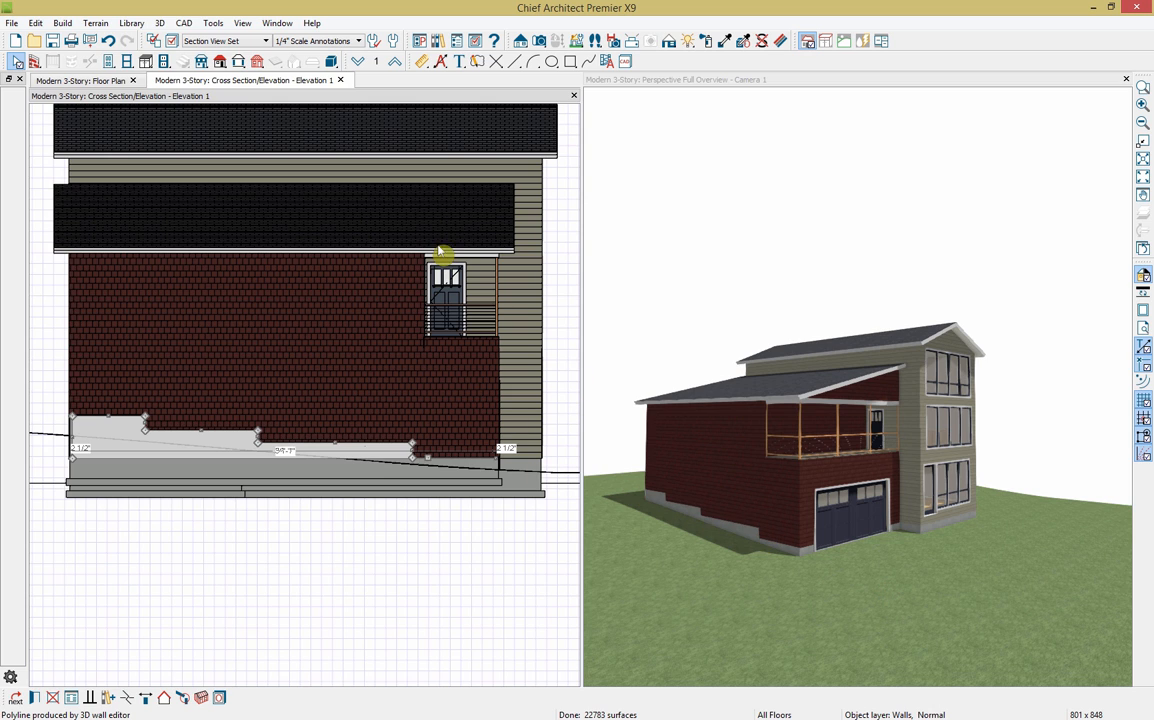
click(340, 80)
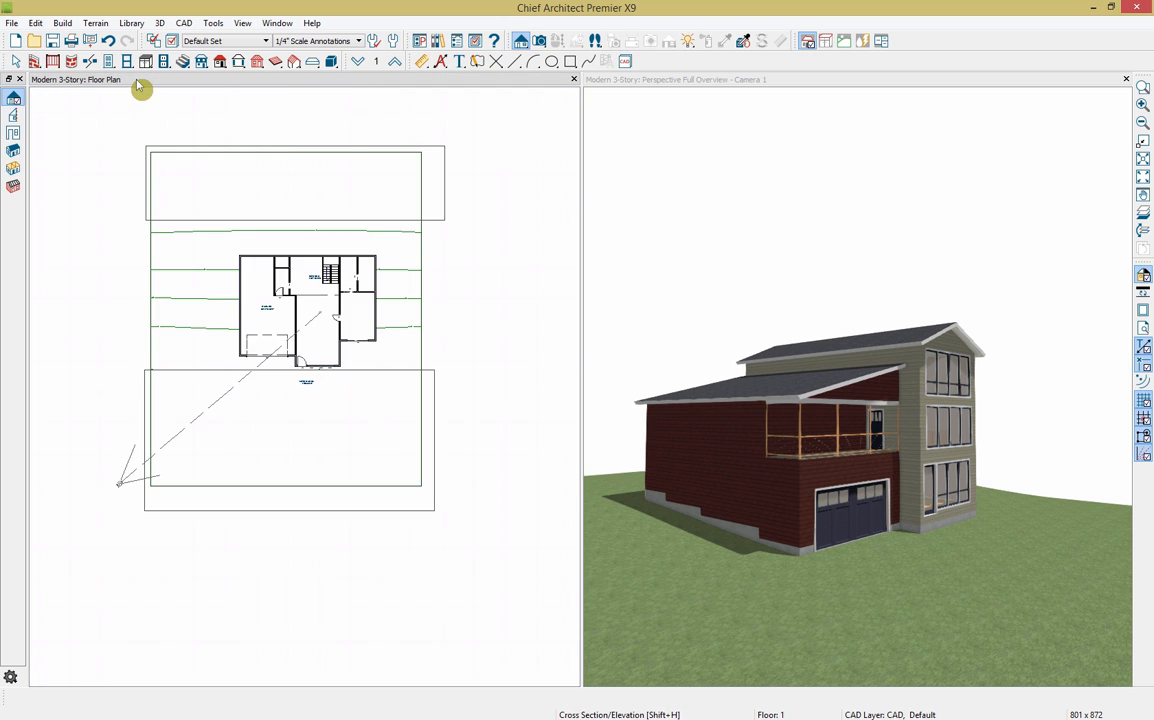
click(92, 26)
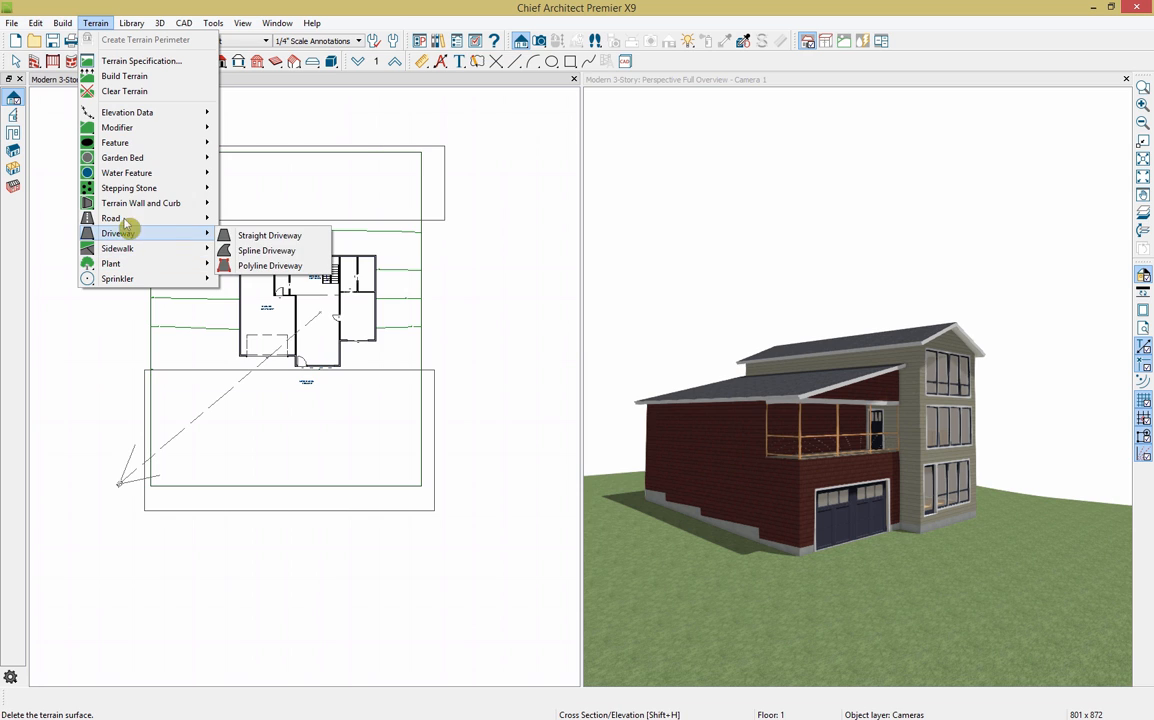
Step: Activate the Straight Driveway tool from the Terrain menu's Driveway submenu
mouse_move(132, 160)
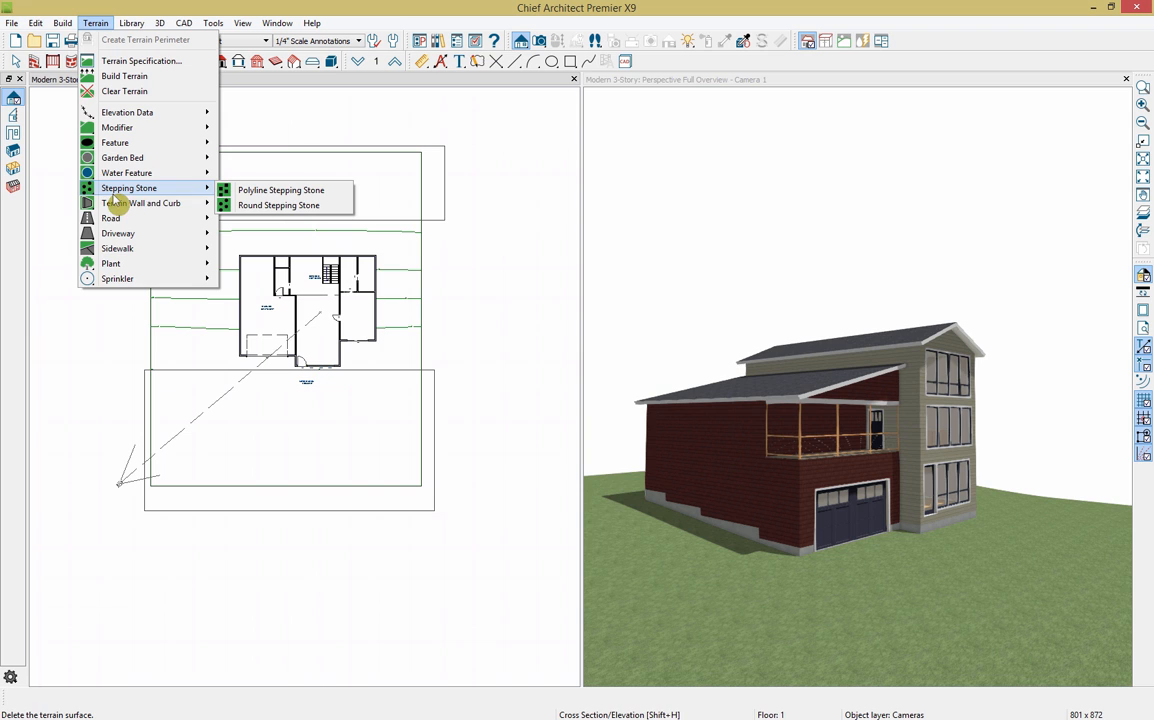
mouse_move(128, 252)
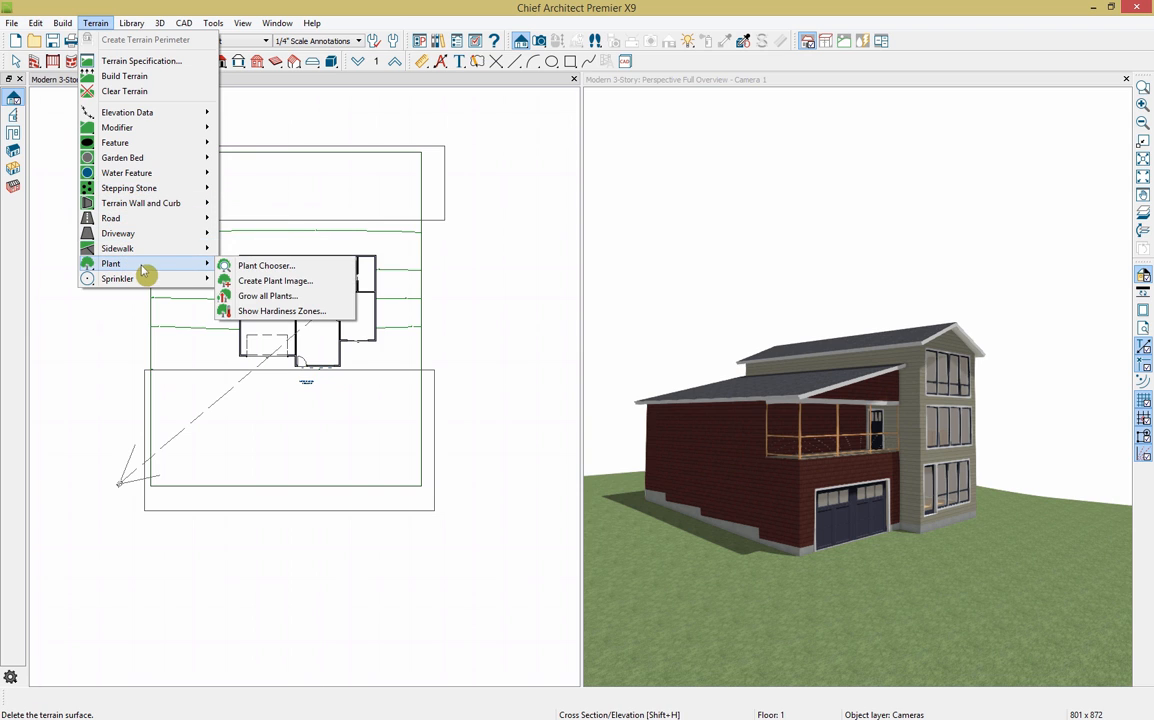
mouse_move(170, 240)
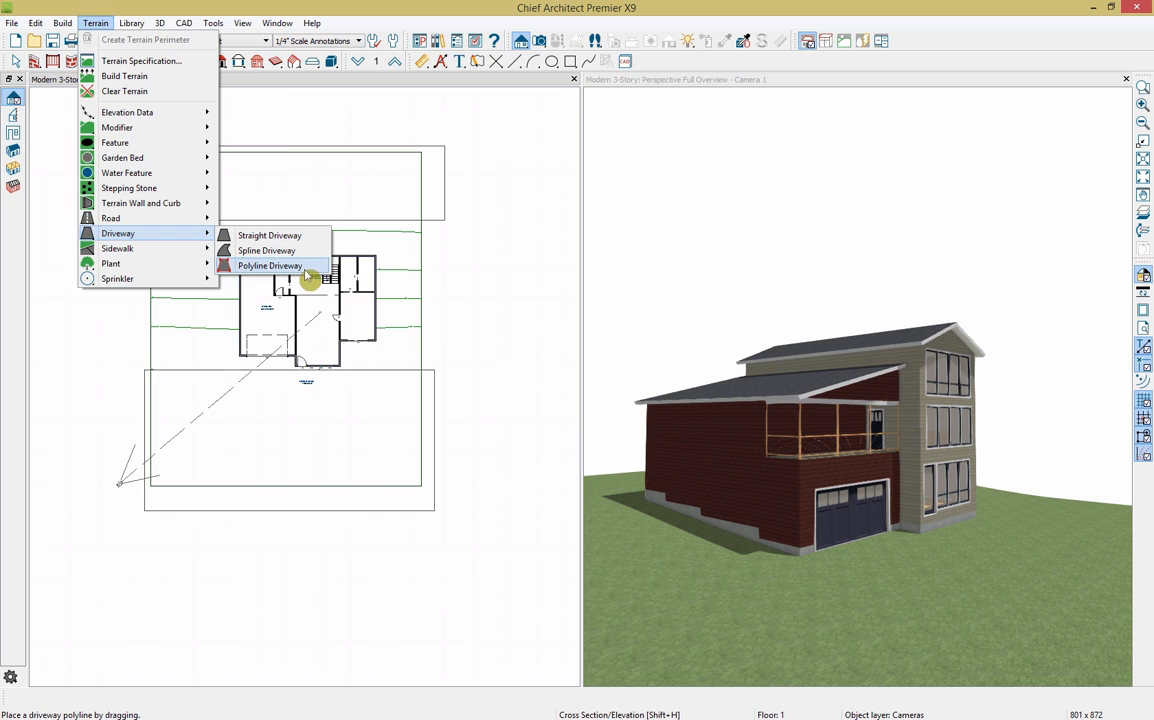
click(285, 237)
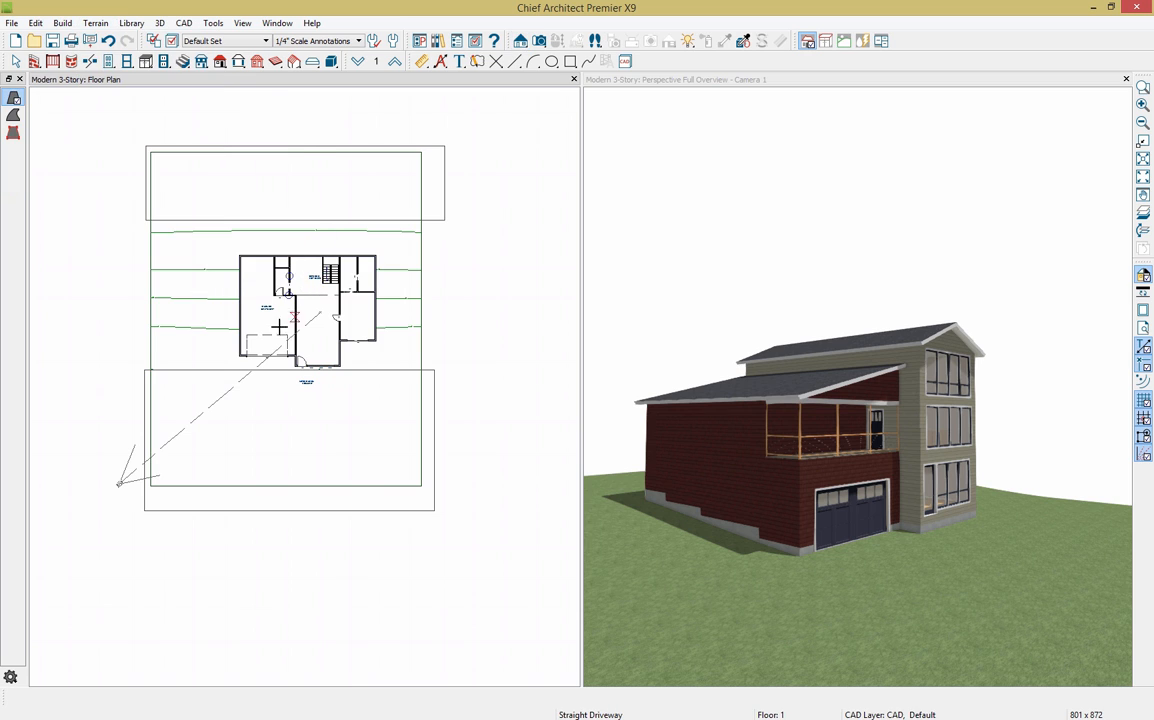
Step: Draw a straight driveway down from the garage, widen it to about 21 feet, and view it in 3D
scroll(273, 366, up, 1)
scroll(273, 366, up, 1)
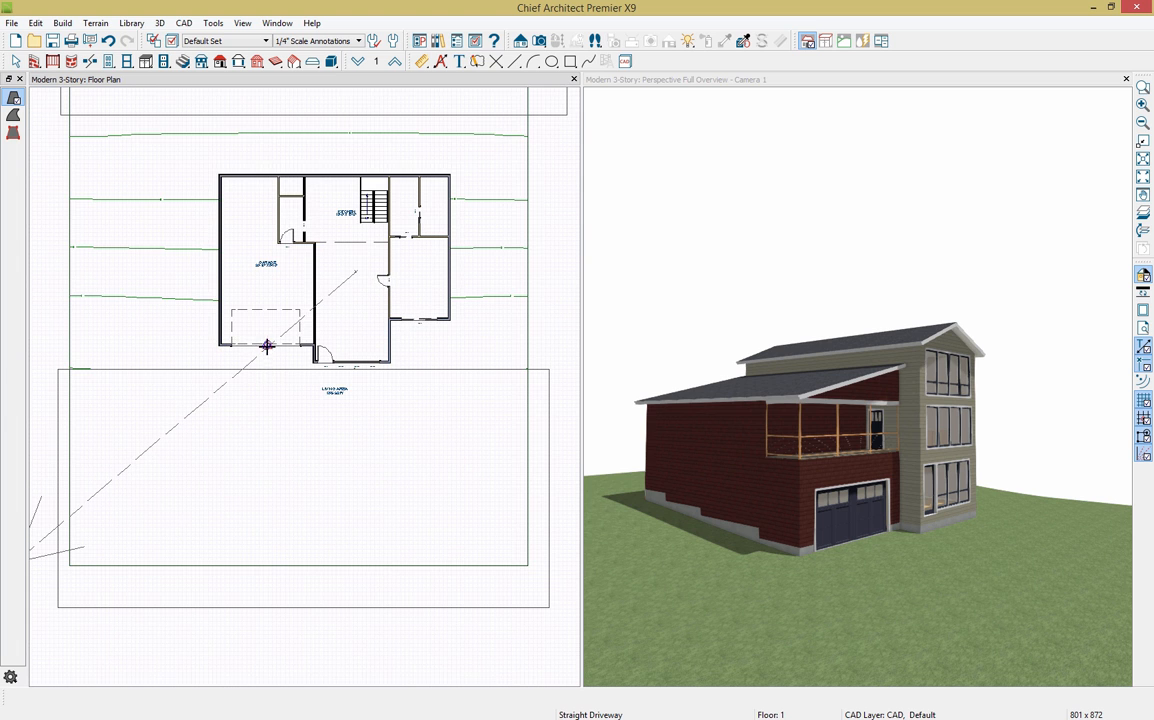
mouse_move(266, 346)
mouse_down()
mouse_move(260, 681)
mouse_move(267, 580)
mouse_up()
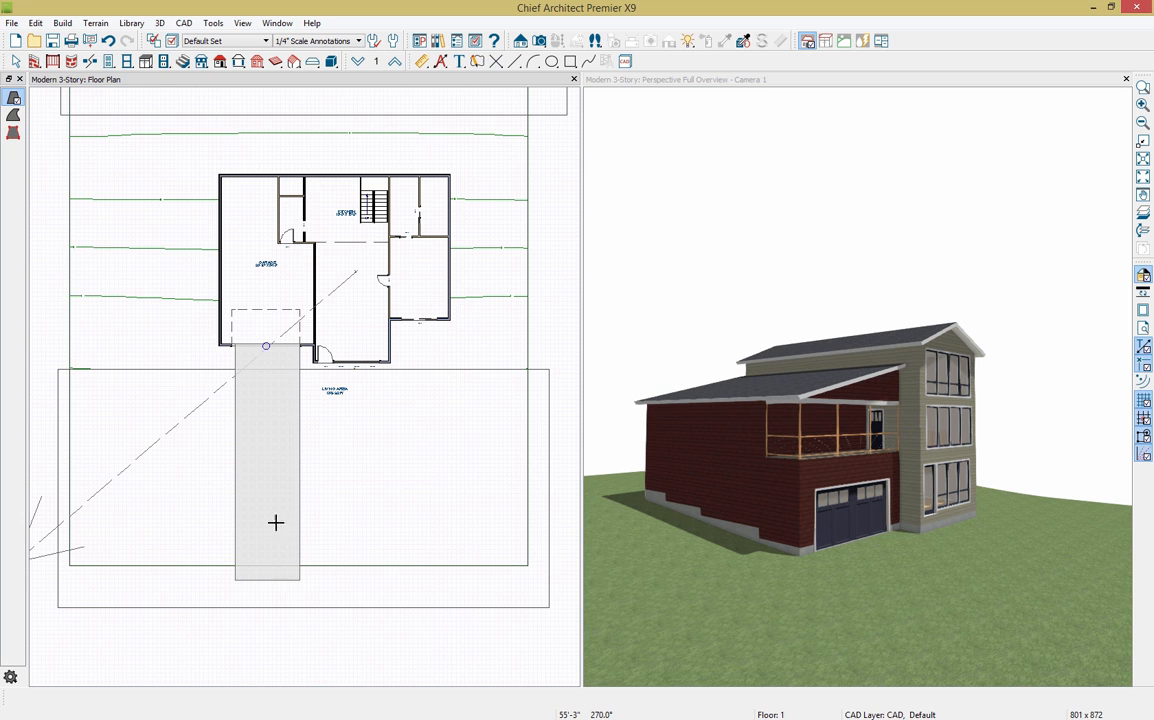
click(248, 474)
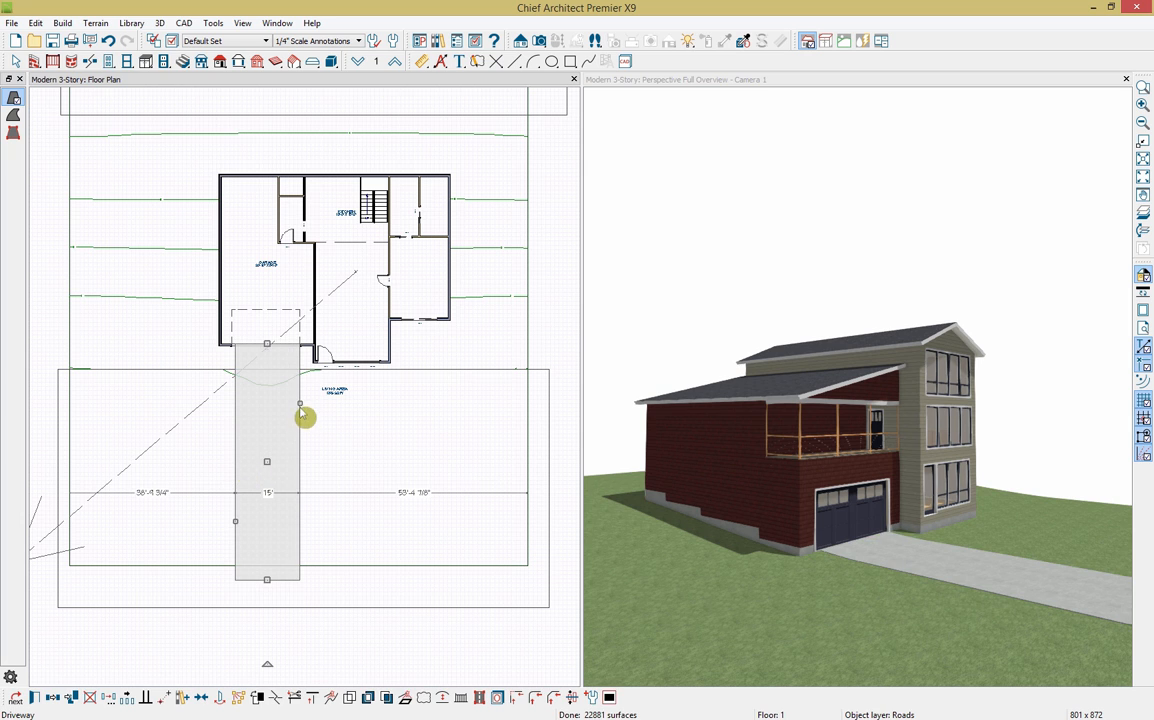
drag(300, 406, 312, 405)
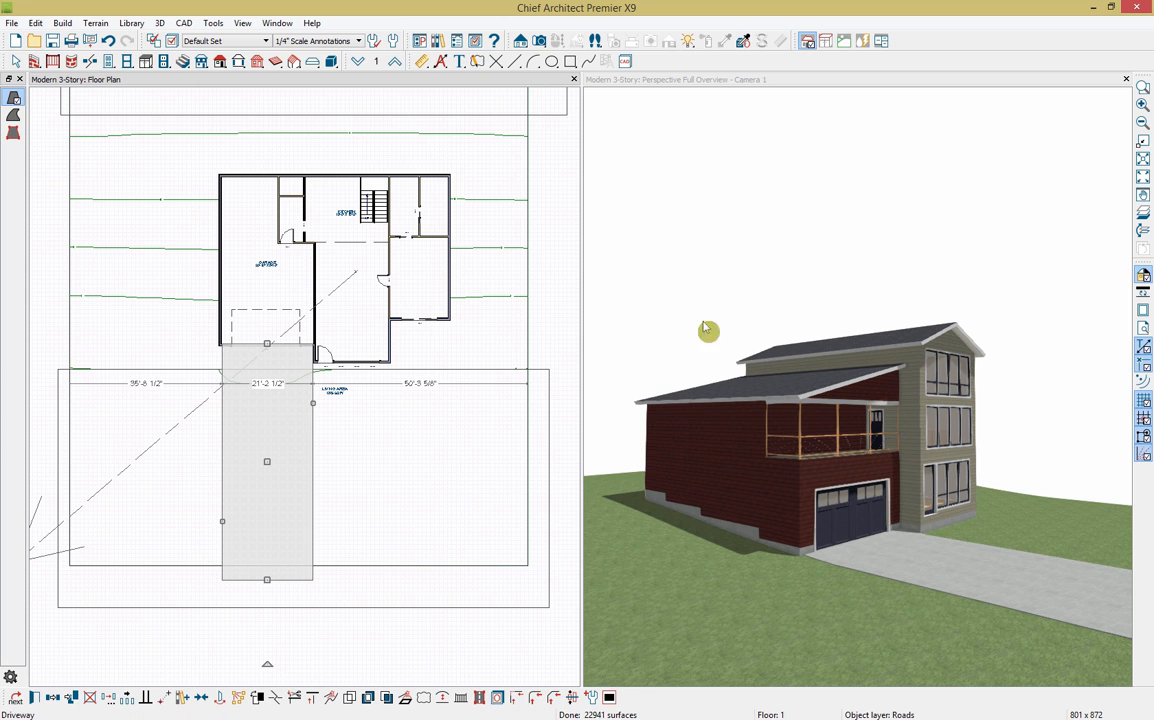
click(779, 88)
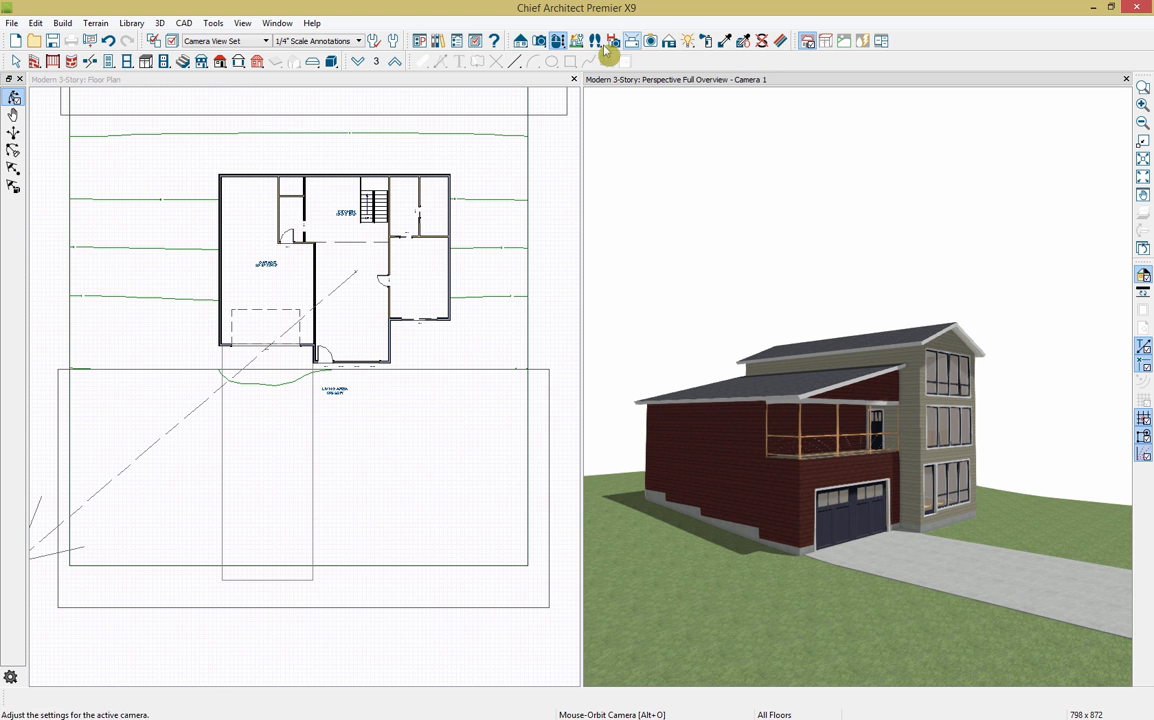
drag(941, 447, 802, 566)
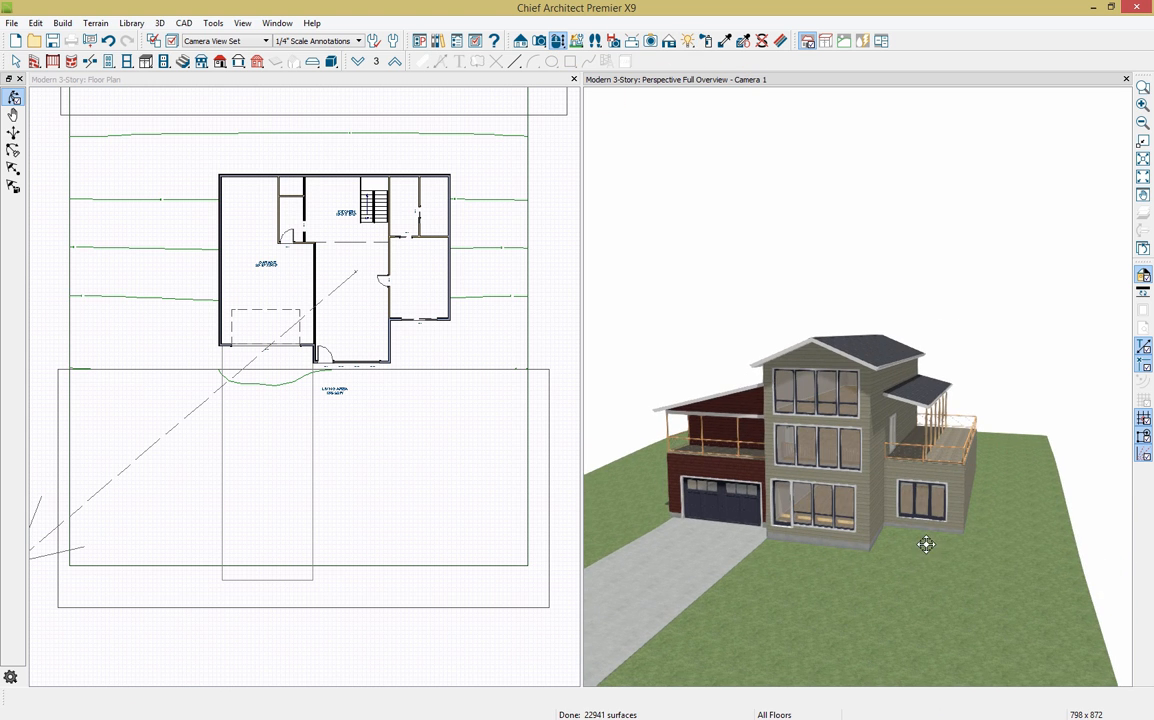
scroll(425, 348, up, 3)
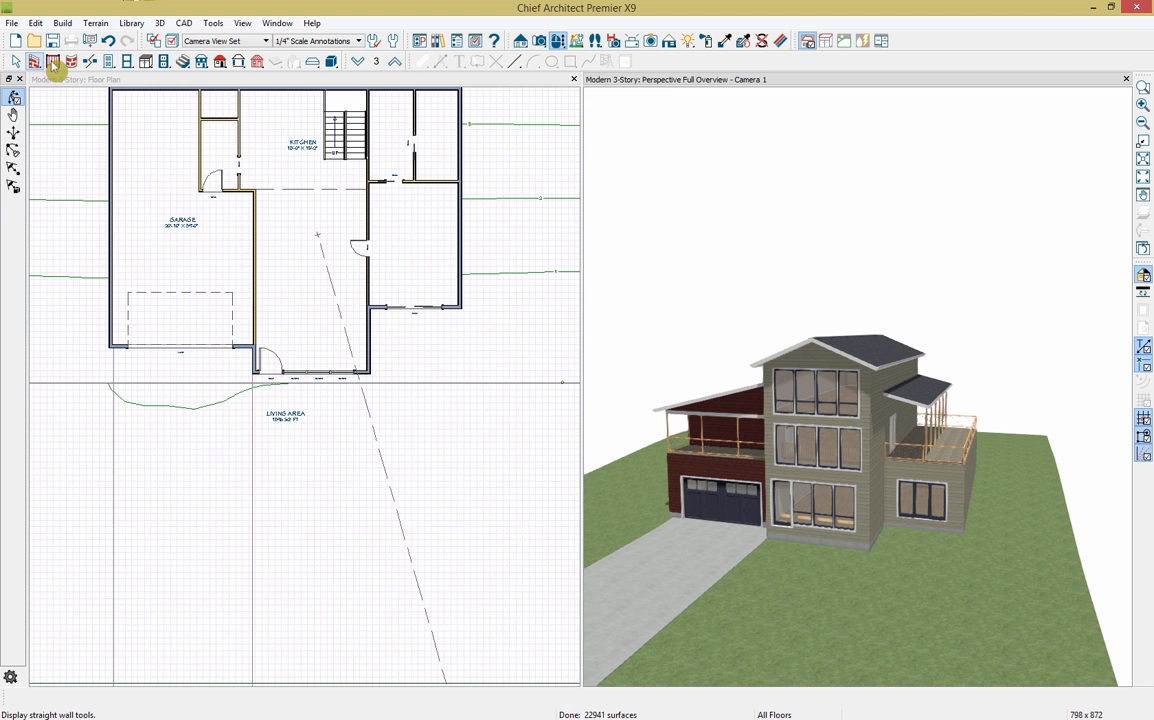
Step: Draw a deck edge without railing from the front wall corner and select the new deck room
click(54, 63)
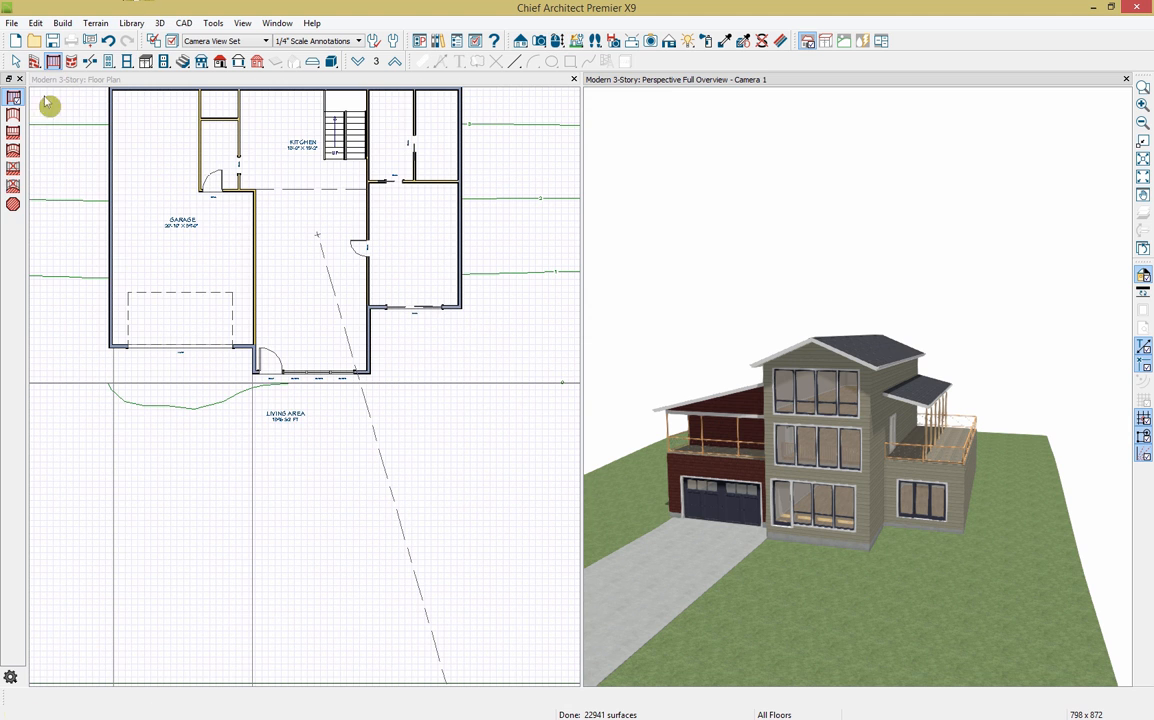
click(14, 170)
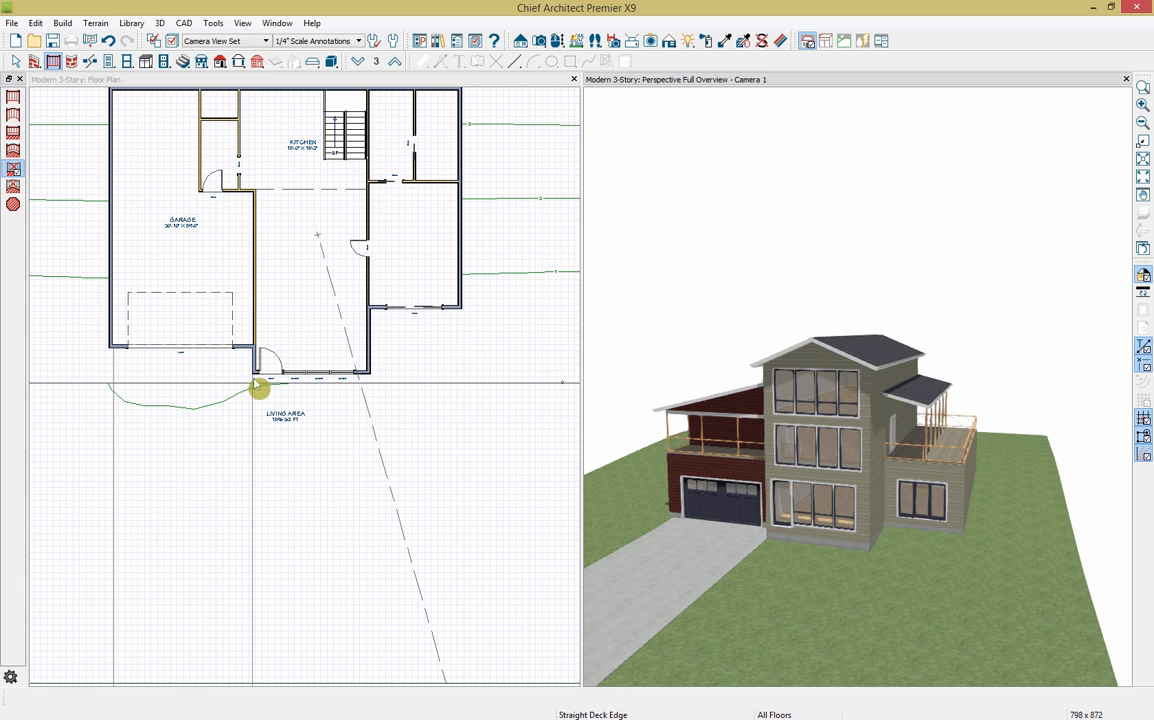
click(53, 65)
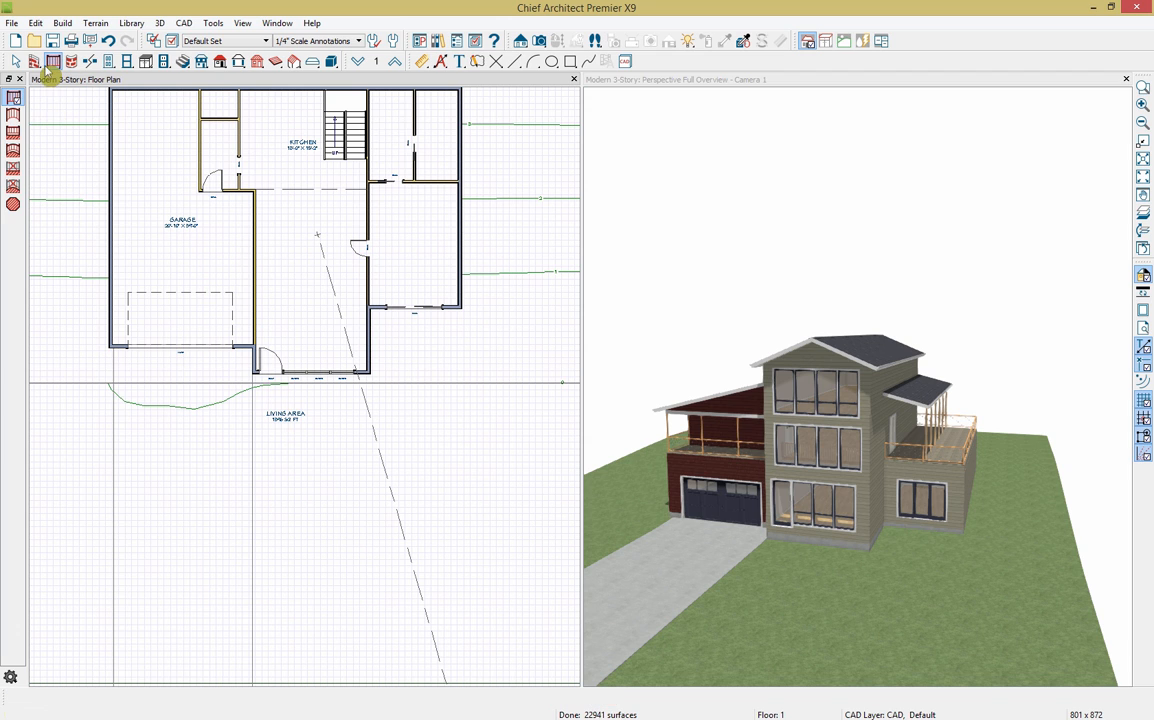
click(14, 168)
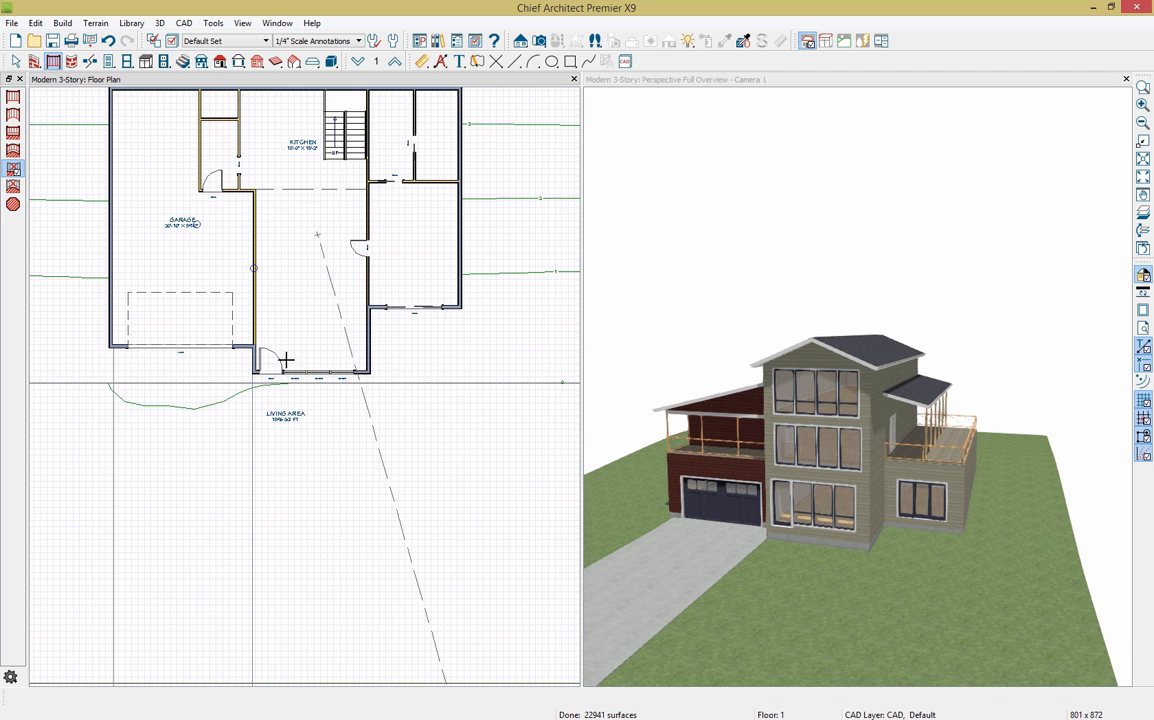
mouse_move(253, 396)
mouse_down()
mouse_move(255, 430)
mouse_move(459, 421)
mouse_move(457, 310)
mouse_up()
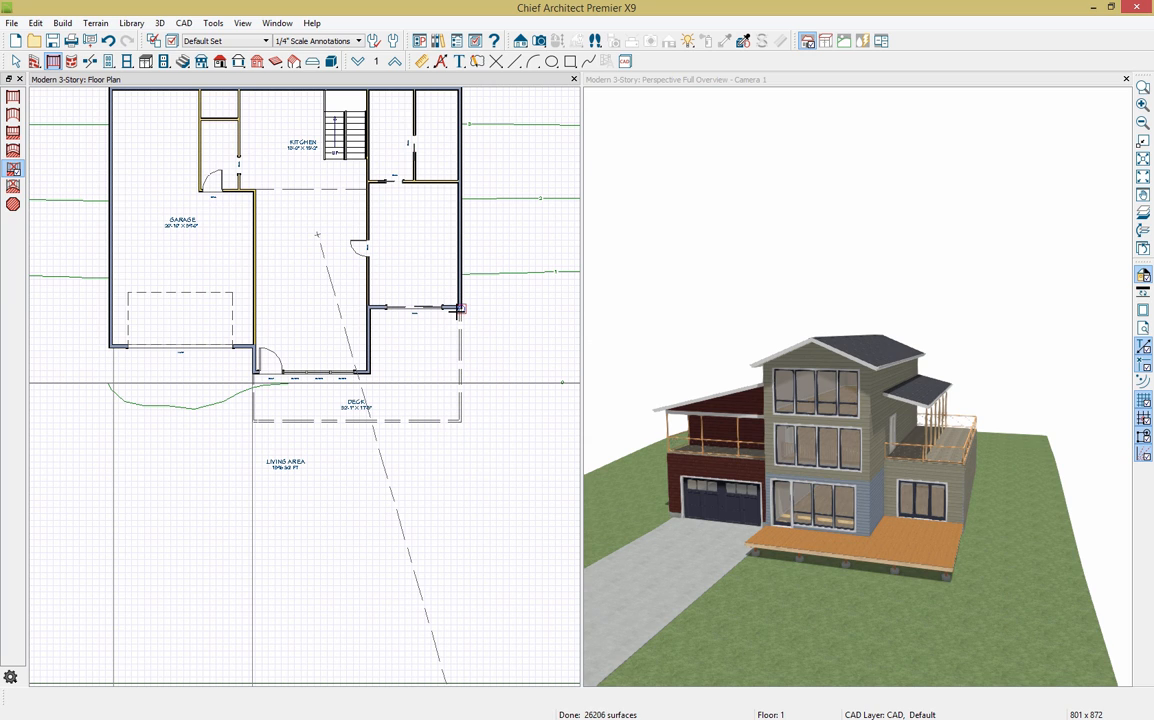
click(417, 394)
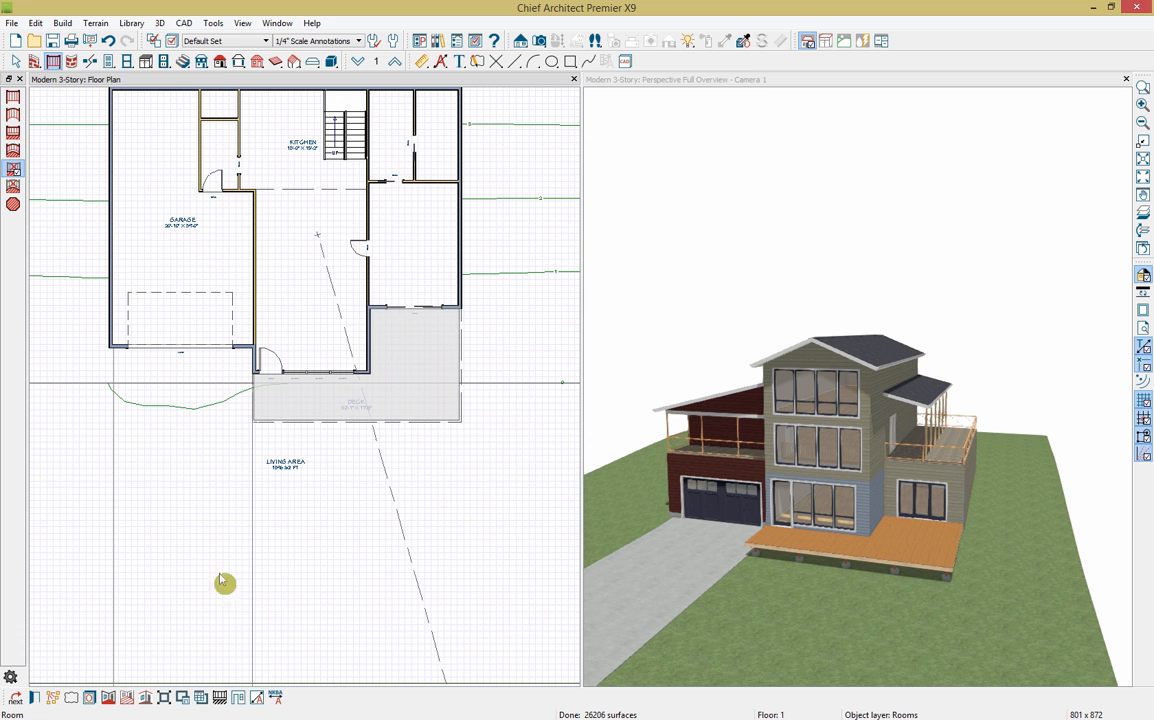
Step: Change the deck's room type to Porch and make its floor structure 30" thick
click(34, 697)
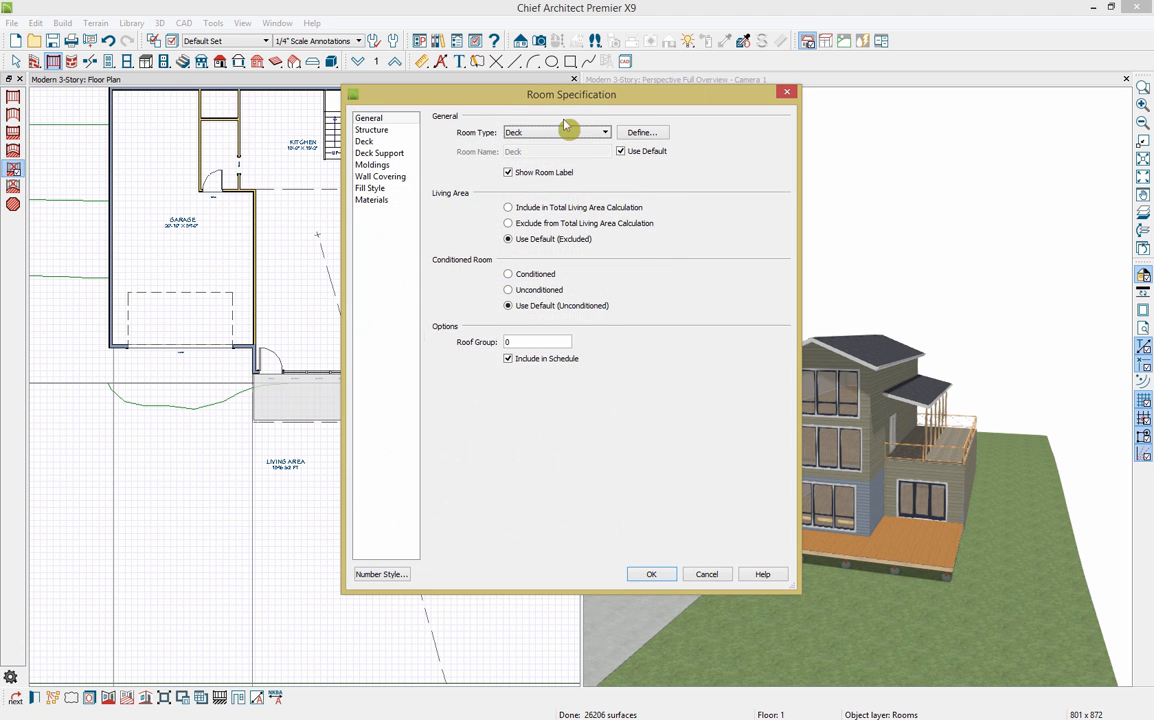
click(598, 132)
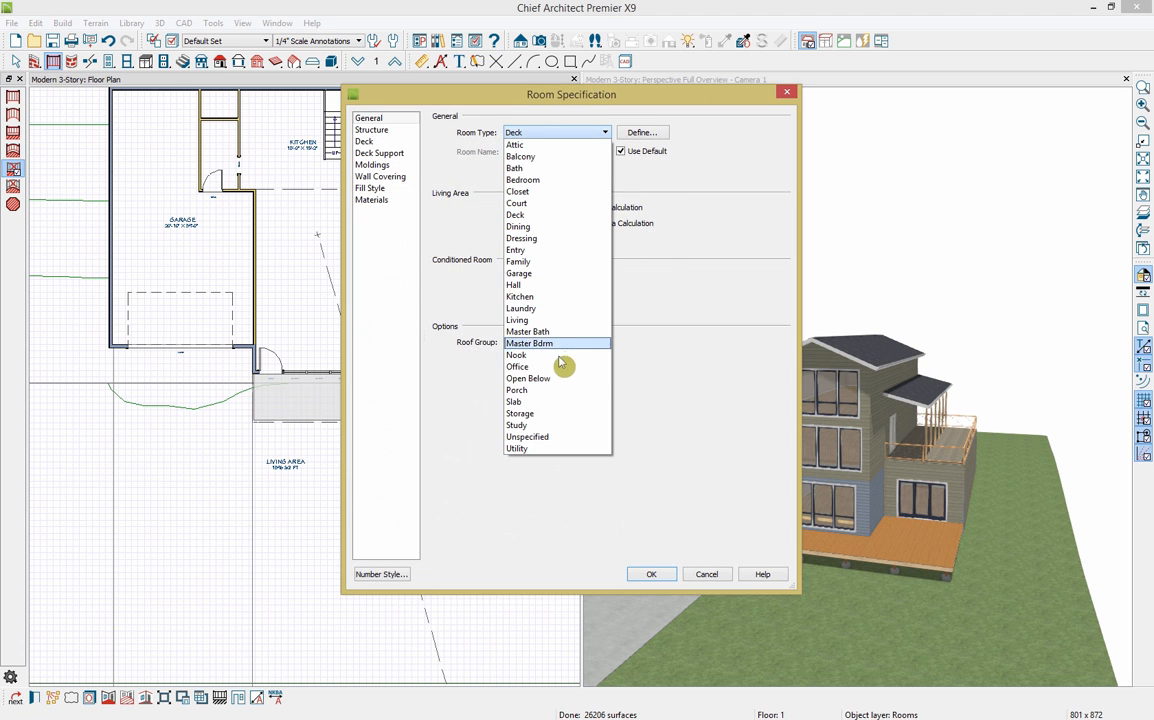
click(556, 391)
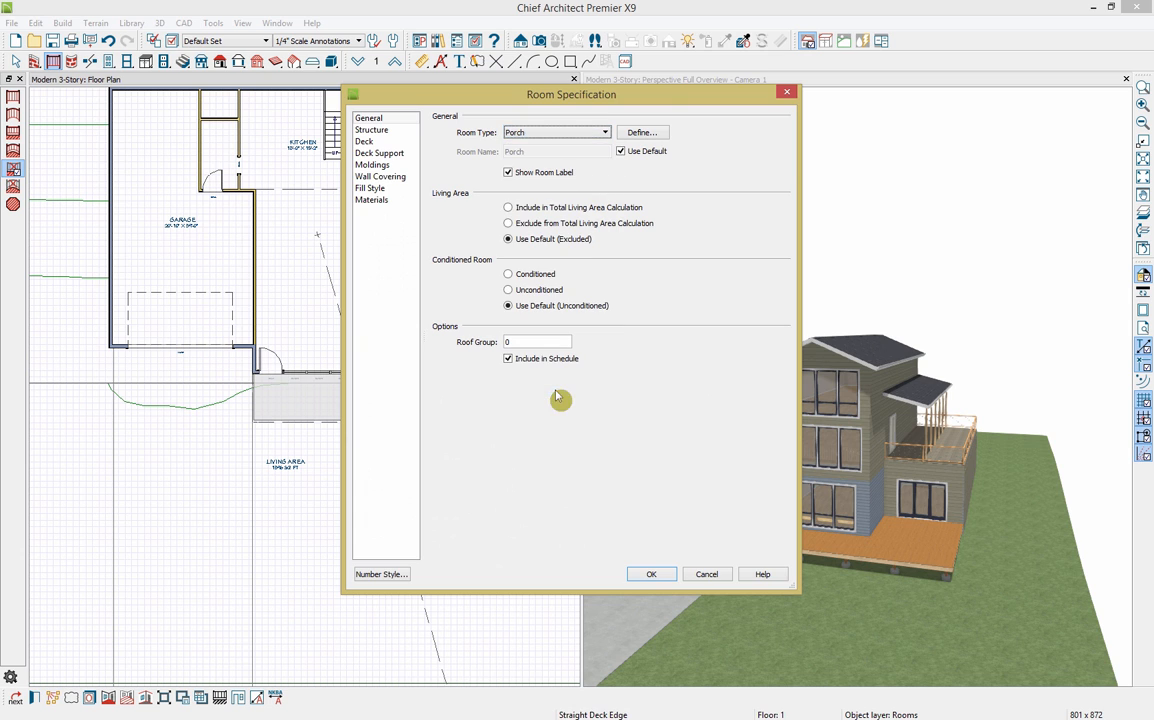
click(371, 131)
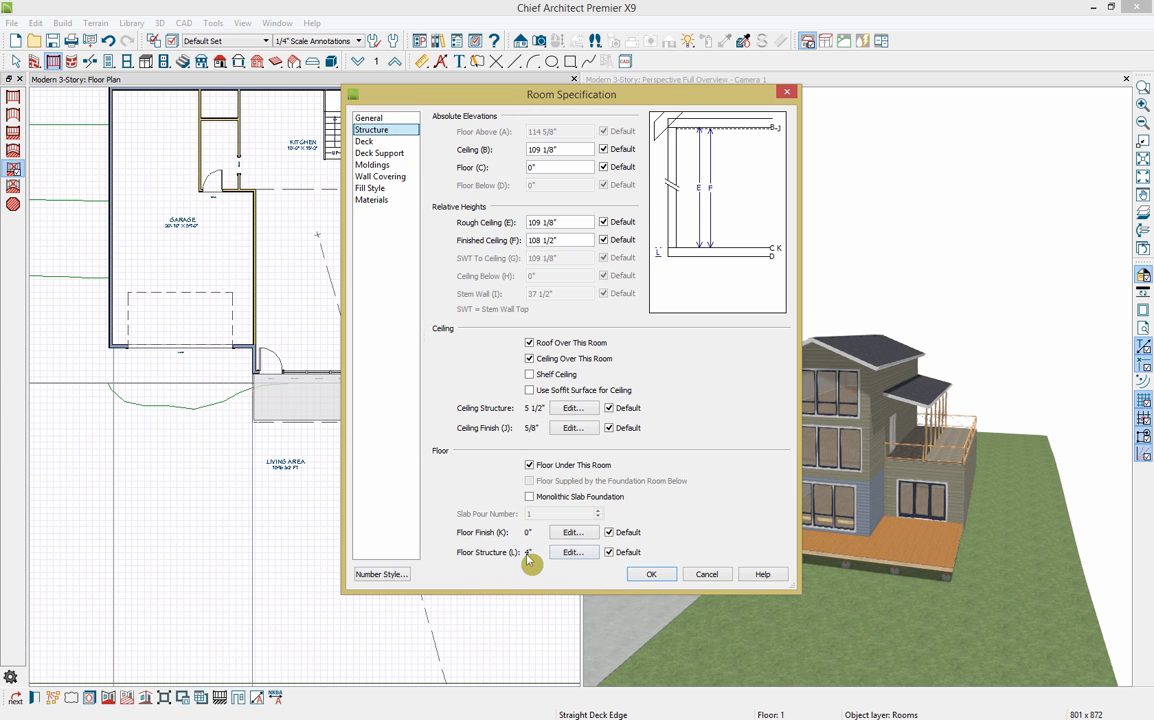
click(570, 552)
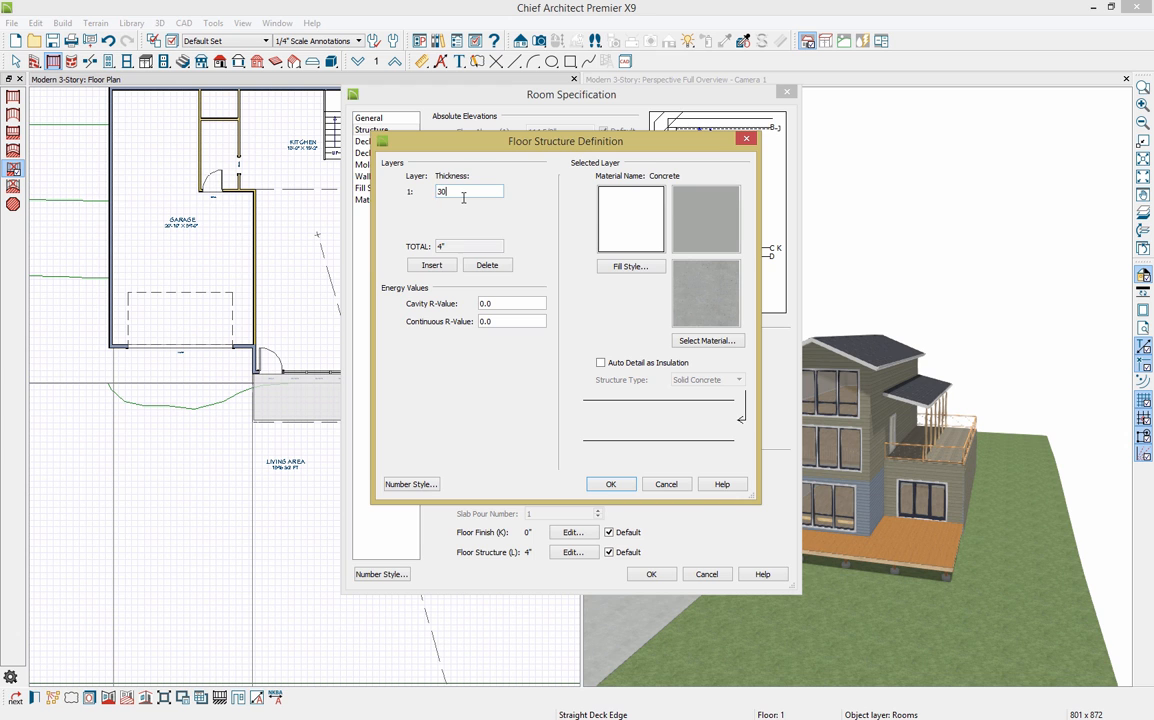
click(611, 484)
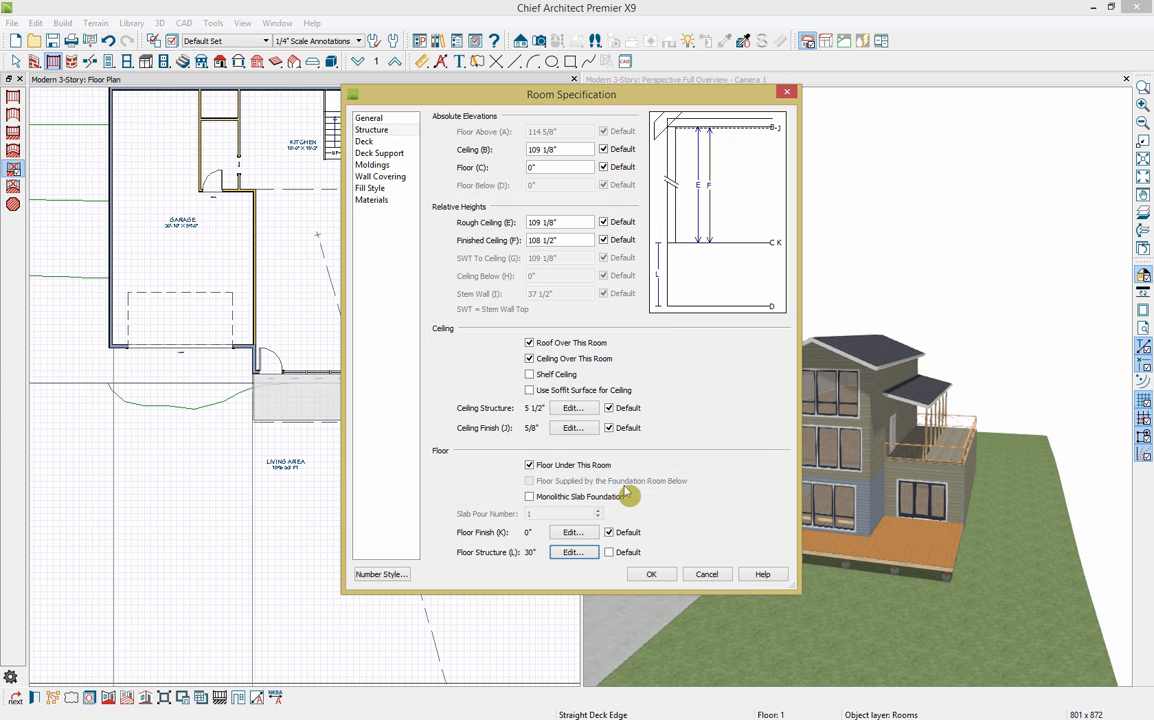
click(655, 577)
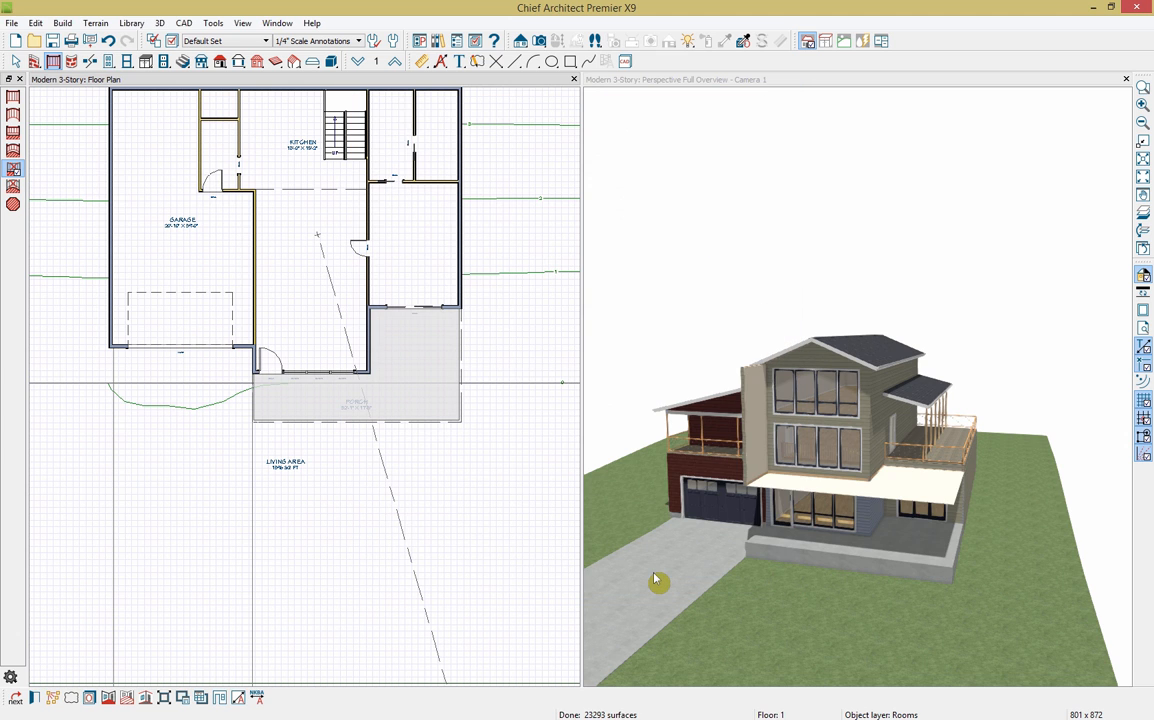
click(927, 556)
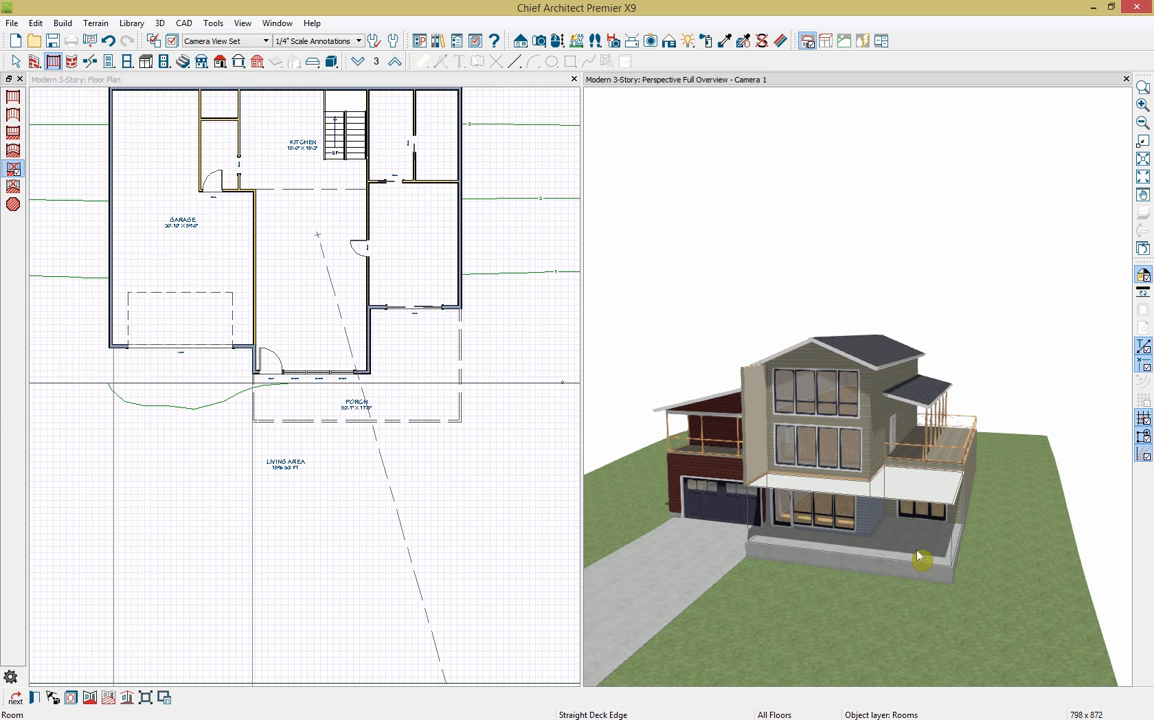
Step: Uncheck Roof Over This Room and Ceiling Over This Room for the porch
click(35, 698)
click(375, 130)
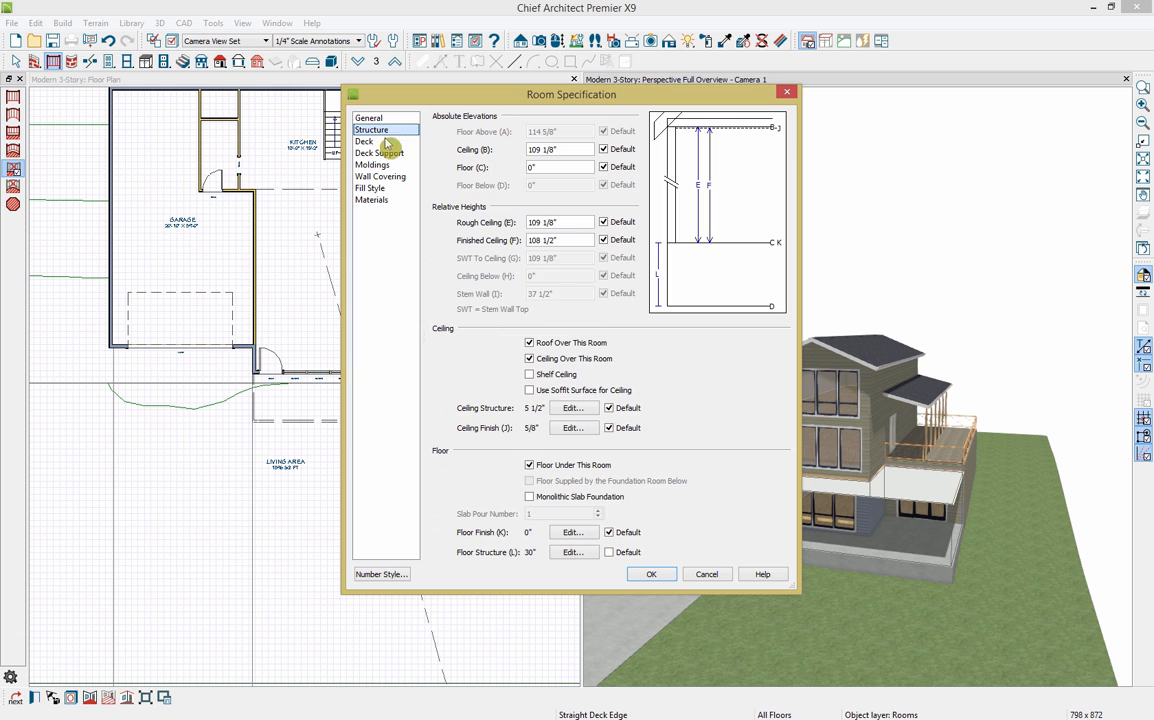
click(550, 358)
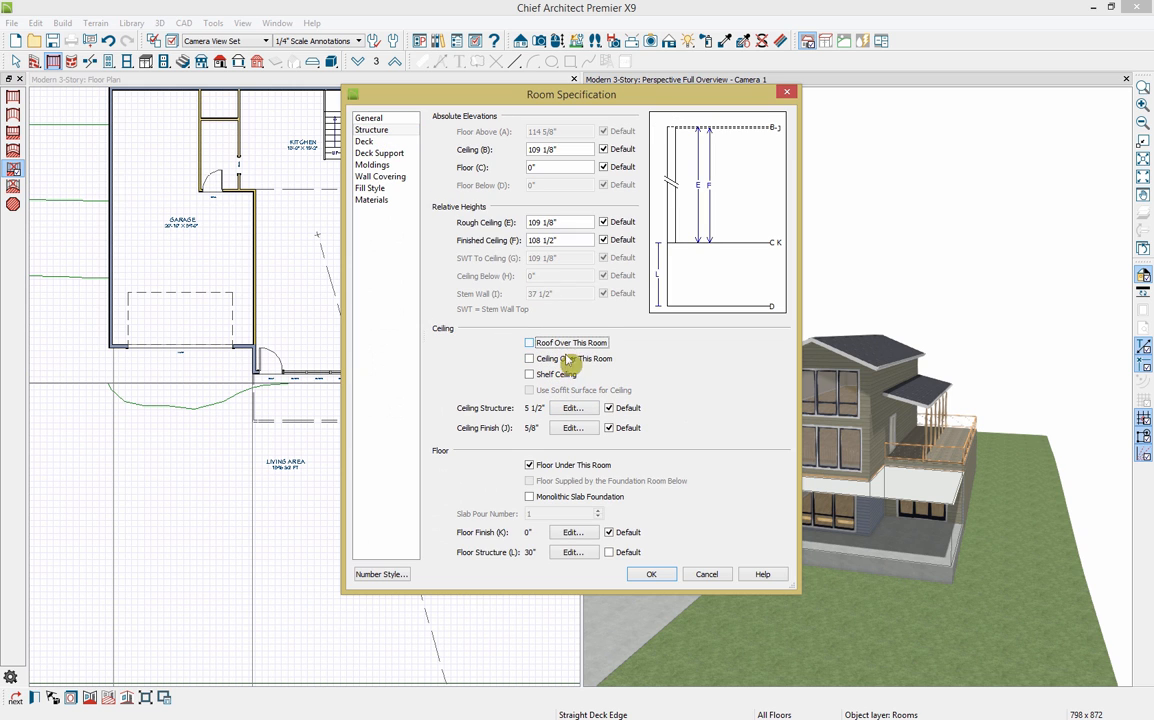
click(574, 342)
click(658, 577)
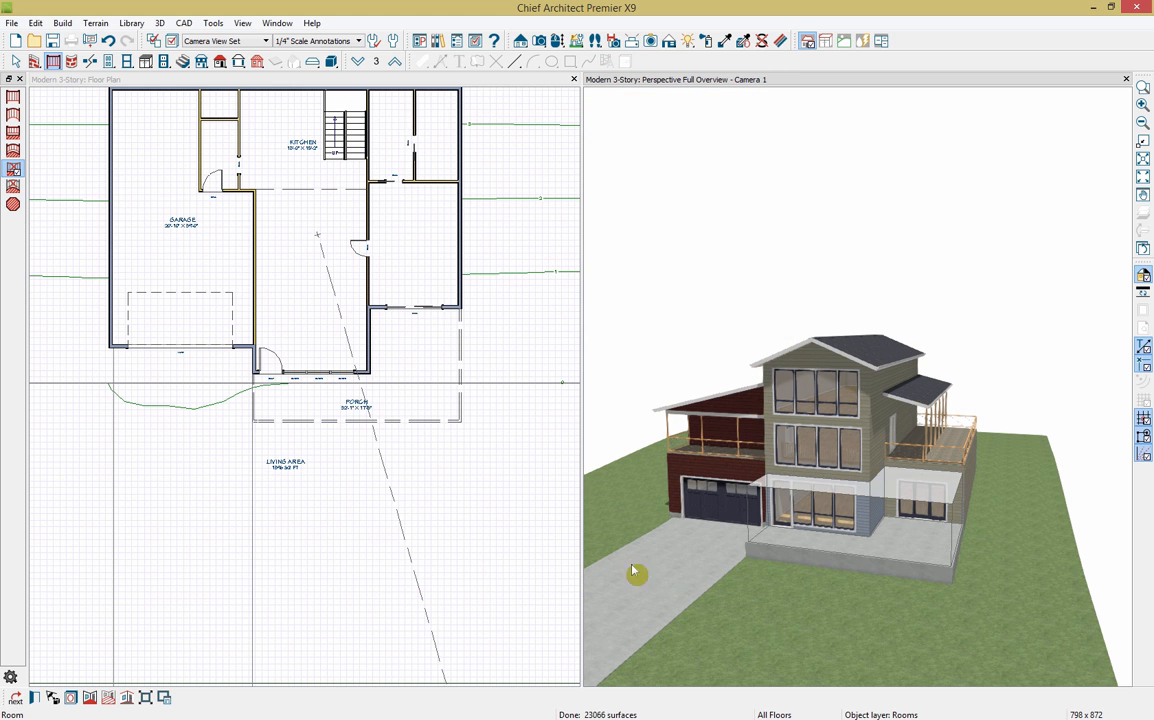
scroll(950, 562, up, 5)
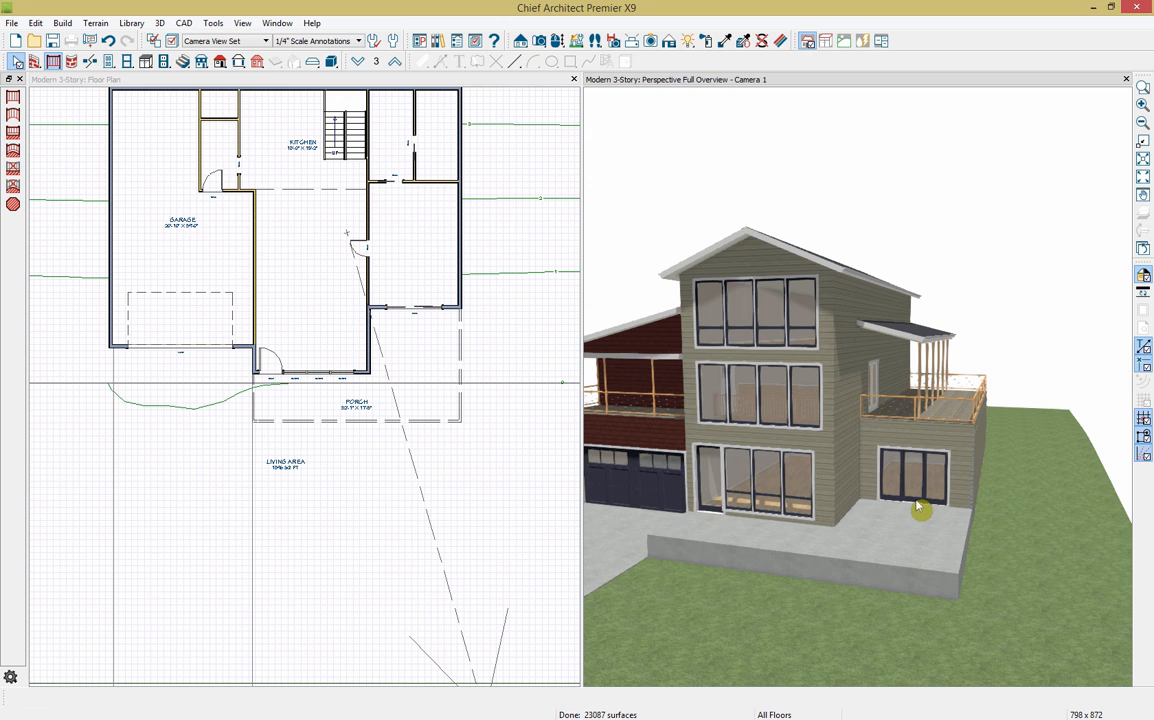
Step: Uncheck Invisible on the porch deck railing so railings appear along the porch sides
click(463, 382)
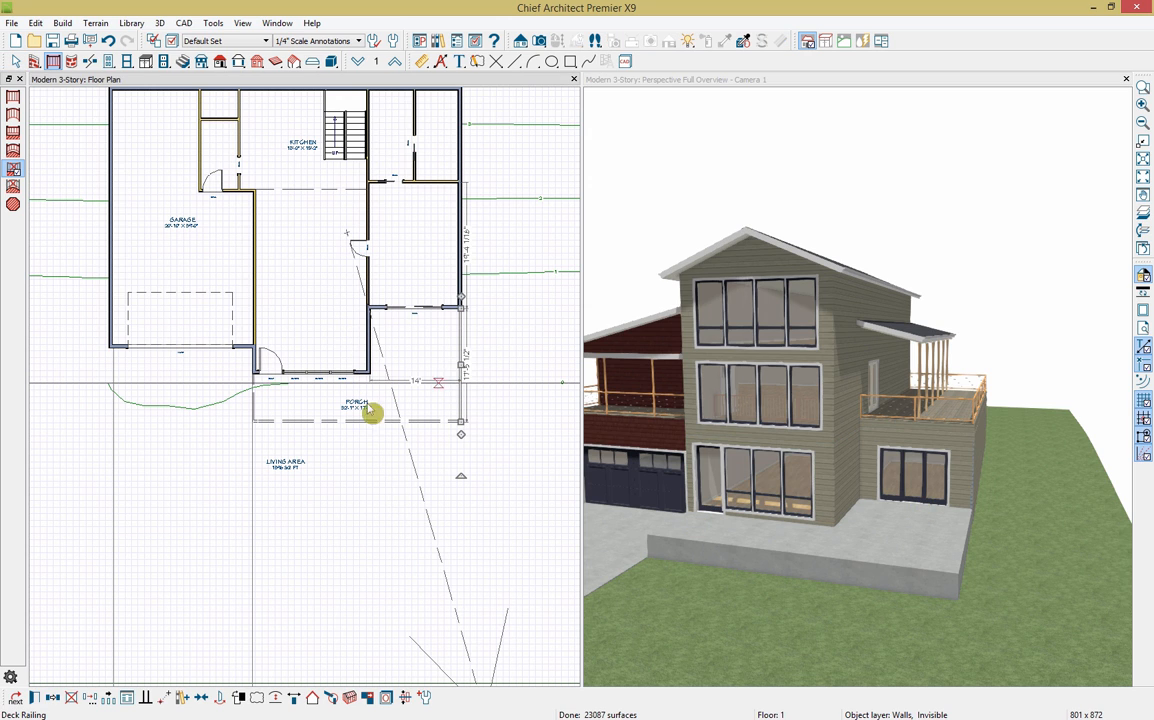
click(256, 419)
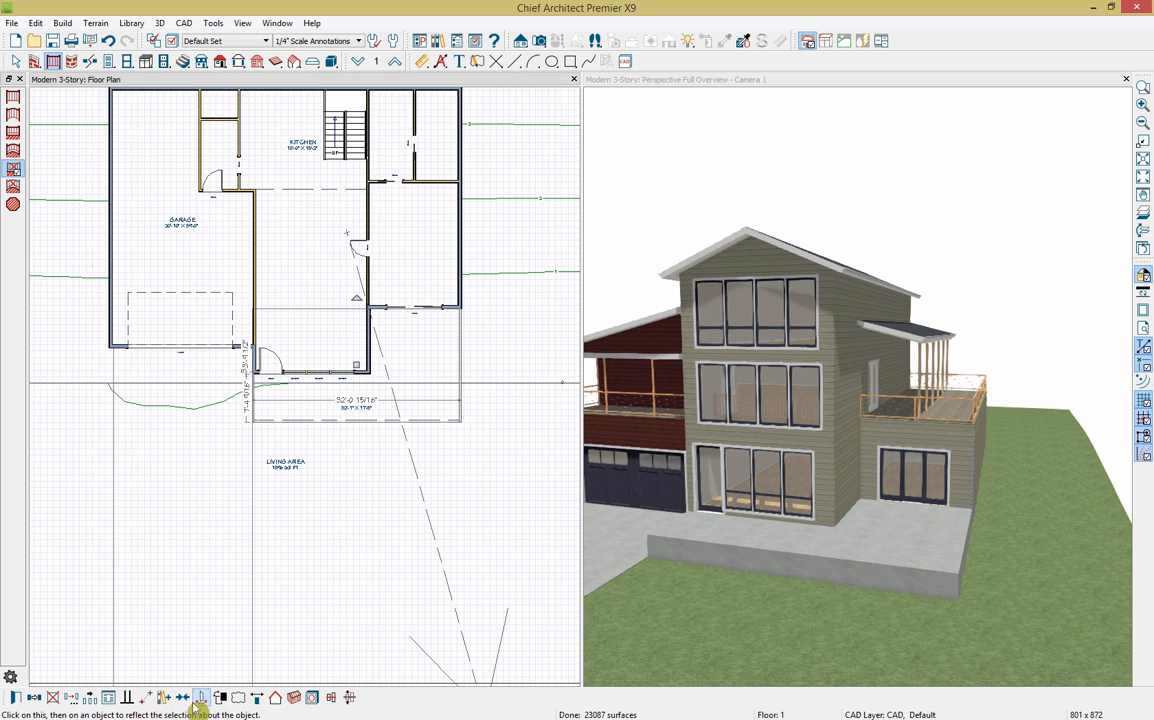
click(14, 698)
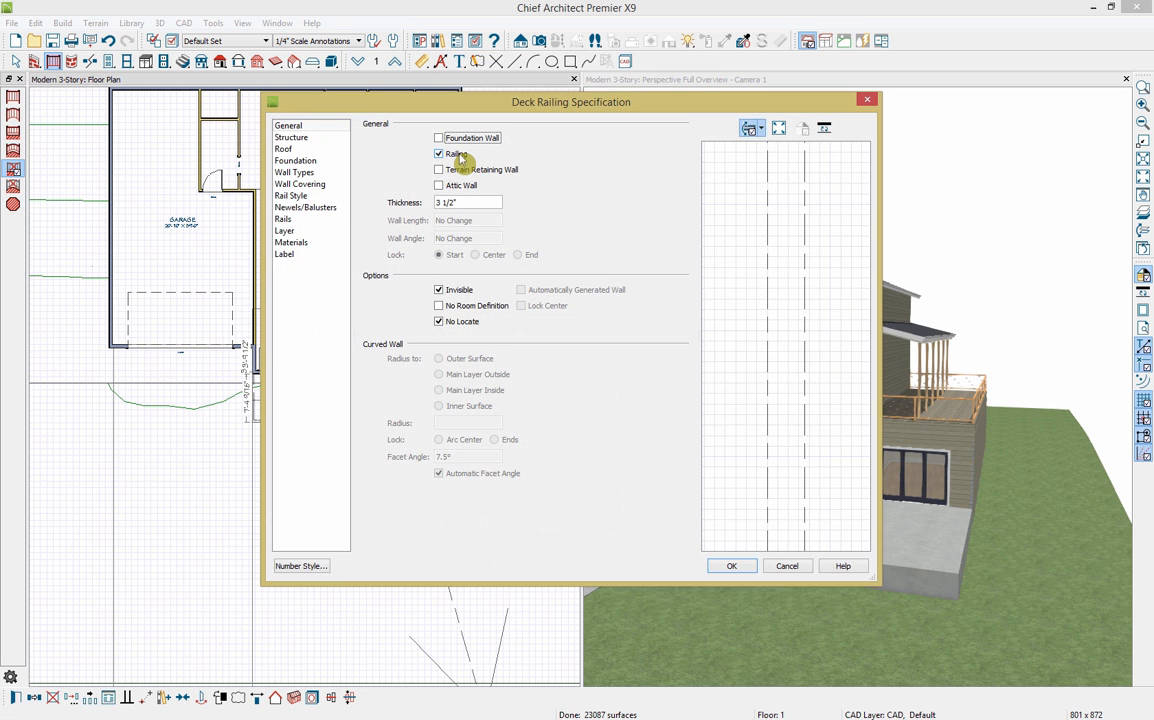
click(438, 290)
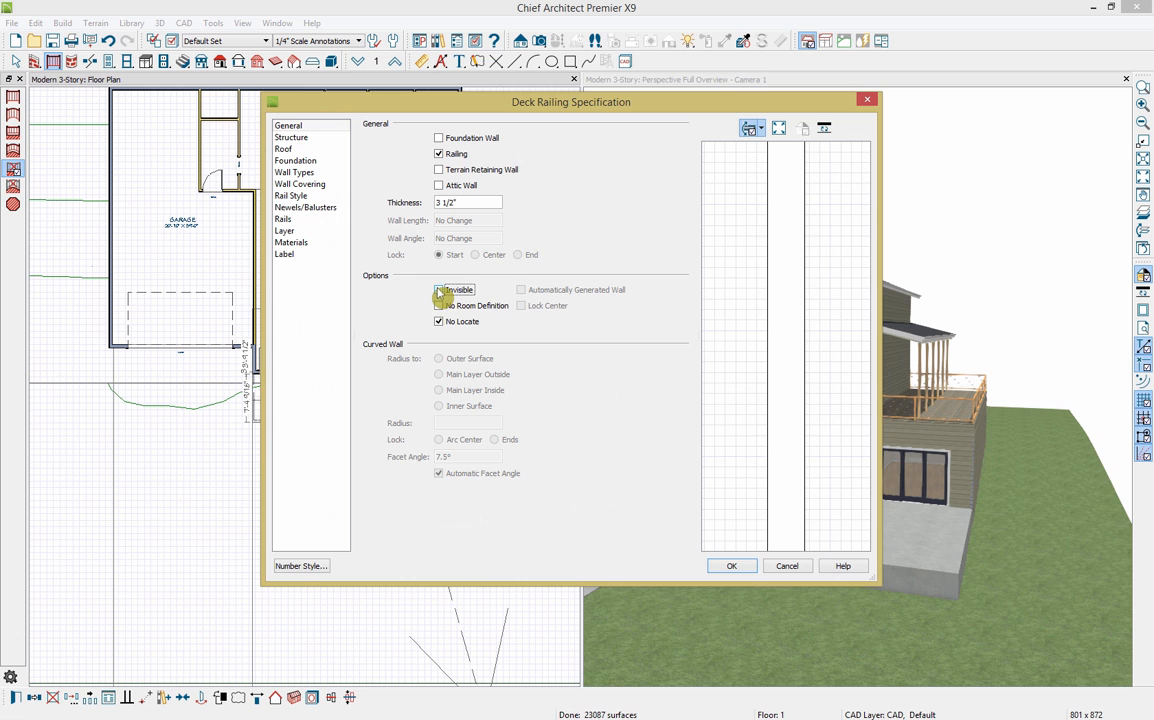
click(727, 569)
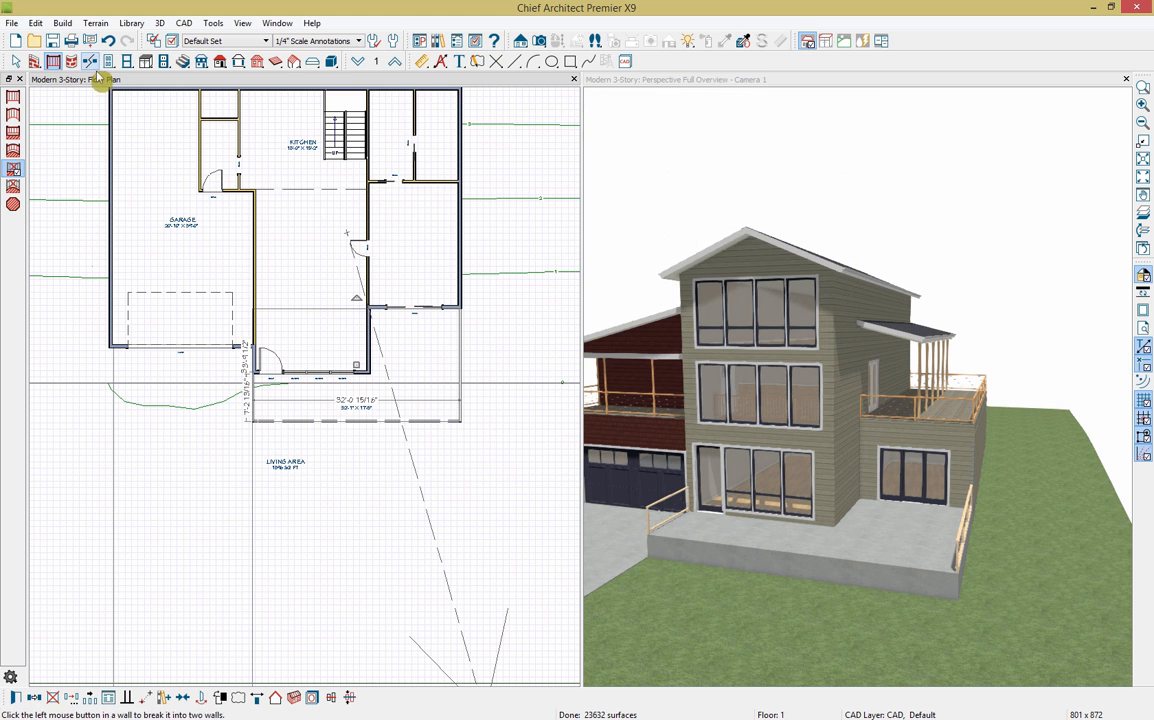
key(Escape)
click(184, 62)
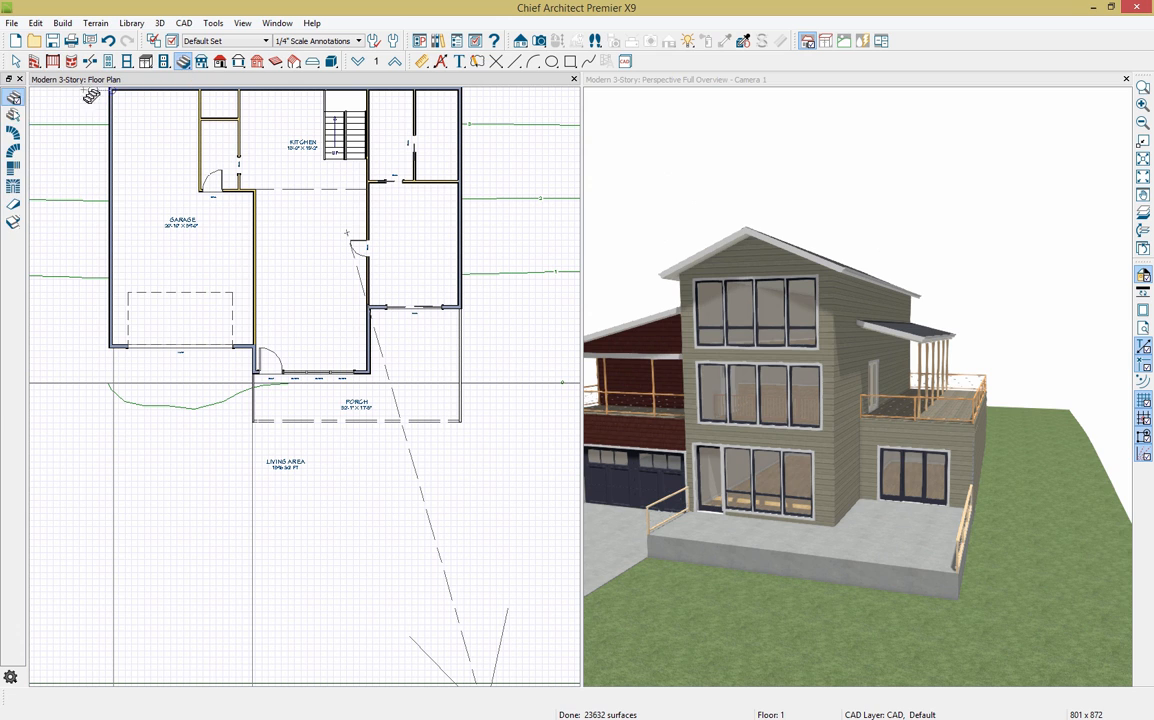
Step: Place a 4-riser click-to-create staircase and stretch it across the whole porch front edge
click(13, 116)
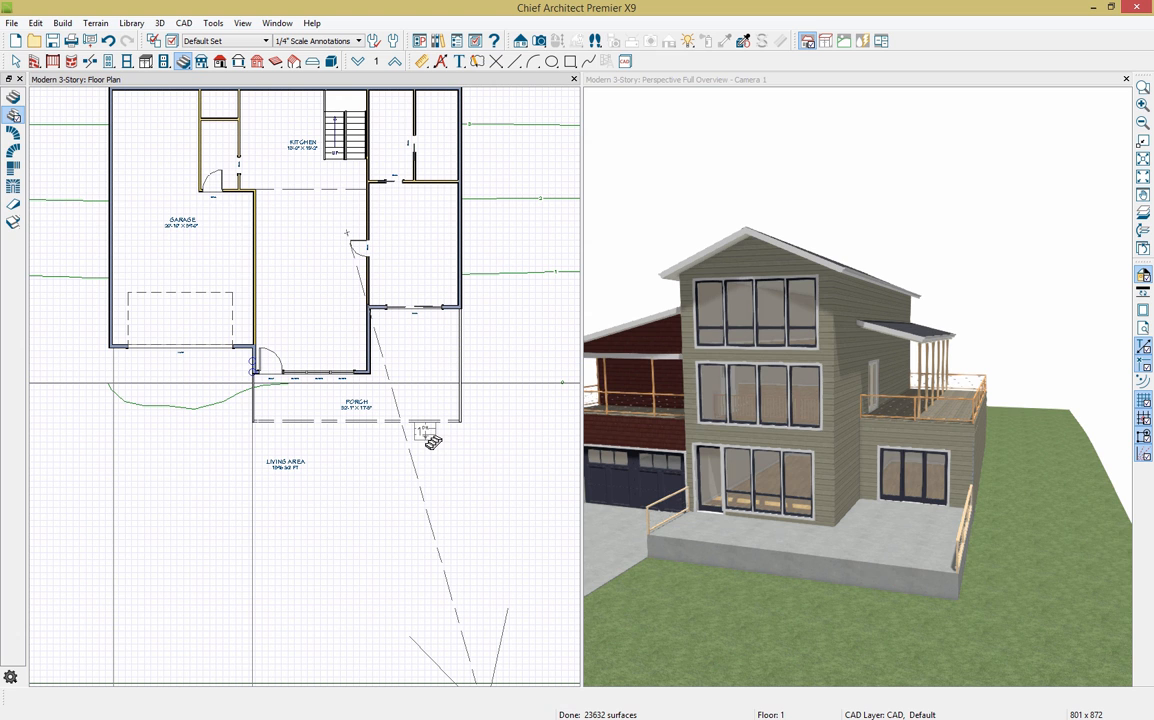
click(430, 440)
scroll(430, 437, up, 3)
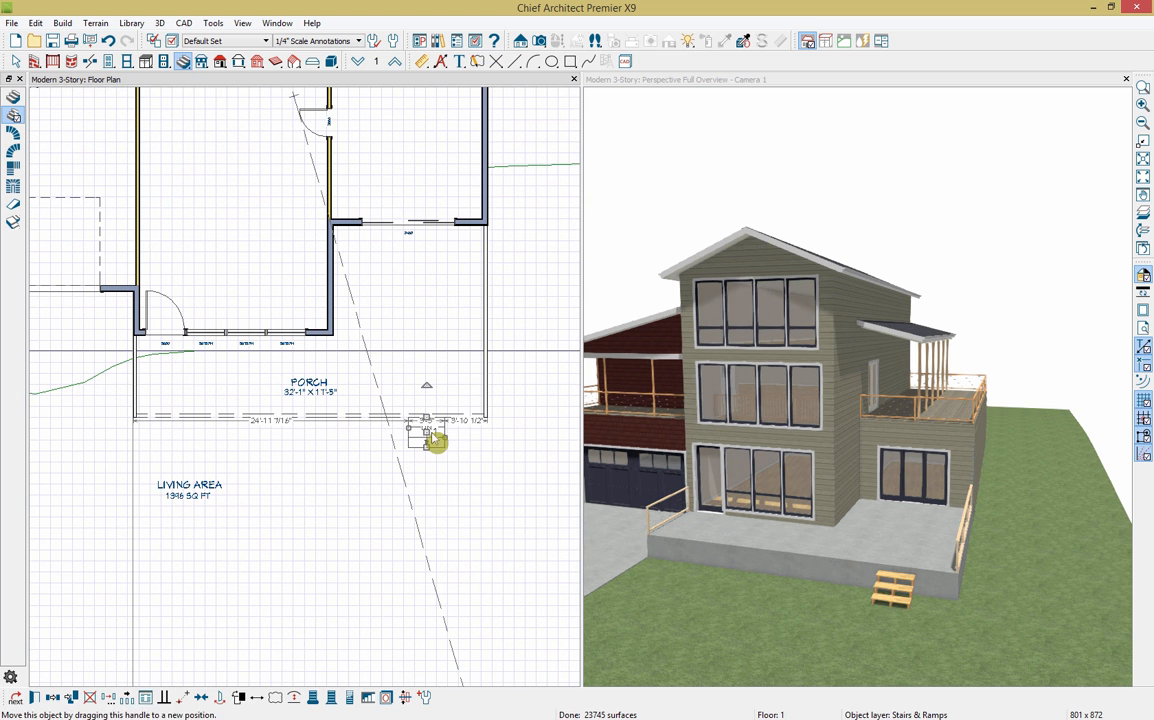
drag(445, 436, 484, 433)
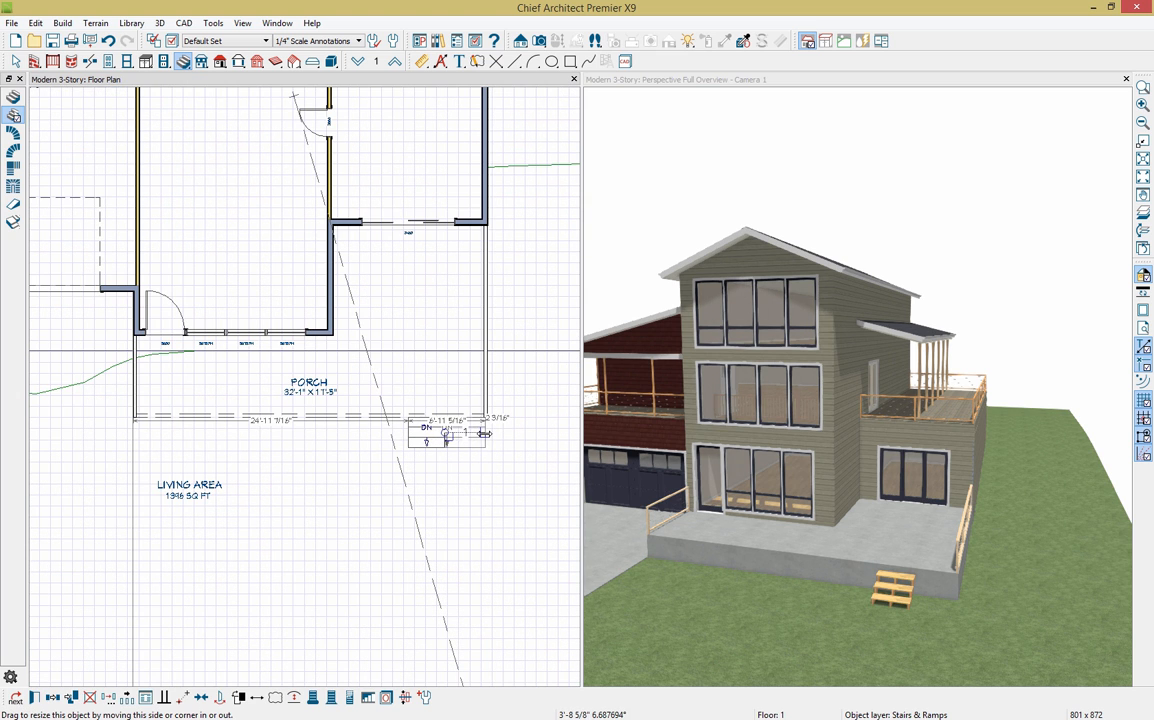
drag(410, 437, 136, 433)
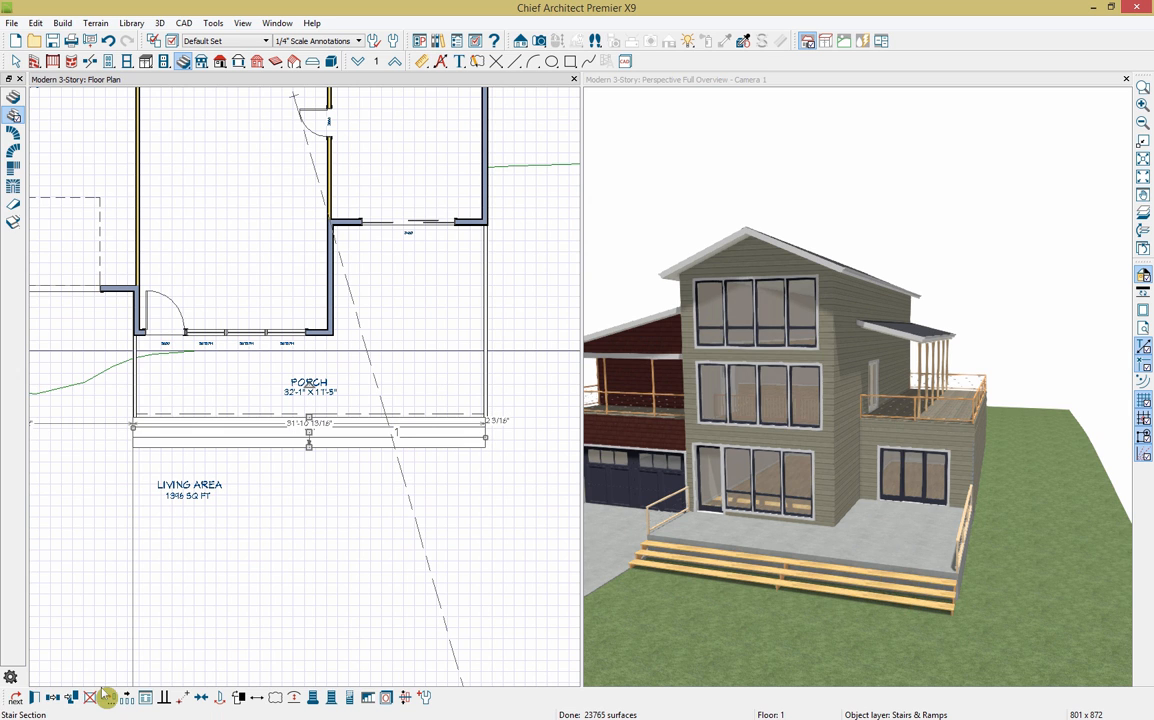
click(36, 699)
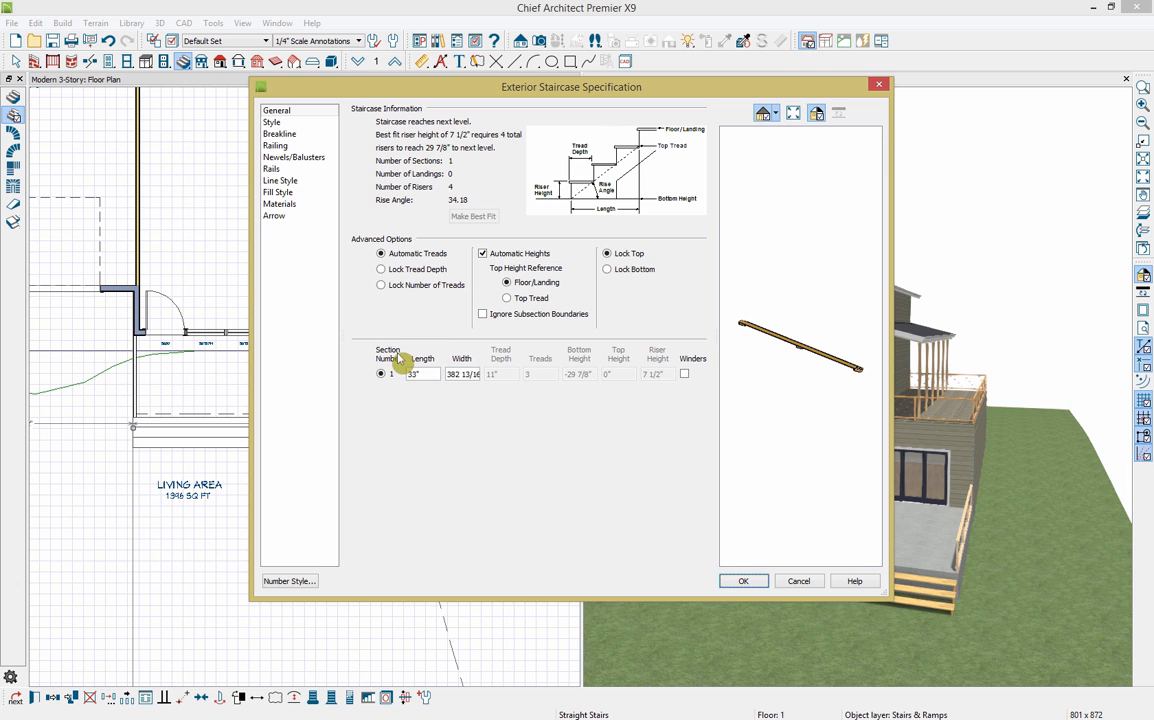
Step: Turn off Open Underneath and Open Risers so the porch steps are solid
click(289, 124)
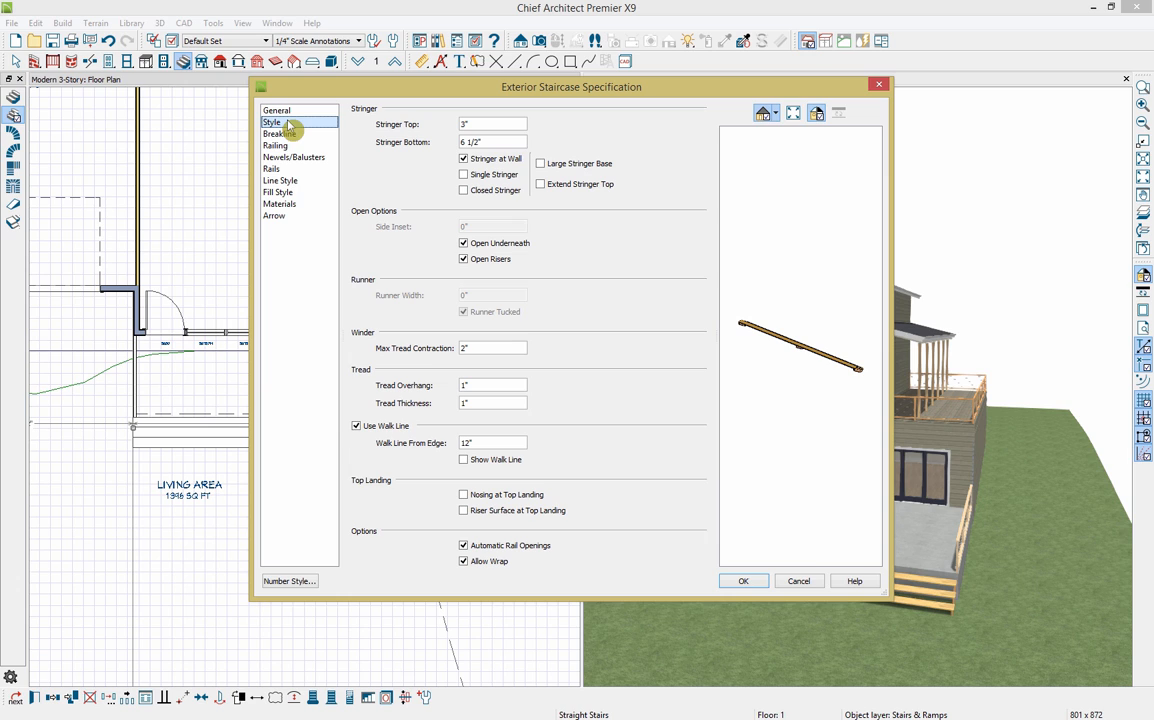
click(502, 243)
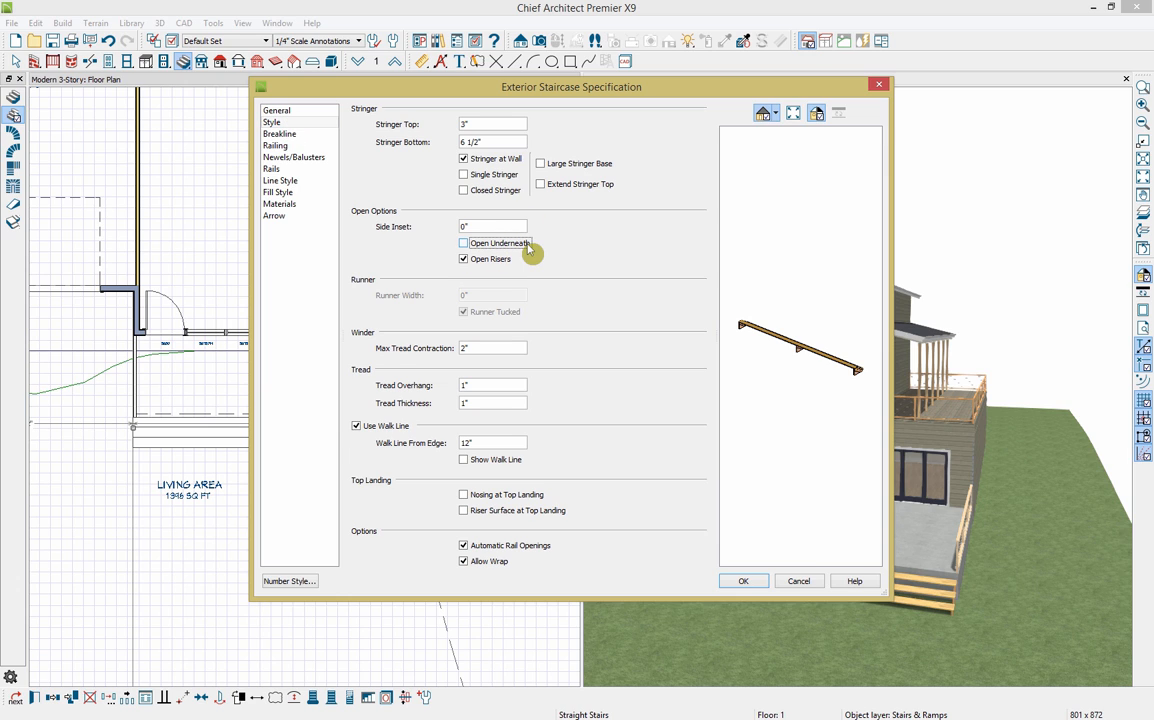
click(490, 258)
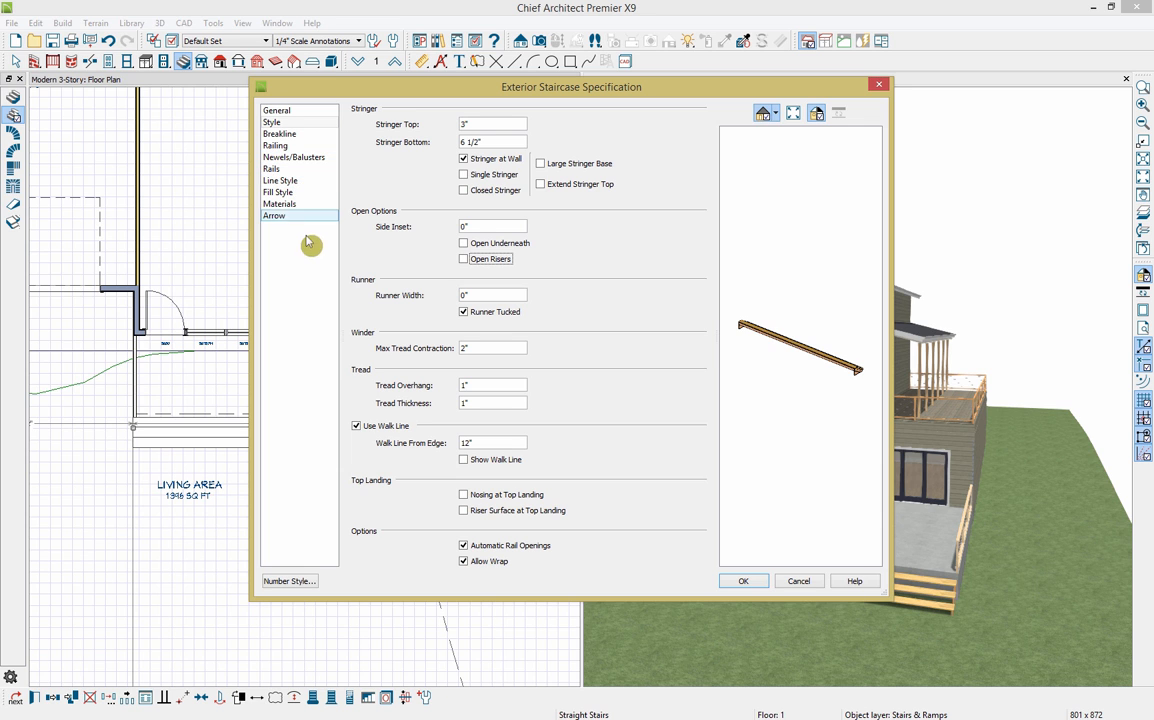
click(737, 581)
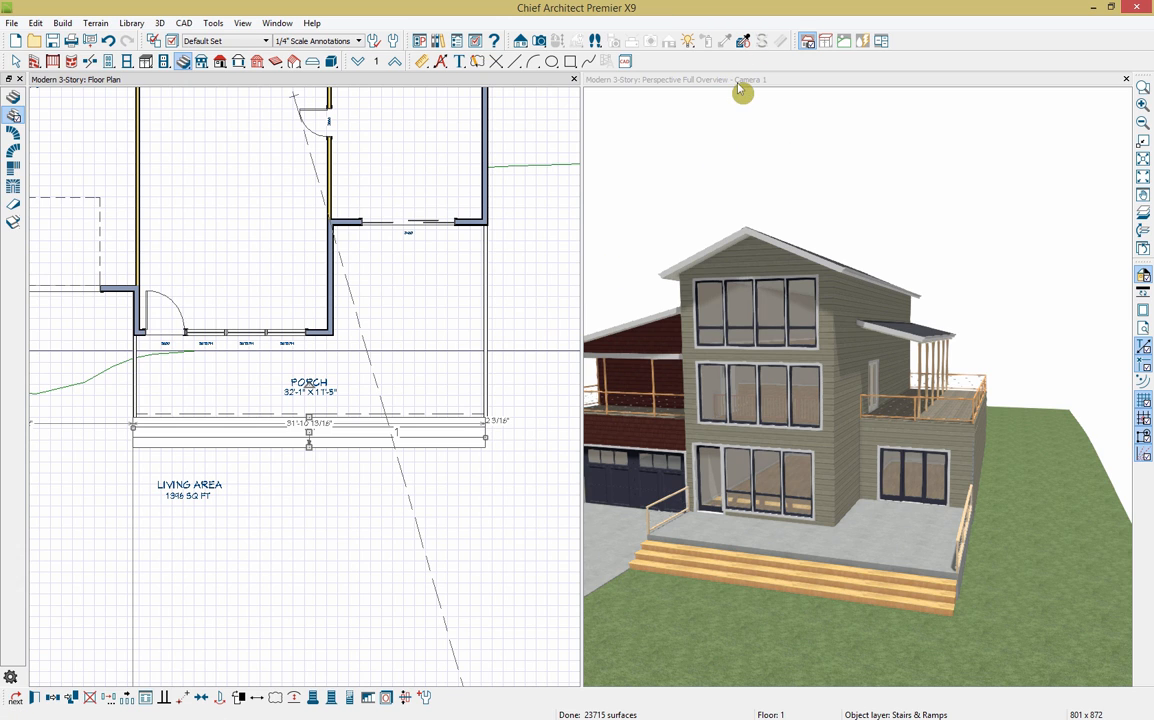
Step: Sample Slate from the garage door and paint the porch slab and stairs with it
click(725, 41)
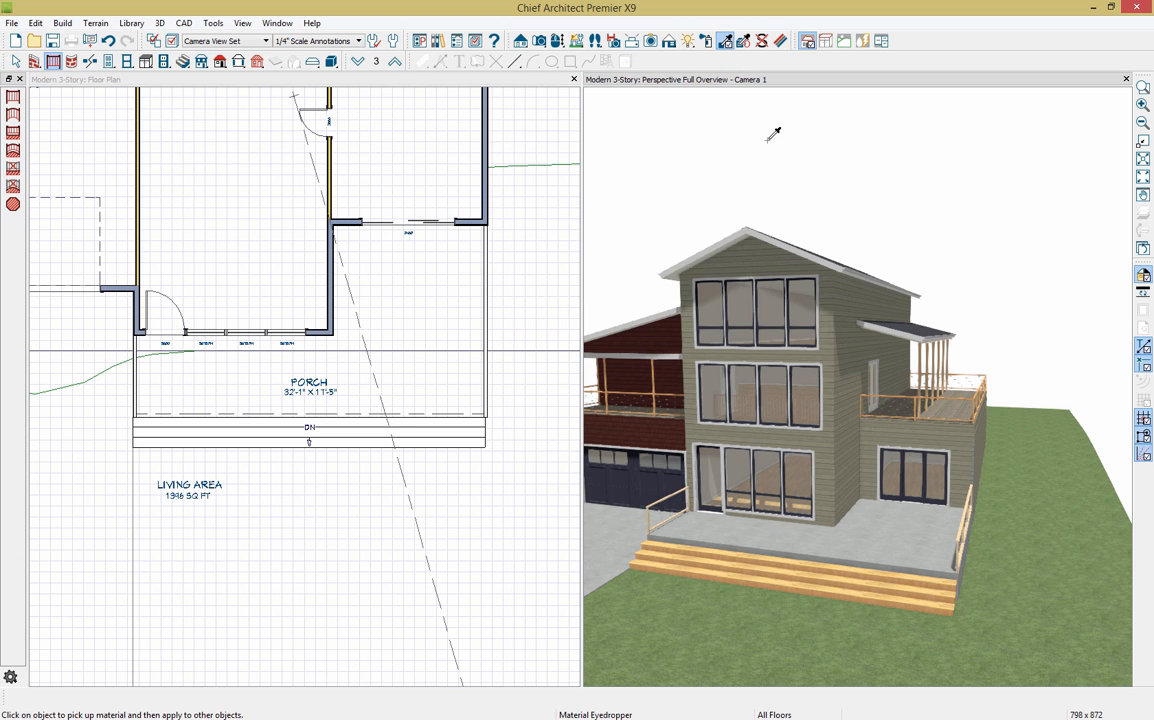
click(915, 592)
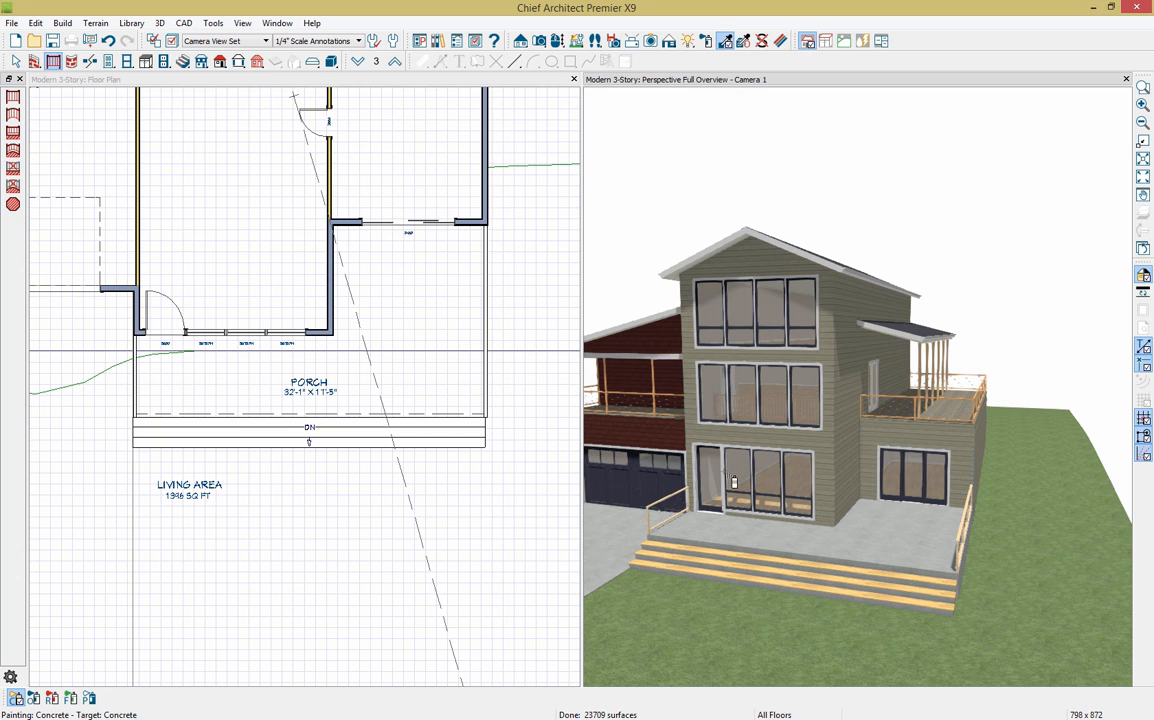
click(725, 42)
click(658, 476)
click(855, 546)
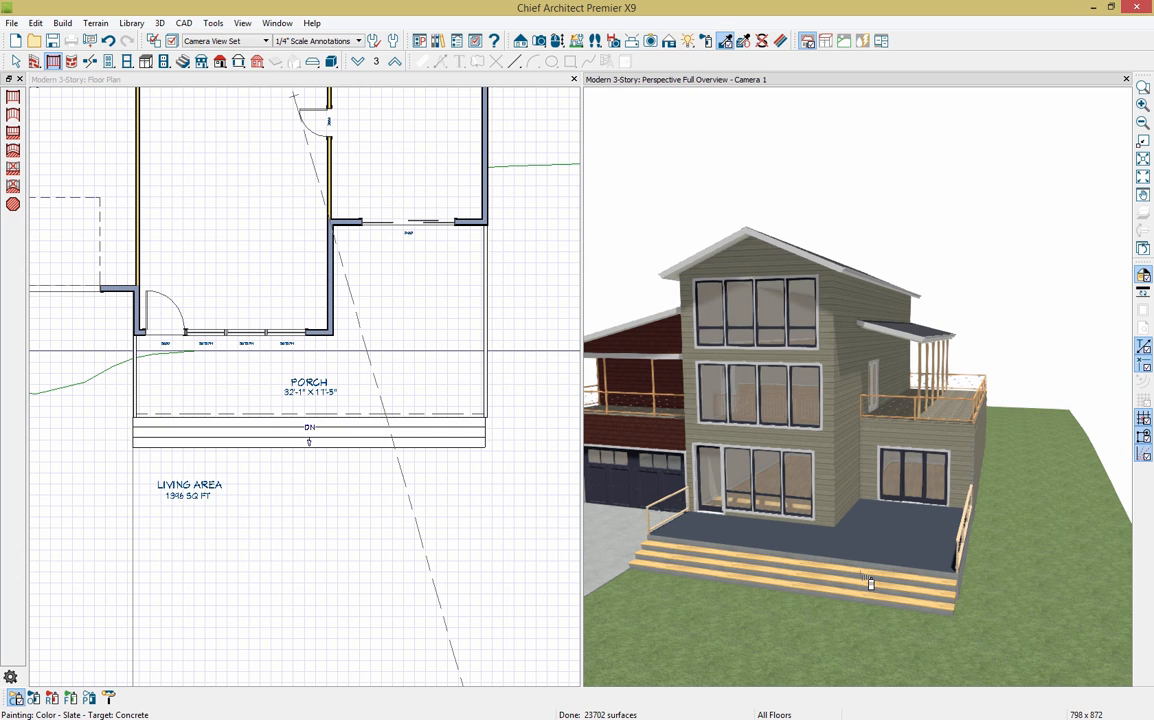
click(866, 575)
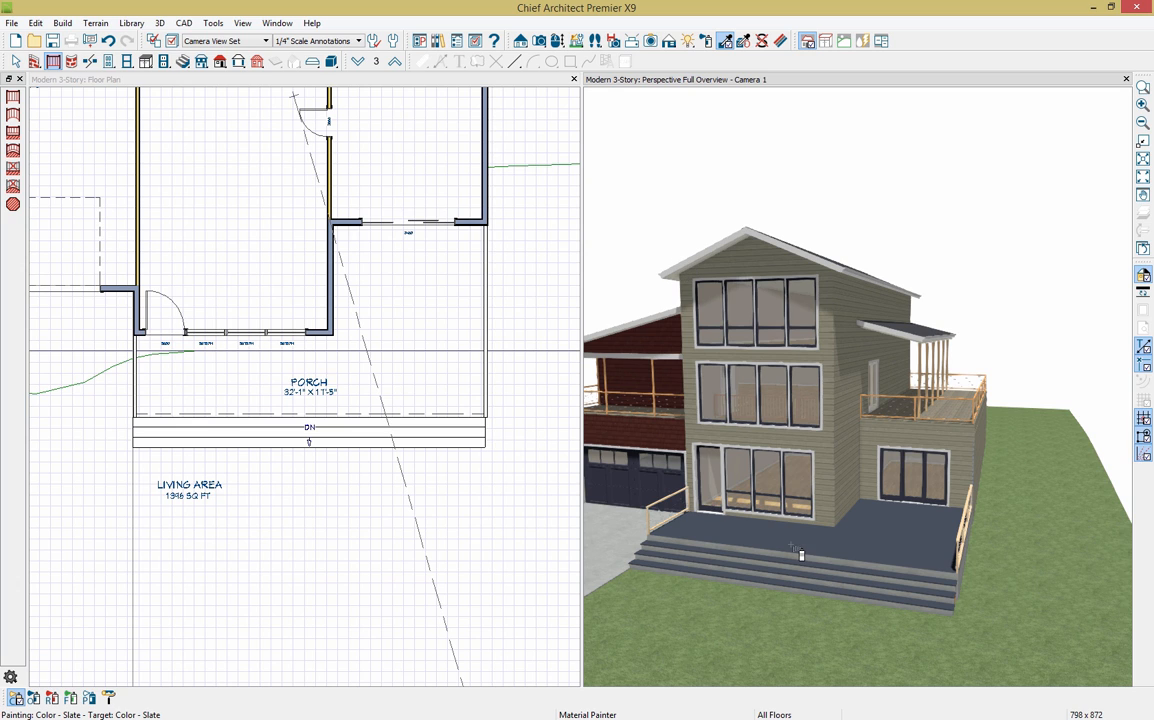
click(363, 88)
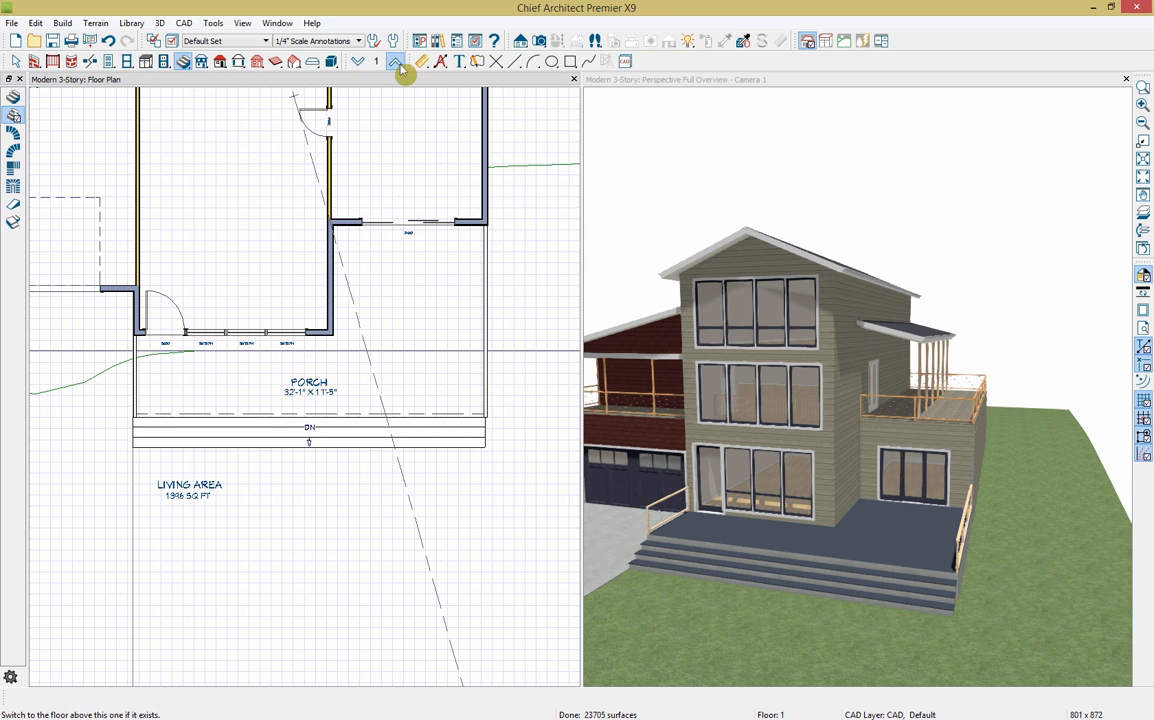
Step: On the third floor, extend the right front roof plane forward to a length of 8'
click(395, 63)
click(396, 63)
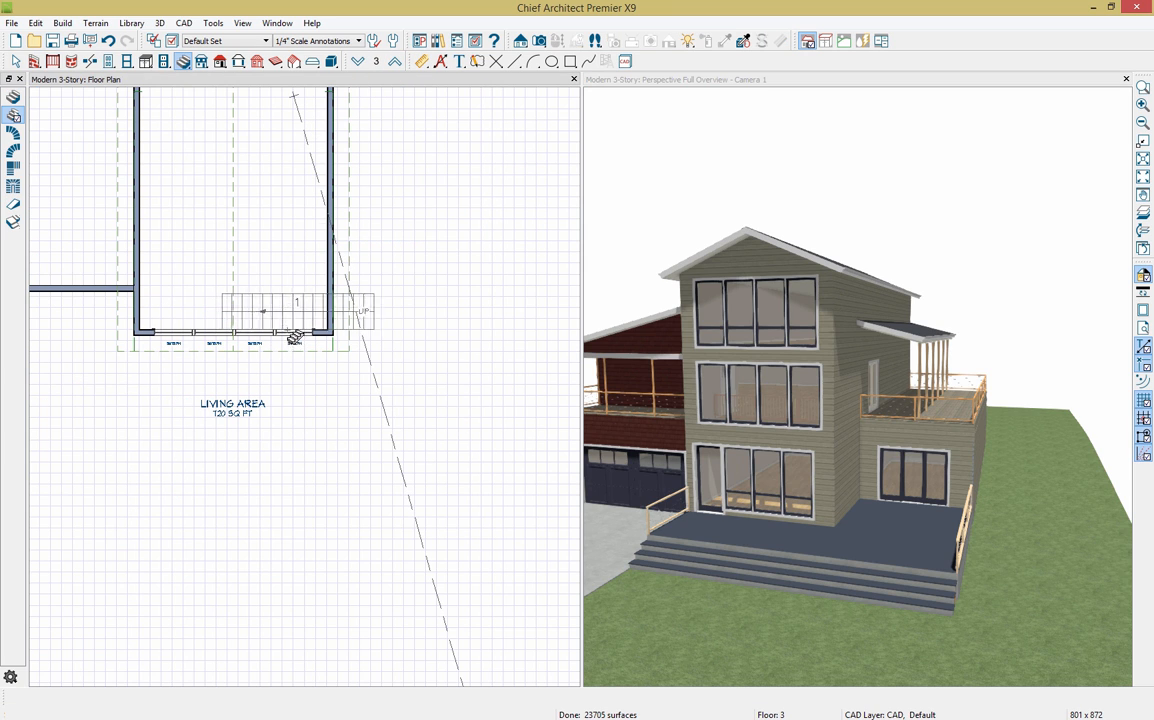
key(Escape)
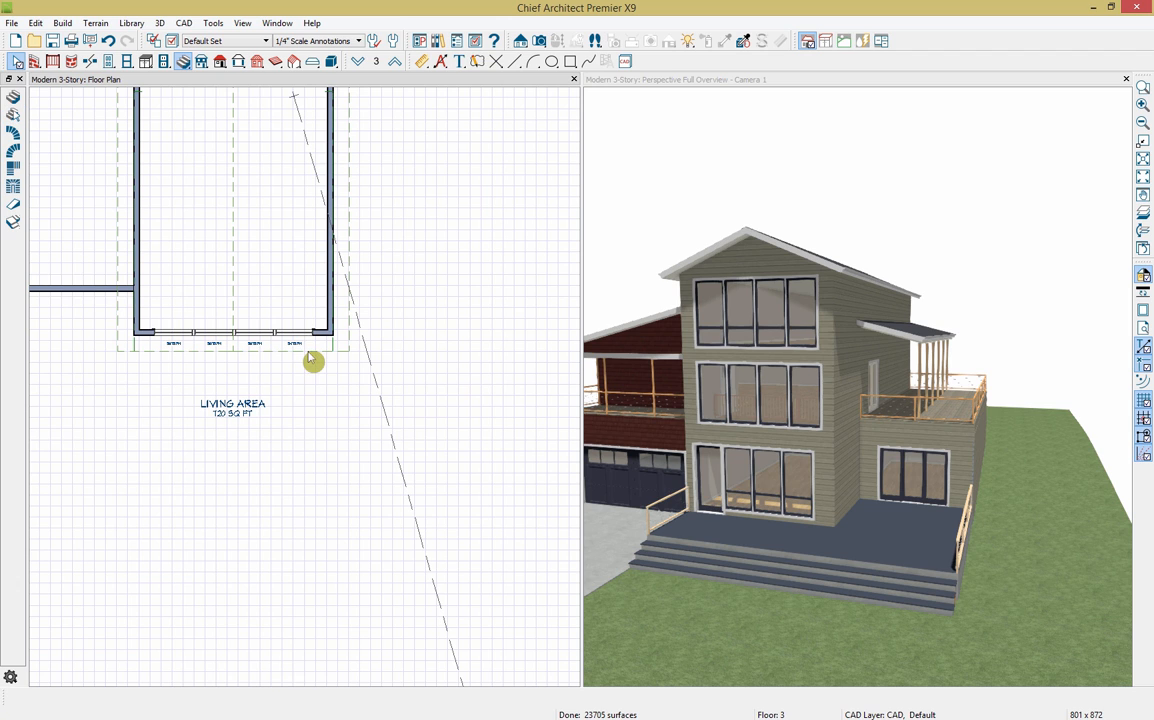
click(310, 358)
drag(280, 336, 307, 421)
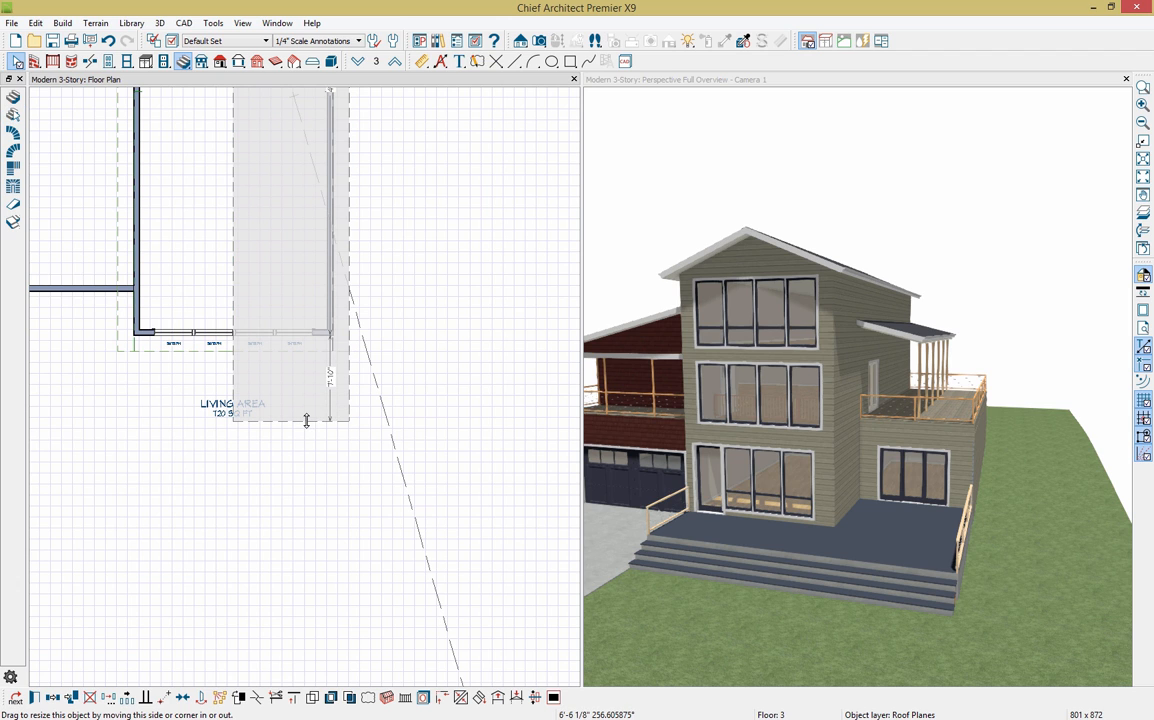
click(331, 380)
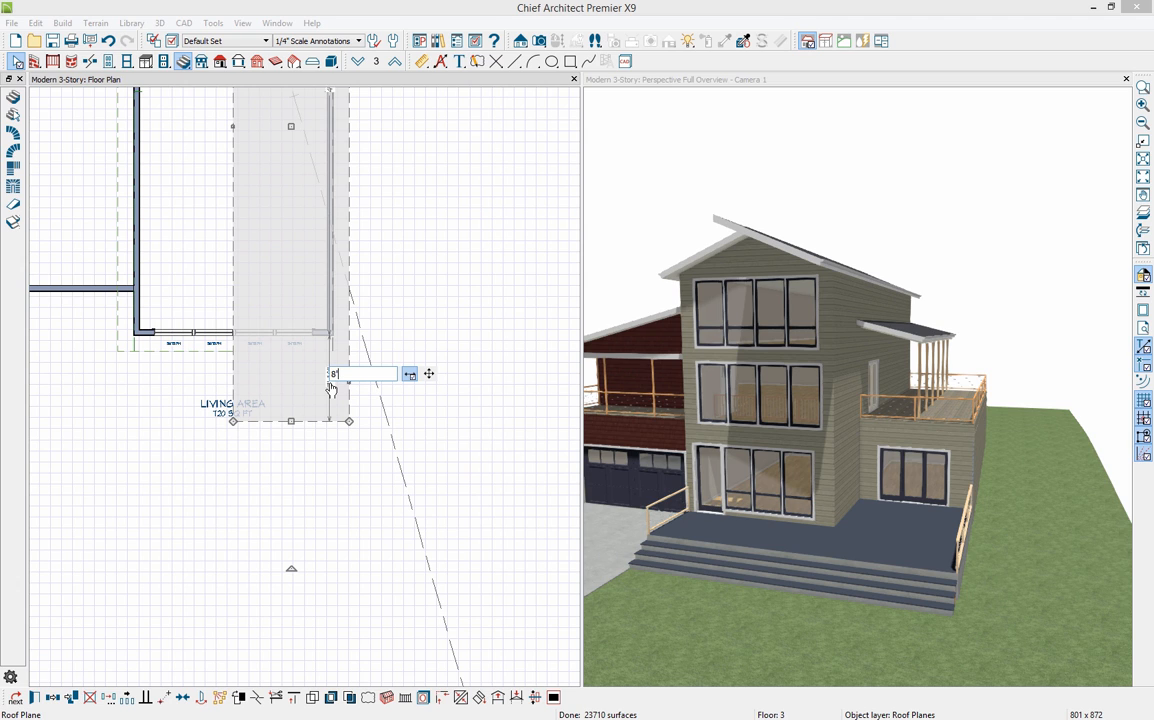
text(8')
key(Return)
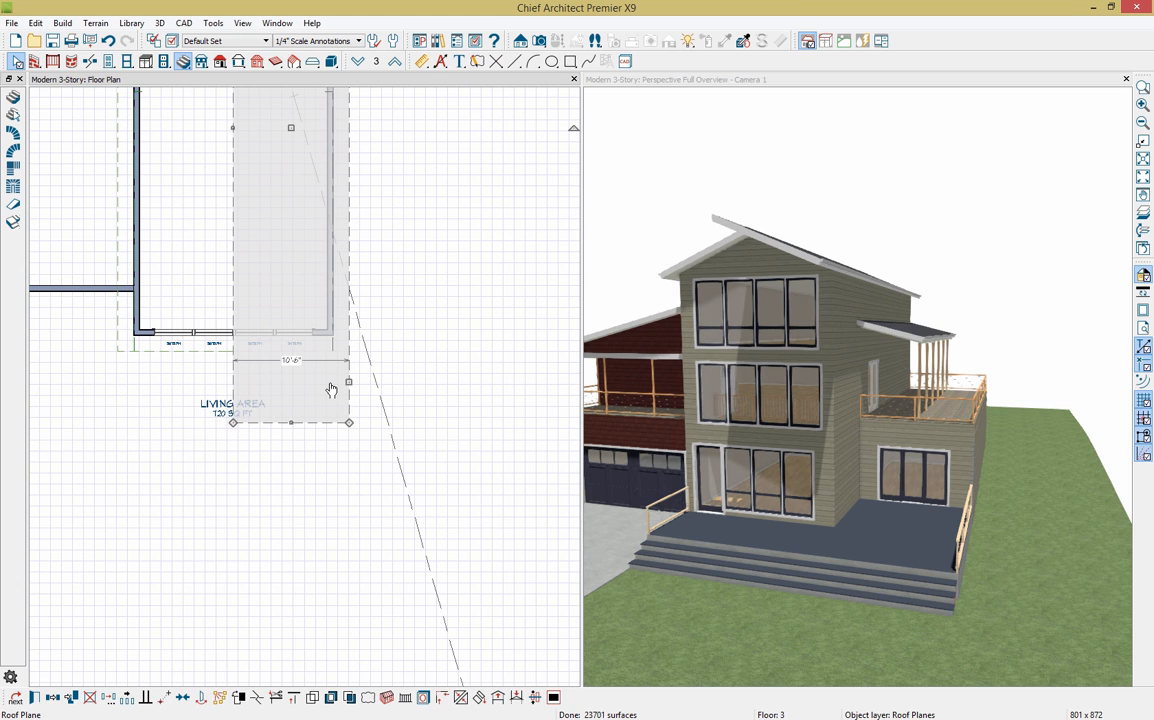
Step: Extend the left front roof plane forward to match the right one
click(210, 358)
drag(206, 343, 268, 422)
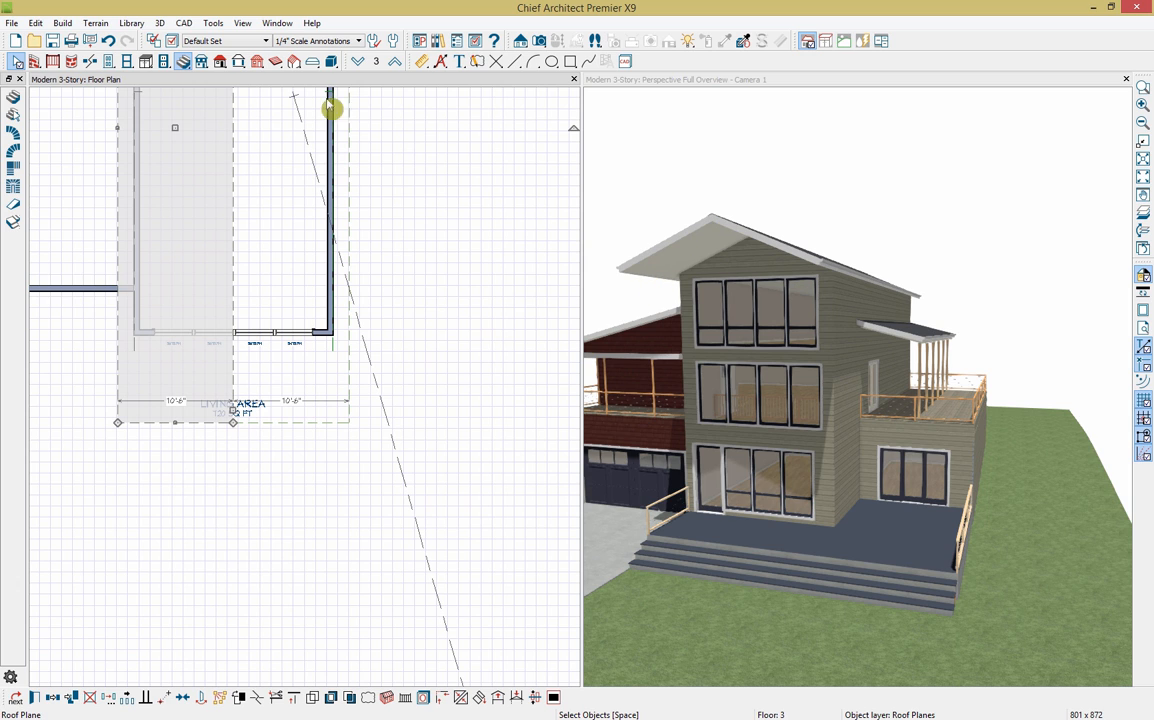
click(277, 62)
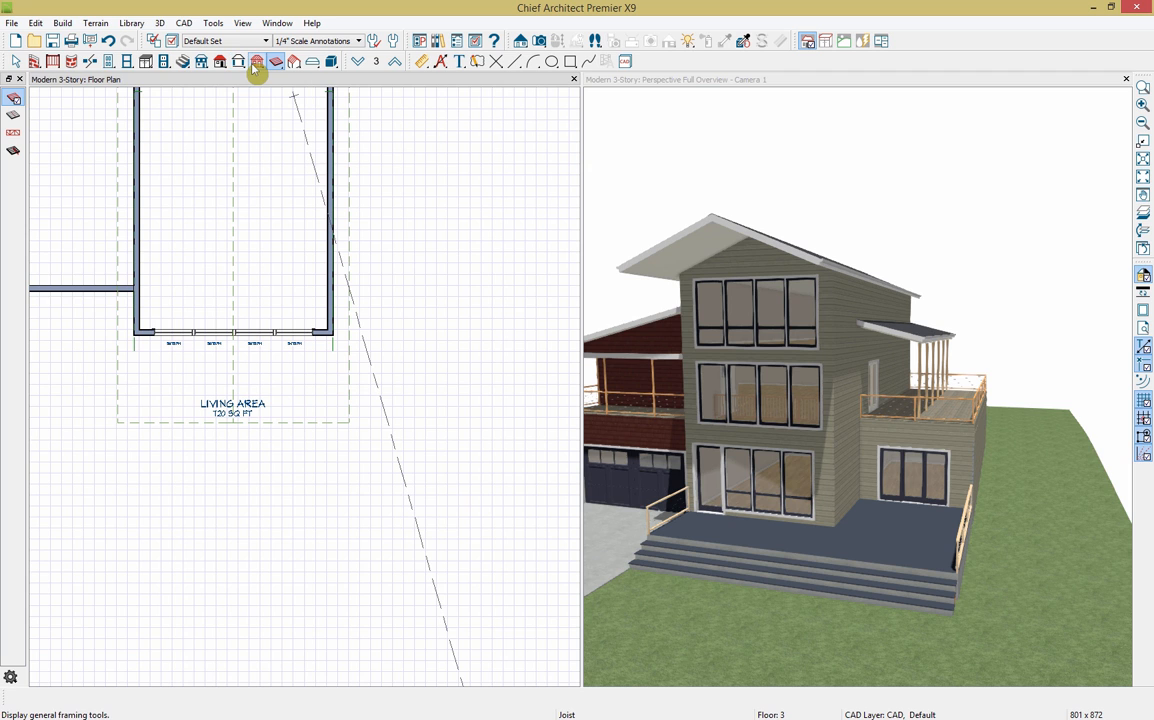
Step: Place the saved Untitled beam assembly from the Library Browser flush against the front wall
click(690, 90)
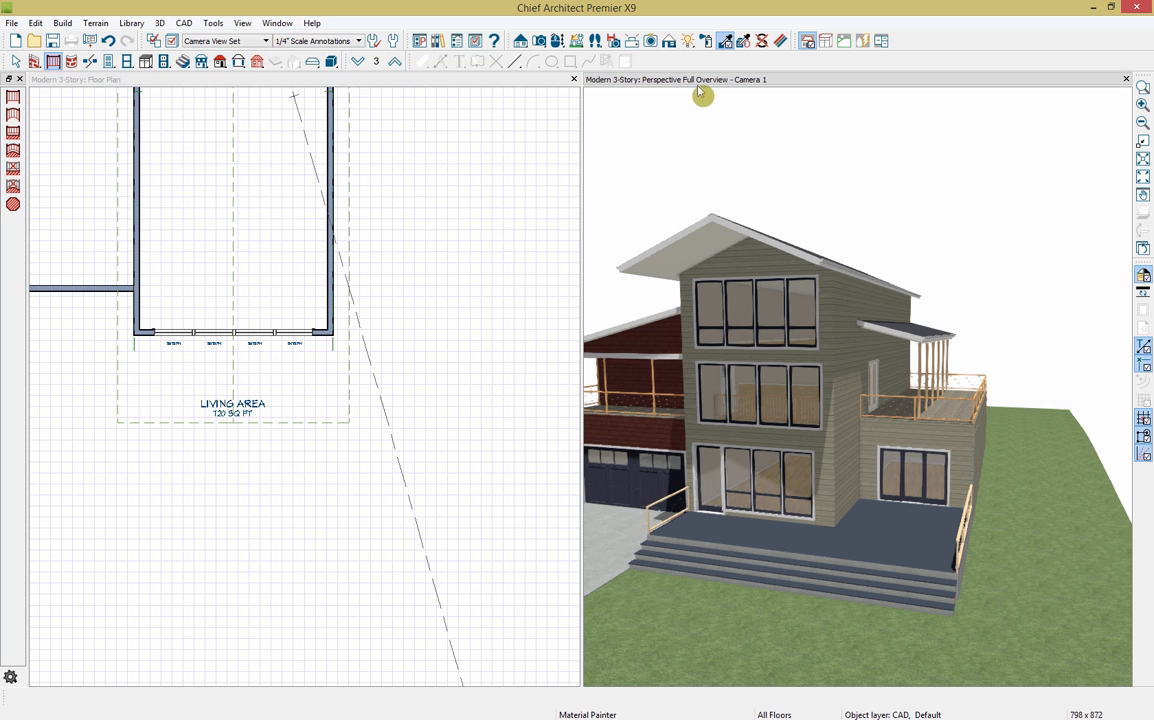
middle_drag(768, 270, 830, 271)
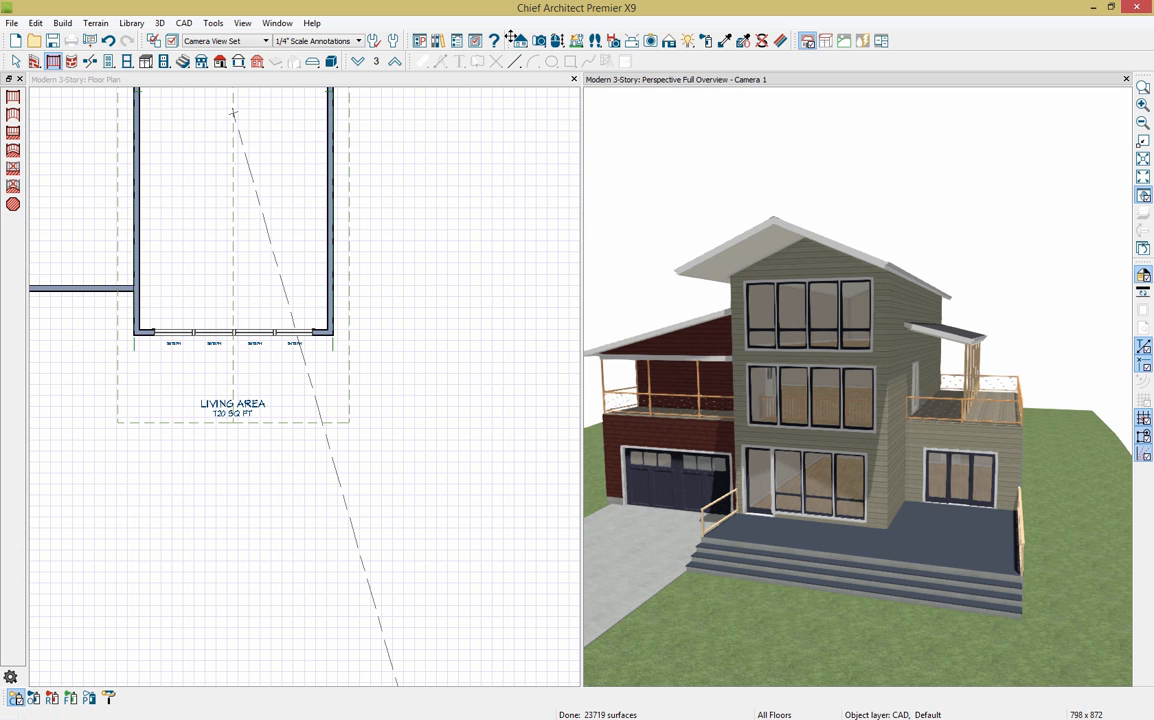
click(438, 41)
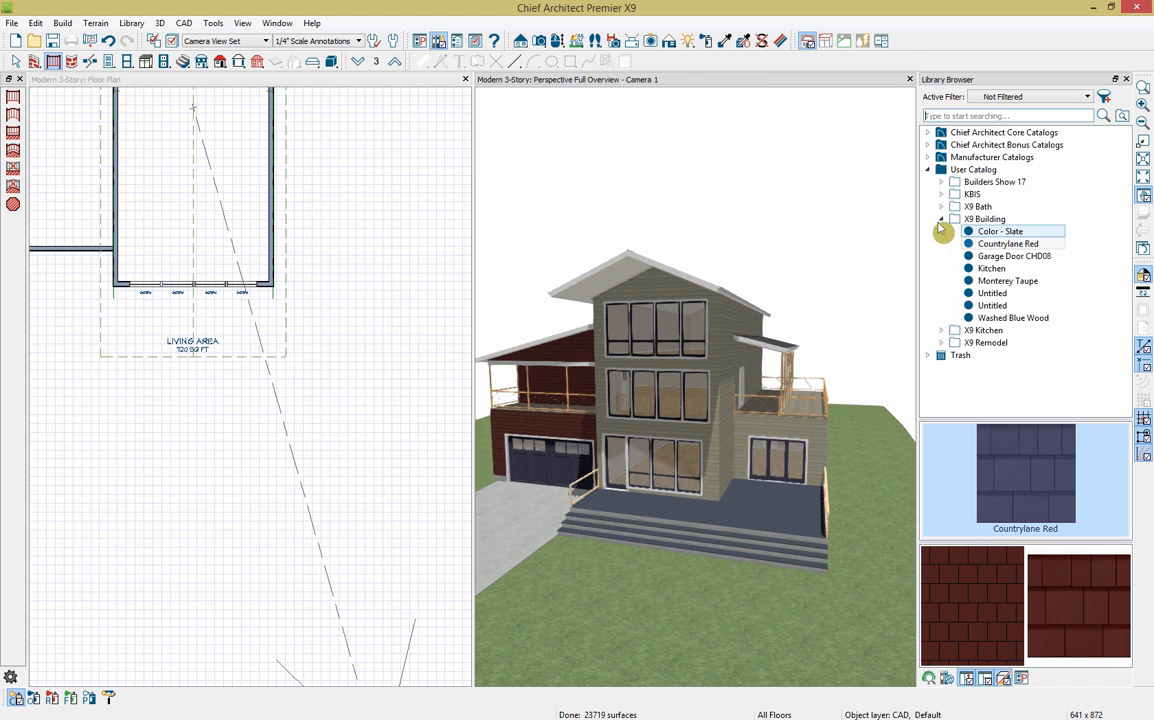
click(992, 293)
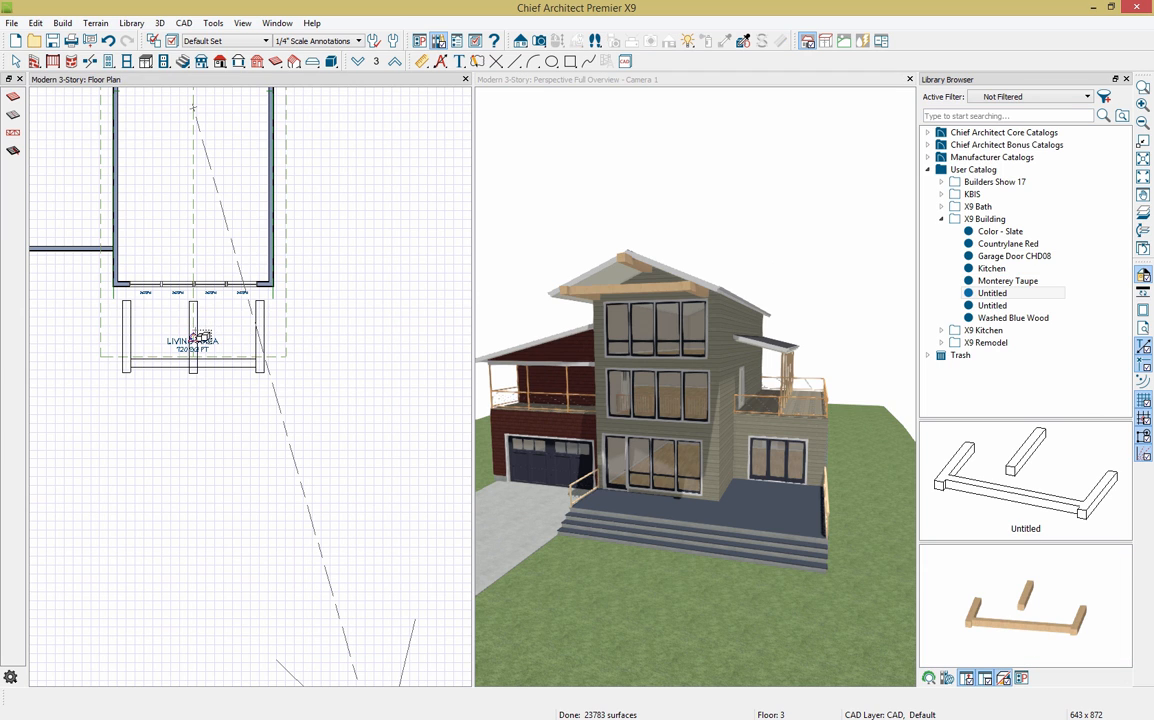
click(193, 338)
drag(193, 338, 194, 318)
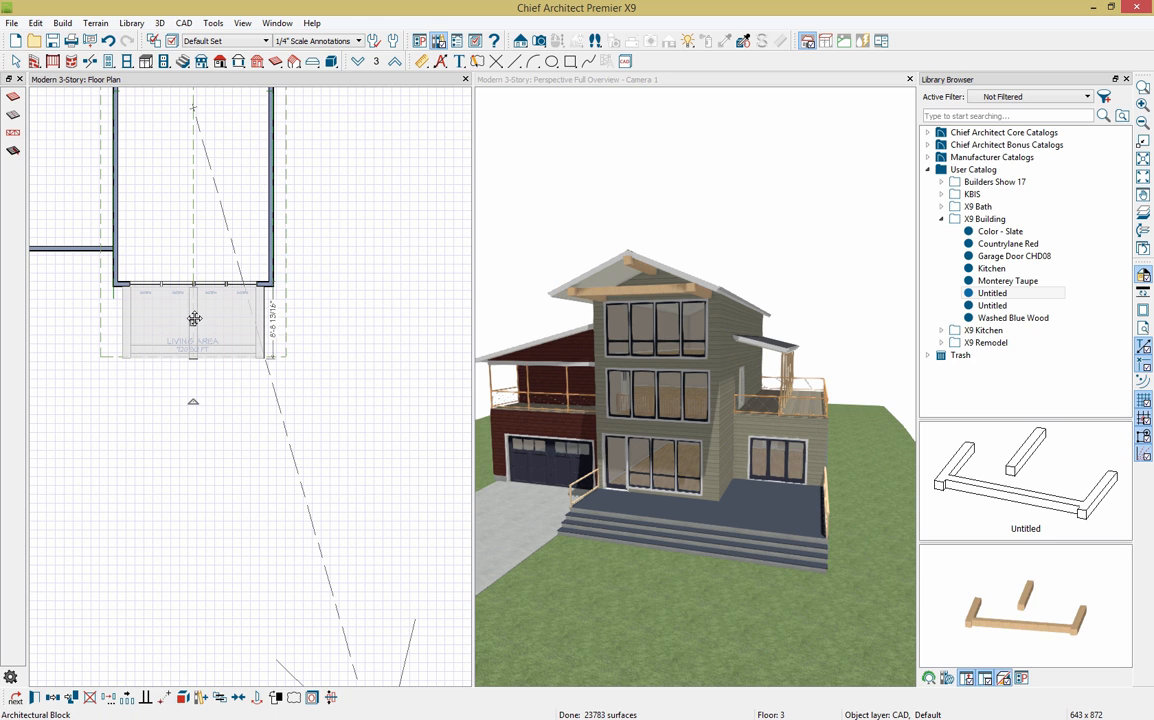
click(225, 700)
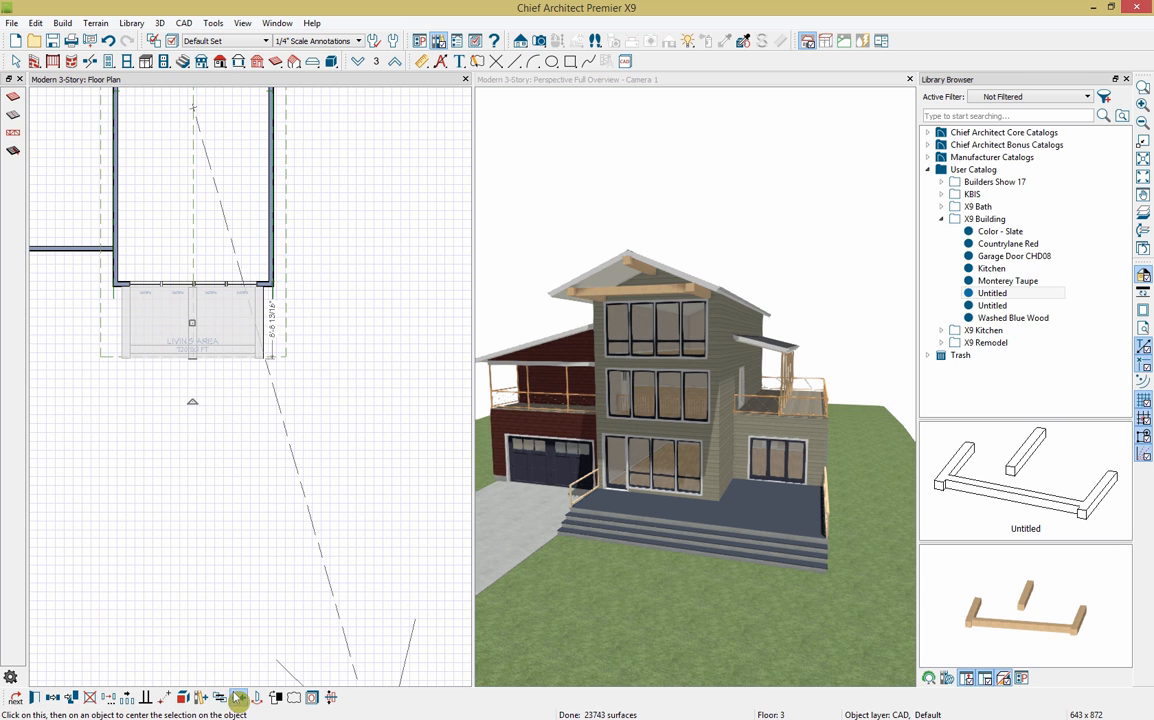
click(199, 272)
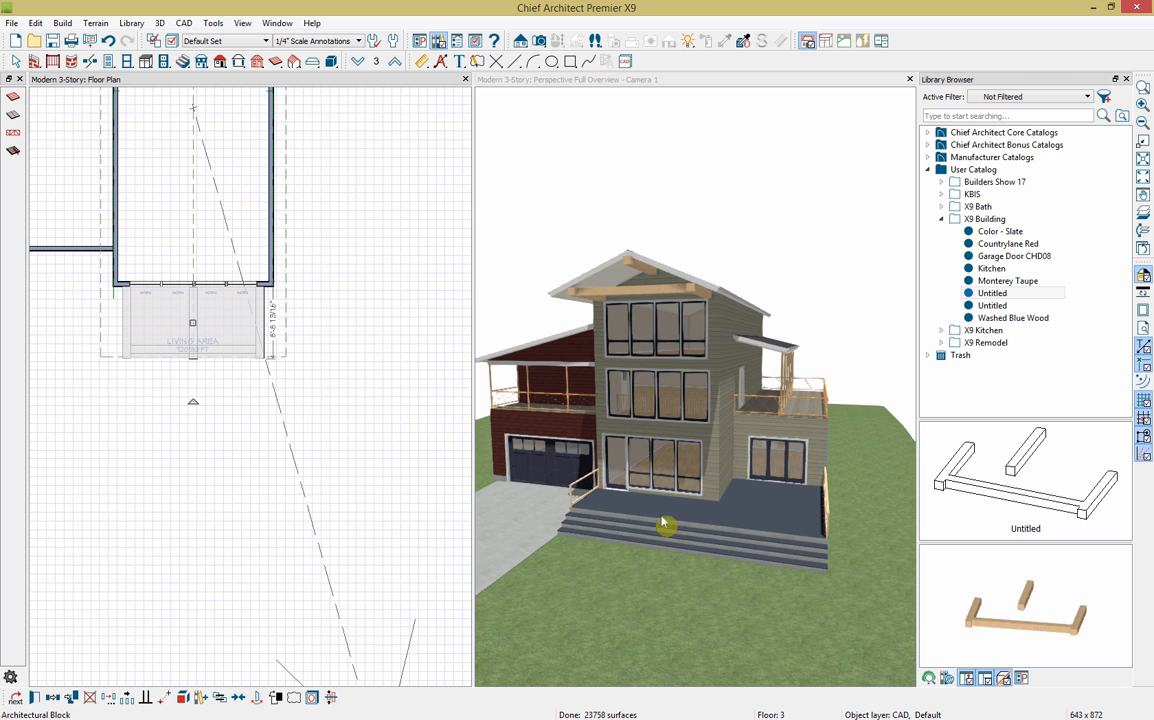
Step: Place the Untitled two-post assembly and nudge the posts under the porch beam
click(1000, 305)
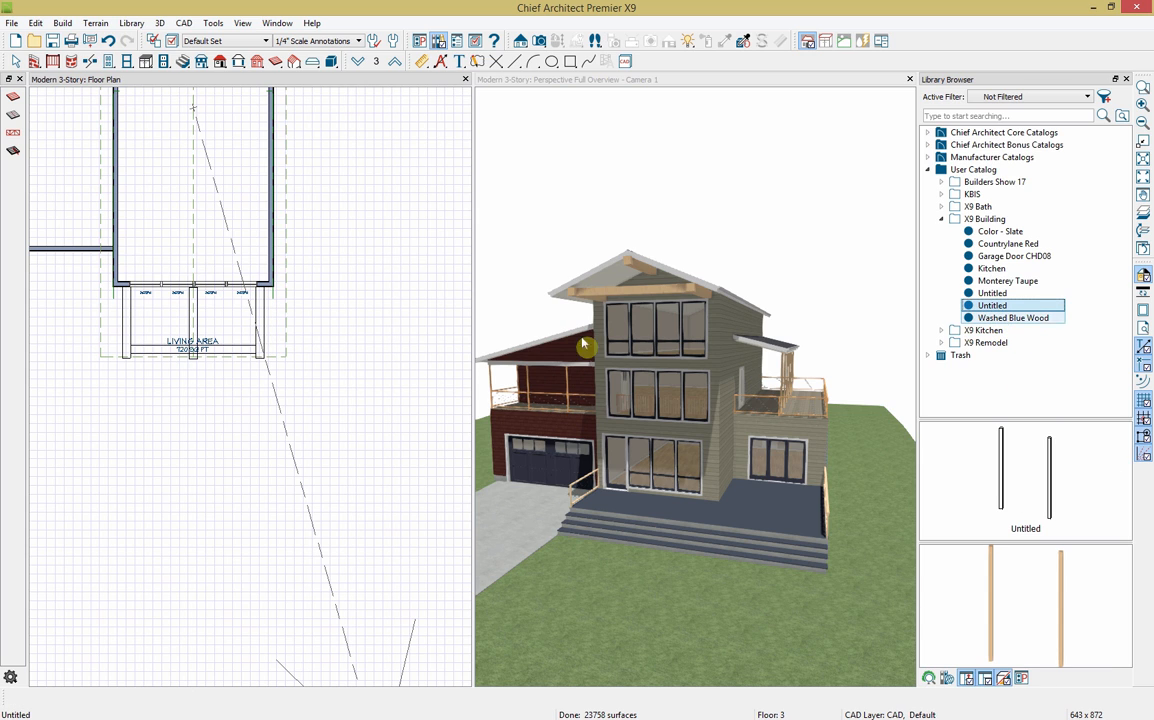
click(217, 331)
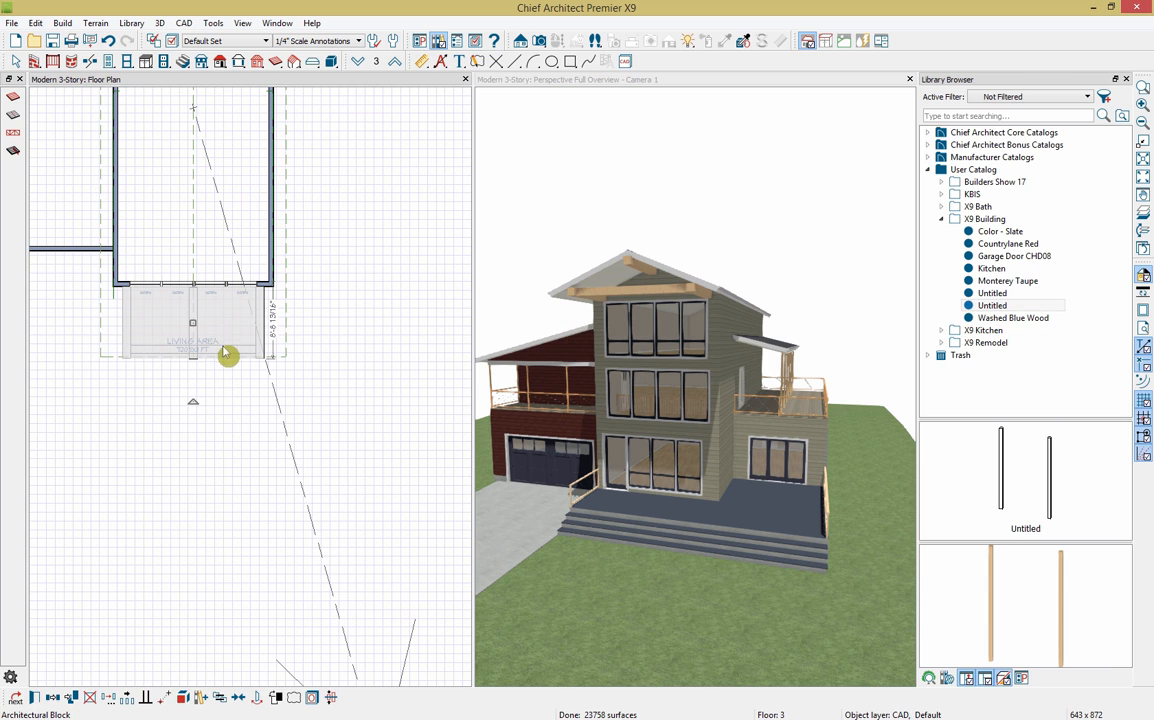
click(224, 403)
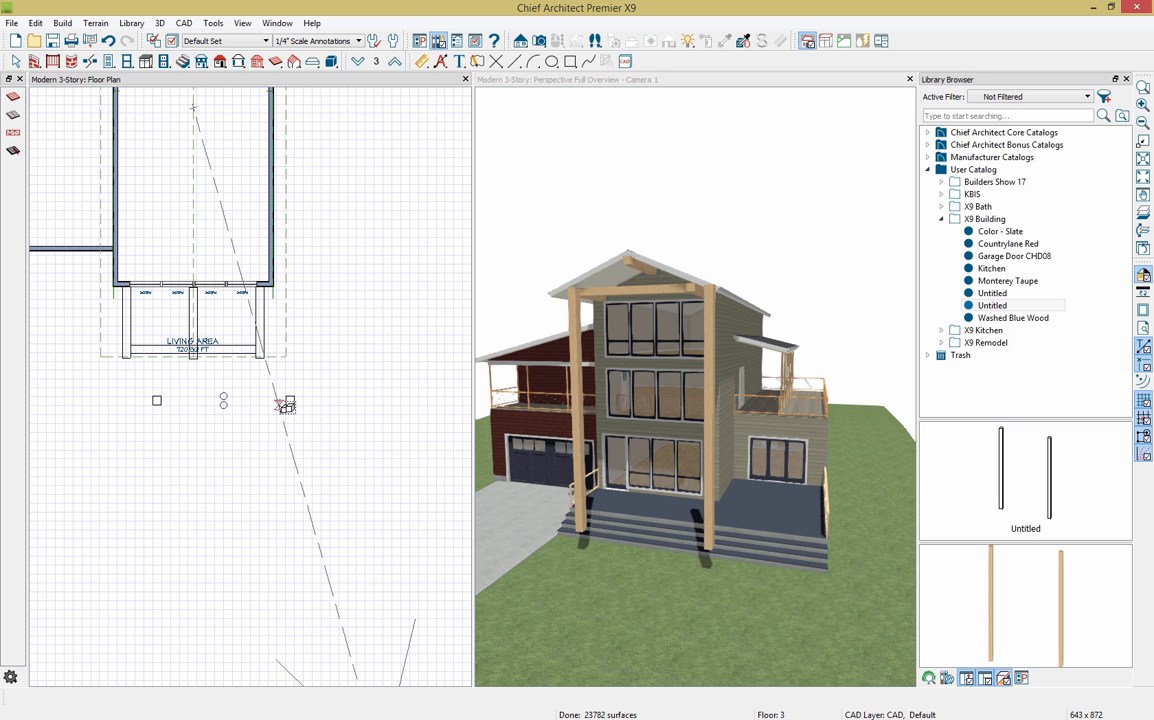
click(291, 401)
drag(224, 402, 193, 349)
key(Up)
key(Up)
key(Up)
key(Up)
key(Up)
key(Up)
key(Up)
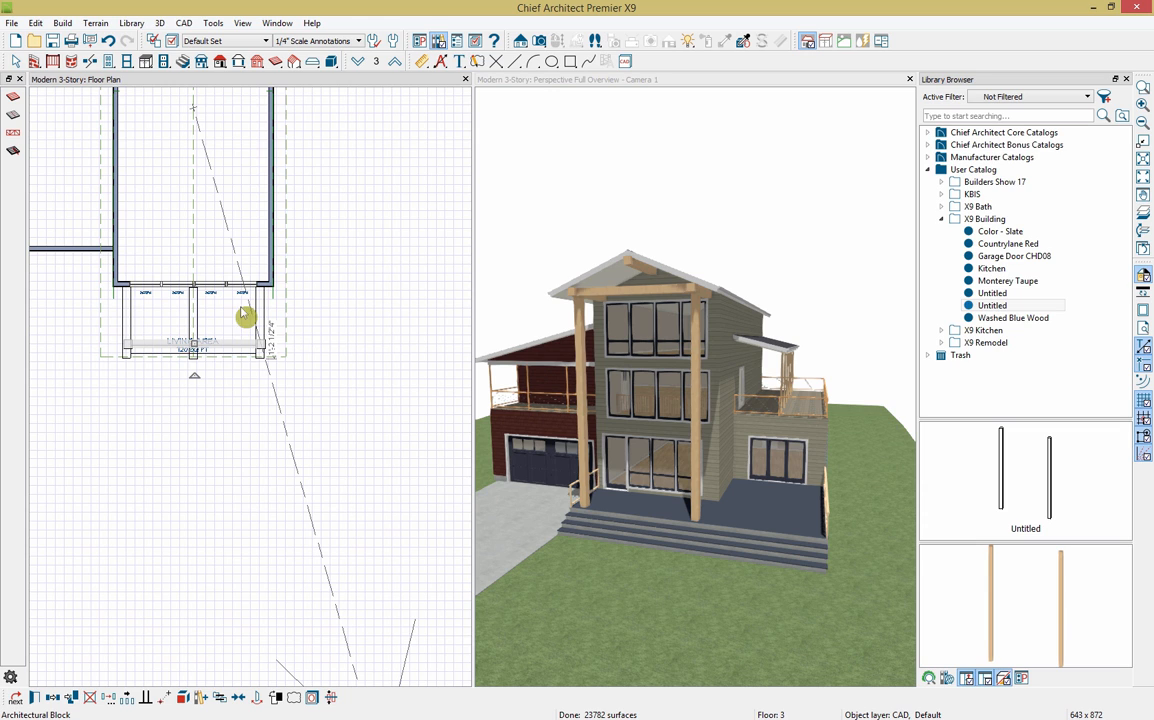
click(262, 331)
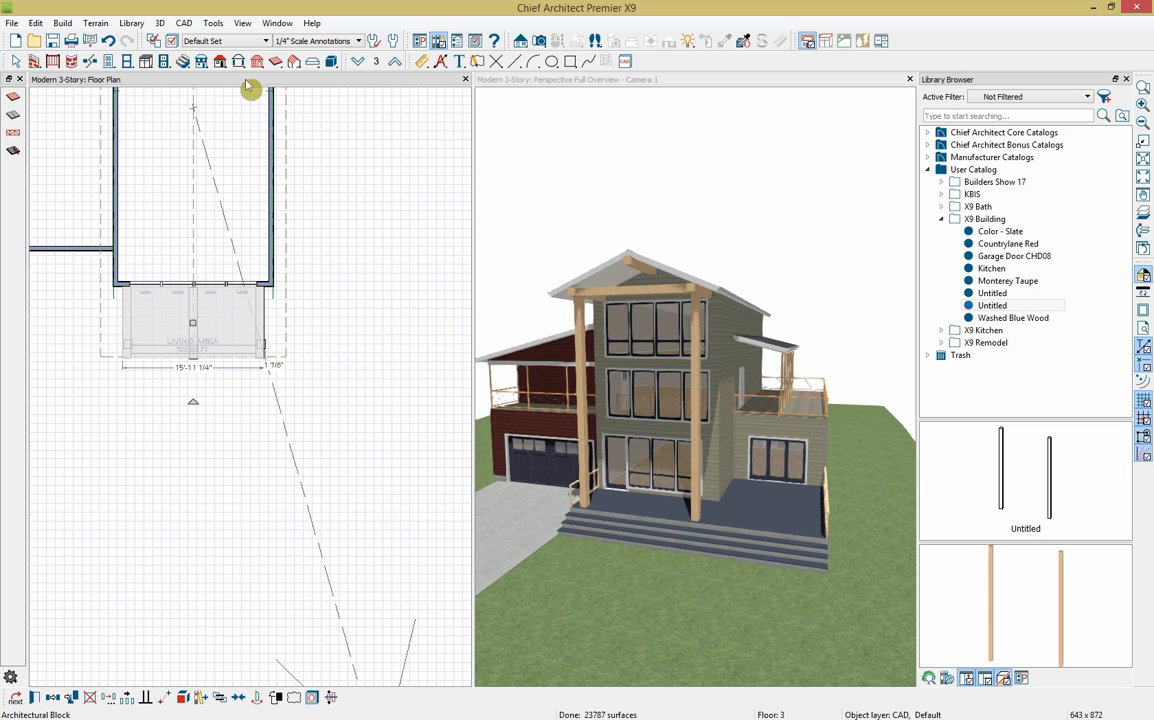
key(Escape)
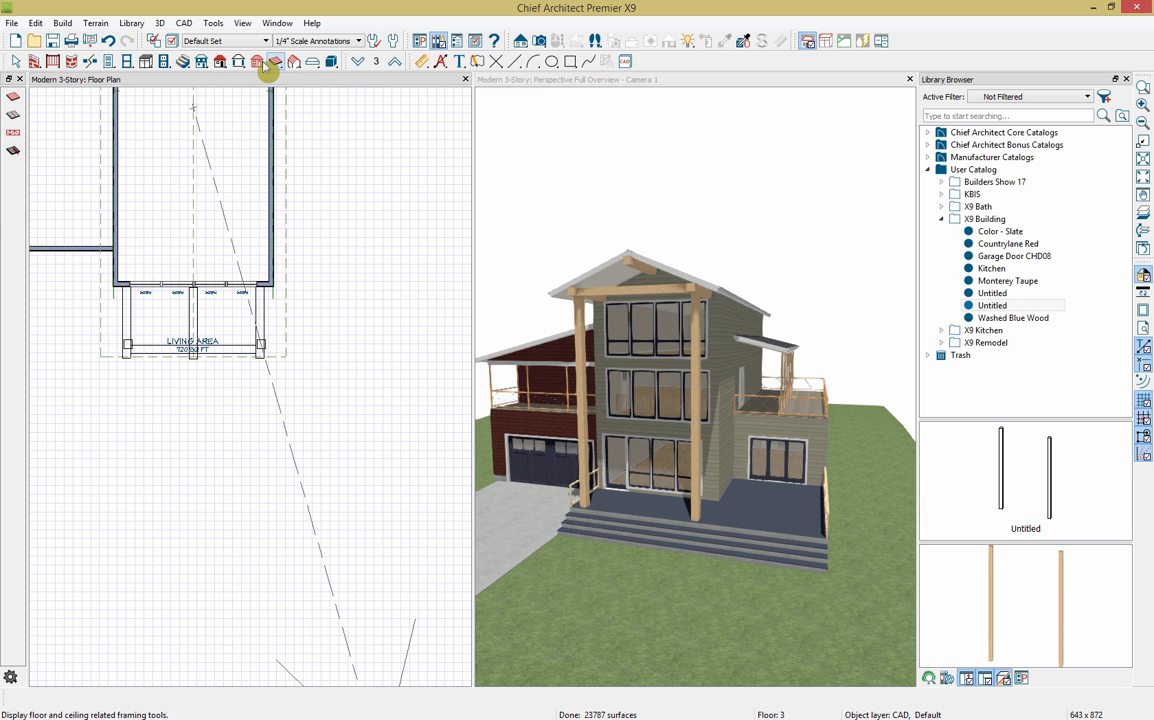
Step: Place a framing post at the front gable and shorten it from the bottom
click(258, 62)
click(13, 150)
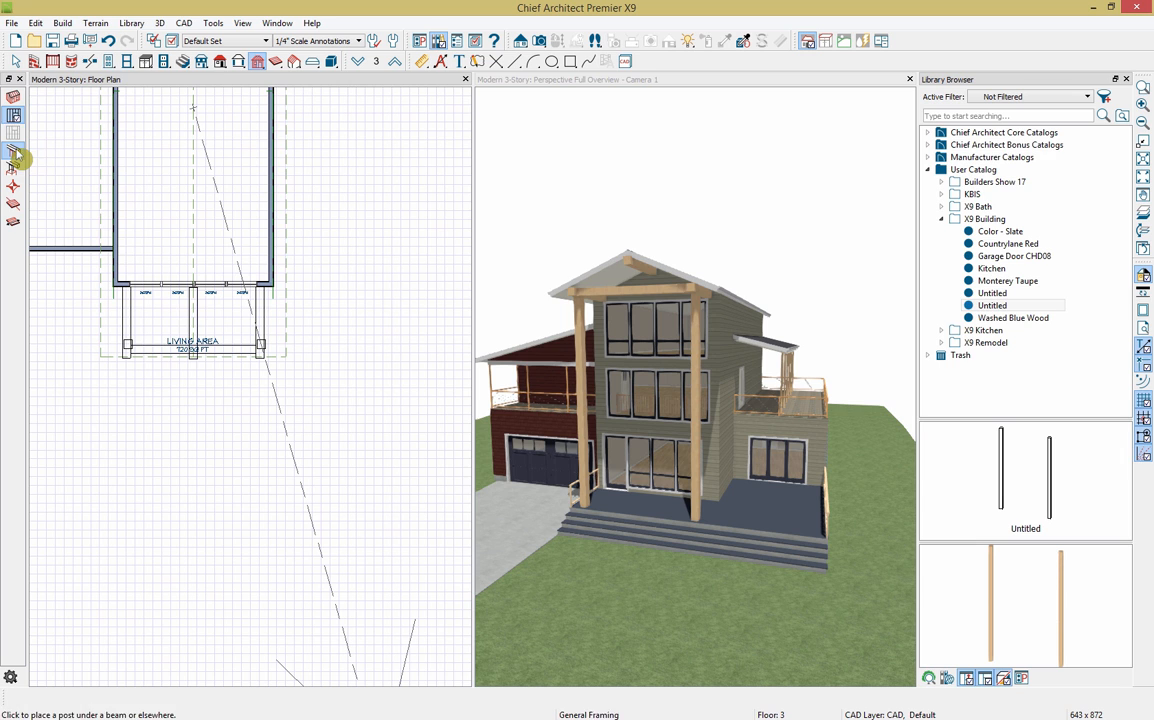
click(193, 349)
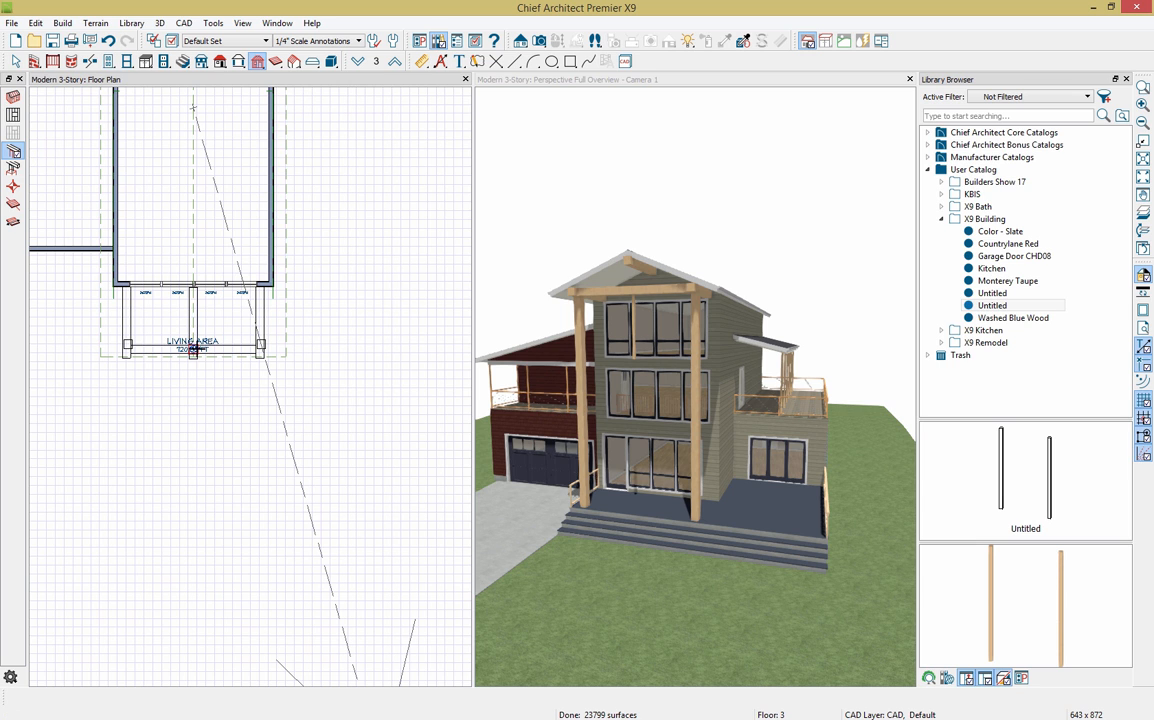
click(635, 355)
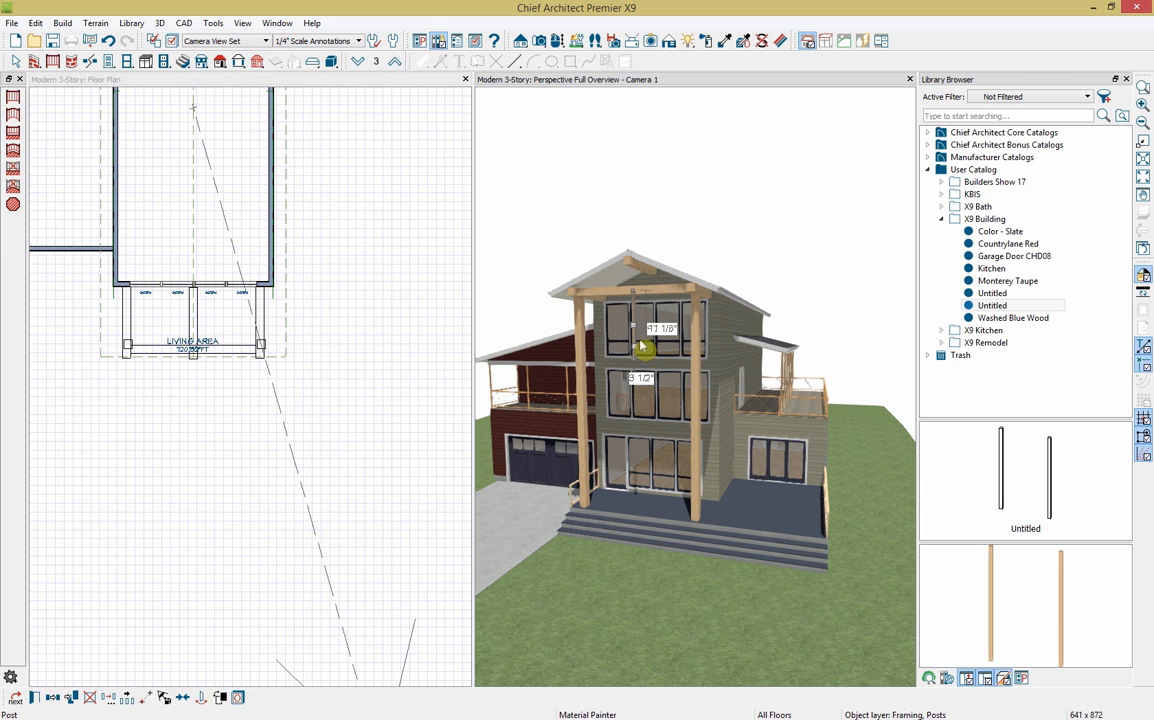
scroll(636, 352, up, 5)
scroll(640, 350, down, 5)
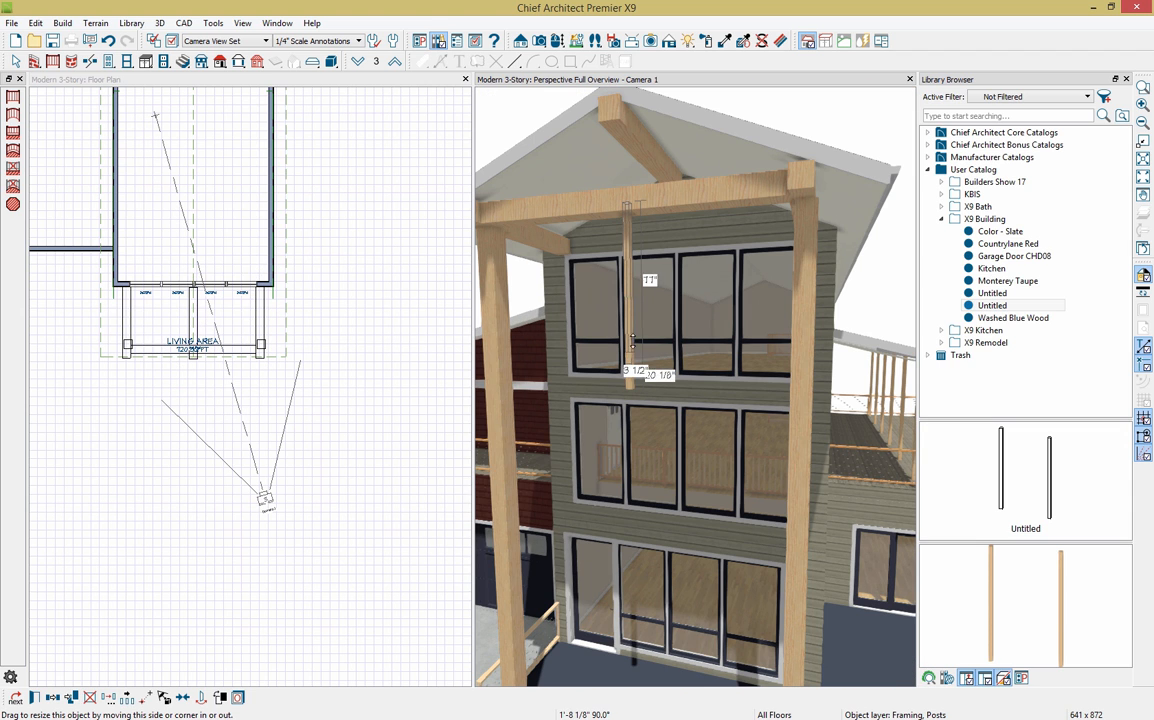
drag(632, 345, 634, 262)
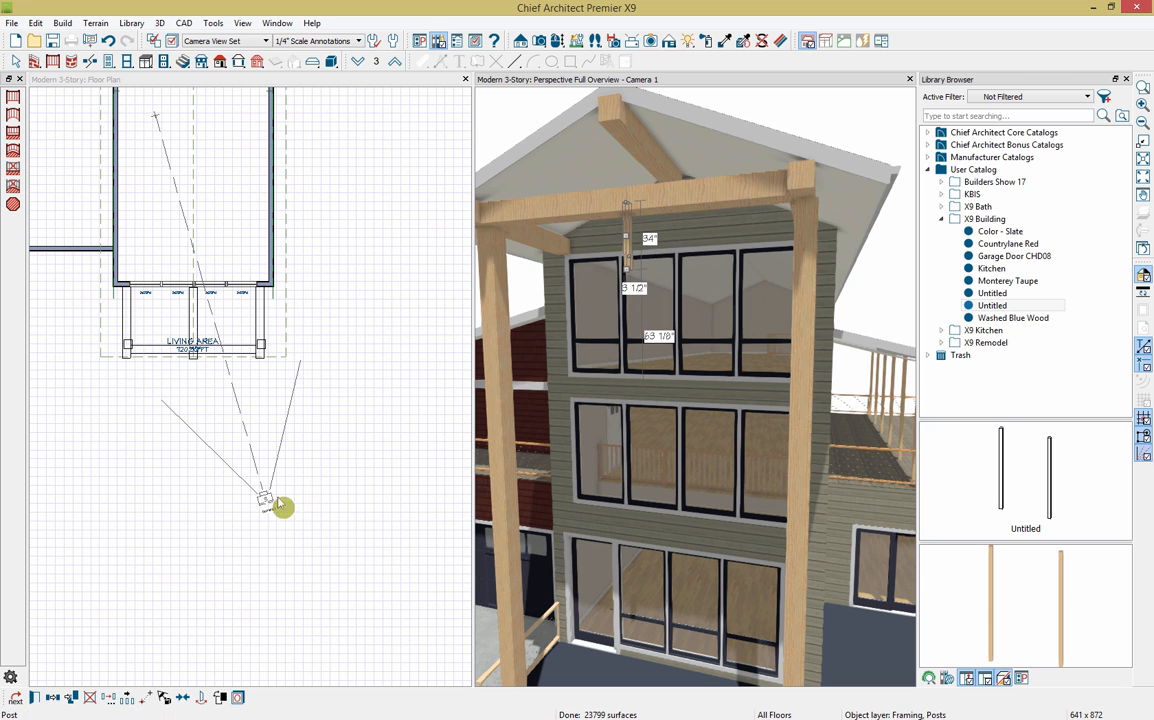
Step: Set both post widths to 11 1/4" and raise it between cross beam and ridge beam
click(34, 698)
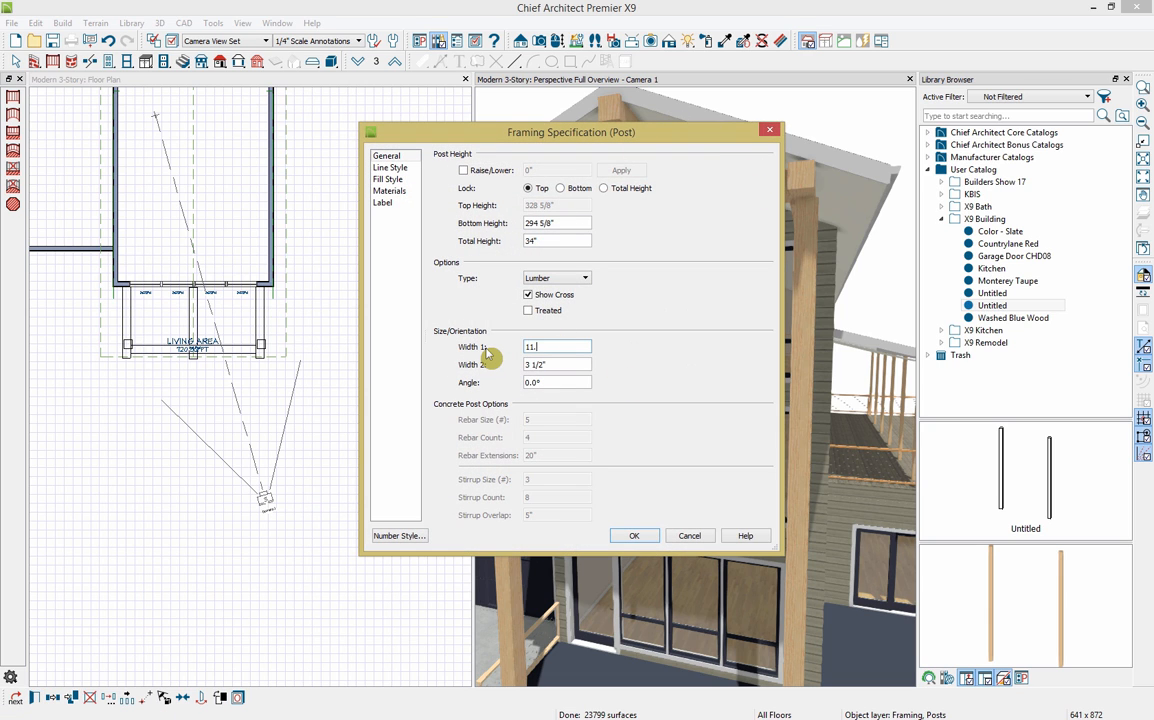
key(Tab)
text(3 1)
key(BackSpace)
key(BackSpace)
key(BackSpace)
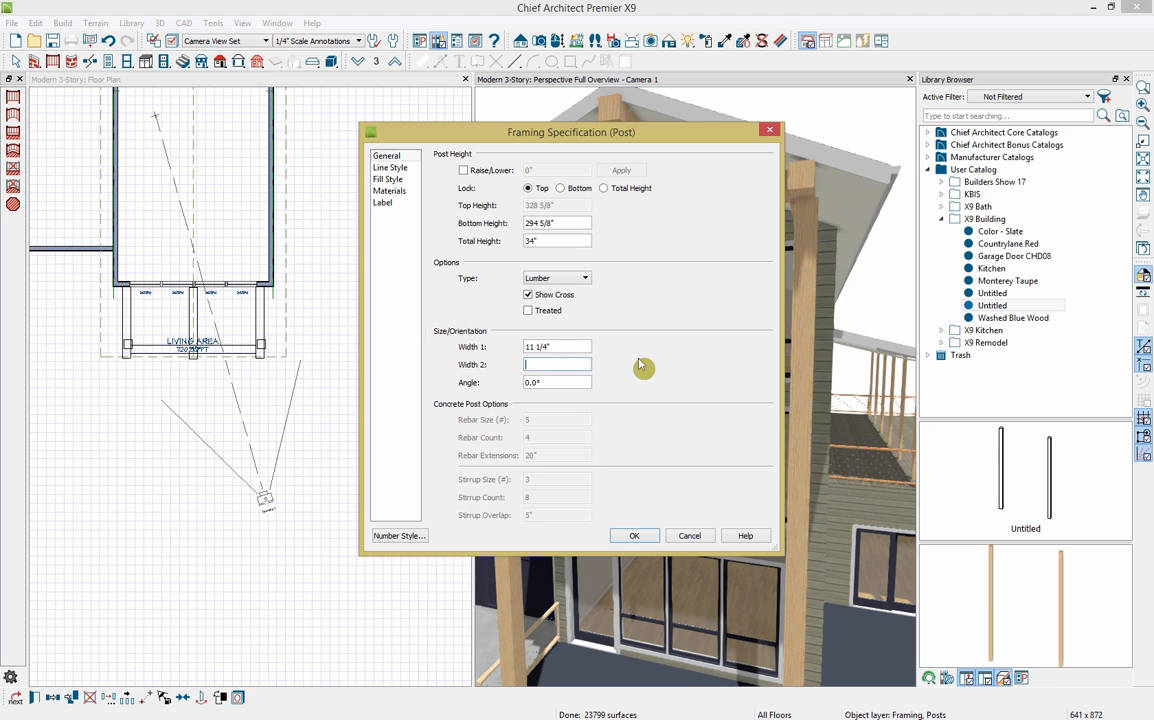
text(11.25)
click(636, 537)
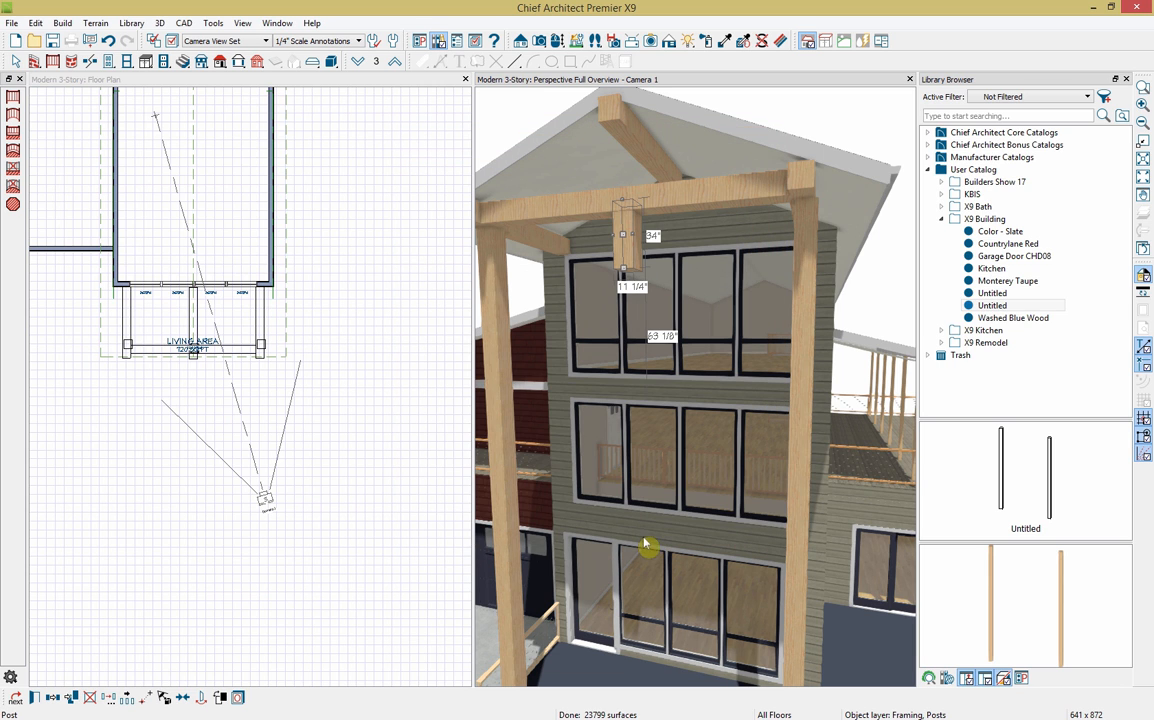
click(375, 88)
click(625, 240)
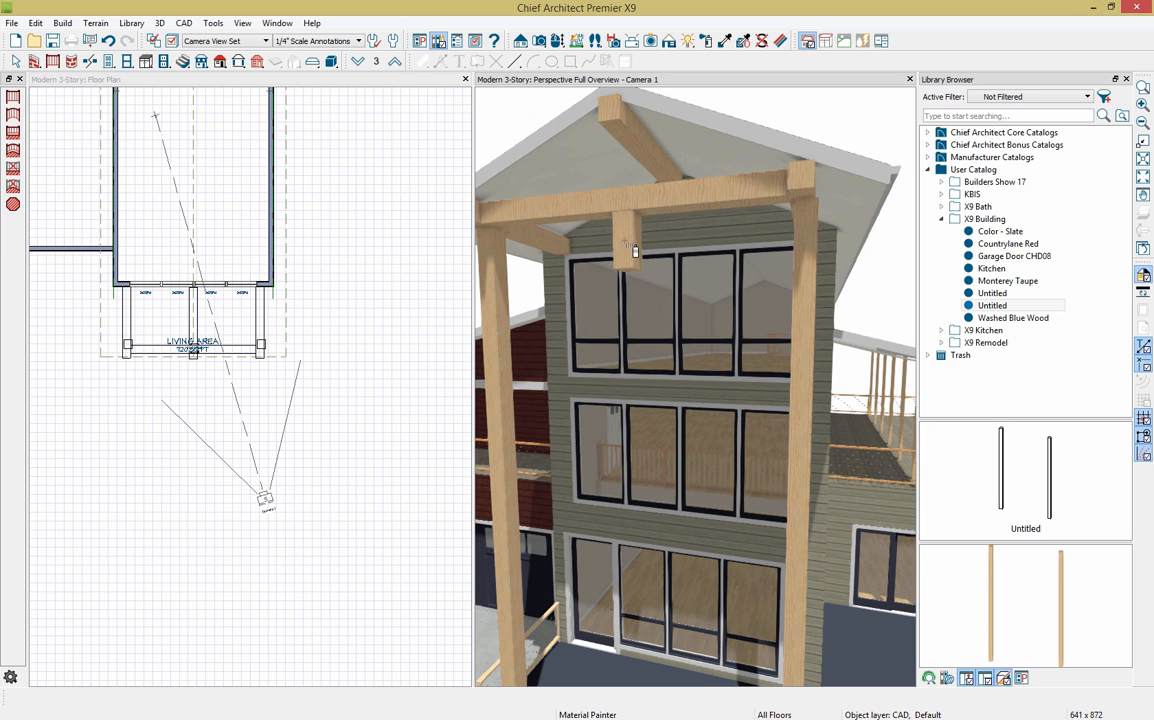
drag(618, 166, 618, 163)
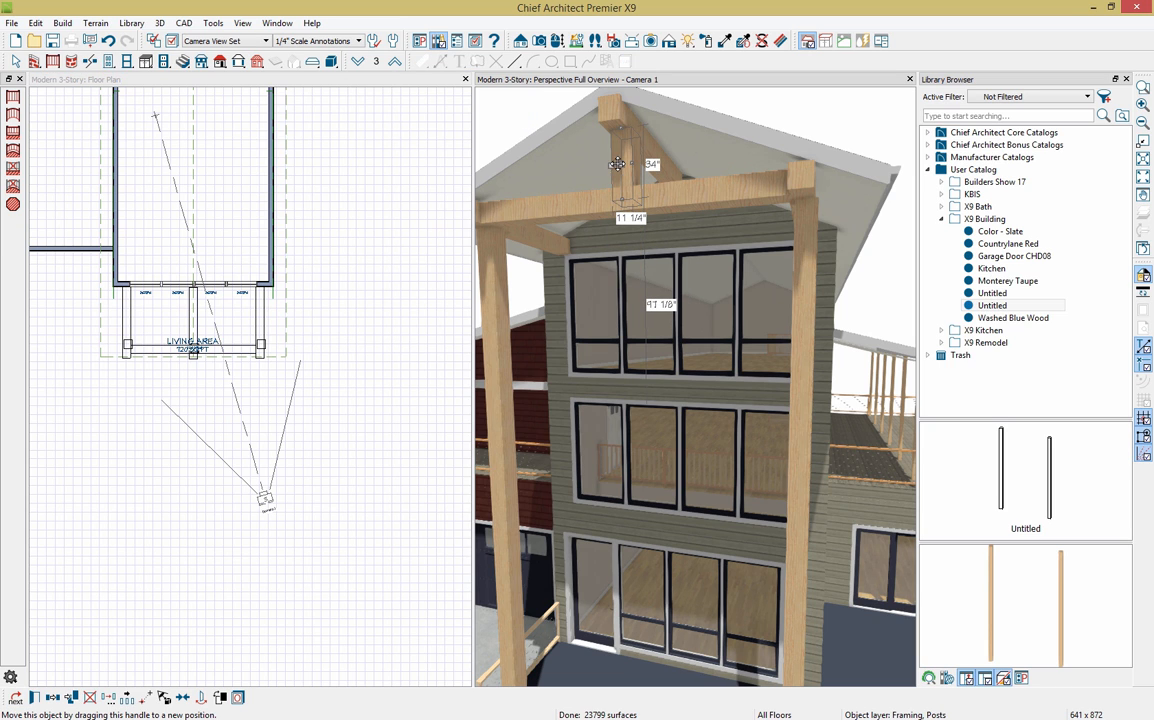
scroll(190, 333, up, 3)
Step: Move the Living Area label below the deck and shift the centre post left
click(213, 335)
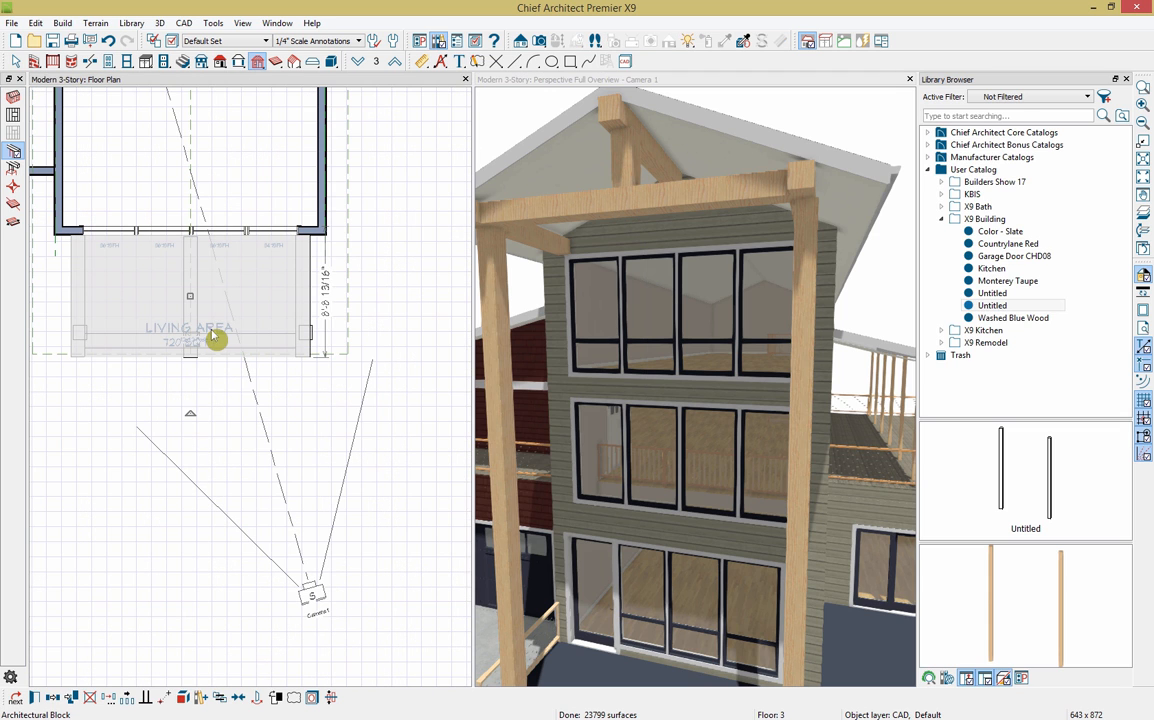
click(200, 335)
click(192, 335)
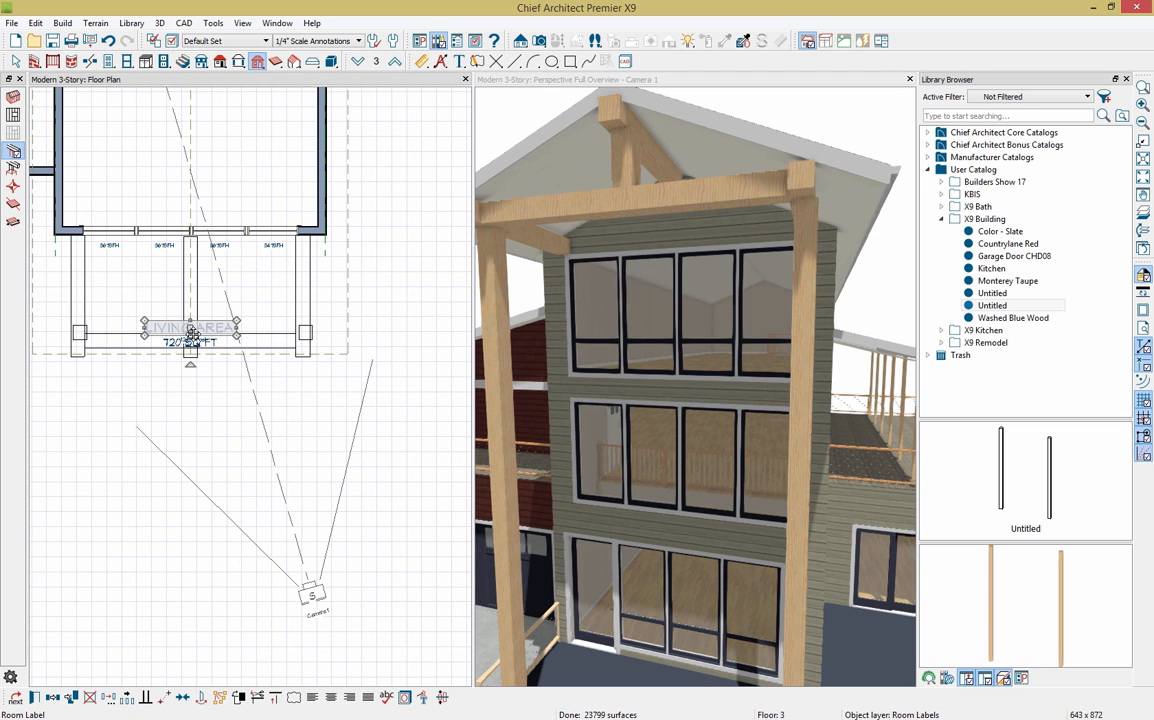
drag(192, 334, 200, 422)
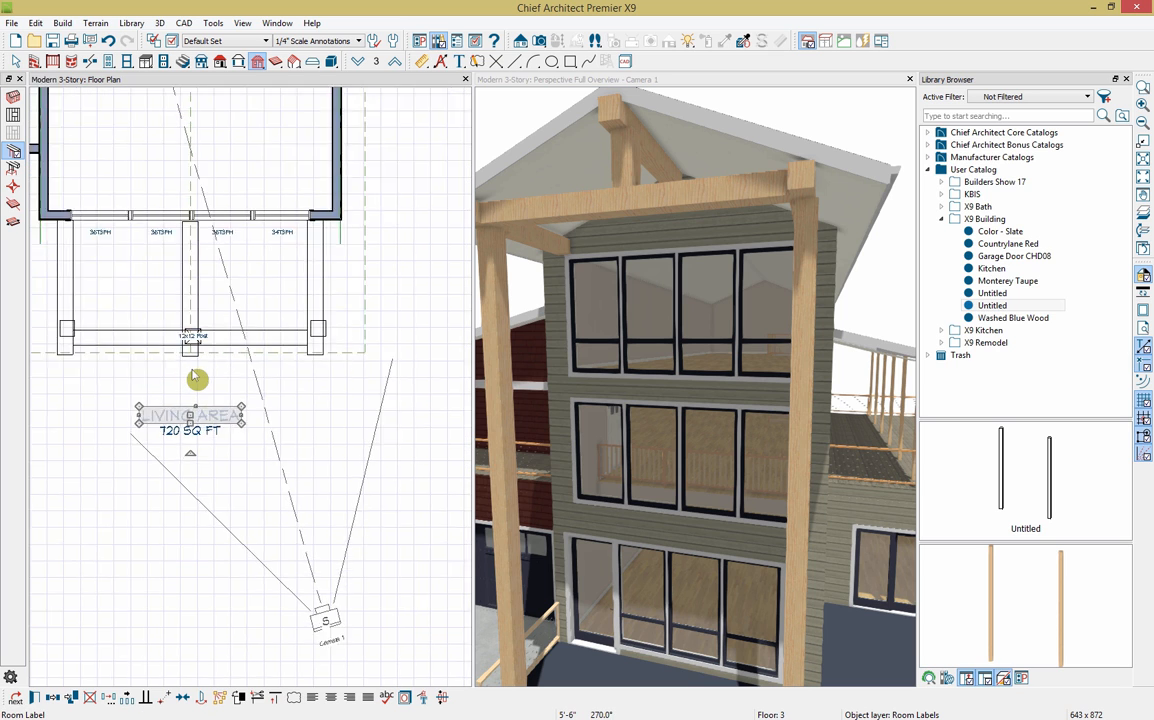
scroll(193, 330, up, 4)
click(203, 320)
click(203, 320)
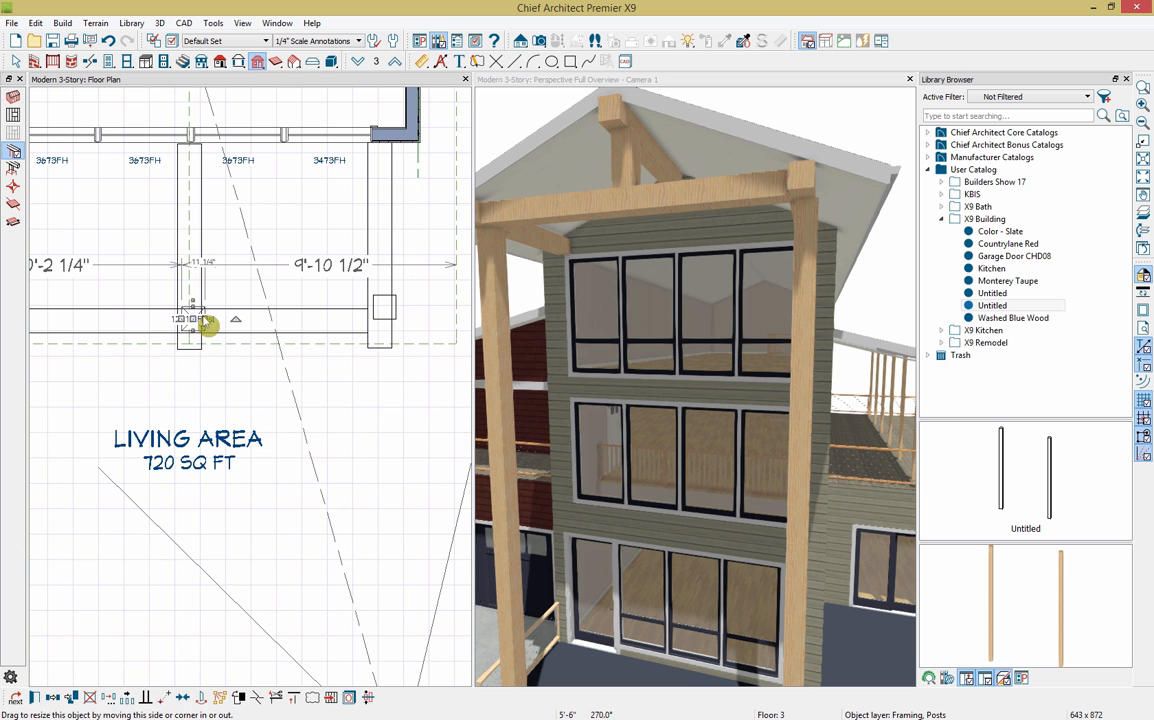
drag(189, 319, 187, 320)
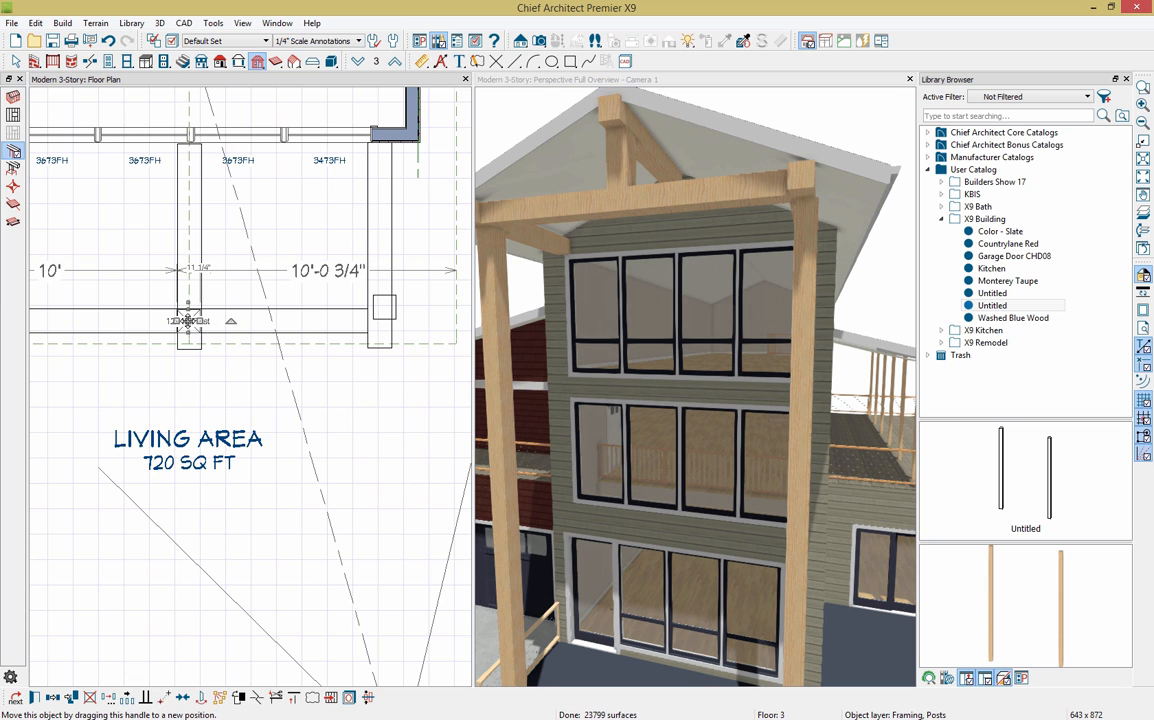
Step: Nudge the block of porch posts left, down and right into alignment
click(380, 314)
click(383, 319)
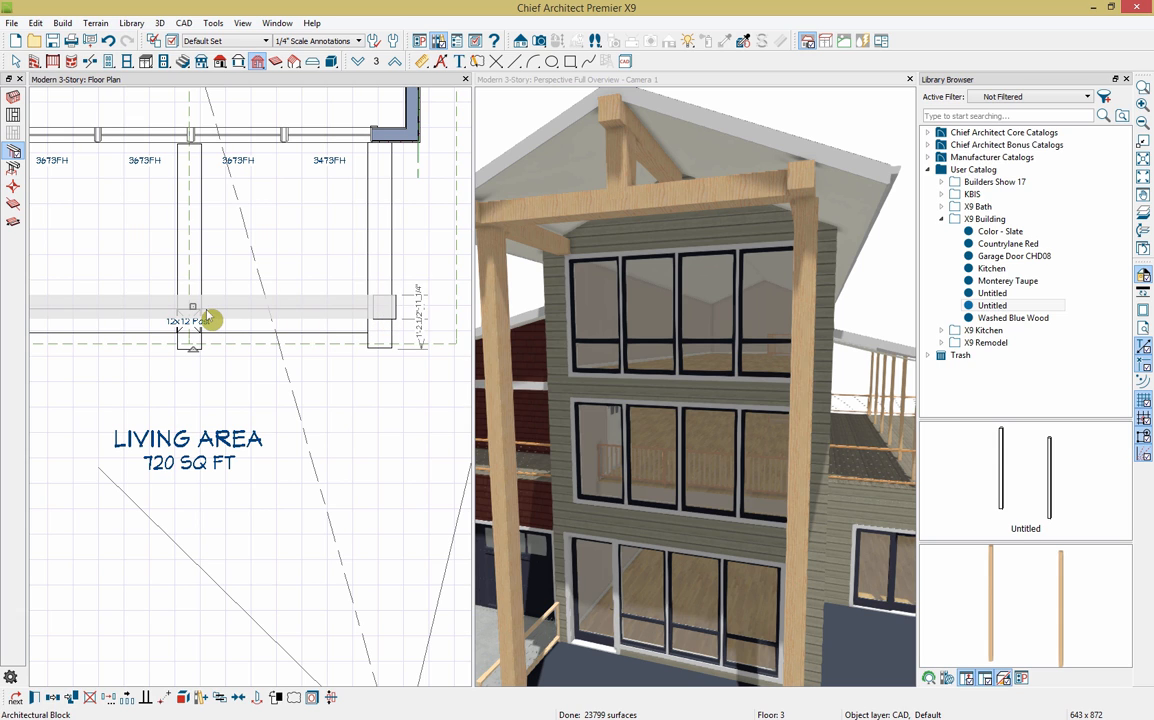
key(Left)
key(Left)
key(Left)
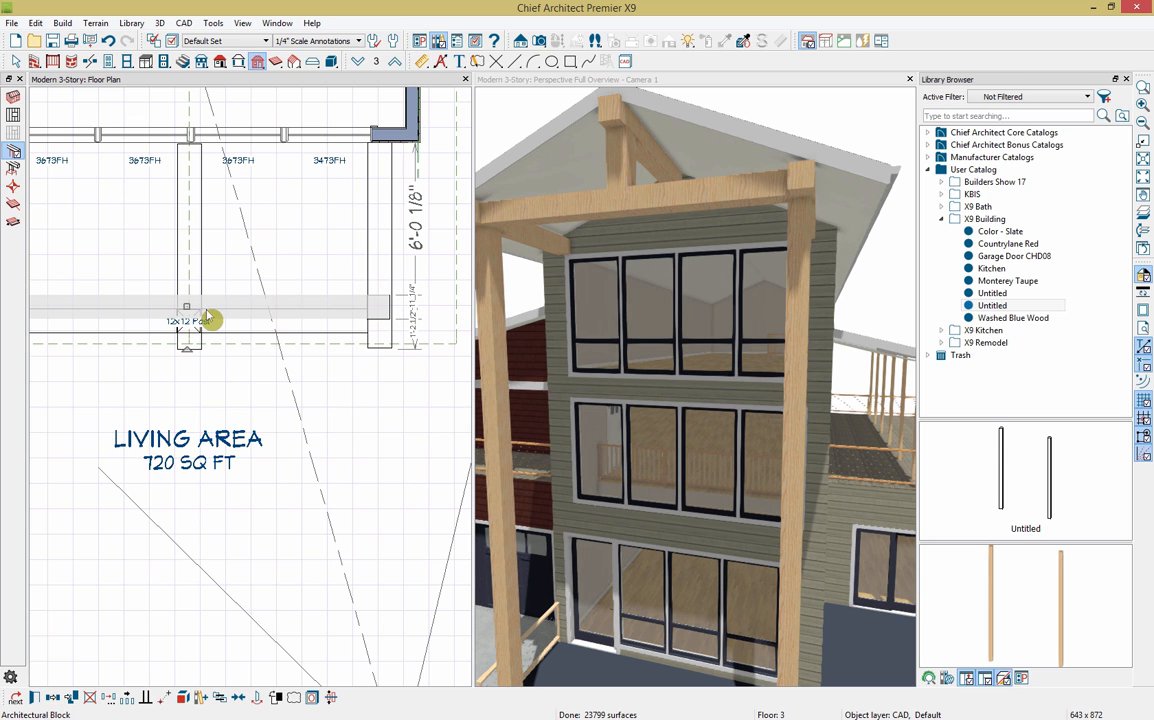
key(Down)
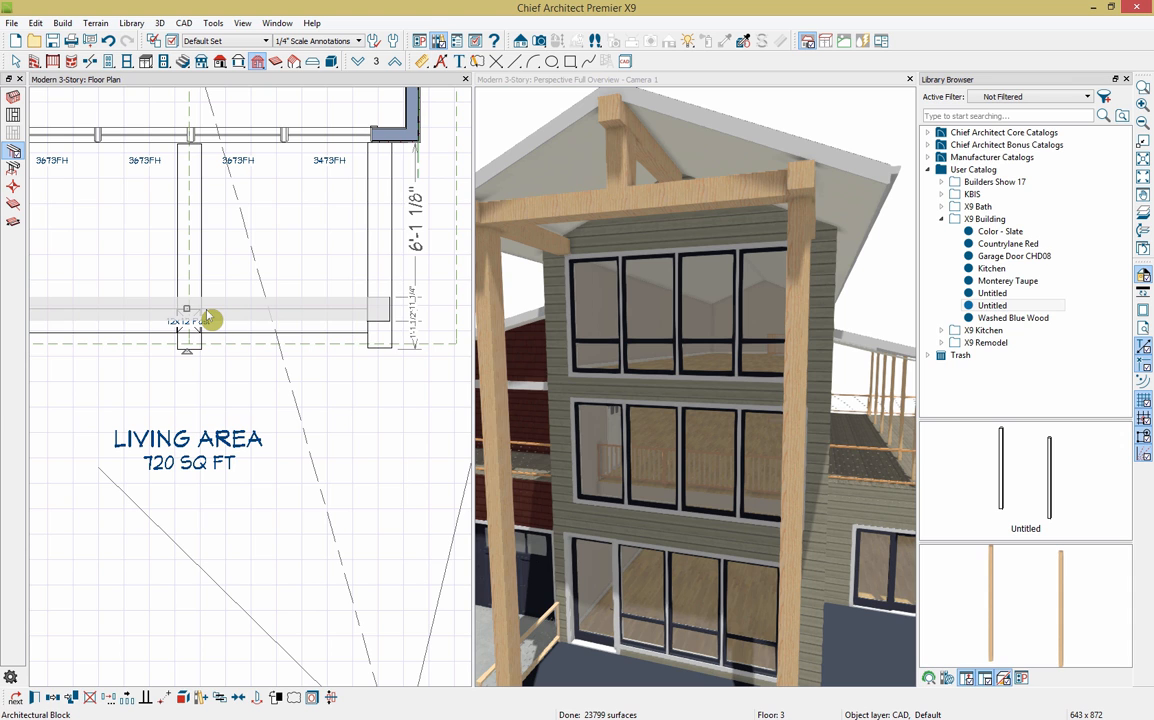
key(Right)
scroll(303, 367, down, 3)
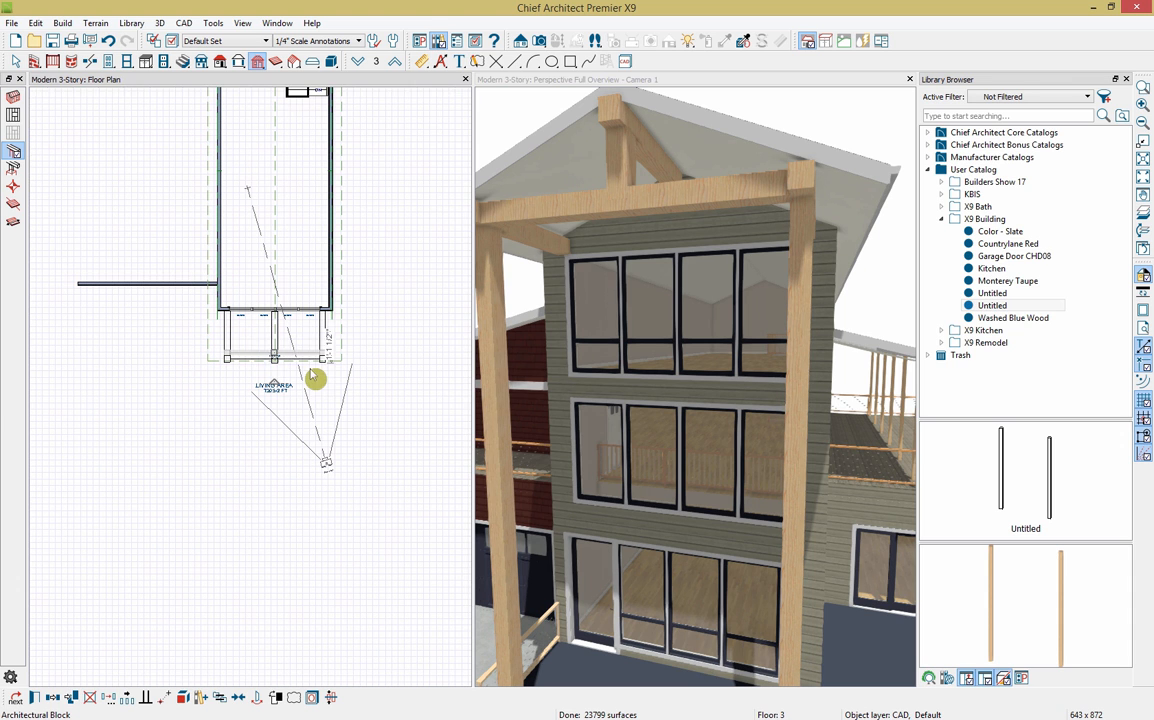
Step: Reframe the 3D camera view on the house, then close it to leave the floor plan
click(590, 80)
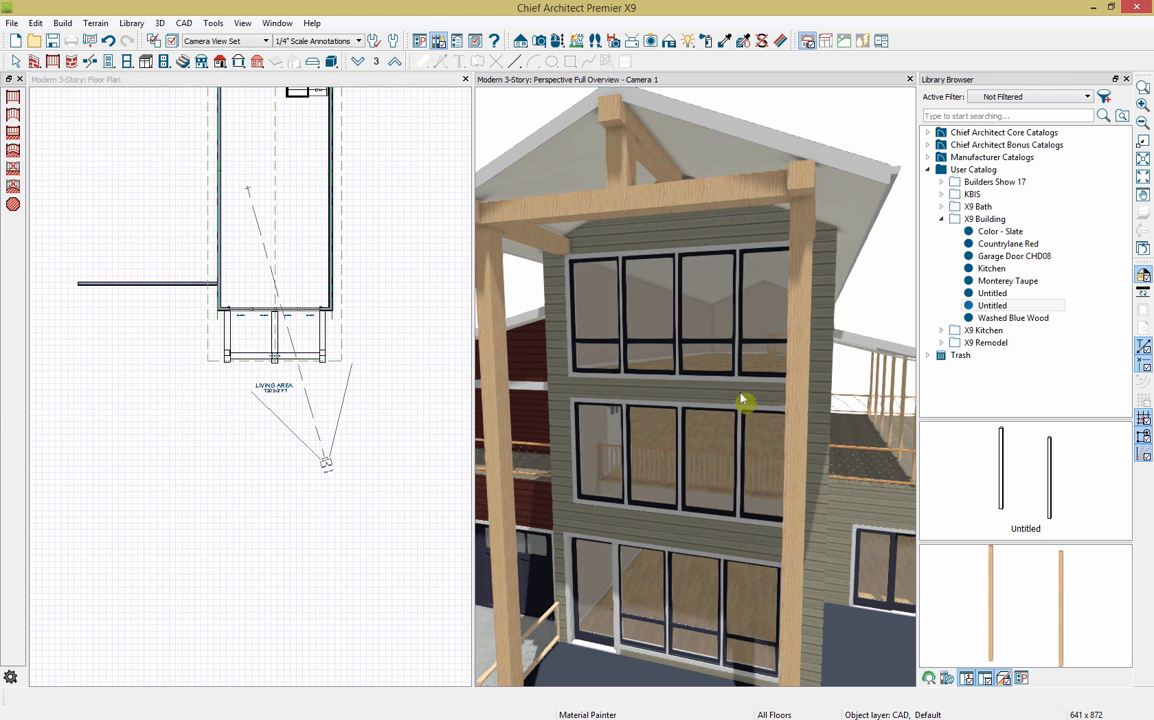
scroll(765, 410, down, 5)
middle_drag(800, 442, 756, 439)
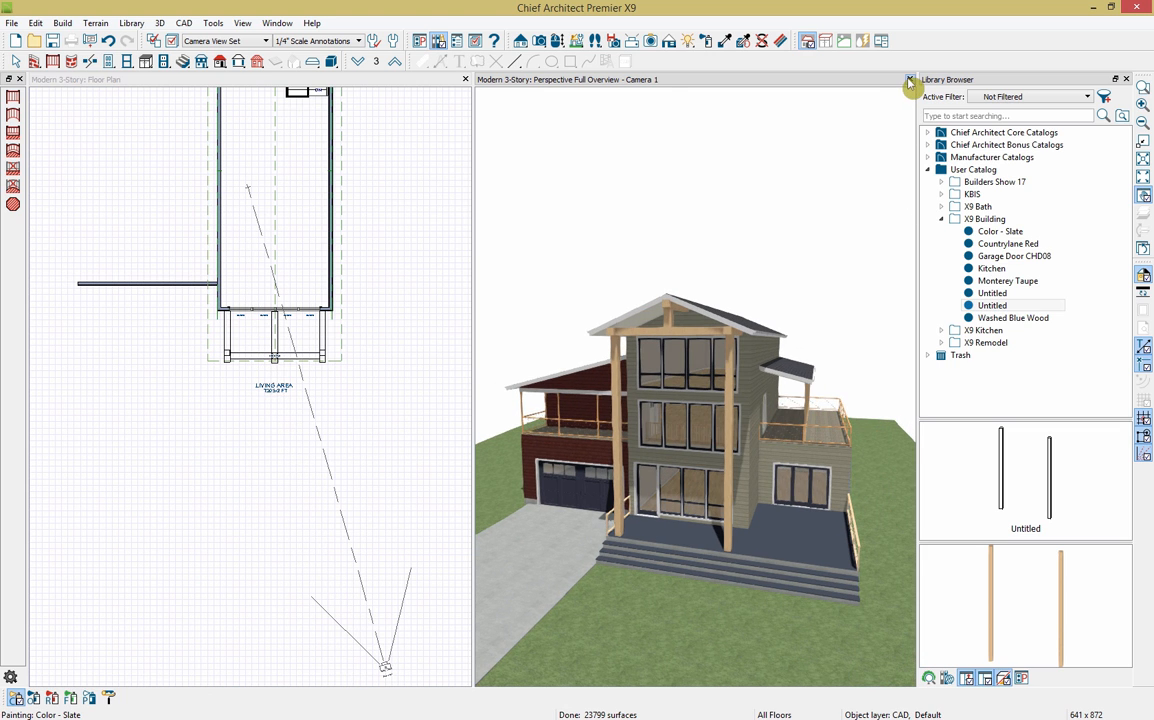
click(910, 79)
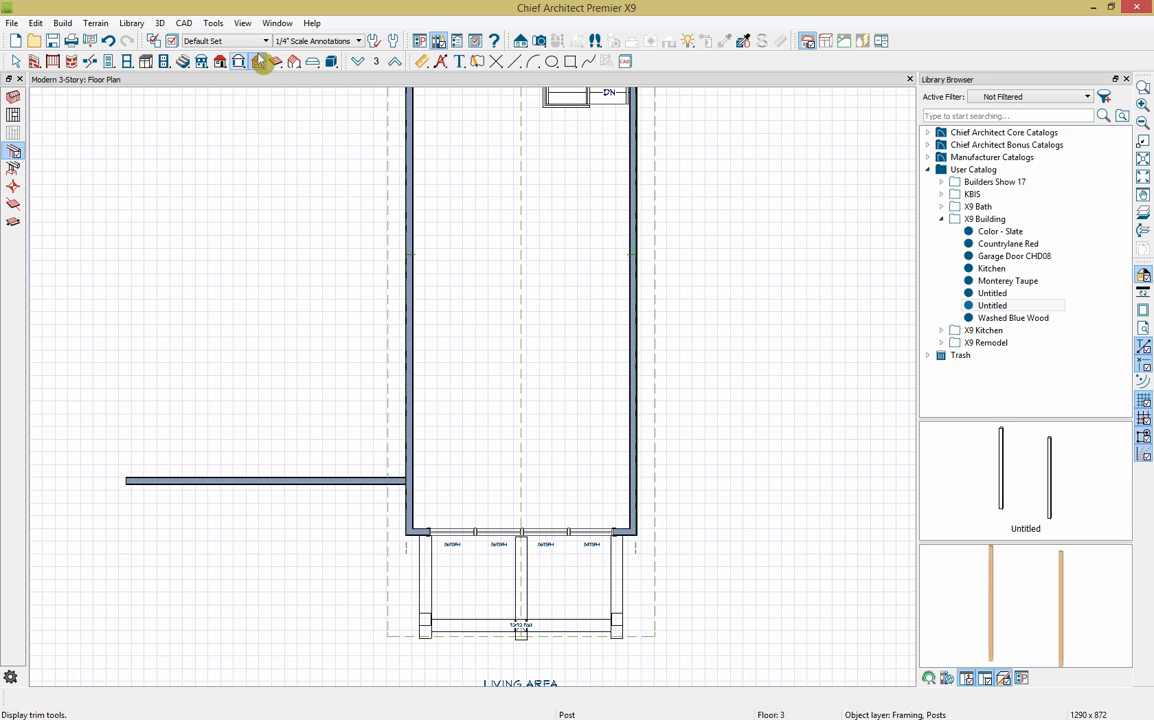
click(258, 62)
Step: Turn on Floor 1 subfloor framing, review its floor structure unchanged, and check the 16" joist spacing
click(14, 97)
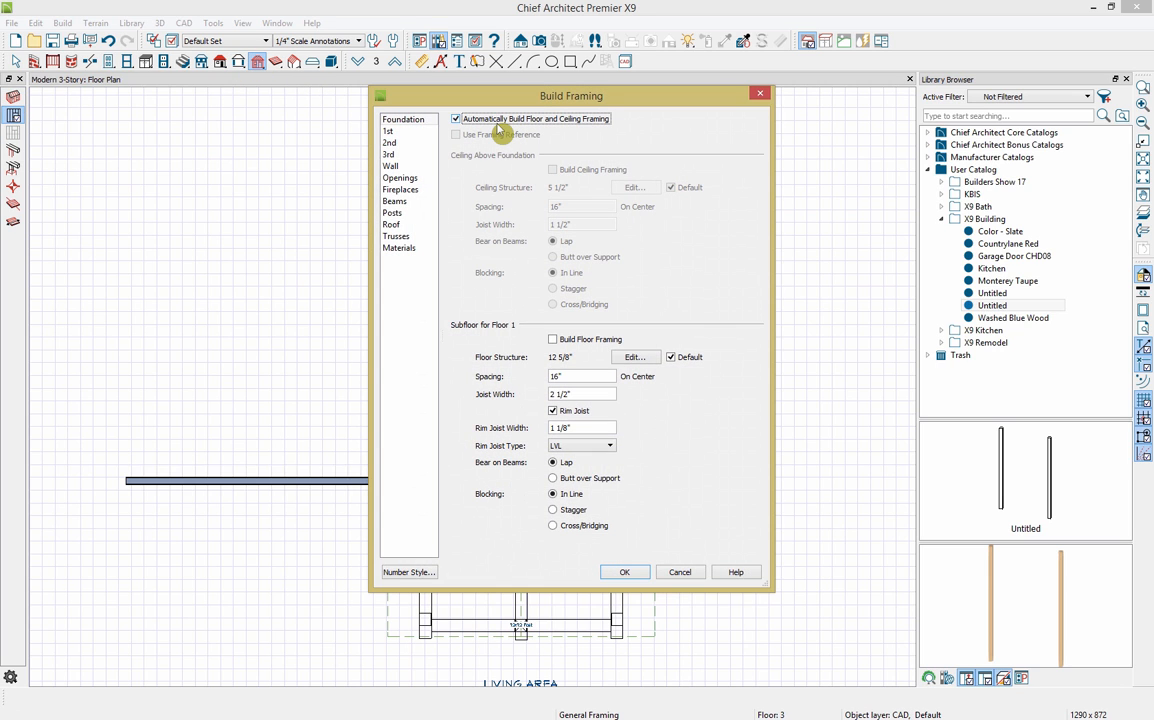
click(610, 342)
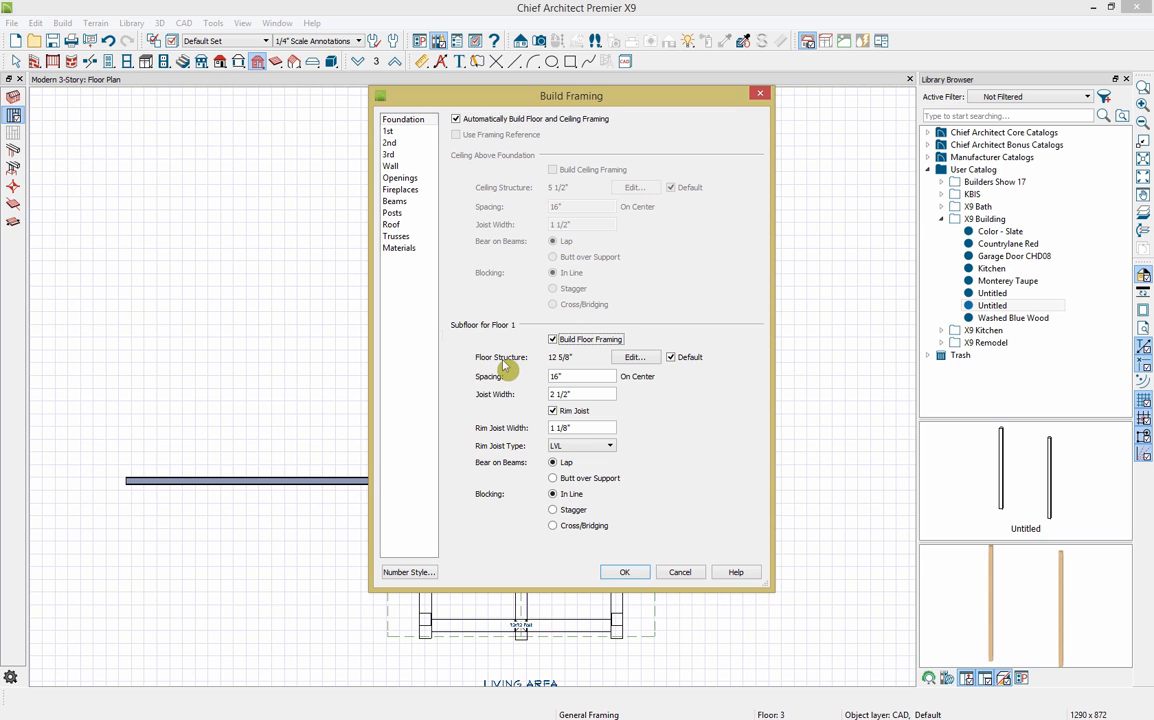
click(640, 360)
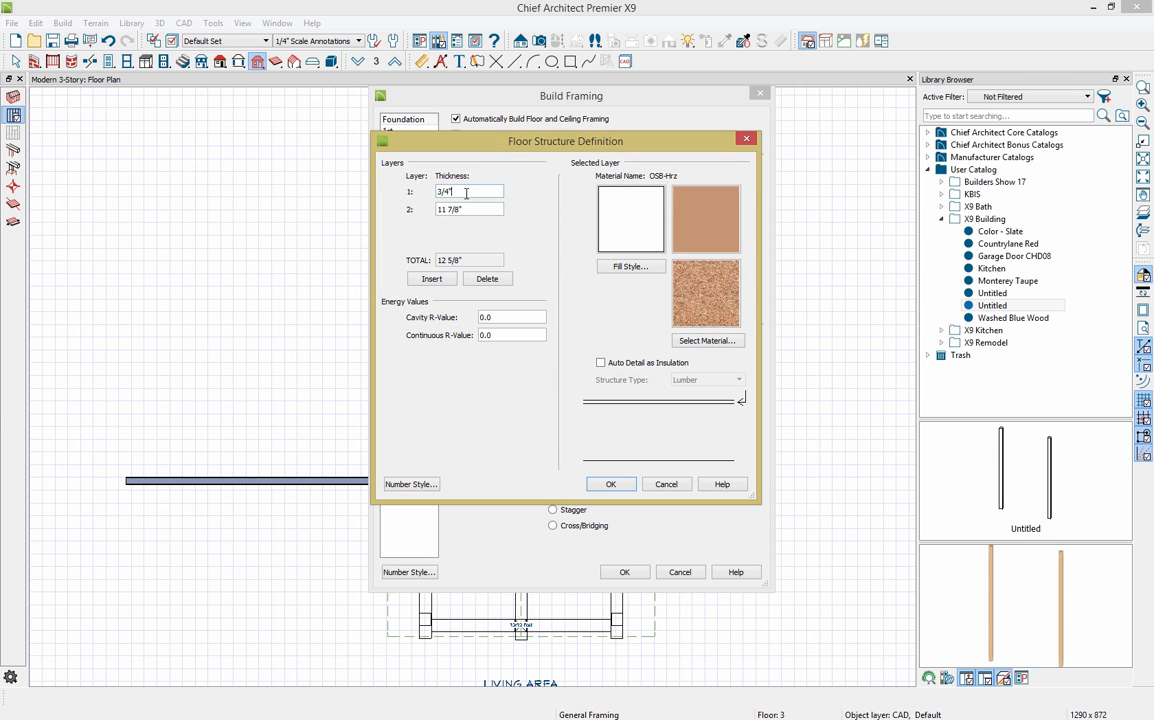
click(480, 210)
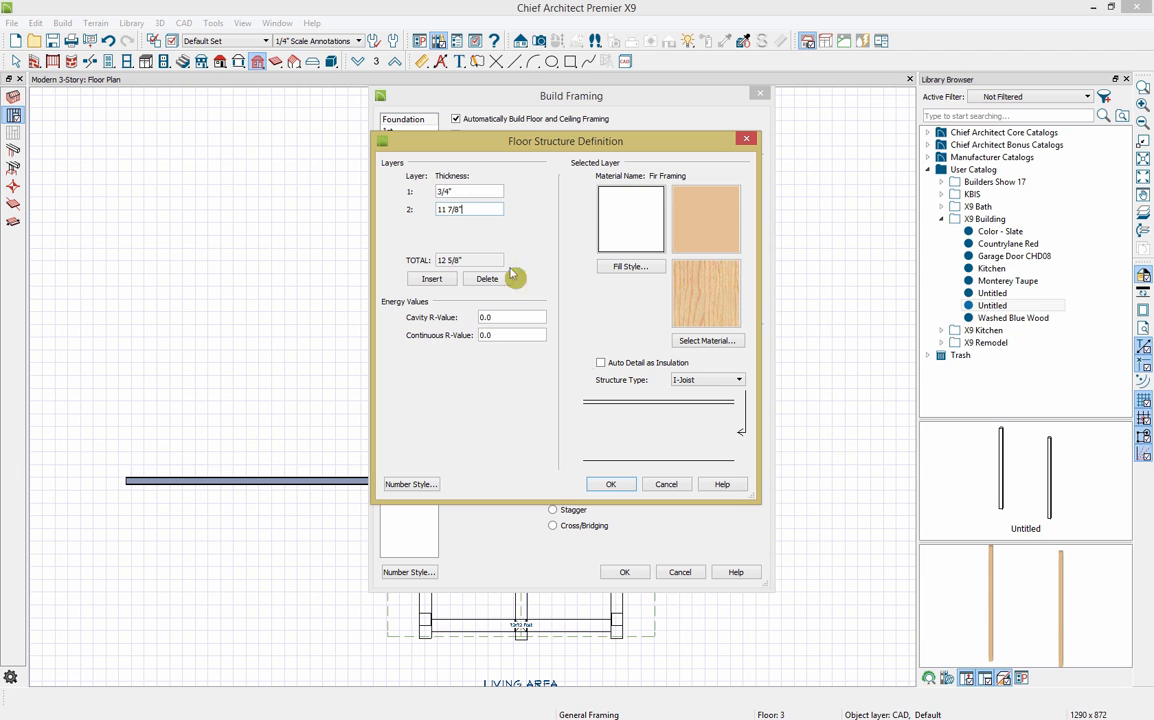
click(678, 380)
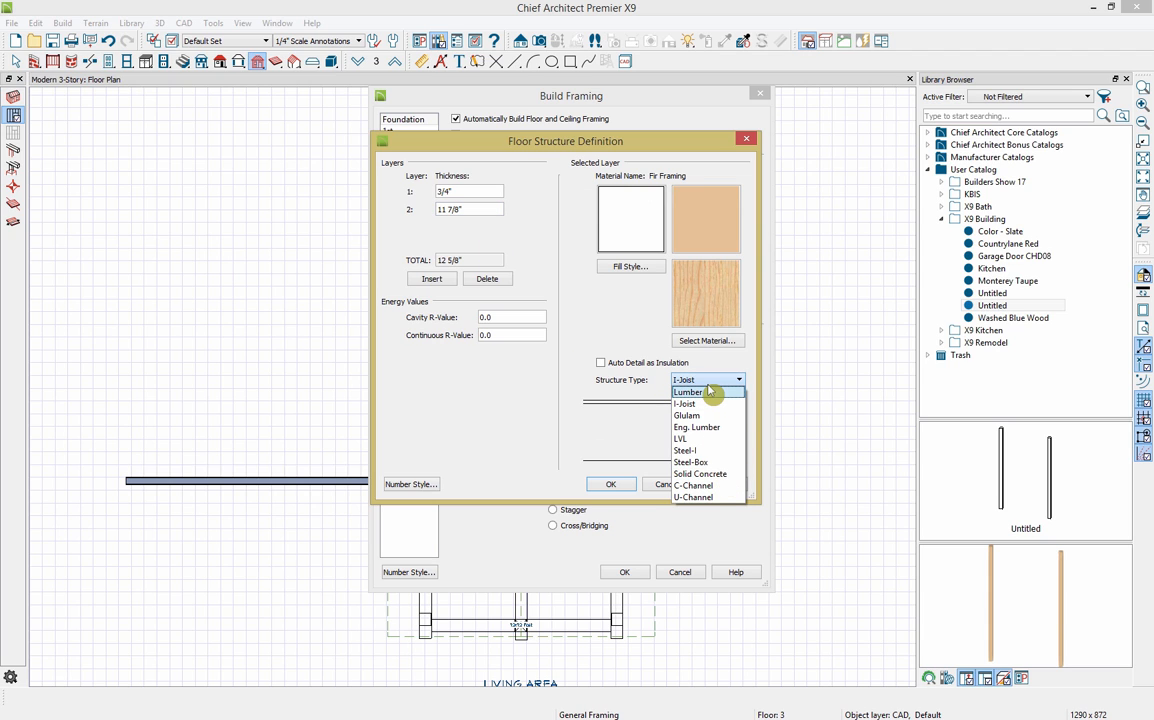
click(710, 382)
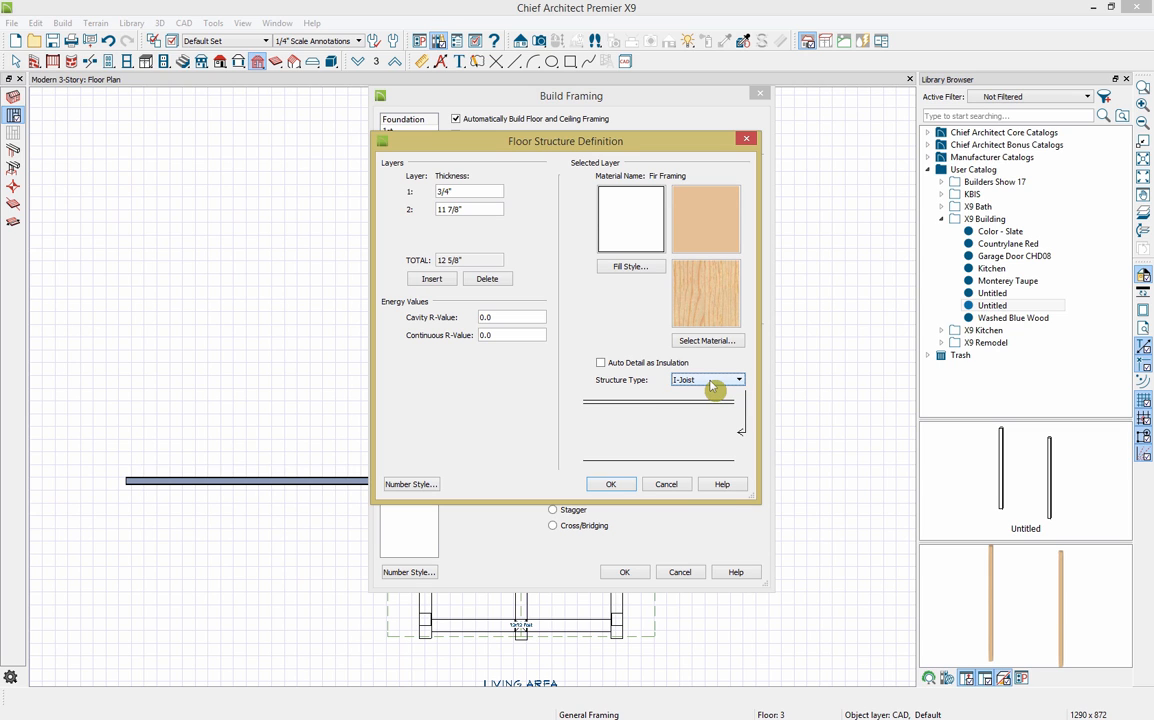
click(666, 484)
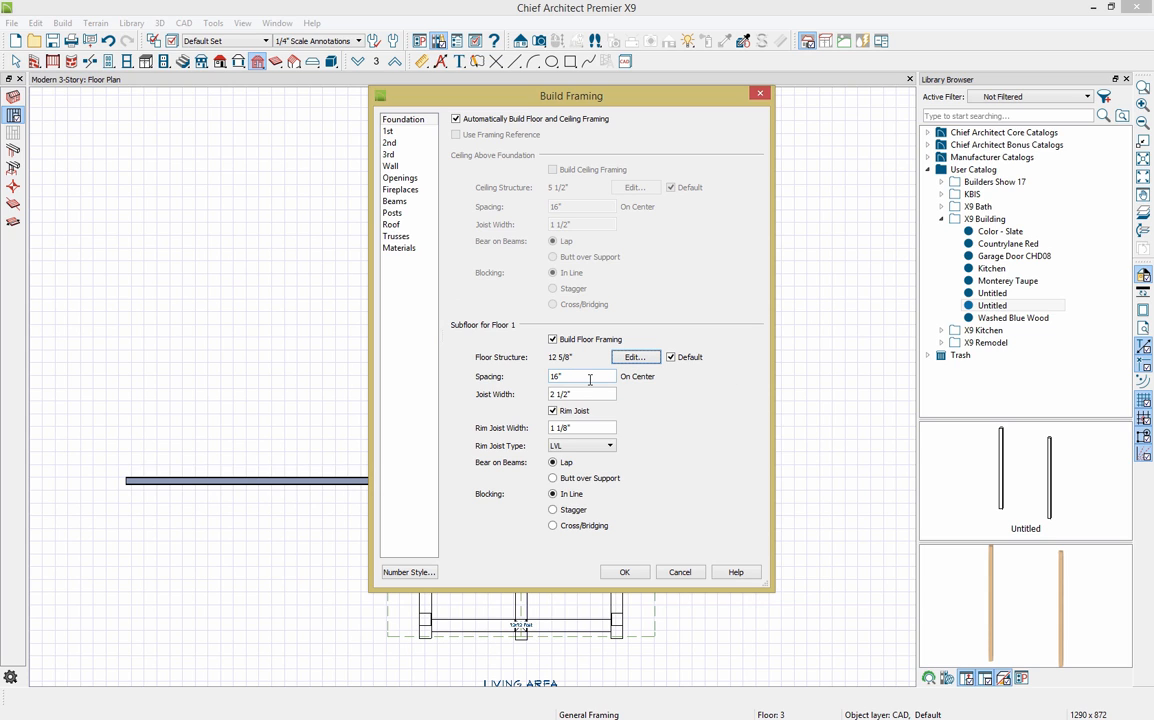
click(590, 377)
Step: Turn on ceiling framing for floors 1–3 and subfloor framing for Floor 3
click(420, 133)
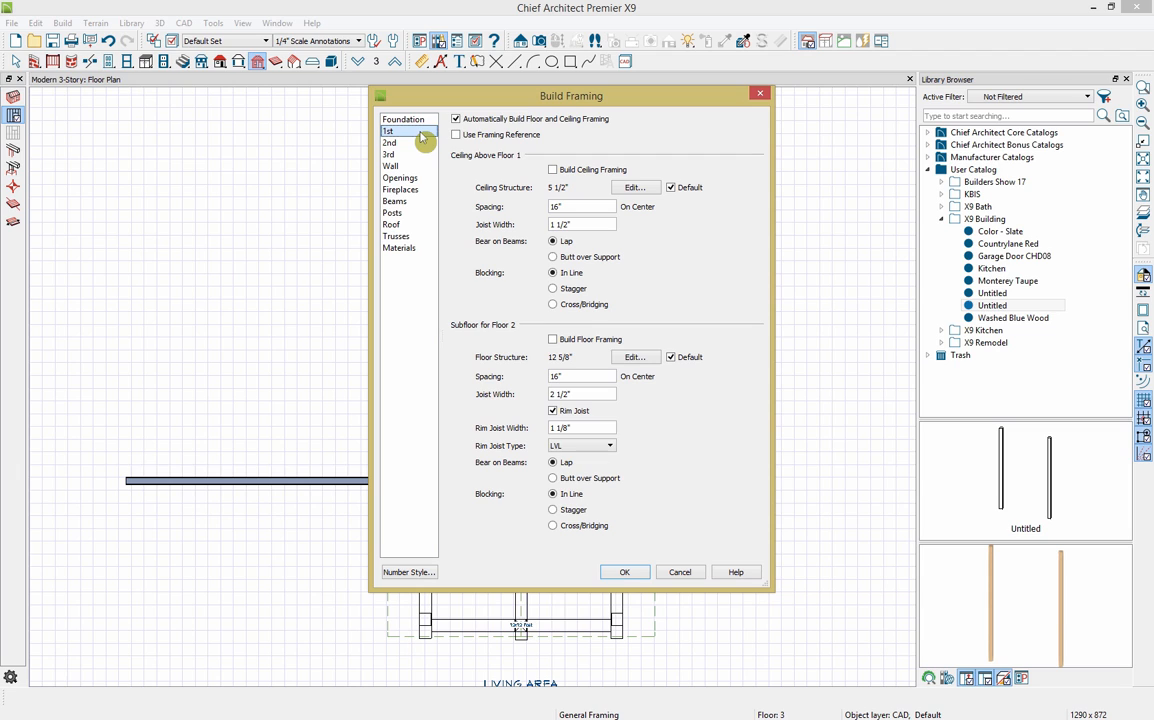
click(585, 169)
click(392, 143)
click(580, 170)
click(595, 340)
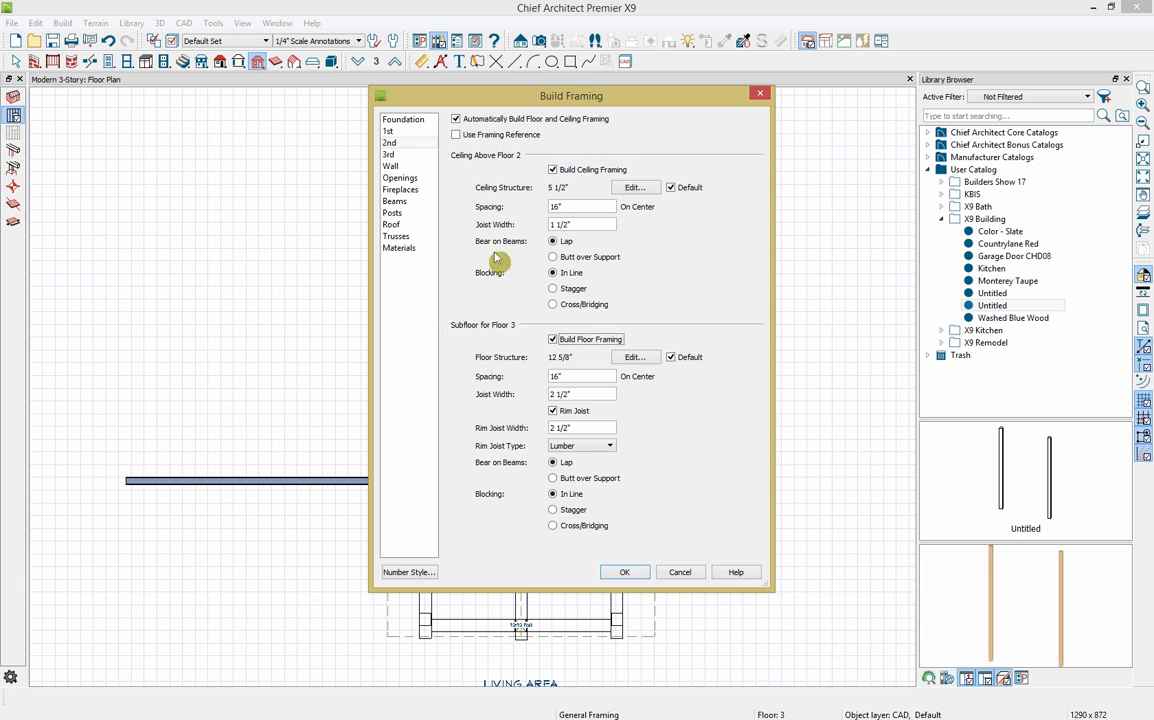
click(395, 154)
click(556, 169)
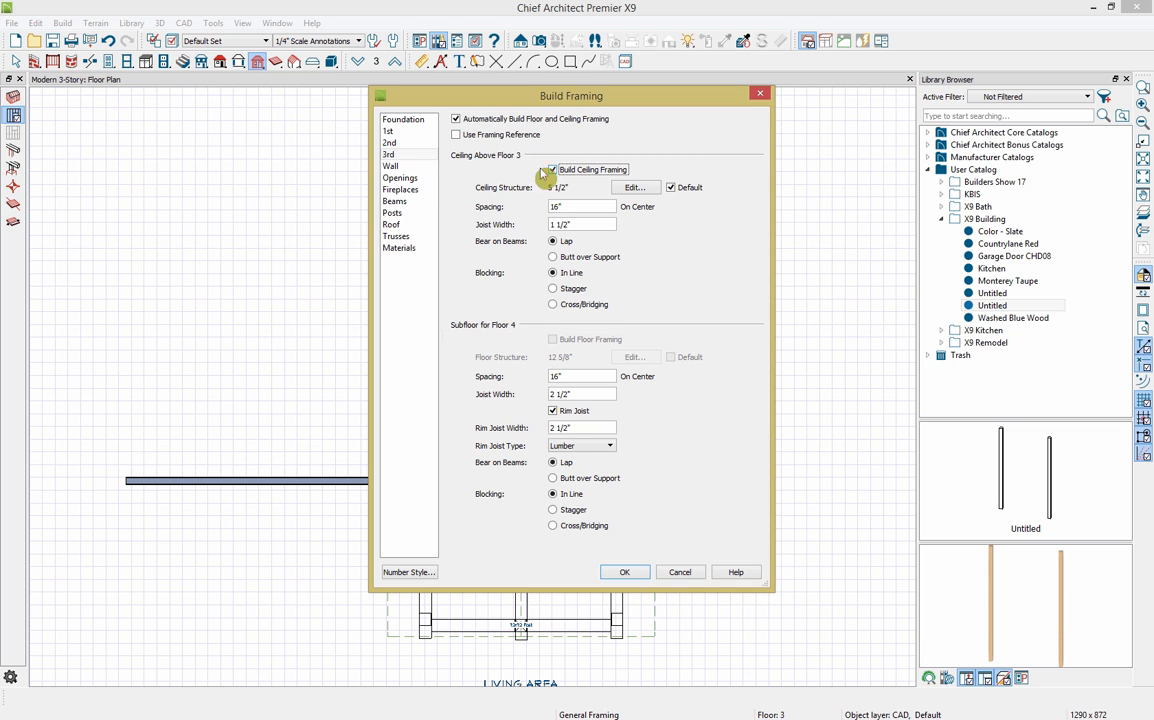
Step: Enable automatic wall framing and review the header, fireplace, beam and post settings
click(397, 167)
click(513, 153)
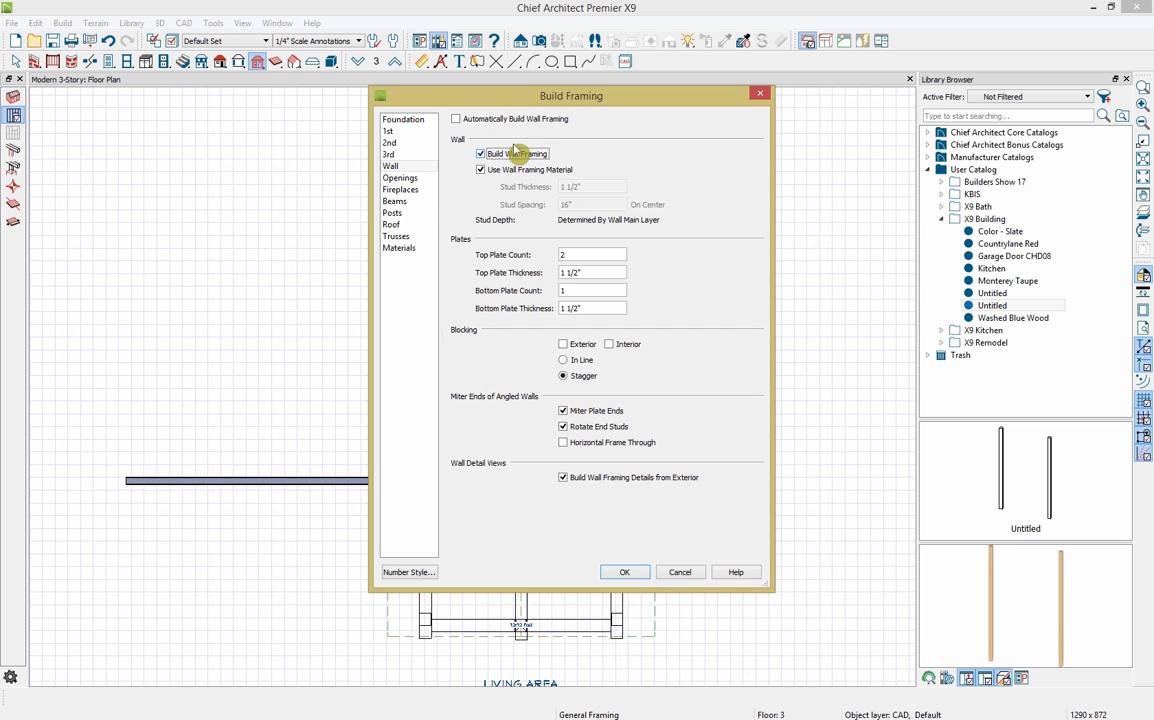
click(533, 121)
click(456, 119)
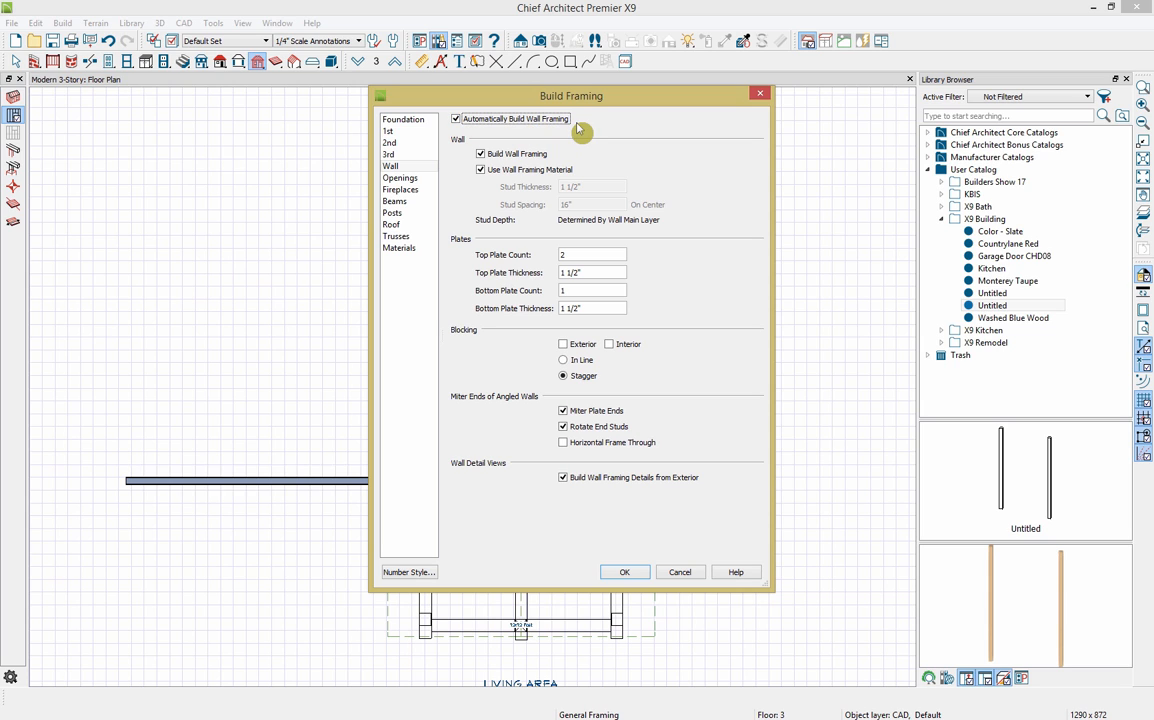
click(400, 180)
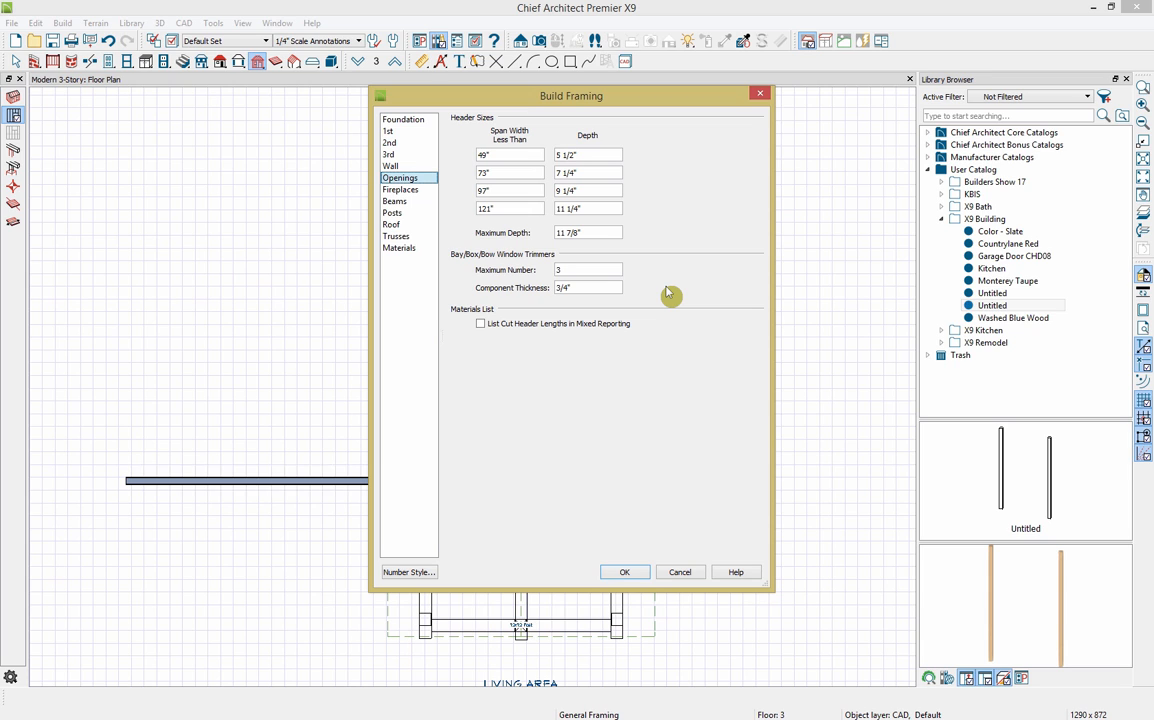
click(421, 194)
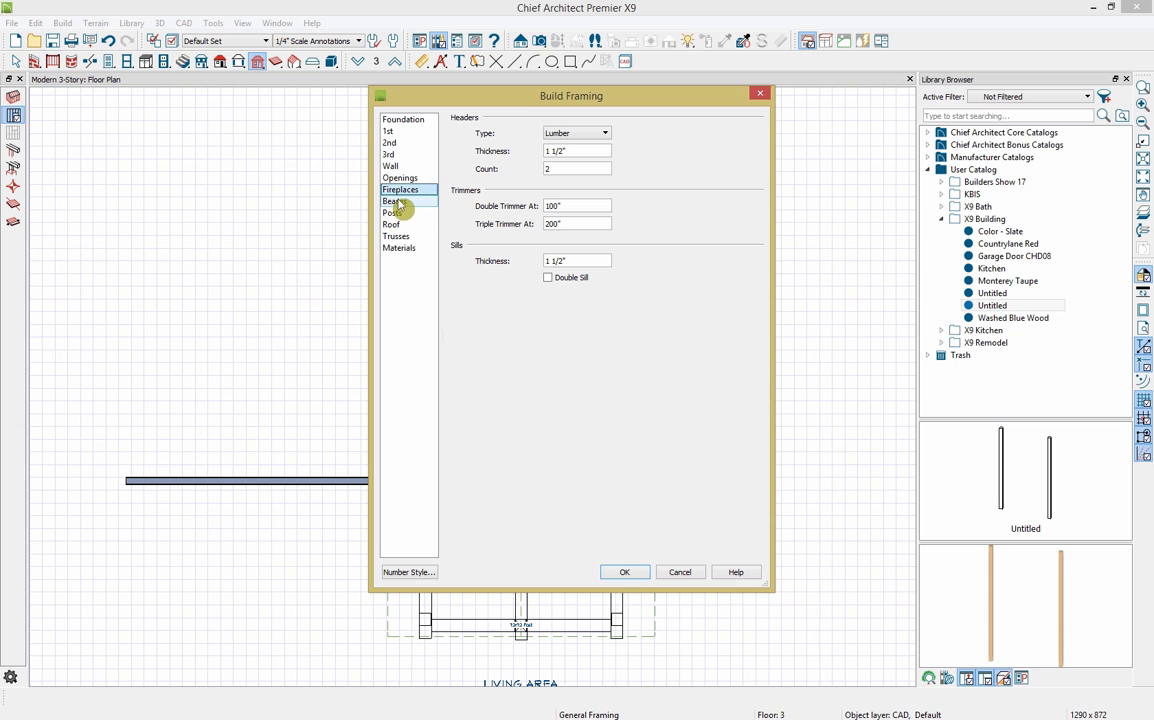
click(396, 202)
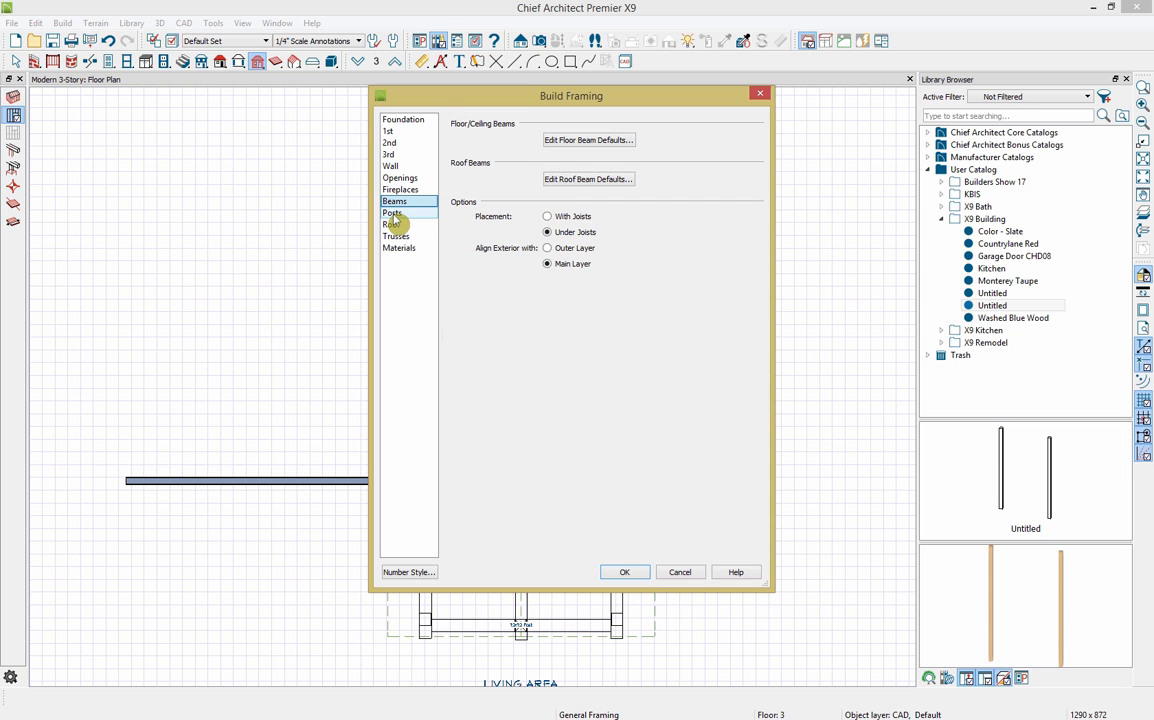
click(393, 214)
Step: Enable automatic roof framing, review trusses and materials, and build the framing
click(395, 225)
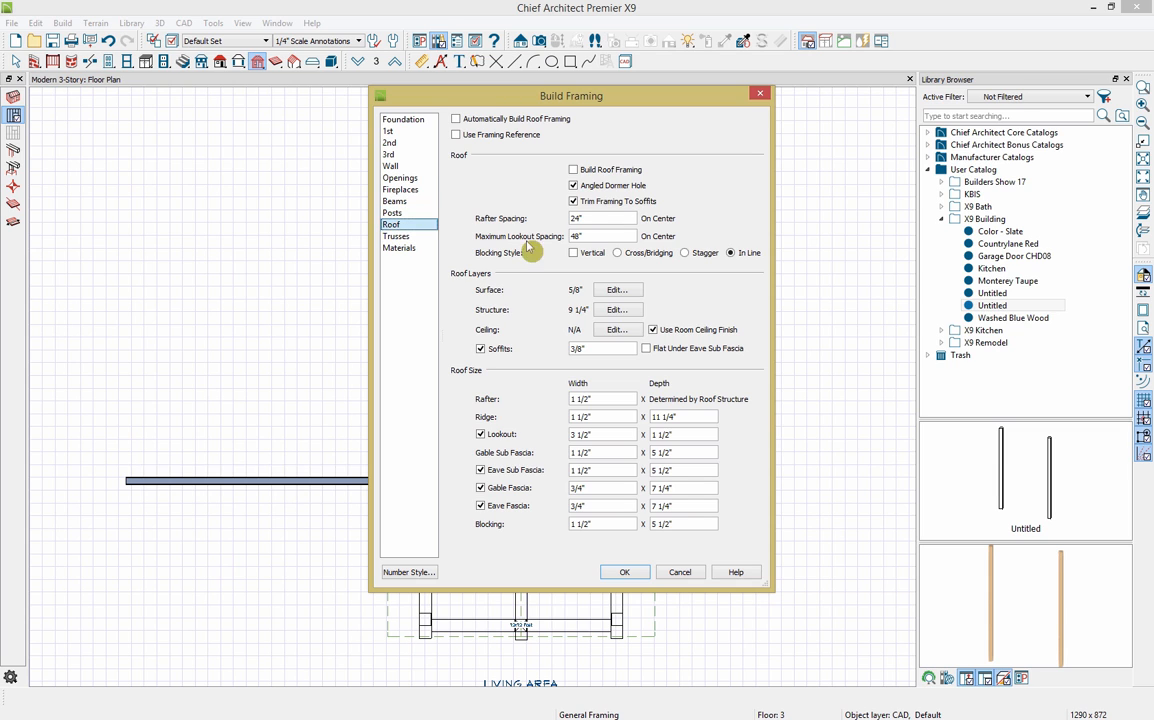
click(601, 171)
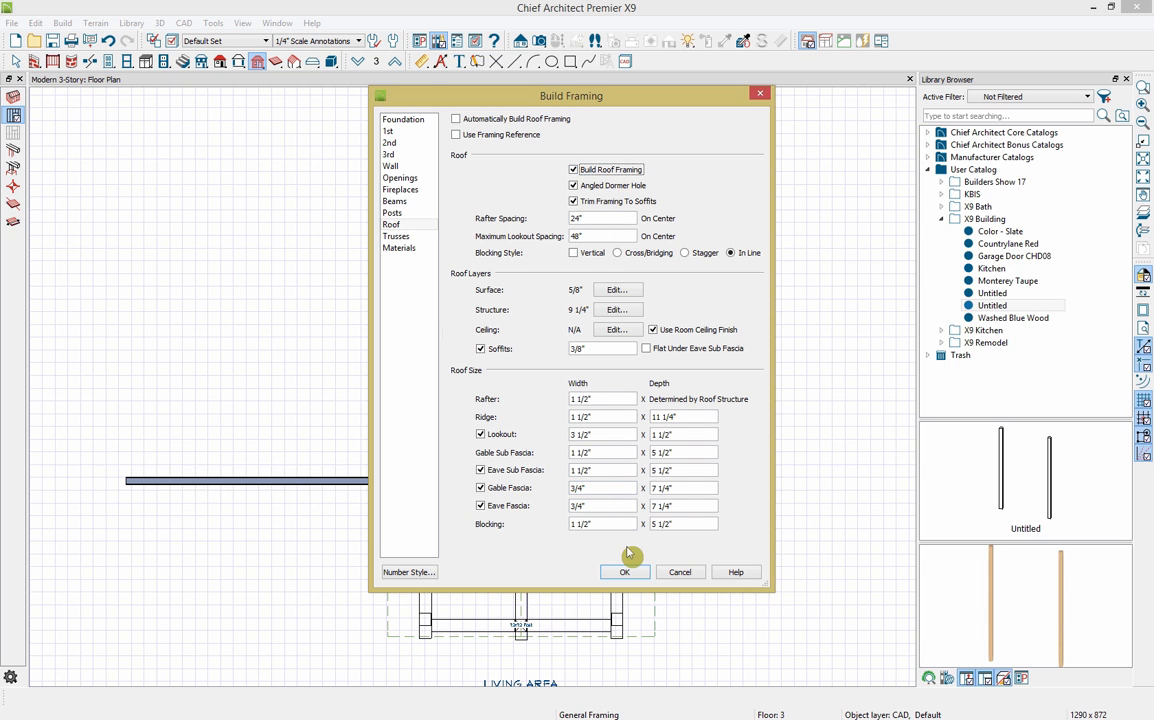
click(490, 118)
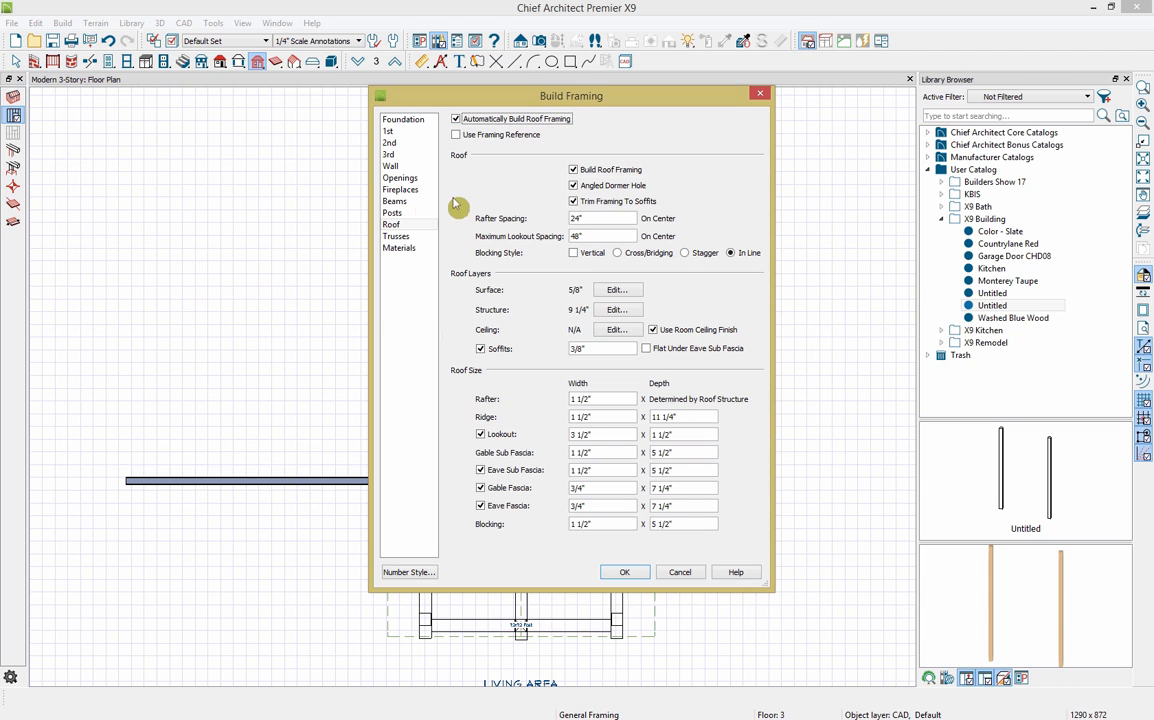
click(404, 238)
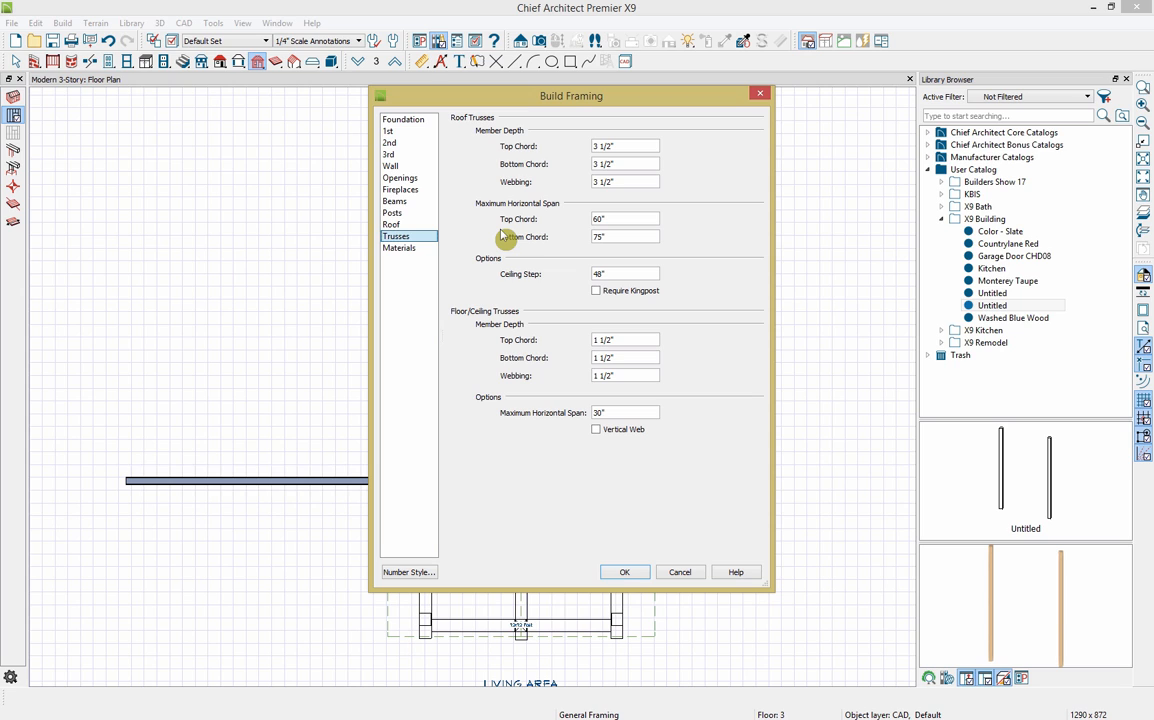
click(400, 247)
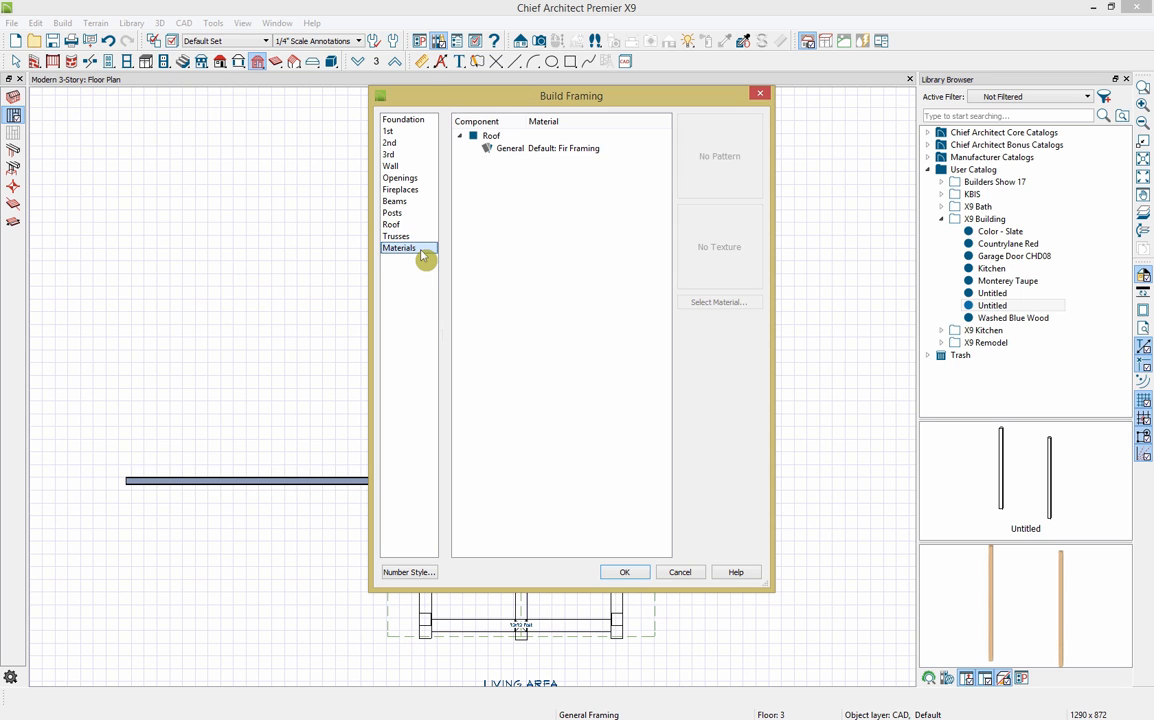
click(632, 576)
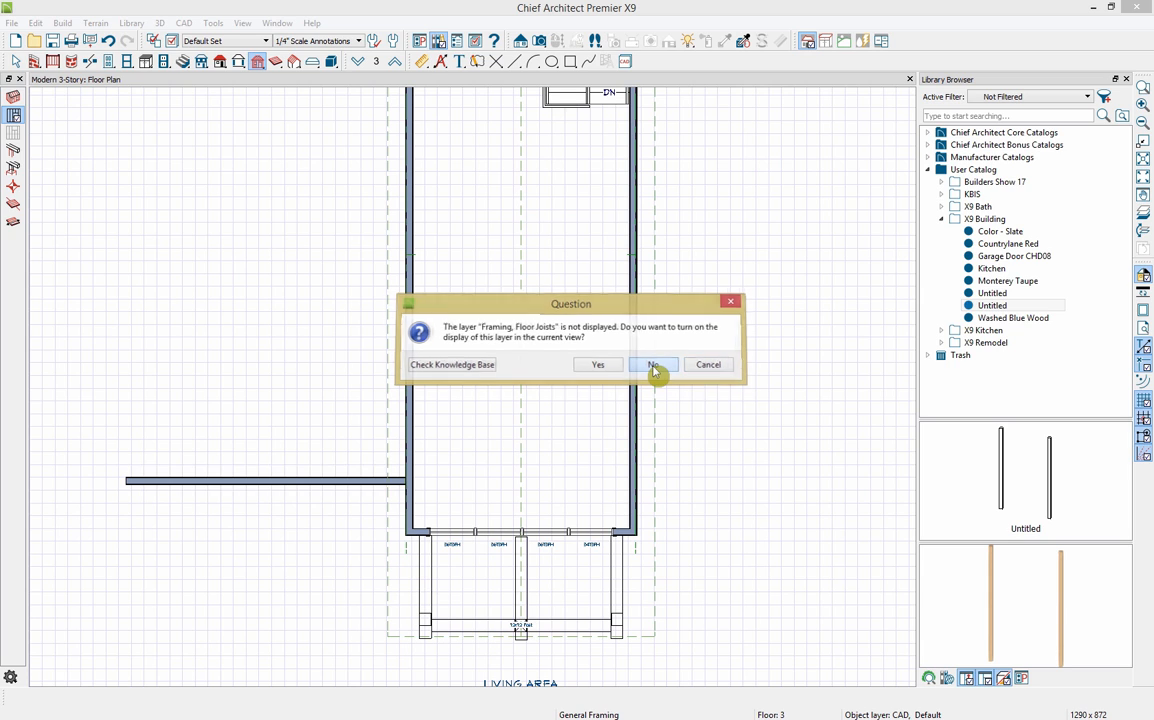
Step: Keep the Floor Joists, Rim Joists, Roof Rafters and other framing layers hidden
click(653, 365)
click(653, 365)
click(653, 365)
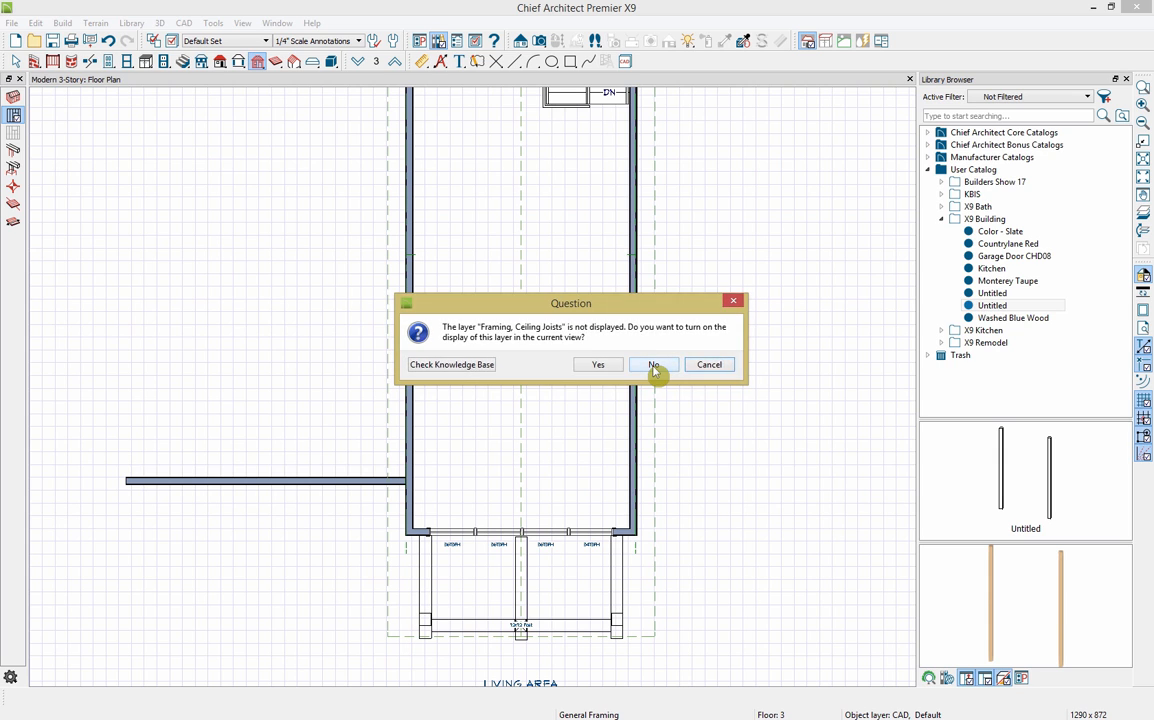
click(653, 365)
click(653, 365)
click(653, 365)
click(653, 365)
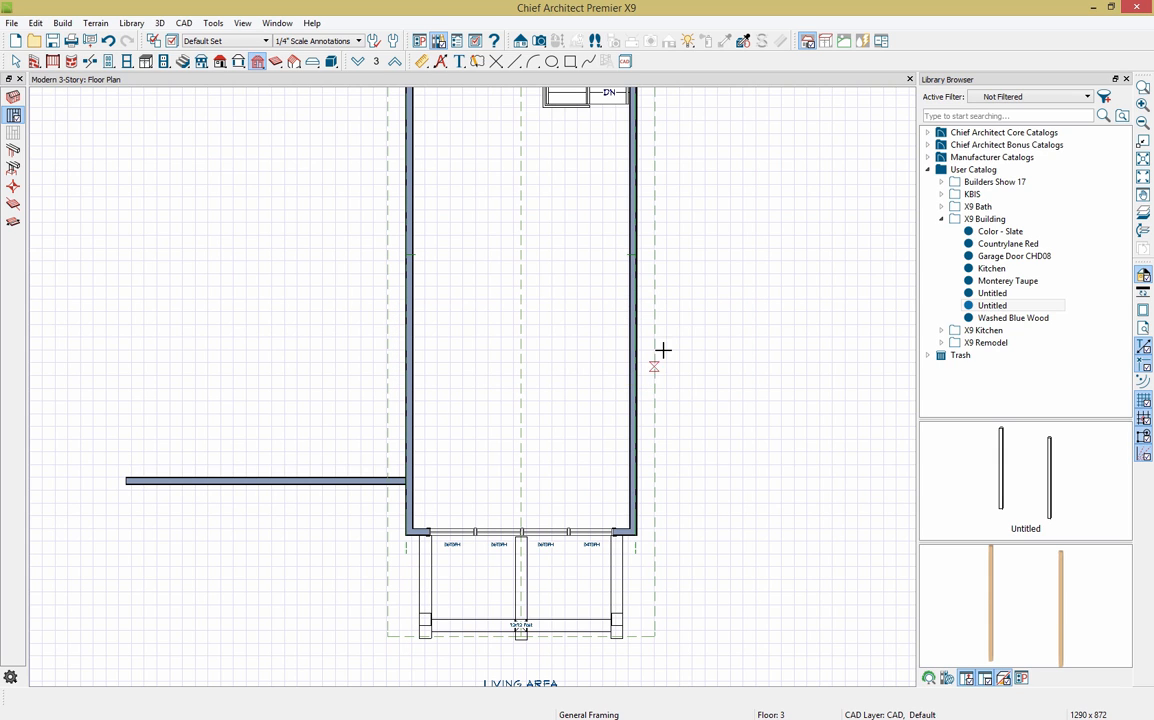
click(207, 41)
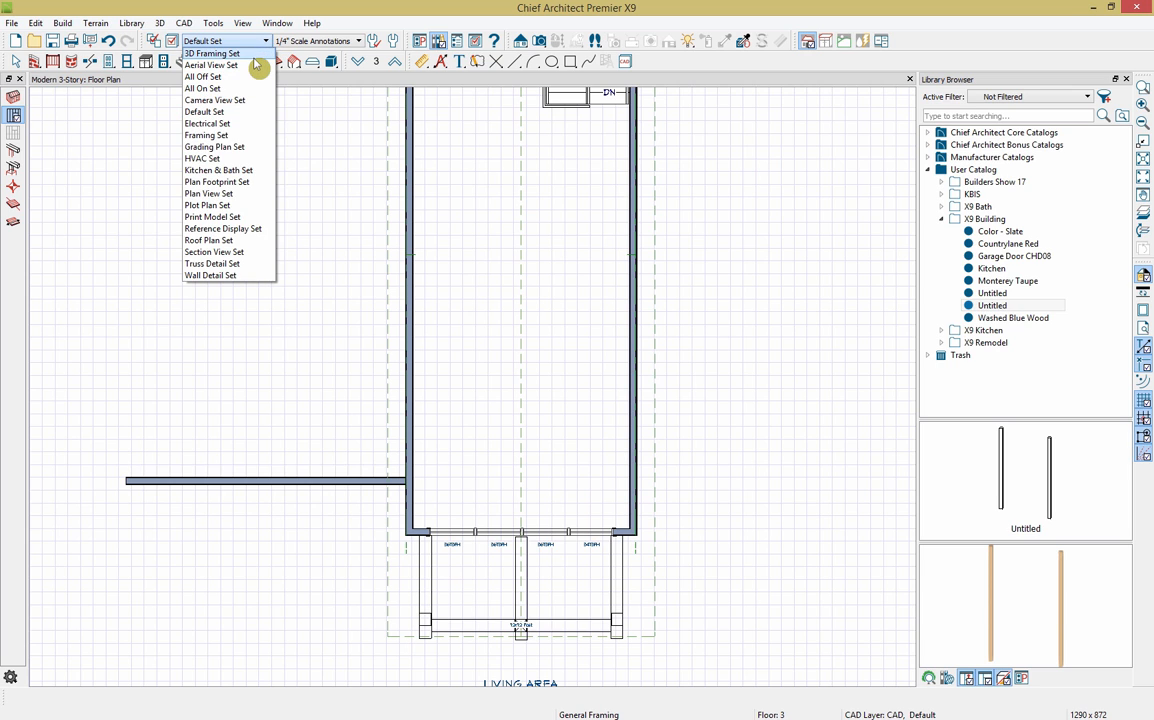
click(207, 137)
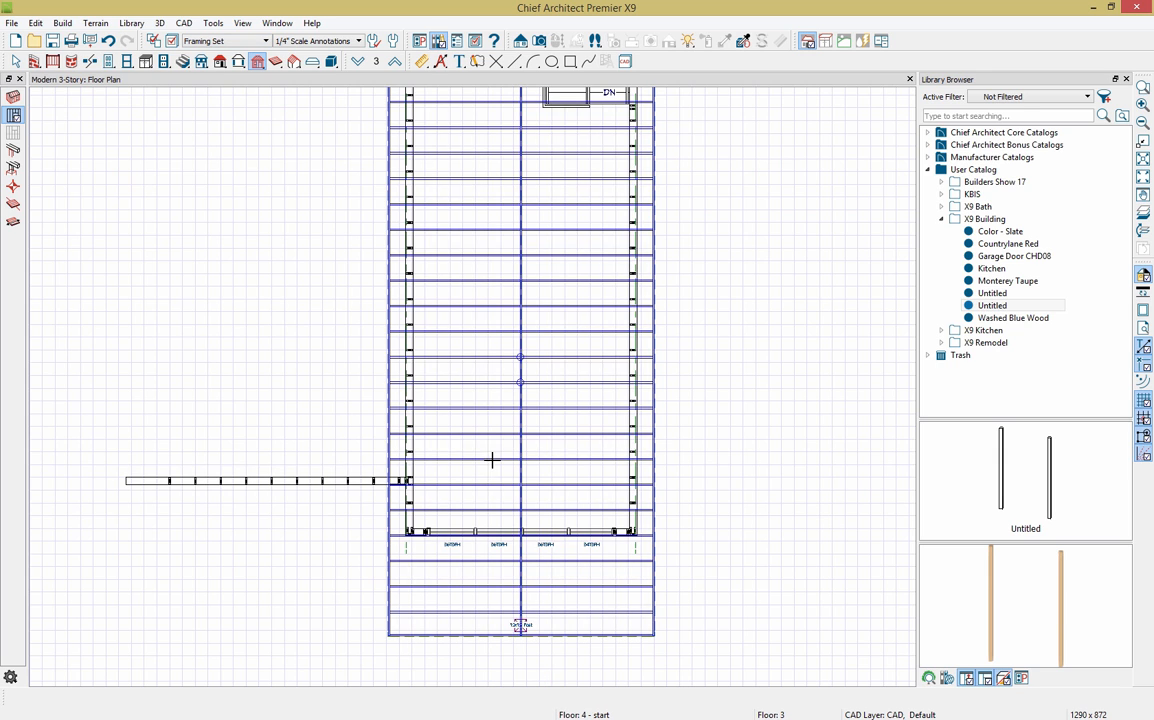
Step: Go down to Floor 1 and select a floor joist next to the wall
click(359, 62)
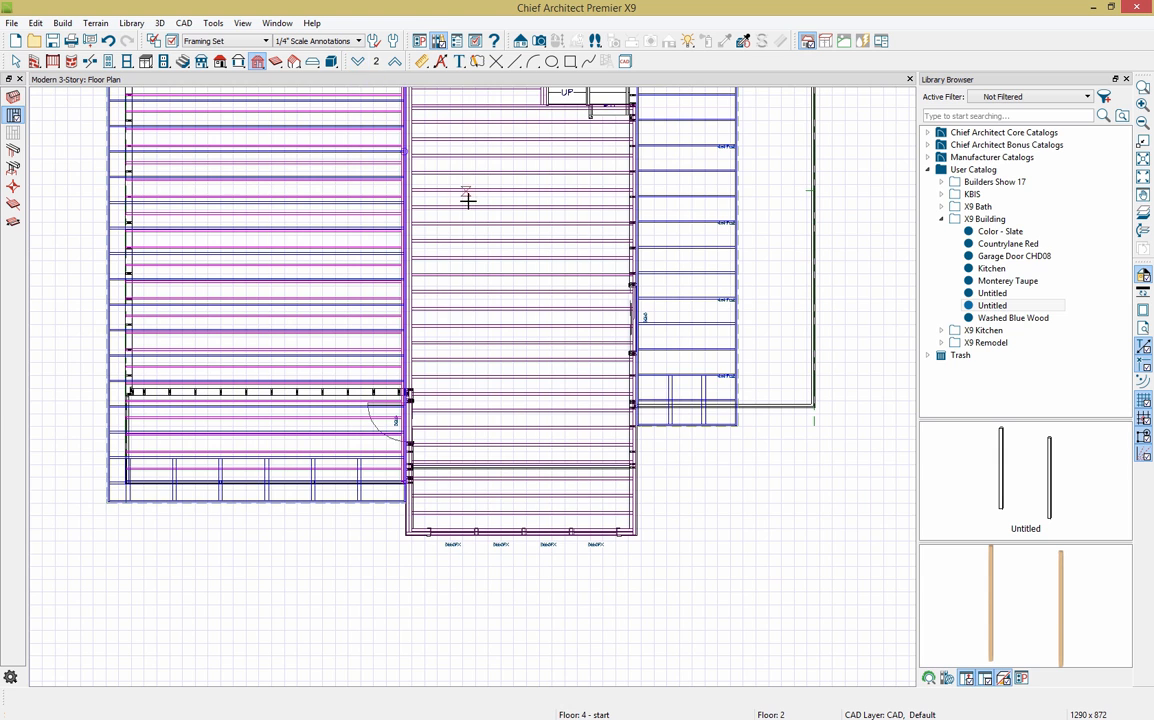
middle_drag(469, 196, 505, 294)
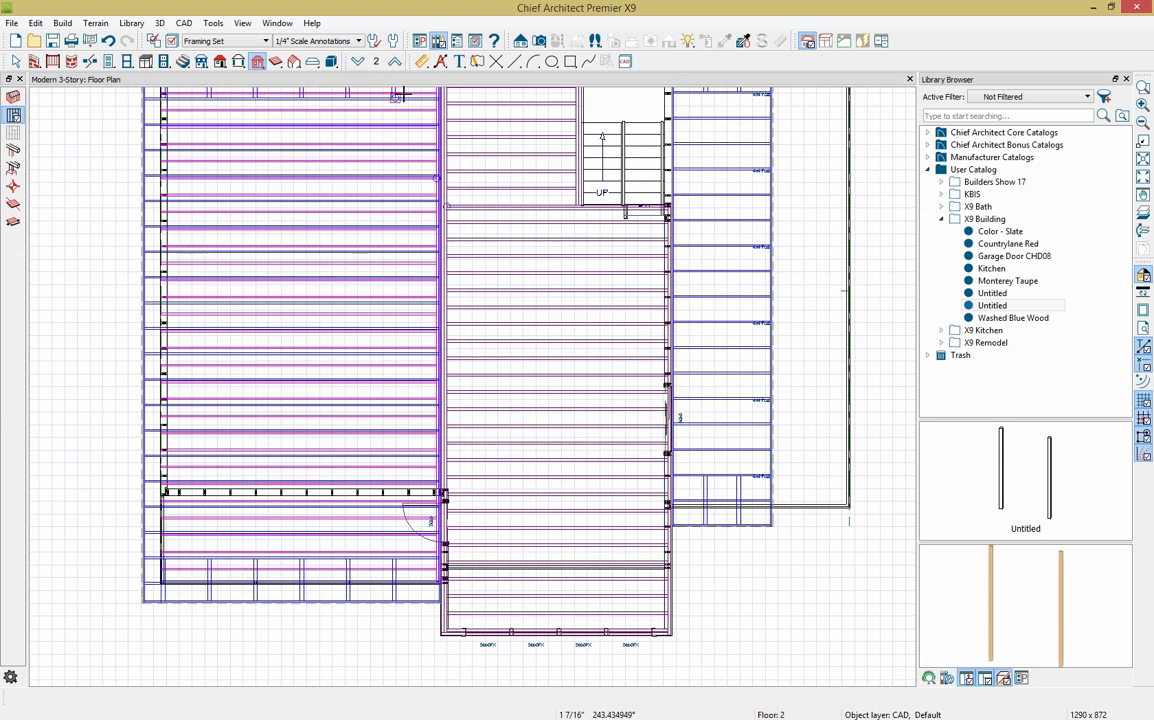
click(358, 63)
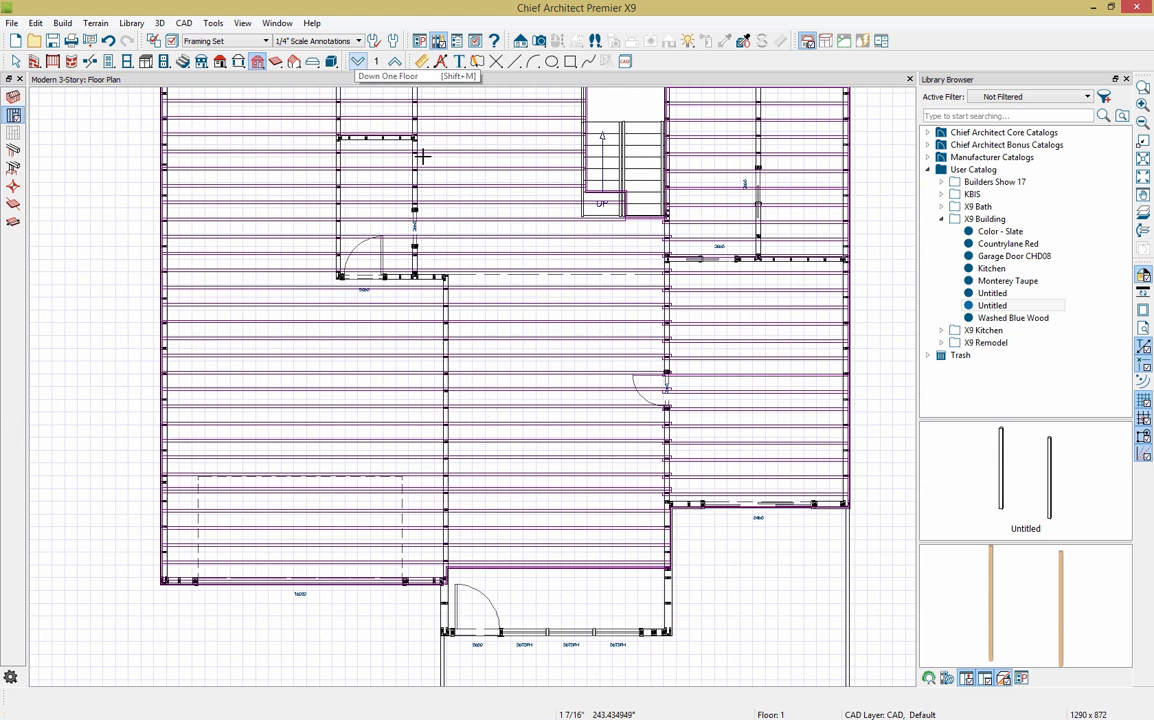
scroll(443, 561, up, 4)
scroll(443, 561, up, 3)
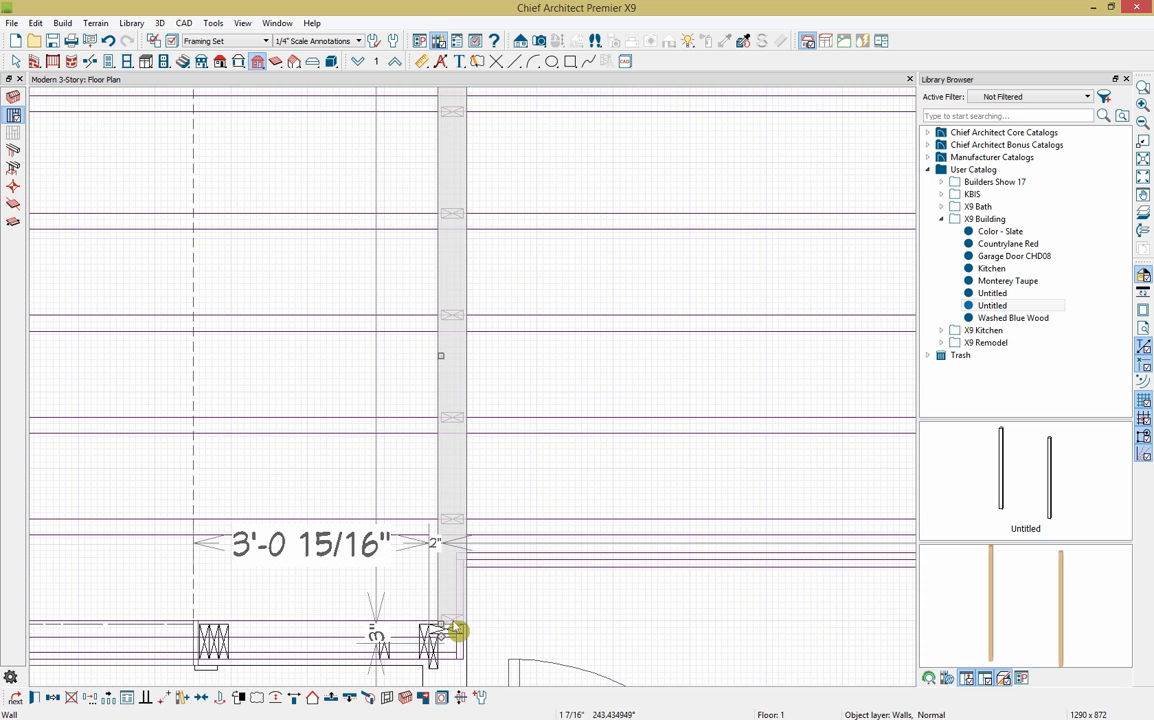
click(489, 617)
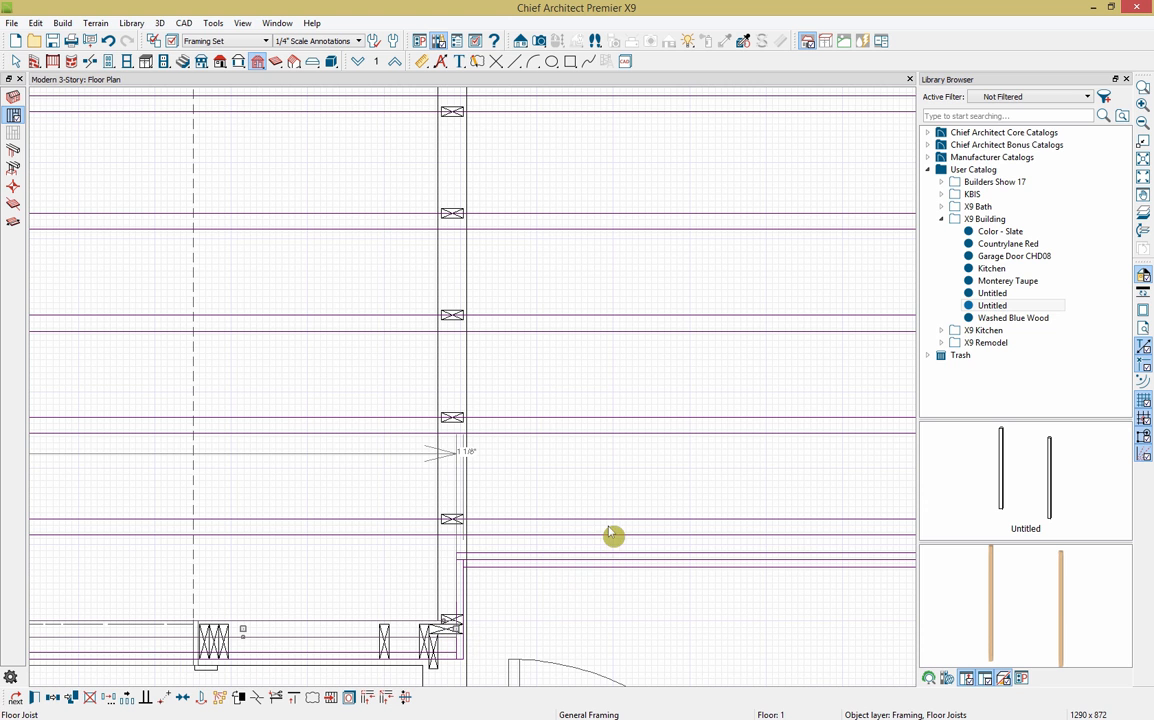
Step: Select the first-floor exterior wall that holds the slider door
scroll(360, 485, down, 2)
scroll(300, 466, down, 5)
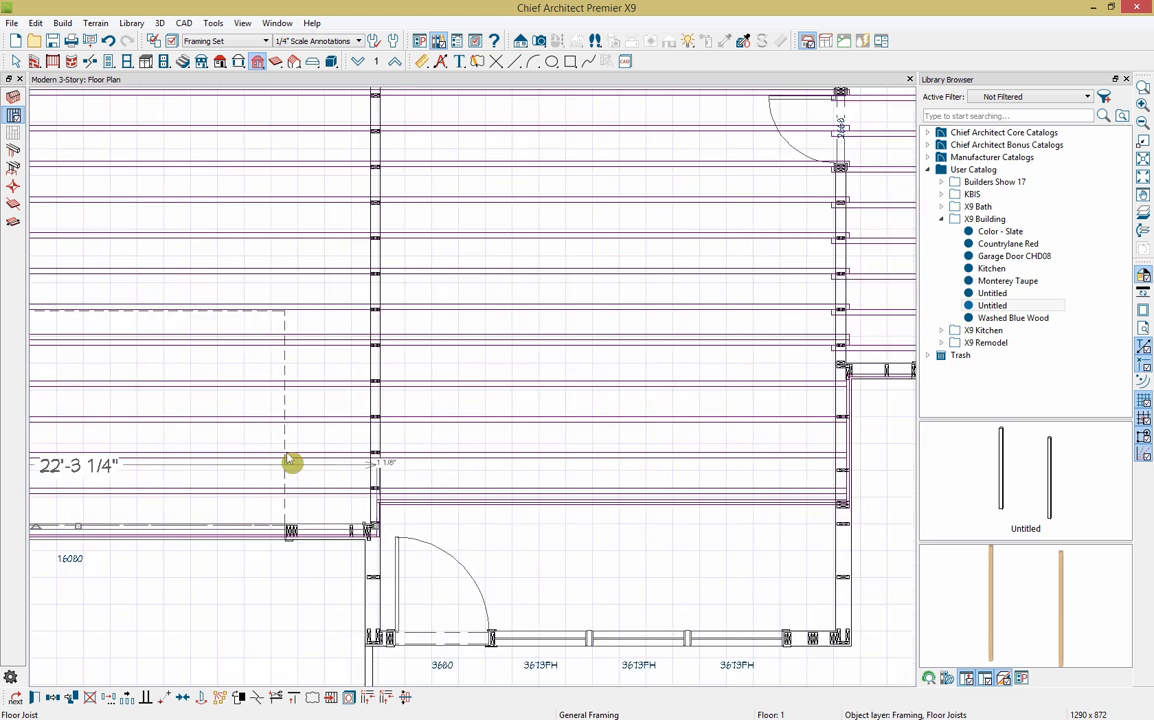
key(space)
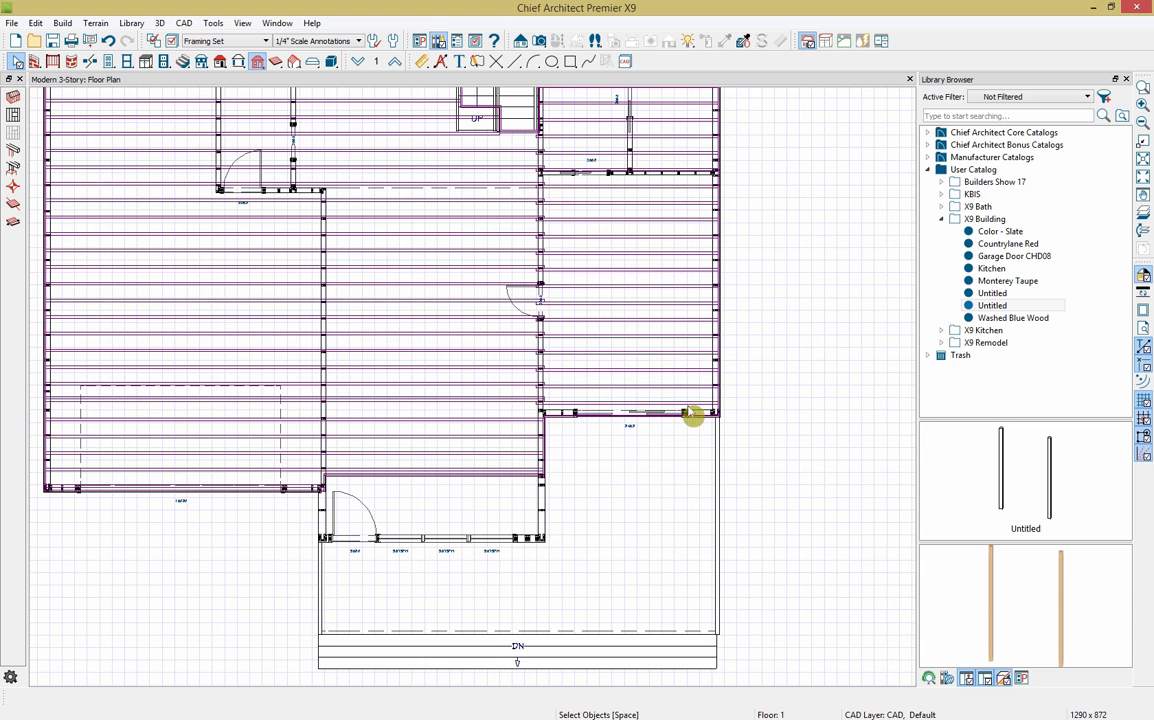
click(704, 419)
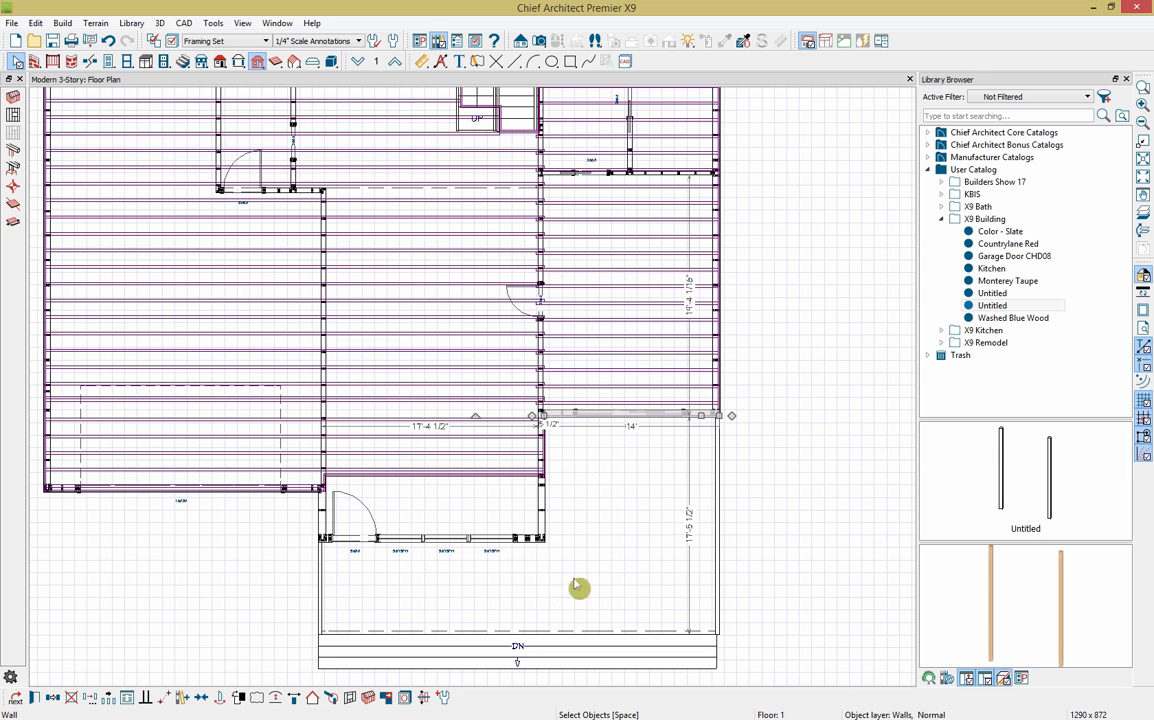
Step: Show the wall's framing detail with the Library Browser closed and the floor plan docked beside it
click(351, 698)
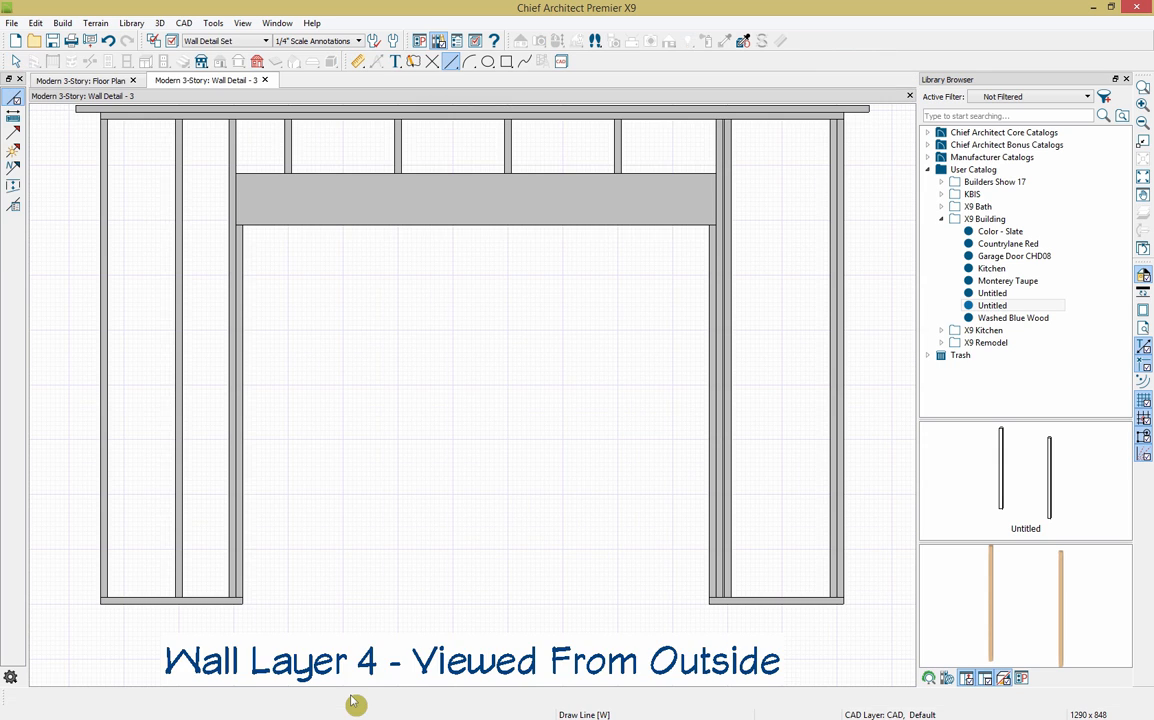
scroll(608, 569, down, 2)
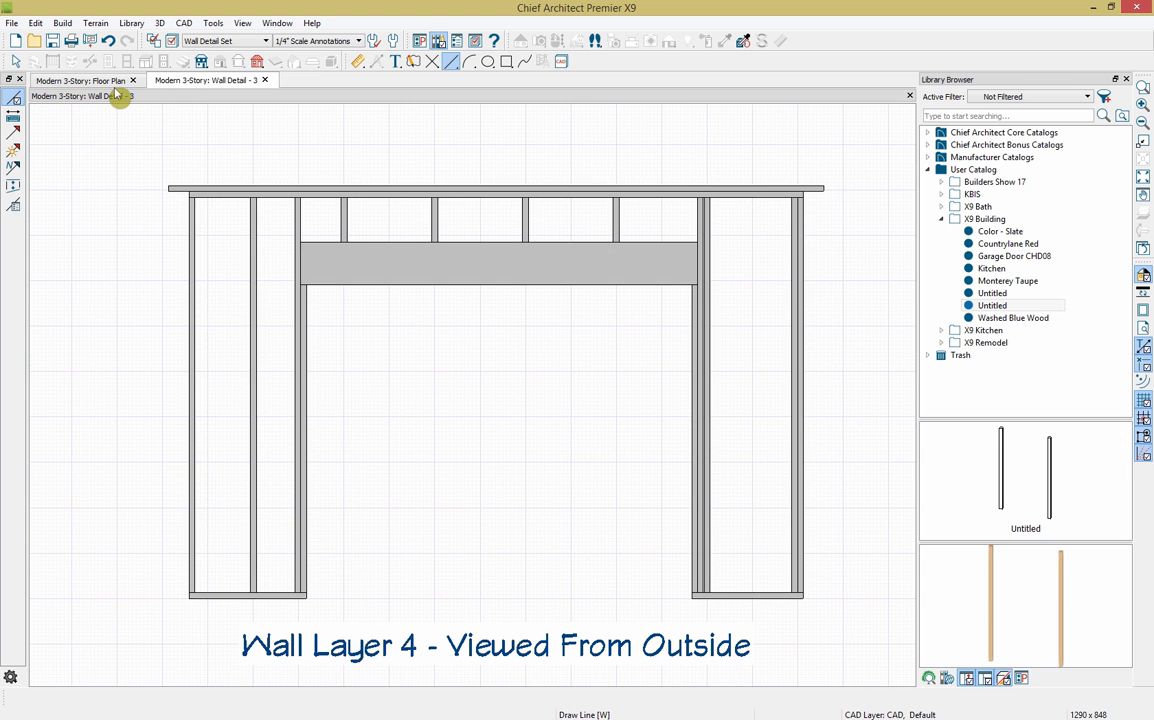
click(1126, 79)
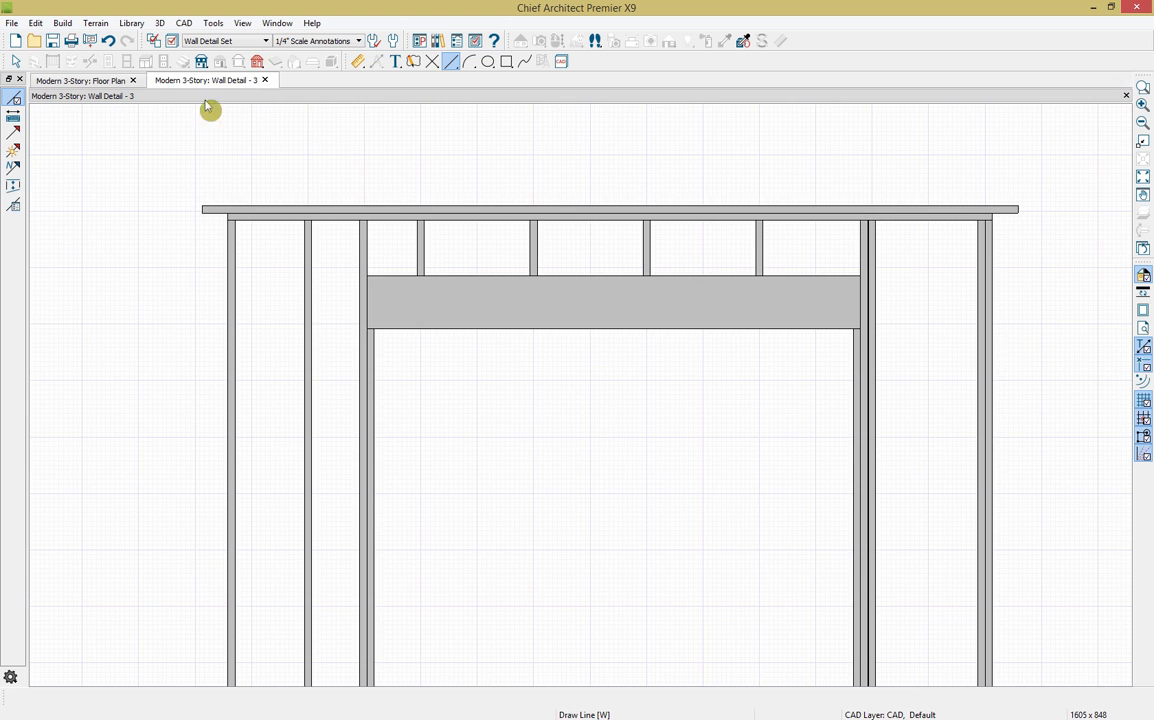
drag(85, 84, 59, 158)
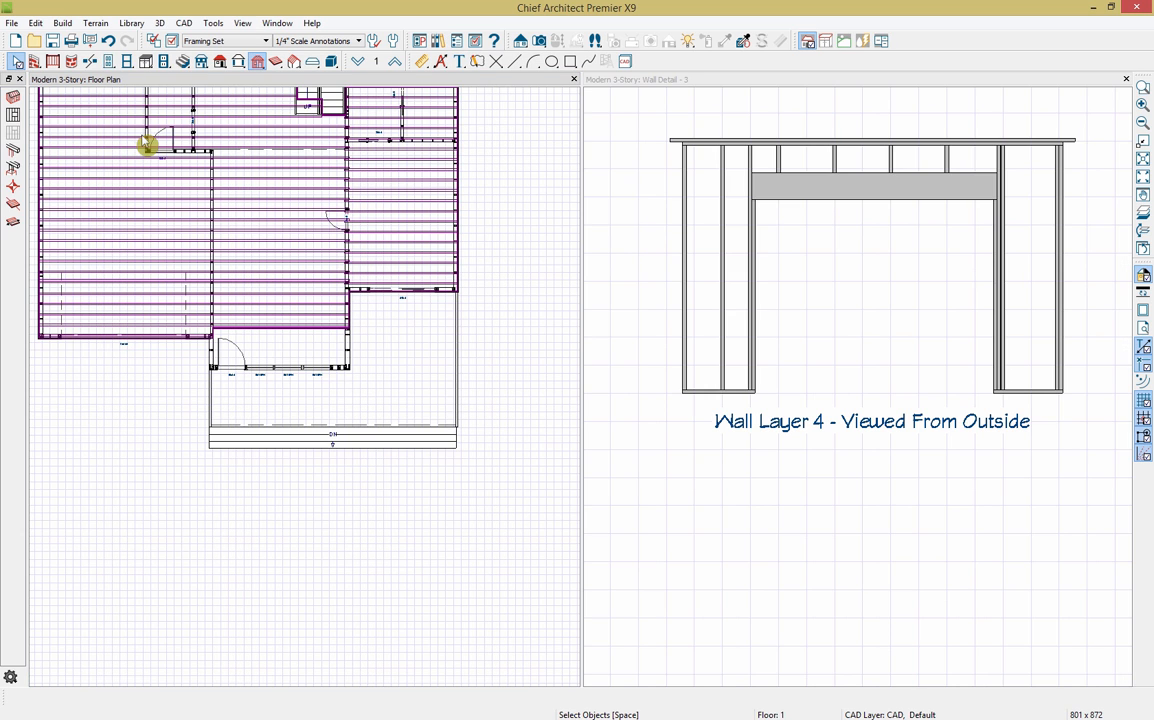
Step: Nudge the slider door slightly right and open its Exterior Door Specification
click(421, 301)
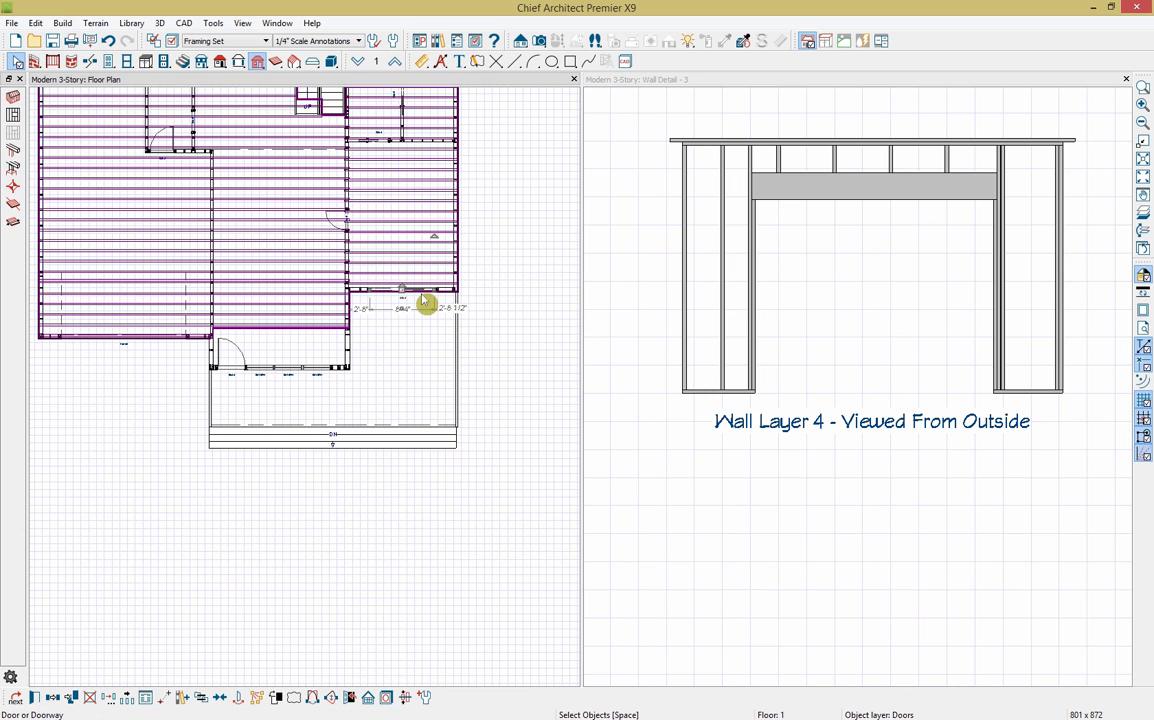
drag(422, 300, 425, 301)
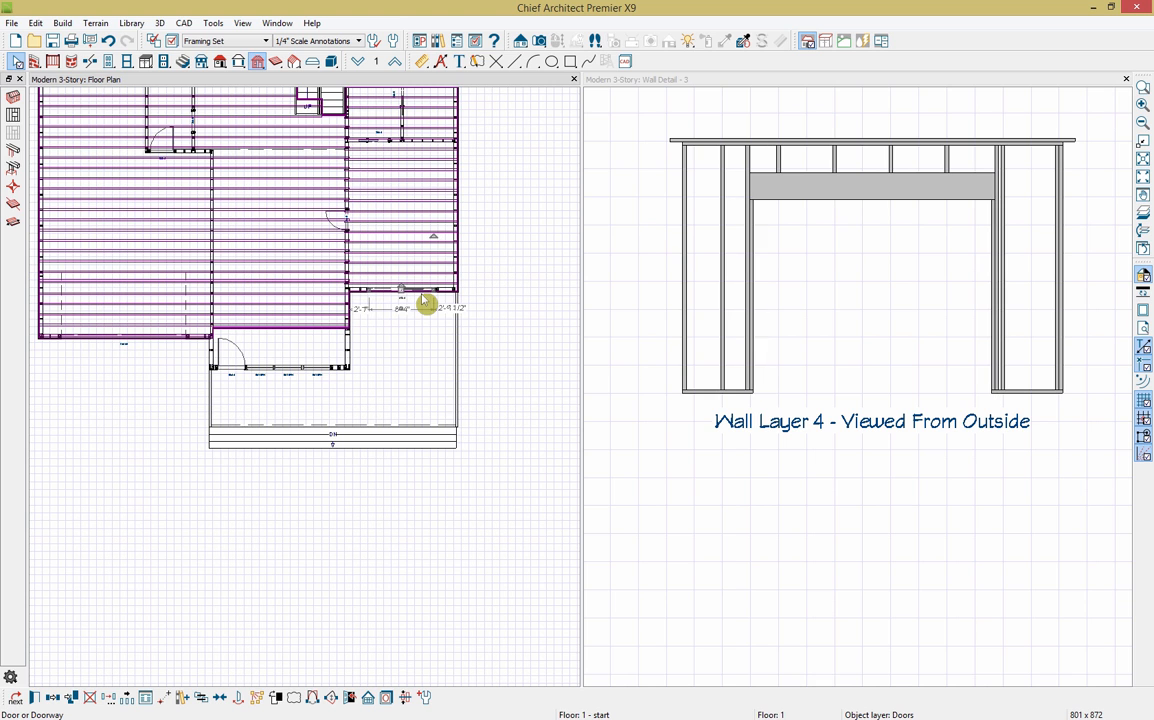
click(35, 698)
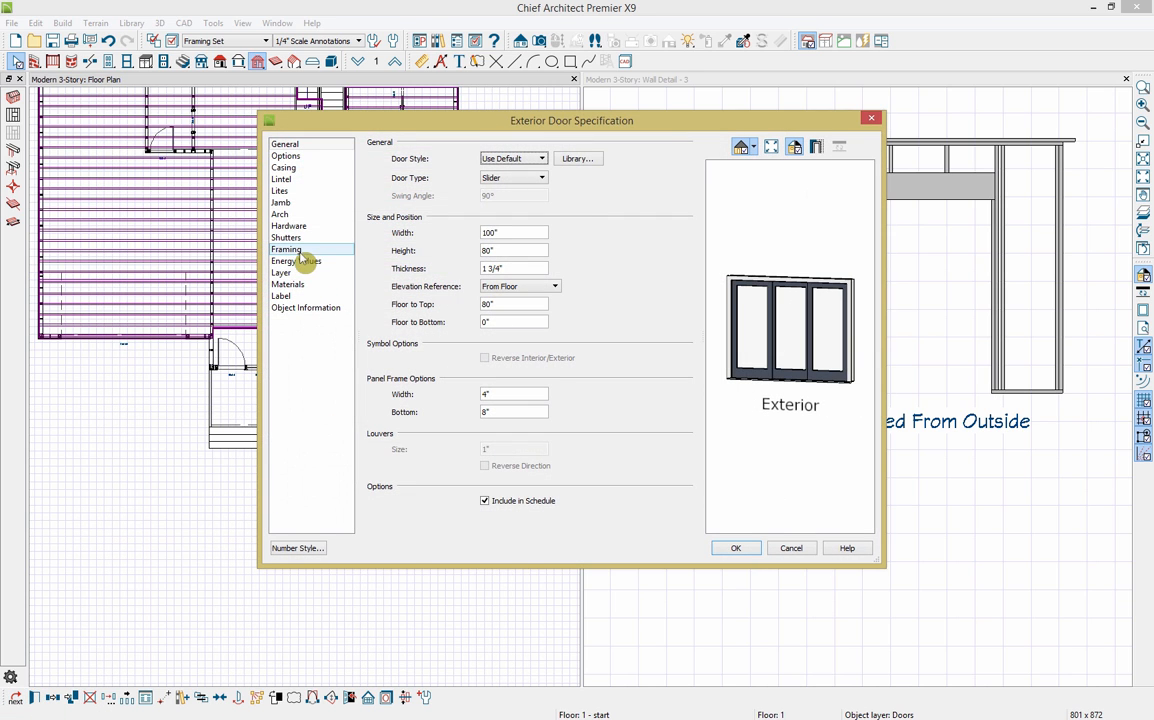
Step: In the door's Framing settings, unlock the header defaults and choose Glulam as header type
click(282, 250)
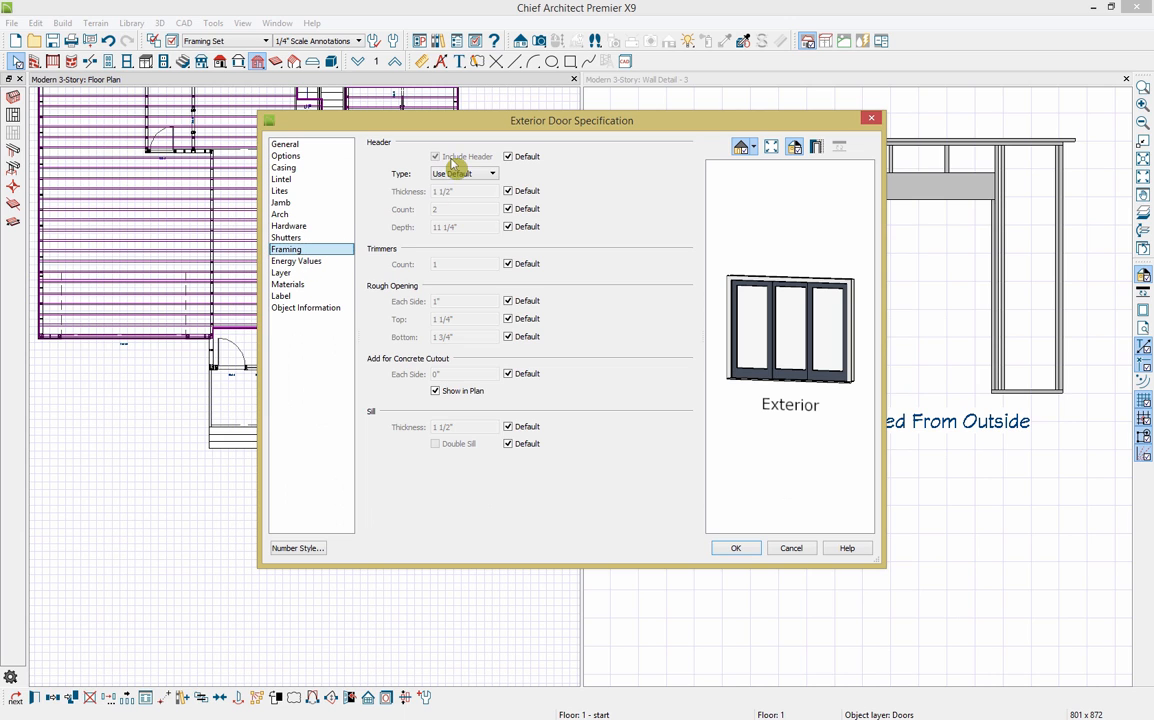
click(524, 157)
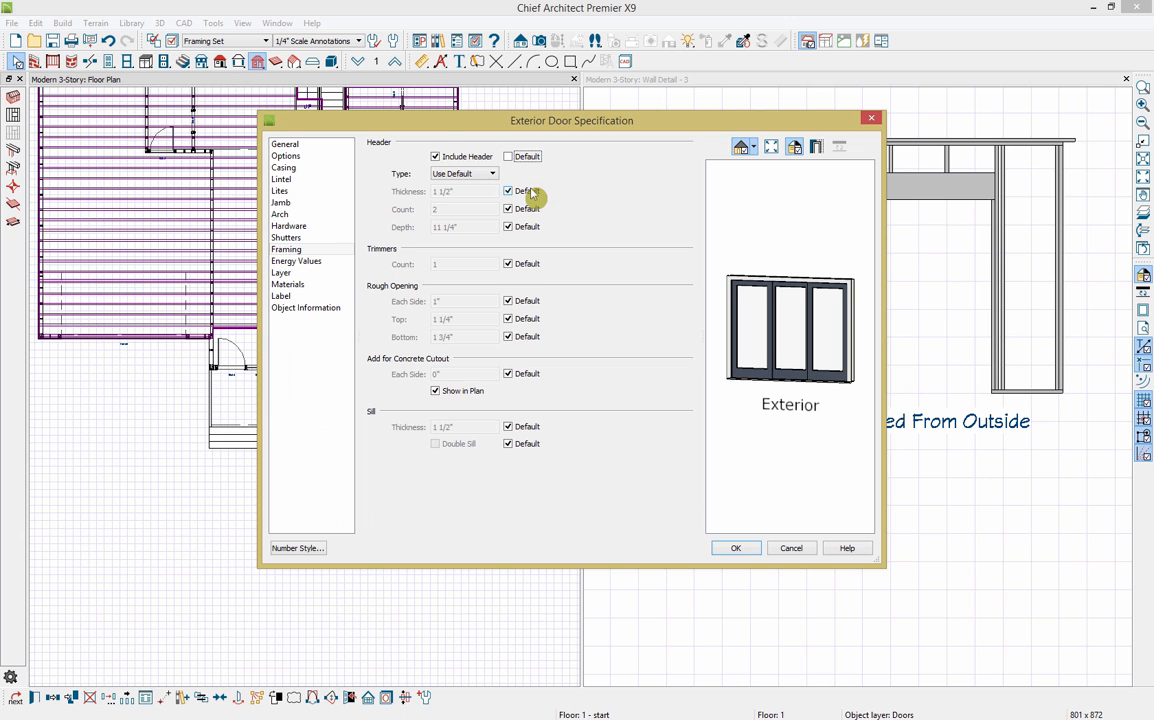
click(525, 191)
click(525, 209)
click(526, 226)
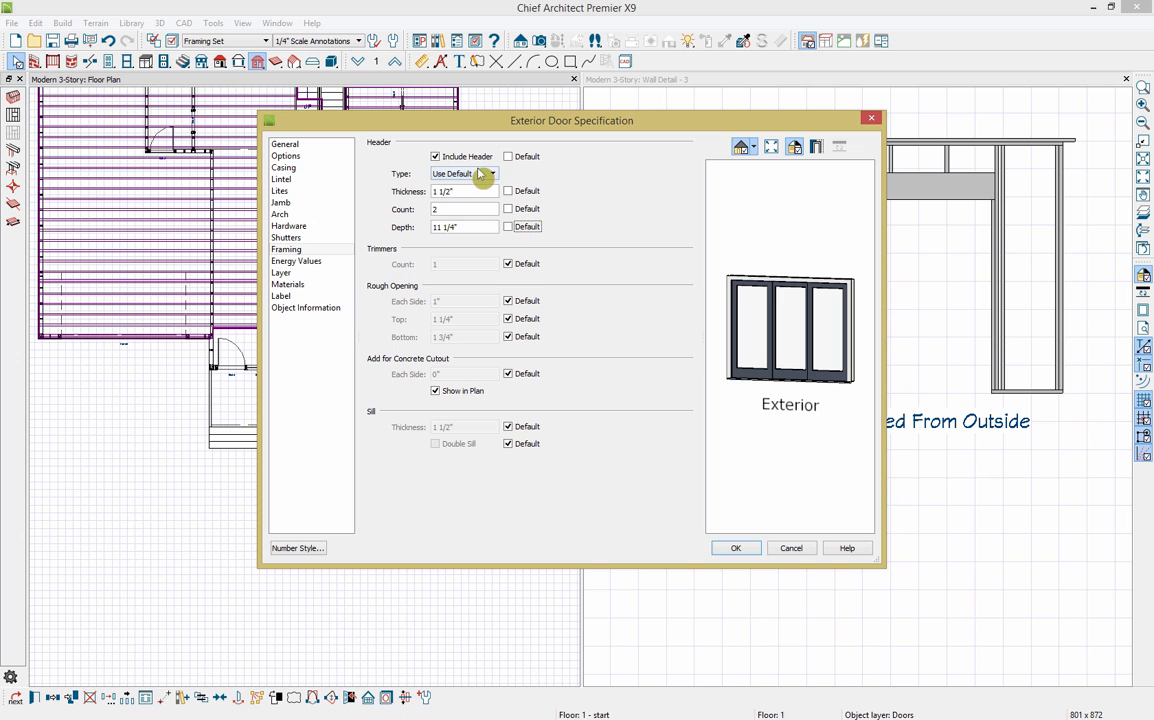
click(486, 174)
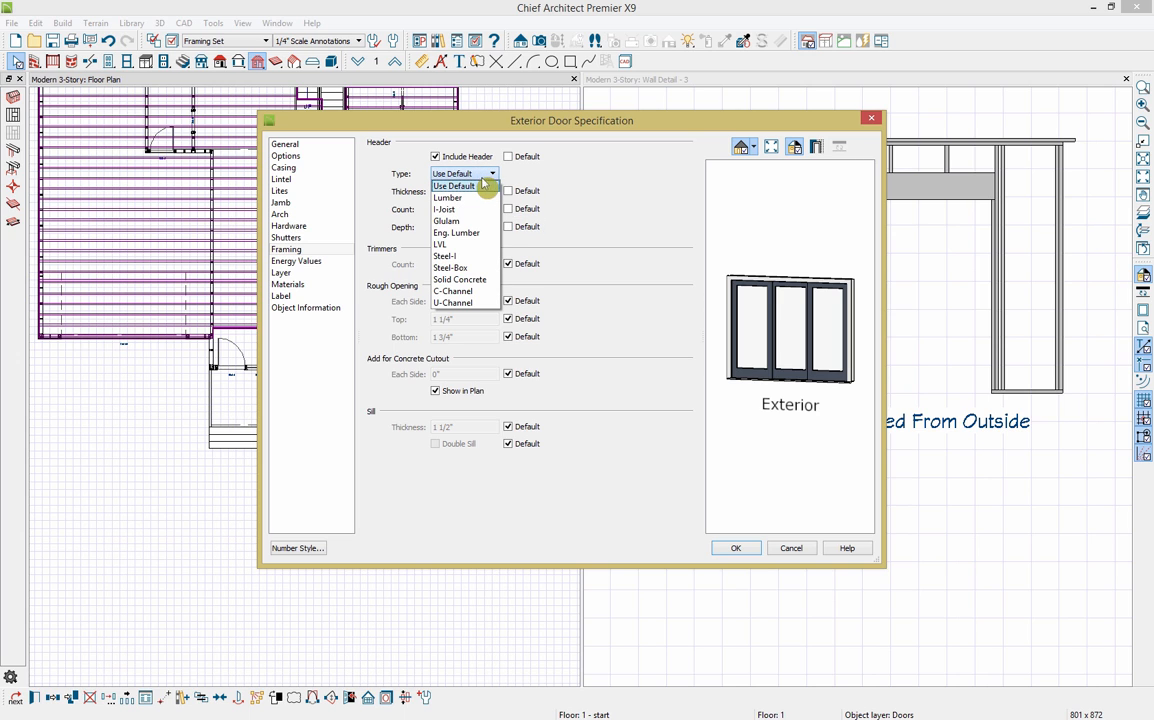
click(450, 221)
Step: Set the header to thickness 5.5", count 1 and depth 14", then apply
drag(473, 193, 432, 194)
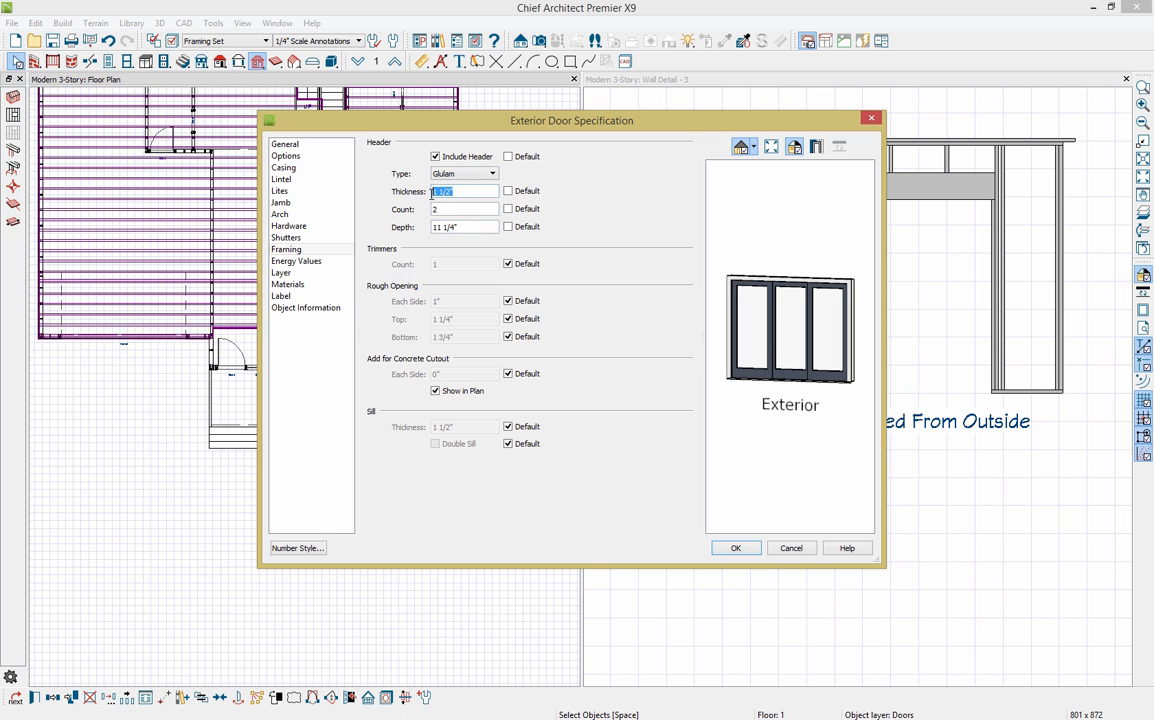
click(444, 210)
text(5.5)
click(472, 231)
drag(461, 229, 424, 233)
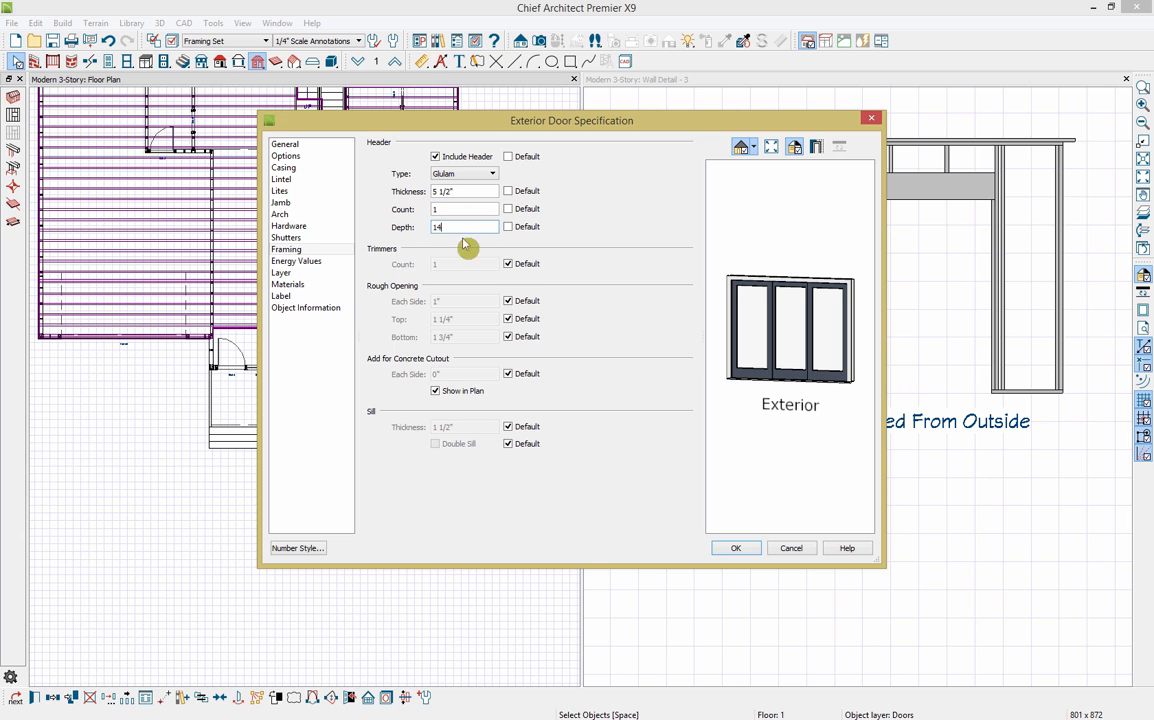
click(737, 549)
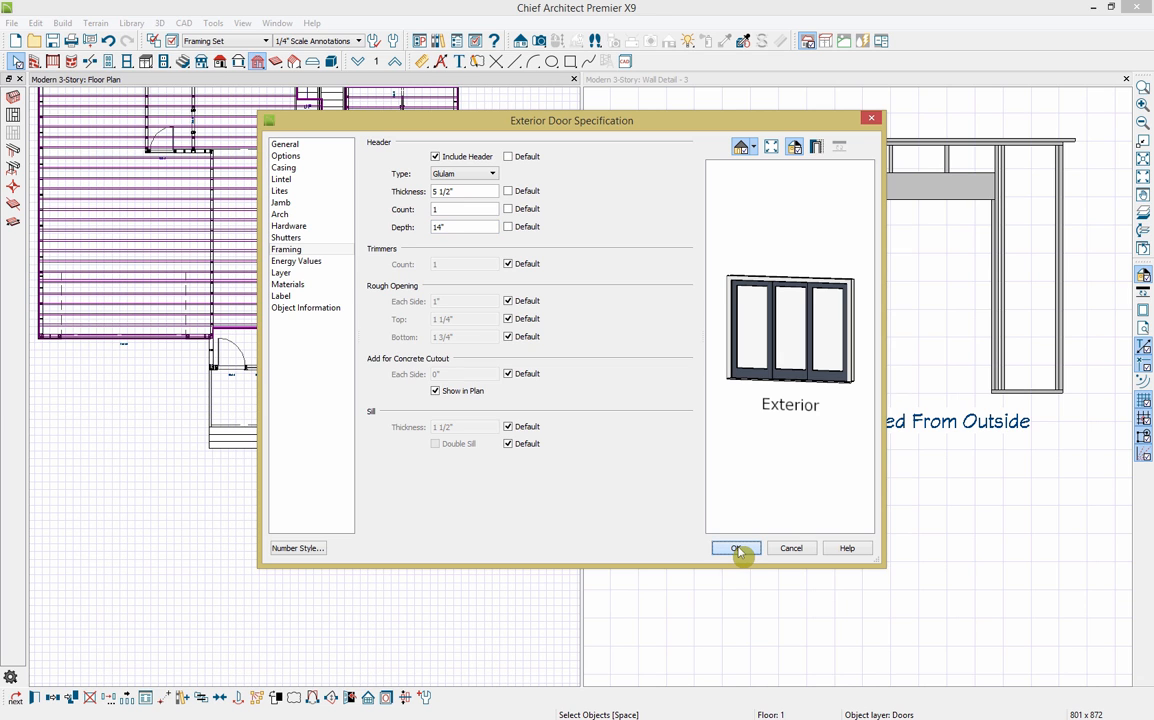
click(737, 549)
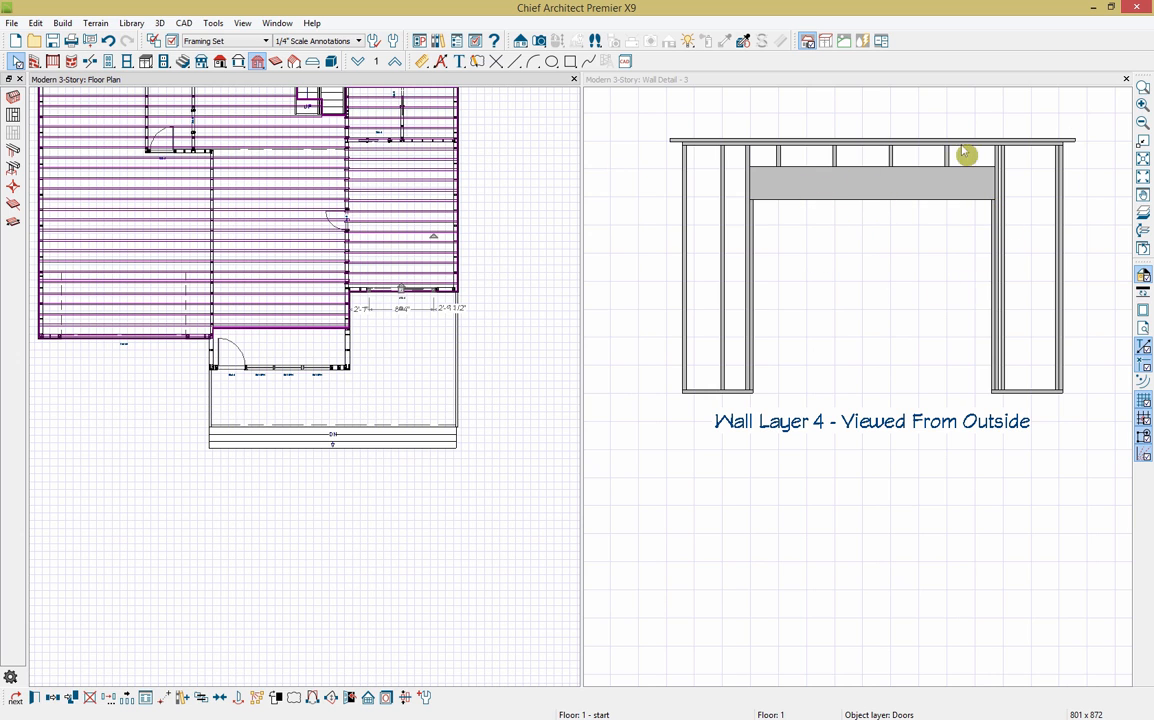
Step: Close the wall detail and switch the plan to the Default Set layers
click(1127, 79)
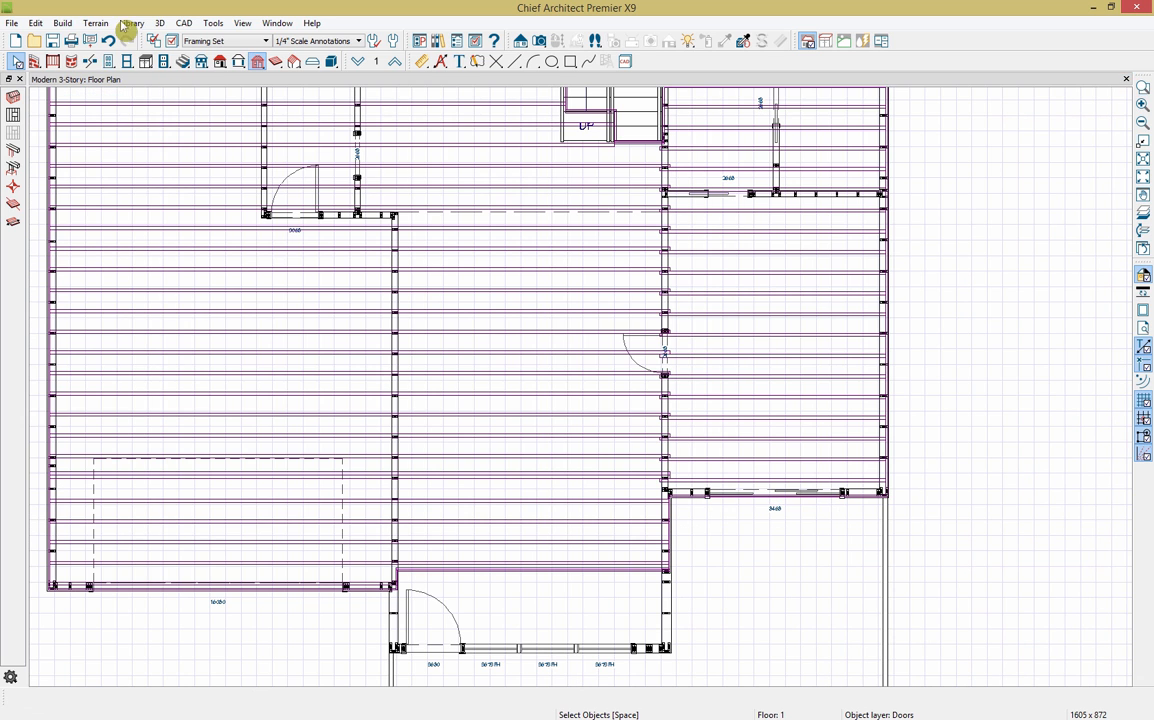
click(190, 41)
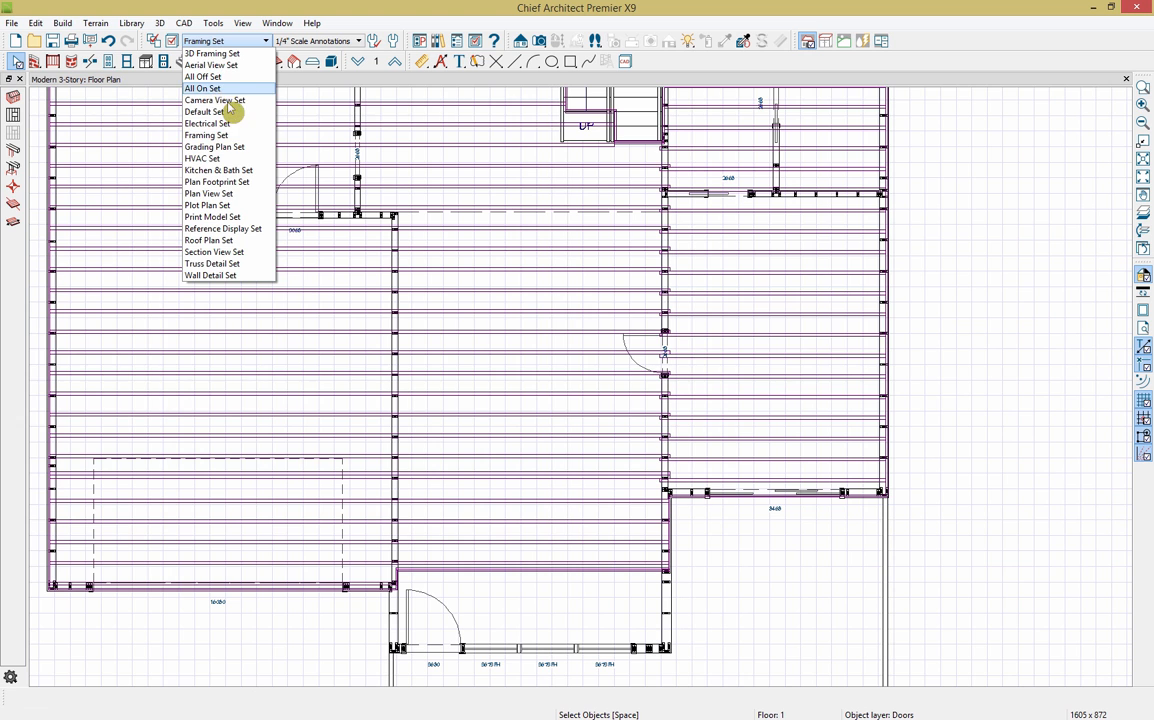
click(214, 113)
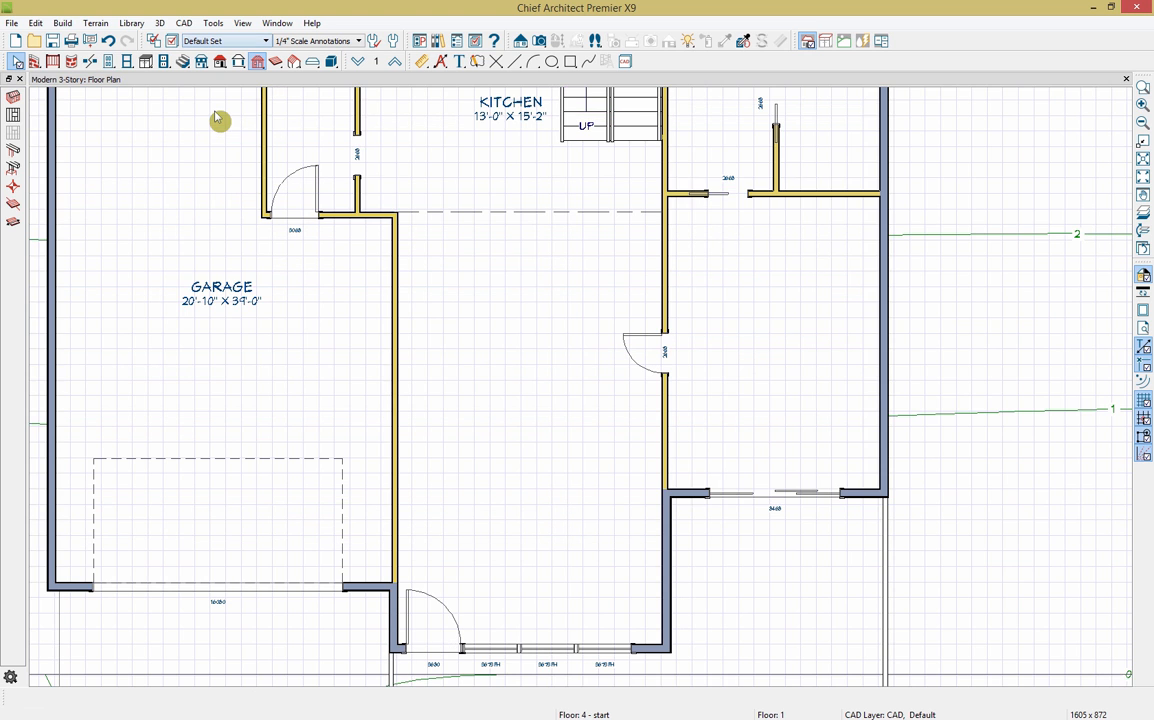
scroll(460, 315, down, 2)
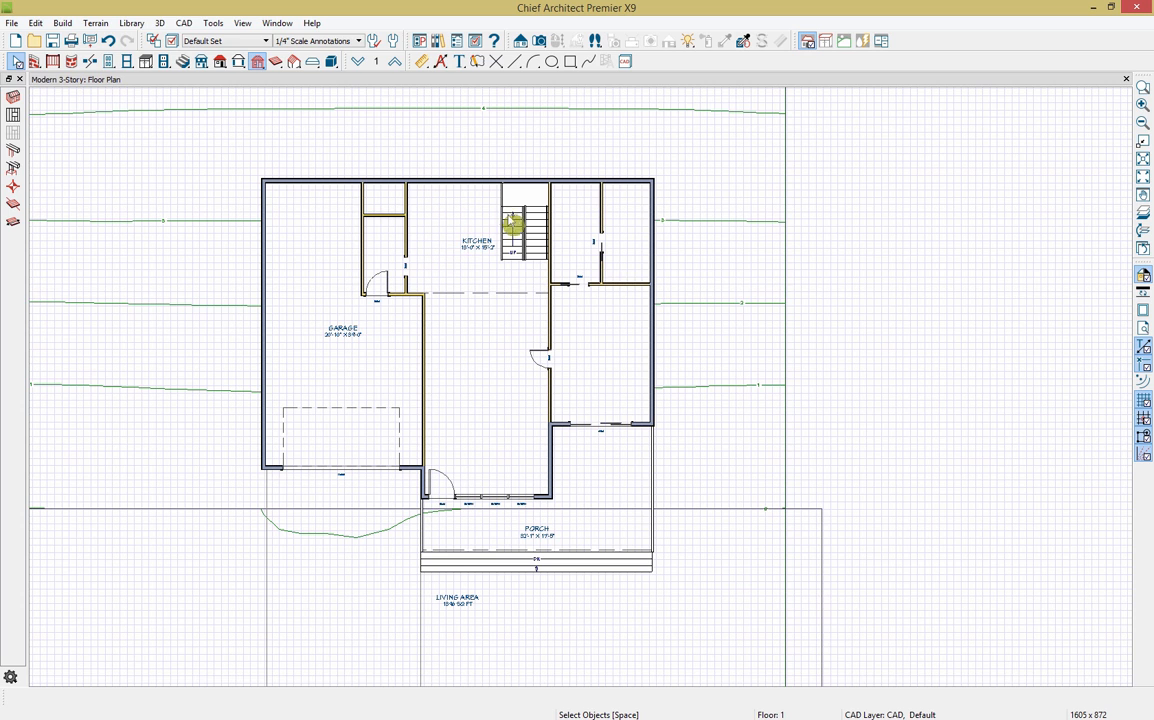
Step: Place a Full Camera aimed across the entry toward the stairs, with the plan docked beside it
click(538, 41)
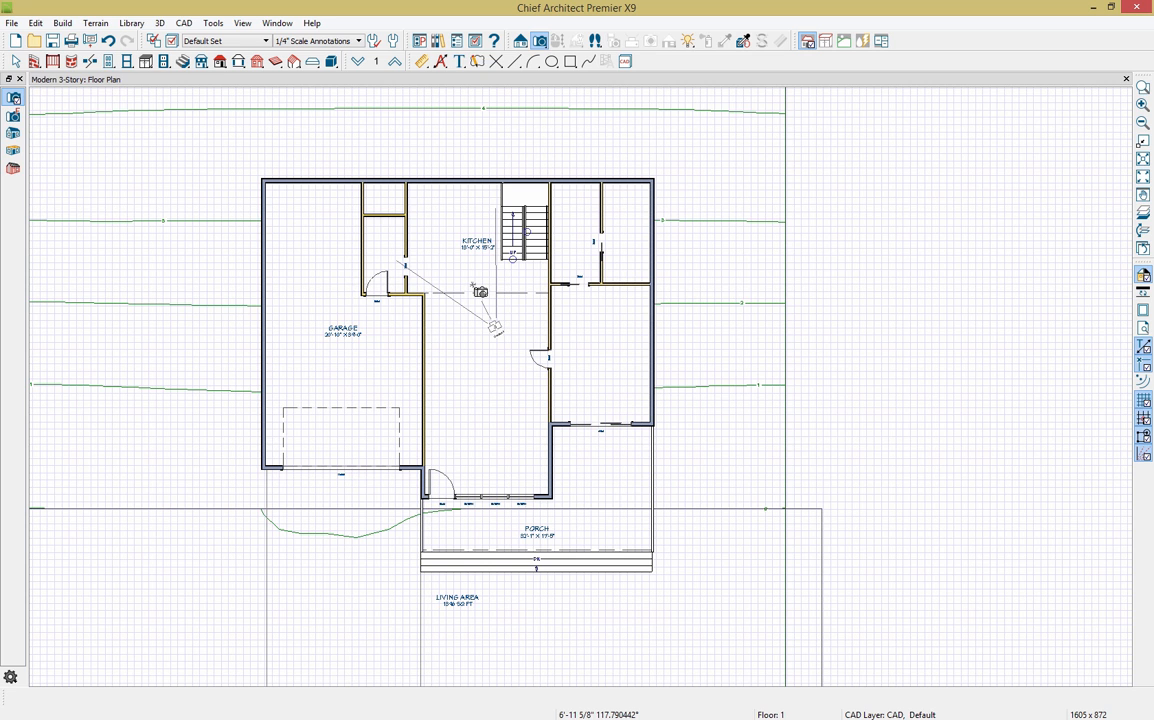
drag(473, 285, 472, 284)
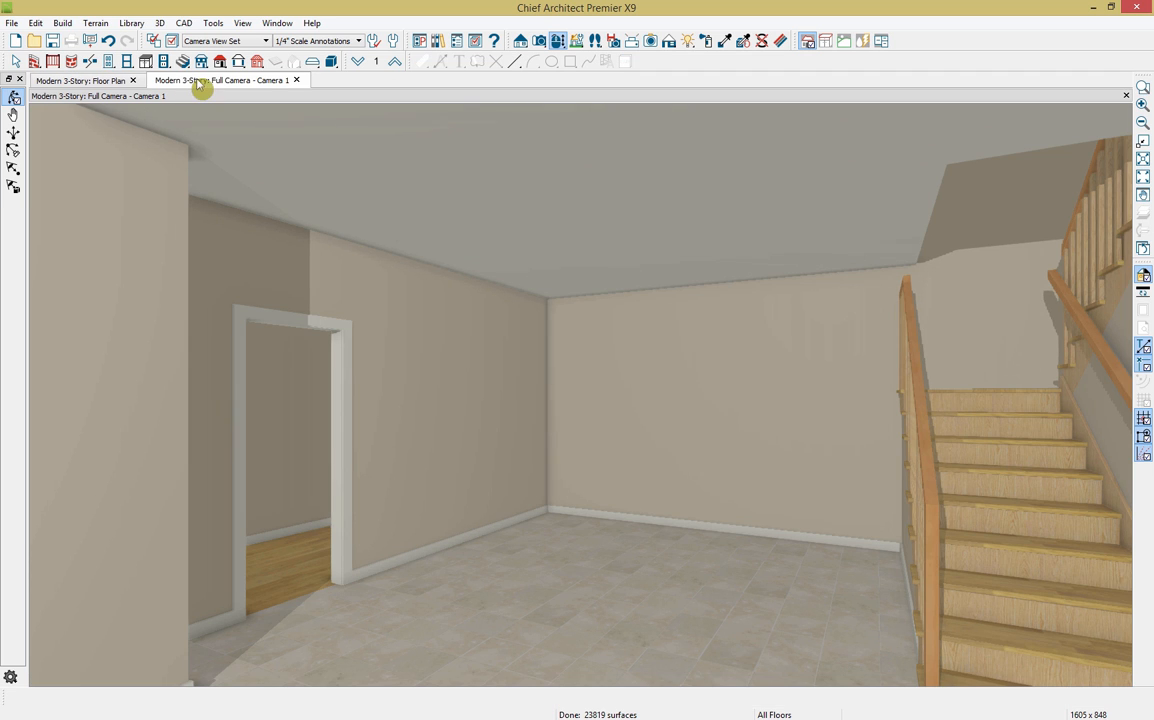
drag(95, 82, 64, 154)
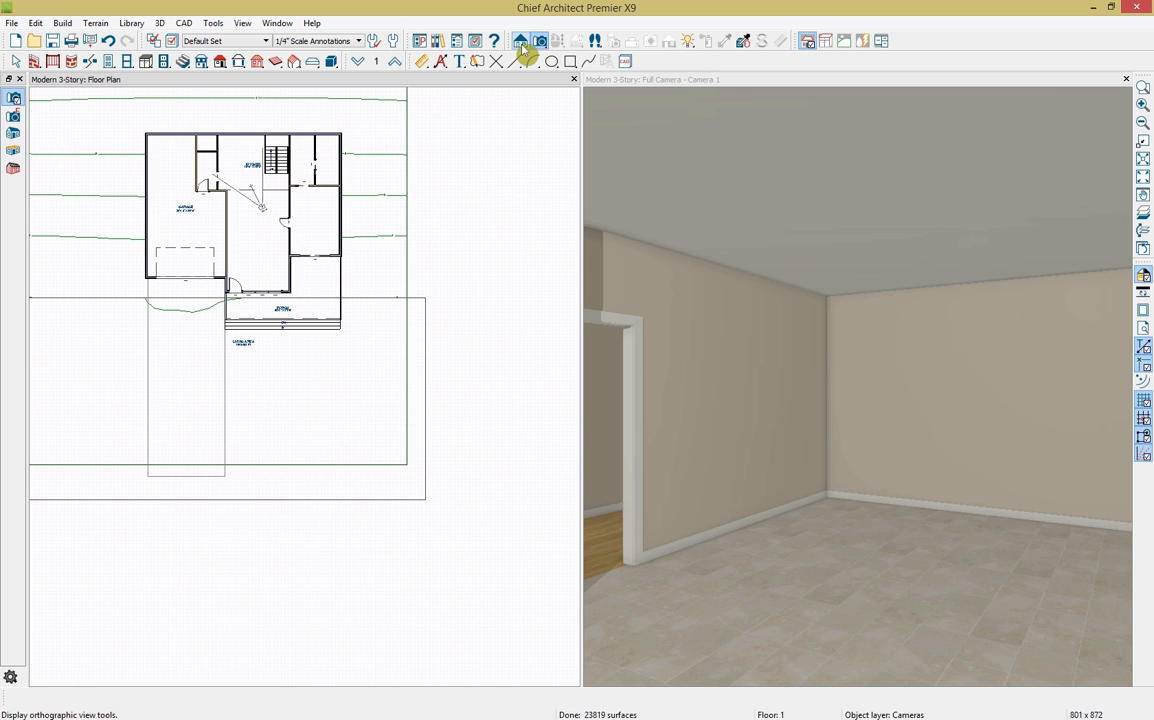
Step: Pick the saved Kitchen layout from User Catalog > X9 Building in the Library Browser
click(442, 44)
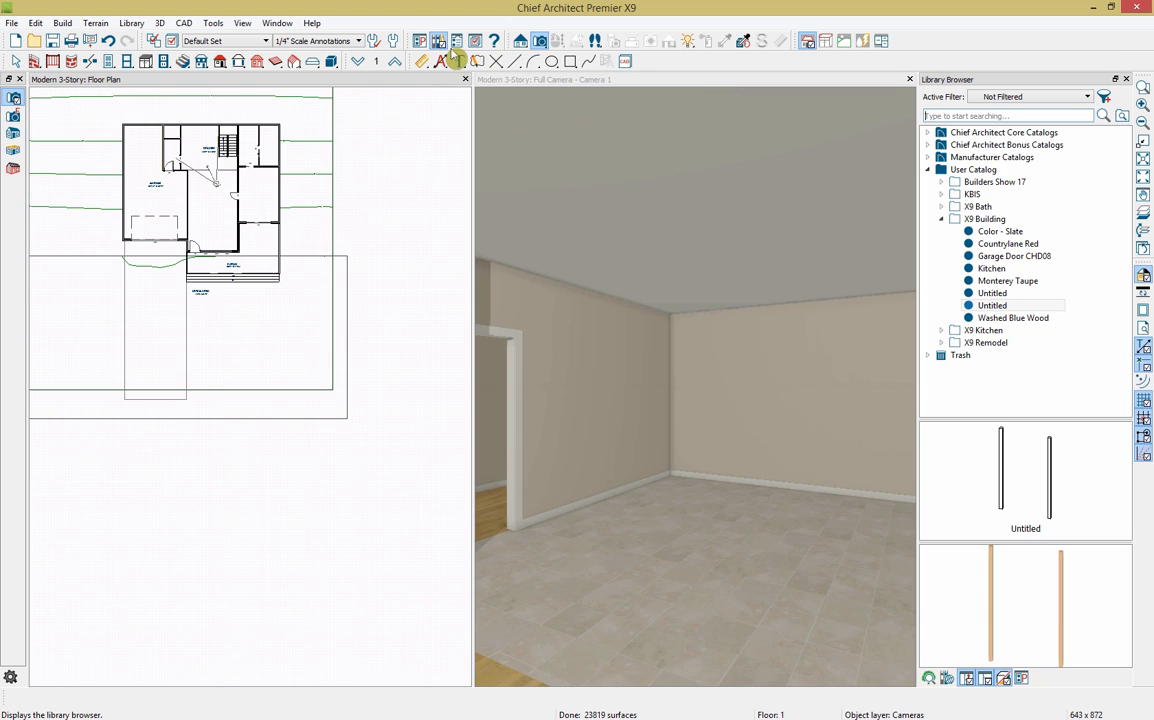
click(1022, 269)
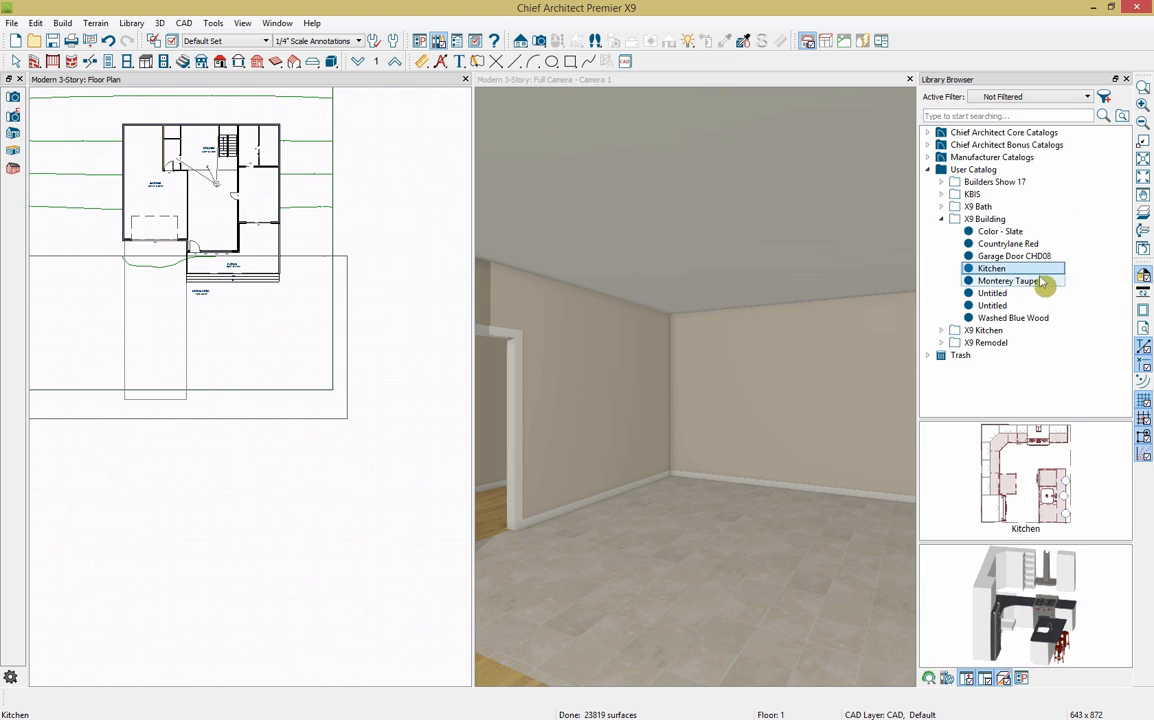
click(958, 465)
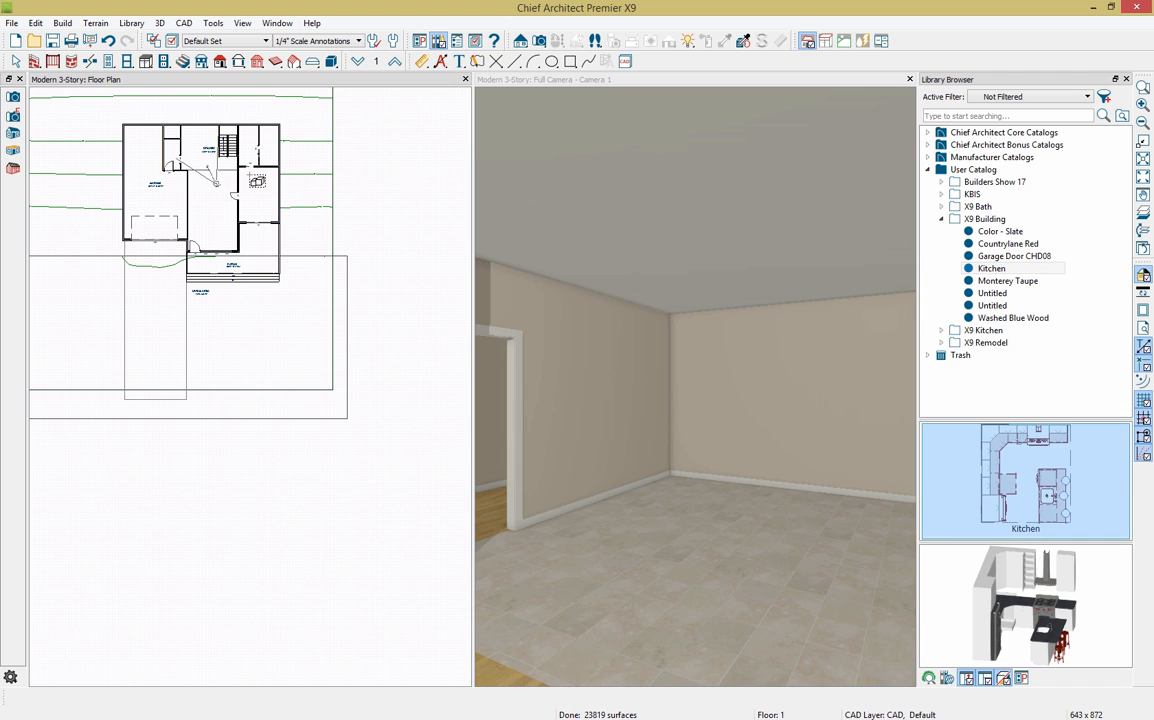
scroll(195, 138, up, 5)
scroll(196, 139, up, 3)
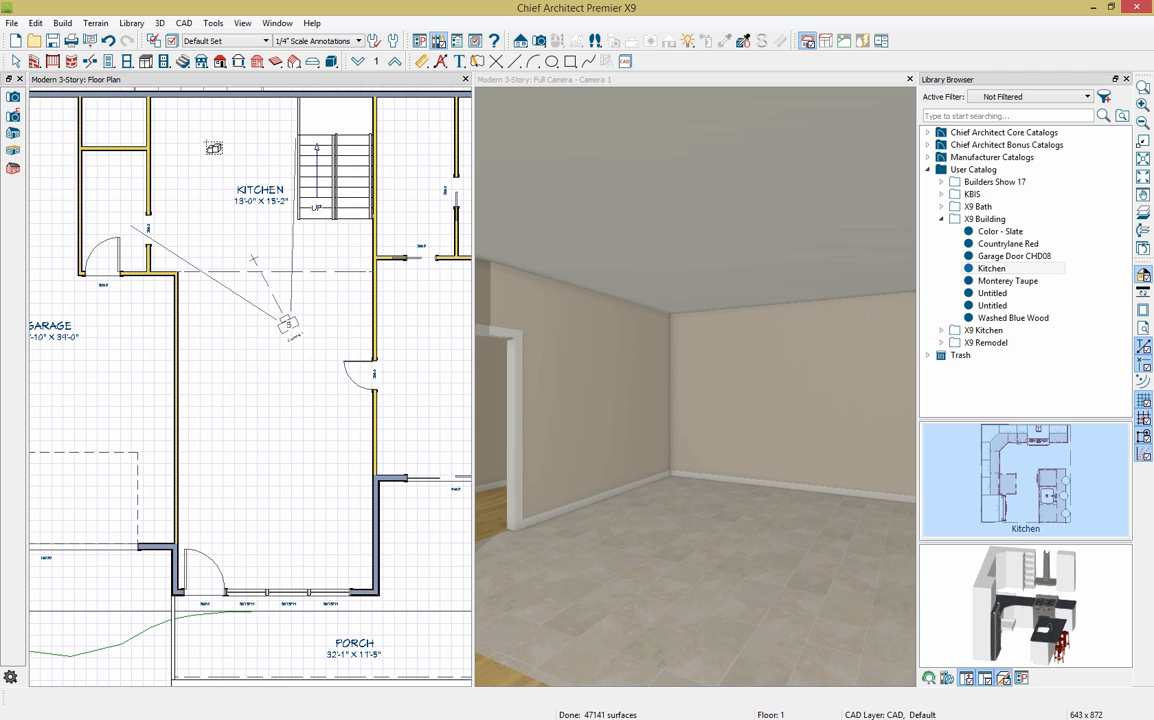
scroll(206, 144, down, 3)
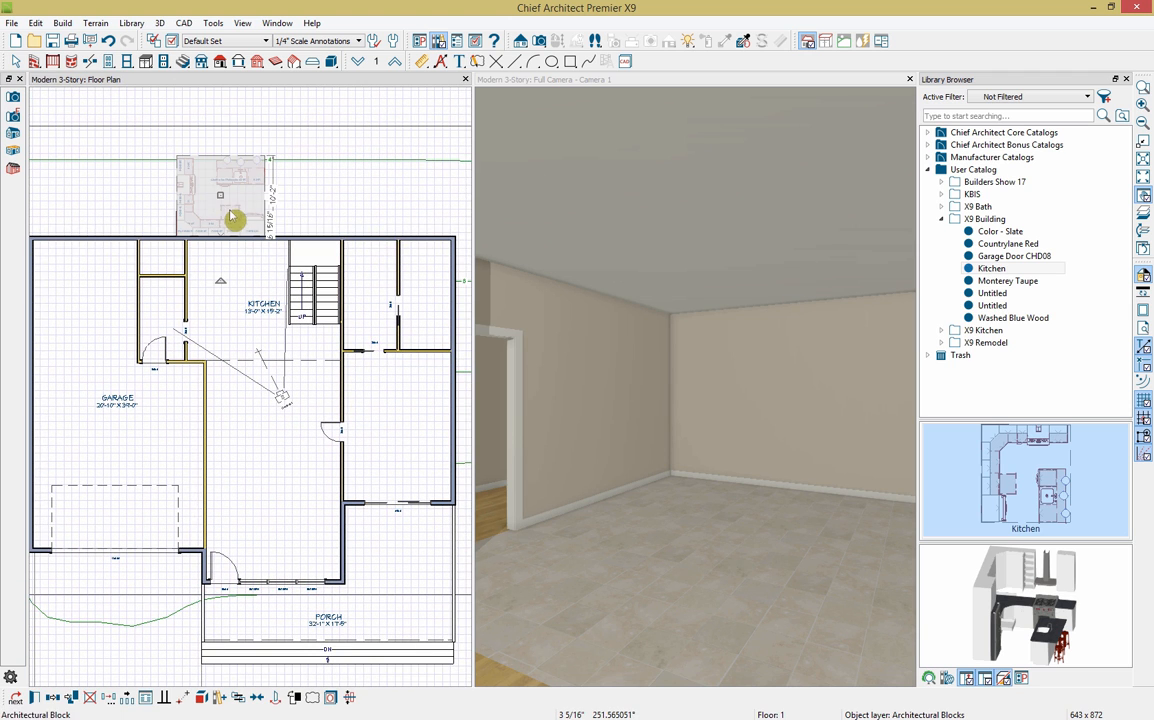
Step: Place the Kitchen in the kitchen room, rotated against the top wall, and adjust the nearby door
click(224, 193)
drag(224, 193, 250, 300)
drag(215, 340, 160, 290)
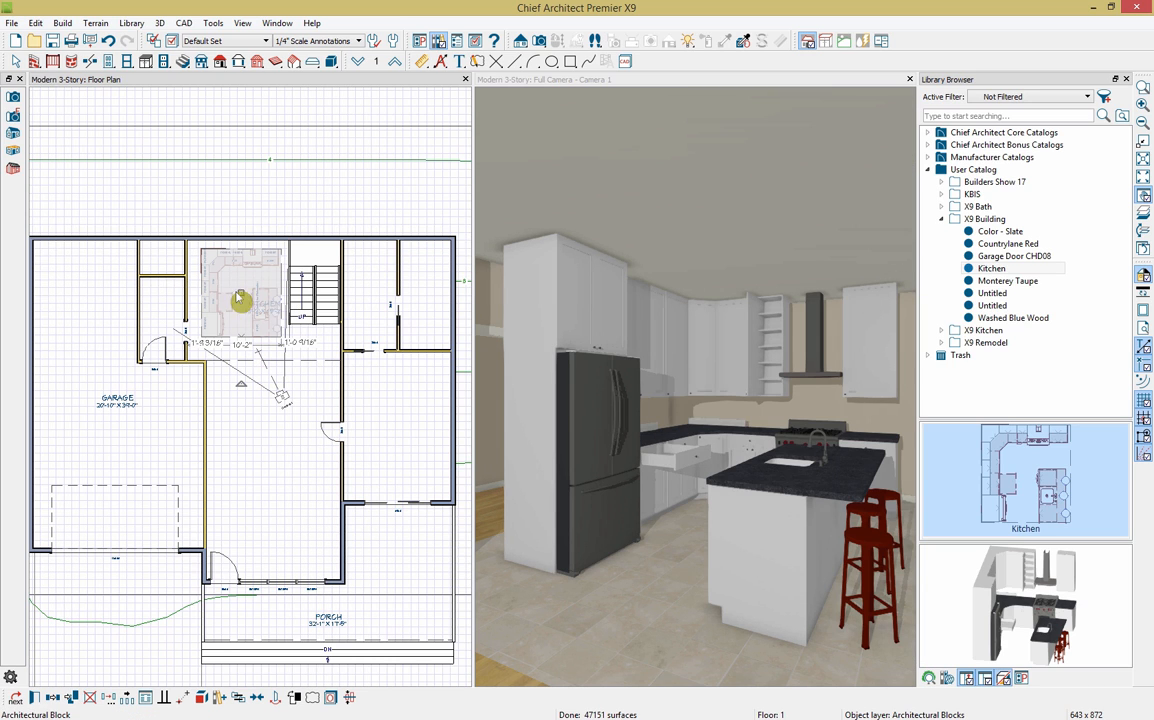
mouse_move(240, 298)
mouse_down()
mouse_move(241, 274)
mouse_move(221, 310)
mouse_up()
click(187, 343)
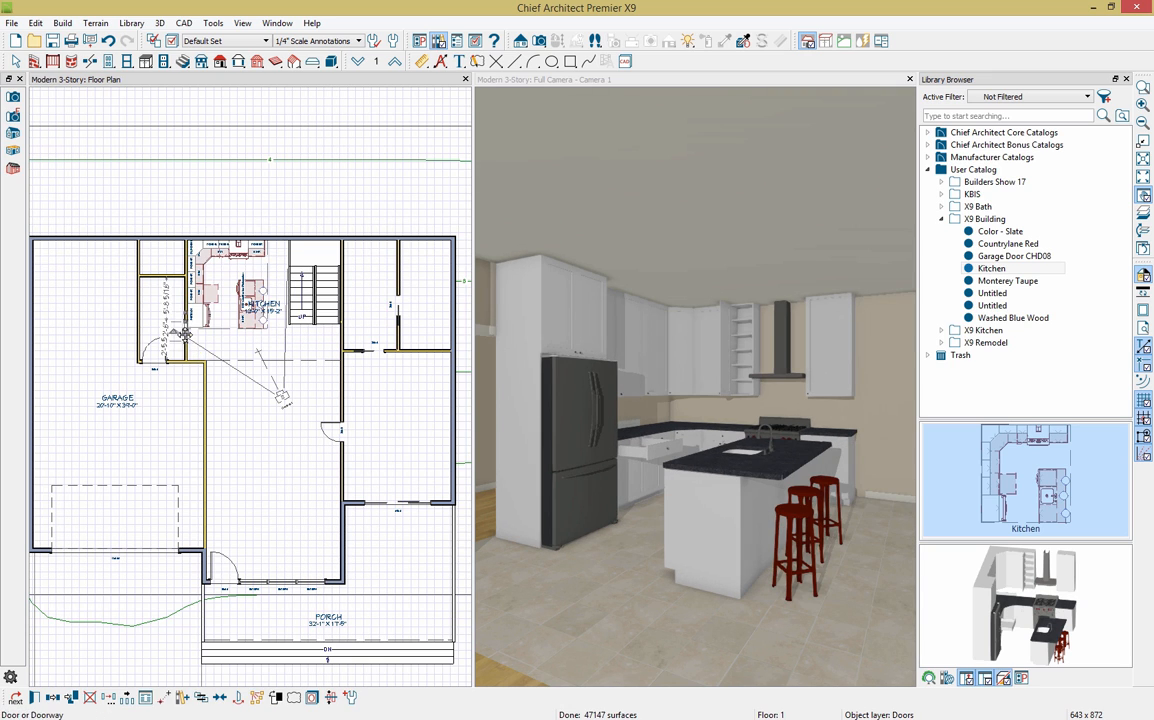
drag(186, 344, 186, 345)
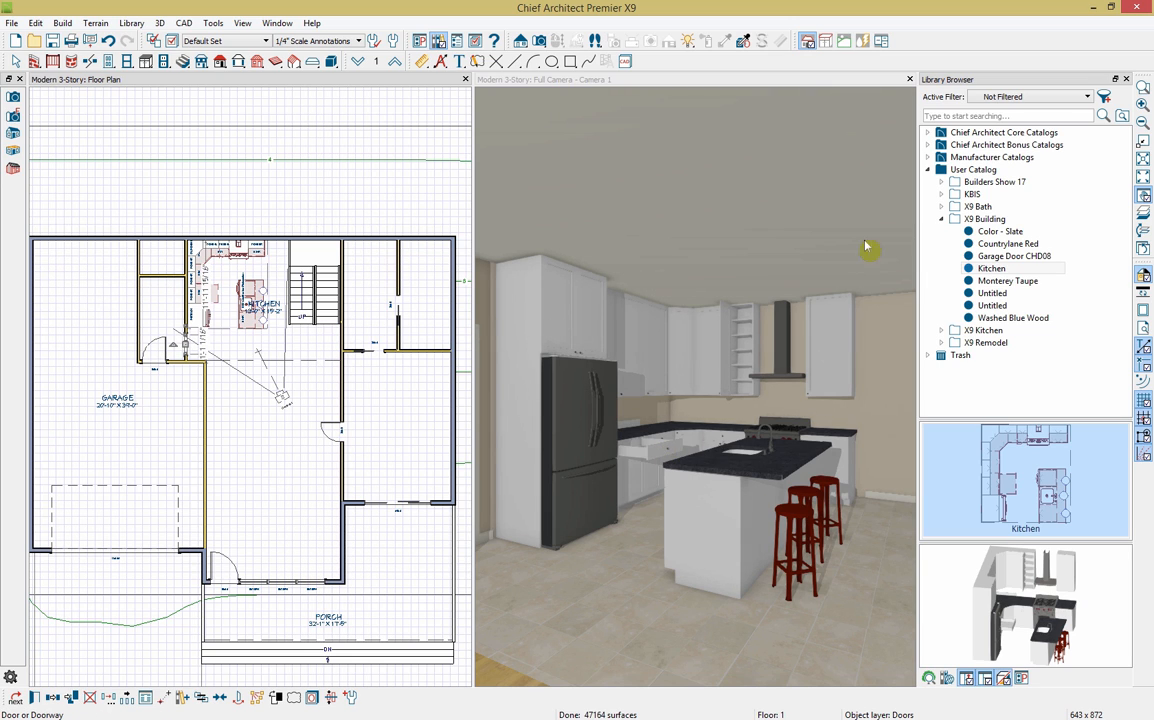
click(1126, 79)
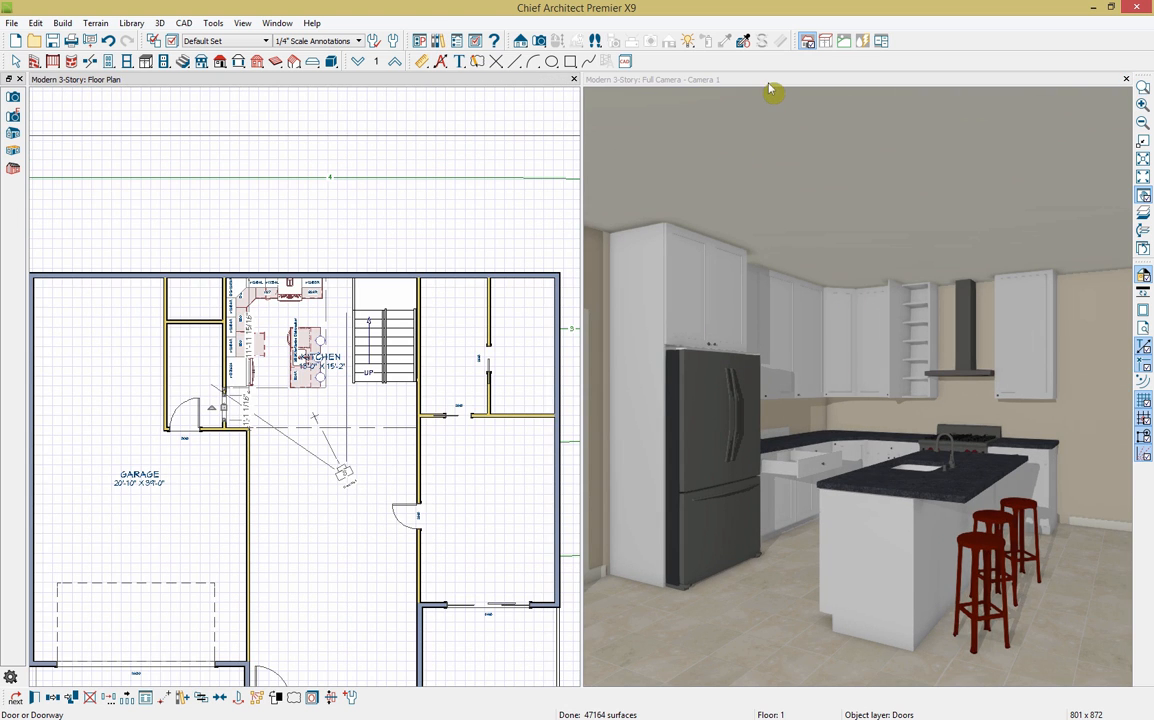
Step: Explode the kitchen block in the 3D view into separate cabinets
drag(1012, 530, 1010, 496)
click(837, 545)
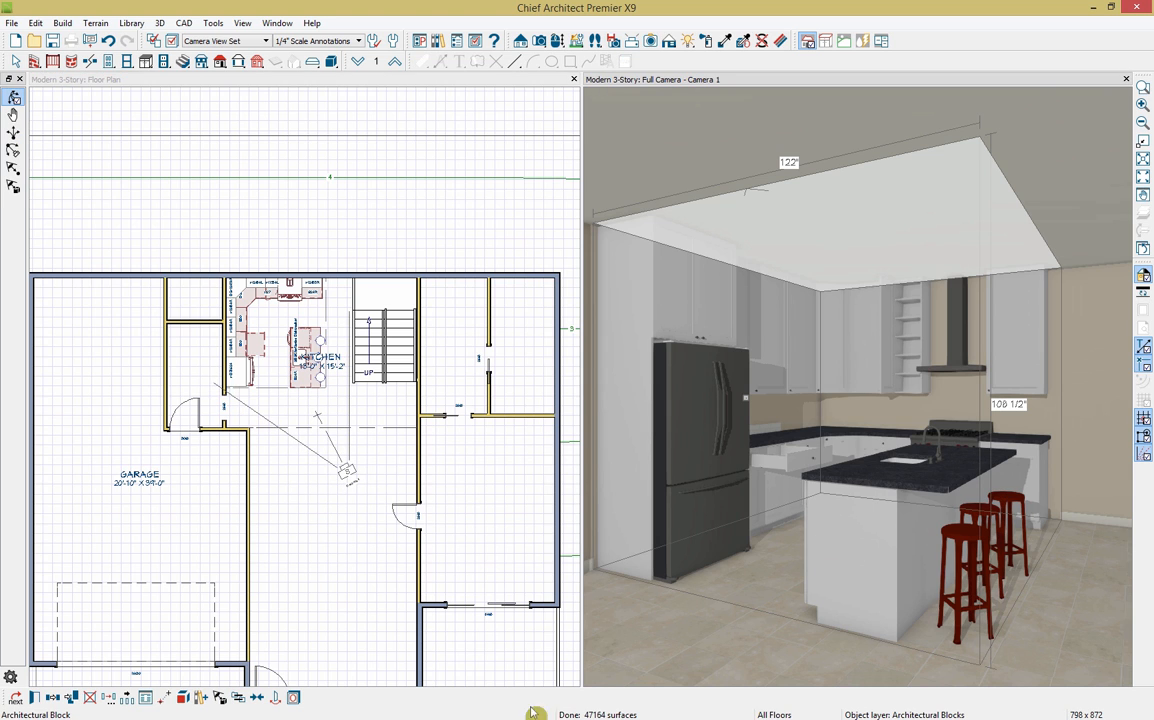
click(183, 698)
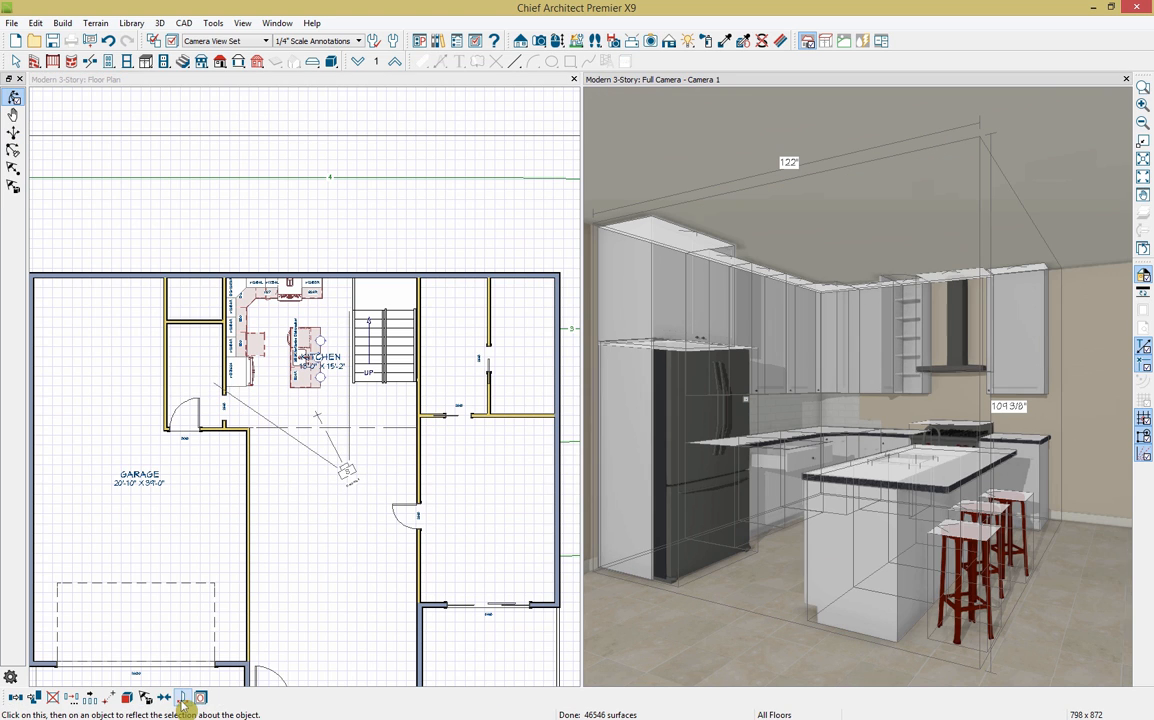
Step: Widen the right wall cabinet and the end base cabinet from 24" to 30"
click(1016, 362)
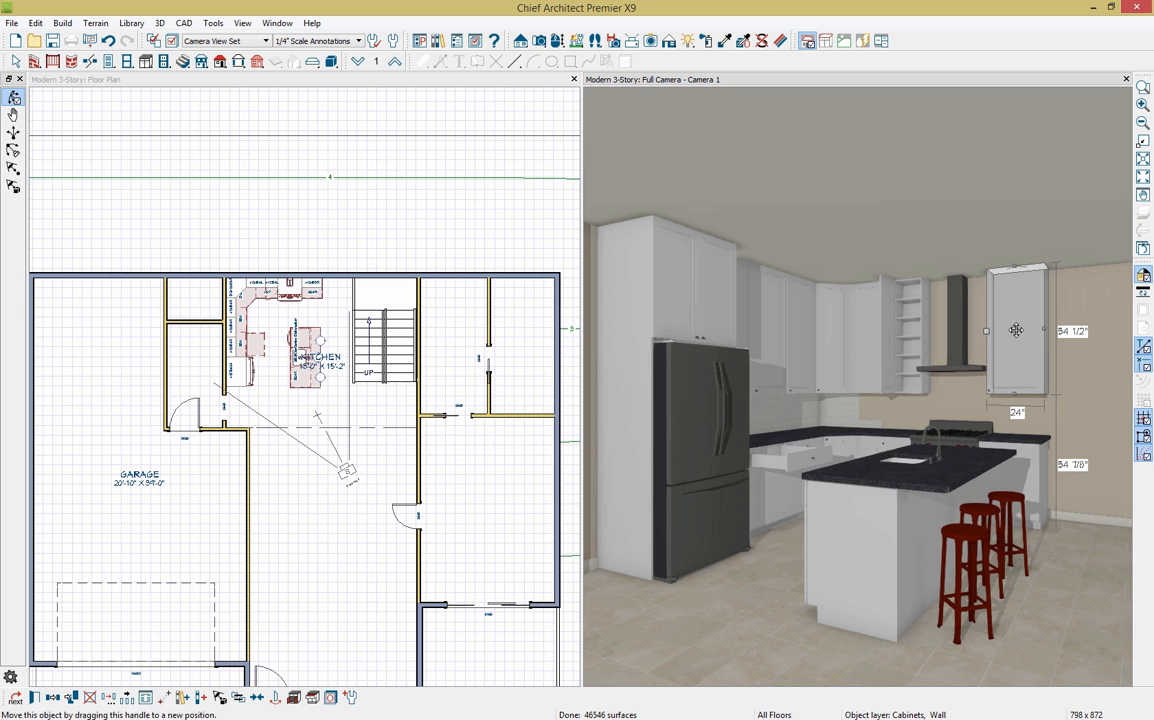
drag(1044, 330, 1063, 331)
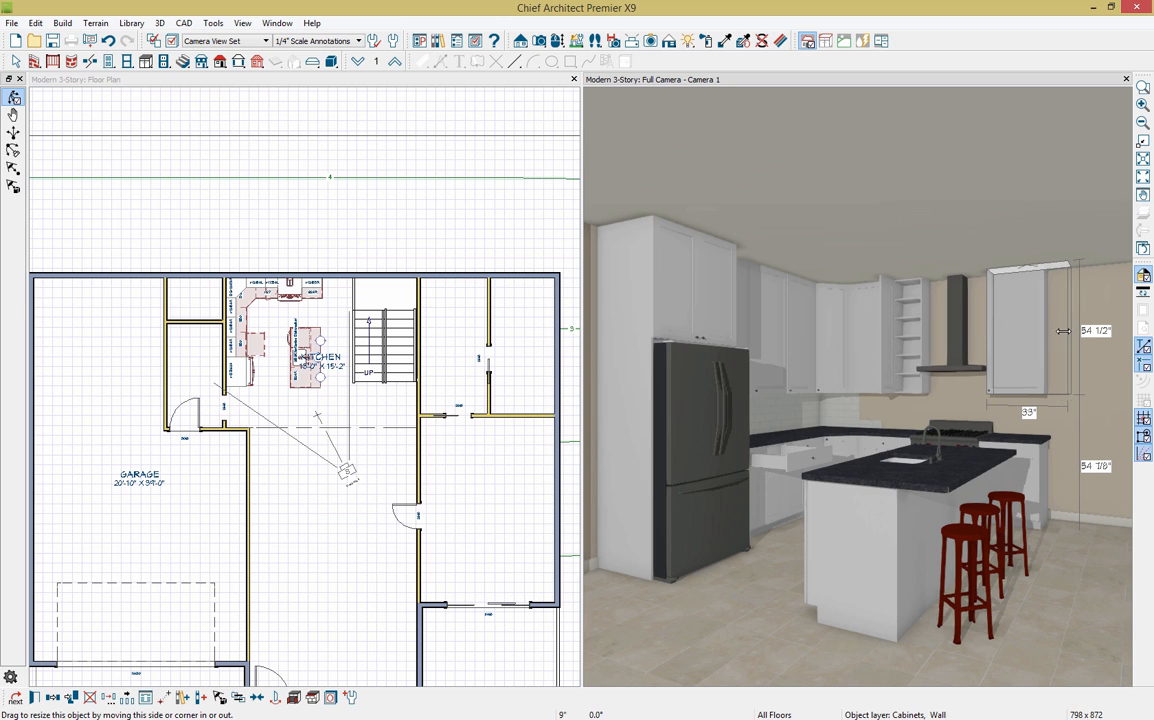
click(1038, 454)
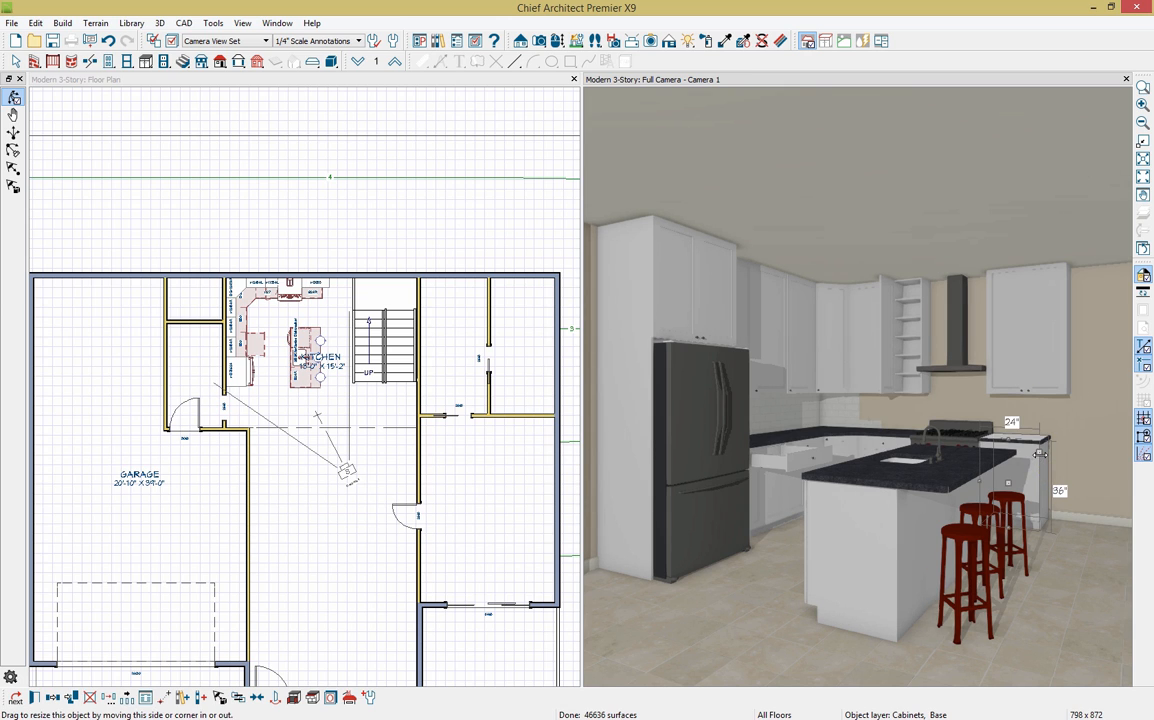
drag(1045, 454, 1056, 460)
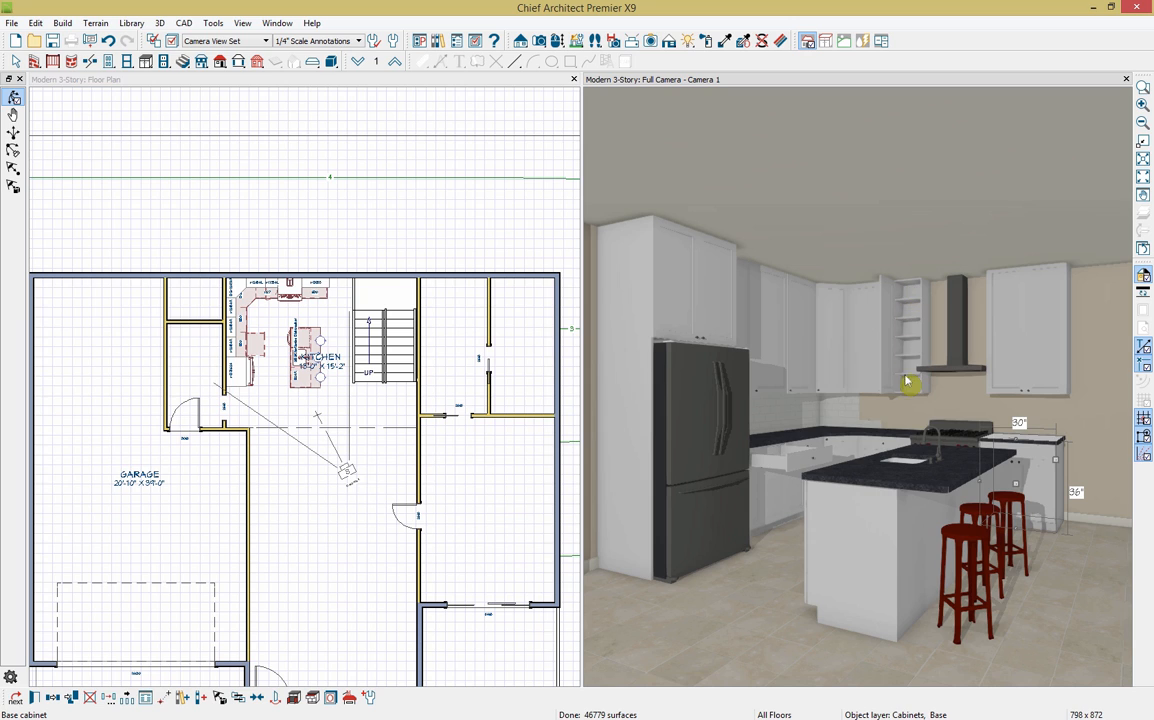
click(781, 470)
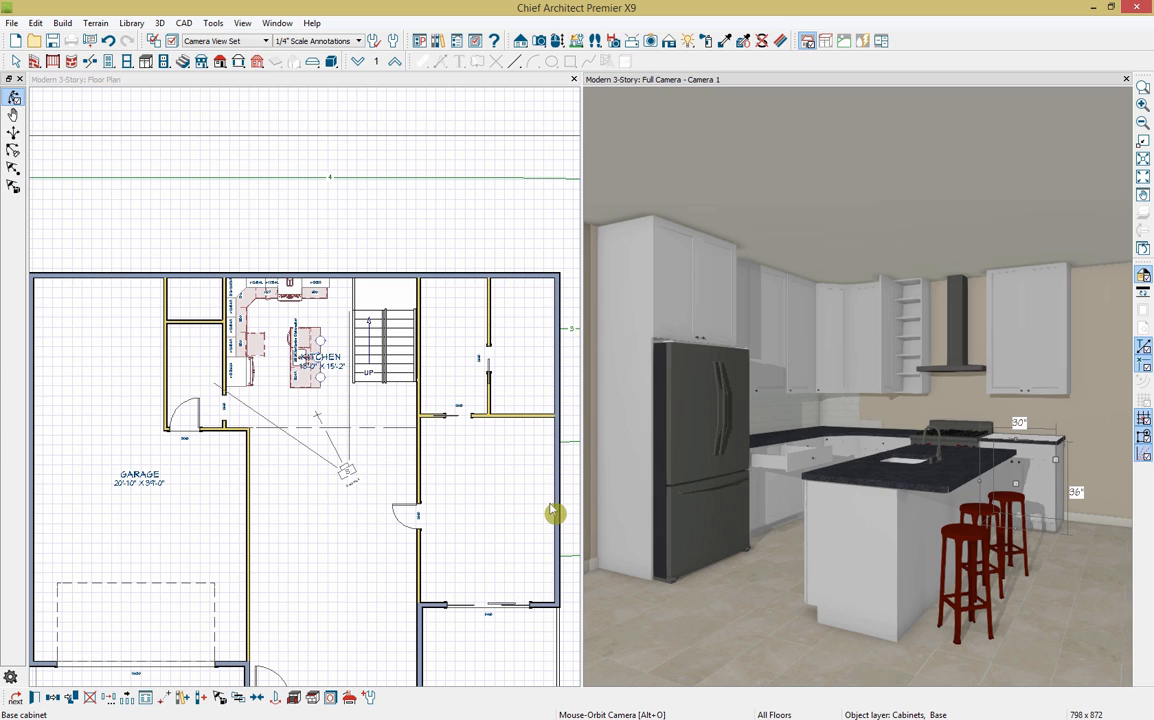
key(space)
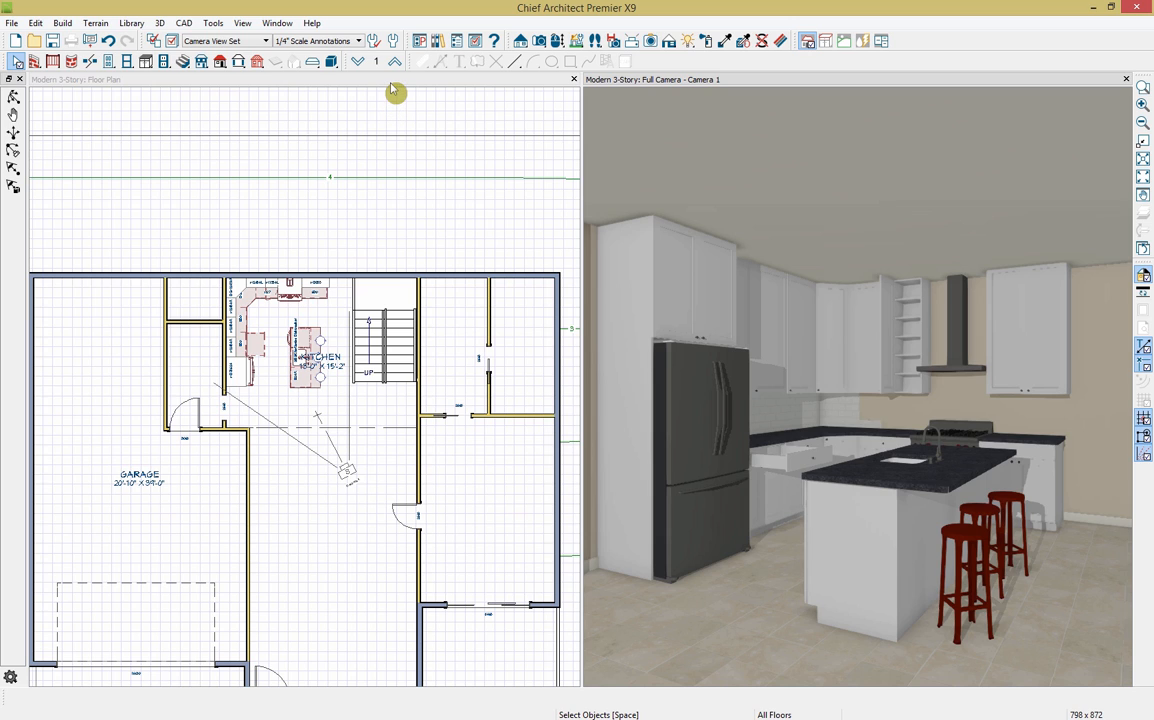
Step: Close the camera view and calculate a Materials List for all floors of the house
click(1126, 79)
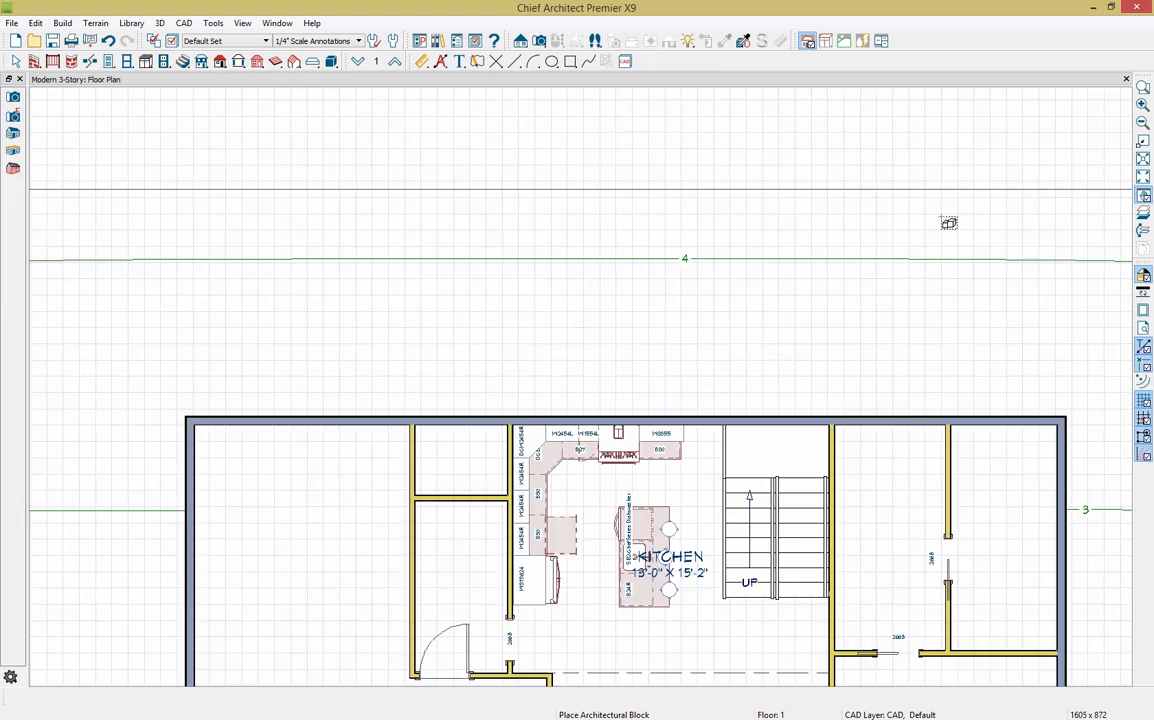
scroll(948, 224, down, 5)
middle_drag(948, 564, 750, 444)
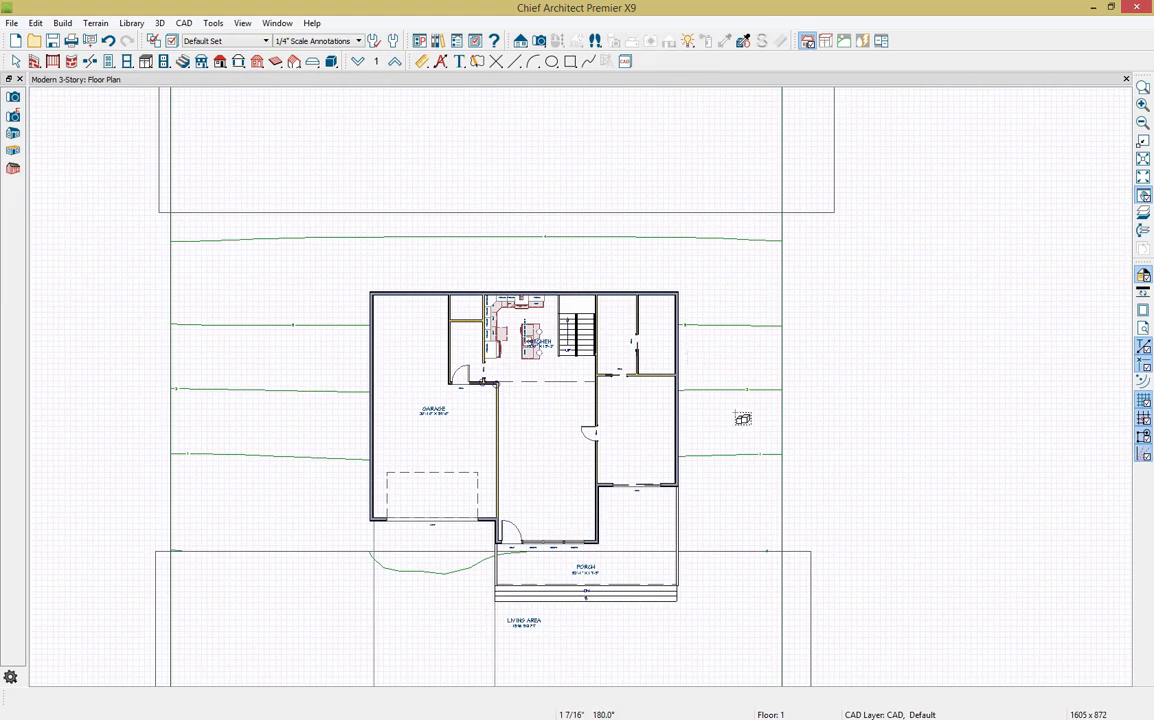
click(214, 23)
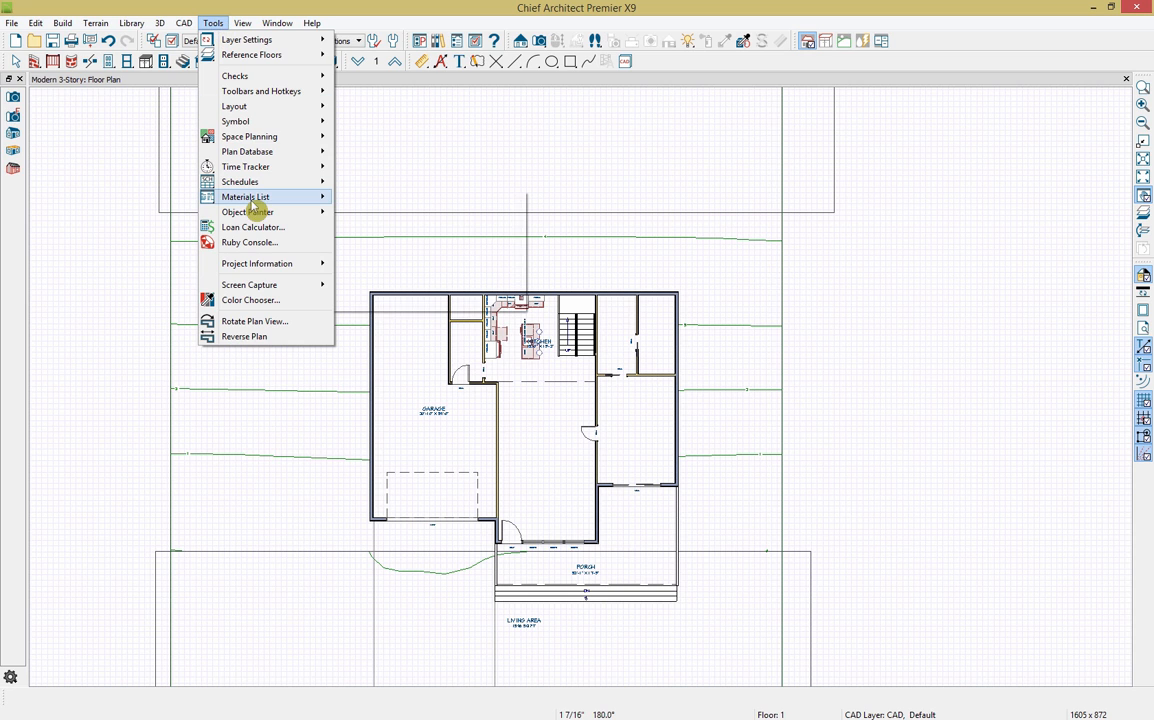
mouse_move(230, 197)
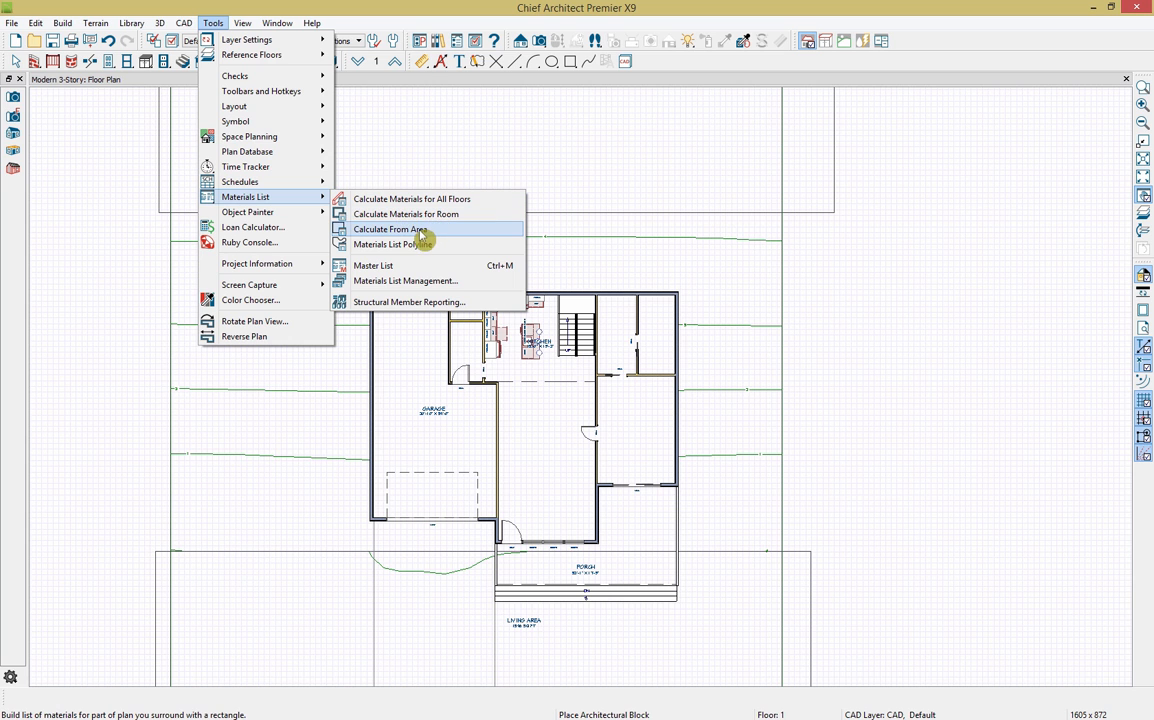
click(437, 199)
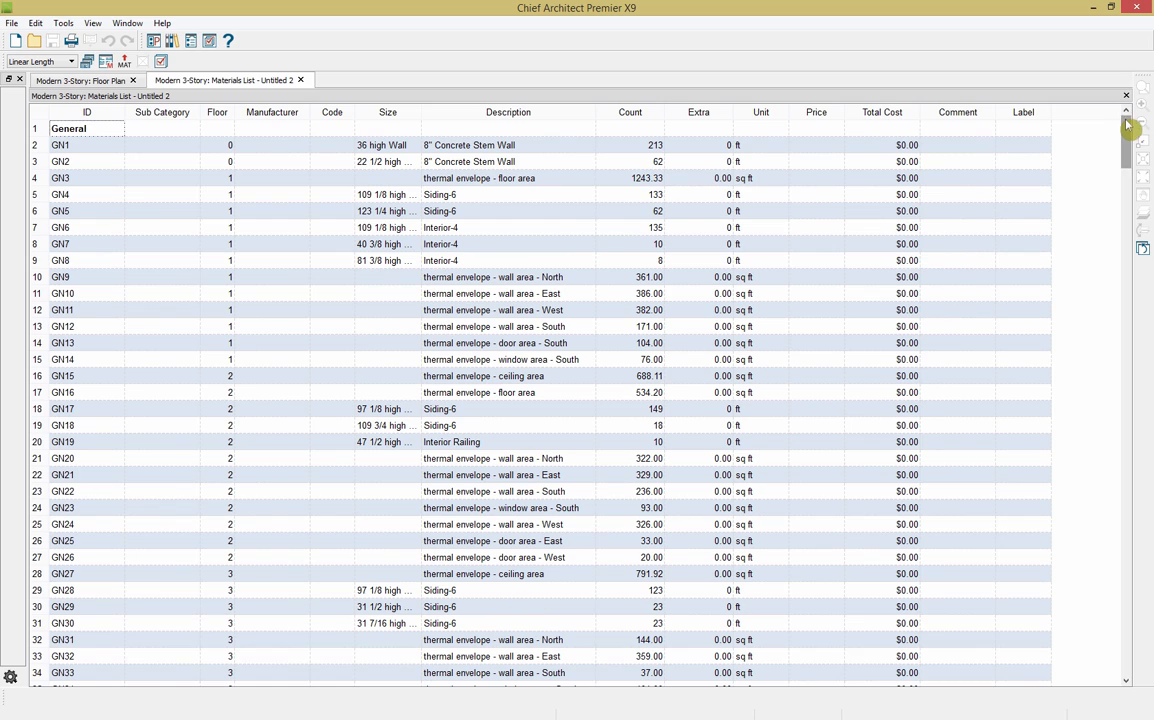
Step: Scroll through the materials list and review its Display Options columns without changes
drag(1126, 129, 1115, 636)
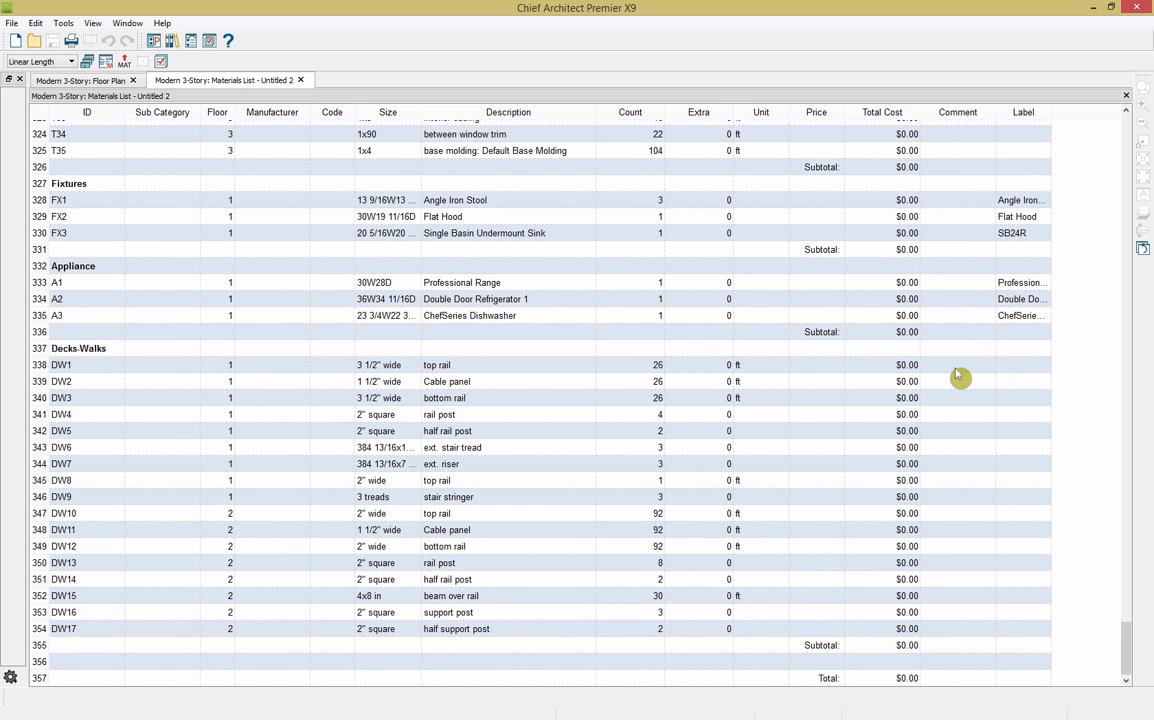
click(160, 62)
click(440, 264)
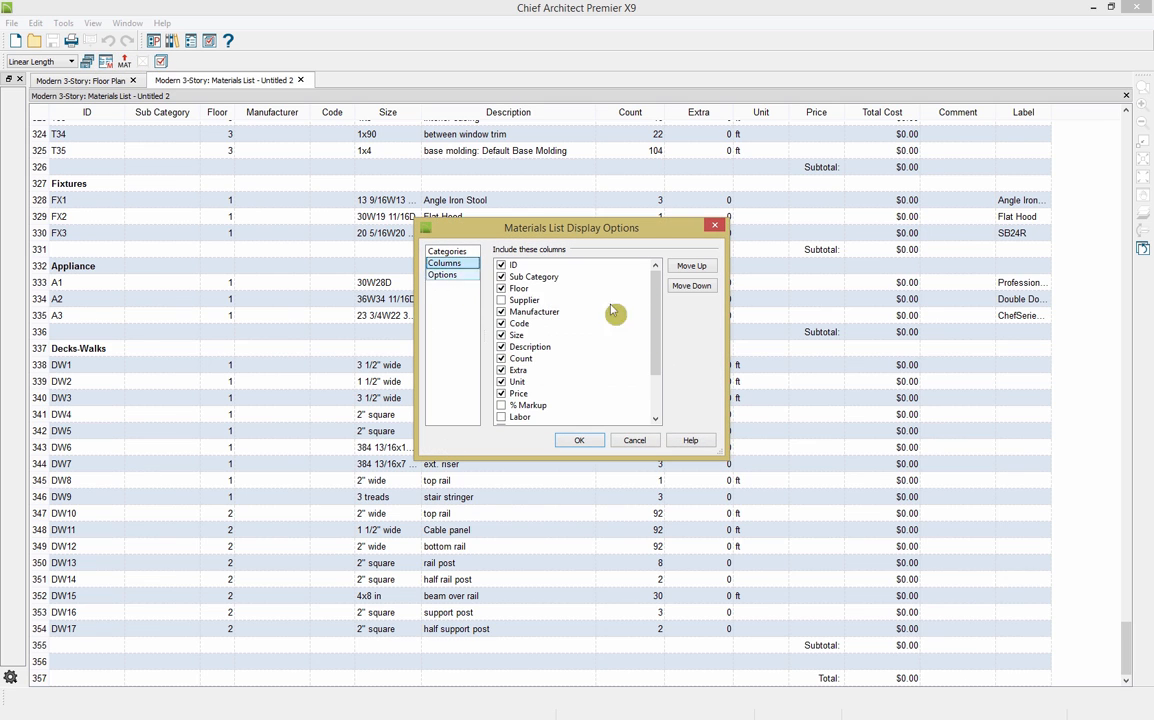
click(635, 441)
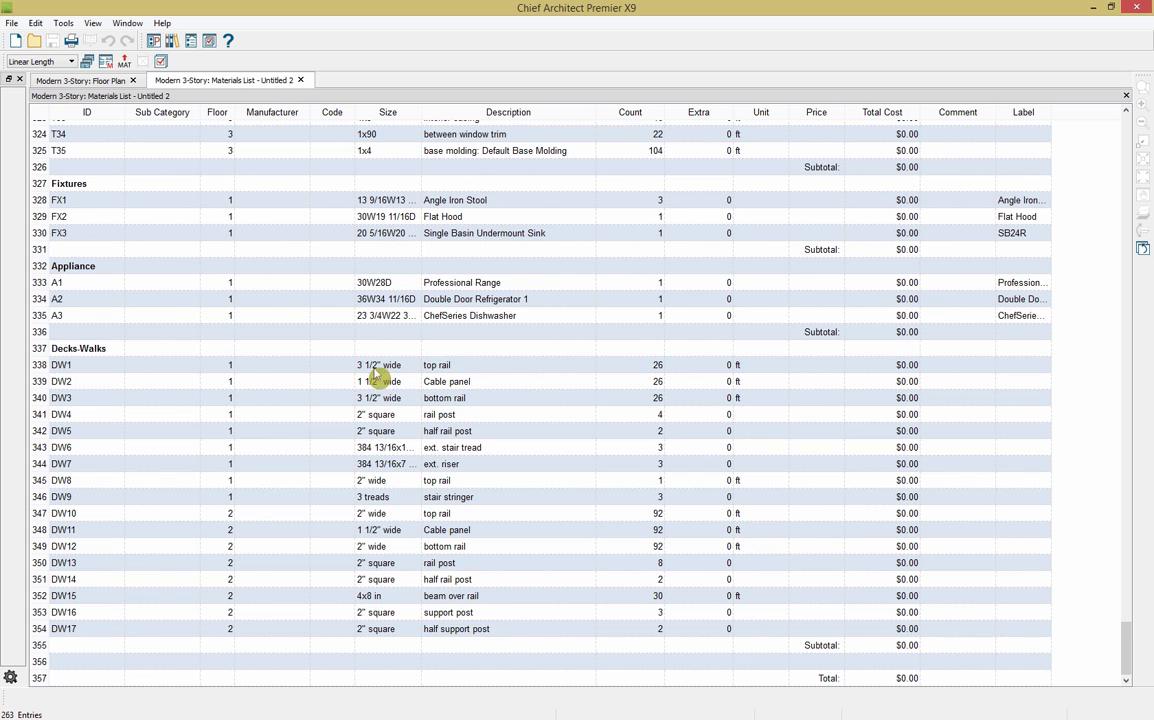
Step: Close the materials list choosing Don't Save, and zoom out the plan
click(300, 80)
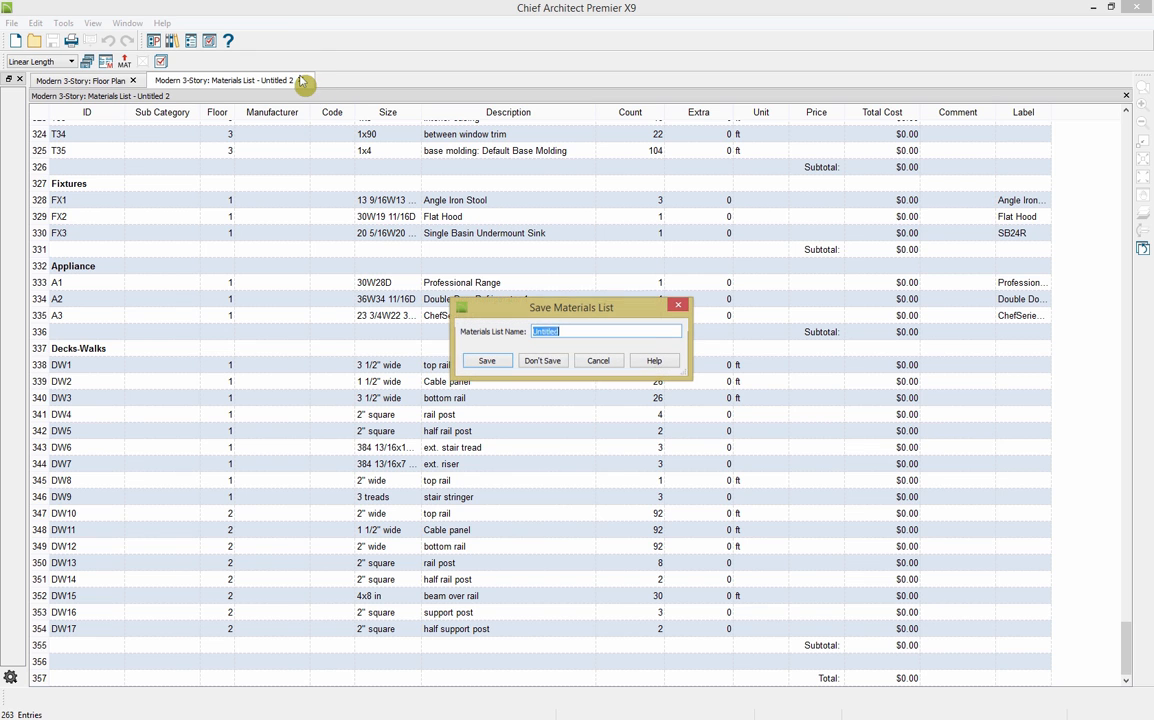
click(546, 364)
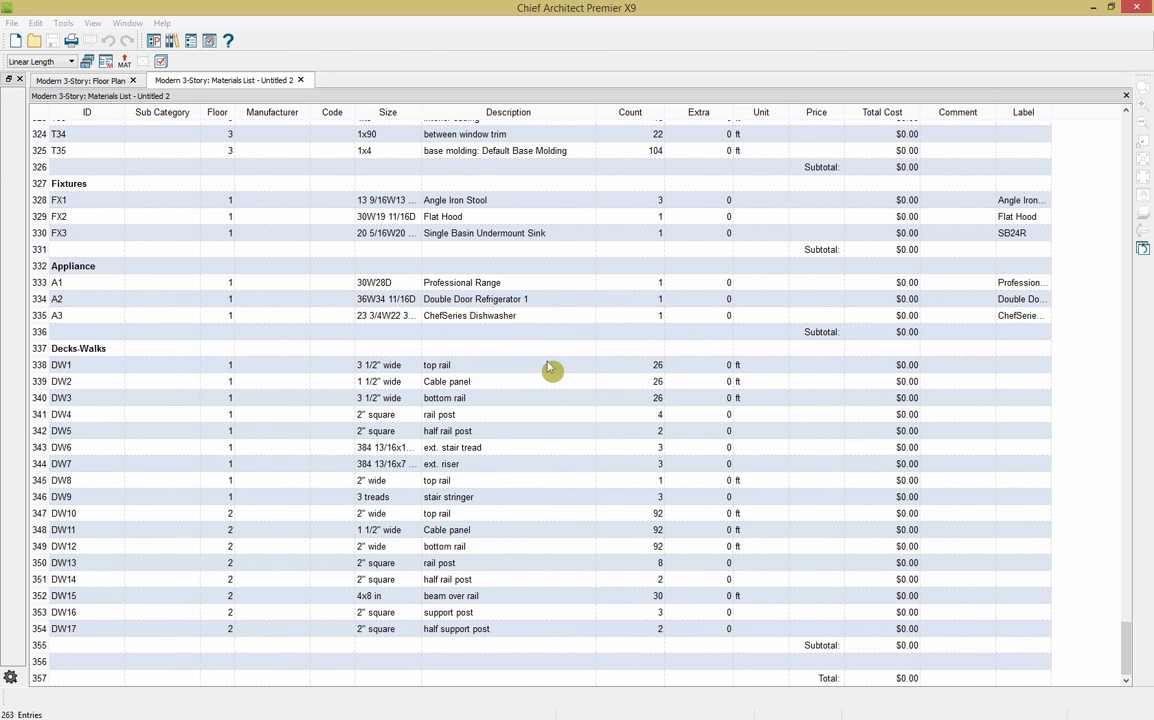
scroll(155, 363, down, 3)
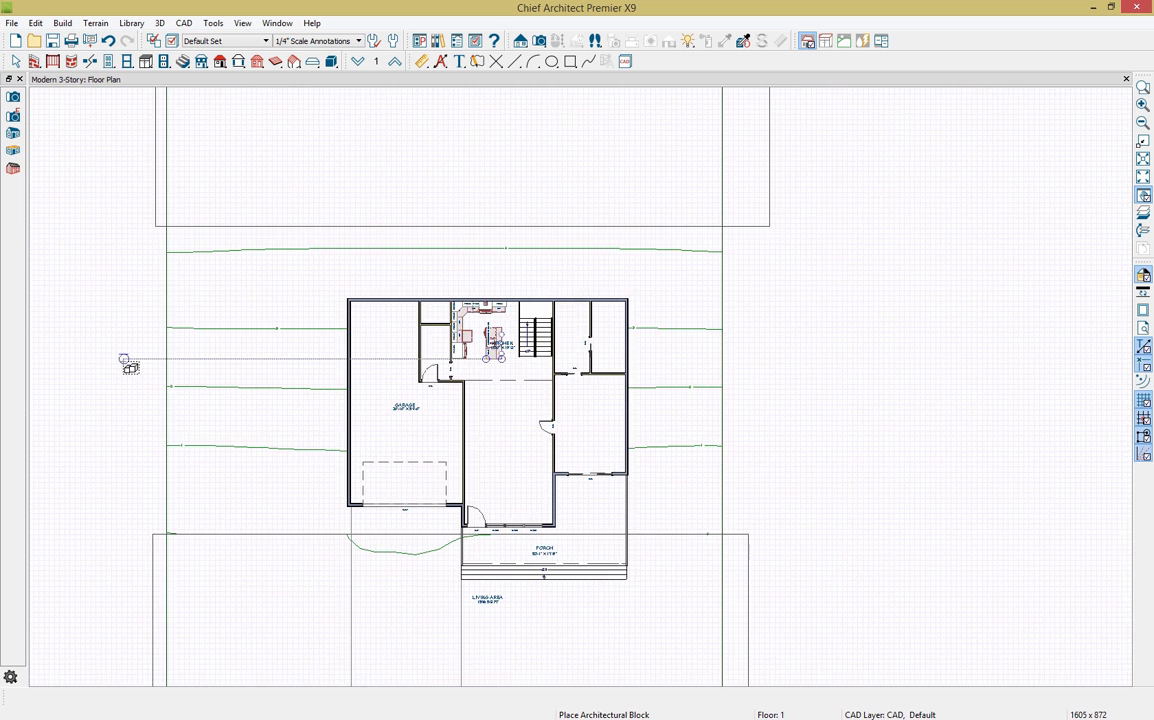
Step: Create a Door Schedule and place it to the right of the house
click(214, 23)
mouse_move(267, 186)
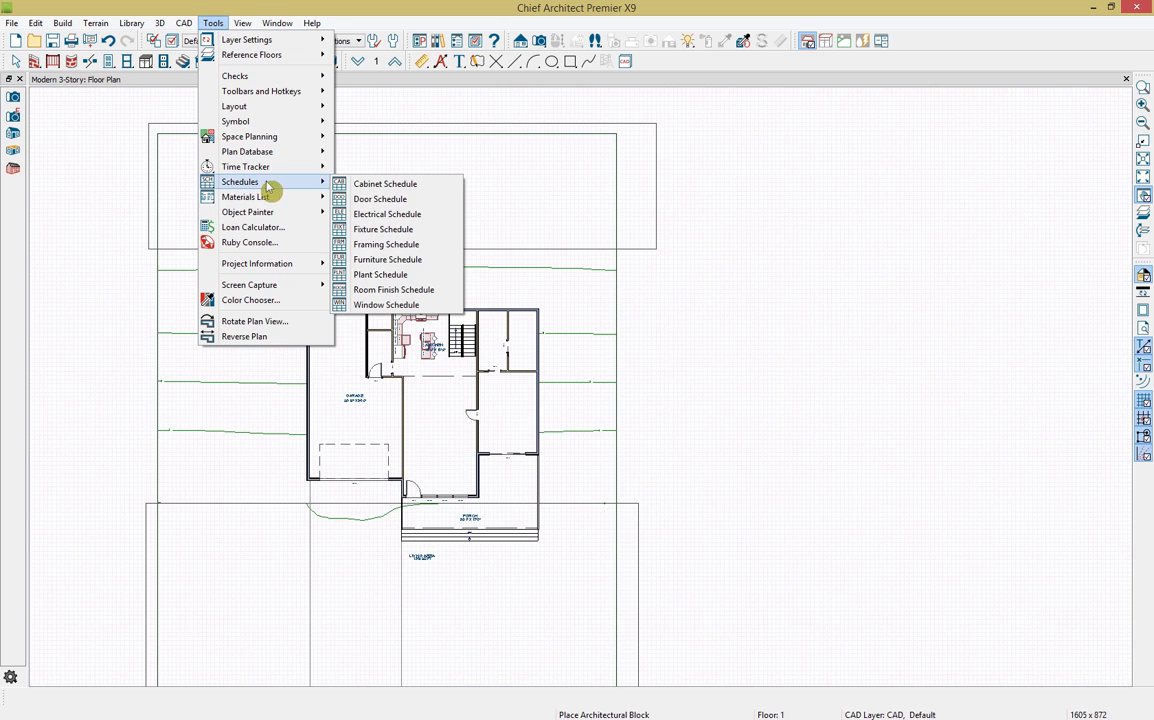
click(380, 199)
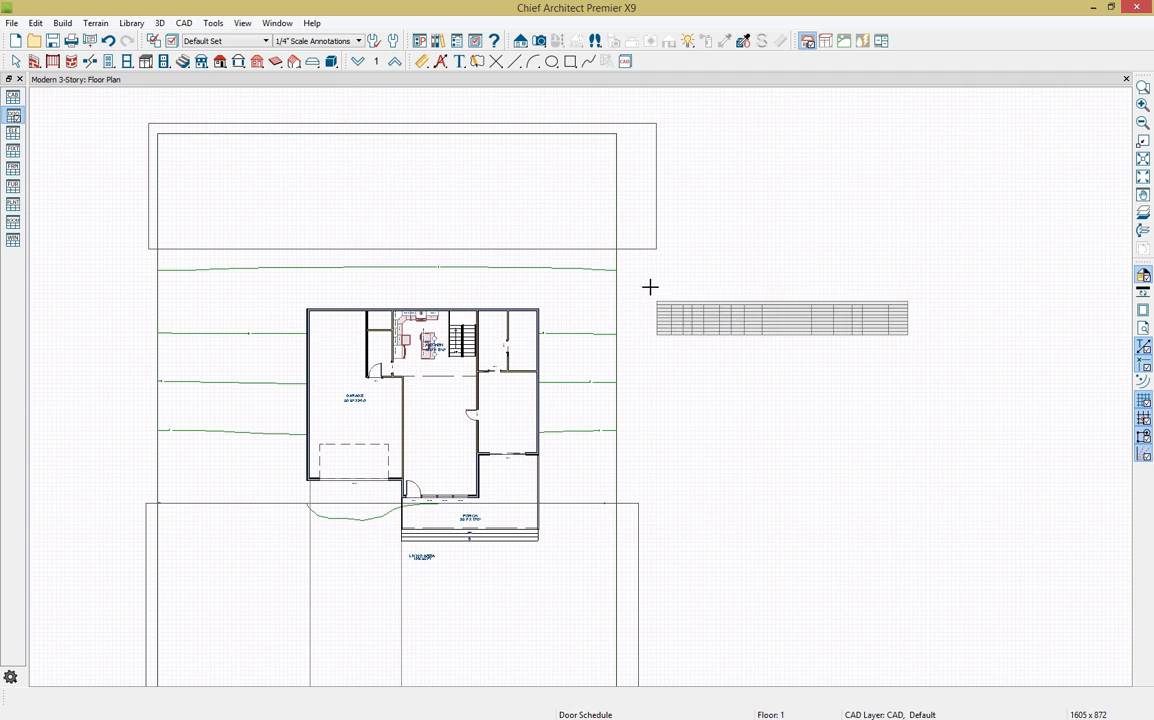
click(637, 259)
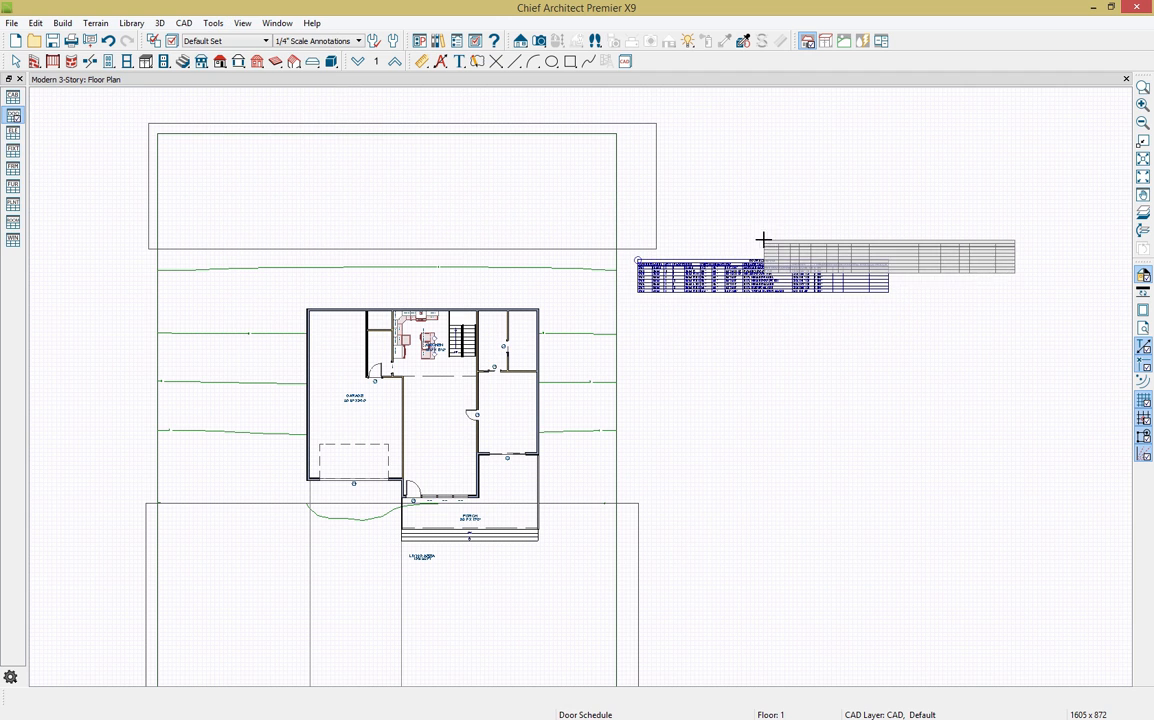
scroll(650, 330, up, 5)
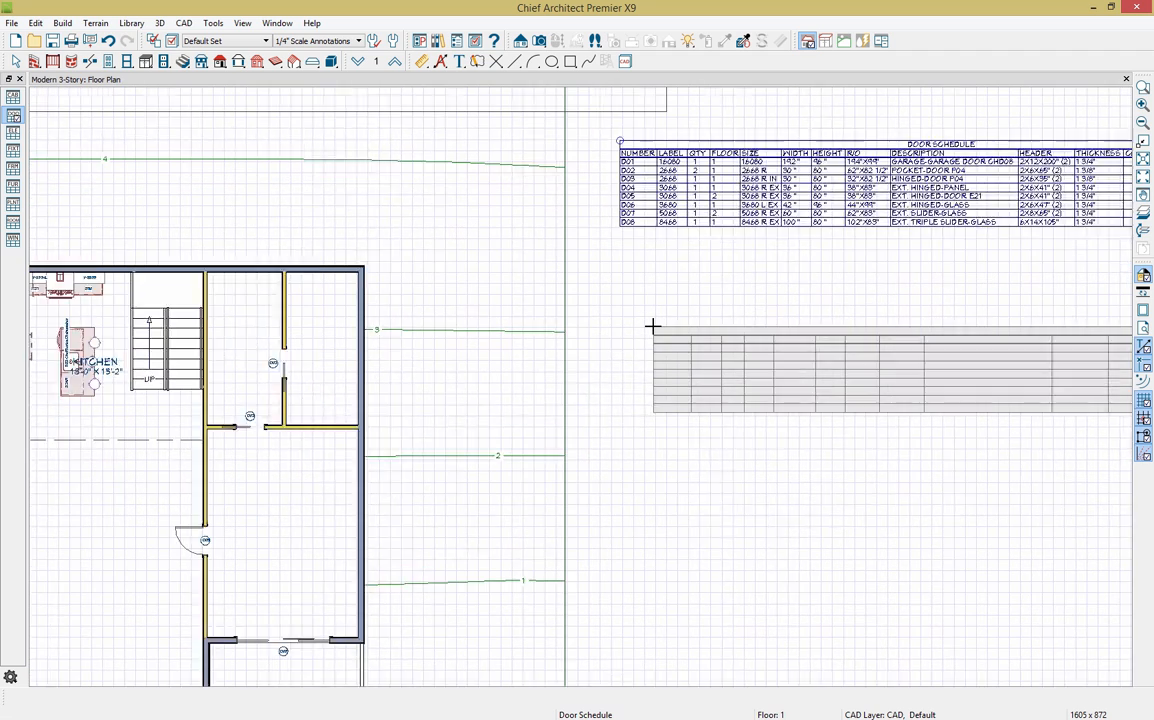
scroll(652, 326, down, 1)
key(Escape)
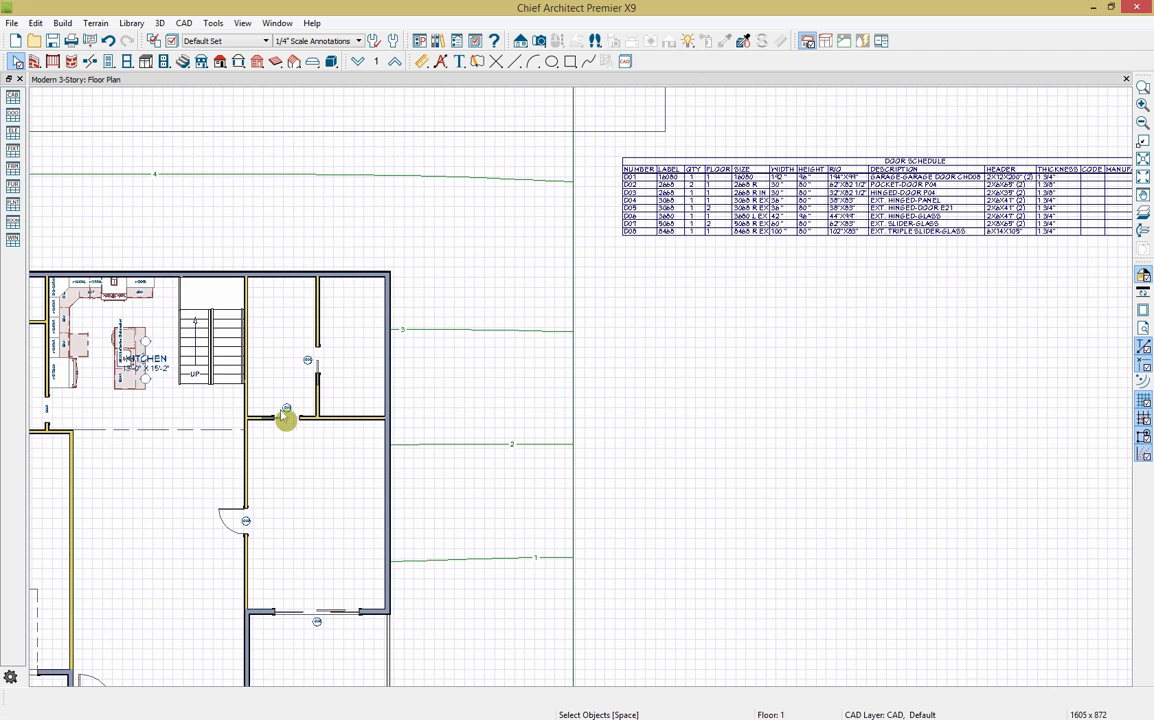
Step: Frame the whole D01–D08 door schedule in view and select it
scroll(288, 418, up, 2)
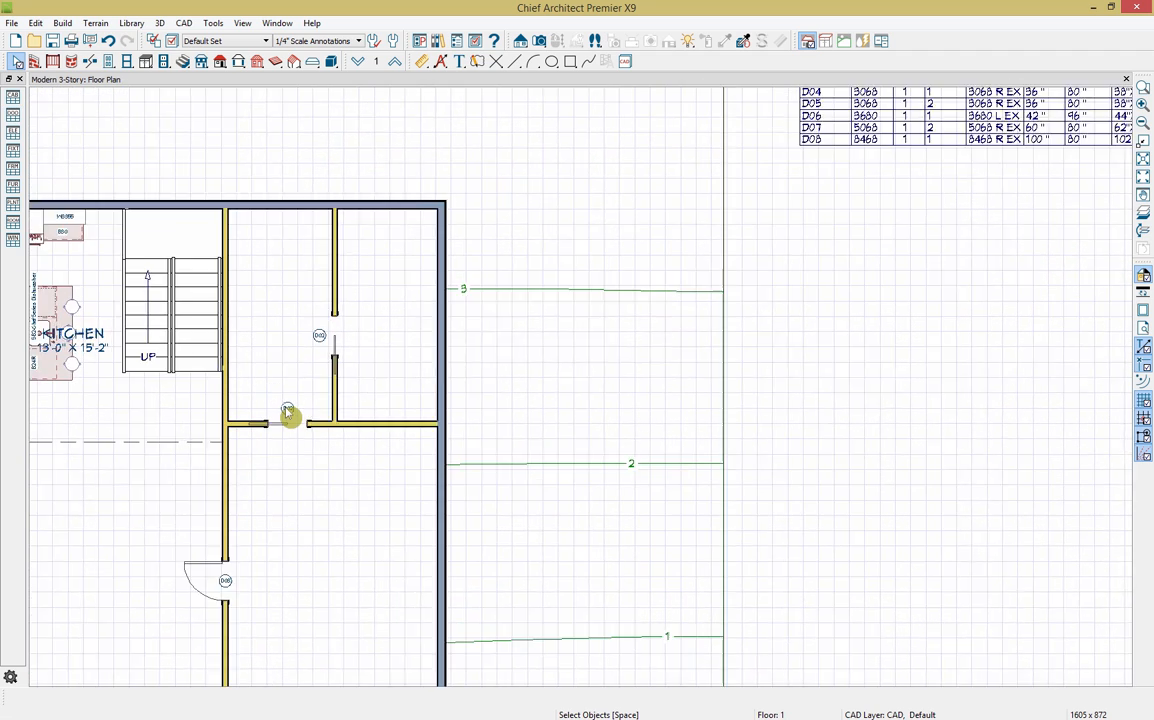
scroll(285, 417, up, 1)
scroll(113, 447, down, 2)
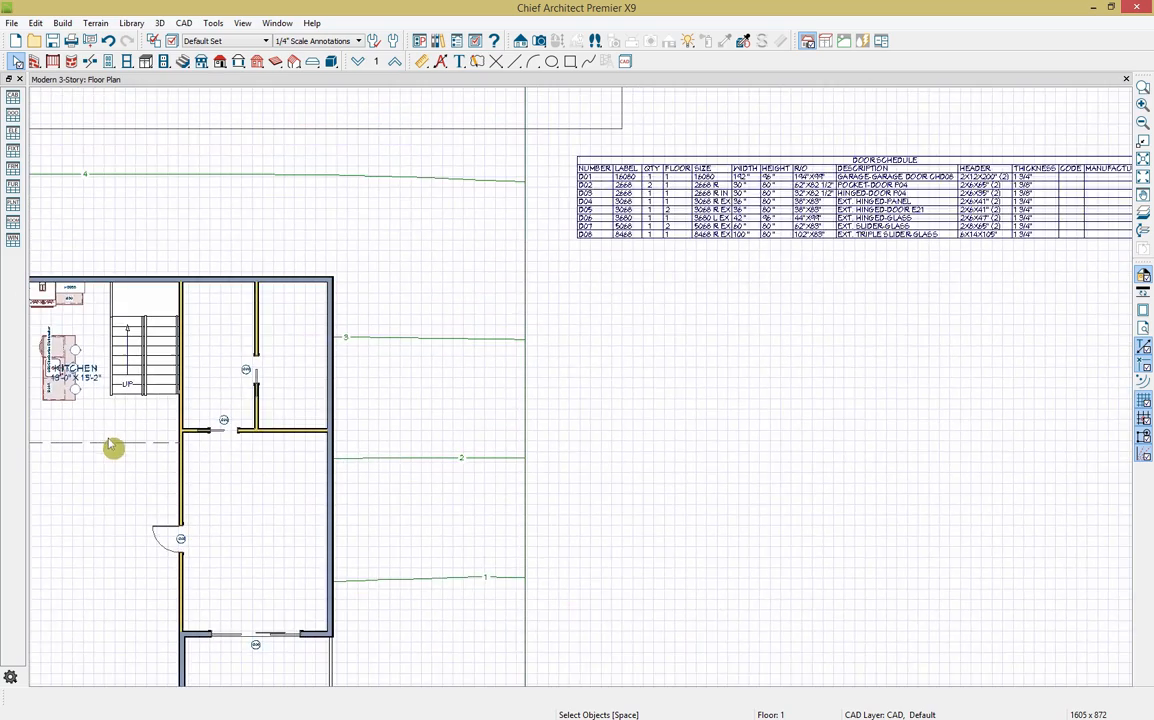
scroll(793, 335, up, 2)
scroll(665, 198, up, 2)
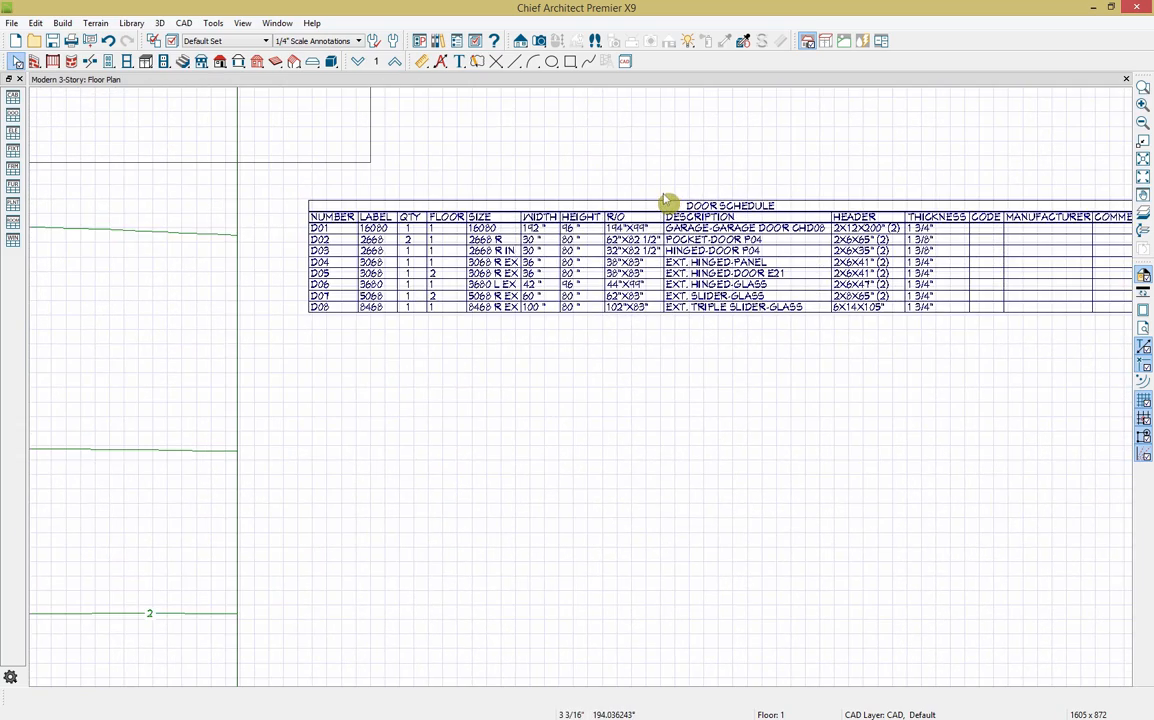
middle_drag(752, 276, 674, 292)
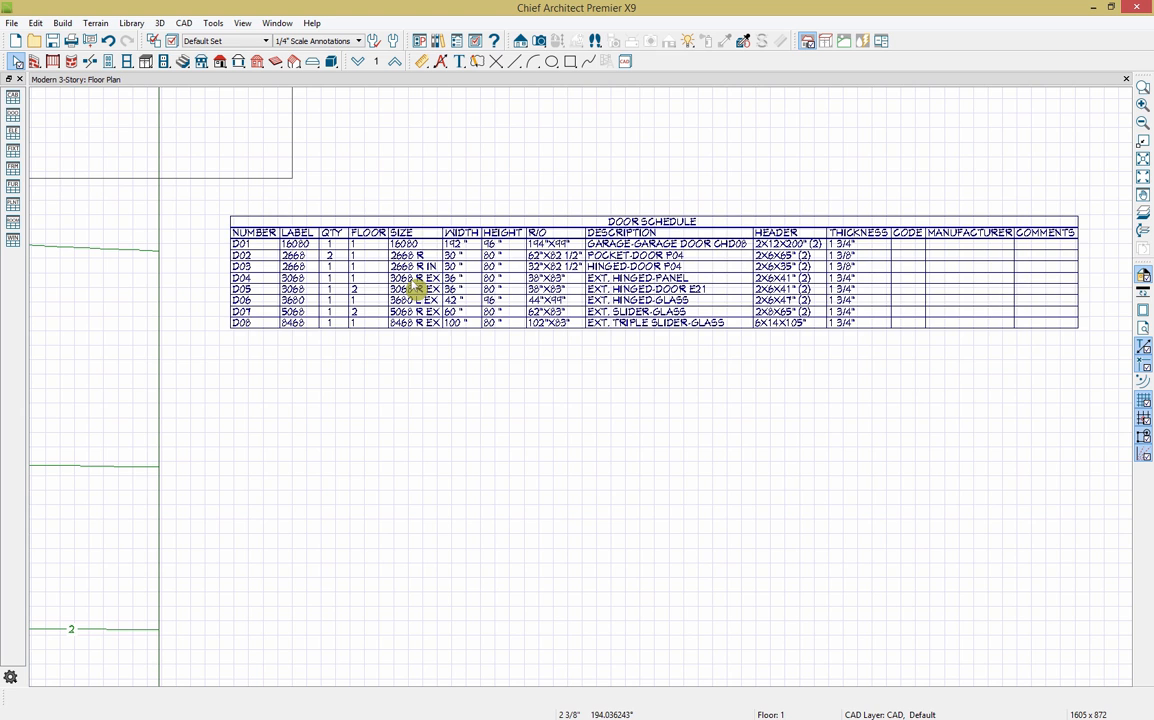
click(443, 226)
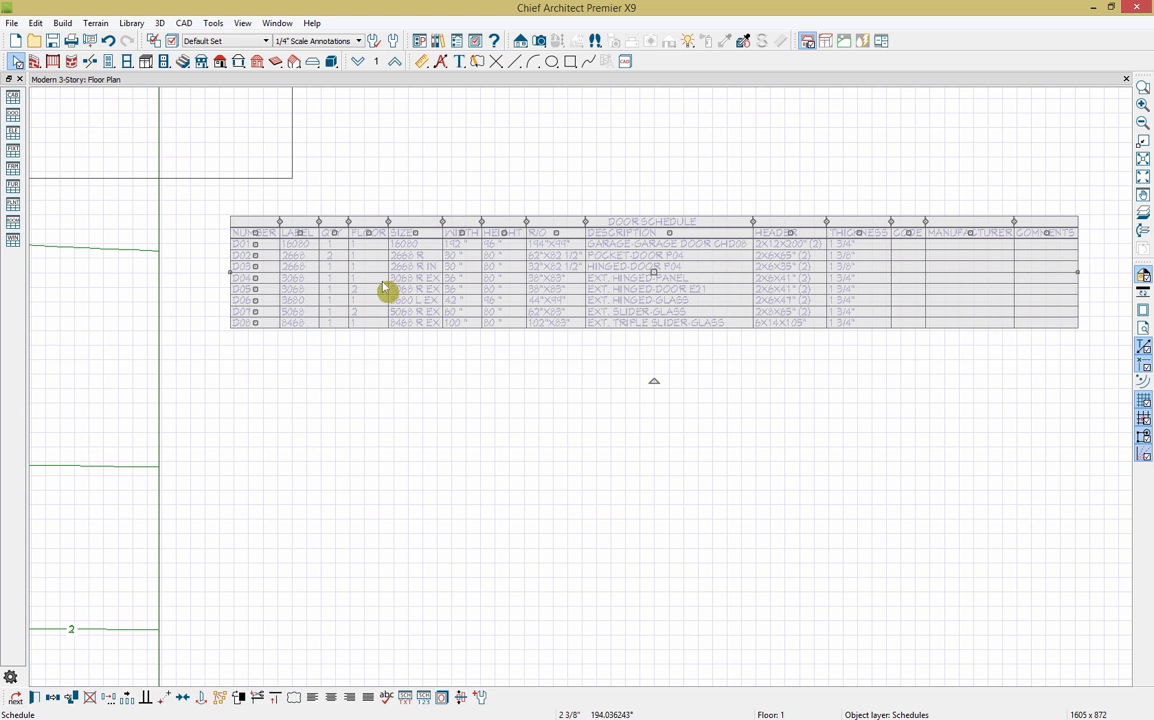
Step: Add a 3D Perspective column to the door schedule, placed above Code
click(35, 698)
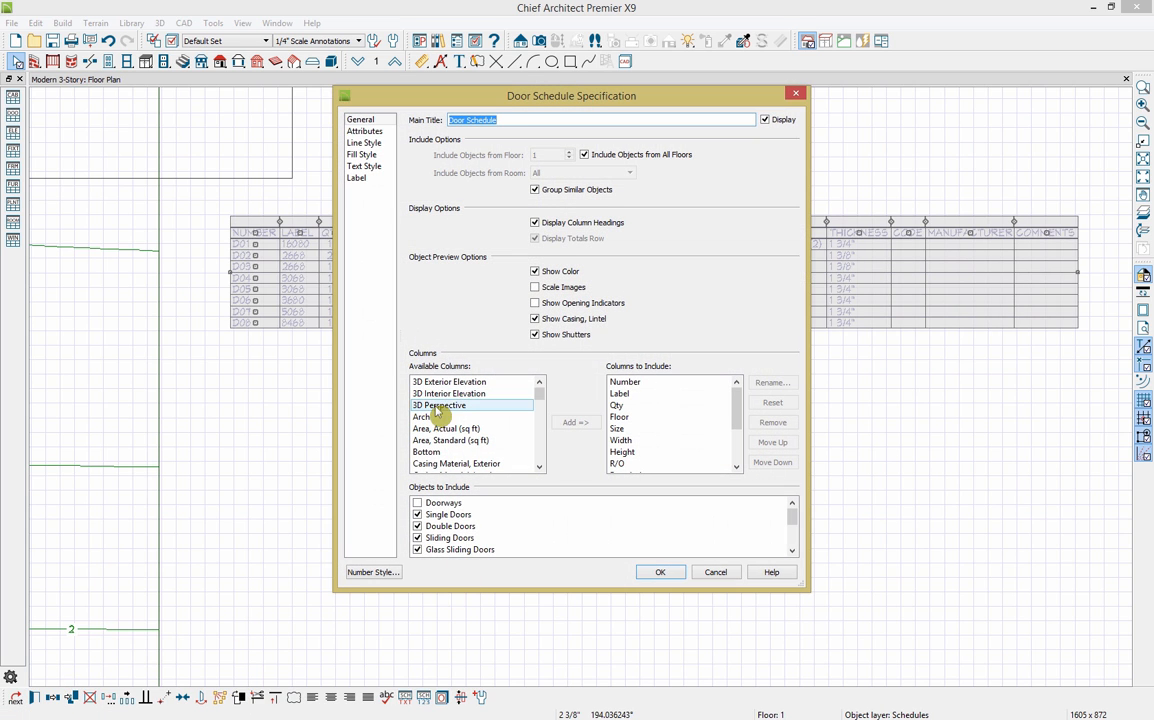
click(421, 408)
click(573, 423)
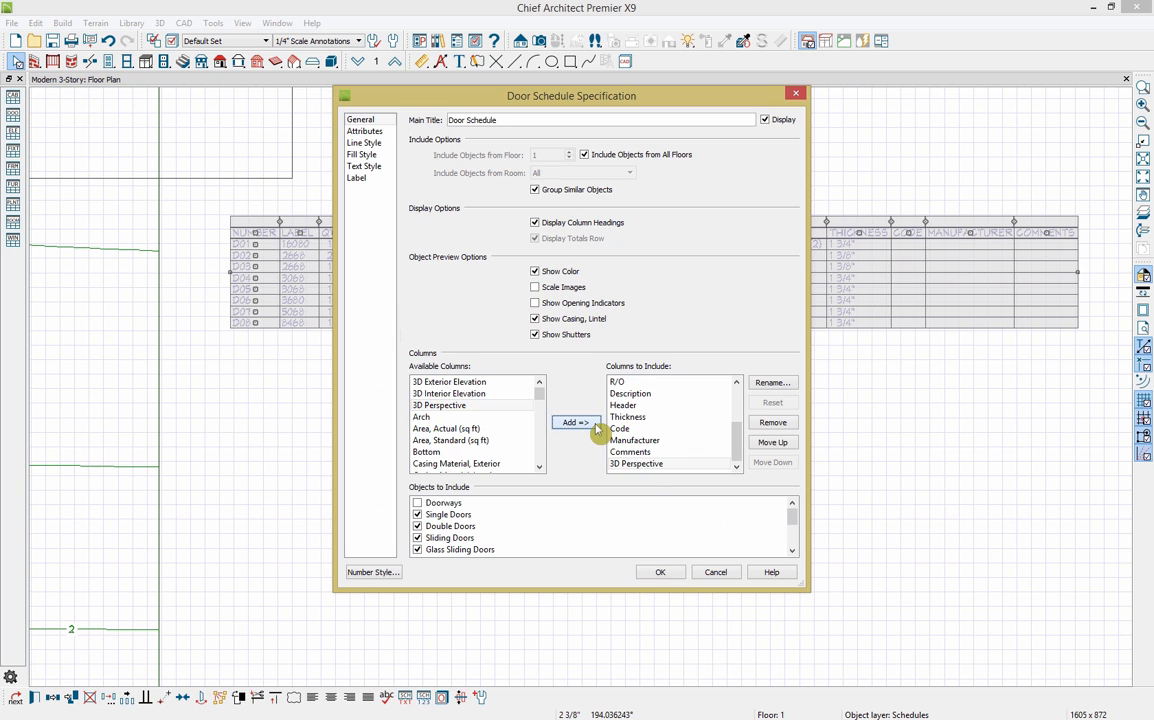
click(648, 463)
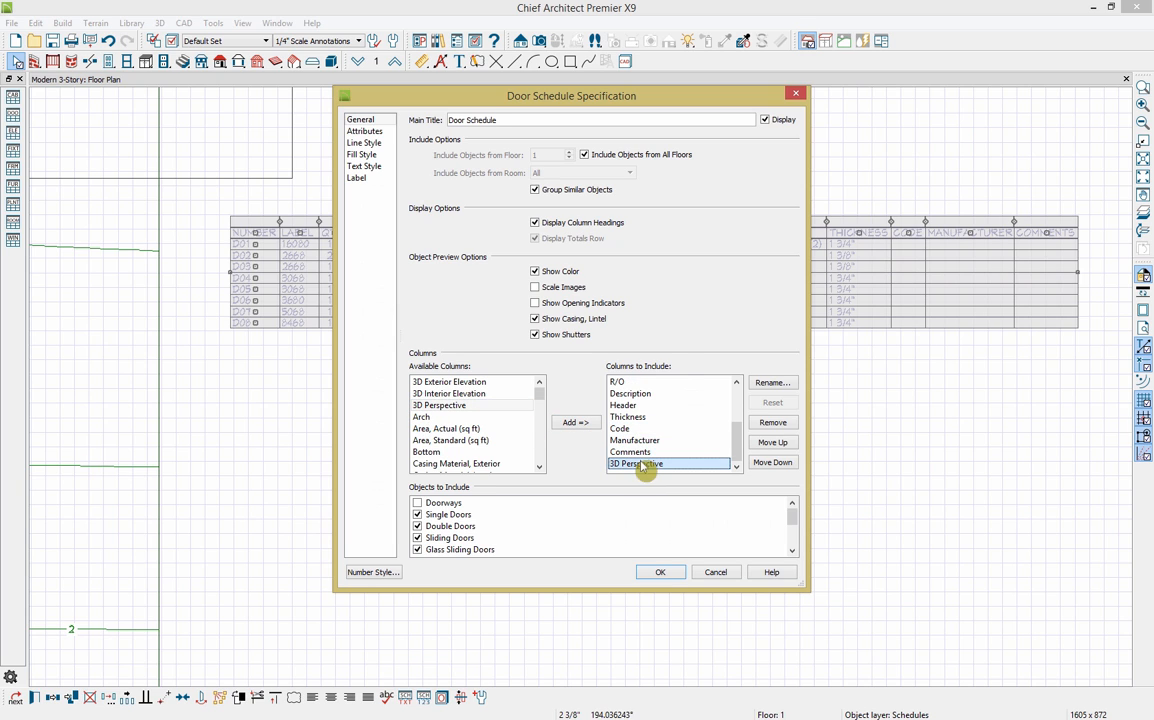
click(773, 443)
click(788, 443)
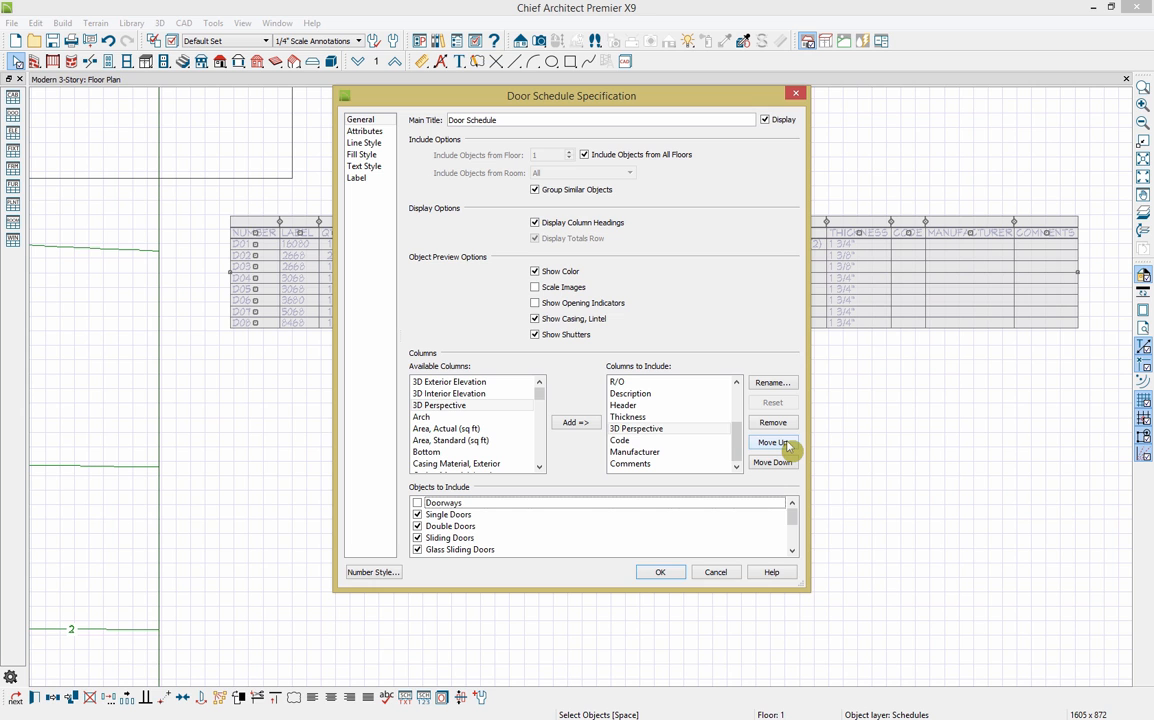
click(660, 572)
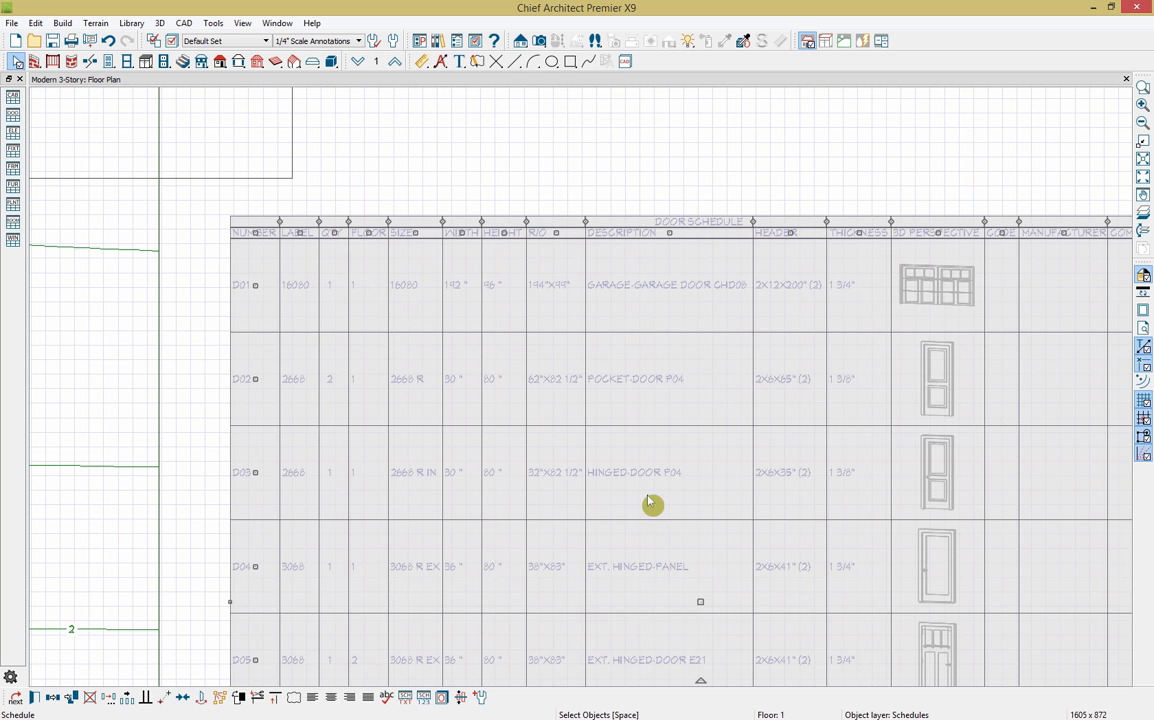
Step: Deselect the schedule and zoom out to show the whole plan with the schedule
scroll(651, 505, down, 1)
click(714, 171)
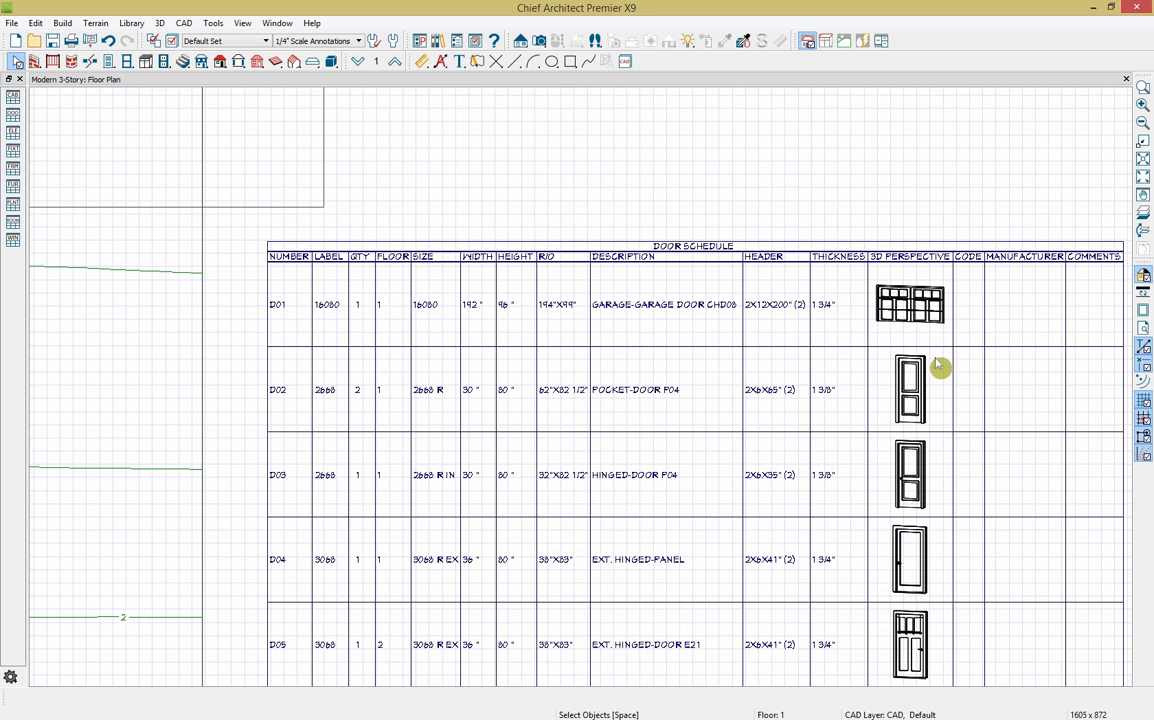
scroll(946, 421, down, 2)
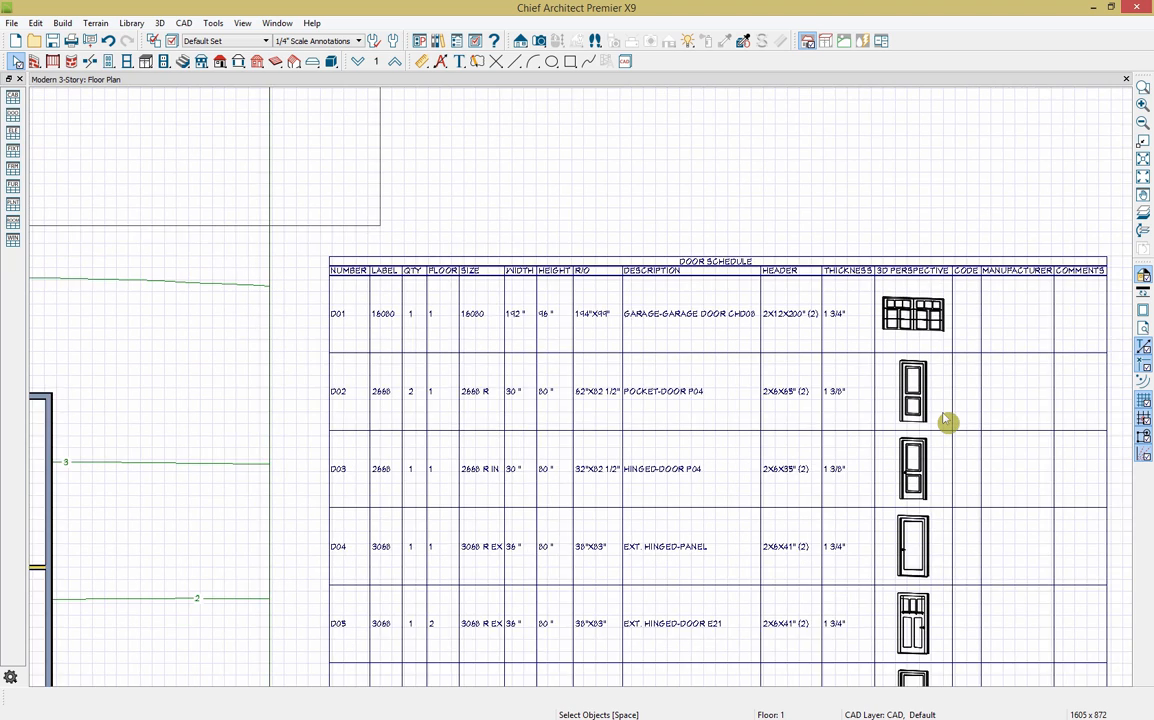
middle_drag(981, 531, 1010, 325)
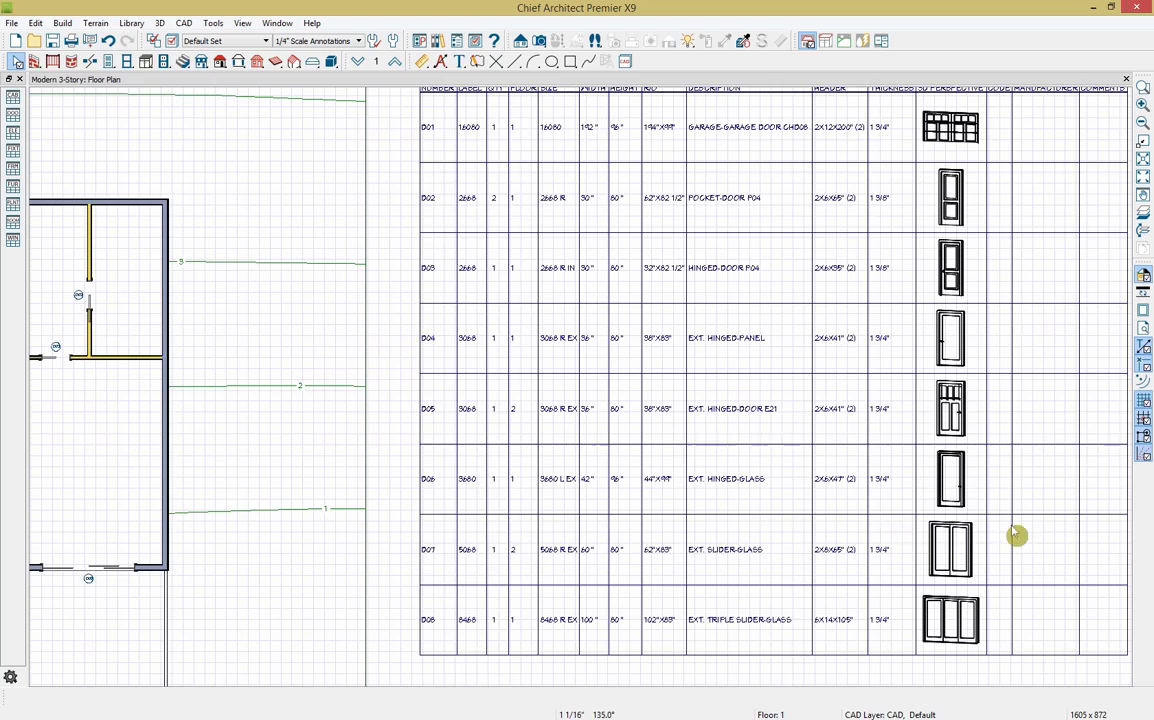
scroll(1017, 536, down, 3)
scroll(674, 637, down, 1)
middle_drag(674, 635, 800, 500)
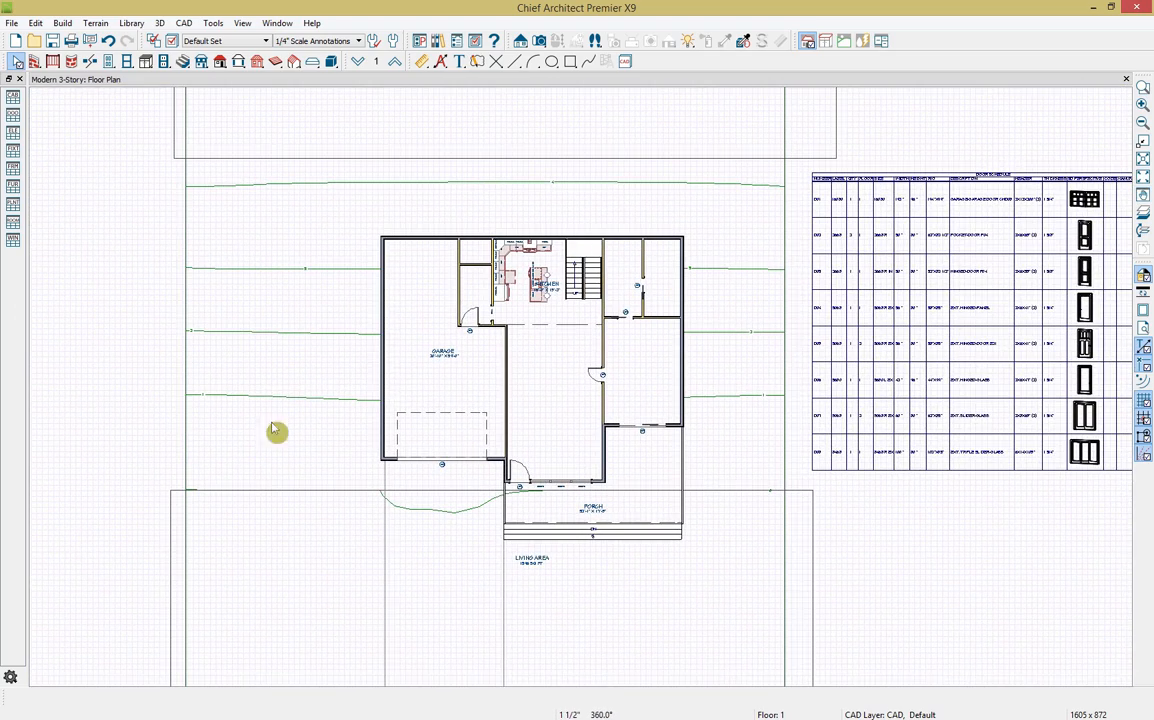
Step: Open a Full Overview perspective of the house and orbit and zoom to a lower side-on angle
click(540, 41)
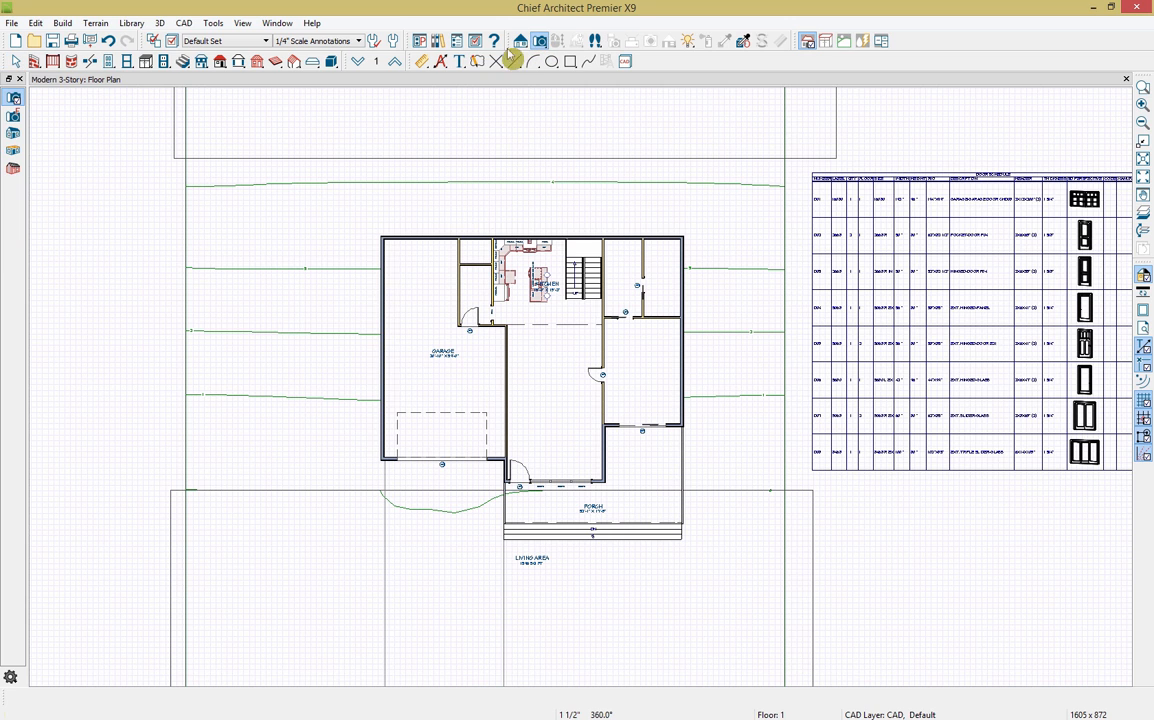
click(14, 139)
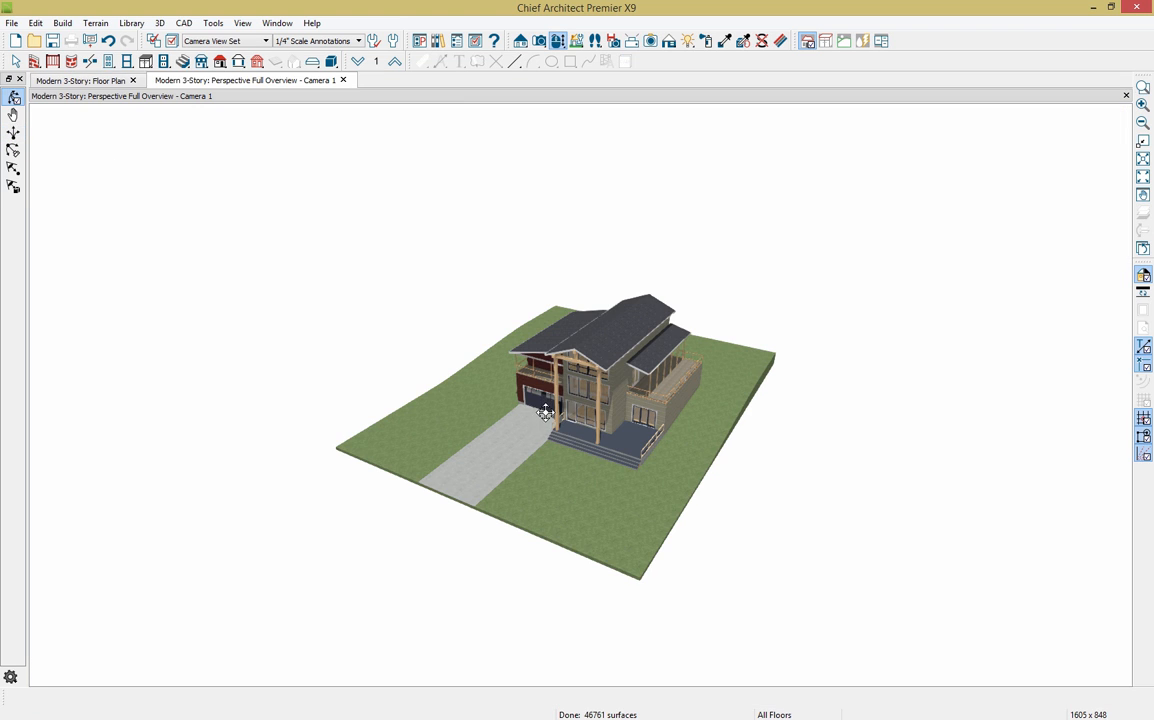
drag(568, 511, 548, 469)
scroll(564, 356, up, 6)
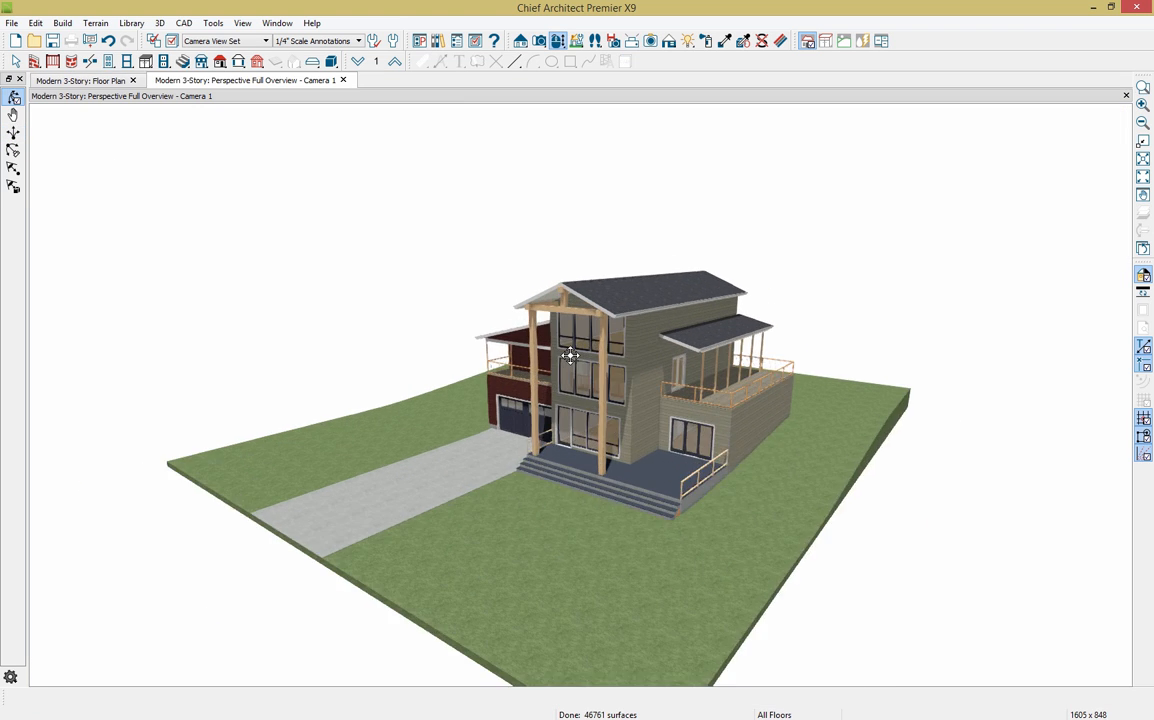
middle_drag(717, 469, 697, 447)
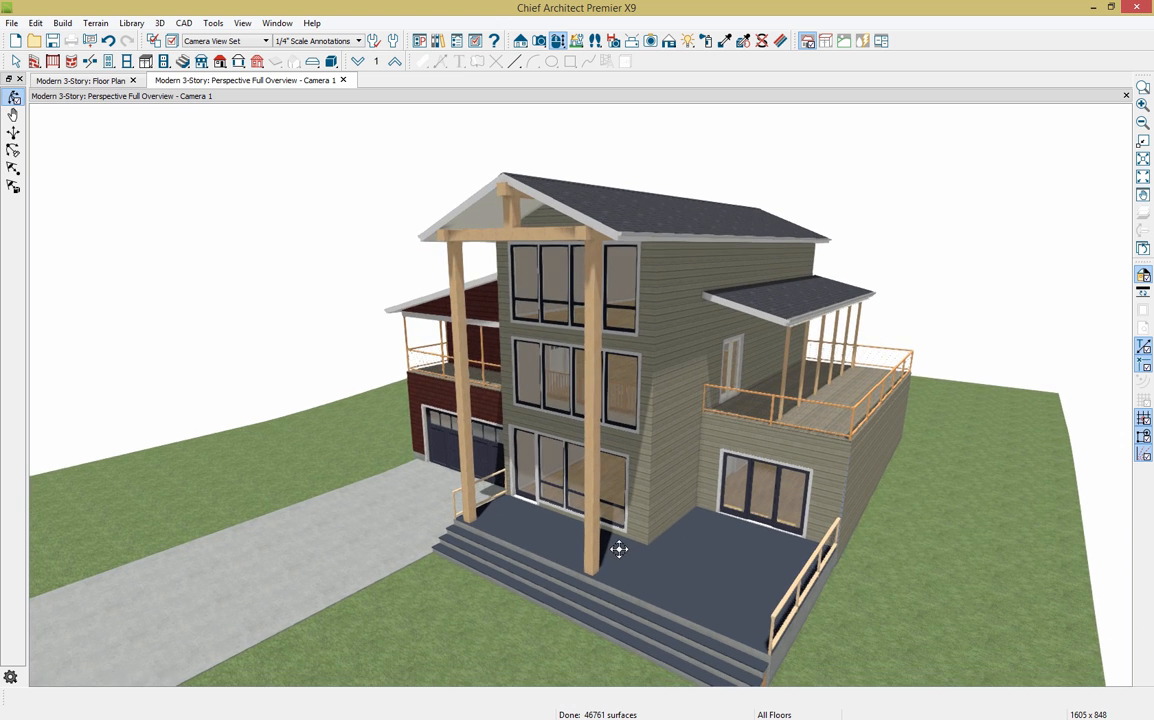
drag(618, 549, 632, 544)
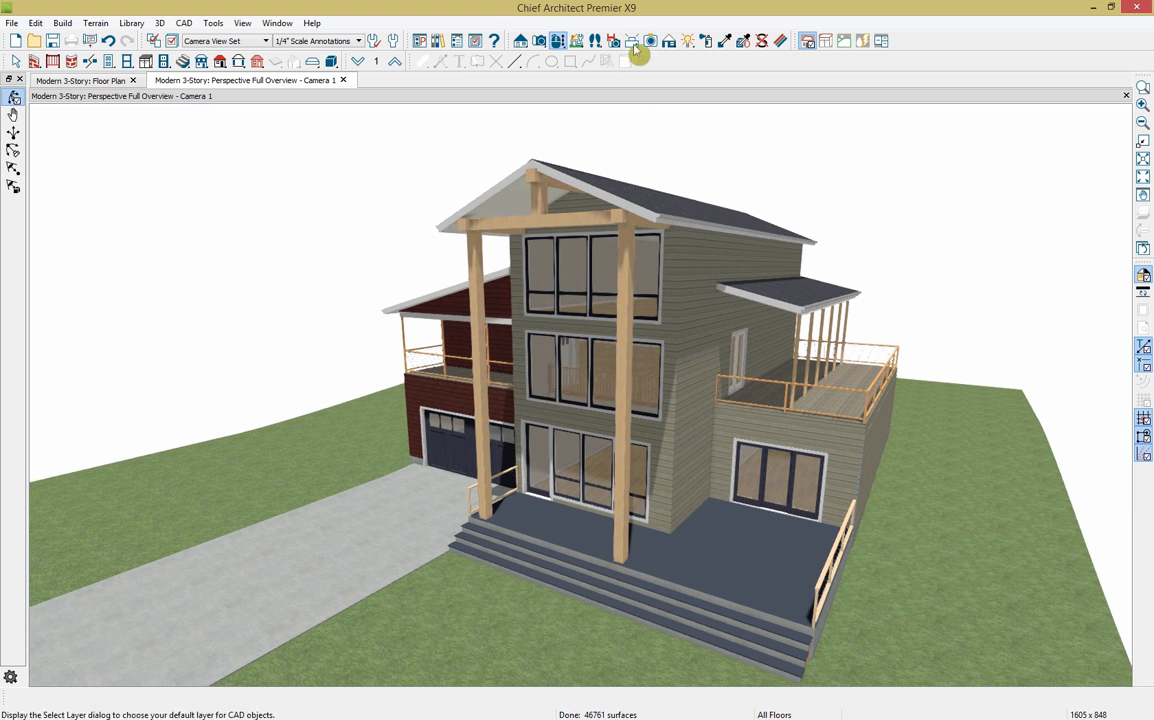
Step: Try the Vector, Glass House, Duotone, Technical Illustration, Painted and Watercolor rendering techniques, ending on Line Drawing
click(669, 41)
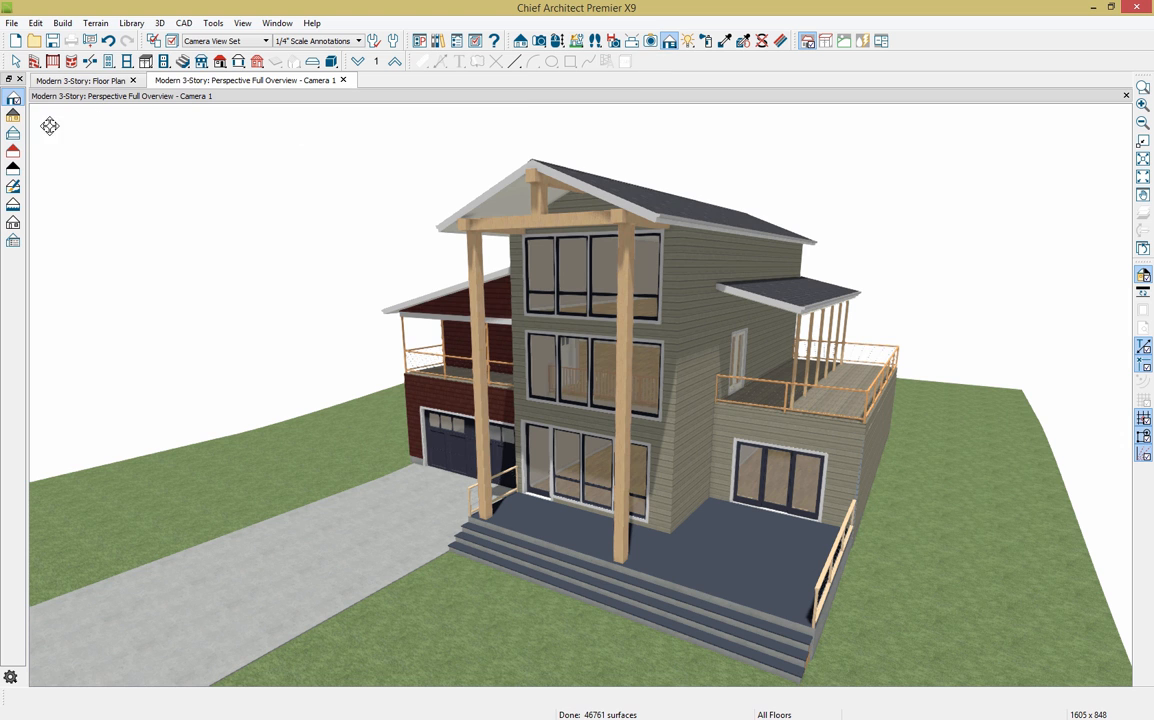
click(12, 120)
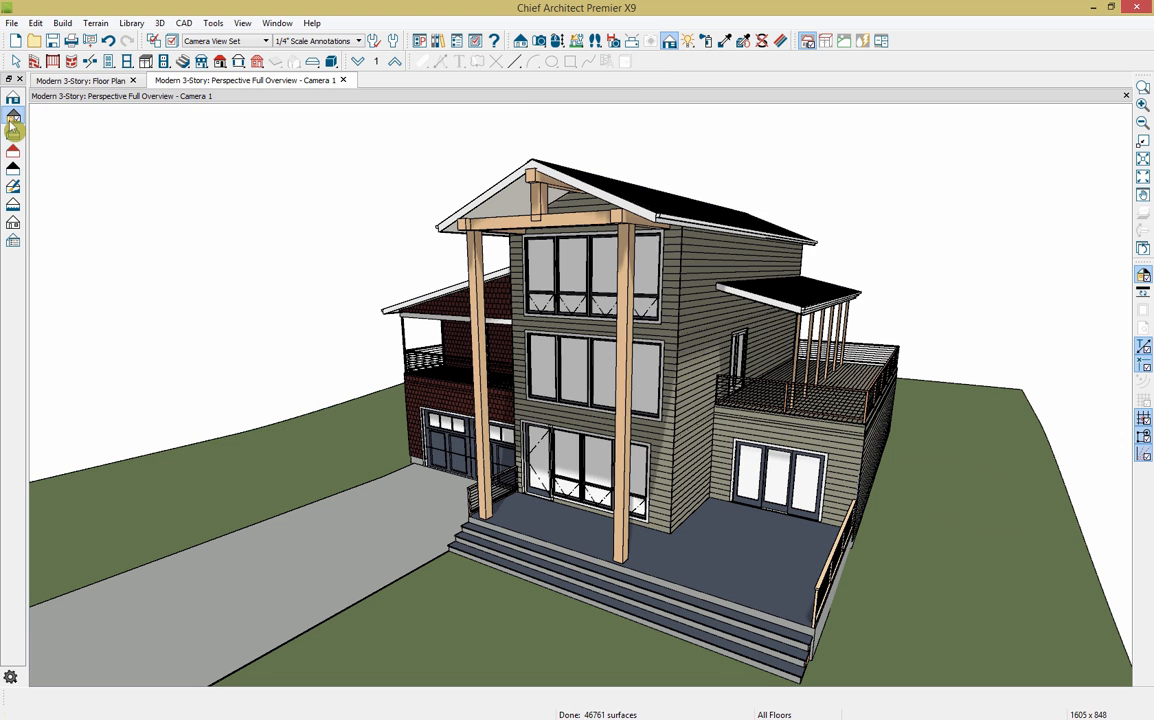
click(12, 138)
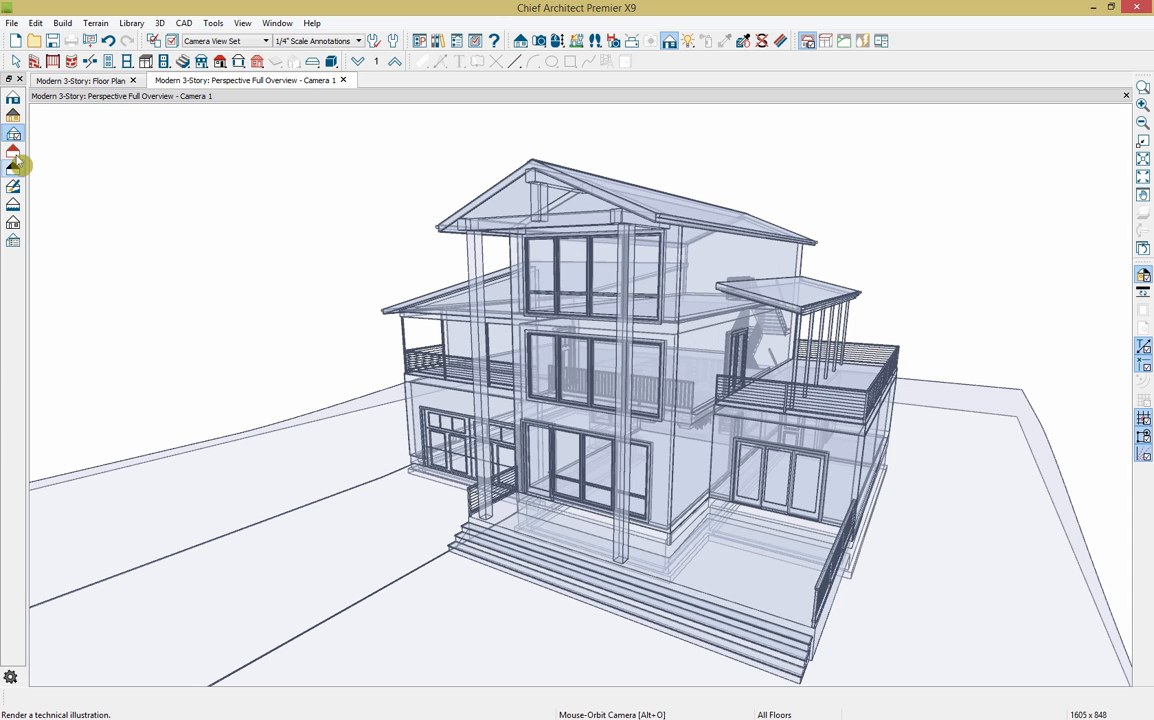
click(14, 155)
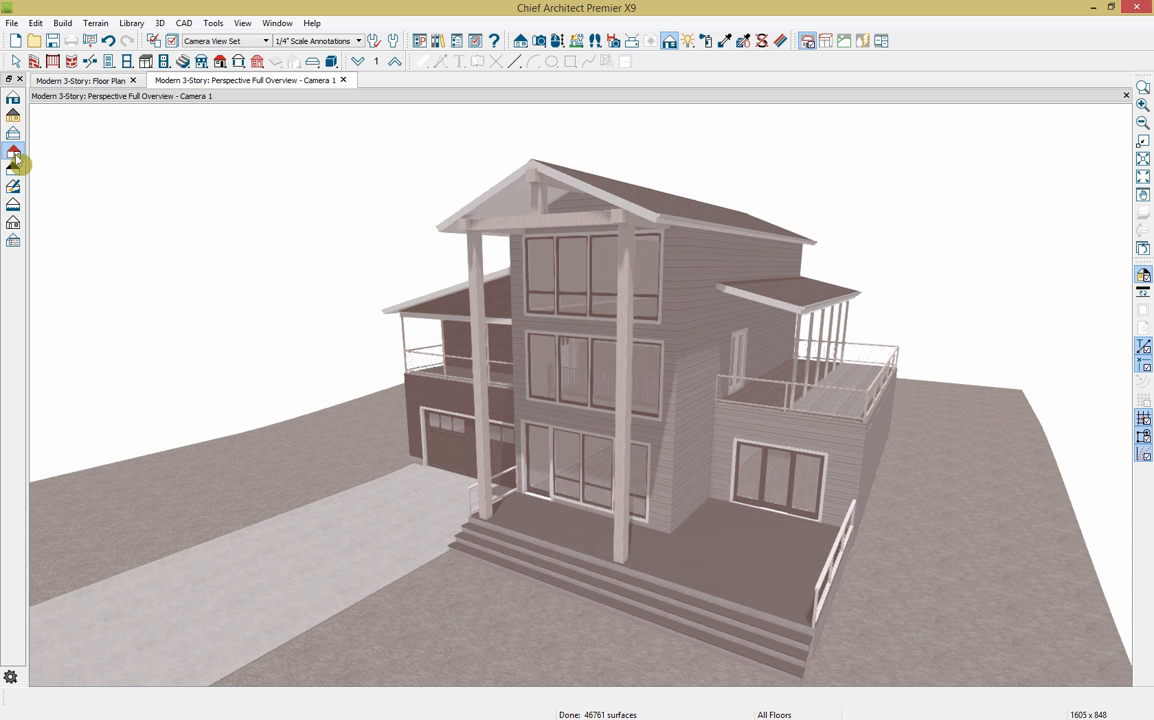
click(14, 172)
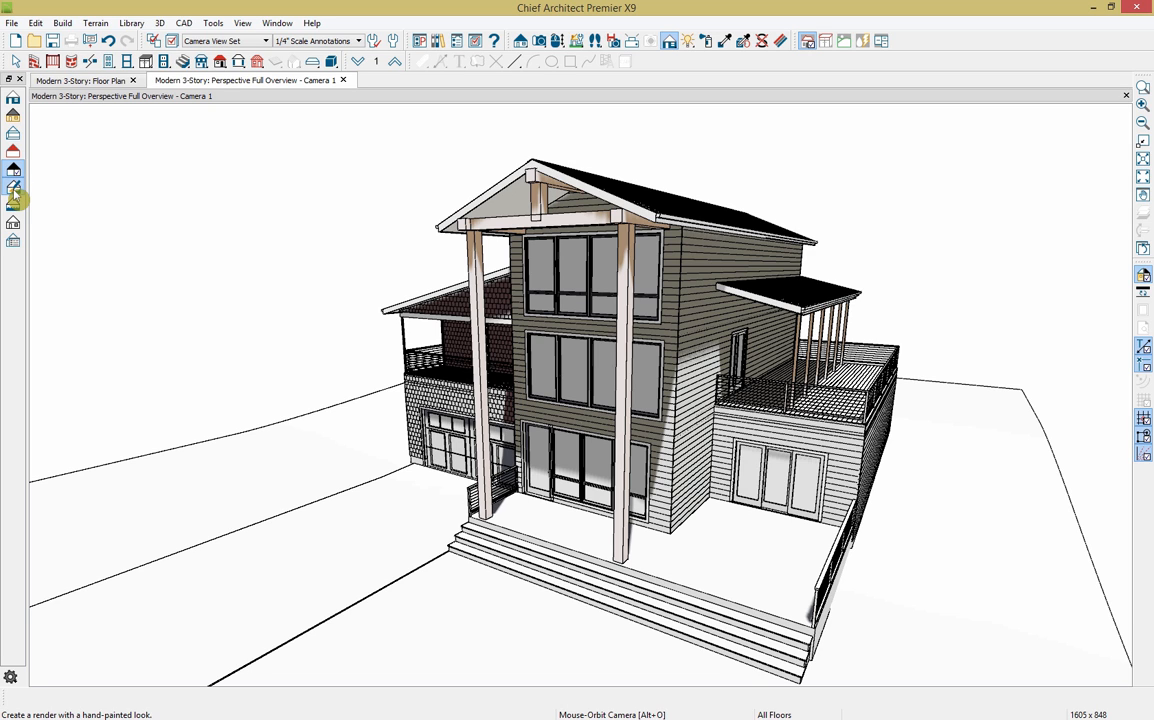
click(14, 193)
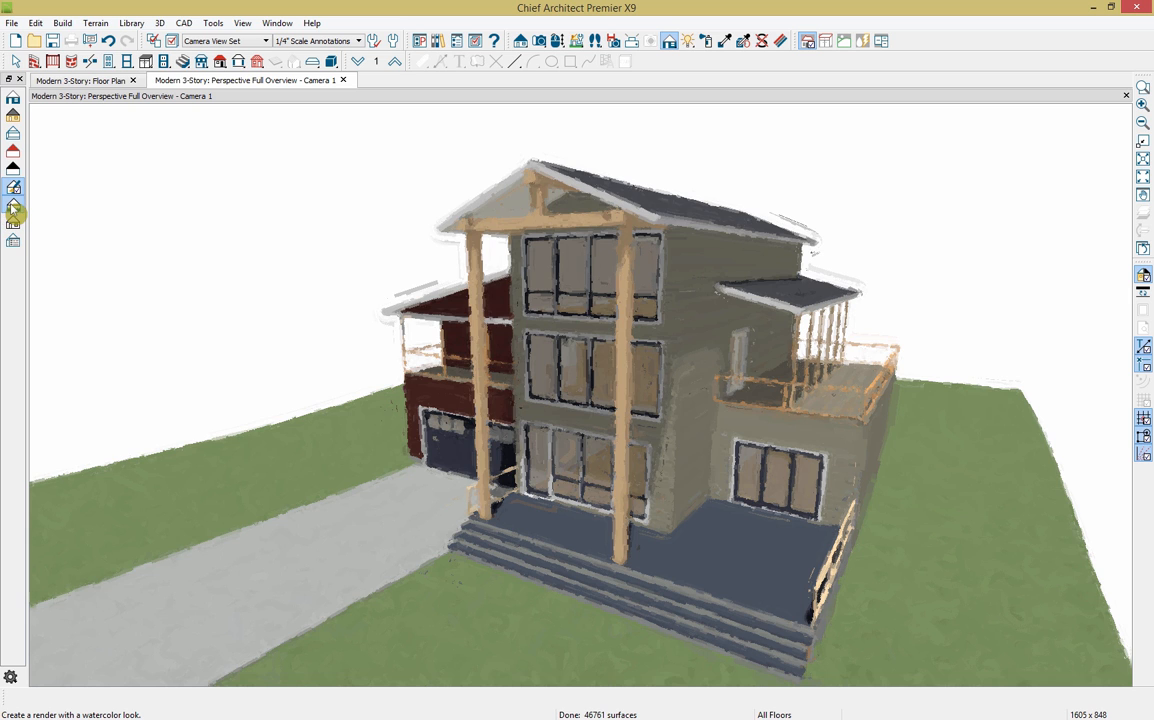
click(14, 211)
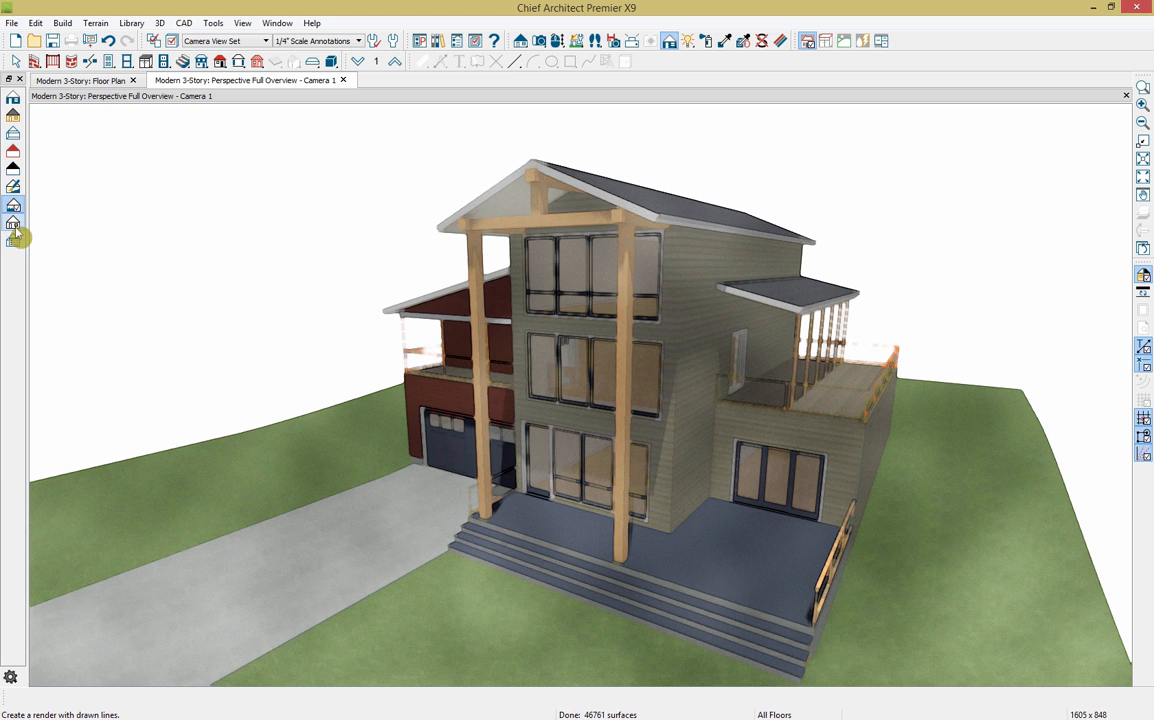
click(14, 223)
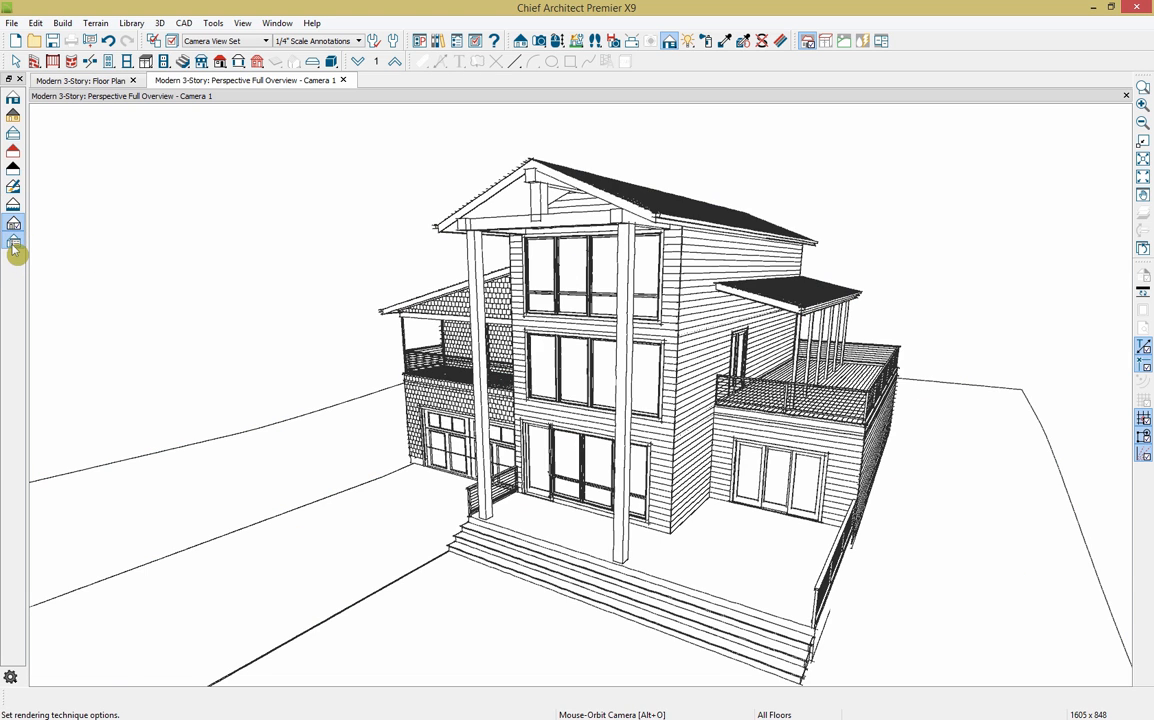
click(14, 249)
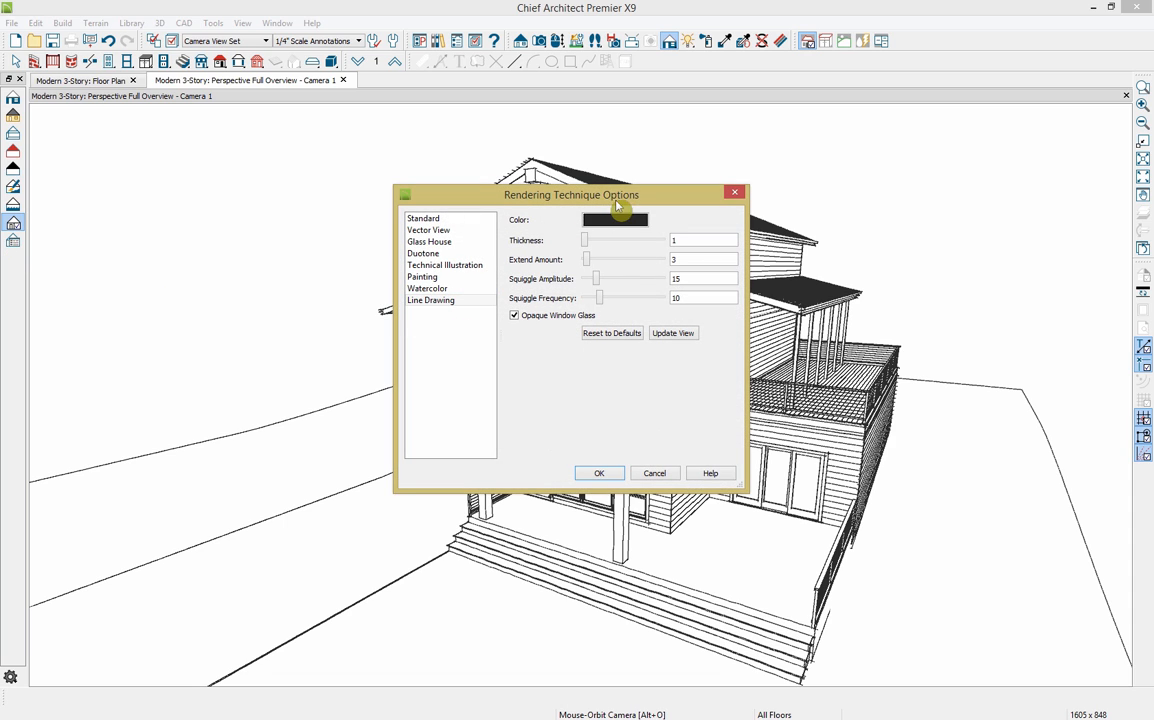
Step: Switch the overview to Watercolor rendering with Line Drawing on Top enabled
click(430, 288)
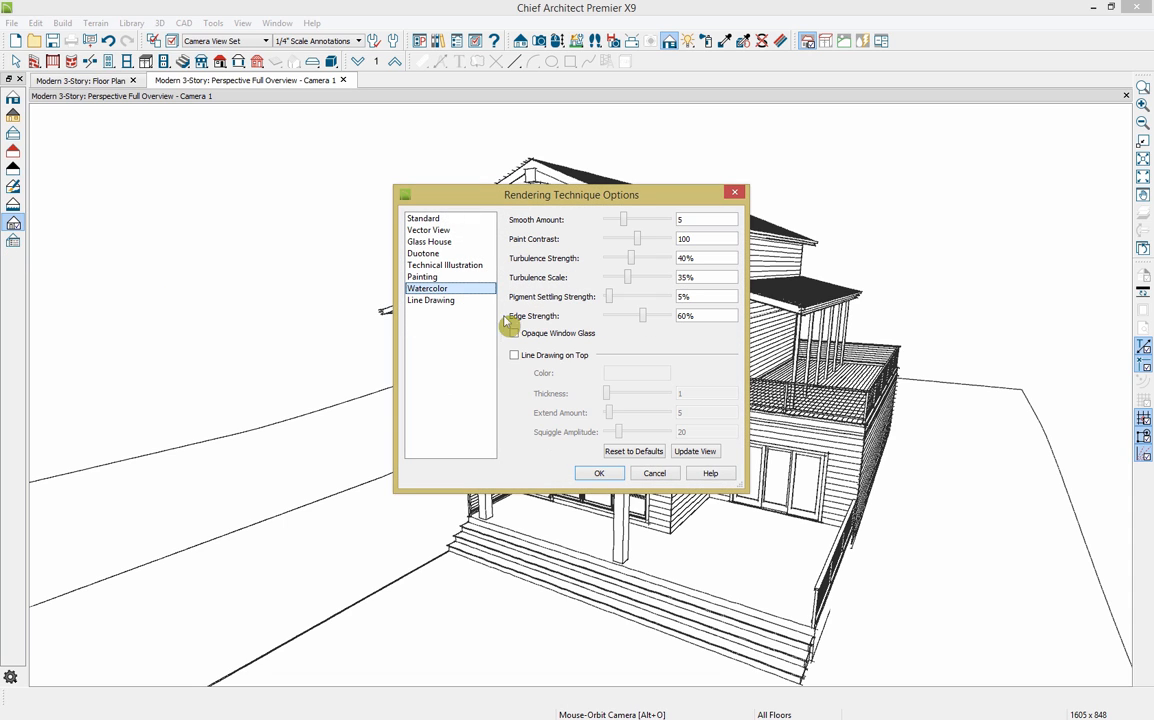
click(546, 358)
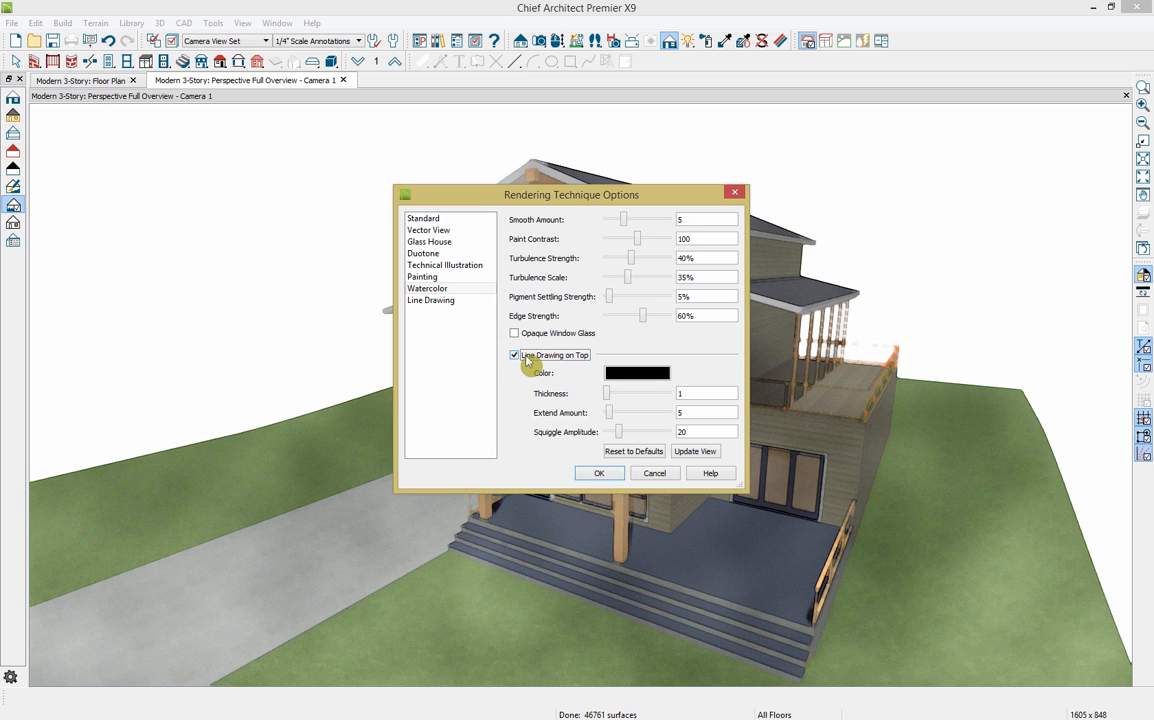
click(600, 475)
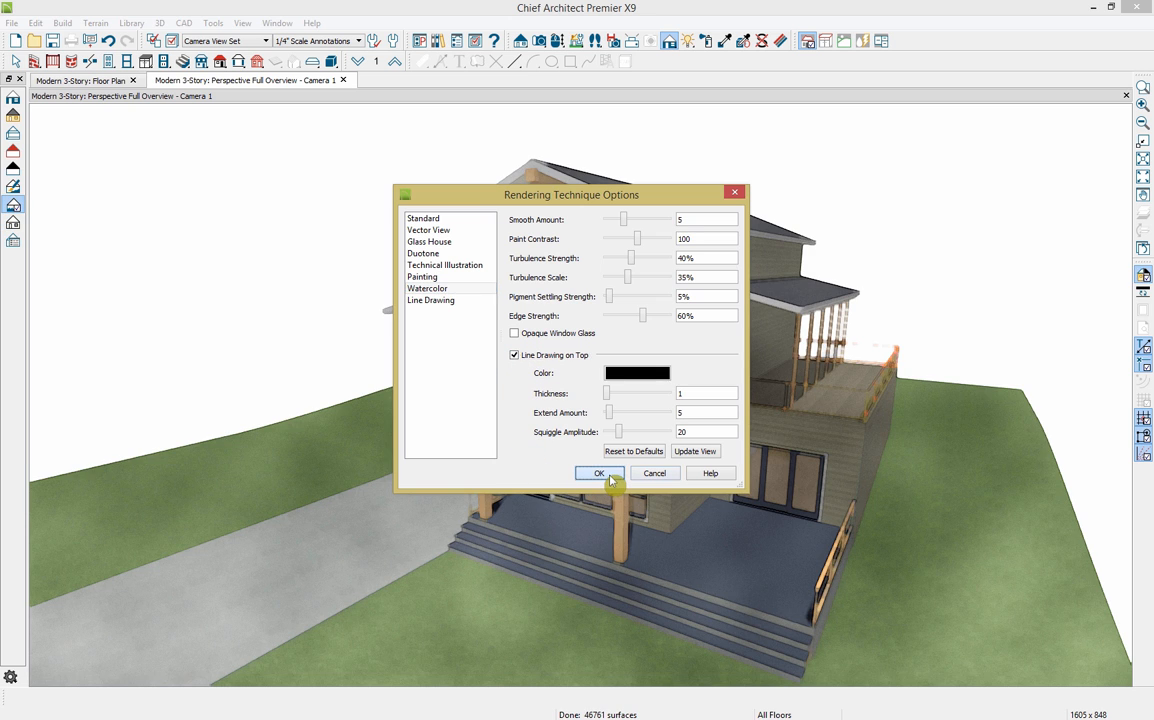
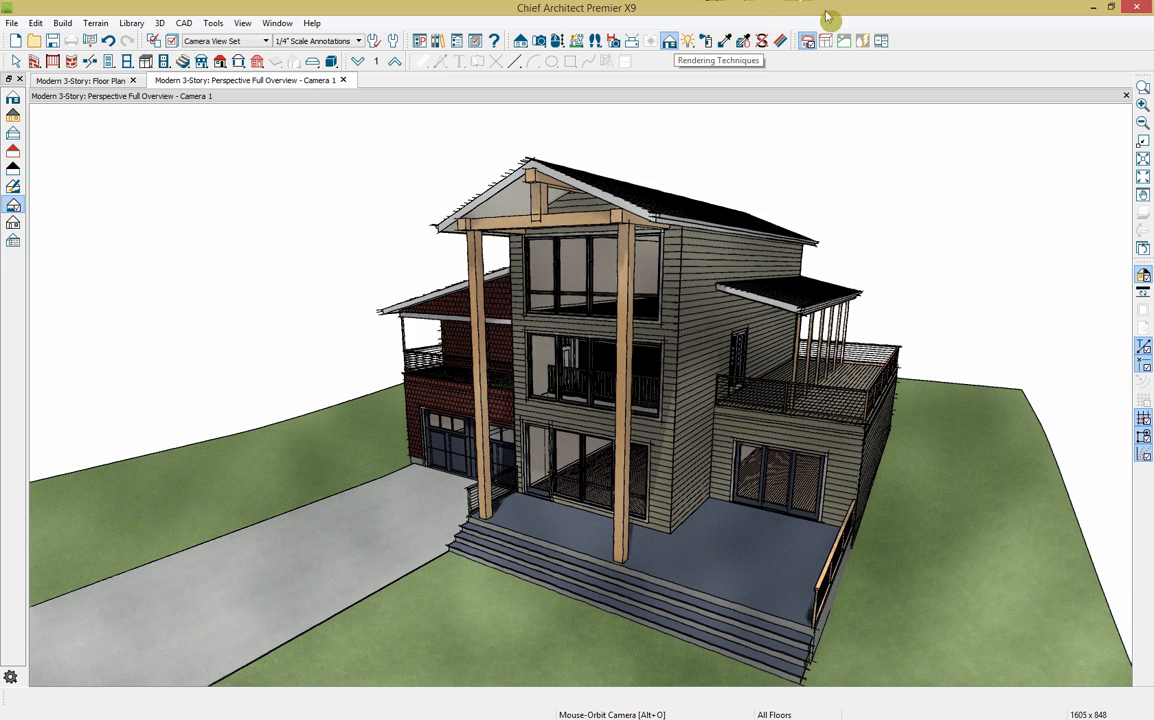
Step: In Chrome, open the Samples Gallery's Projects & Sample Plans section on chiefarchitect.com
click(669, 42)
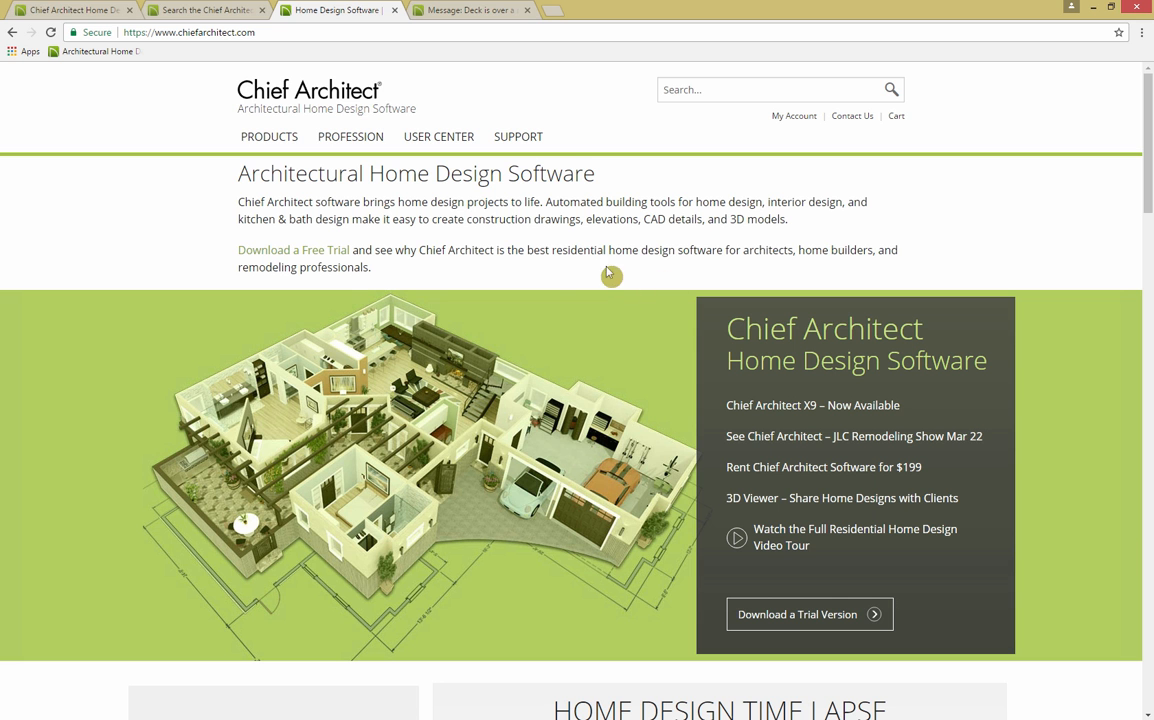
mouse_move(438, 143)
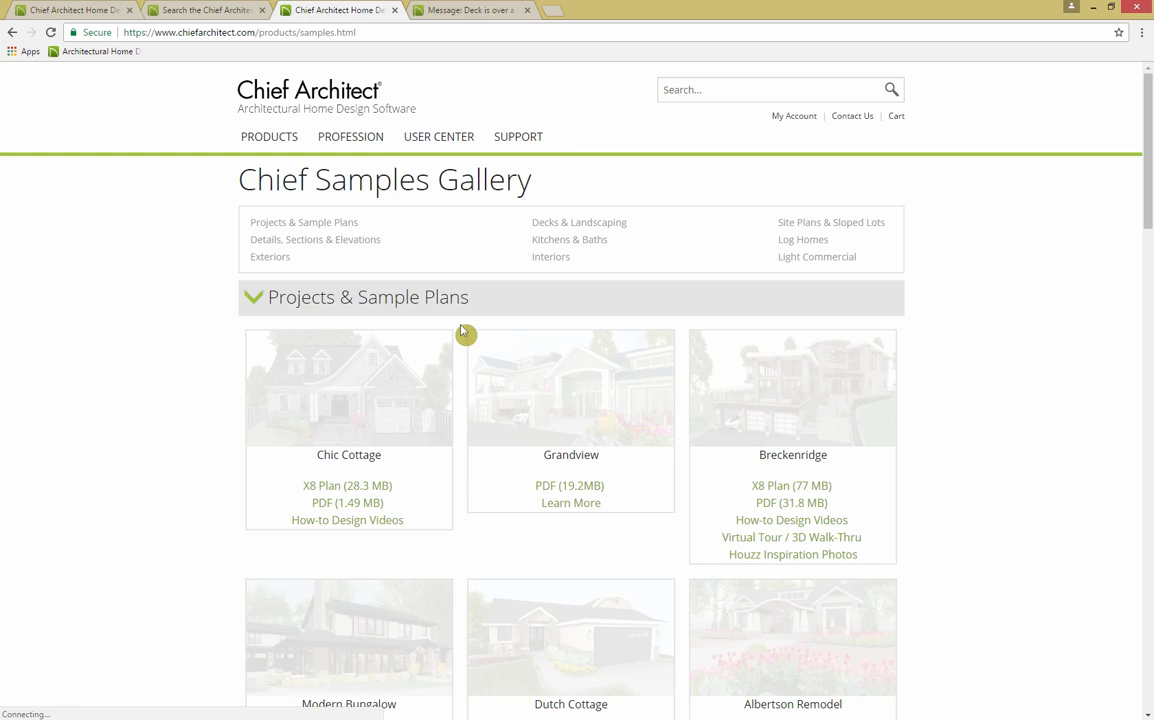
click(522, 408)
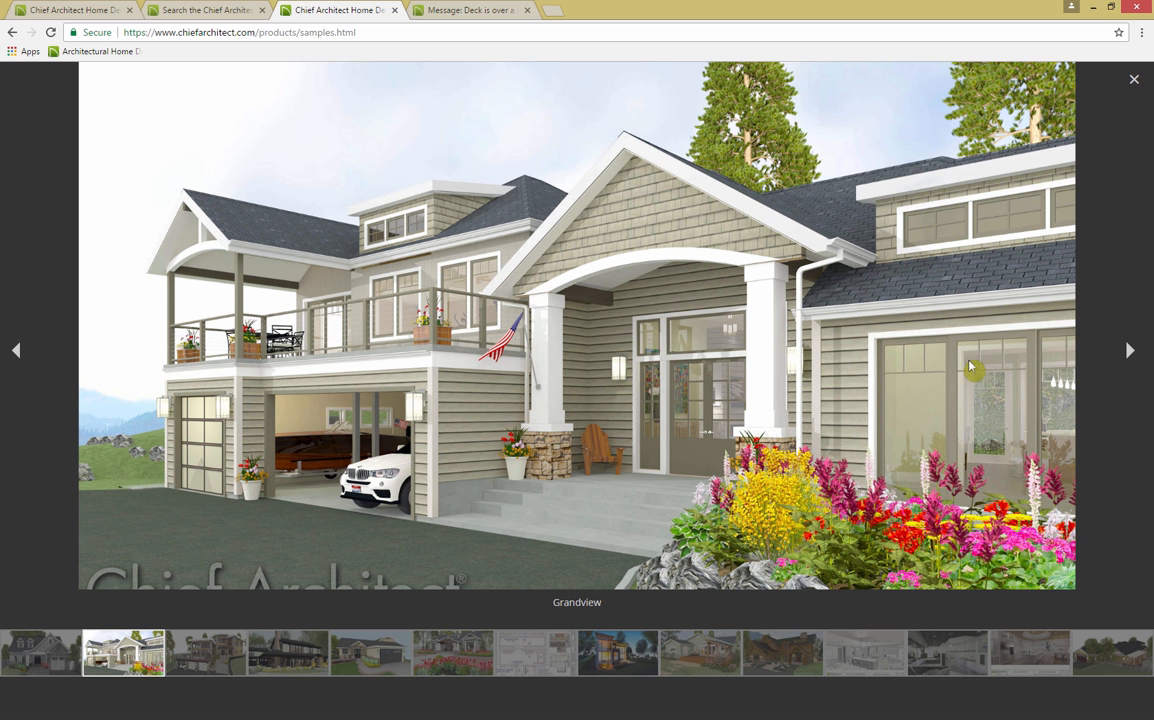
click(627, 670)
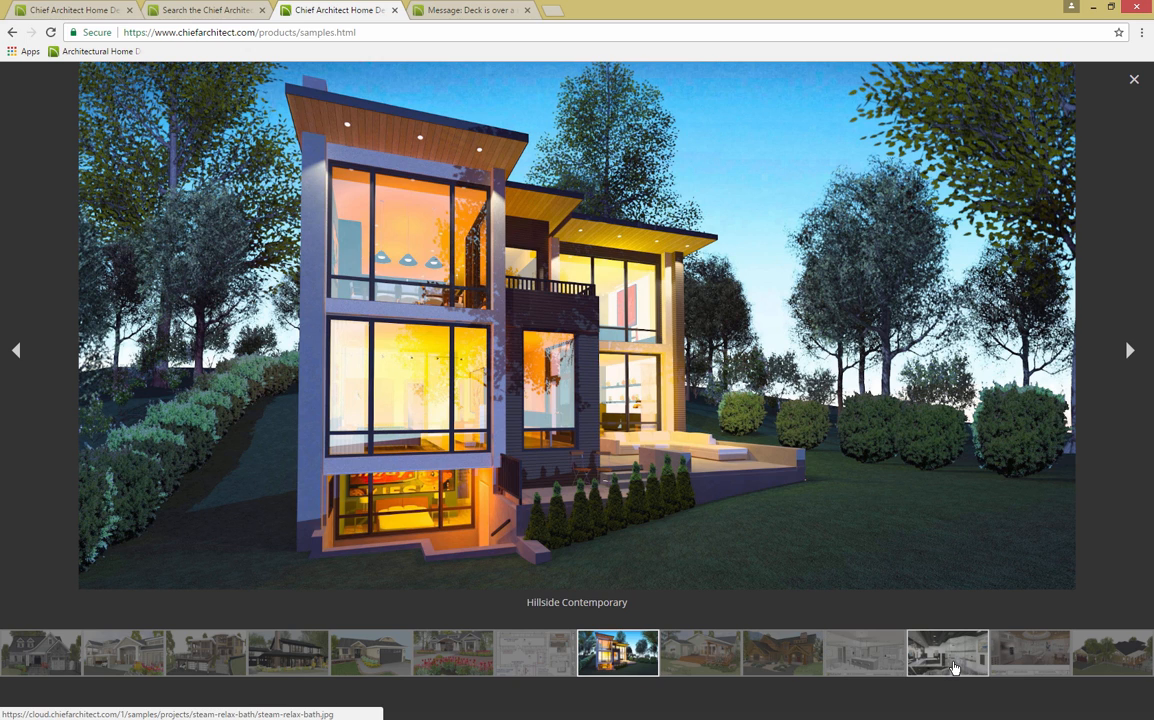
click(716, 669)
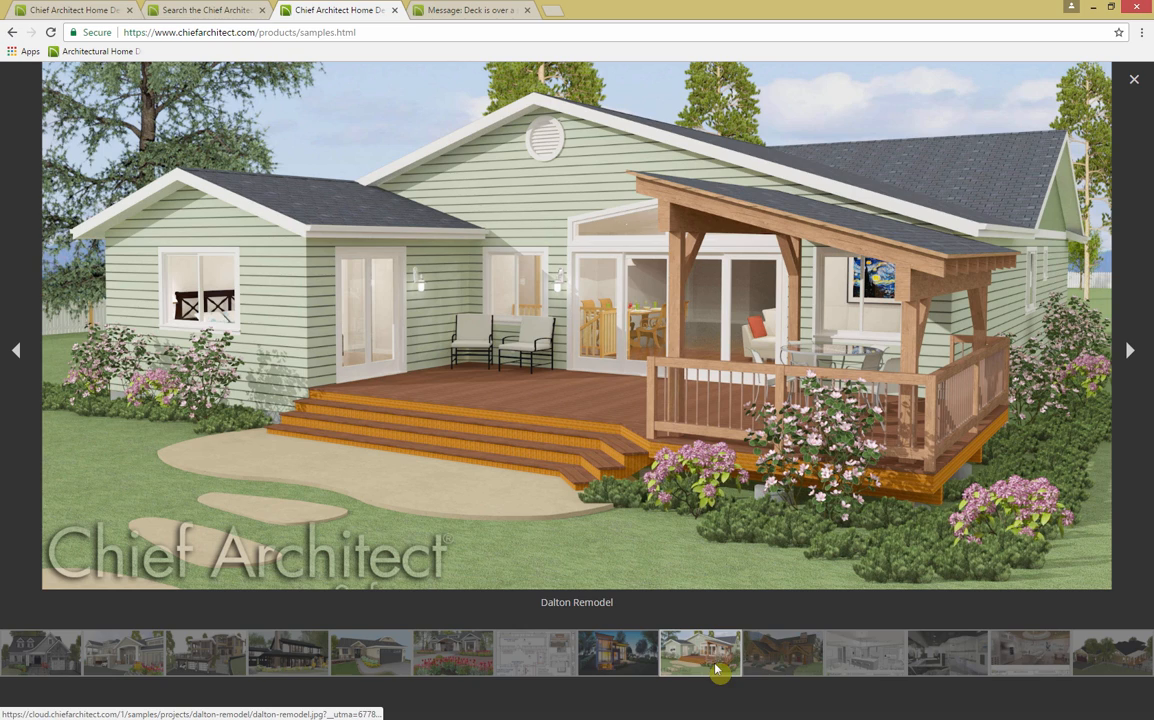
click(1120, 665)
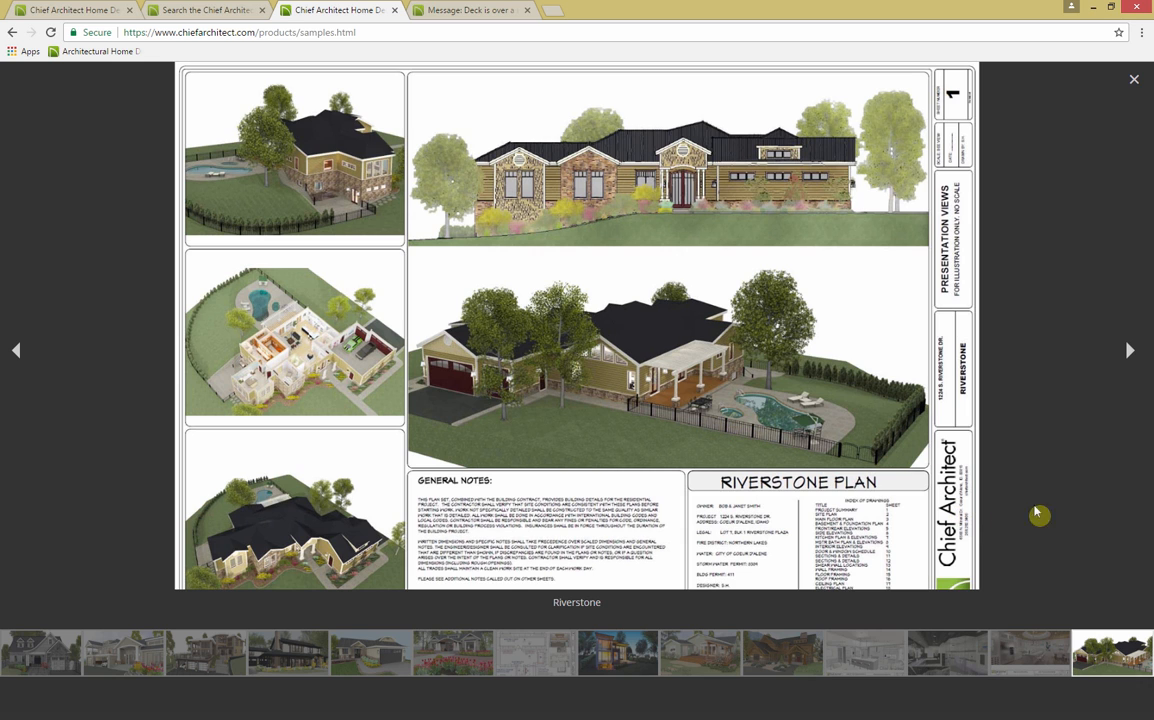
click(1133, 79)
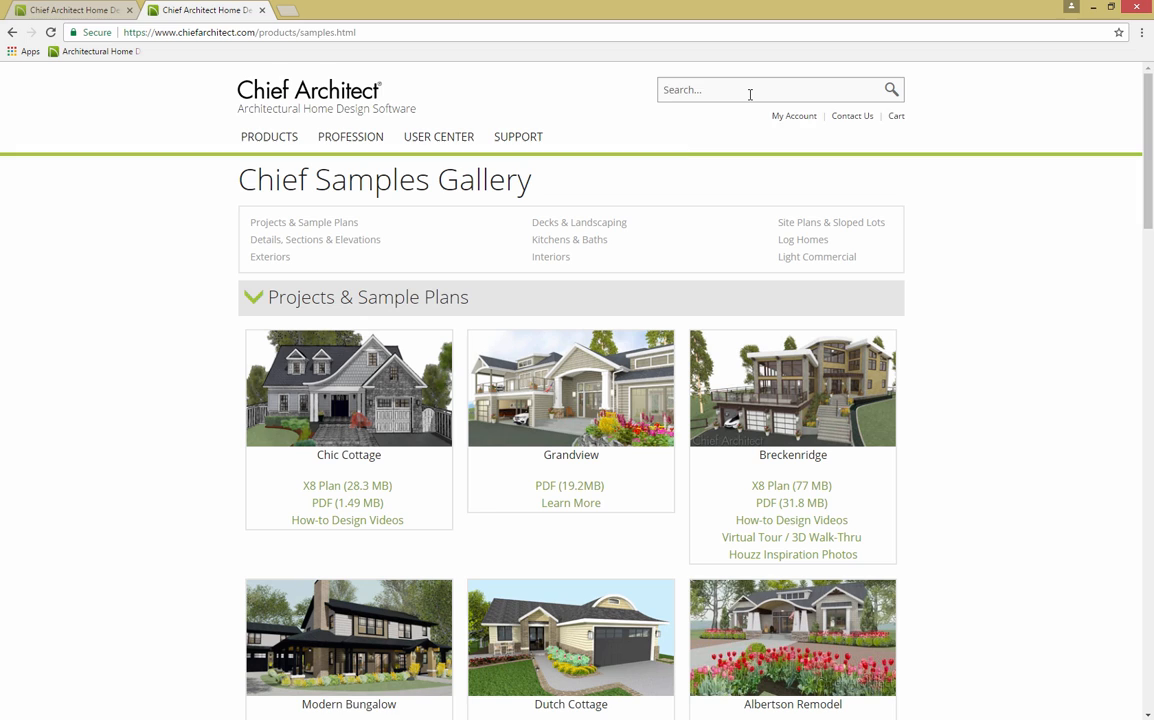
Step: Search the Chief Architect website for '360' and open the 360° Panorama Viewer result
click(750, 94)
text(360)
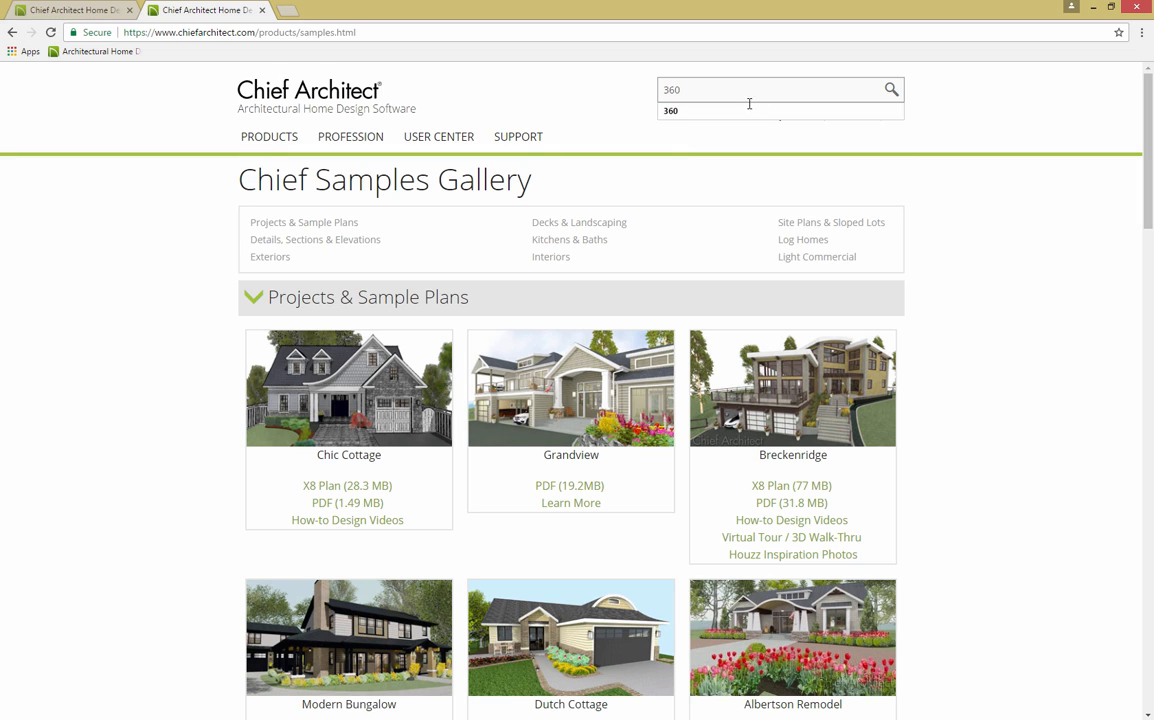
click(749, 109)
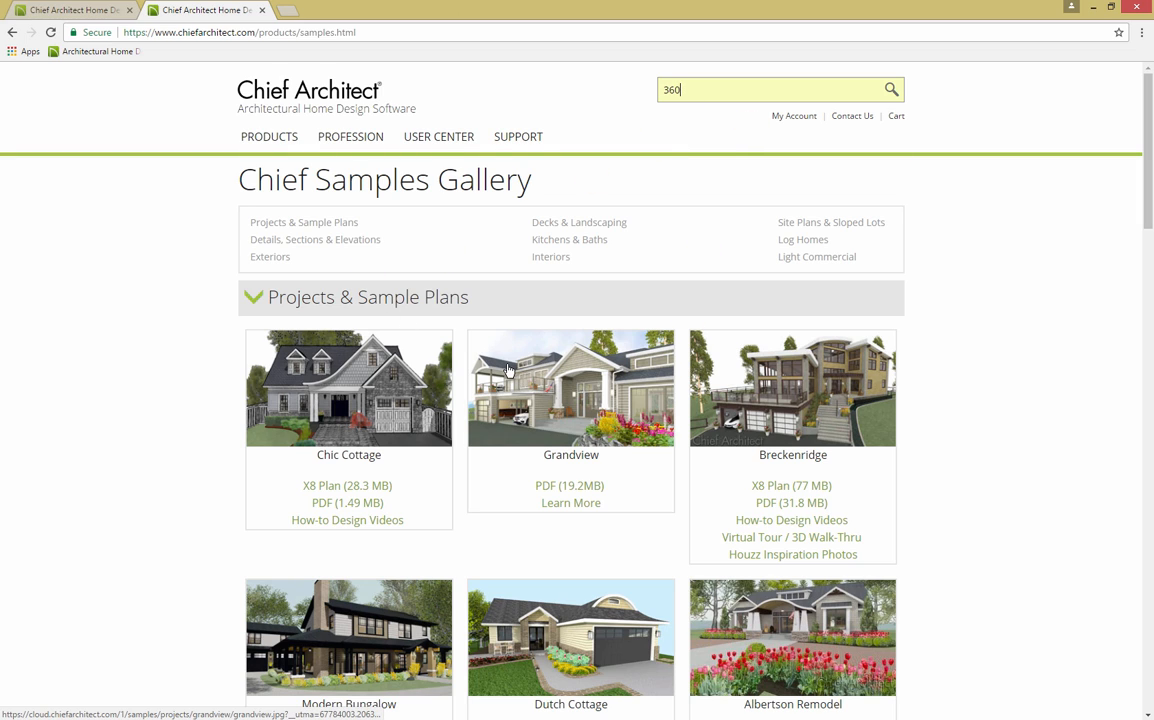
click(889, 91)
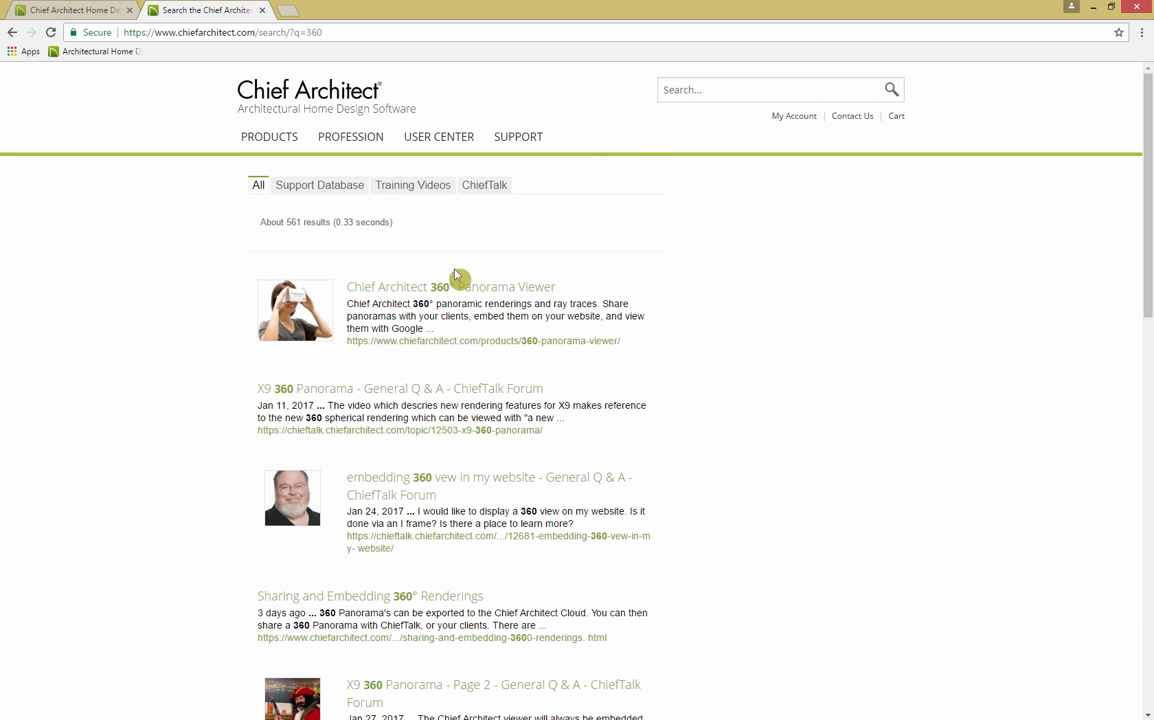
click(458, 279)
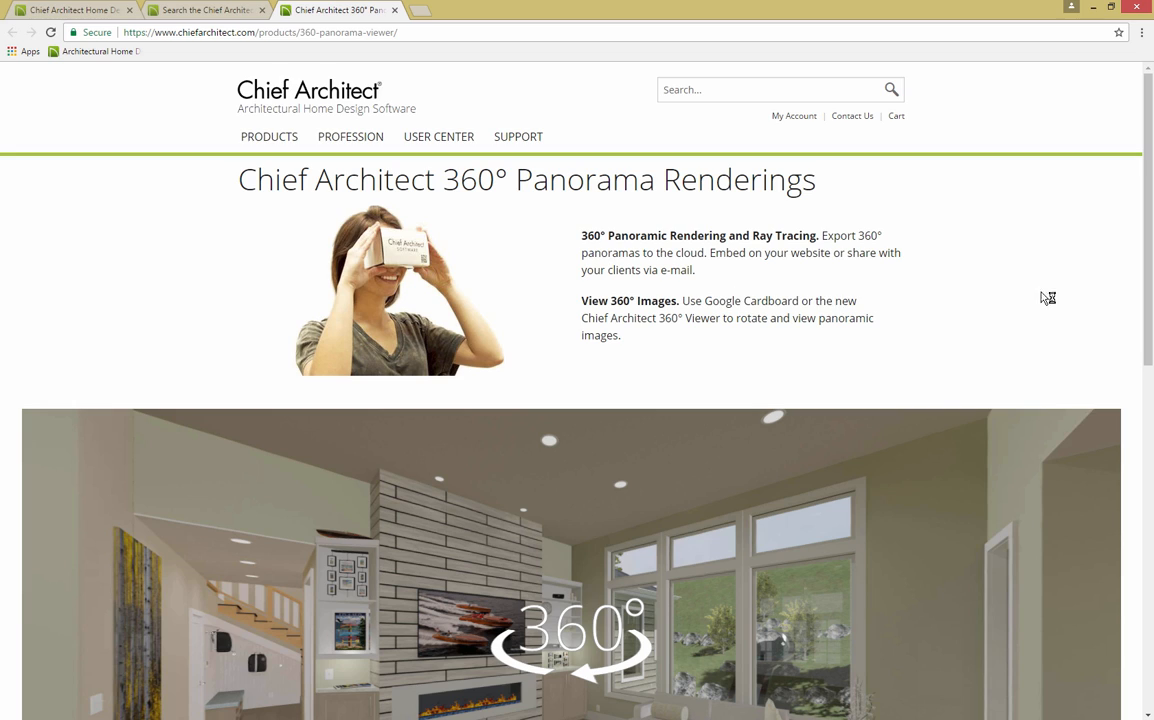
Step: Rotate the 360° panorama to face the white French doors and sliding barn doors
scroll(1120, 340, down, 3)
drag(1136, 355, 1126, 389)
drag(541, 456, 1043, 495)
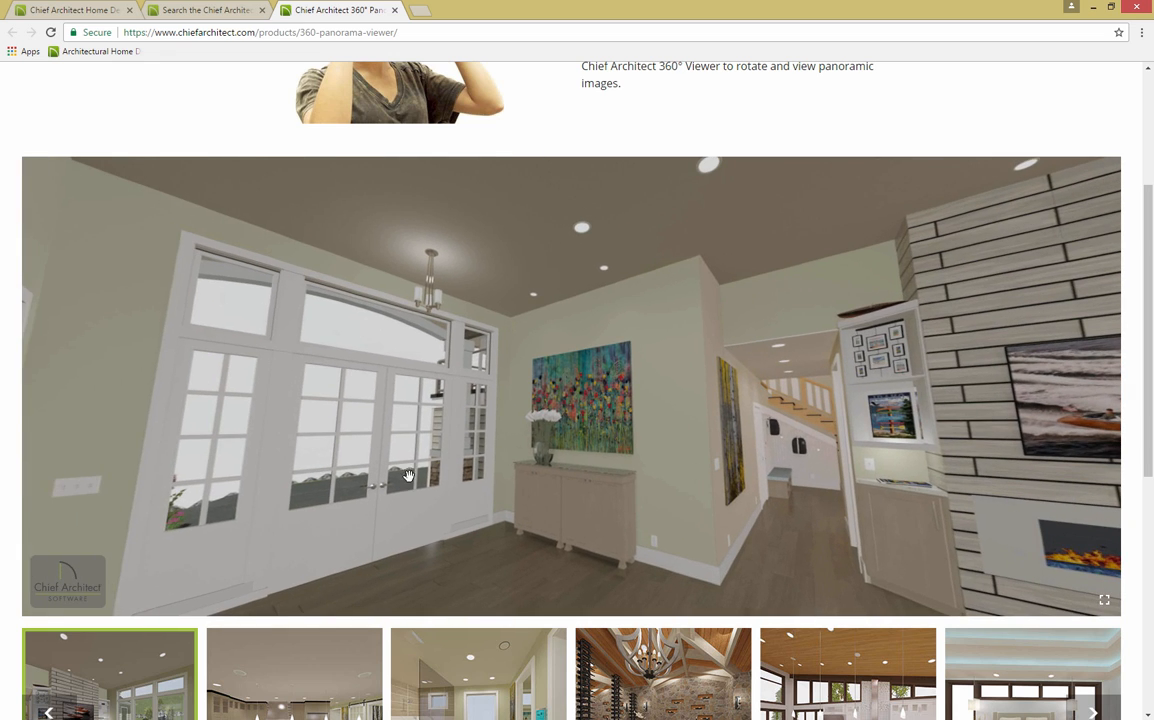
mouse_move(408, 476)
mouse_down()
mouse_move(544, 371)
mouse_move(759, 444)
mouse_move(721, 469)
mouse_up()
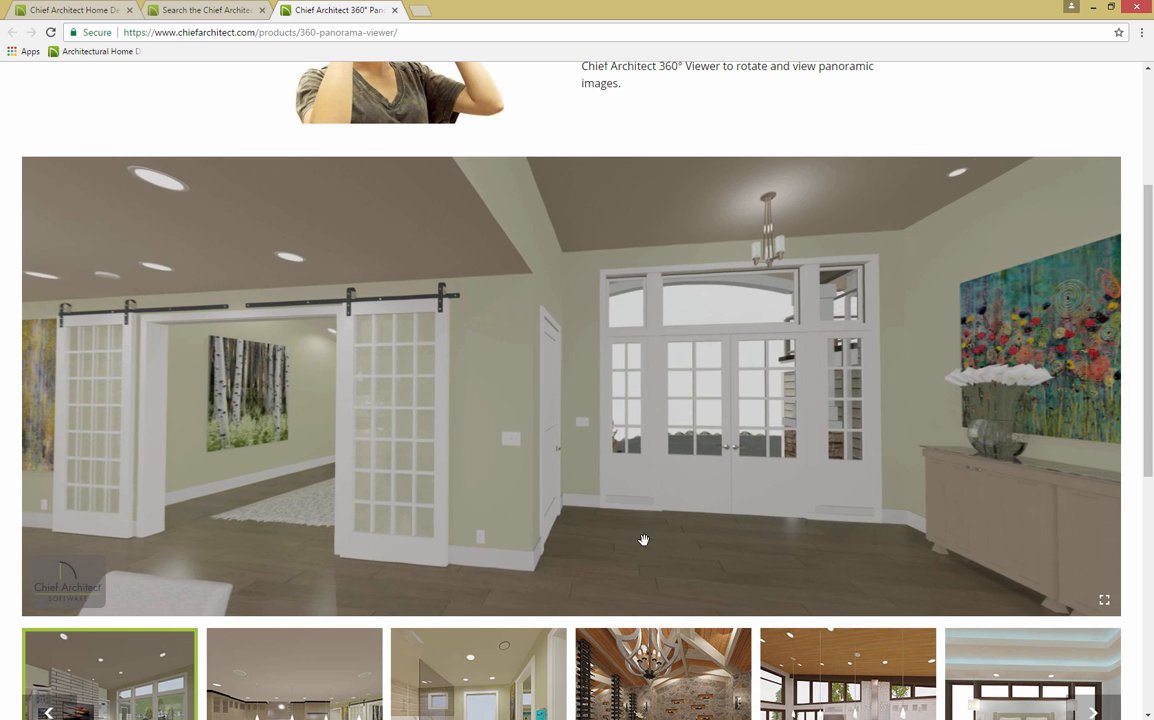
scroll(1135, 650, up, 2)
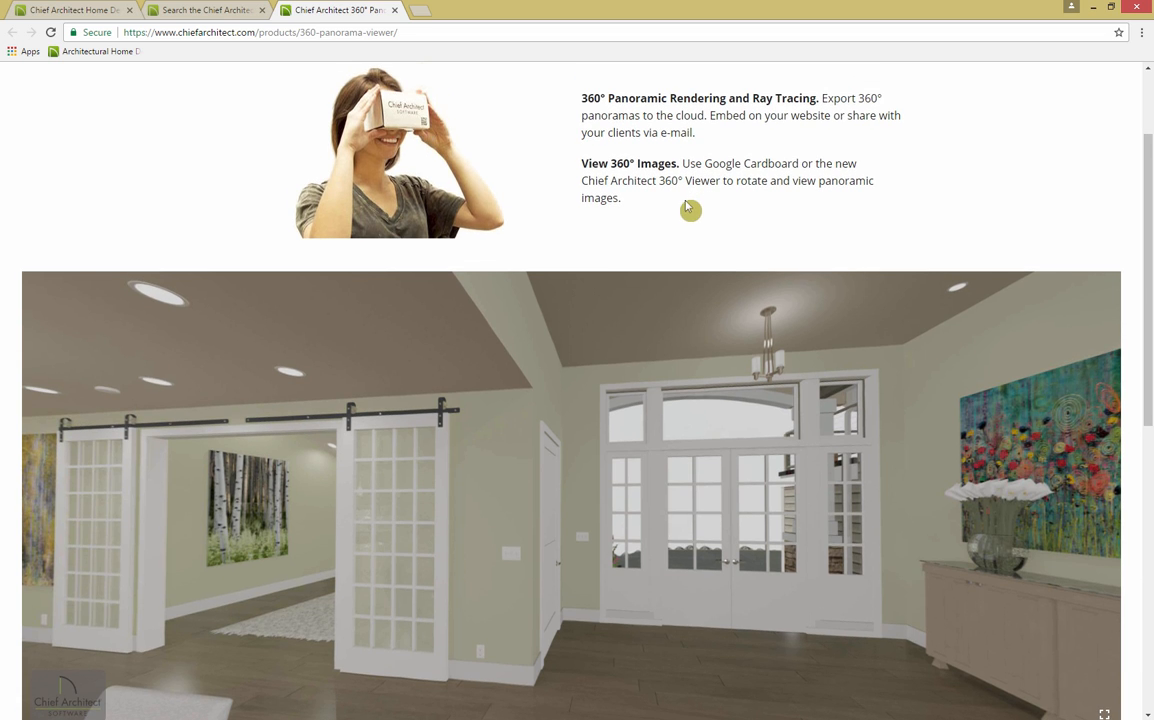
scroll(1136, 416, down, 6)
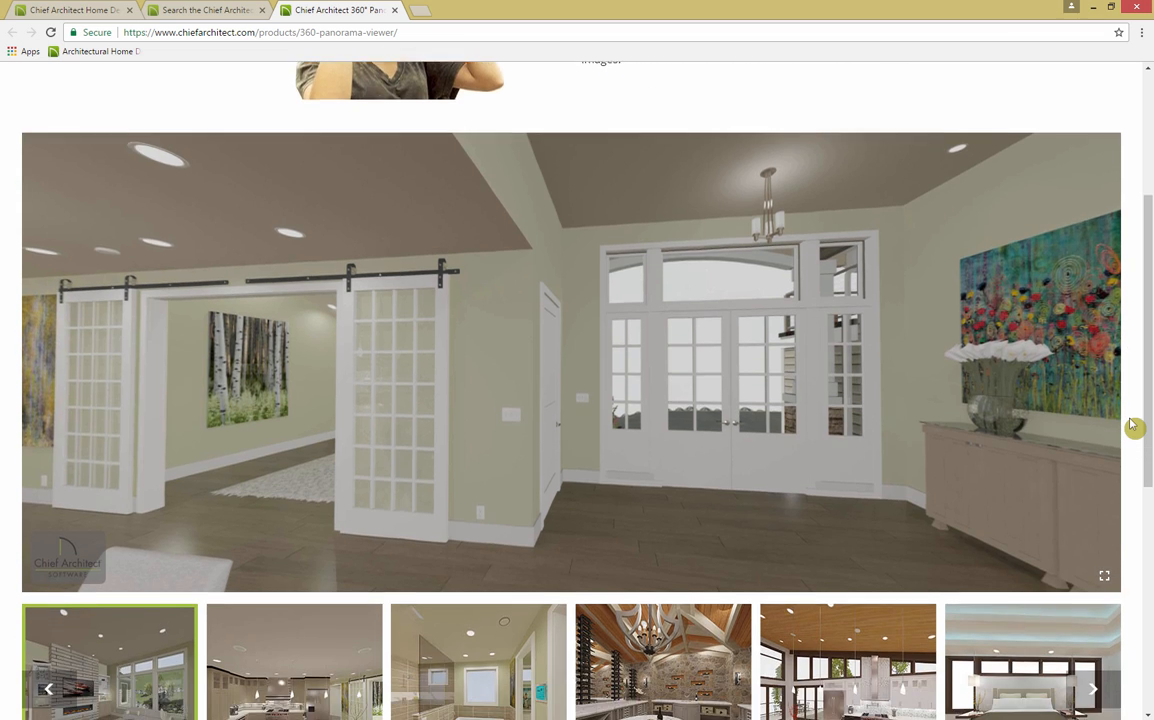
scroll(1133, 425, down, 2)
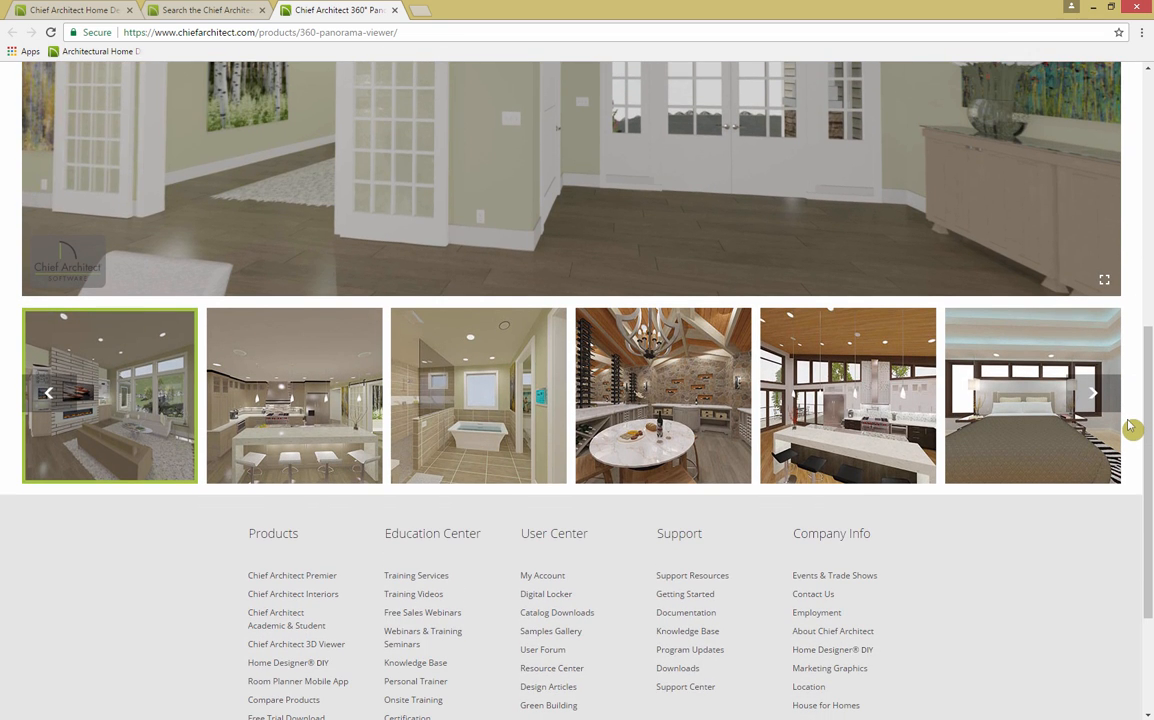
scroll(1130, 427, up, 3)
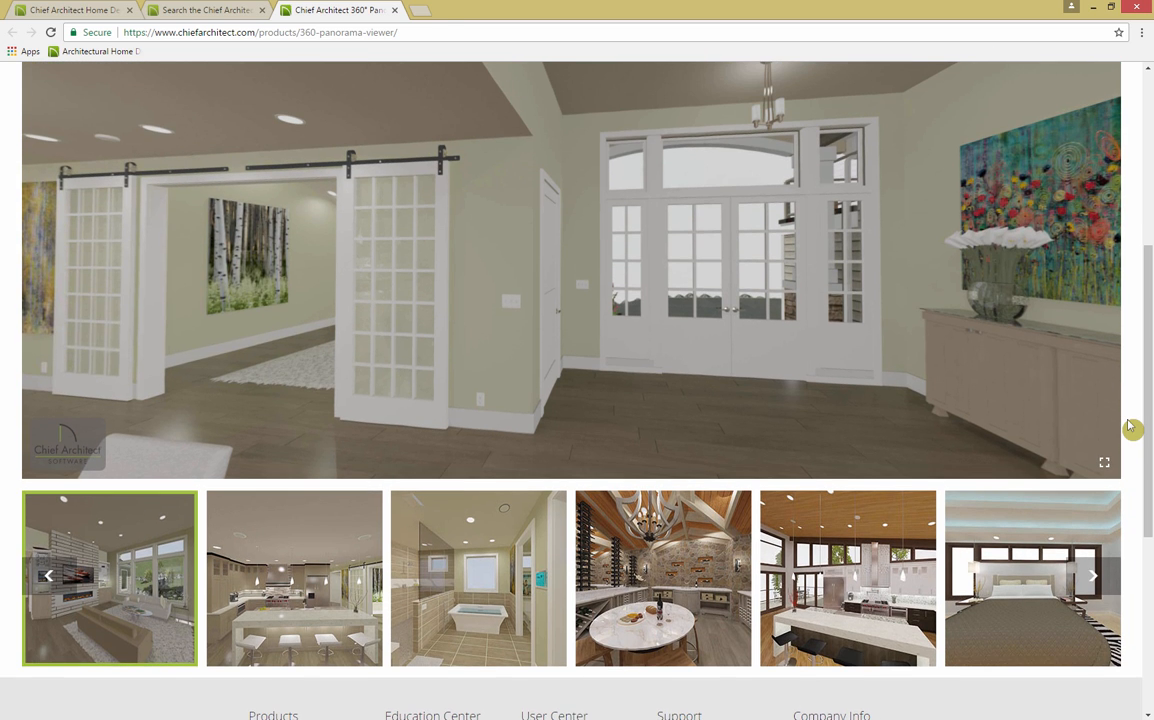
scroll(1130, 427, up, 6)
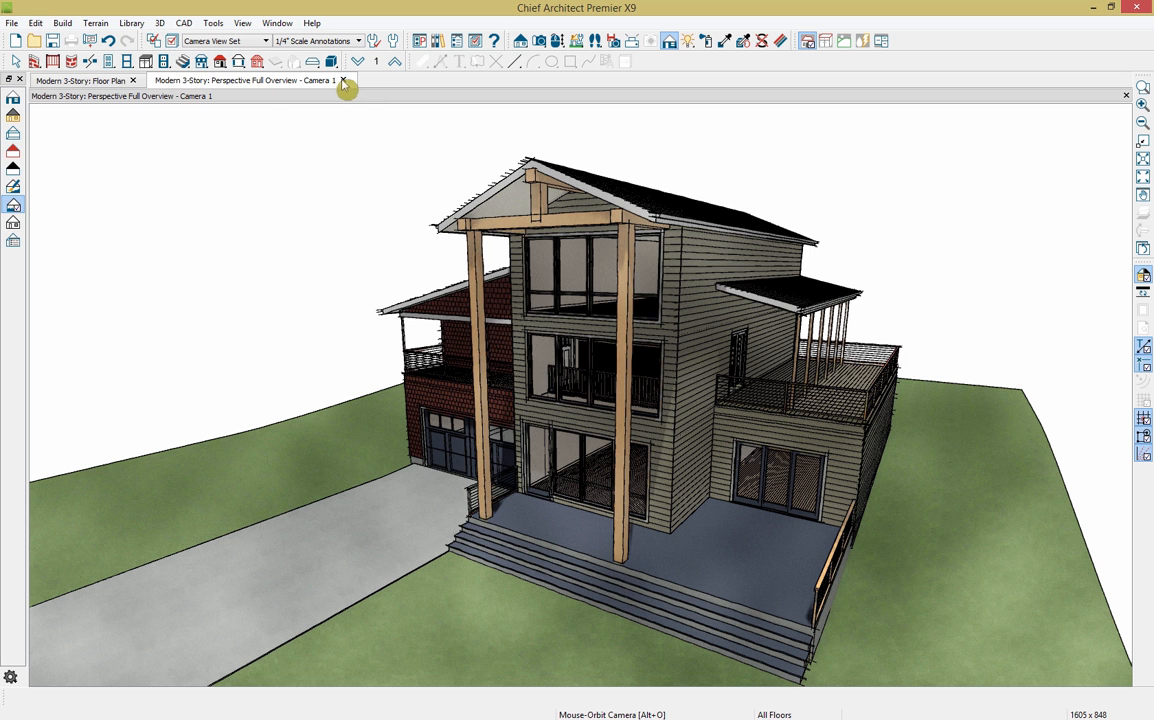
Step: On the Floor Plan, delete the door schedule and the terrain perimeter with its contours
click(95, 84)
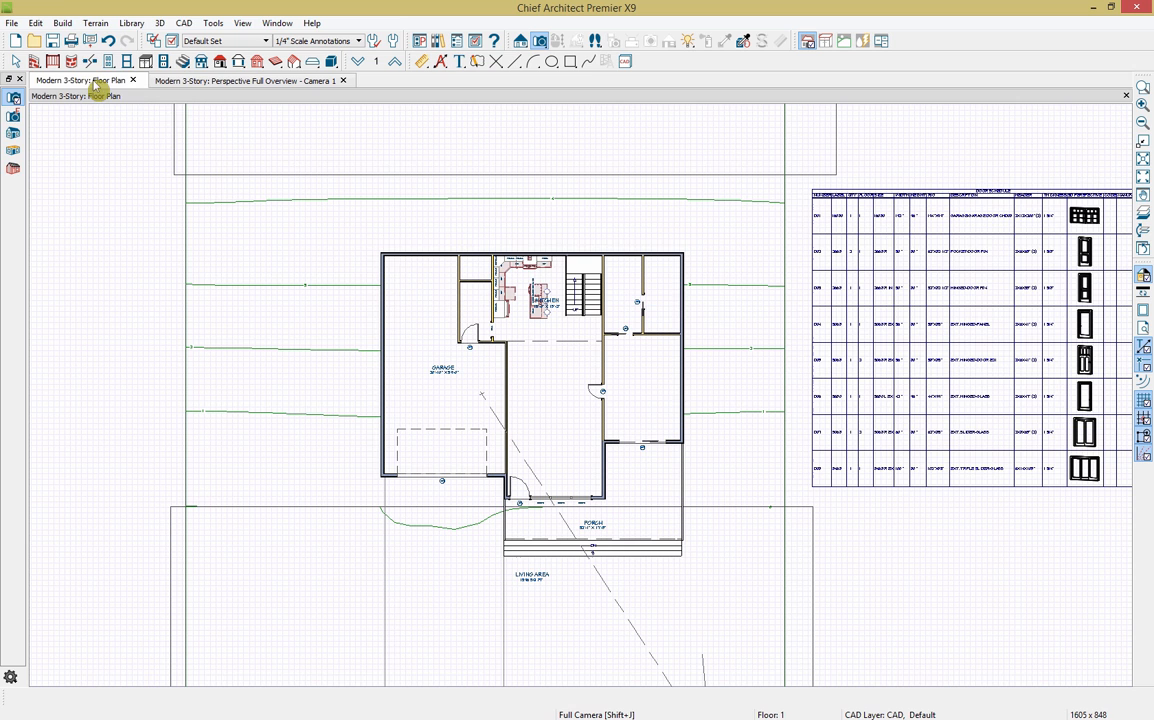
click(812, 306)
key(Delete)
click(785, 262)
key(Delete)
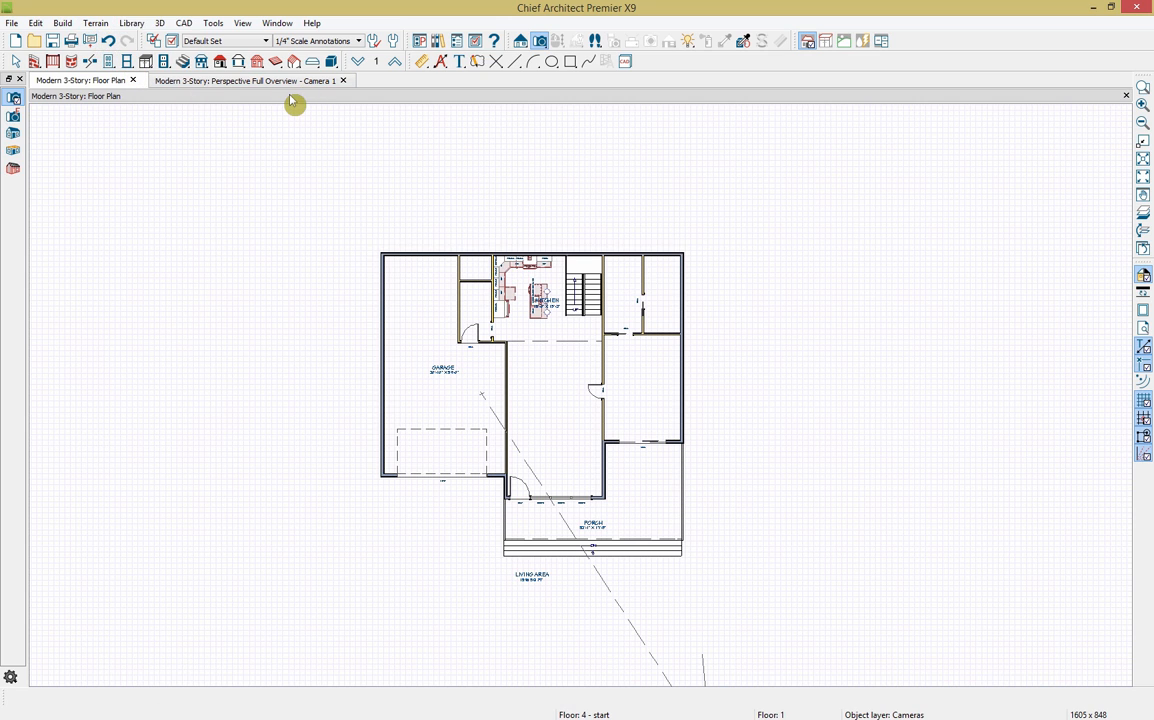
Step: Generate Auto Exterior Dimensions around the house, showing 54' by 44'
click(441, 62)
click(13, 115)
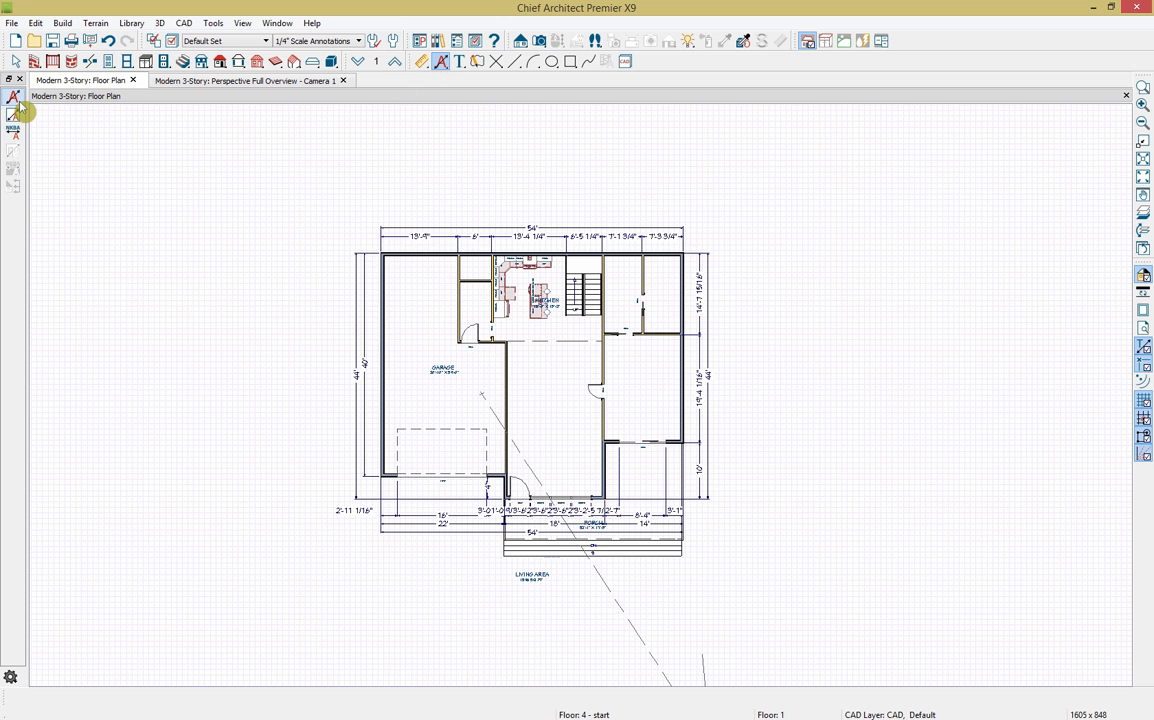
scroll(647, 545, up, 3)
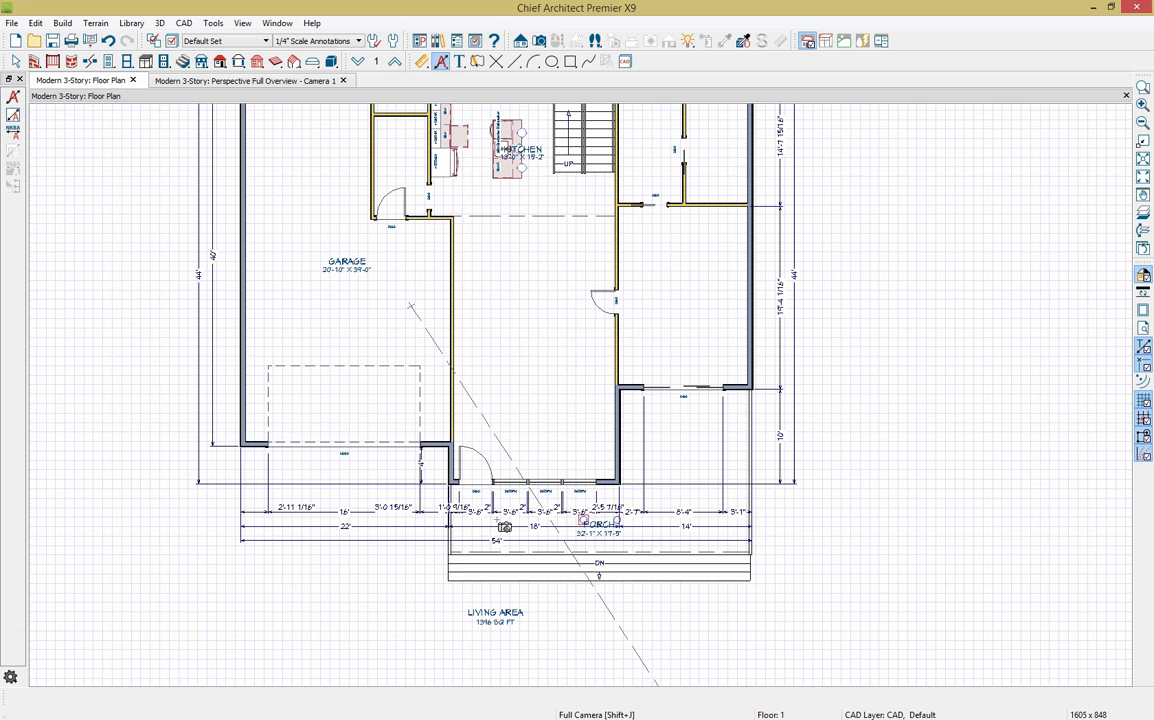
Step: Remove extension lines from the porch dimension string, merging it into 3'-8" and 10'-10" spans
click(440, 514)
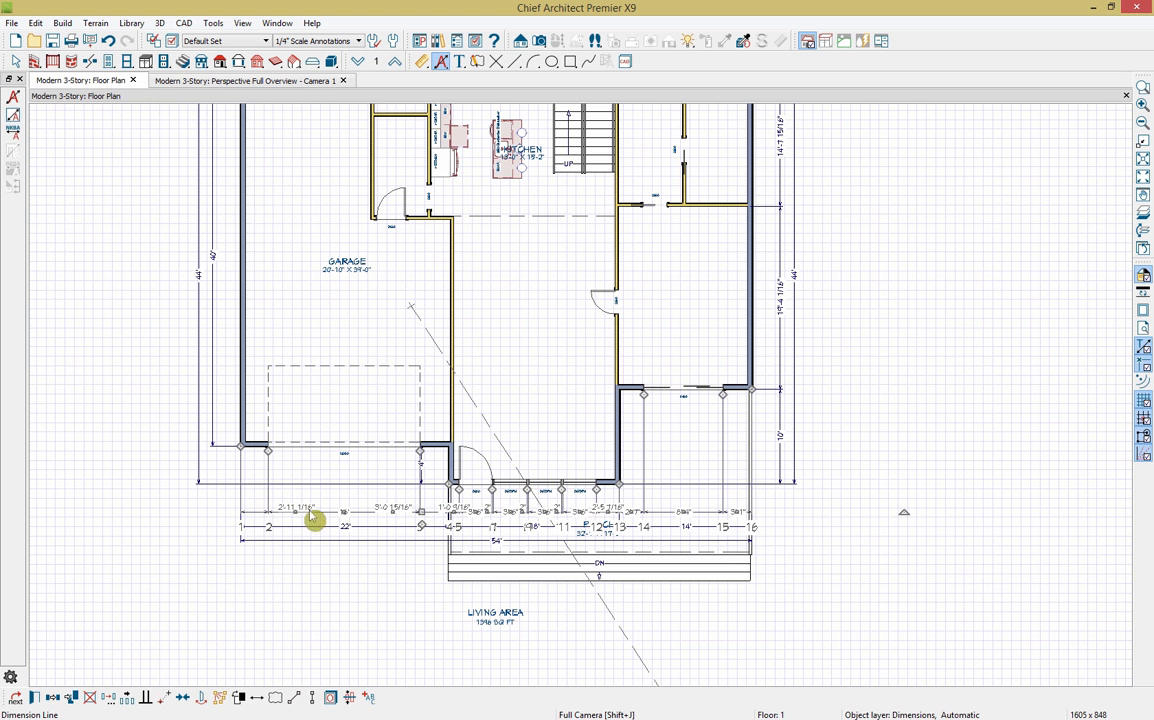
scroll(505, 527, up, 1)
scroll(505, 527, up, 2)
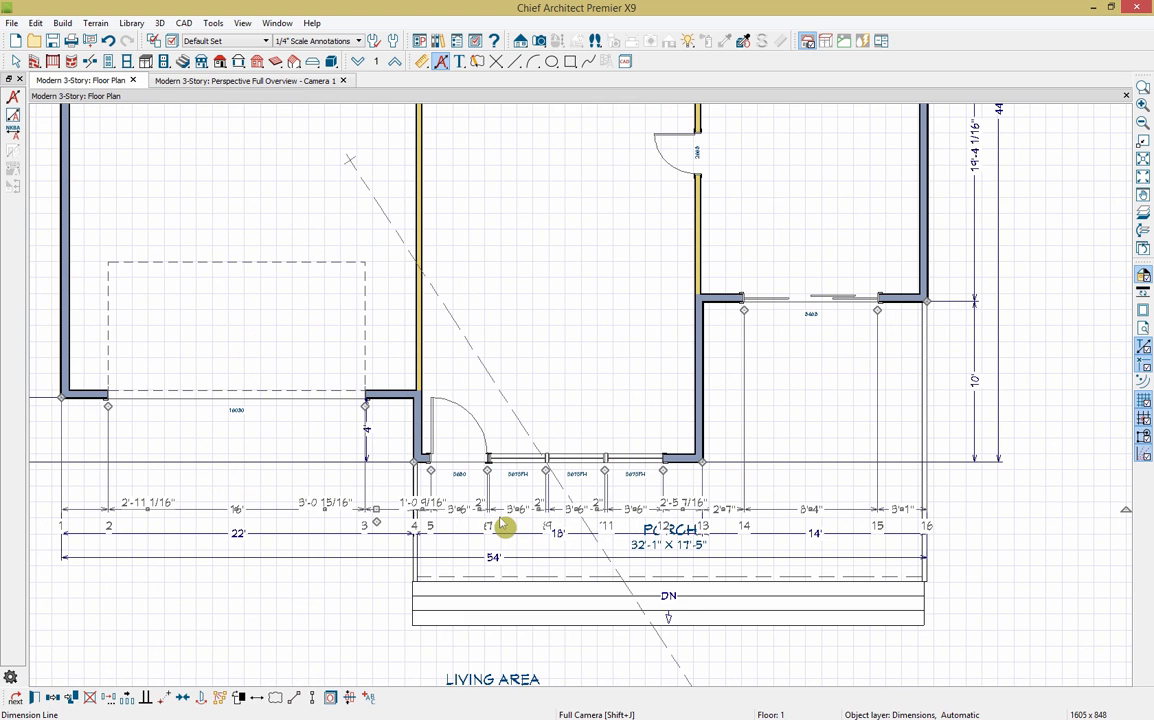
scroll(505, 527, up, 2)
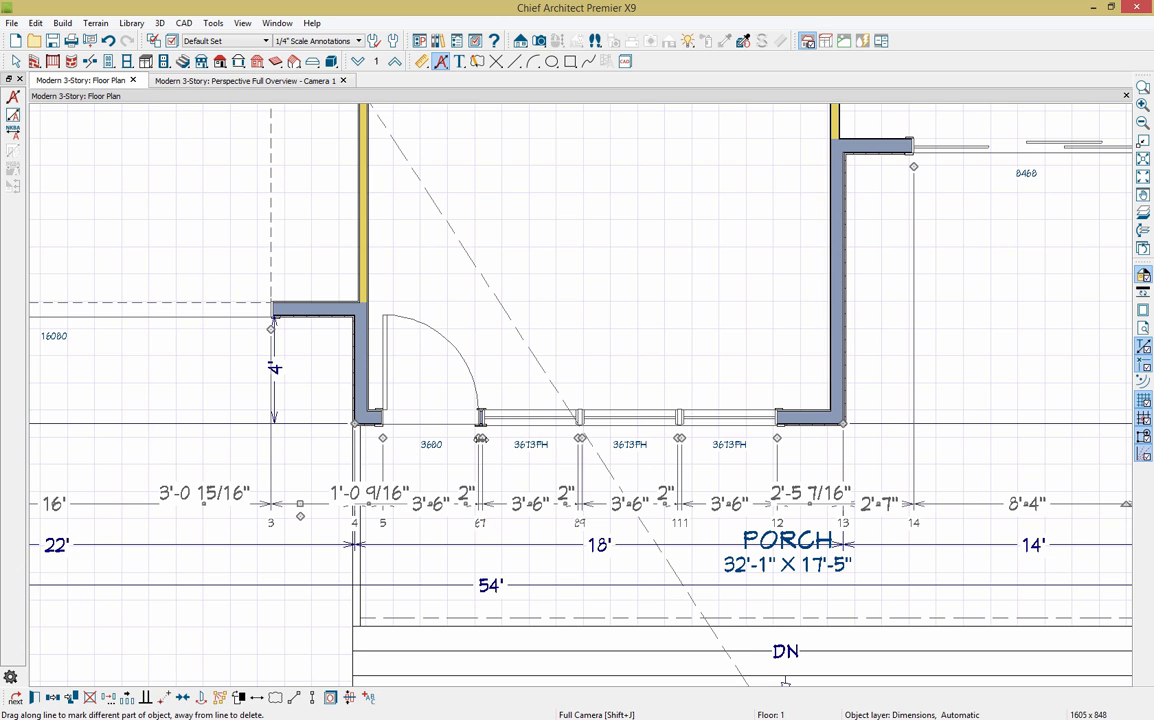
mouse_move(485, 438)
mouse_down()
mouse_move(487, 353)
mouse_move(499, 338)
mouse_up()
drag(579, 437, 593, 357)
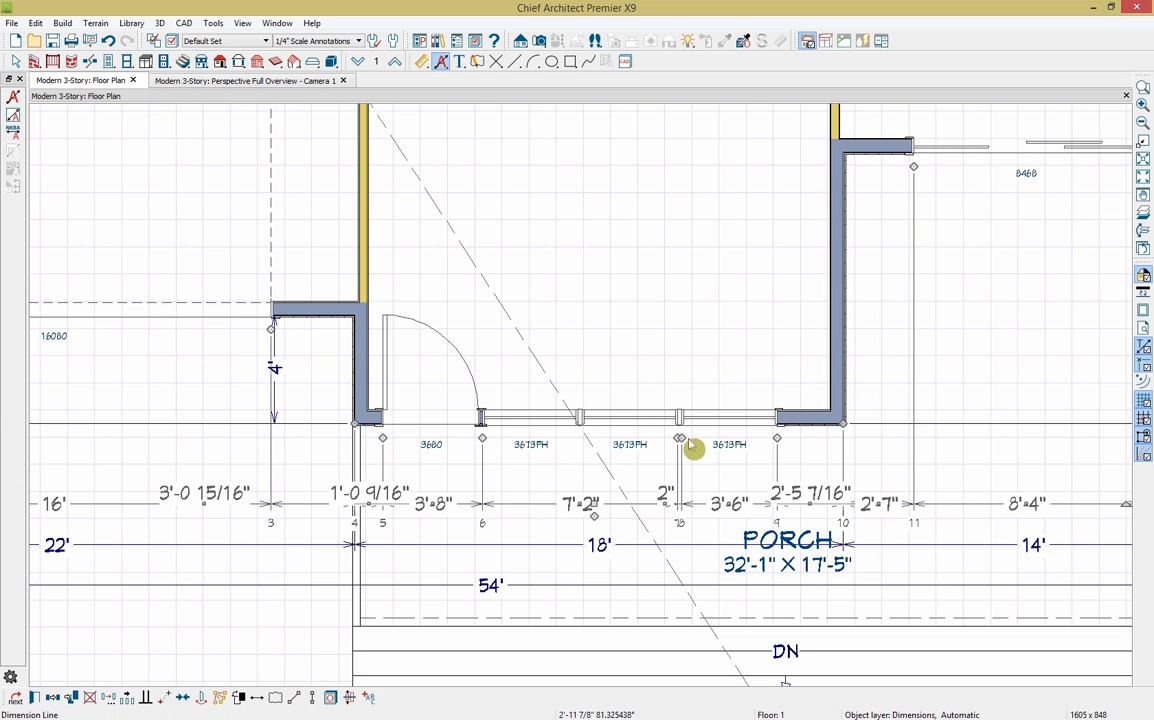
drag(680, 432, 679, 332)
drag(680, 430, 688, 360)
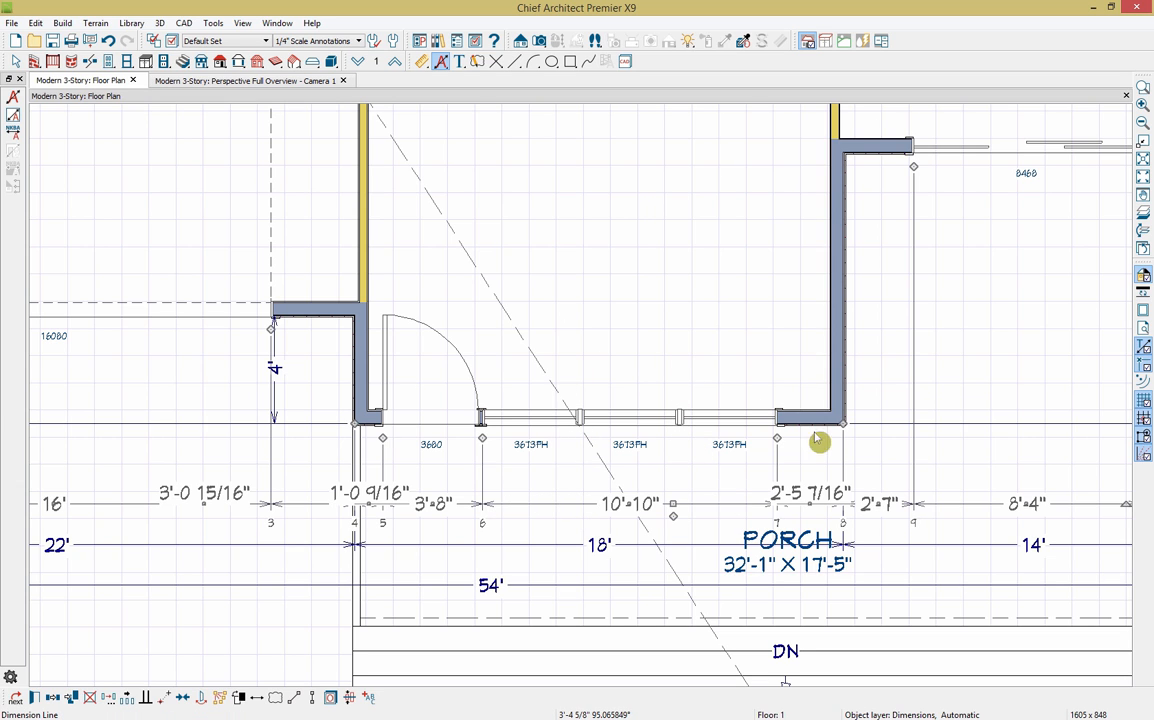
Step: Select the PORCH room label on the floor plan
click(797, 571)
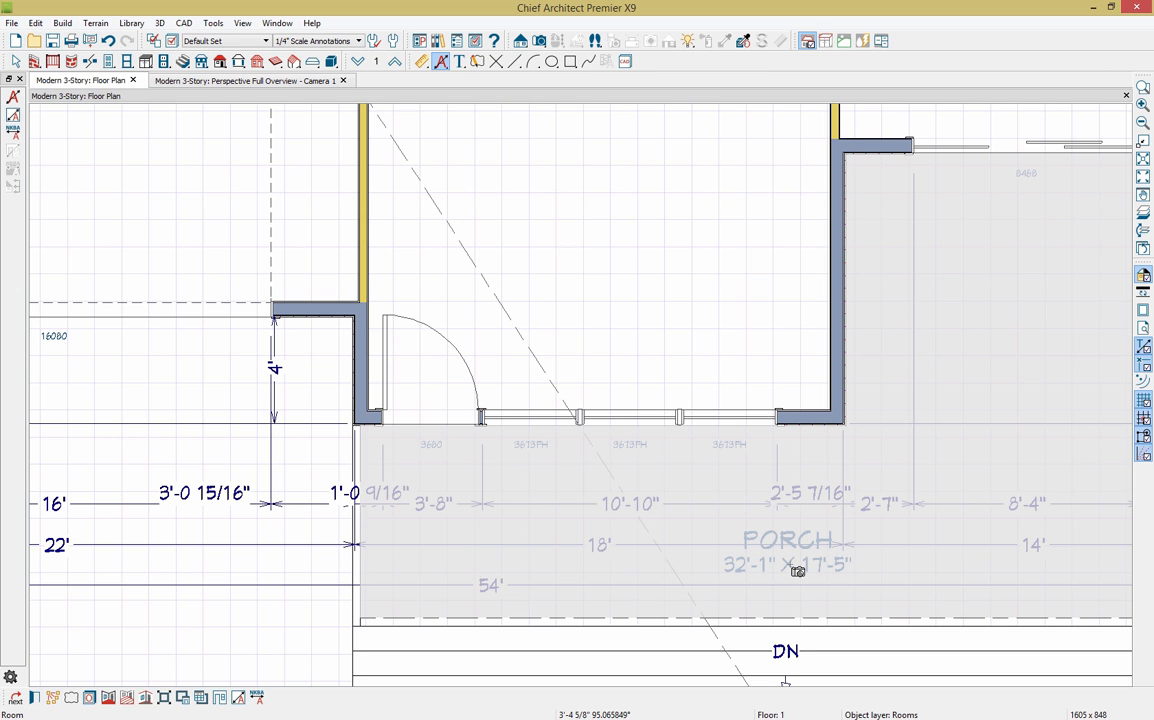
click(797, 571)
click(790, 545)
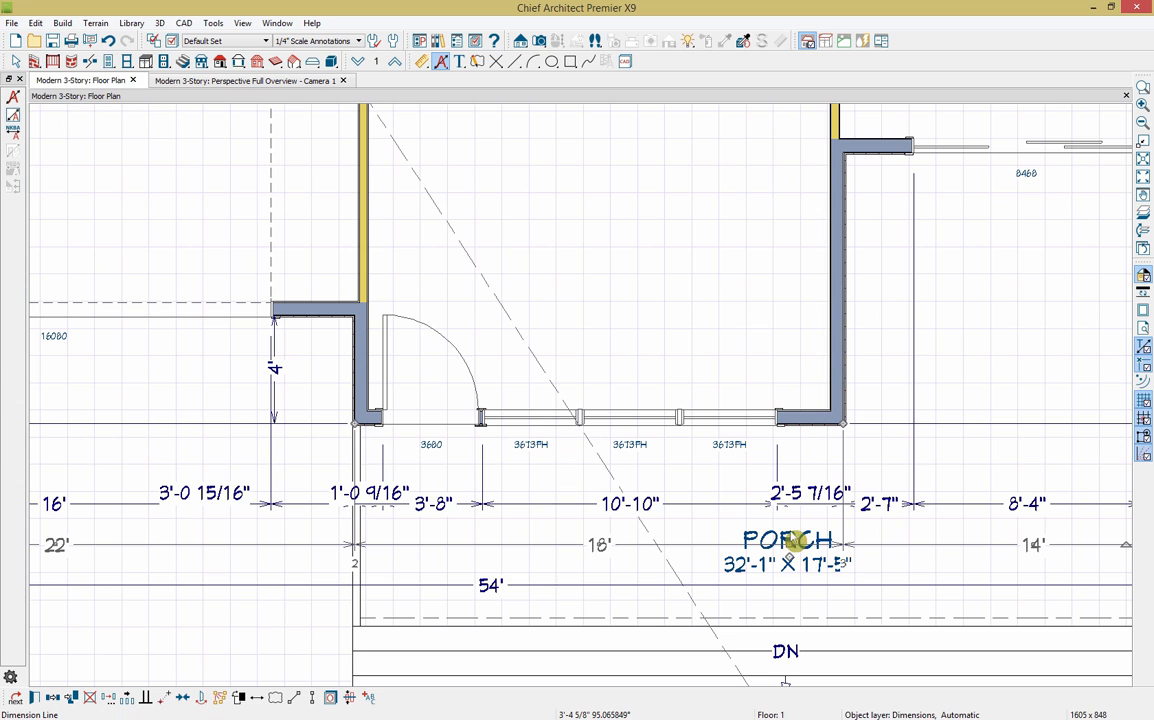
click(760, 545)
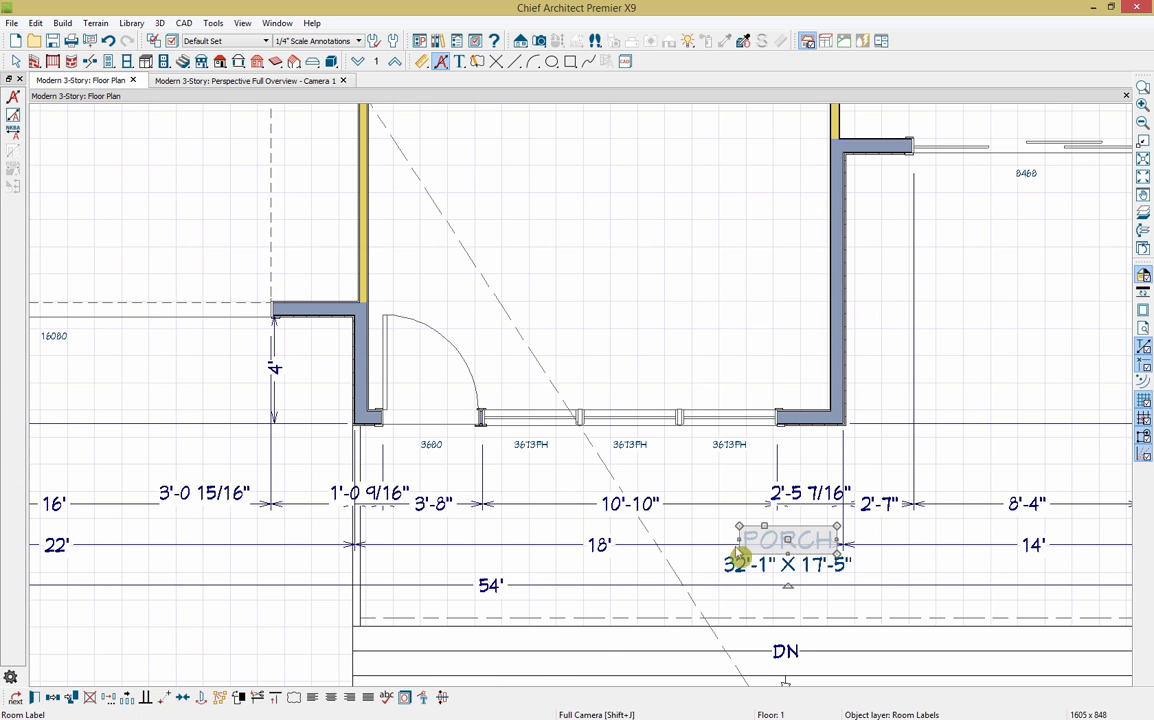
Step: Turn off the Room Labels and Rooms, Interior Dimensions layers to hide the porch name and size
click(406, 699)
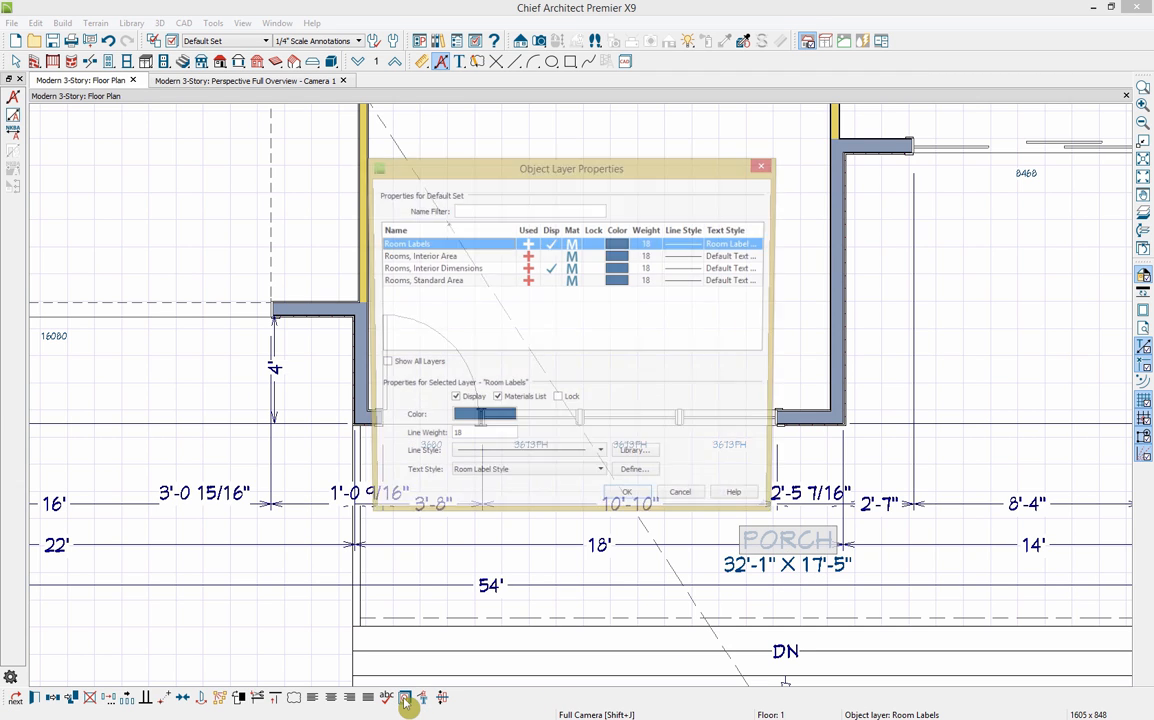
click(553, 271)
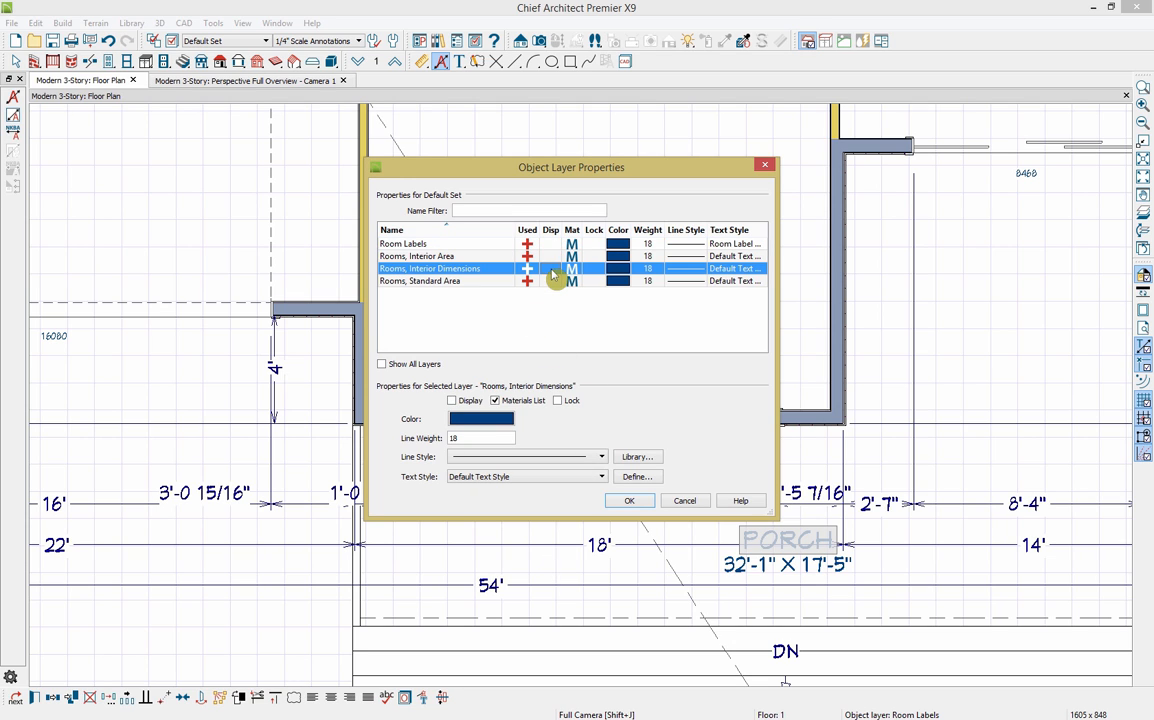
click(630, 501)
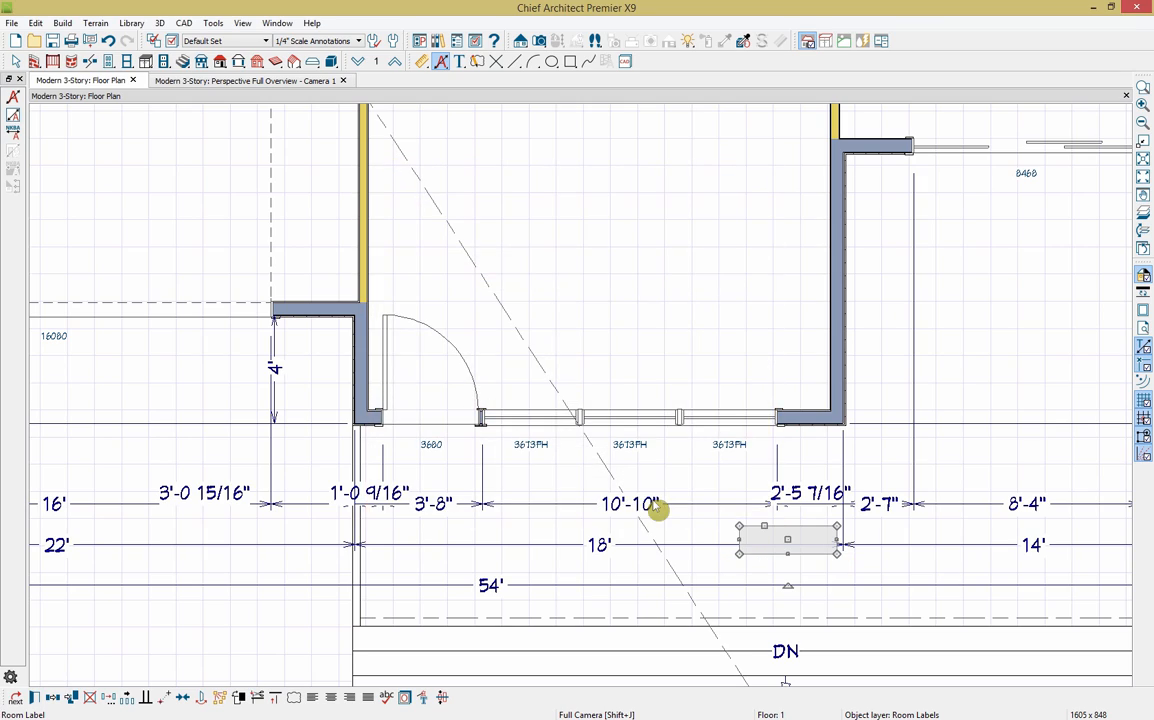
Step: Zoom out and pan so the whole first-floor plan and its dimensions are visible
scroll(912, 567, down, 6)
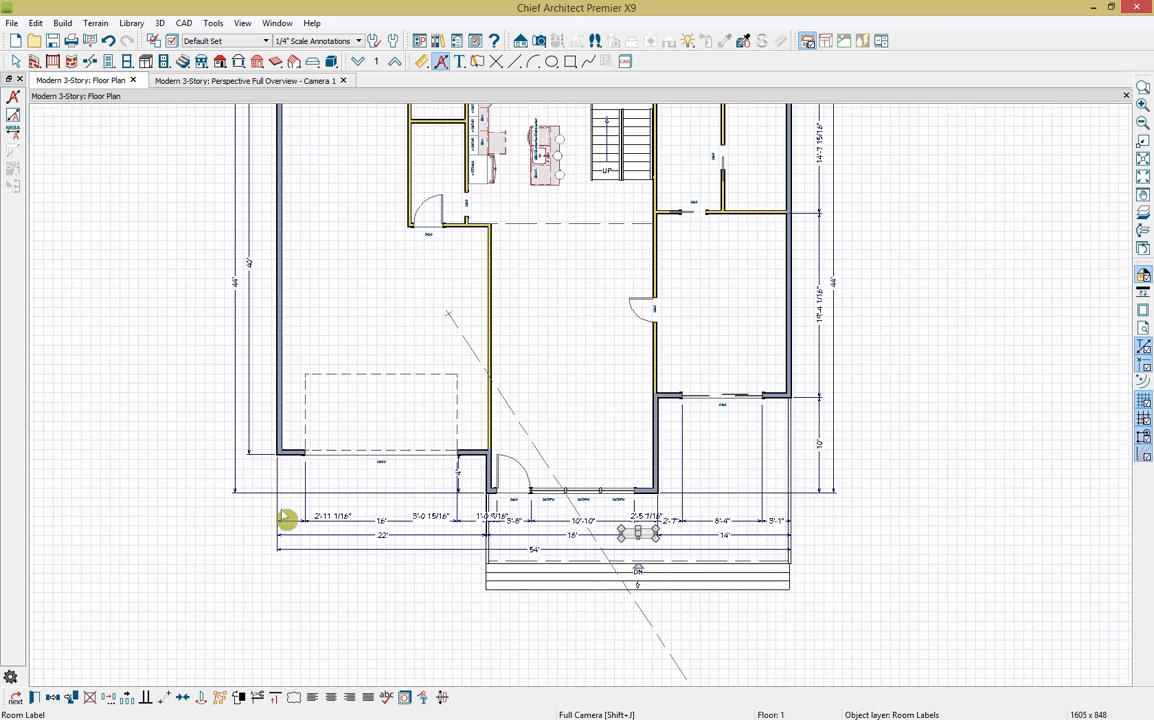
scroll(287, 517, down, 1)
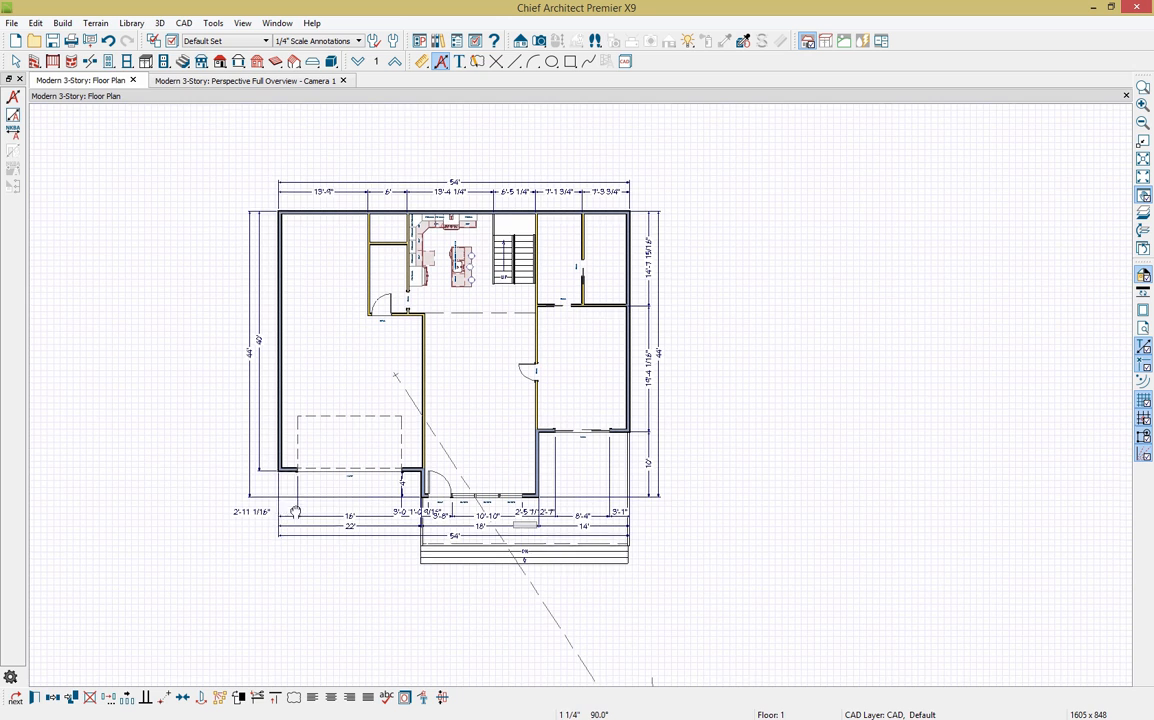
middle_drag(287, 517, 296, 513)
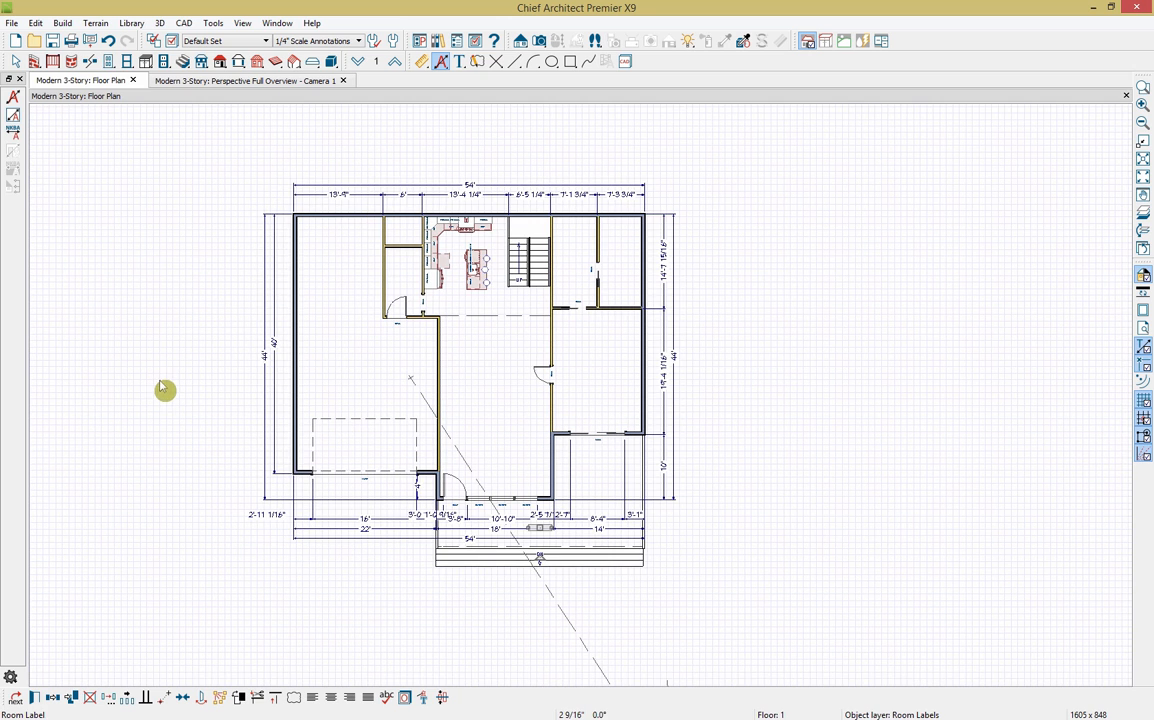
click(13, 23)
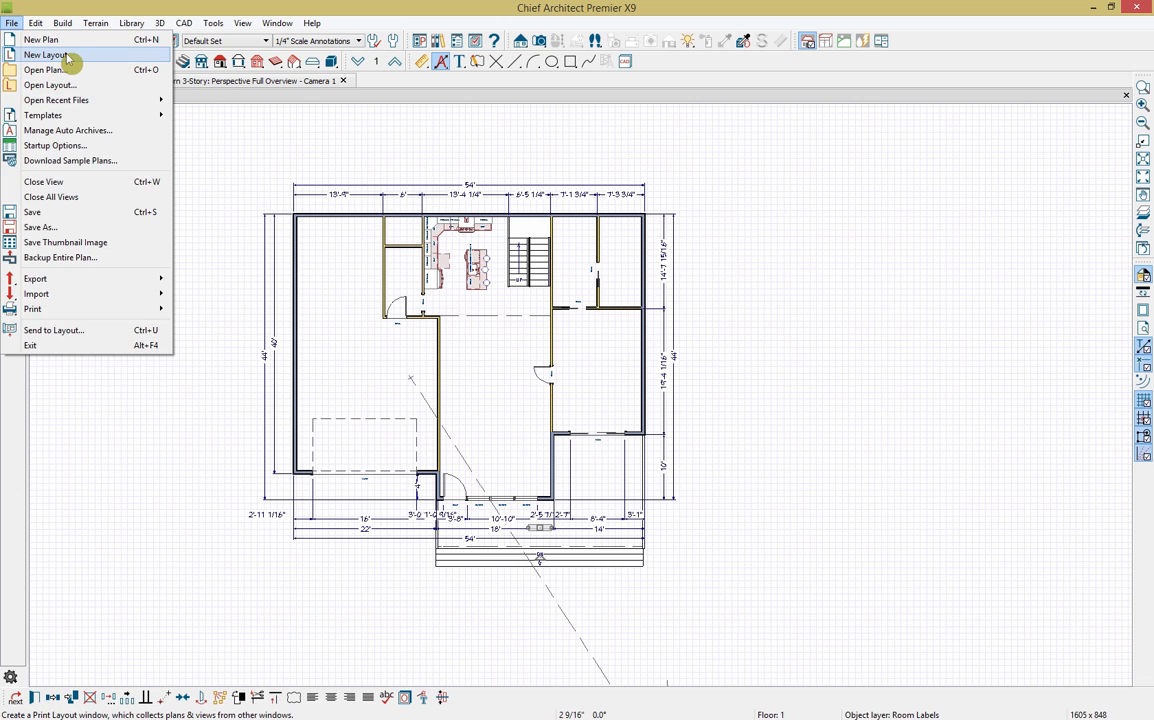
key(Escape)
Step: Create a new print layout, then bring up Send to Layout for the floor plan at 1/4 in = 1 ft
click(70, 62)
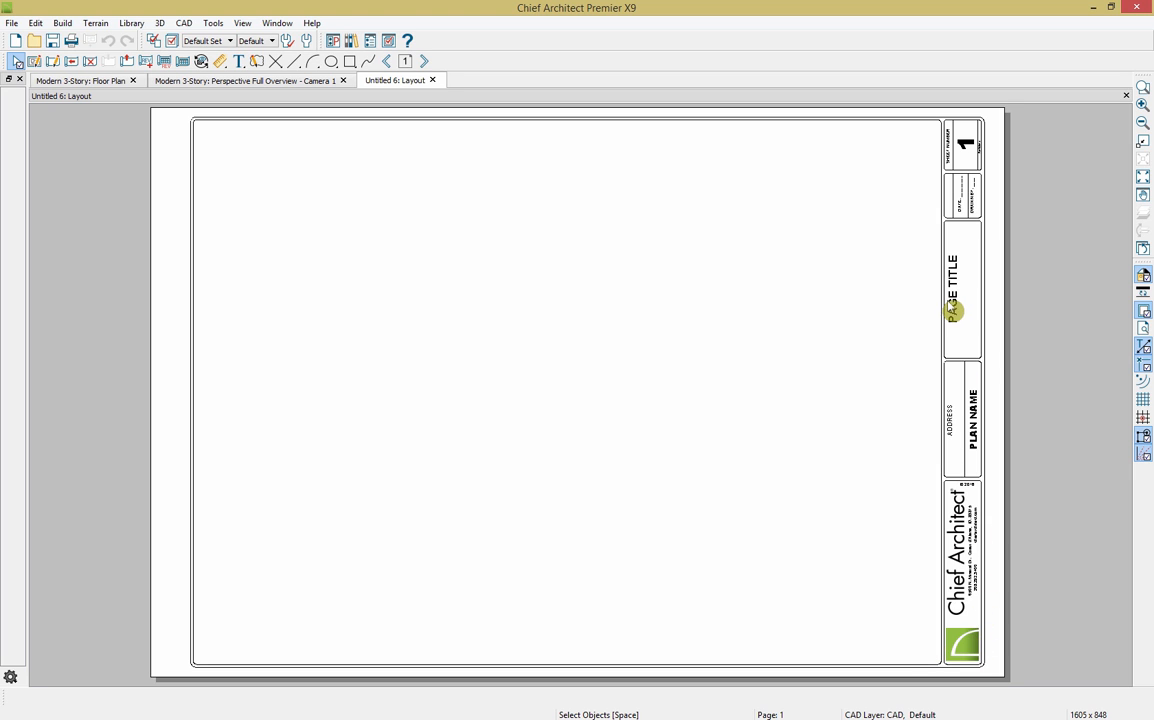
click(111, 84)
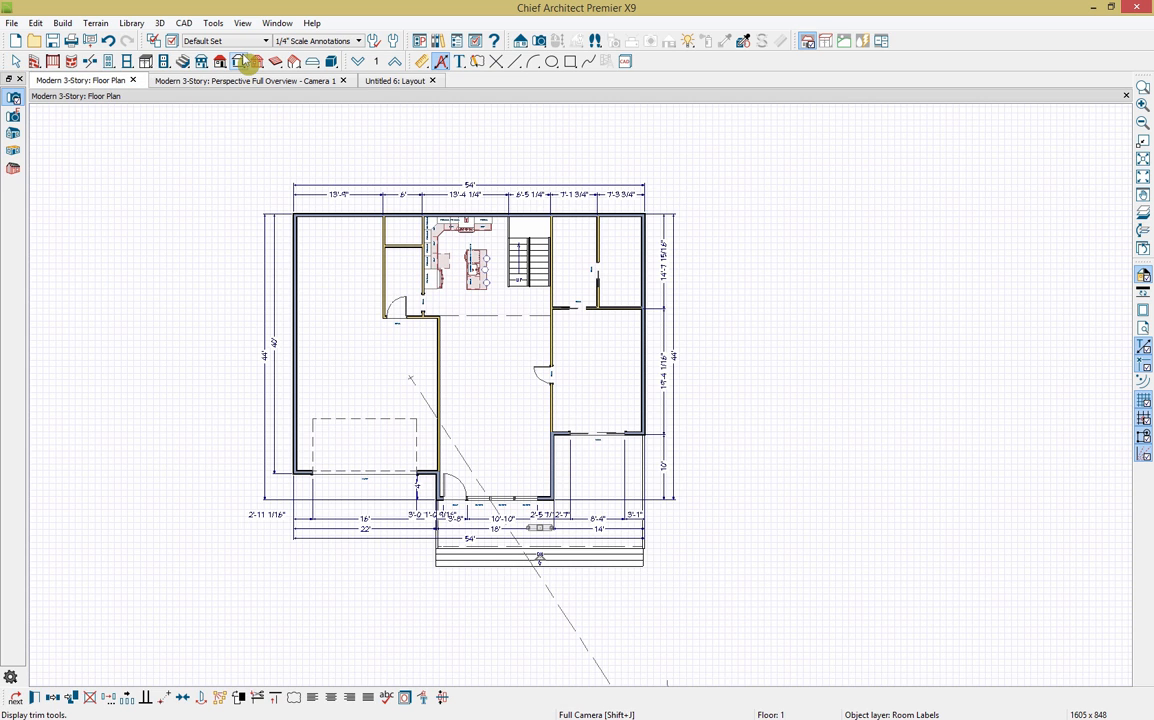
click(89, 40)
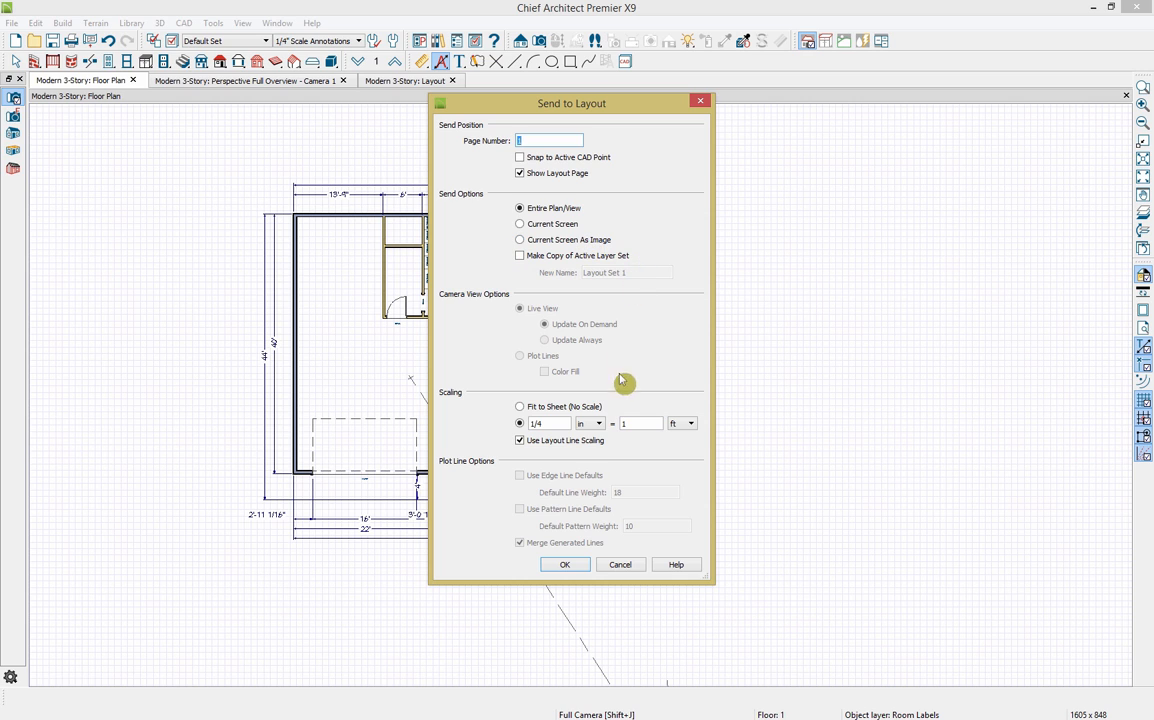
Step: Send the plan to layout page 1, crop it below the porch steps and move it to the left border
click(566, 565)
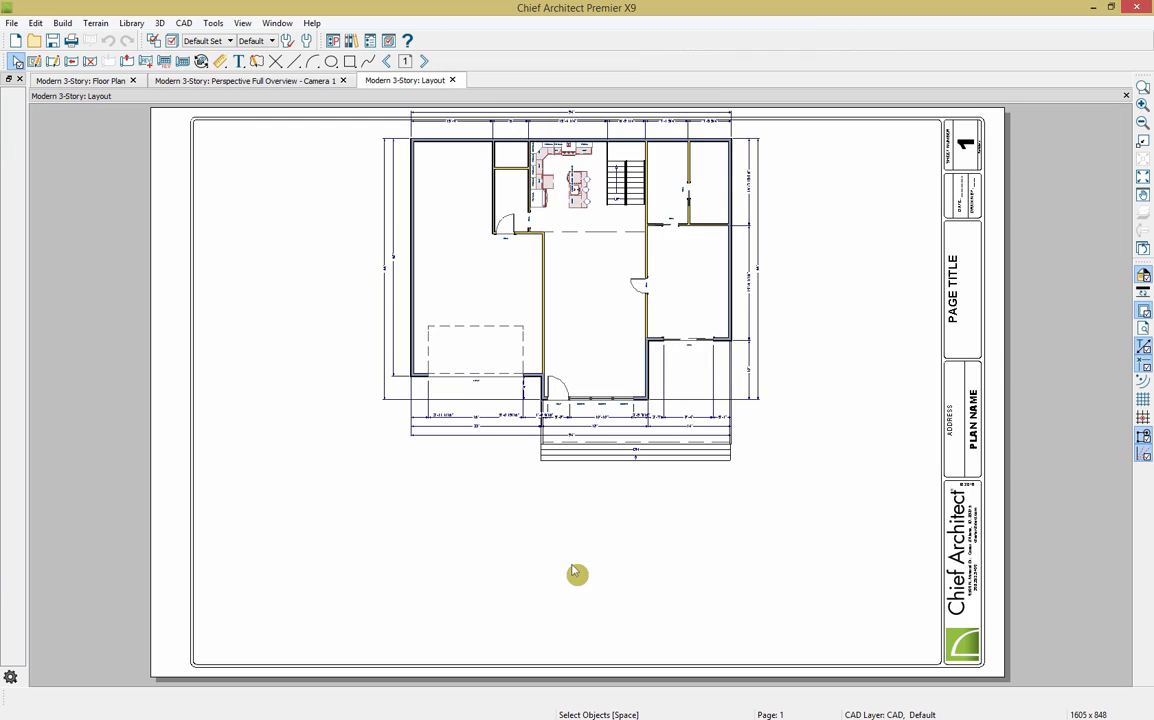
click(605, 280)
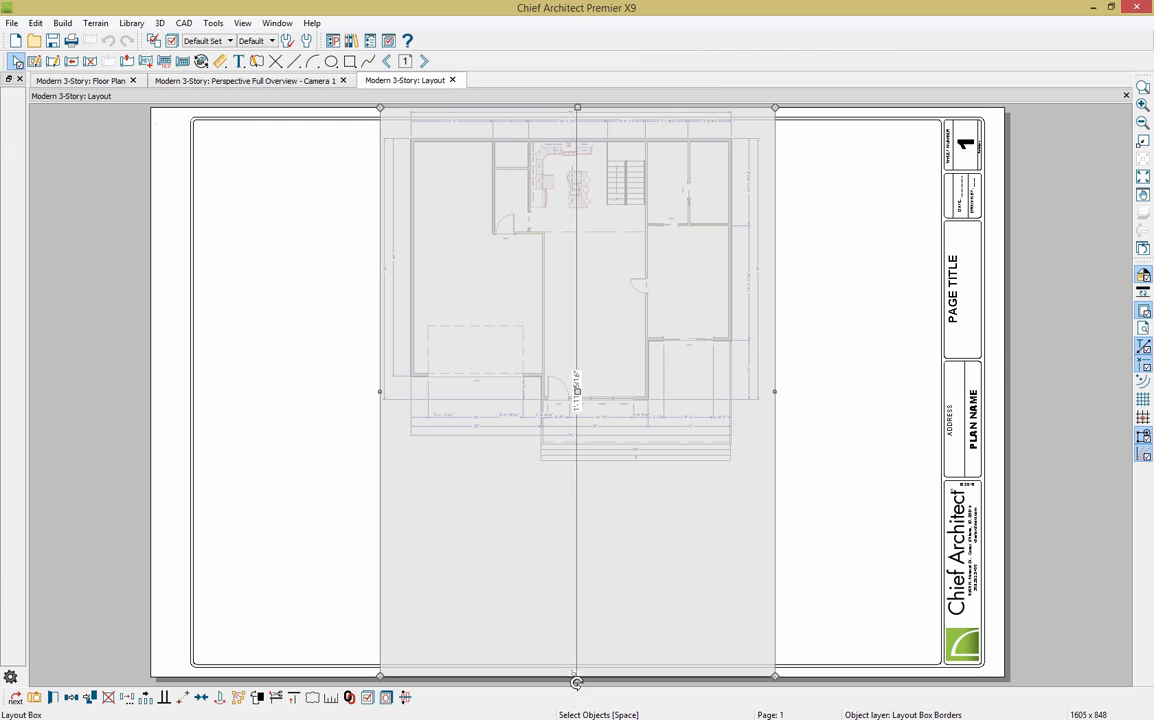
middle_drag(628, 640, 623, 577)
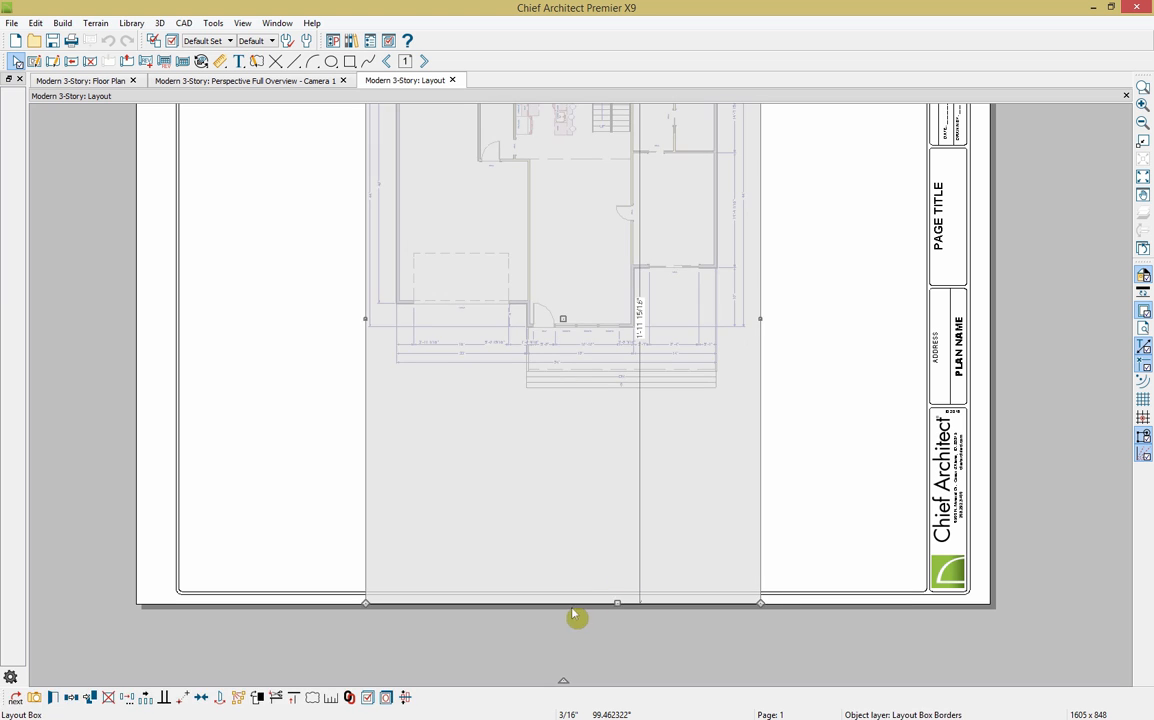
drag(615, 601, 639, 399)
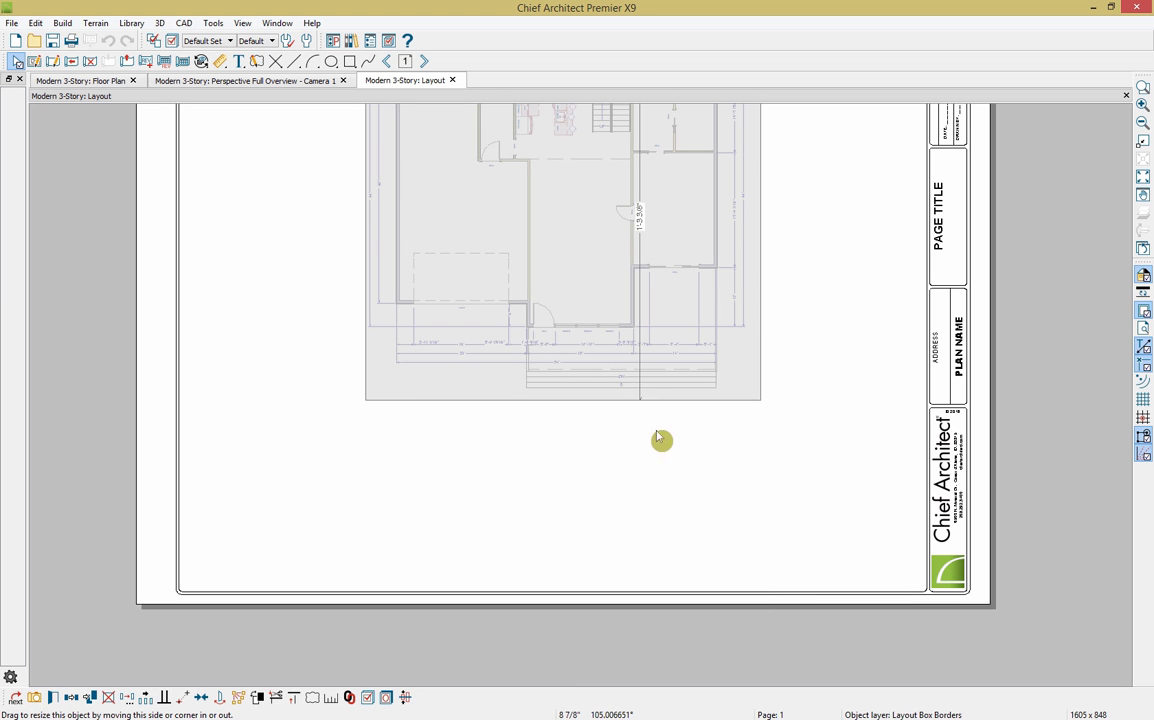
middle_drag(731, 540, 751, 686)
drag(589, 371, 400, 373)
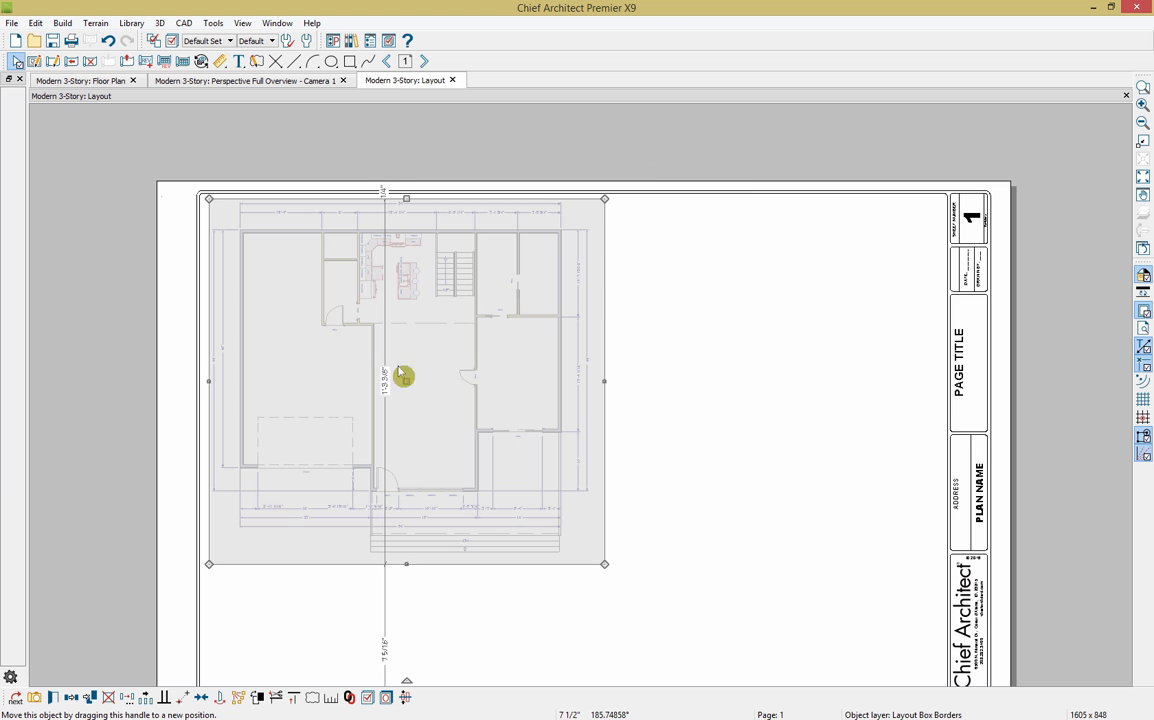
click(85, 80)
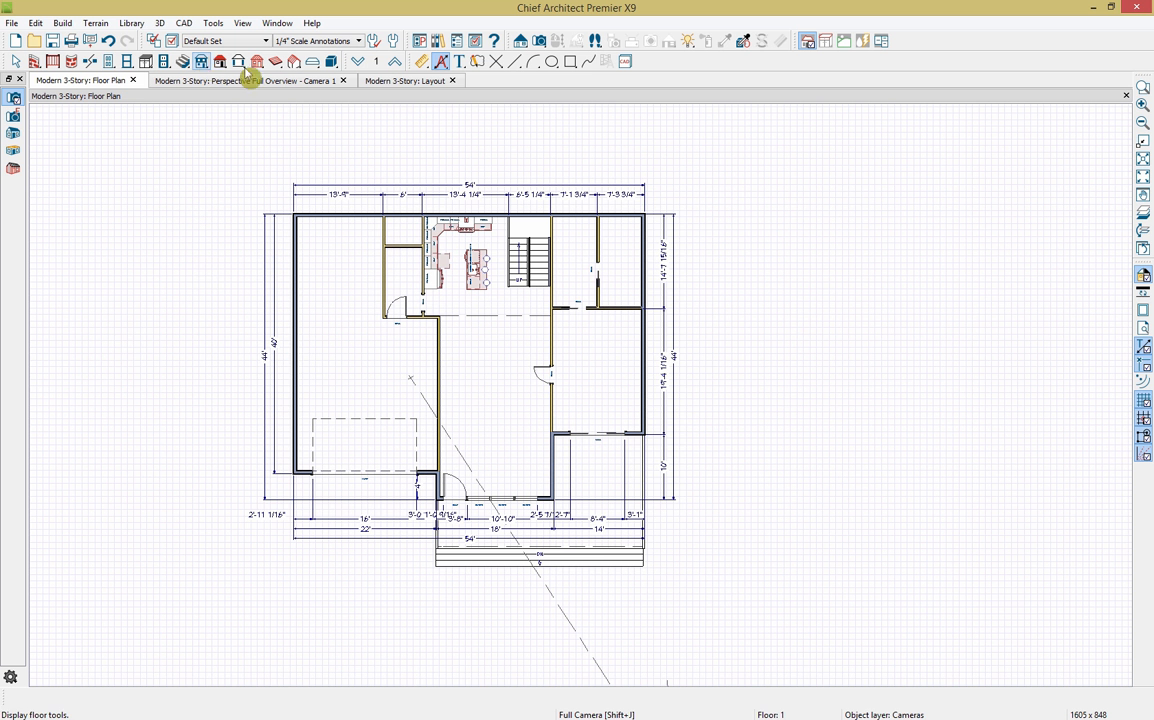
Step: Draw a backclipped cross section through the kitchen to create the Cross Section 1 view
click(519, 42)
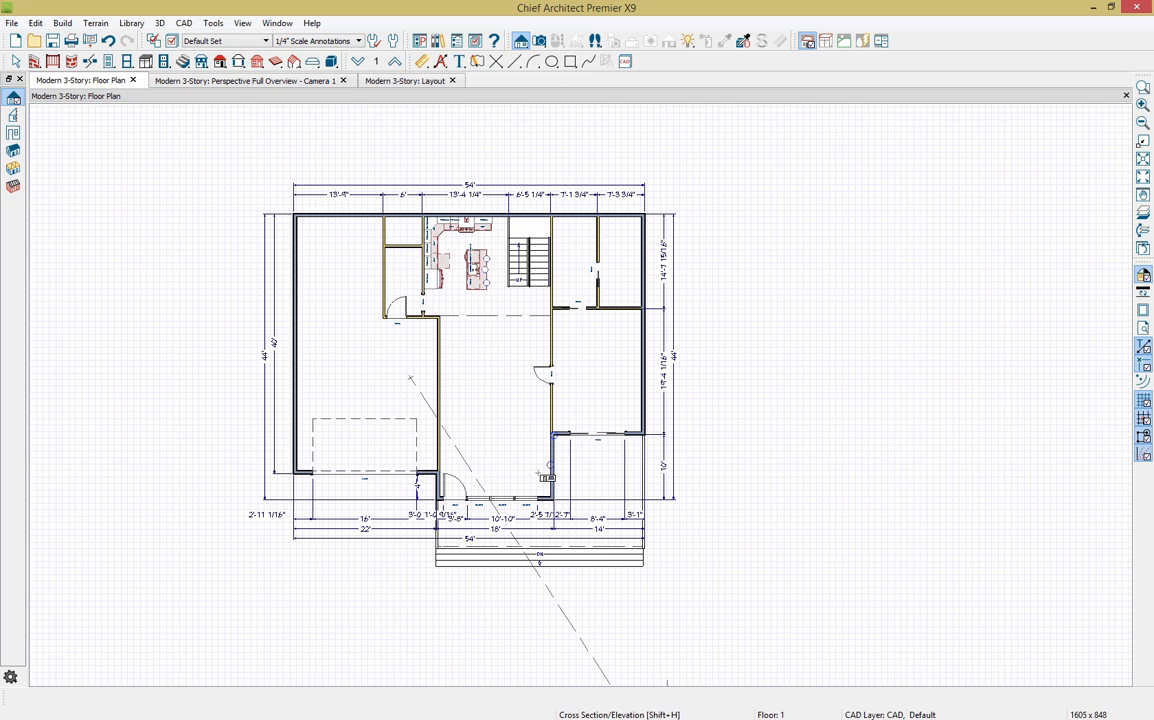
click(13, 115)
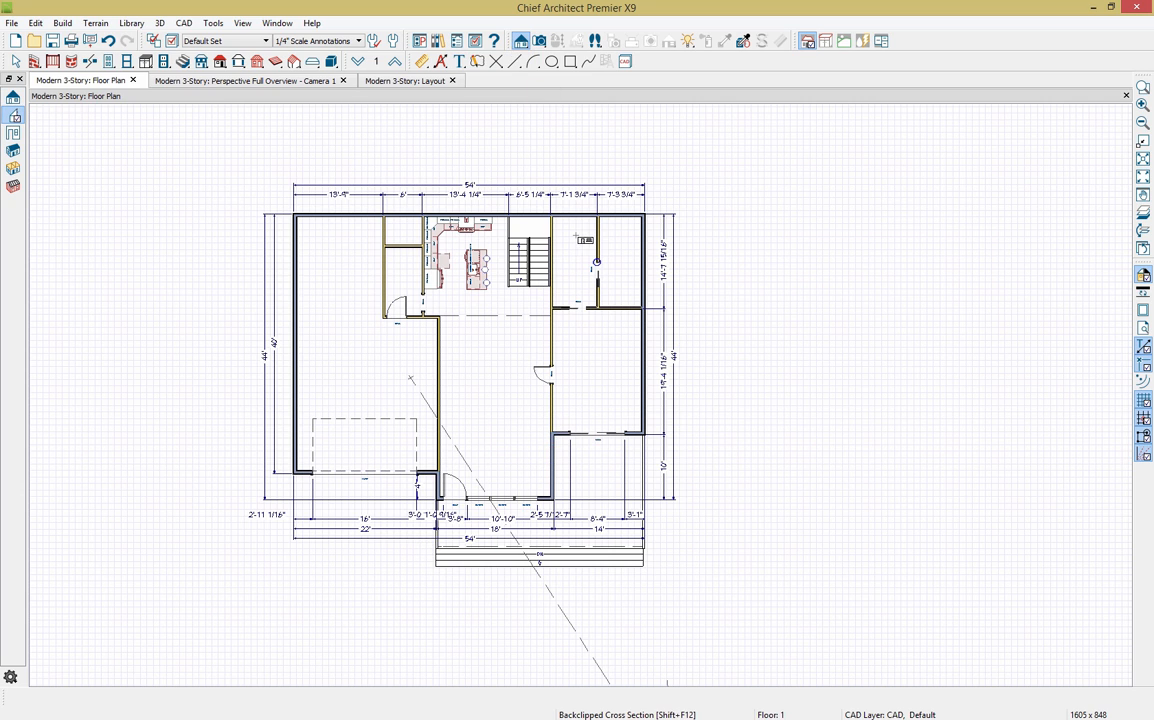
drag(575, 234, 582, 206)
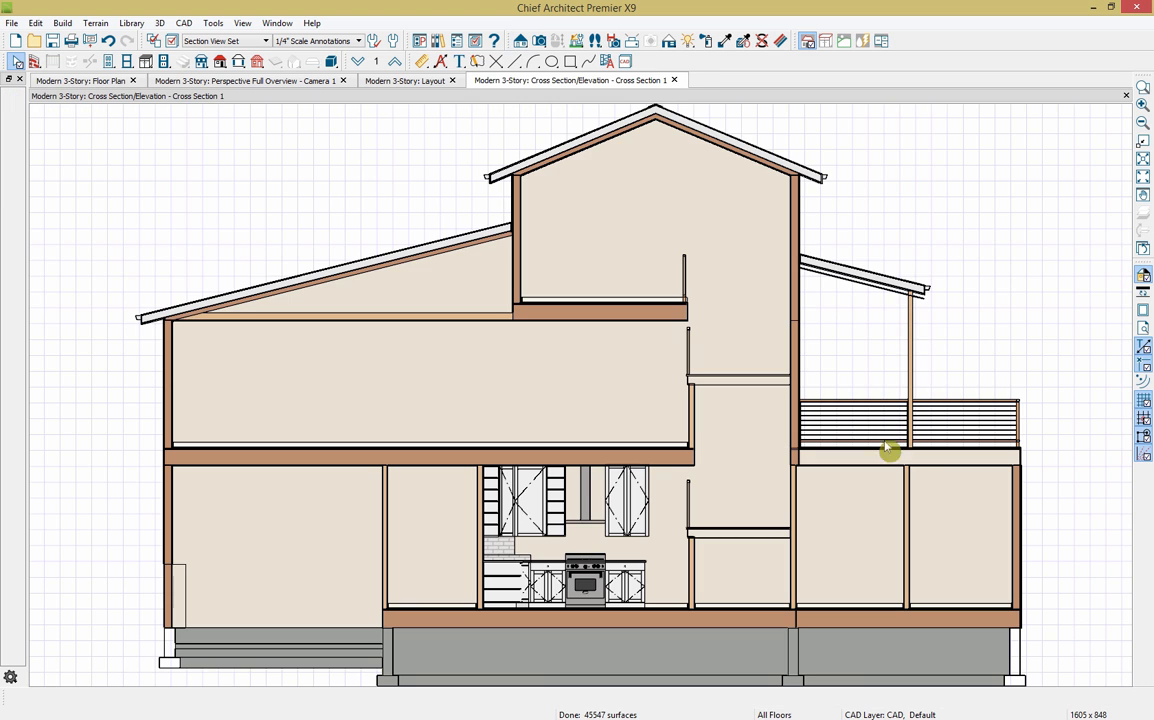
middle_drag(953, 565, 883, 553)
scroll(891, 535, down, 1)
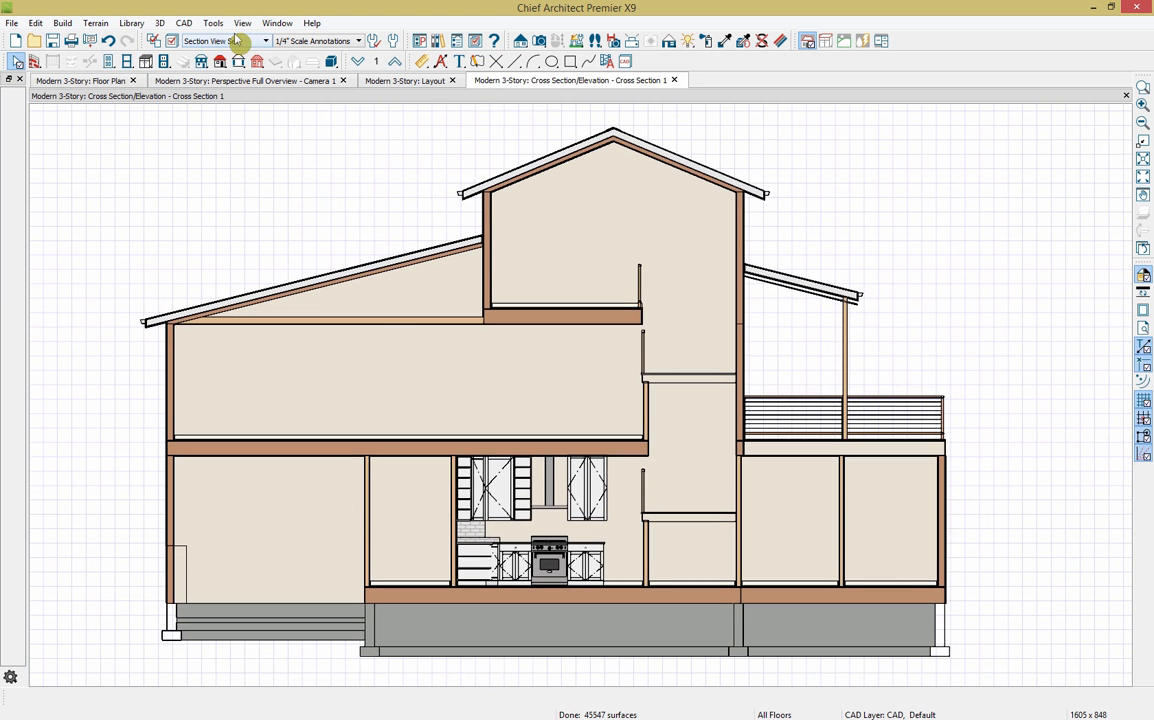
Step: Look through the layer display settings, jumping to the layers that start with F
click(153, 41)
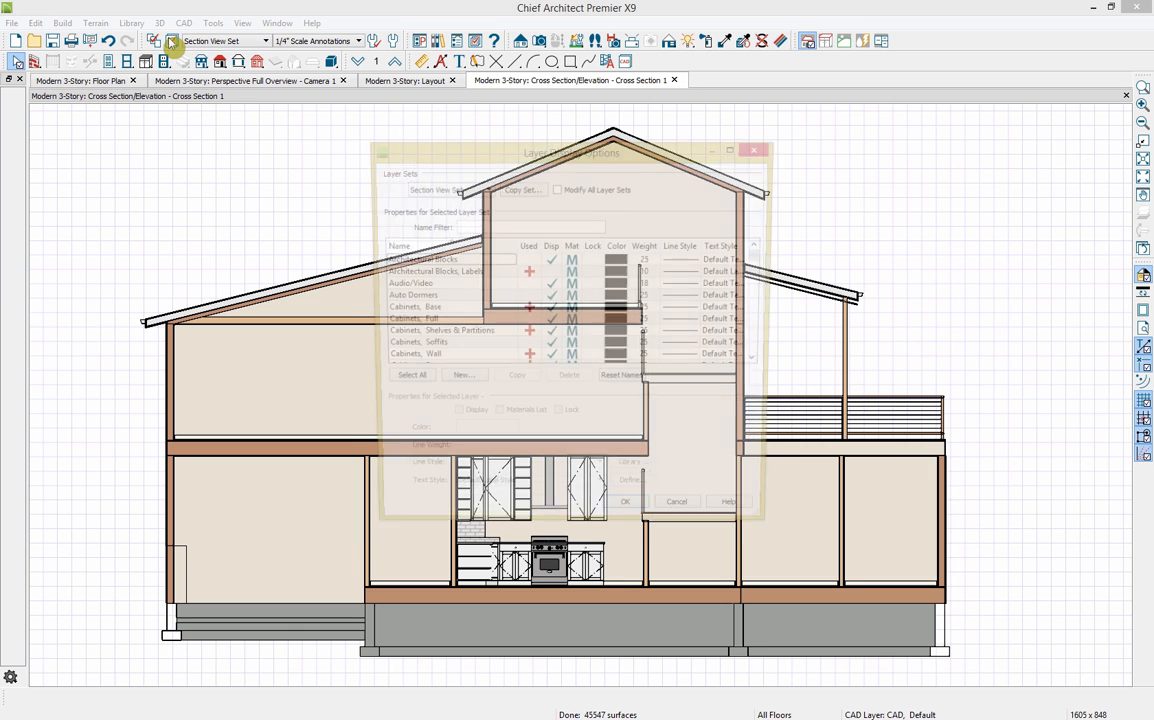
click(483, 298)
key(f)
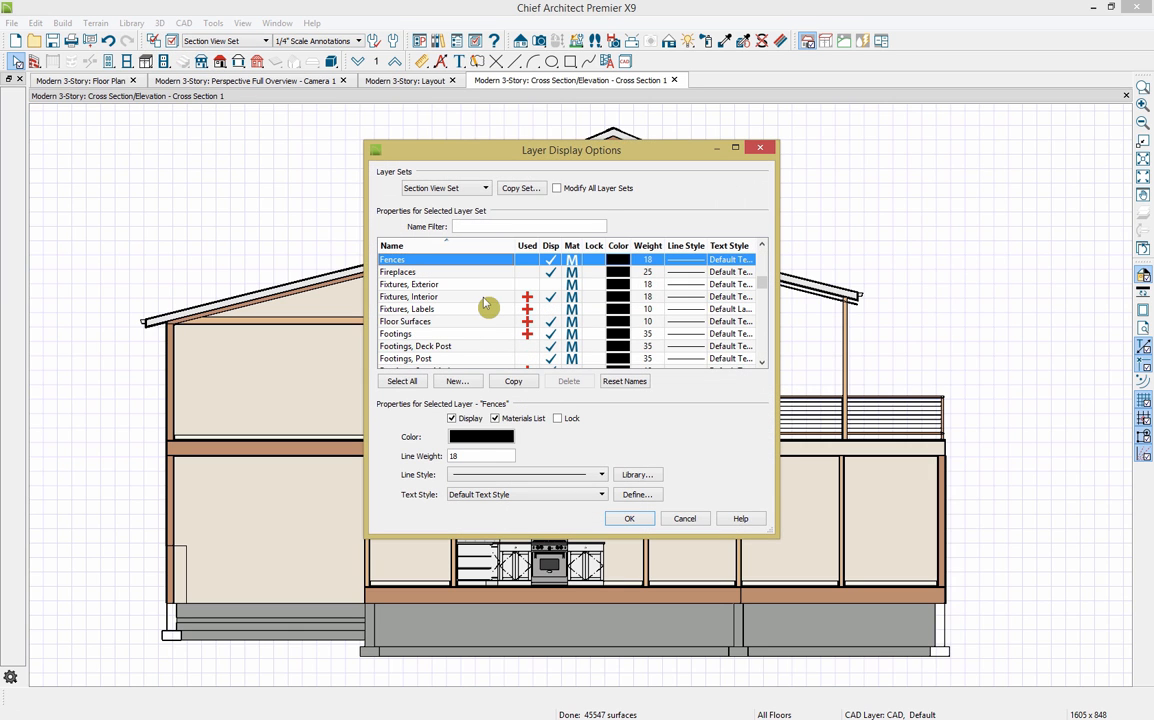
scroll(452, 340, down, 3)
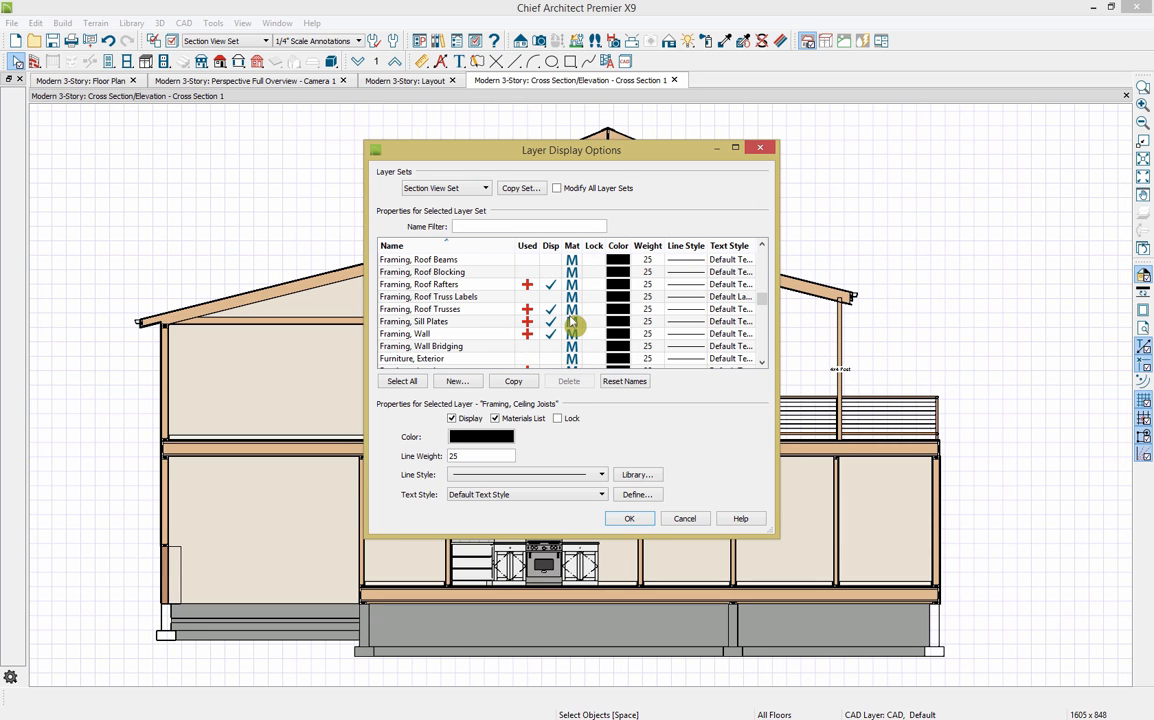
scroll(572, 325, down, 4)
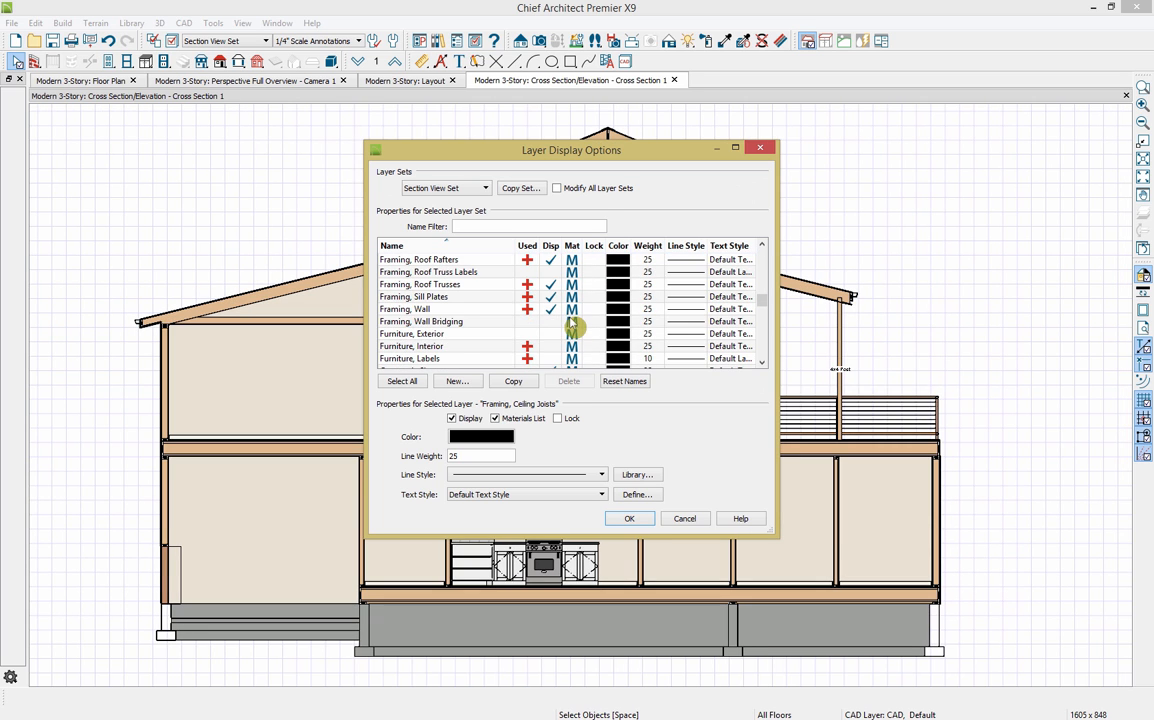
Step: Close the layer settings unchanged and zoom in on the section's lower-right foundation corner
click(688, 519)
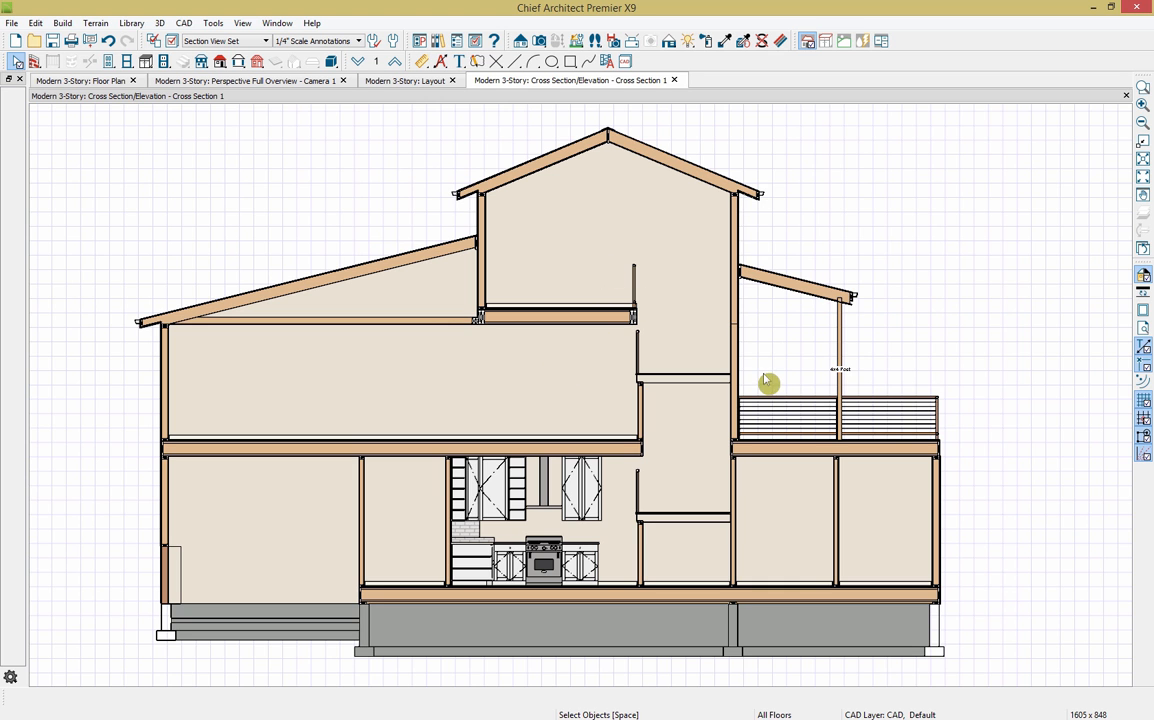
scroll(995, 668, up, 6)
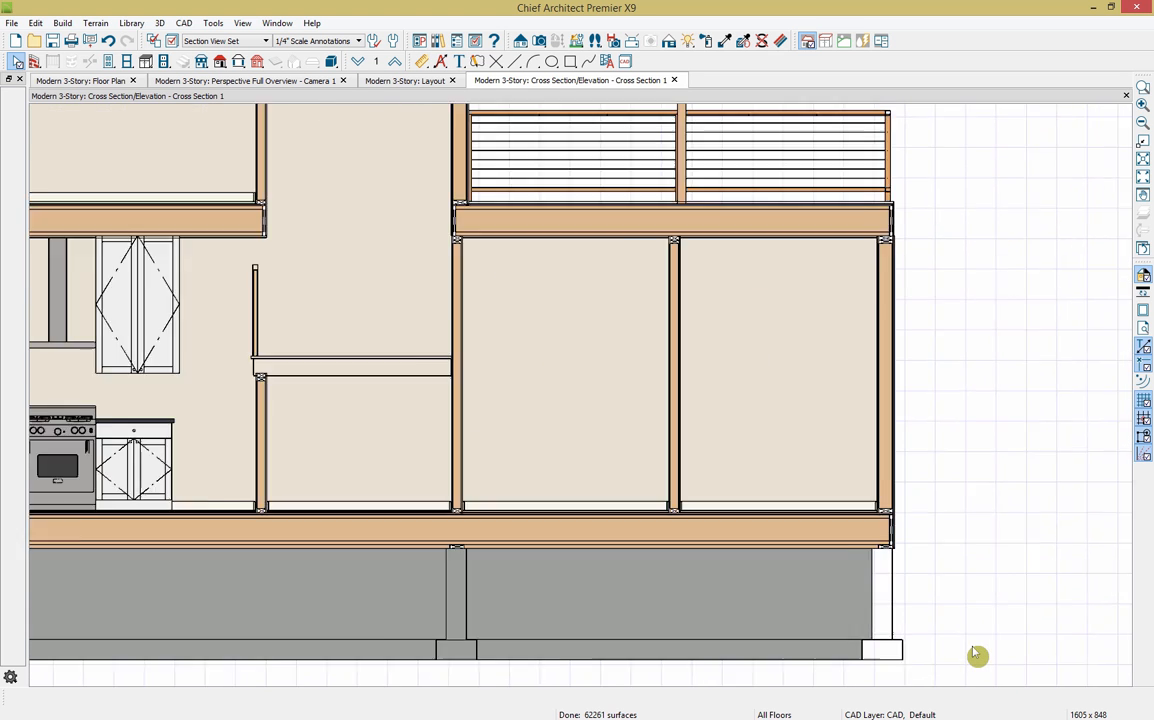
middle_drag(947, 634, 855, 533)
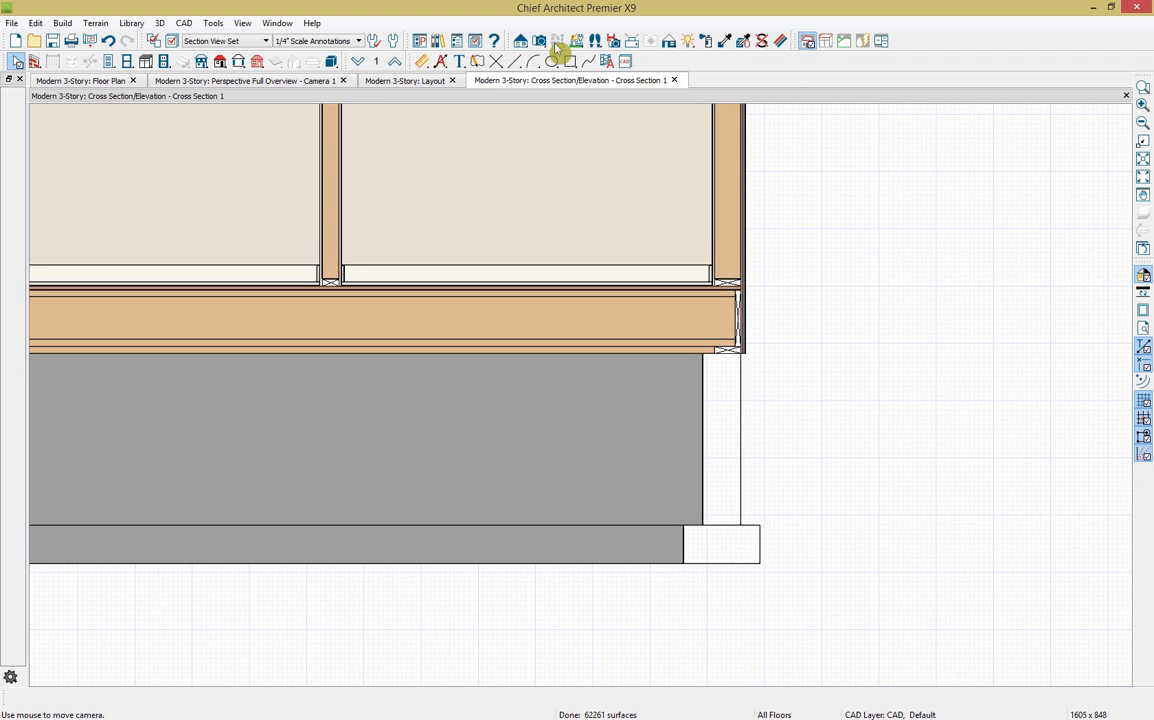
Step: In the Library Browser, expand Bonus Catalogs > CAD Blocks and Details > CAD Details > Foundations > CMU
click(438, 42)
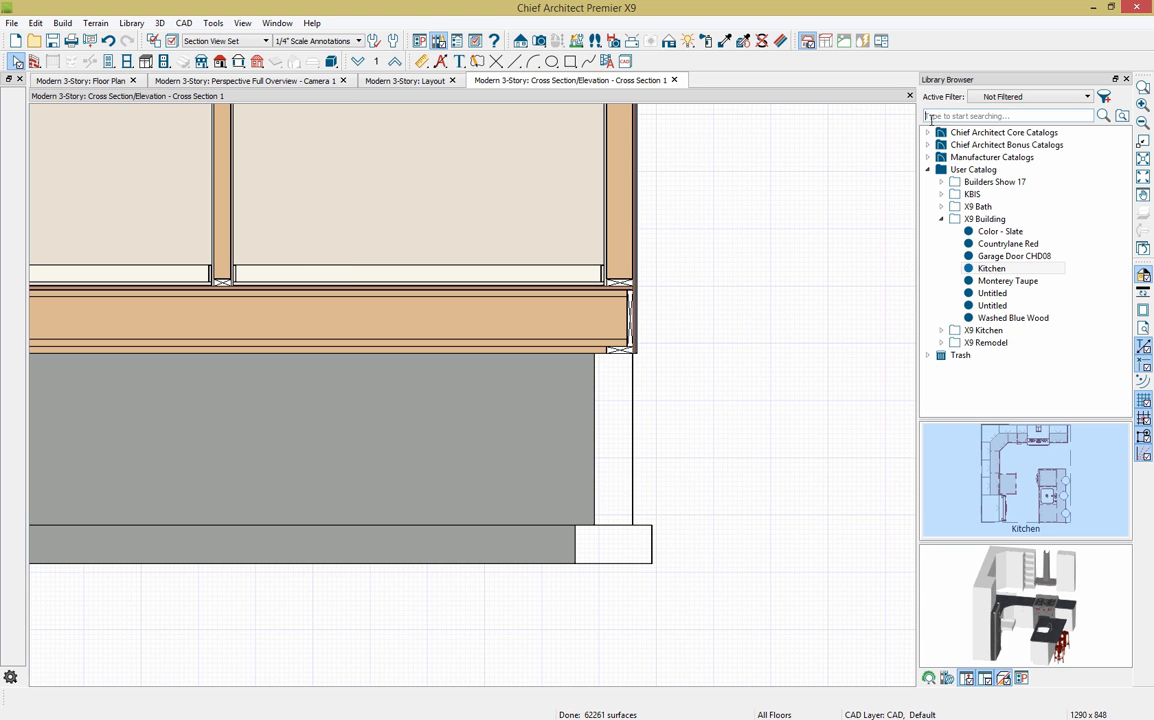
click(940, 218)
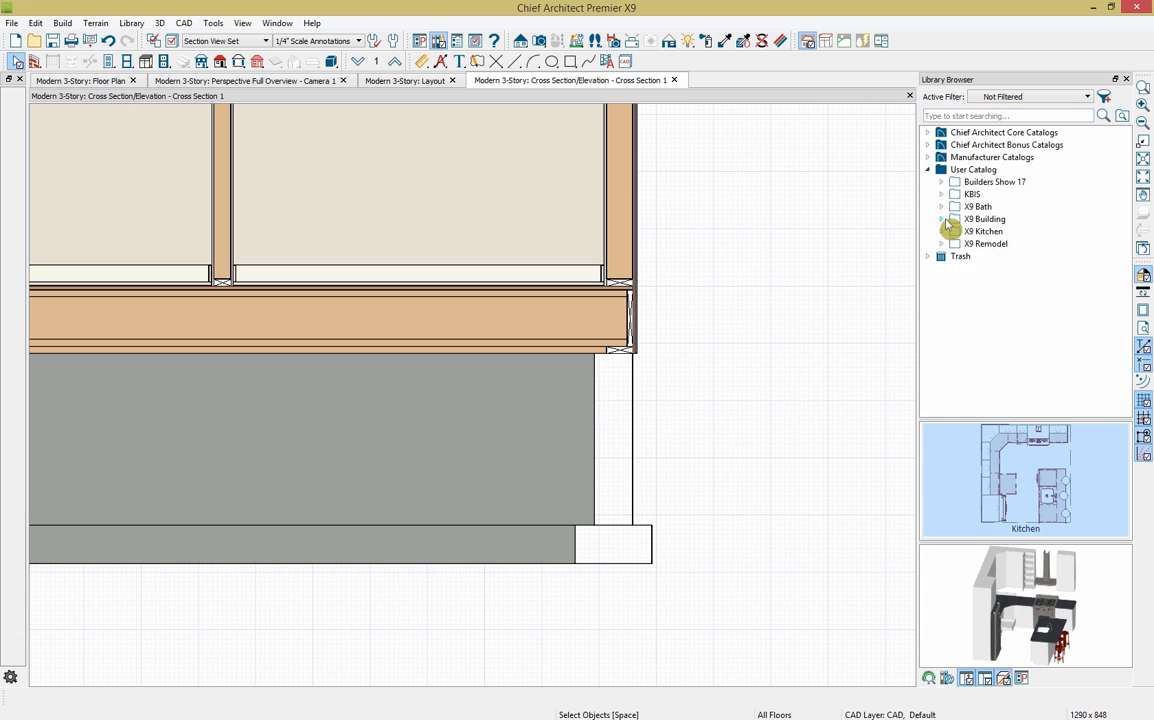
click(929, 169)
click(929, 146)
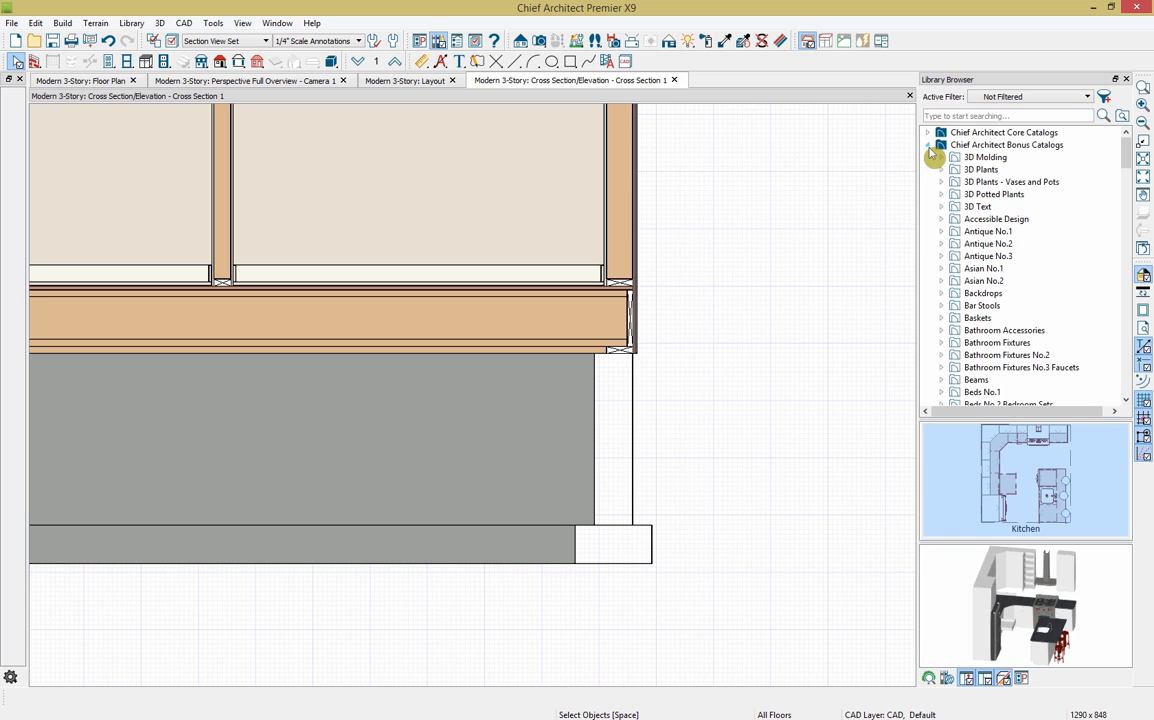
scroll(958, 227, down, 4)
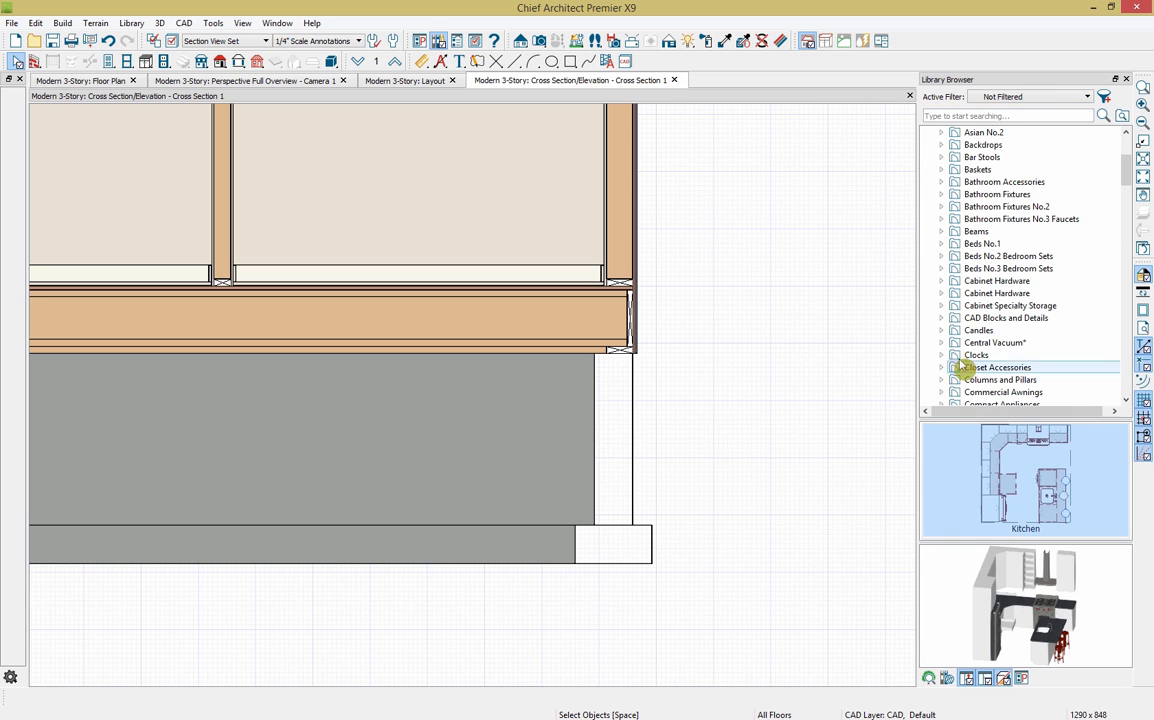
click(941, 318)
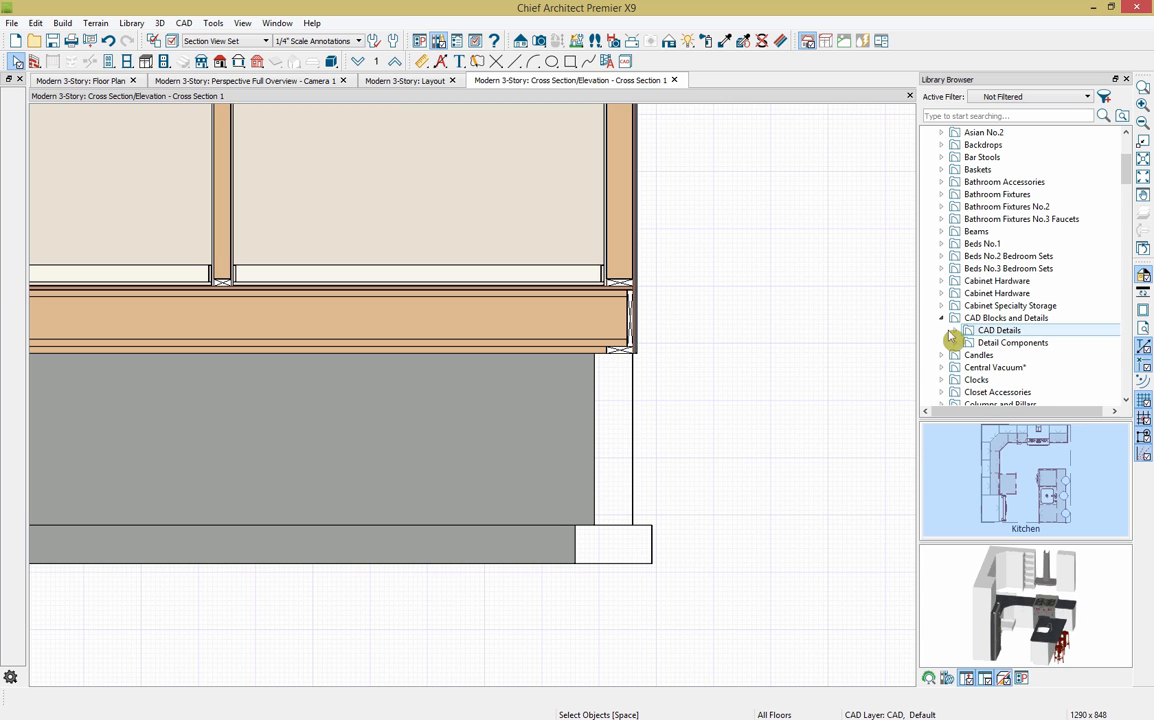
click(955, 331)
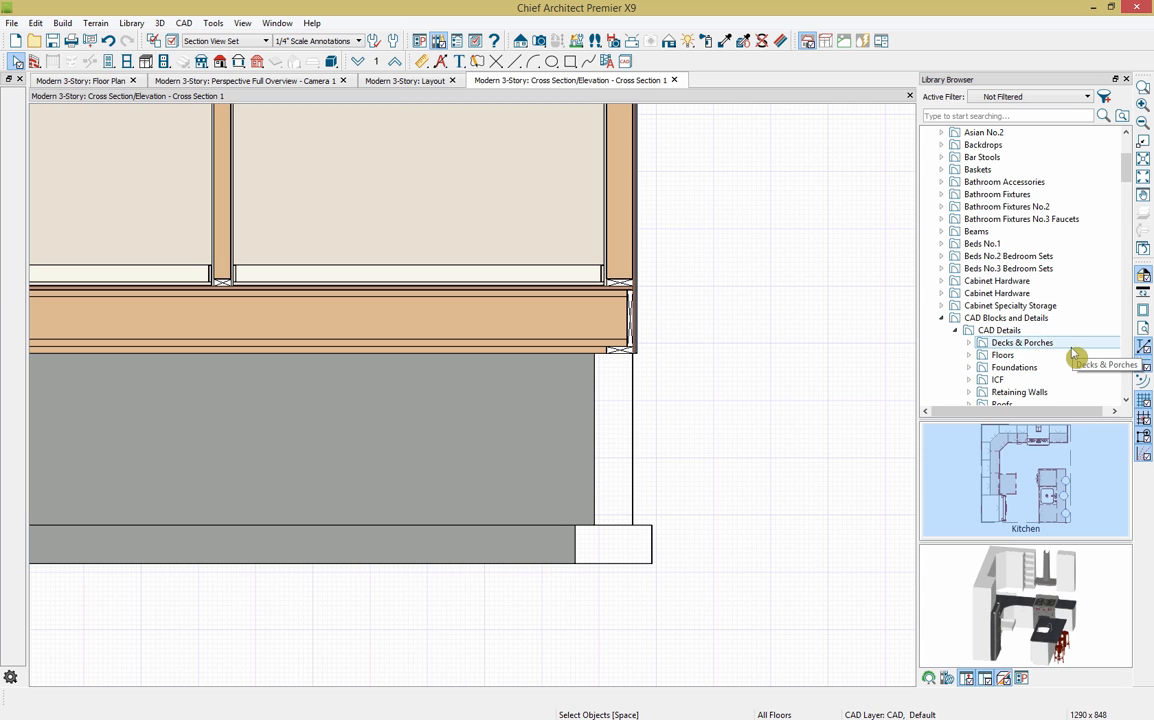
scroll(1073, 352, down, 2)
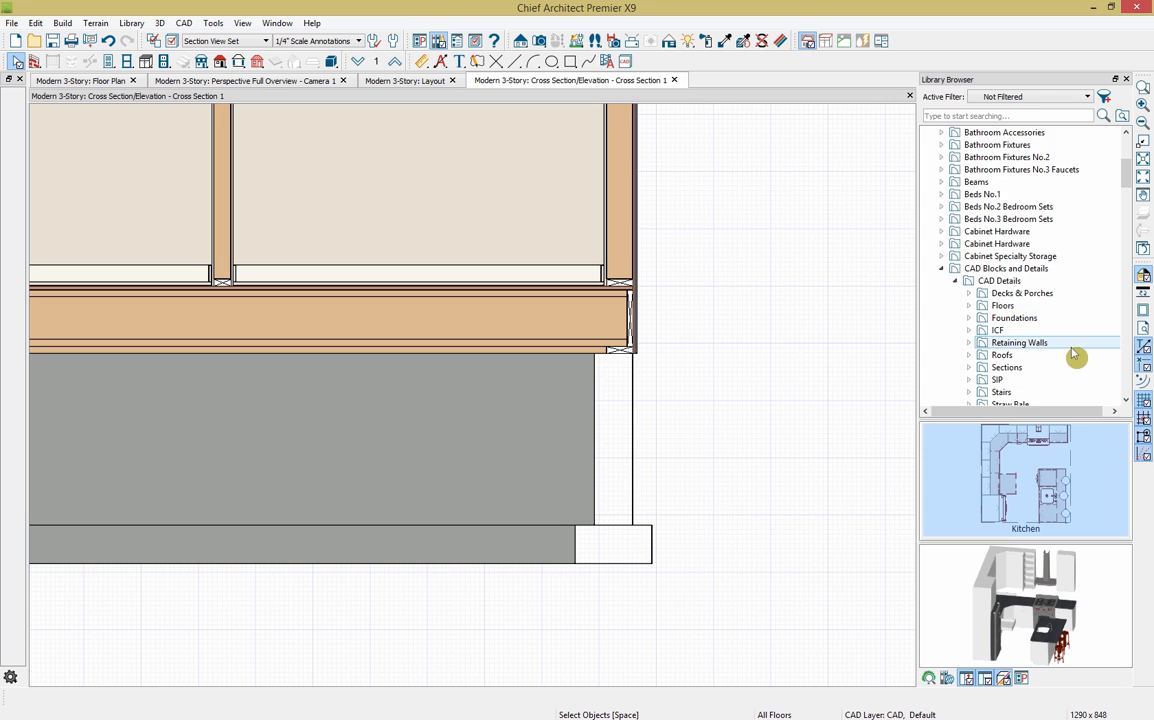
scroll(1073, 352, down, 1)
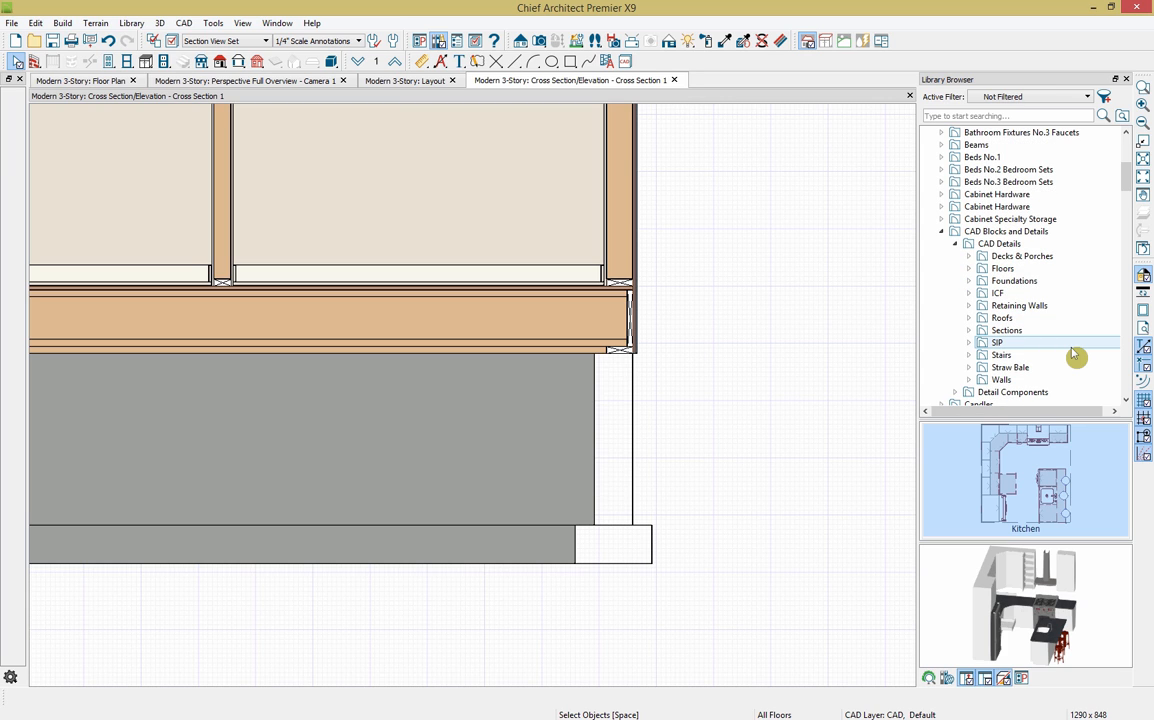
click(969, 281)
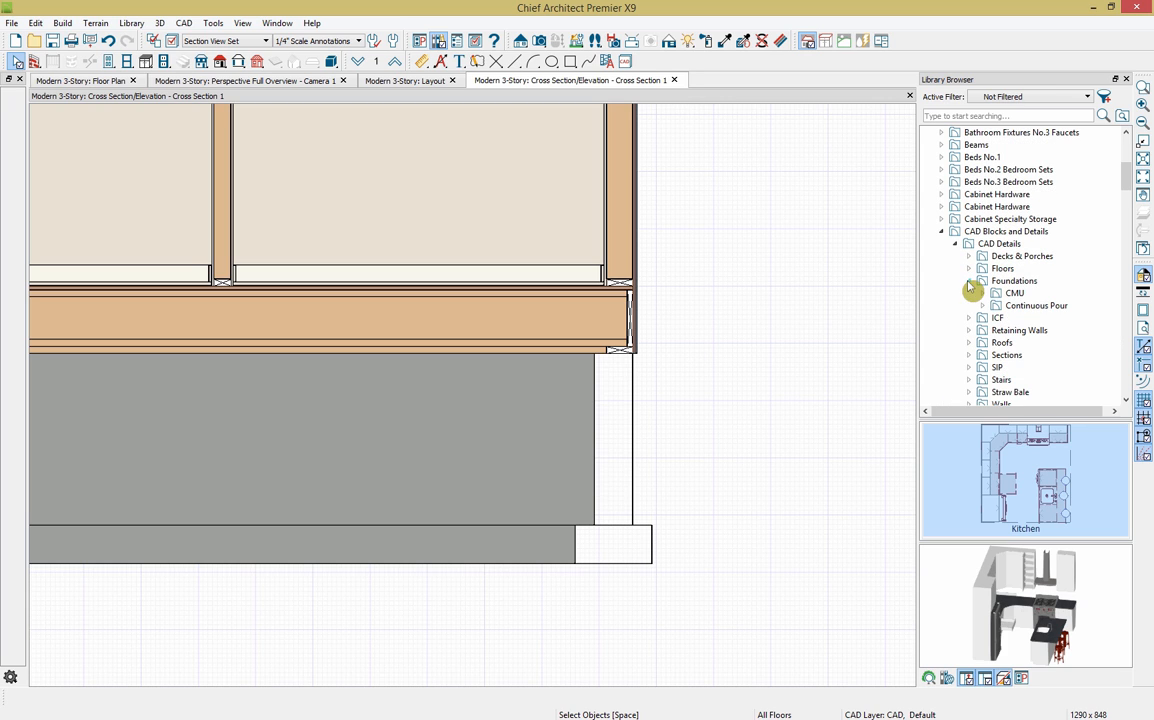
click(984, 294)
Step: Place the 32" CMU stem wall detail at the section's foundation and explode it
click(1017, 497)
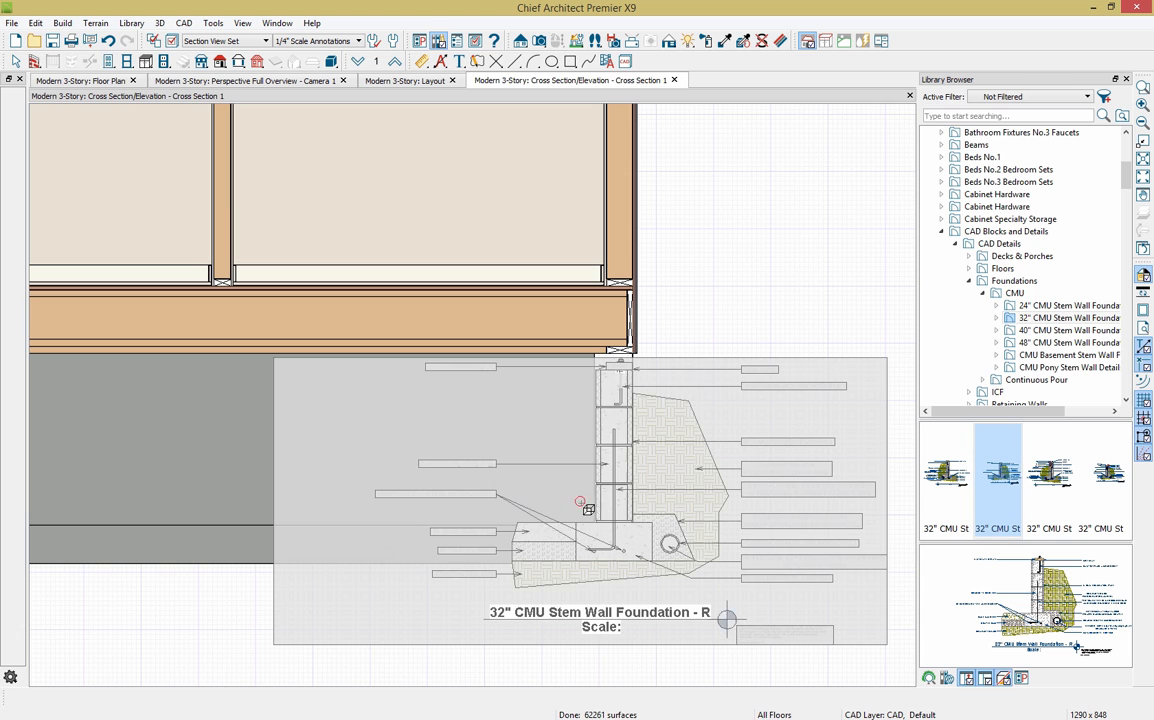
click(587, 505)
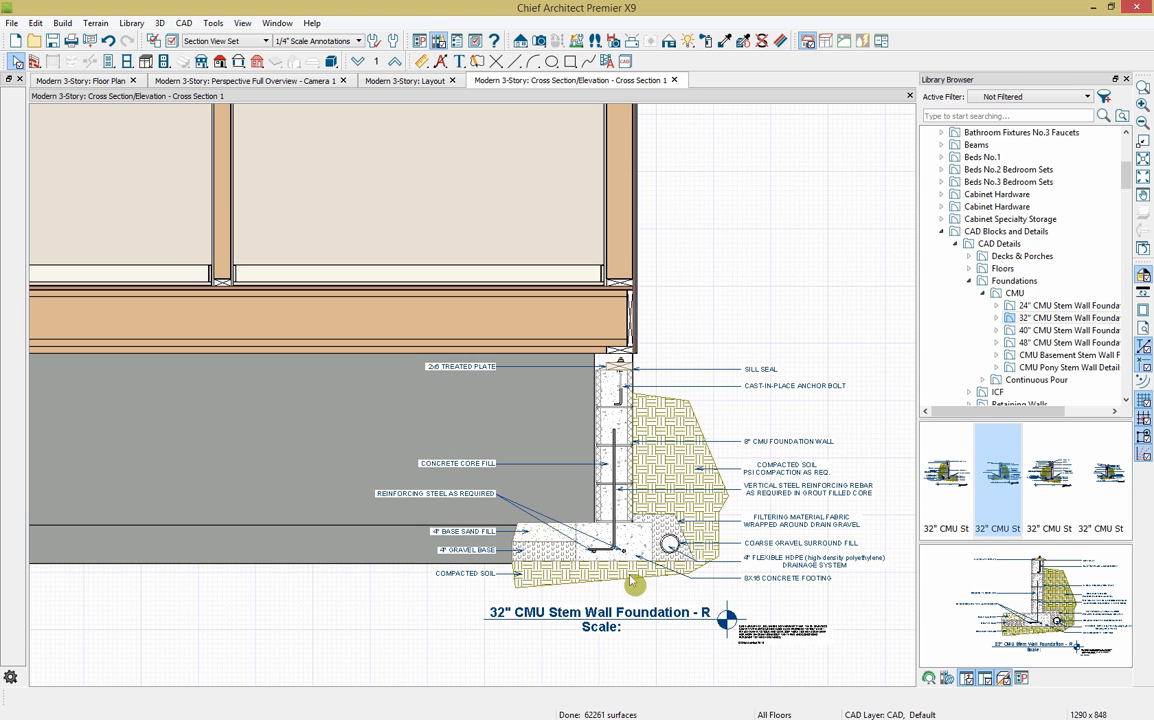
click(783, 565)
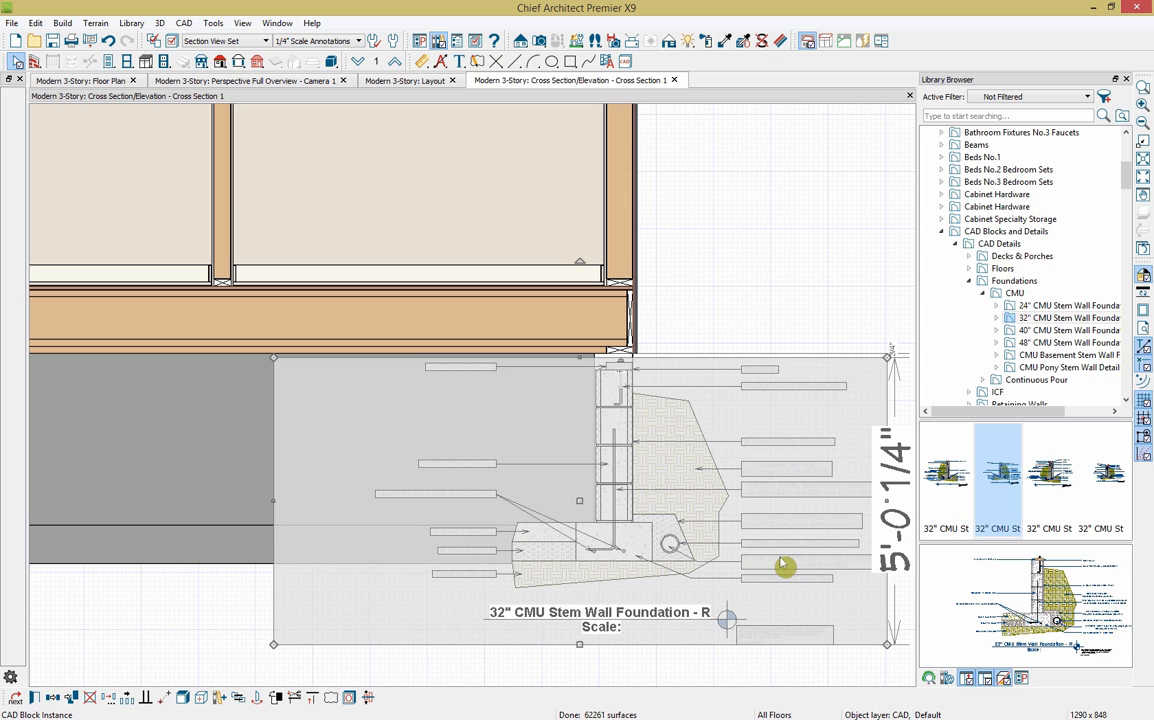
click(184, 697)
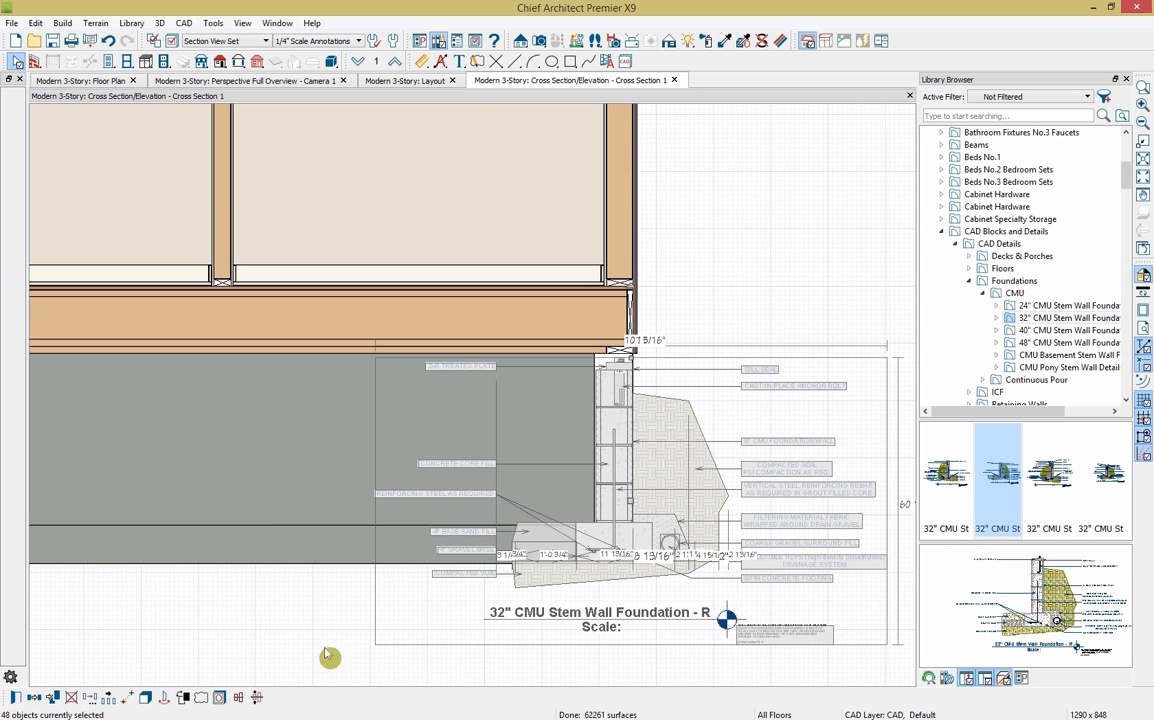
Step: Inspect the exploded pieces, such as the concrete core fill leader and compacted soil outline
click(759, 292)
click(513, 465)
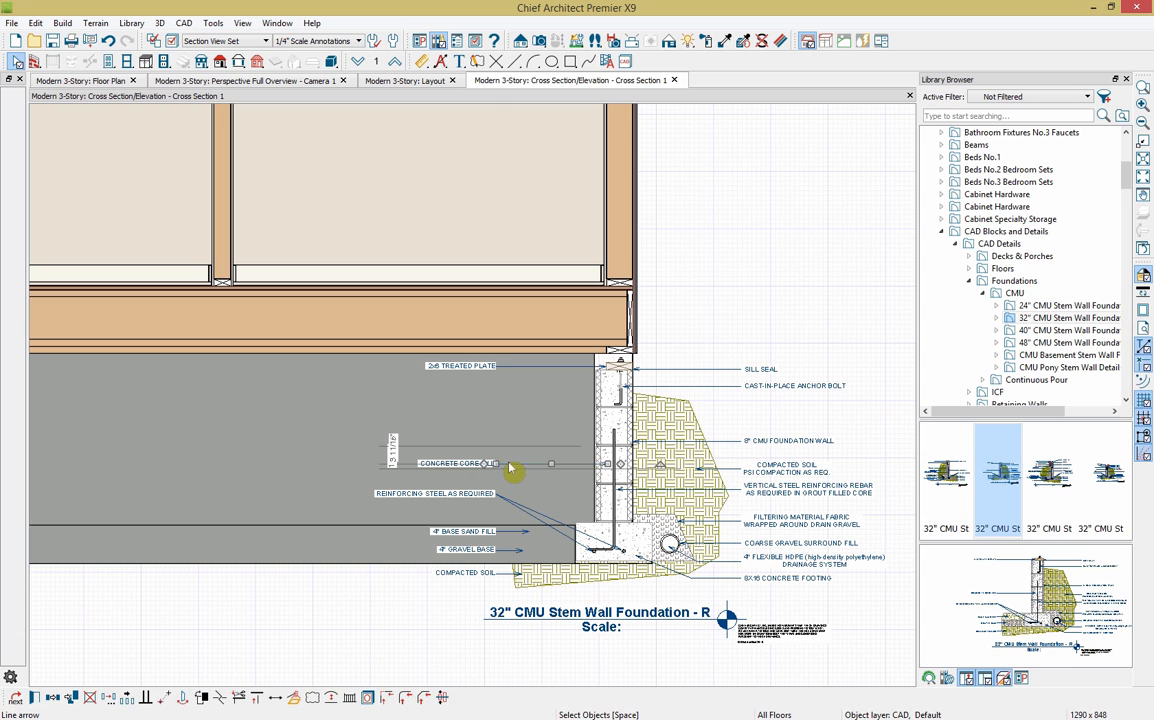
click(666, 508)
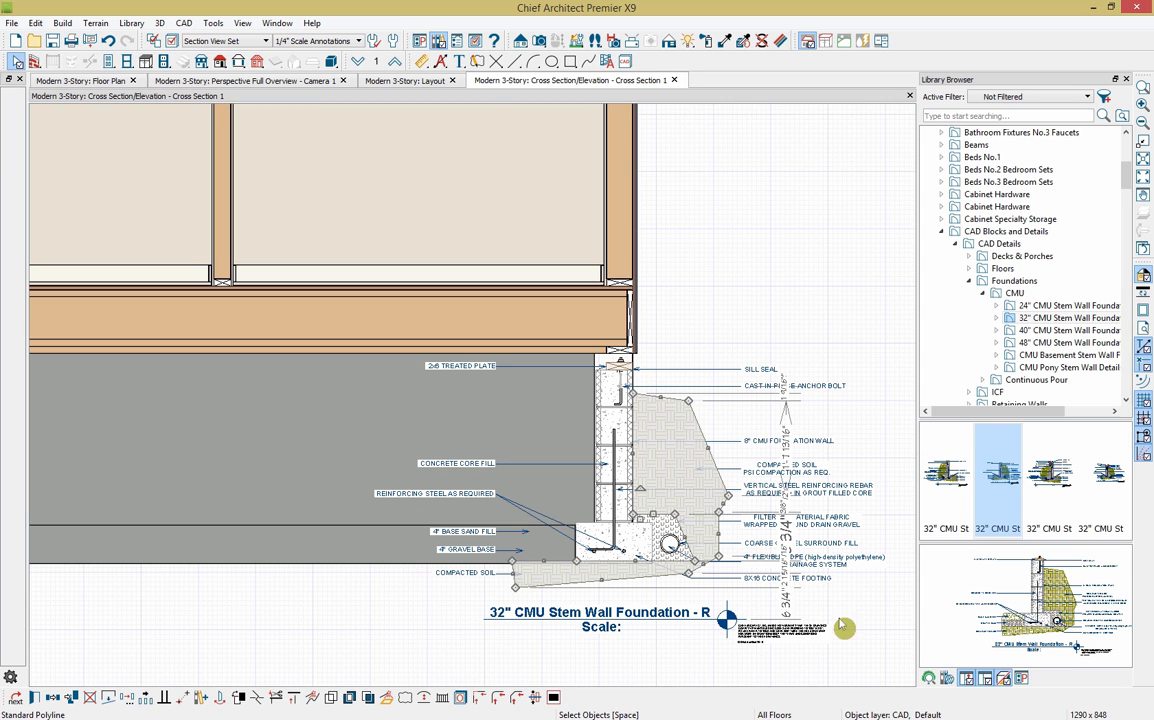
click(873, 623)
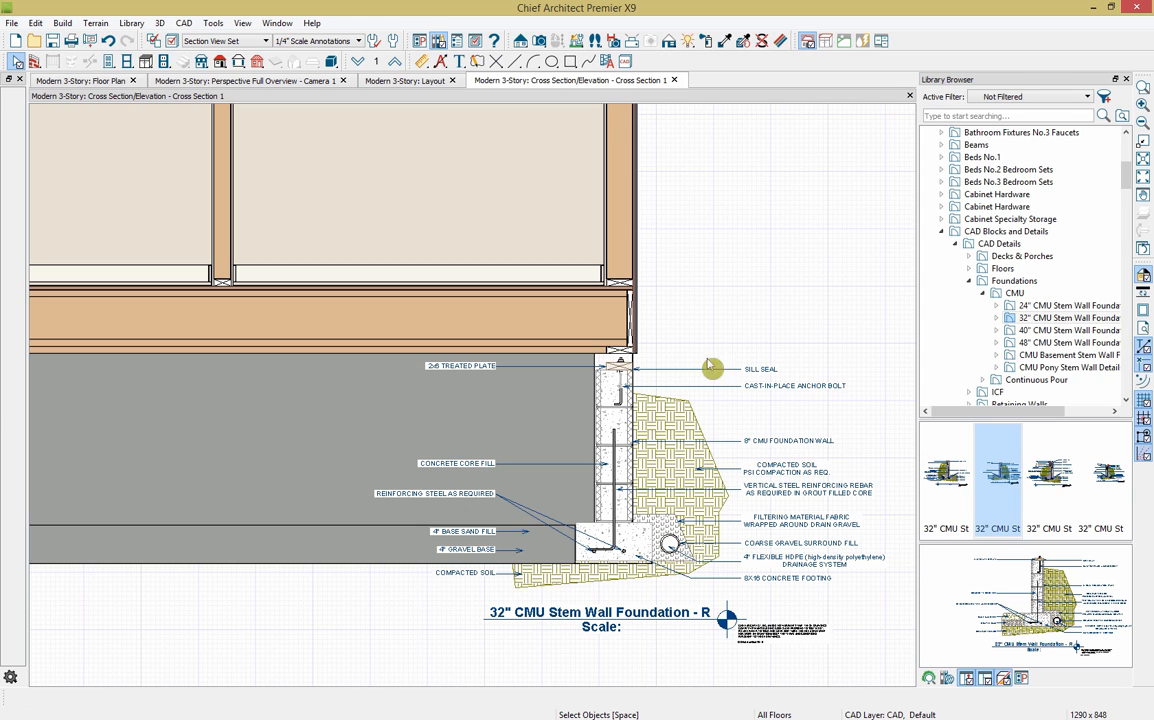
scroll(883, 614, up, 1)
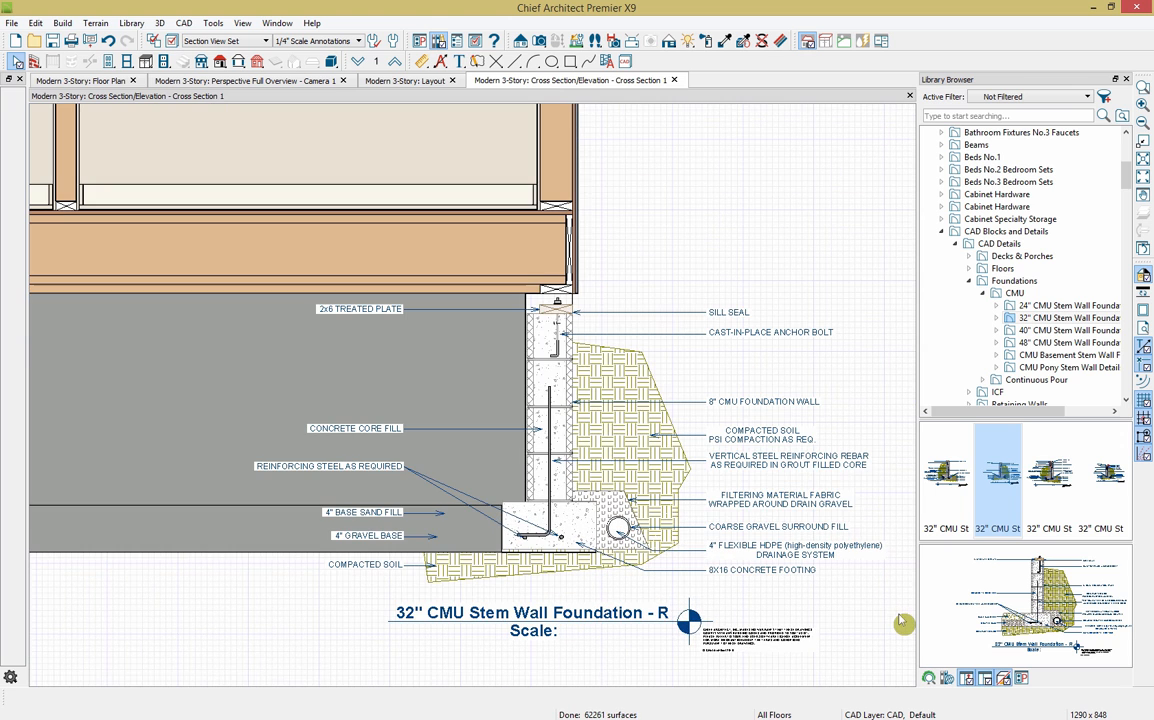
Step: Send the cross section's current screen view to the layout
click(80, 40)
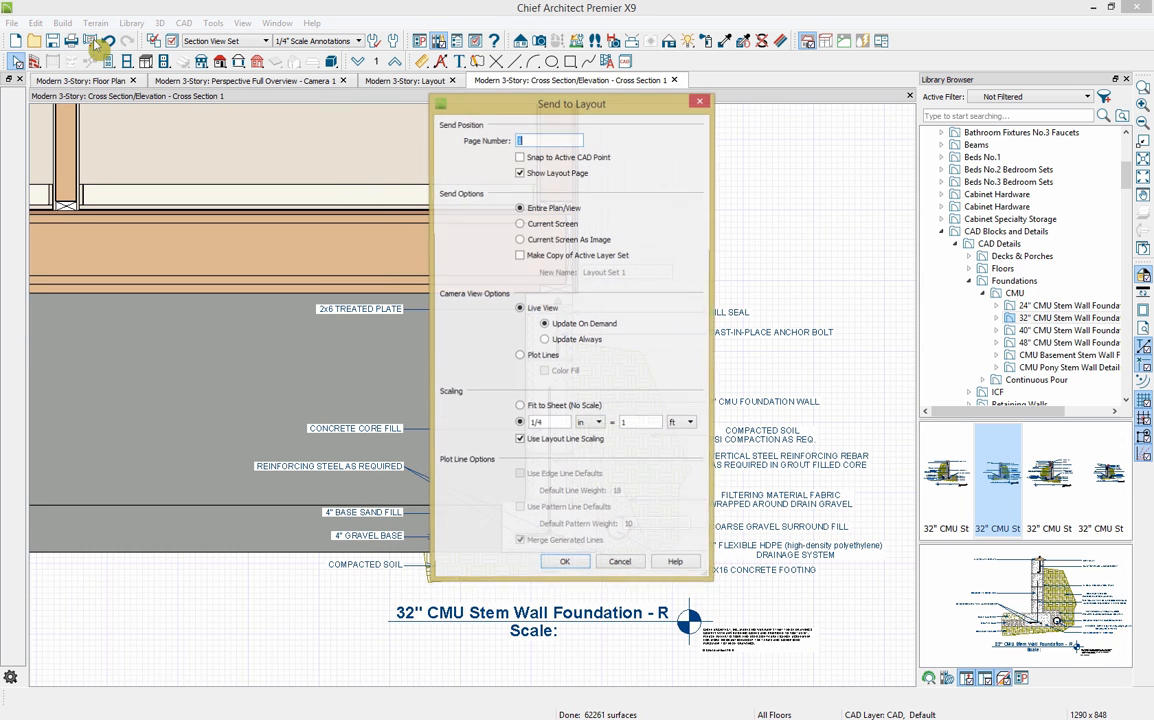
click(540, 225)
click(569, 567)
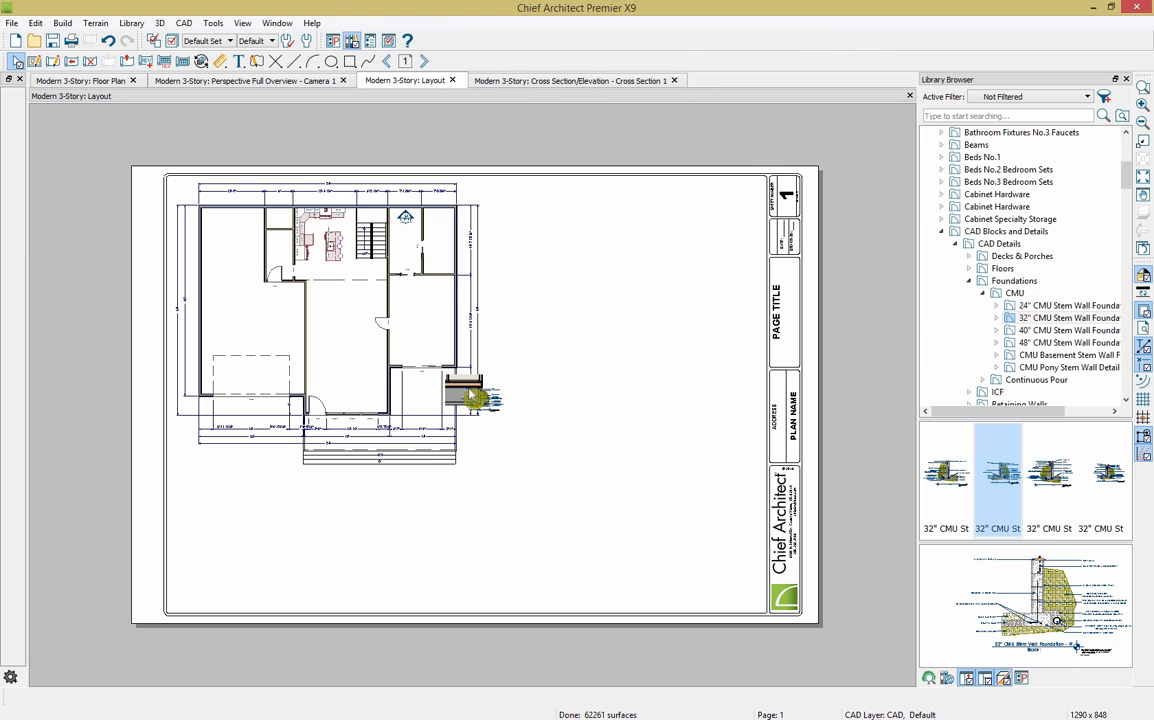
Step: Place the foundation detail at the layout sheet's top edge, then return to Chrome
click(470, 396)
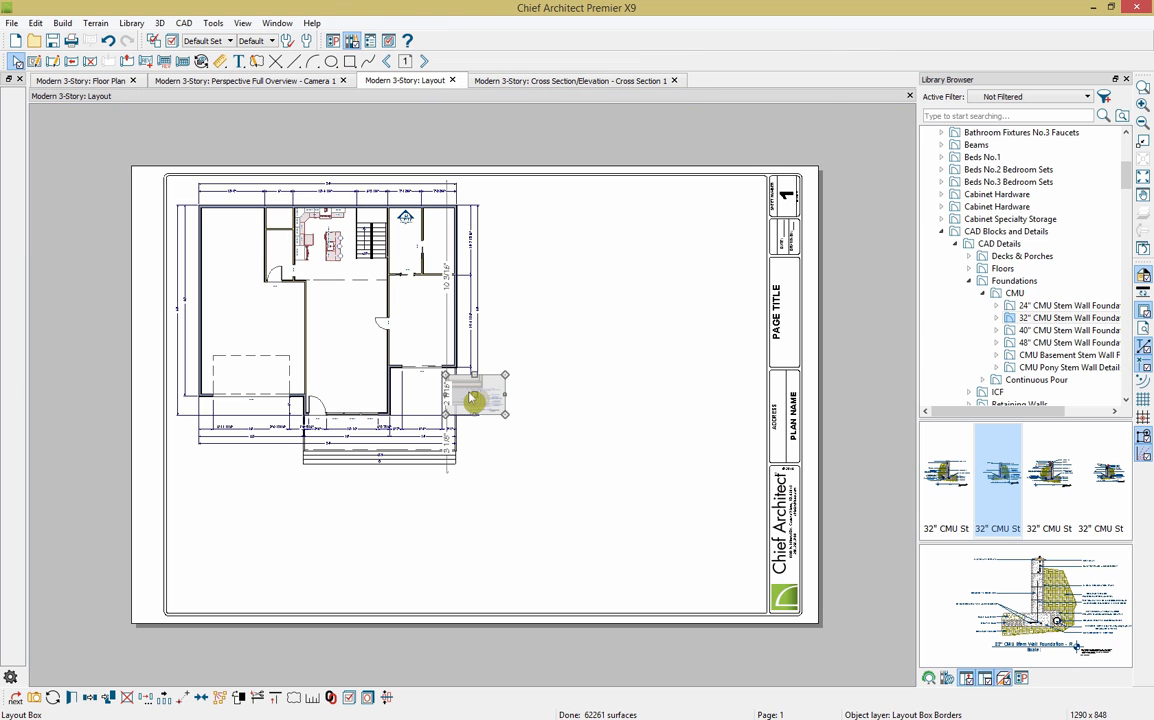
drag(474, 401, 528, 208)
click(514, 302)
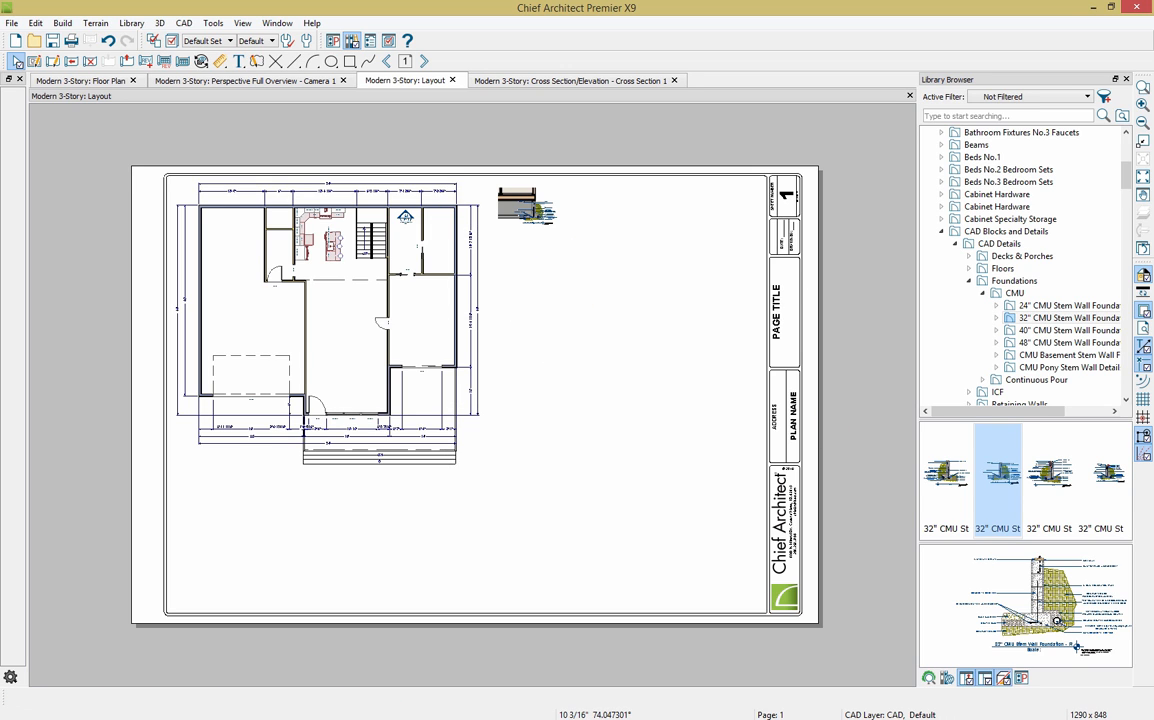
key(alt+Tab)
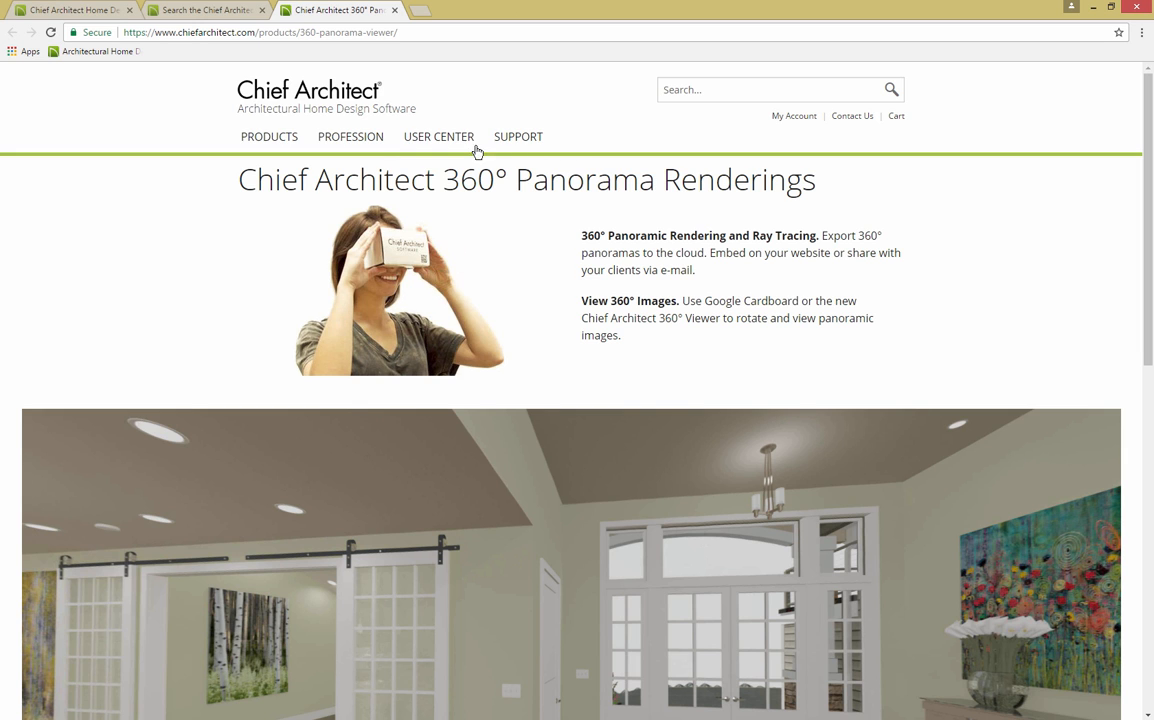
Step: From USER CENTER > Samples Gallery, open Grandview's PDF (19.2MB) sample plan
mouse_move(440, 140)
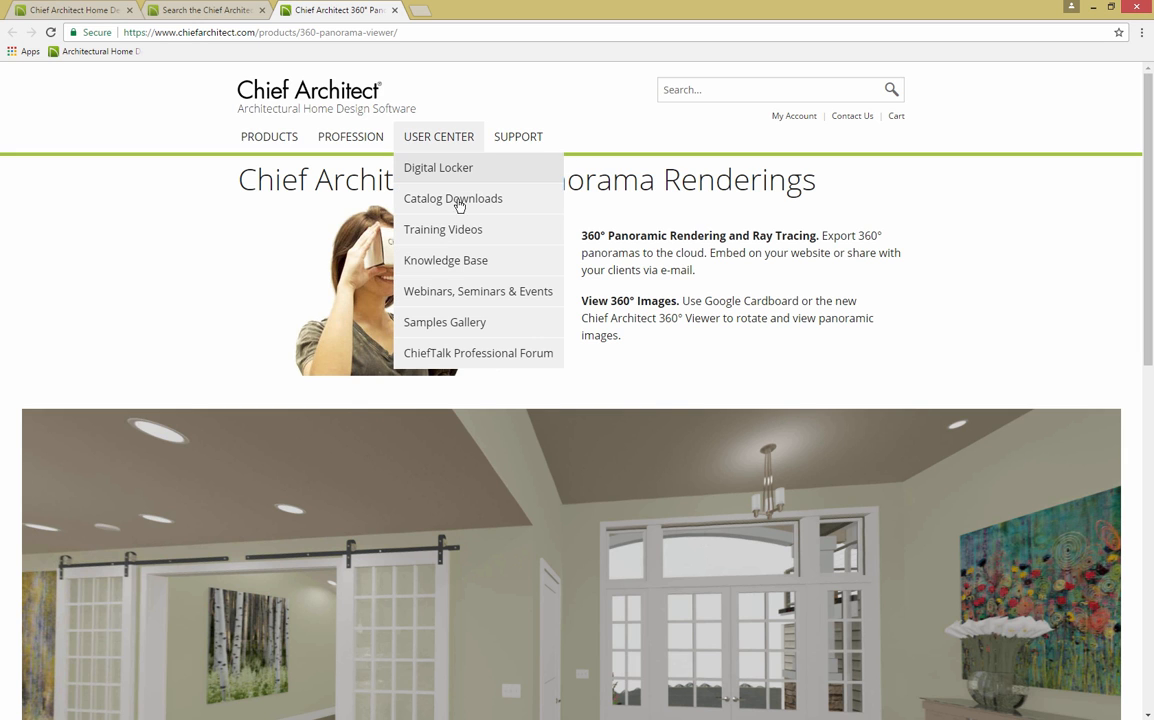
click(458, 323)
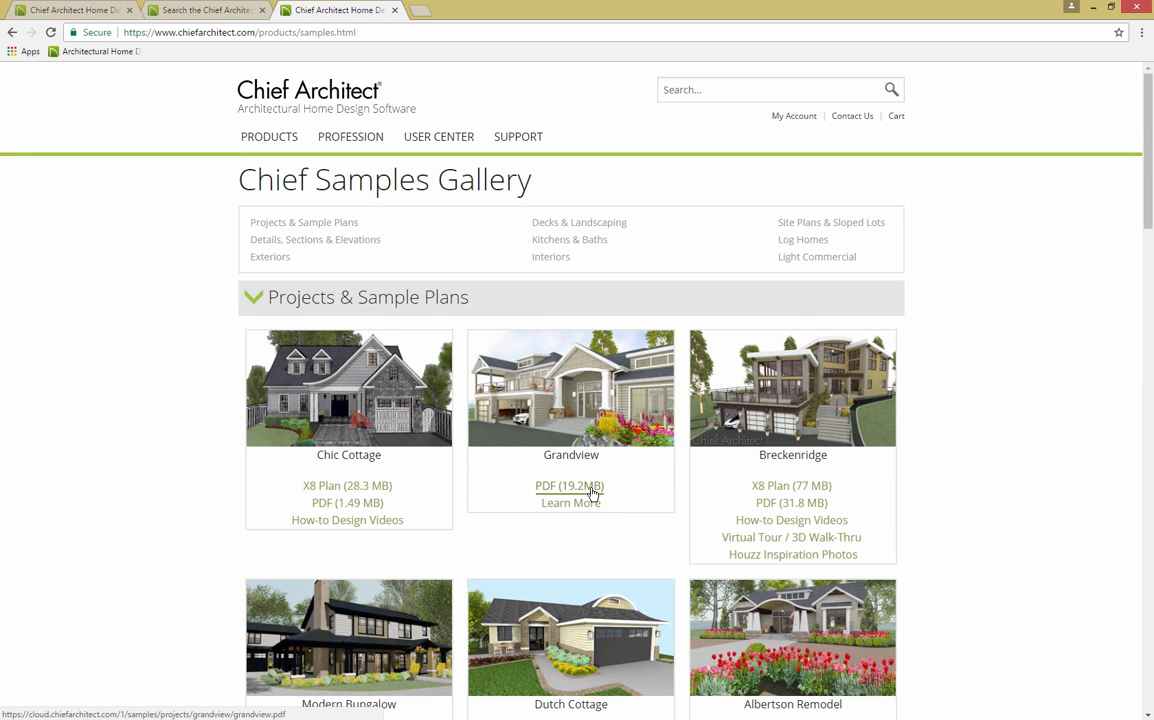
click(551, 490)
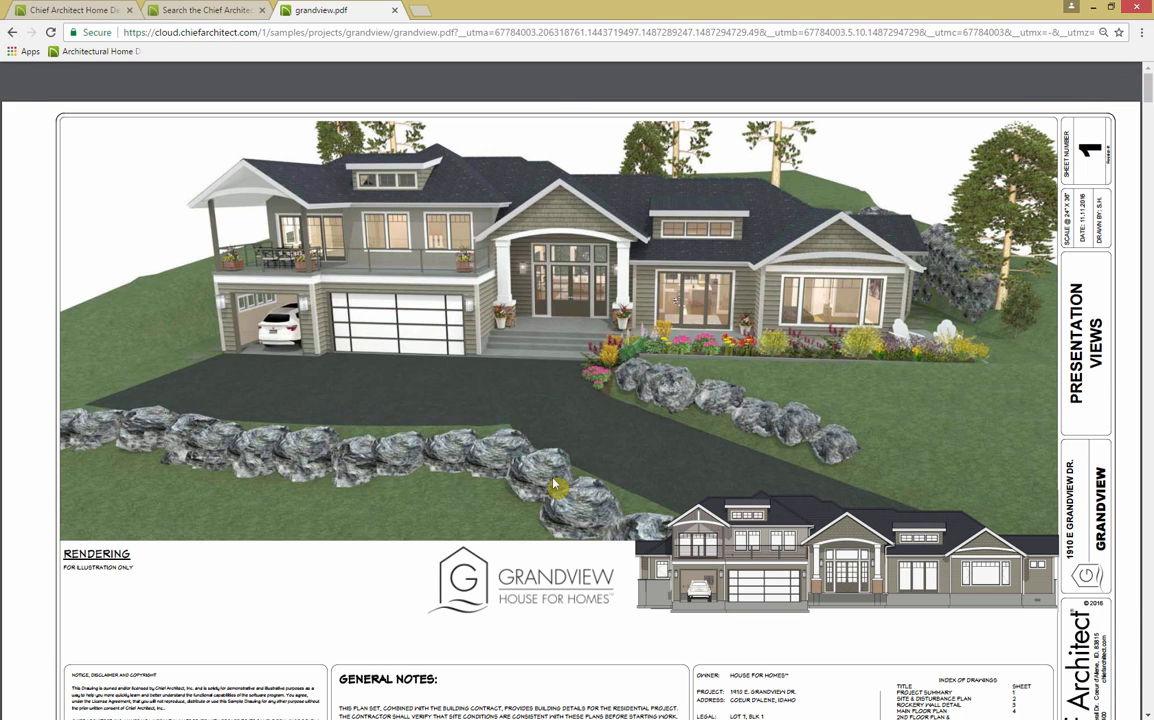
Step: Page through the Grandview PDF's site plan and framing sheets, then go back to the Samples Gallery
scroll(555, 485, down, 4)
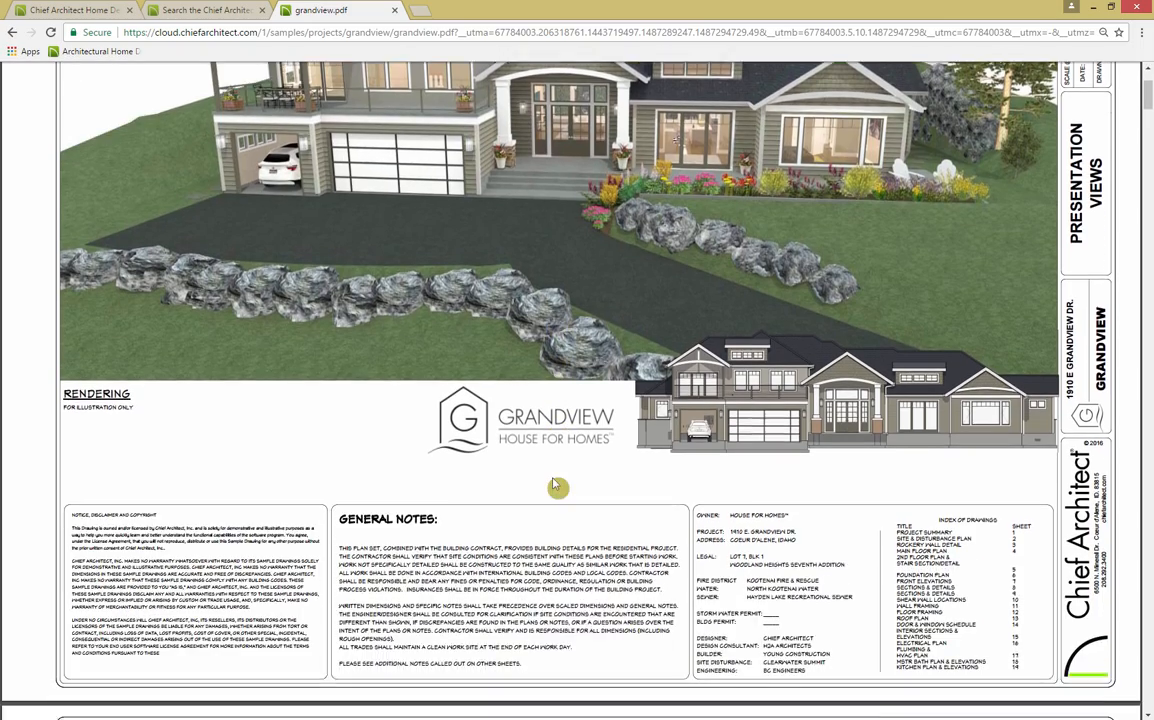
scroll(558, 487, down, 3)
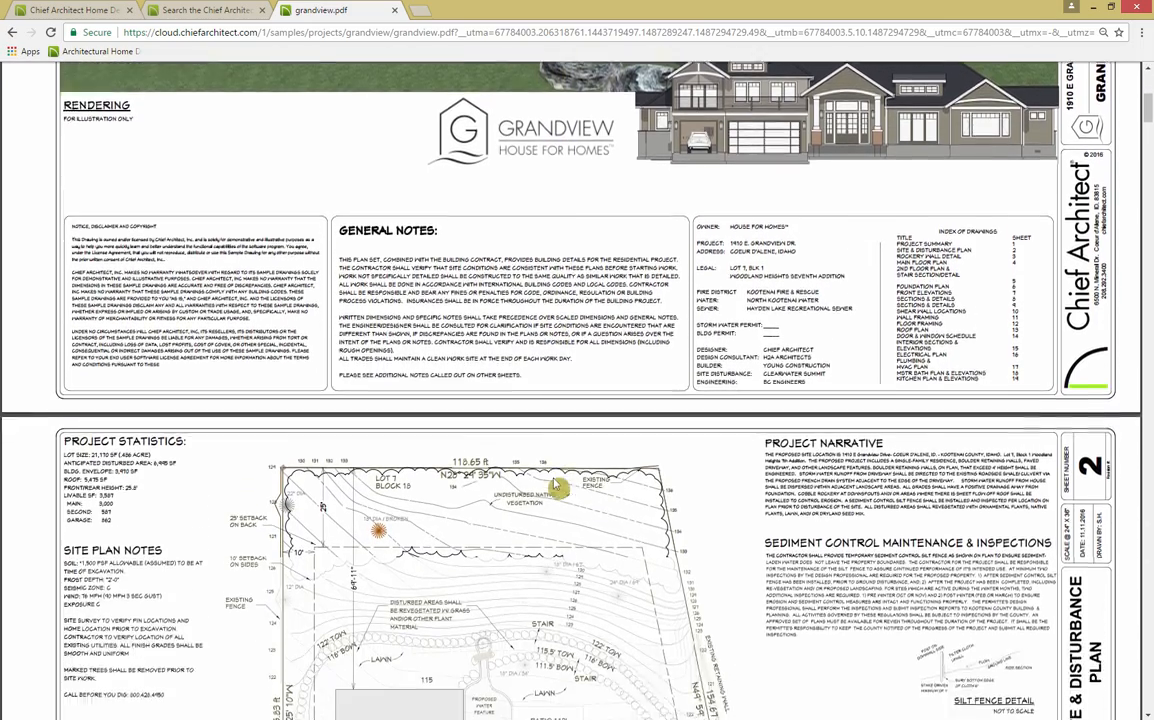
scroll(558, 487, down, 2)
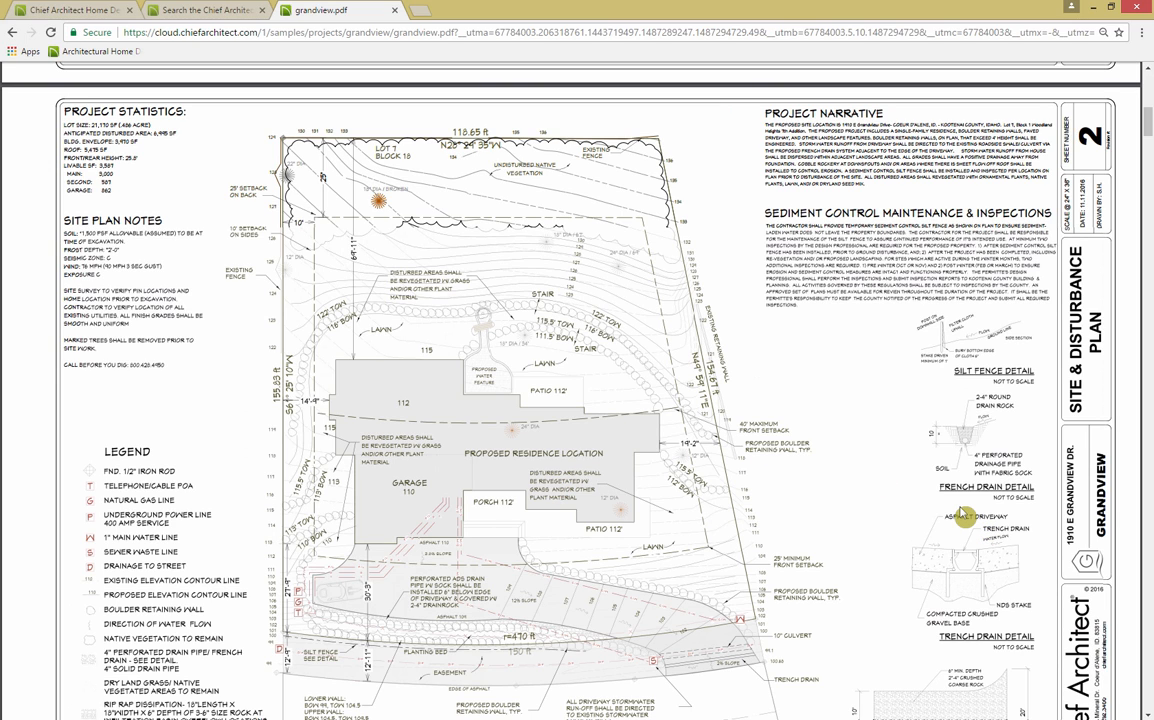
scroll(963, 516, down, 1)
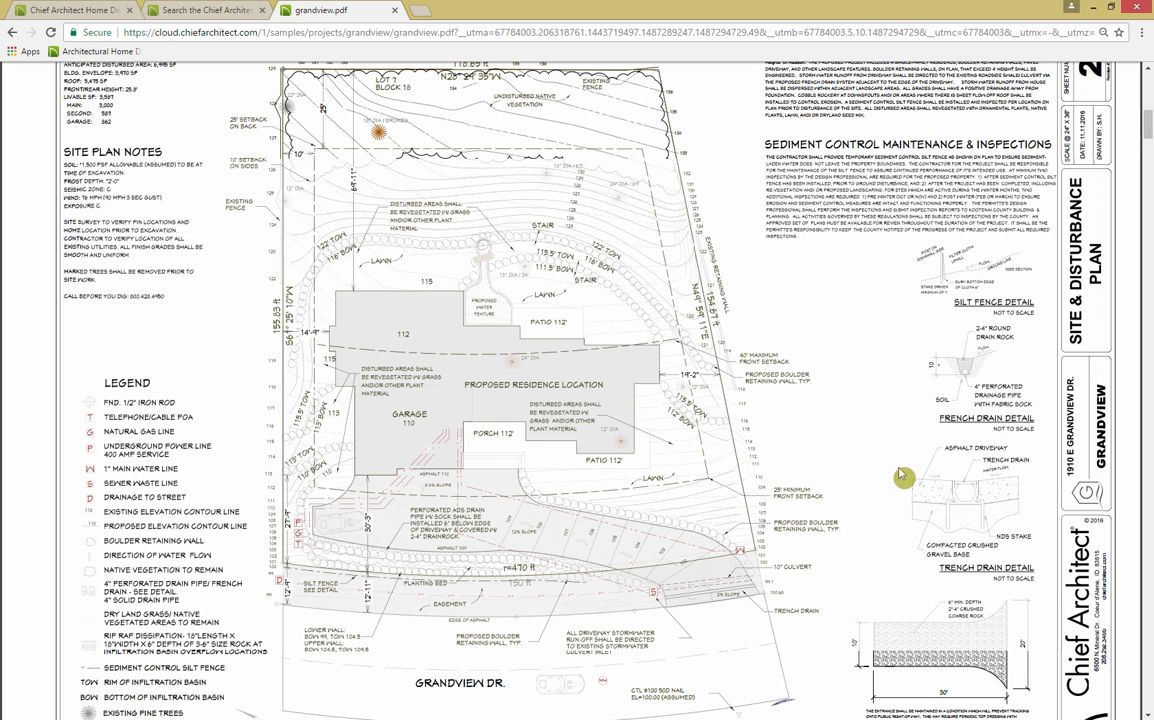
scroll(890, 484, down, 3)
drag(1147, 132, 1142, 430)
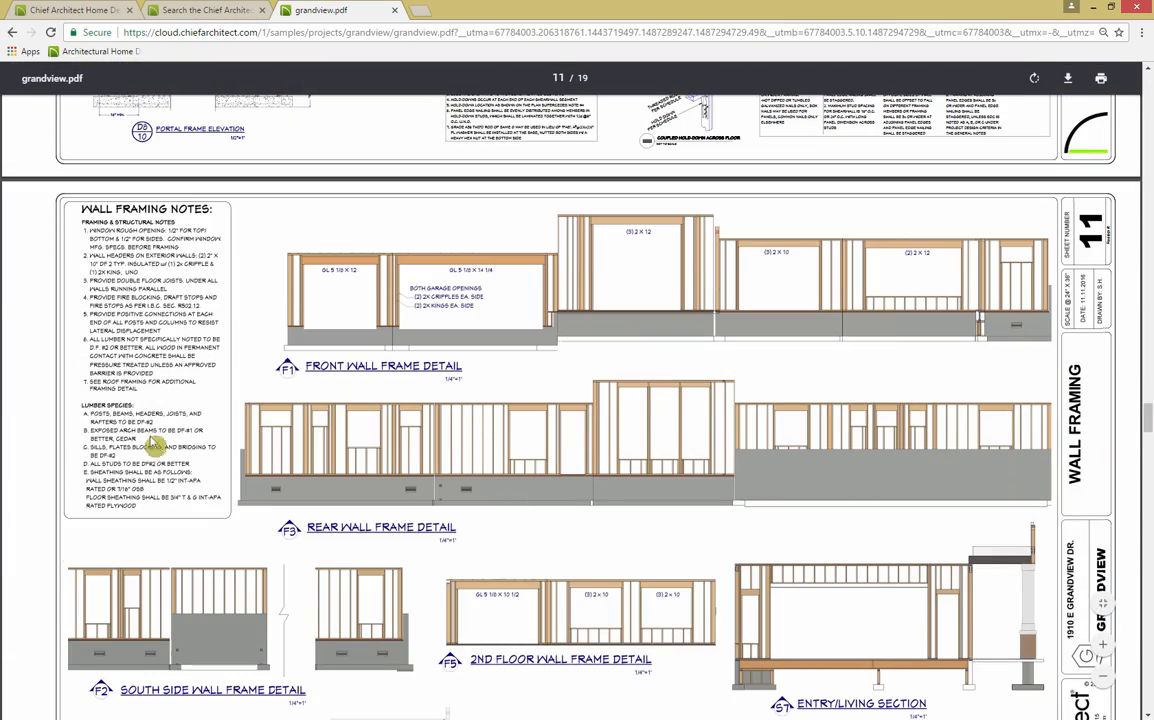
scroll(522, 533, down, 5)
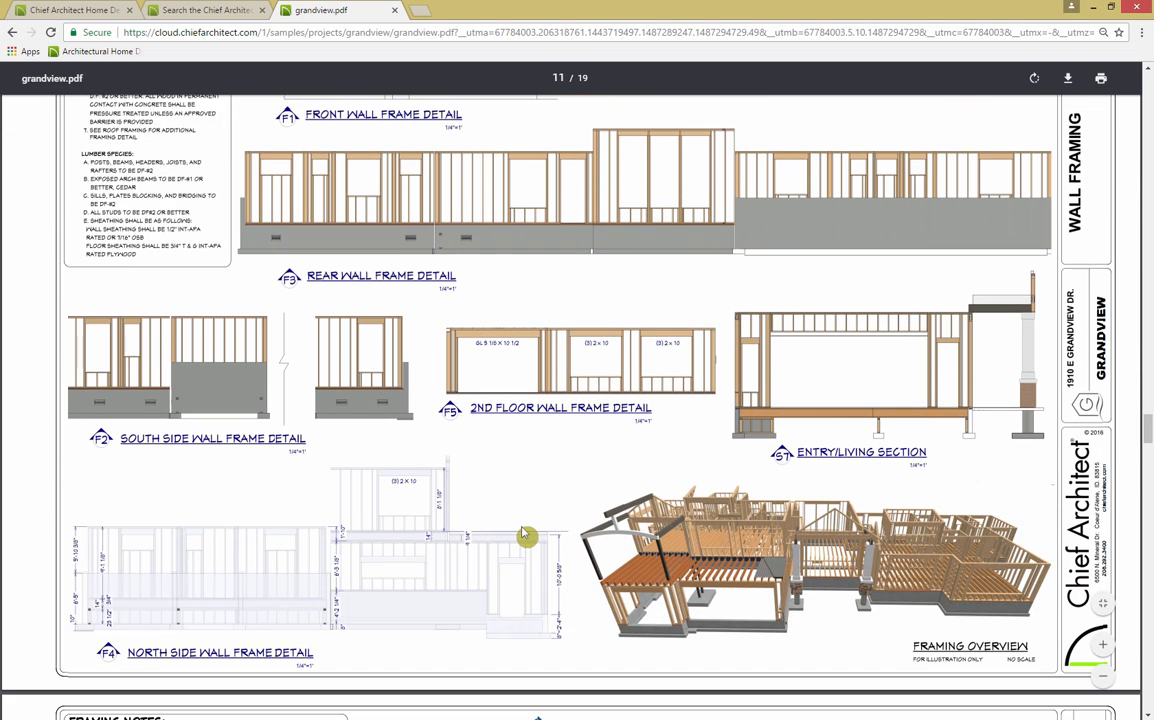
scroll(522, 535, down, 6)
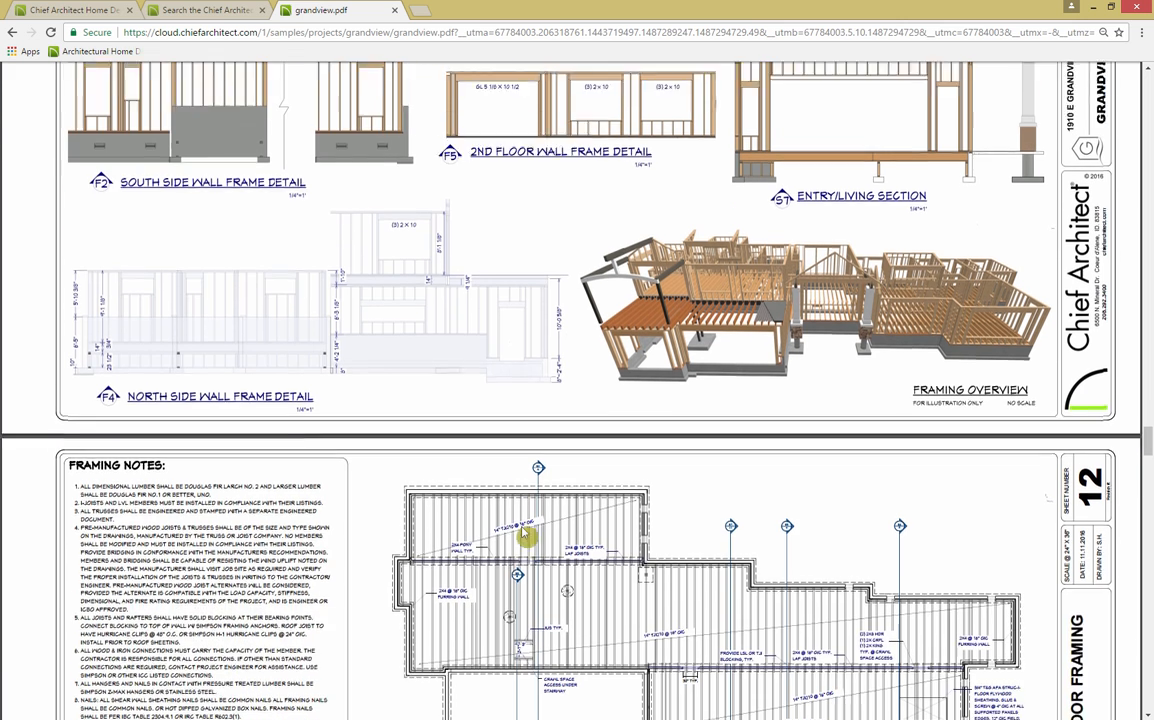
scroll(522, 535, down, 3)
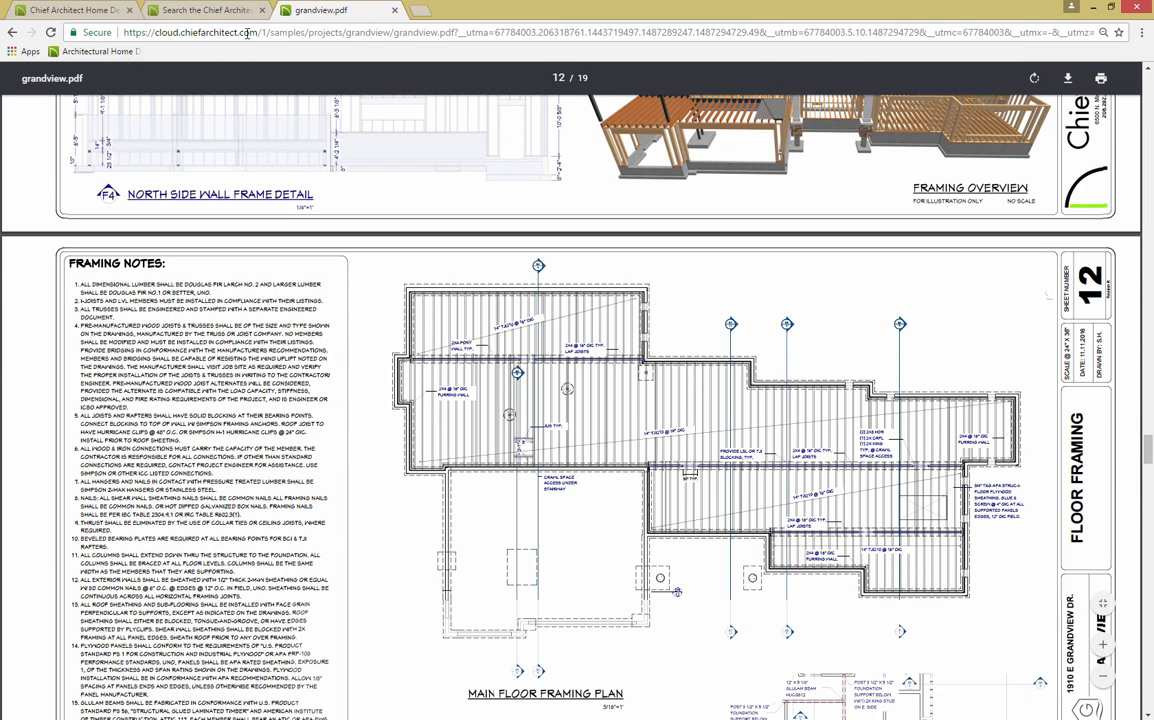
click(12, 32)
mouse_move(288, 140)
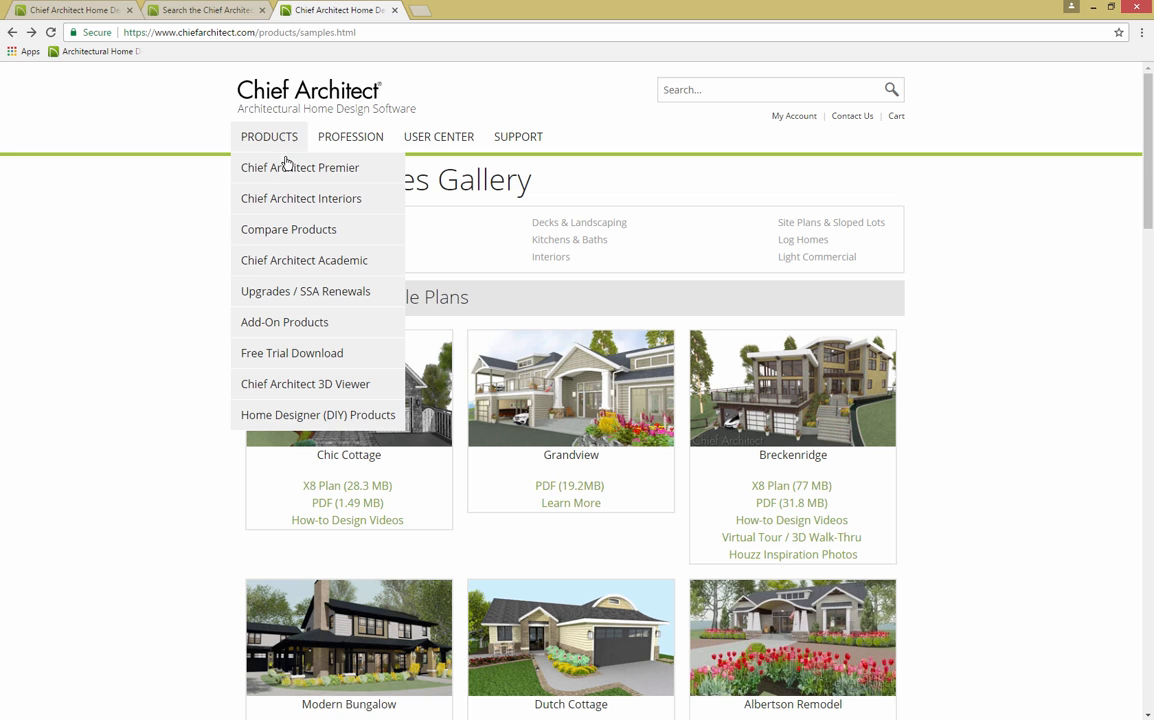
Step: Visit the Chief Architect Premier product page and the Free Trial Download page
click(379, 180)
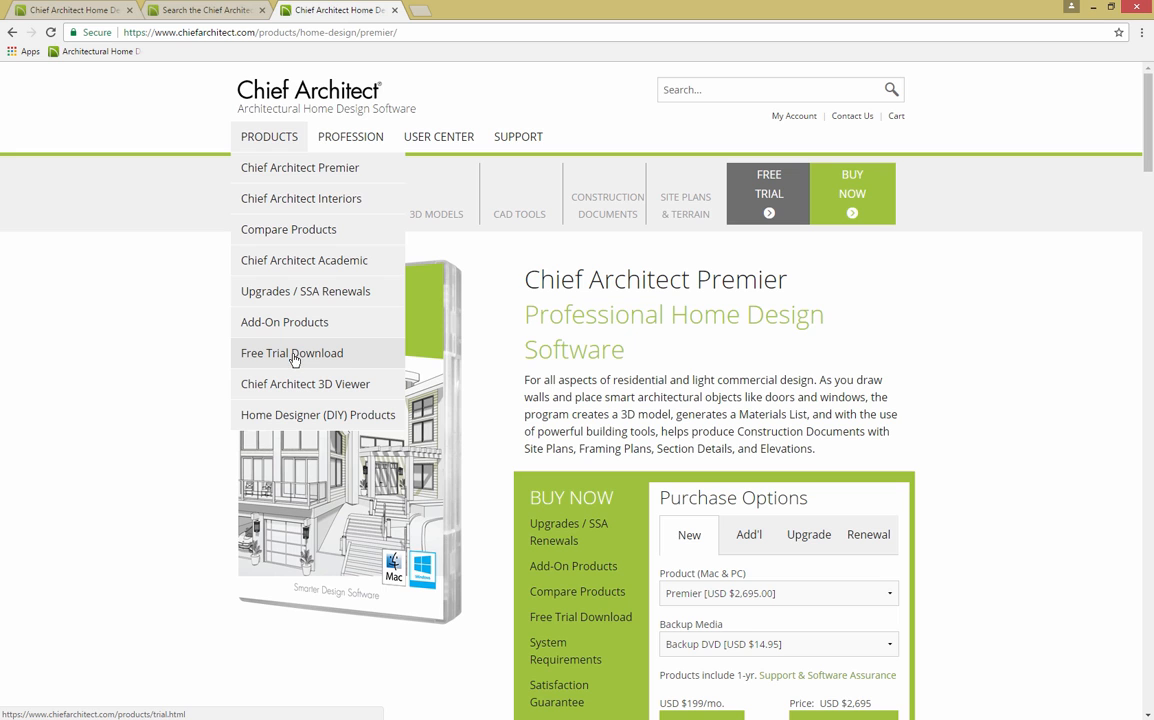
click(293, 356)
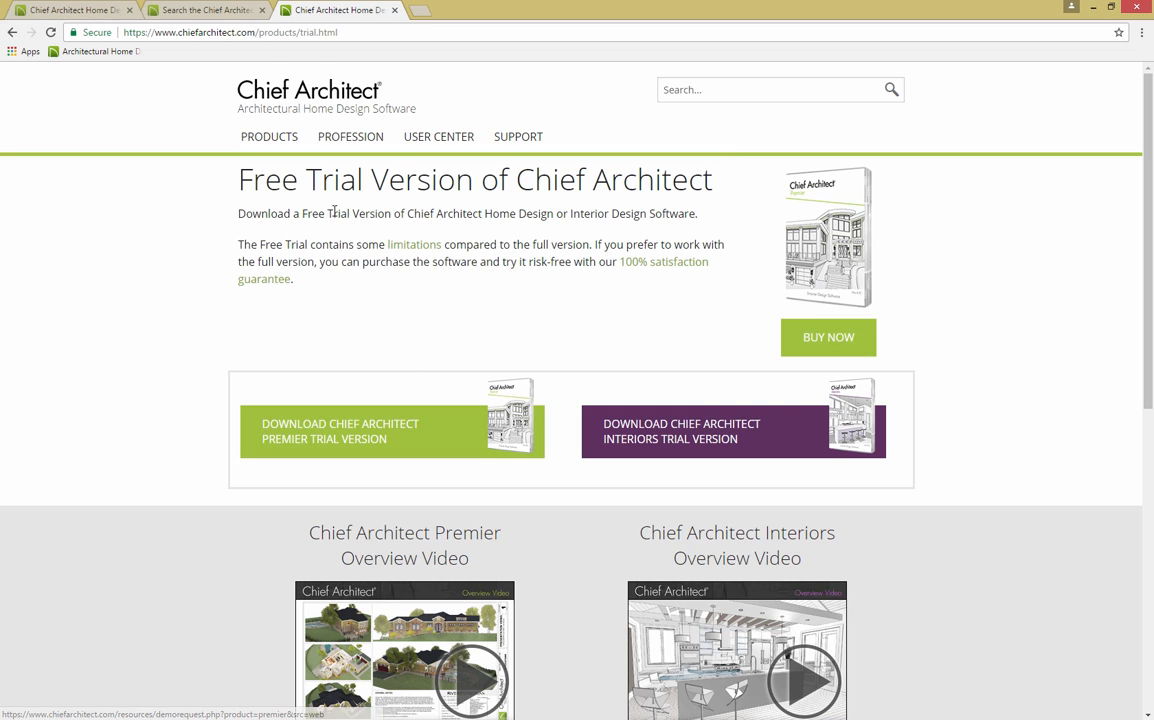
click(288, 312)
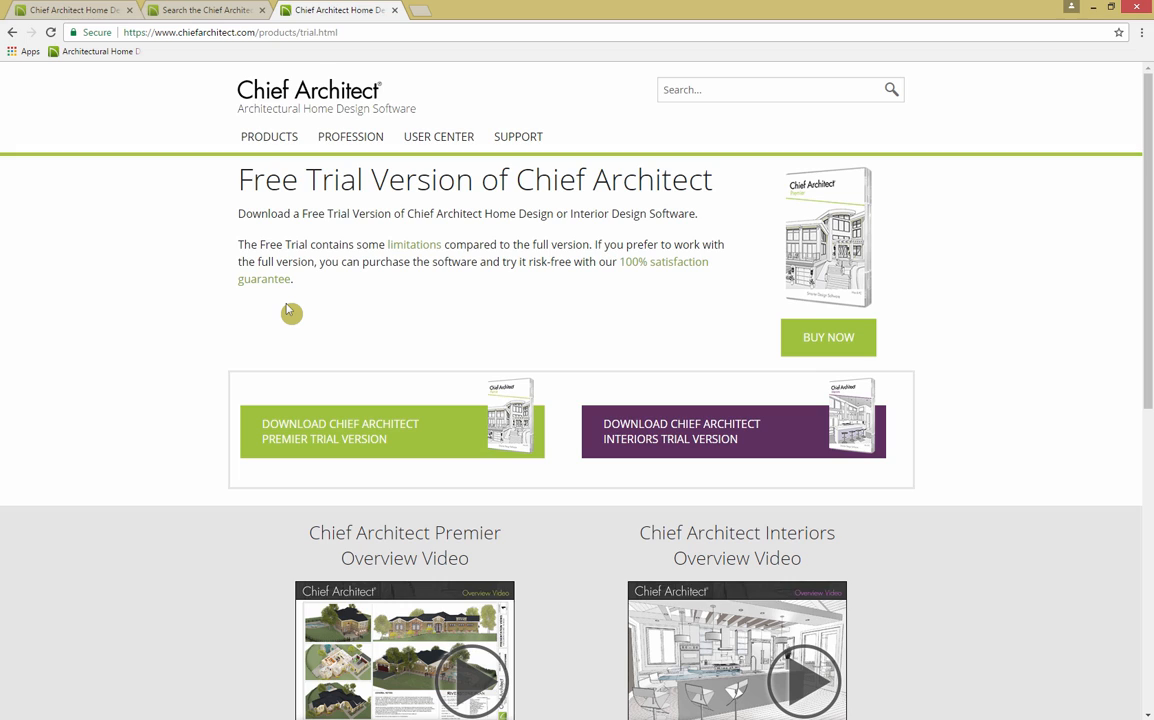
Step: Open the Catalog Downloads 3D Library from the USER CENTER menu
mouse_move(407, 145)
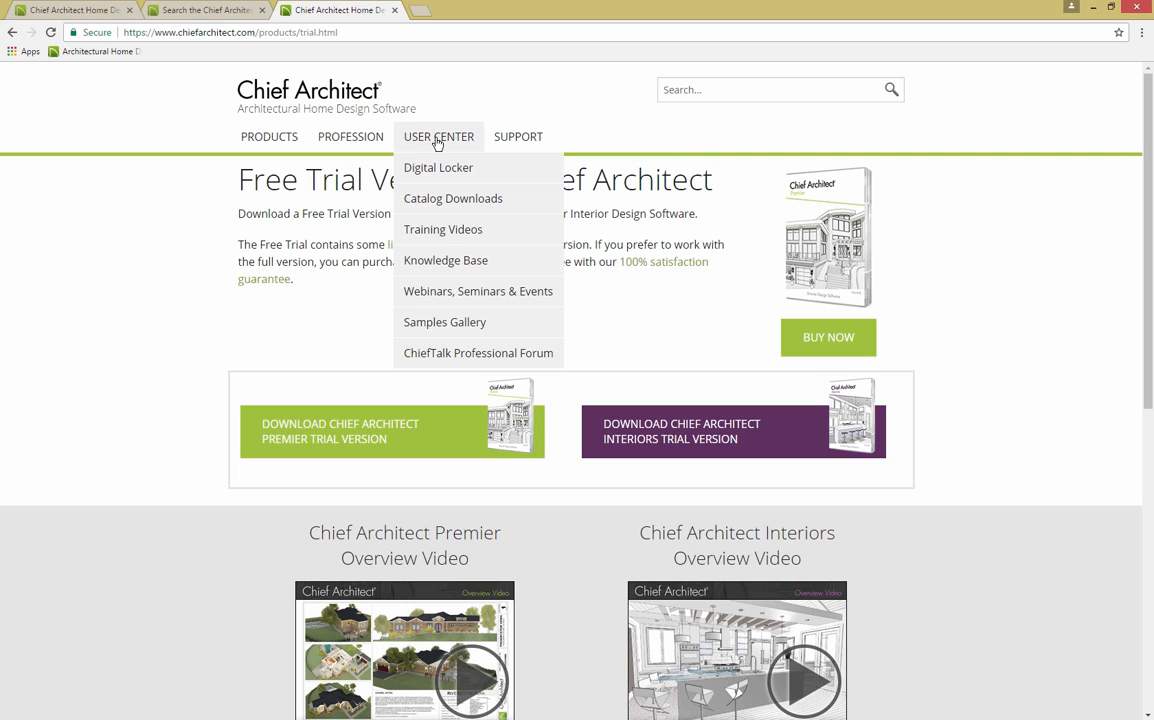
click(398, 212)
mouse_move(438, 145)
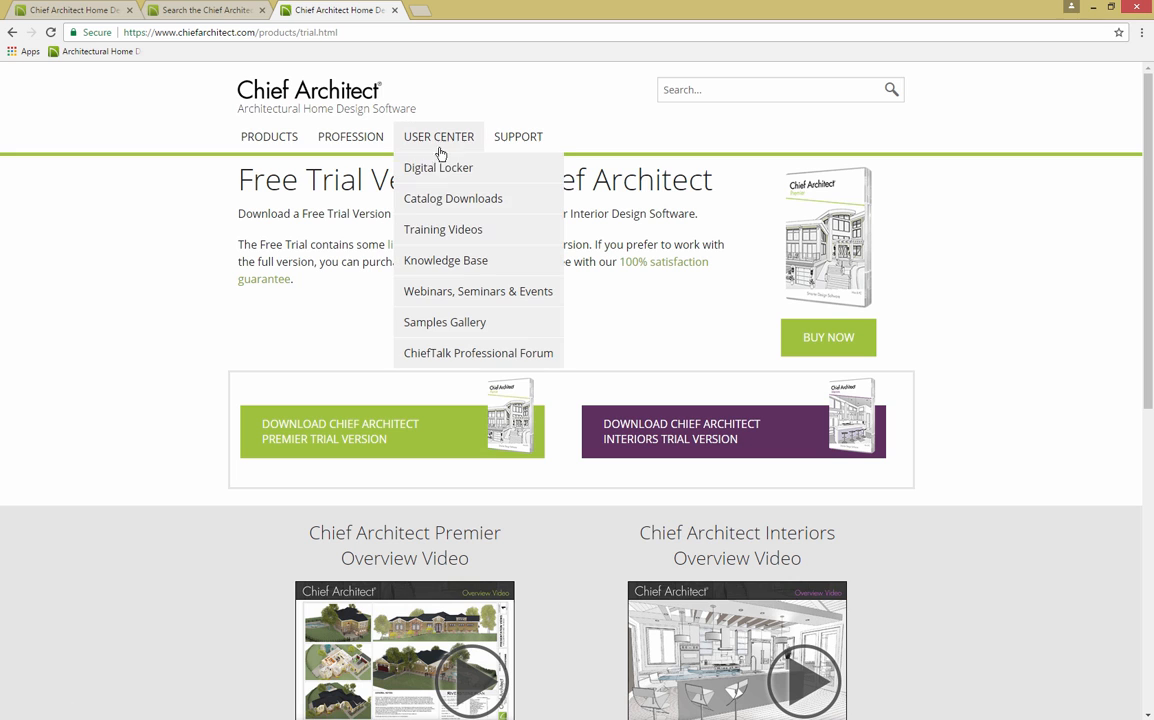
click(443, 200)
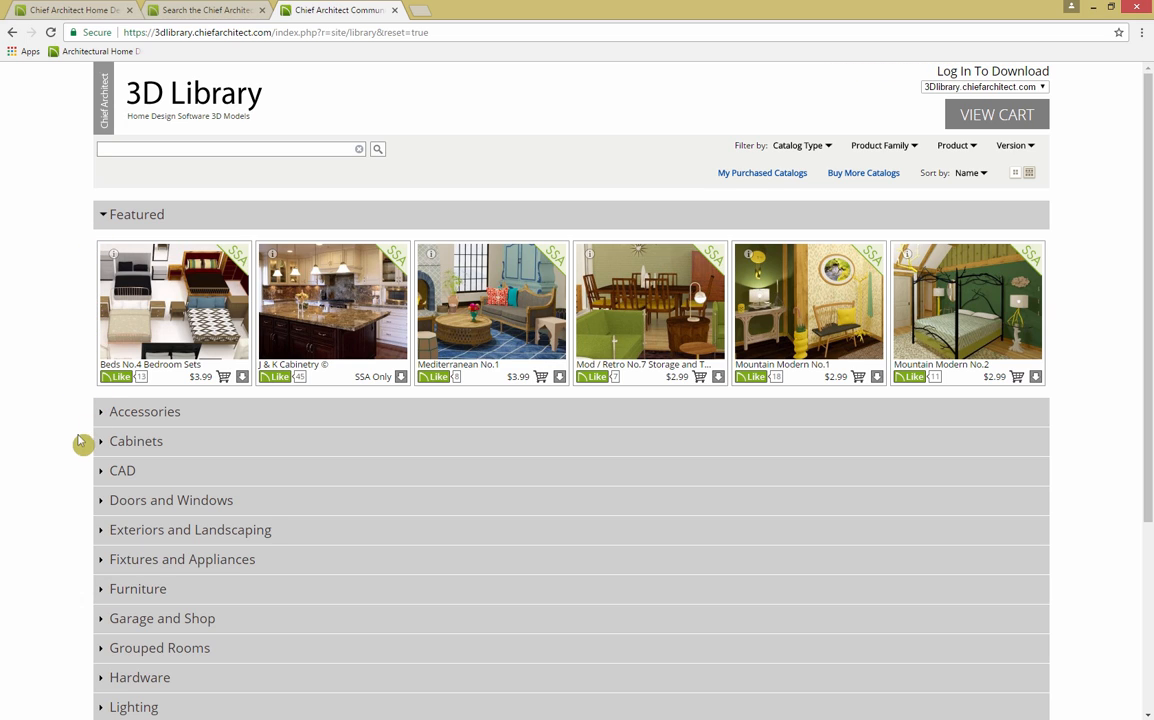
Step: Expand Doors and Windows and scroll through catalogs like Andersen® Windows and Pella® Windows
click(141, 510)
scroll(70, 543, down, 3)
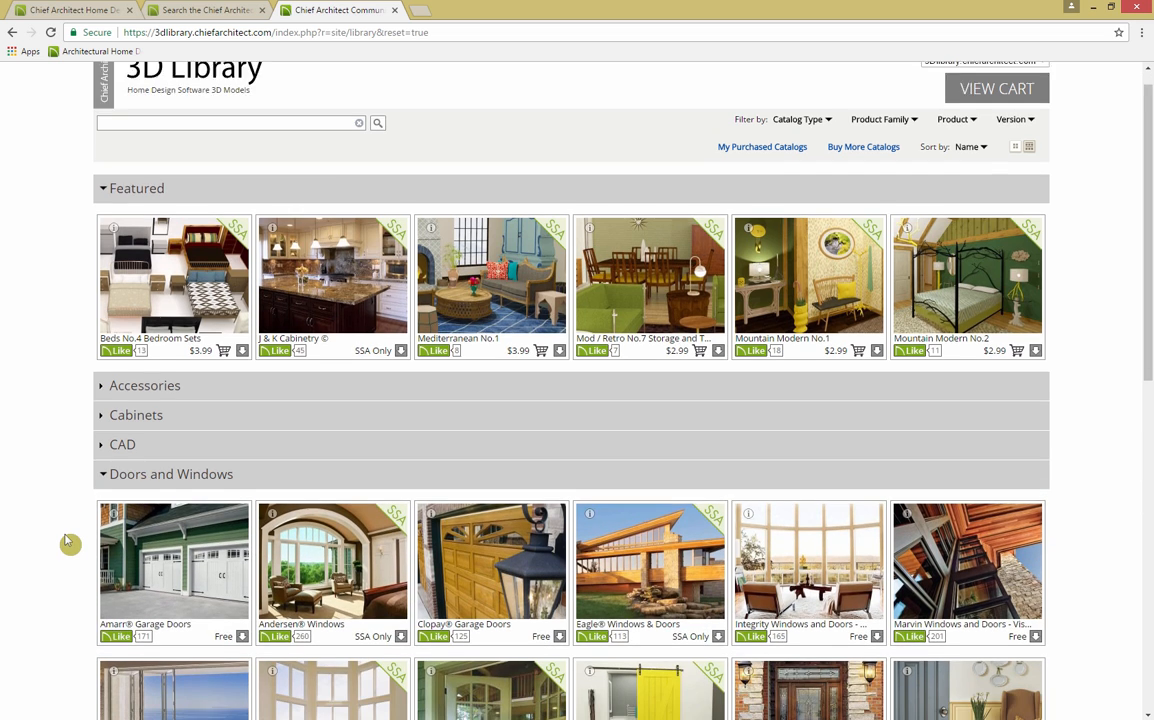
scroll(68, 543, down, 1)
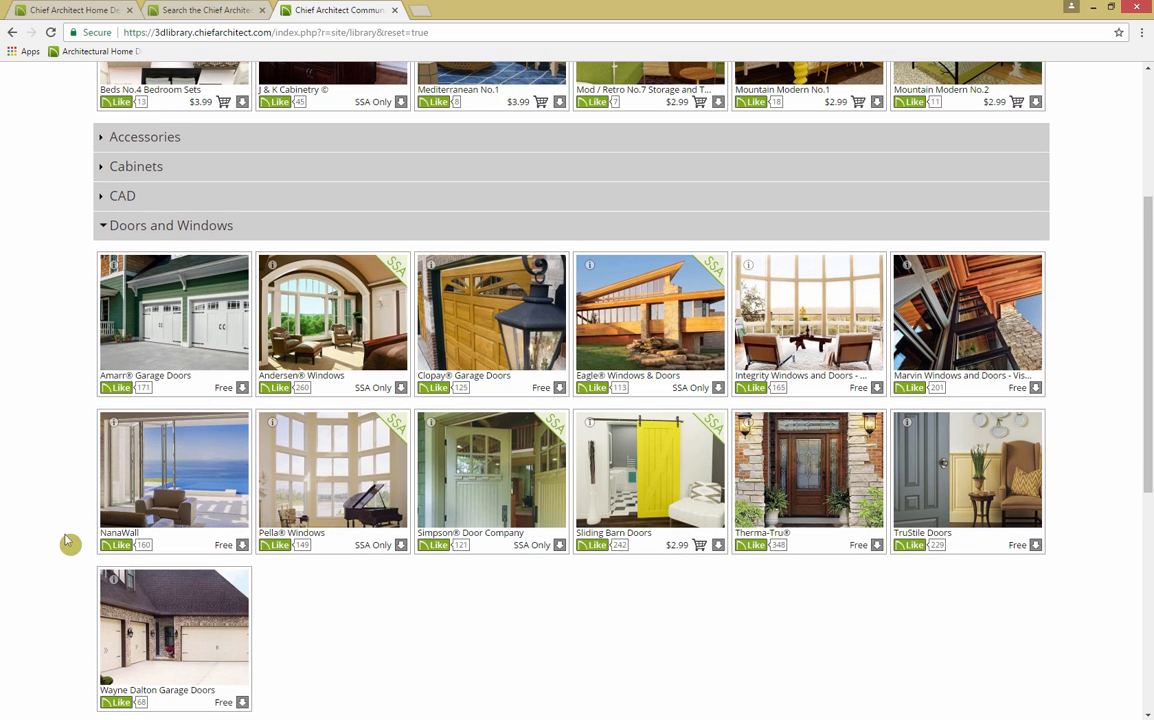